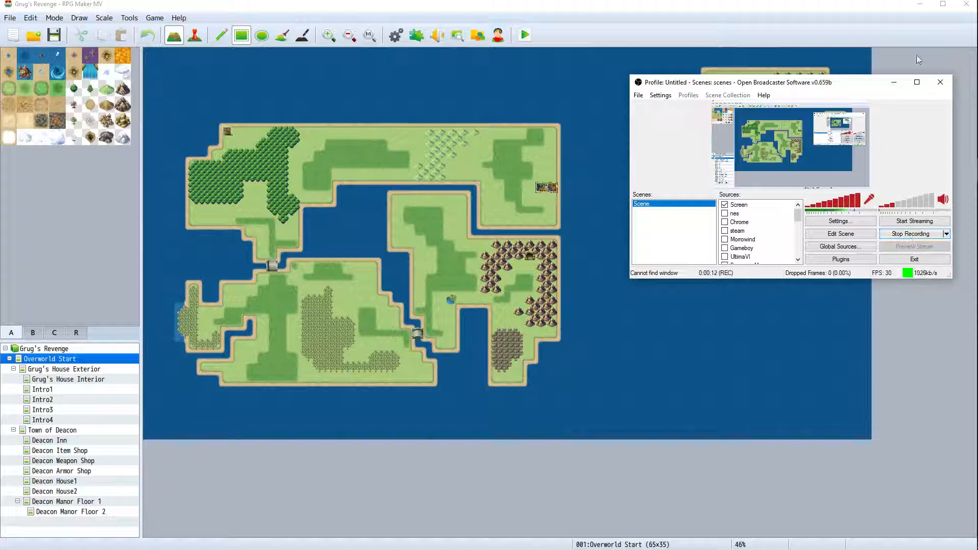
# Examine the Overworld Start map up close, from the eastern town and mountain cave across to the northwestern forest
pyautogui.click(894, 82)
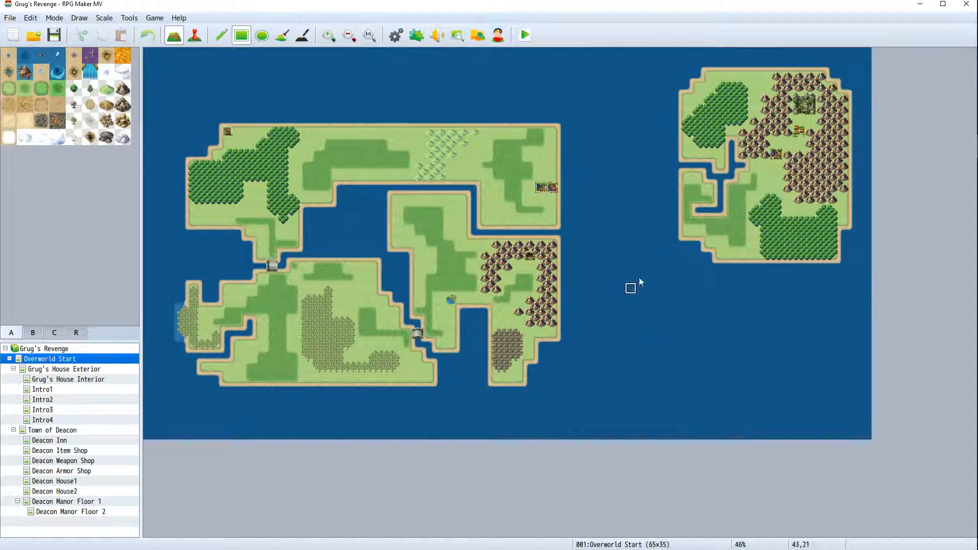
pyautogui.click(335, 34)
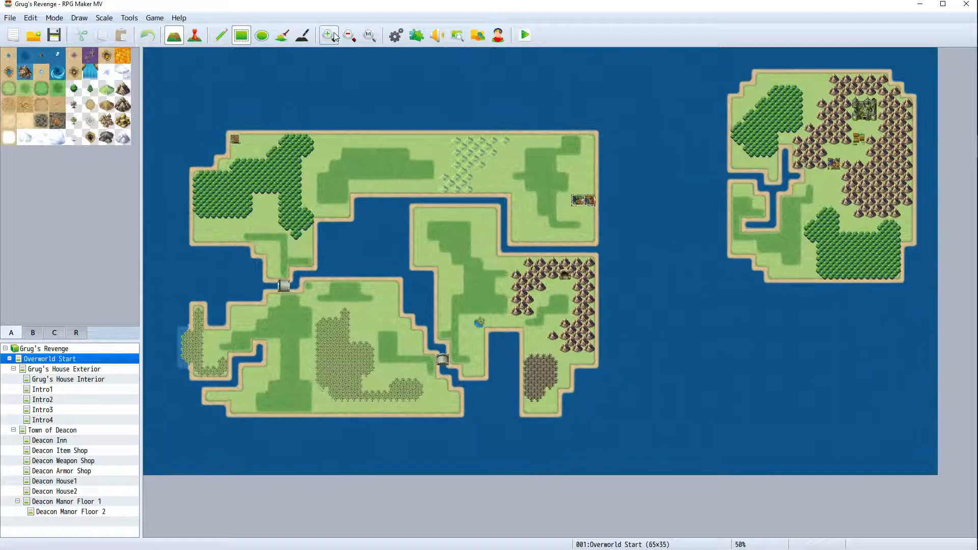
pyautogui.click(334, 34)
pyautogui.click(334, 33)
pyautogui.click(334, 34)
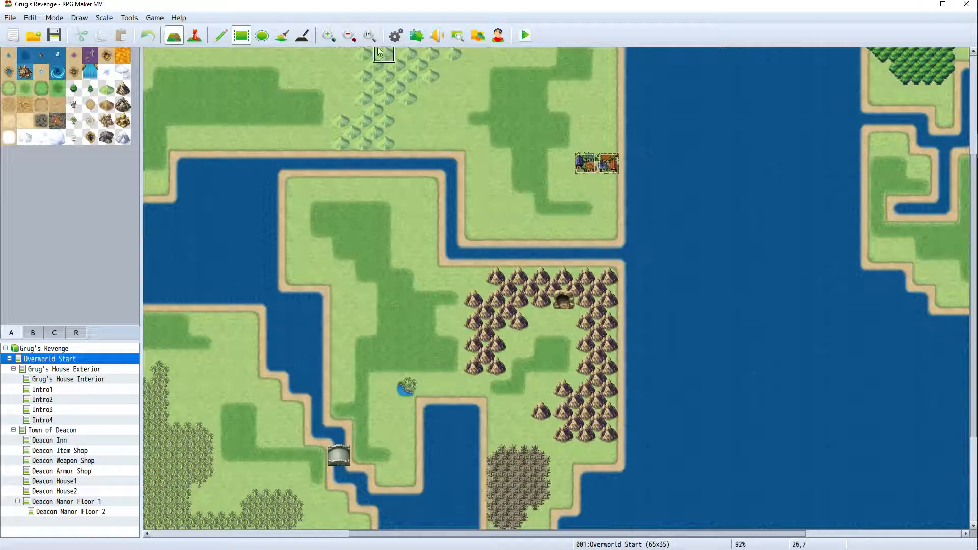
pyautogui.click(330, 36)
pyautogui.click(330, 36)
pyautogui.scroll(2, 653, 219)
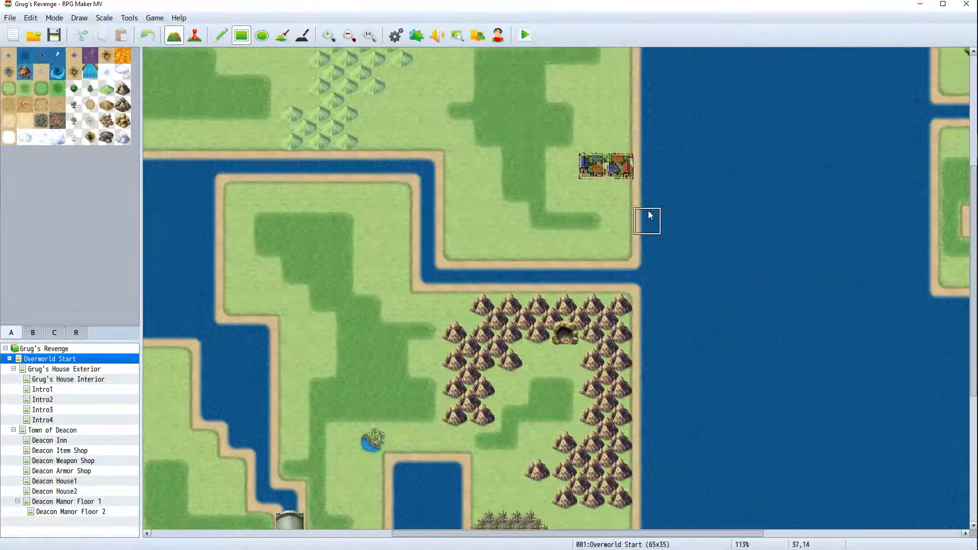
pyautogui.scroll(1, 650, 214)
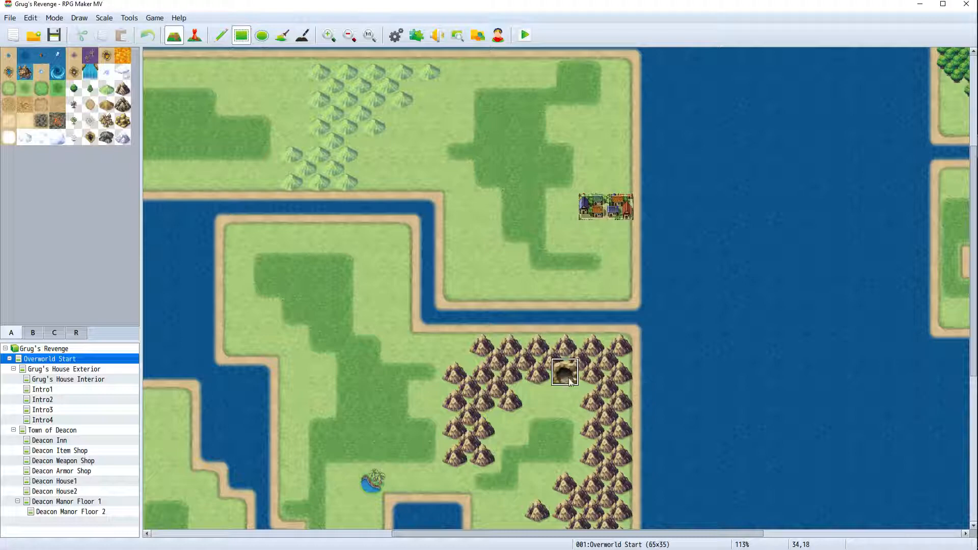
pyautogui.moveTo(688, 534); pyautogui.dragTo(373, 529)
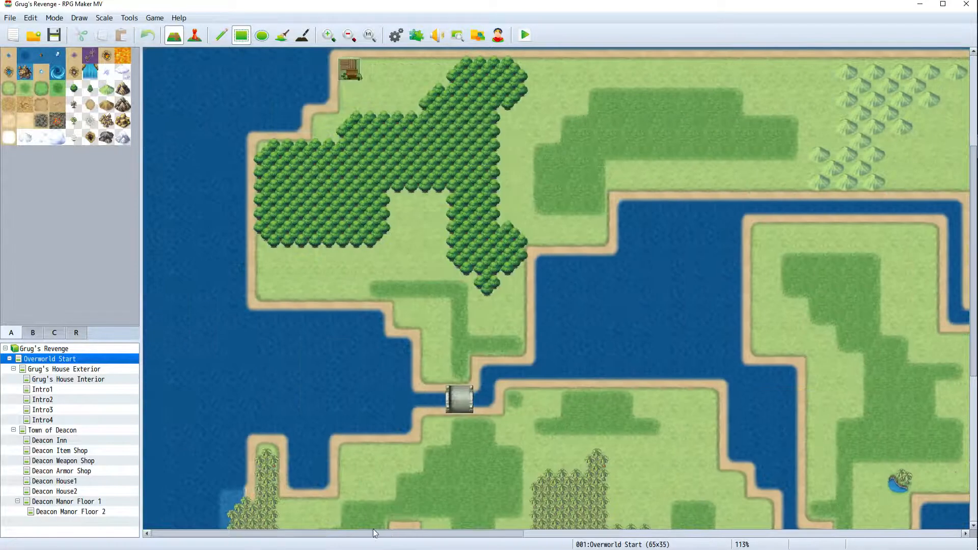
# Examine the bridges, inlets and southern landmass of the overworld map at 100% scale
pyautogui.click(368, 36)
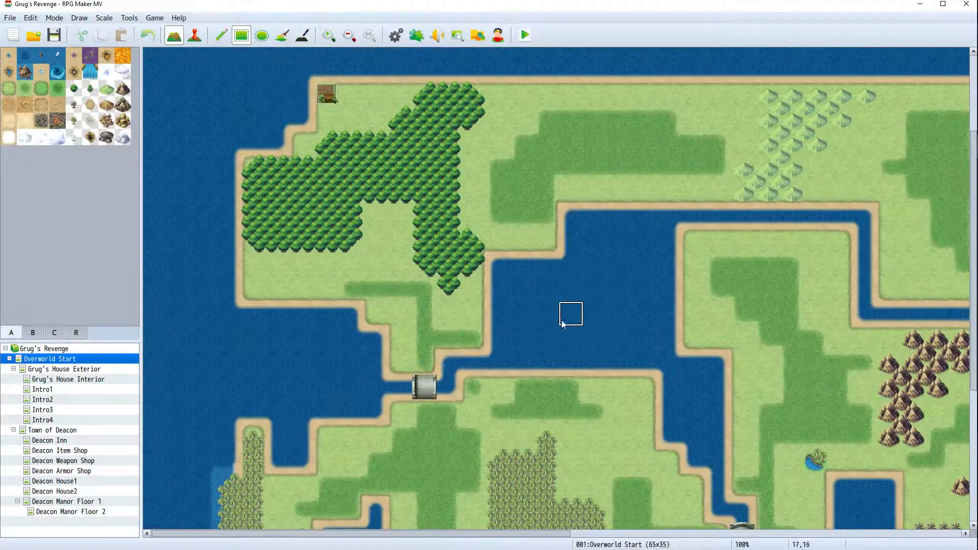
pyautogui.scroll(-5, 566, 331)
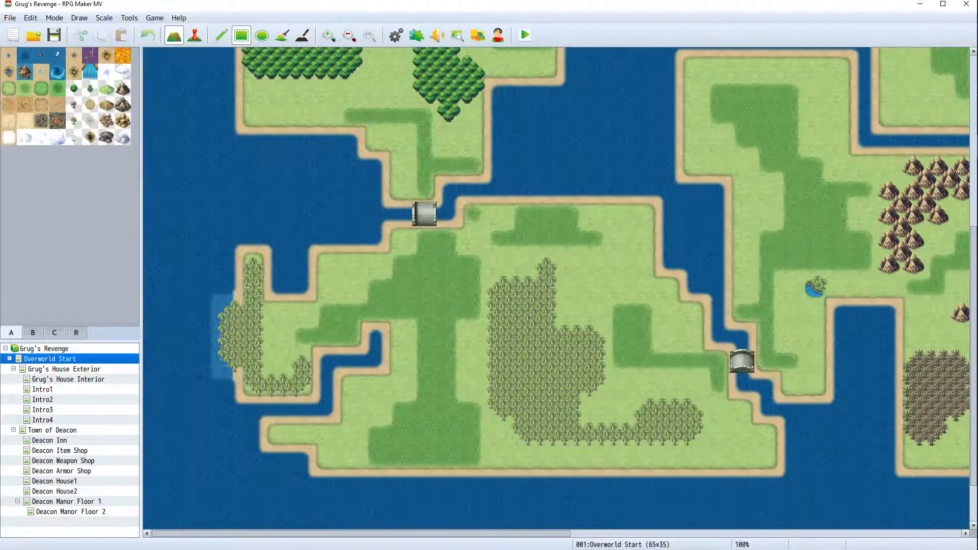
pyautogui.moveTo(539, 533); pyautogui.dragTo(590, 535)
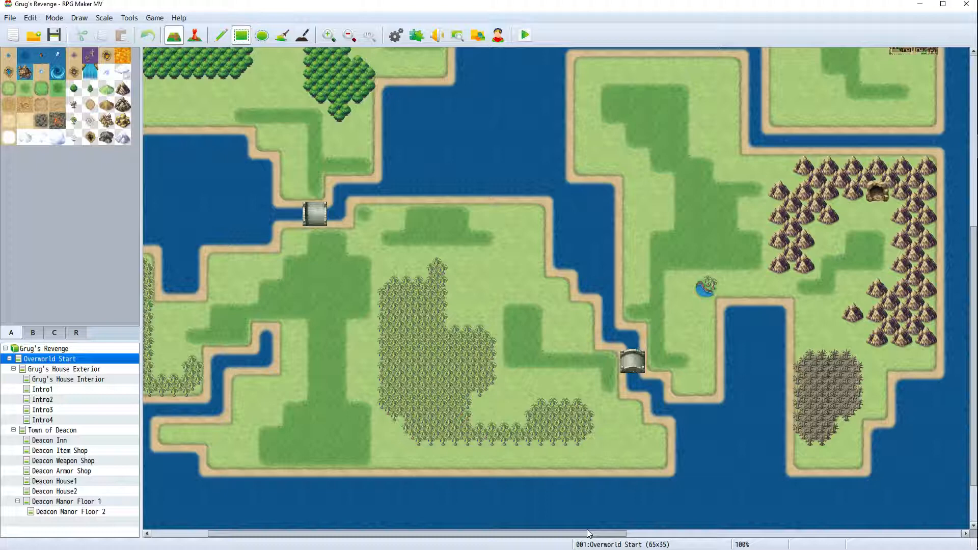
pyautogui.scroll(2, 629, 506)
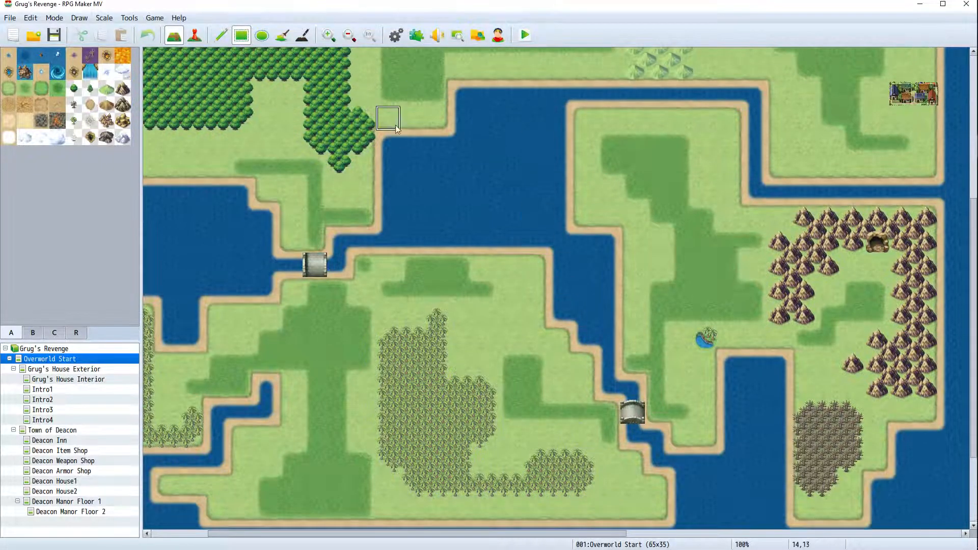
pyautogui.scroll(-1, 458, 300)
pyautogui.scroll(1, 458, 267)
pyautogui.moveTo(473, 537); pyautogui.dragTo(417, 537)
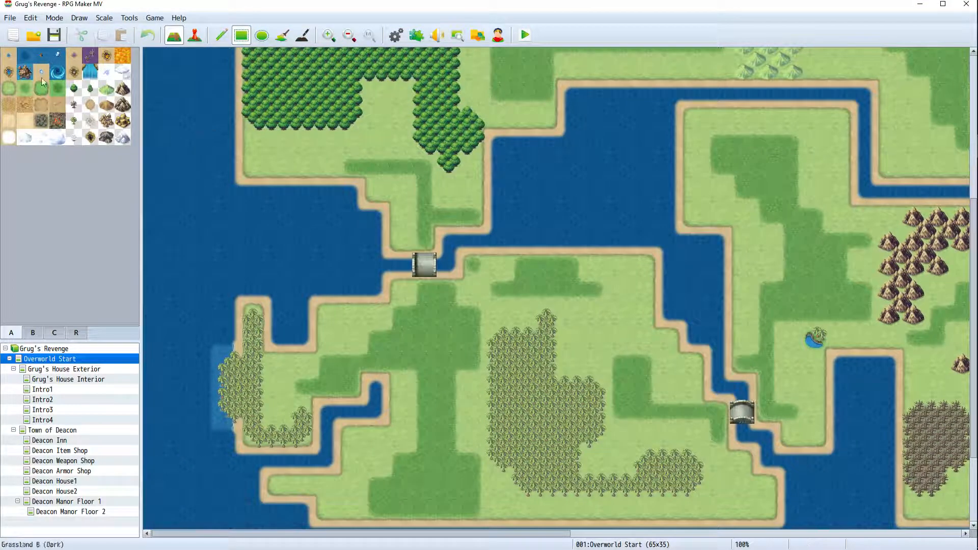
# Fill the inlet on the southwestern landmass with Grassland A (Dark) and build its coast out irregularly northward with plain light grassland
pyautogui.click(26, 88)
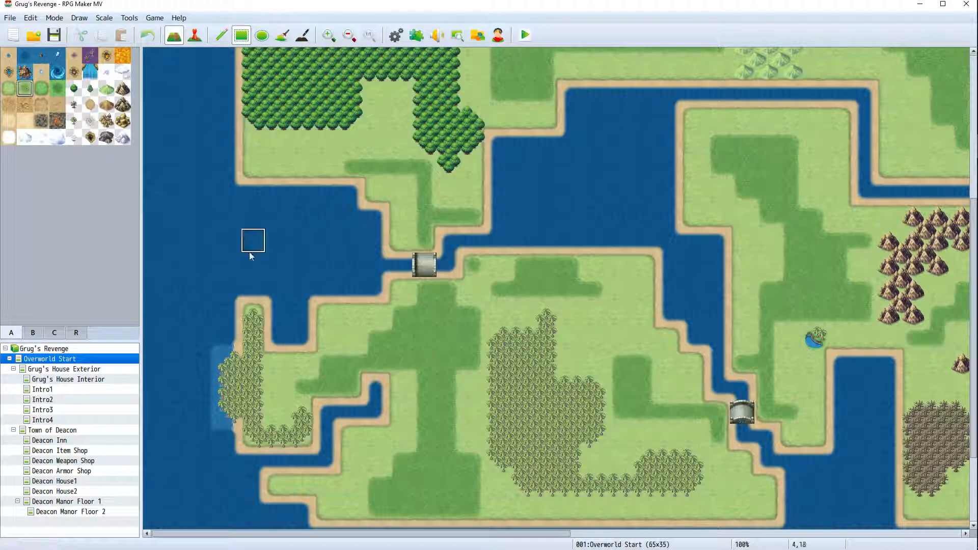
pyautogui.click(278, 306)
pyautogui.moveTo(290, 320); pyautogui.dragTo(289, 329)
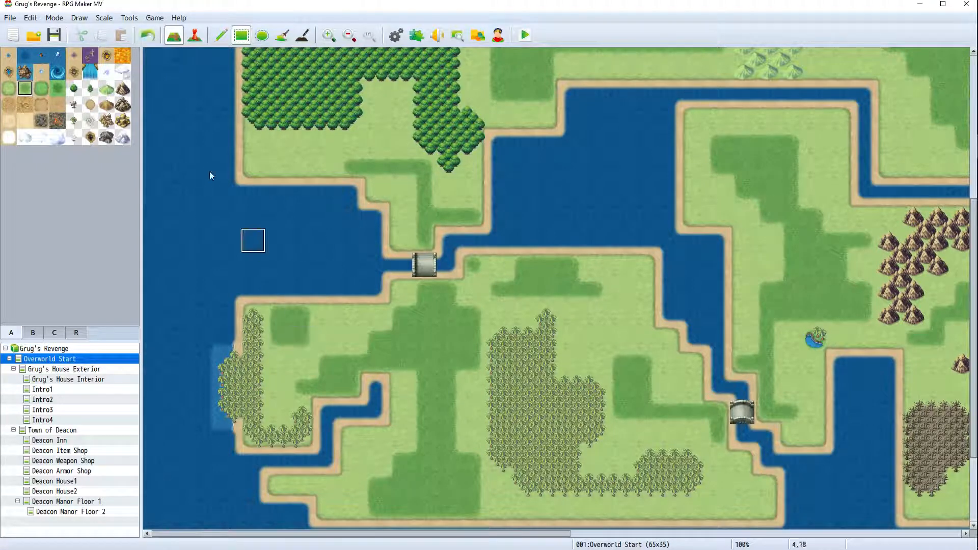
pyautogui.click(8, 88)
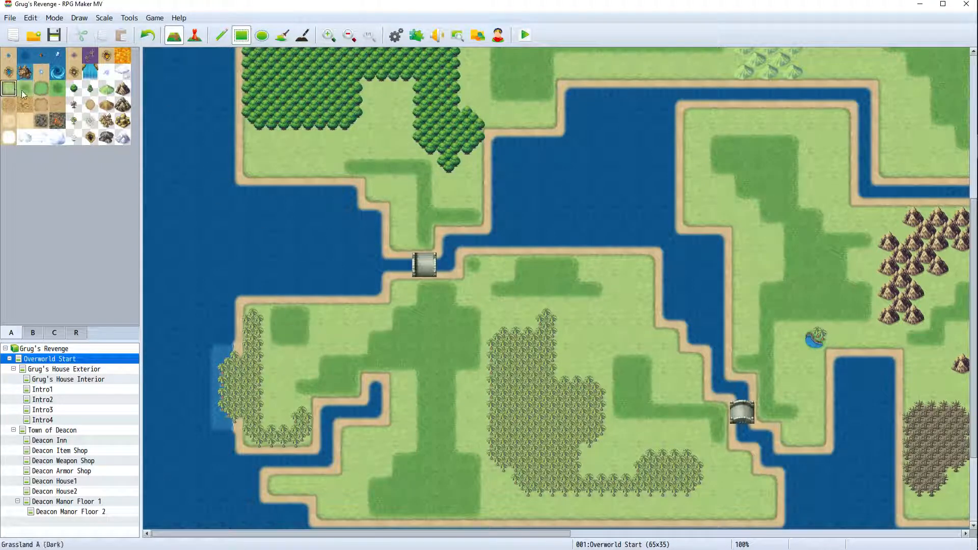
pyautogui.moveTo(317, 278)
pyautogui.mouseDown()
pyautogui.moveTo(298, 271)
pyautogui.moveTo(347, 270)
pyautogui.moveTo(346, 258)
pyautogui.moveTo(327, 257)
pyautogui.moveTo(326, 239)
pyautogui.moveTo(292, 276)
pyautogui.moveTo(277, 267)
pyautogui.moveTo(279, 242)
pyautogui.mouseUp()
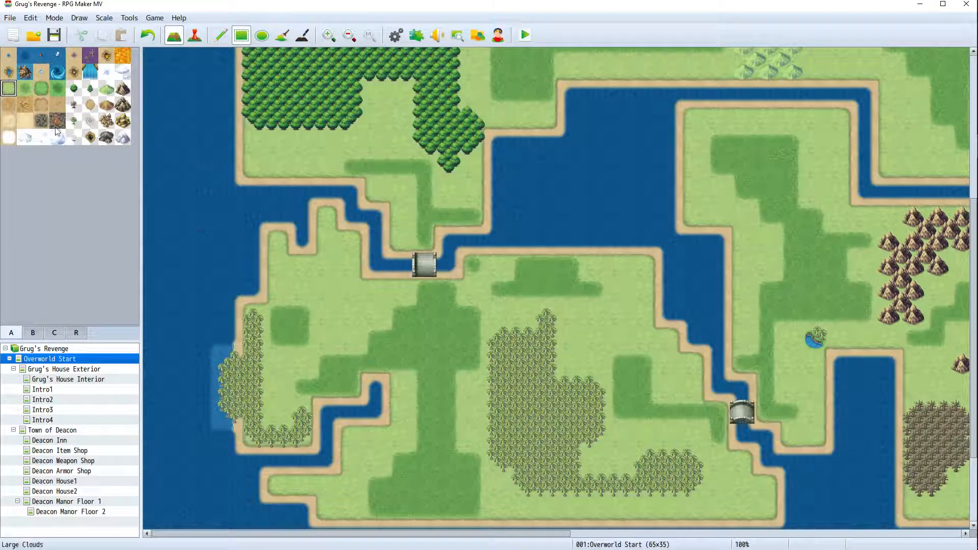
# Examine the rest of the main continent, from the southern coast to the eastern mountains, town and oasis
pyautogui.scroll(-3, 409, 306)
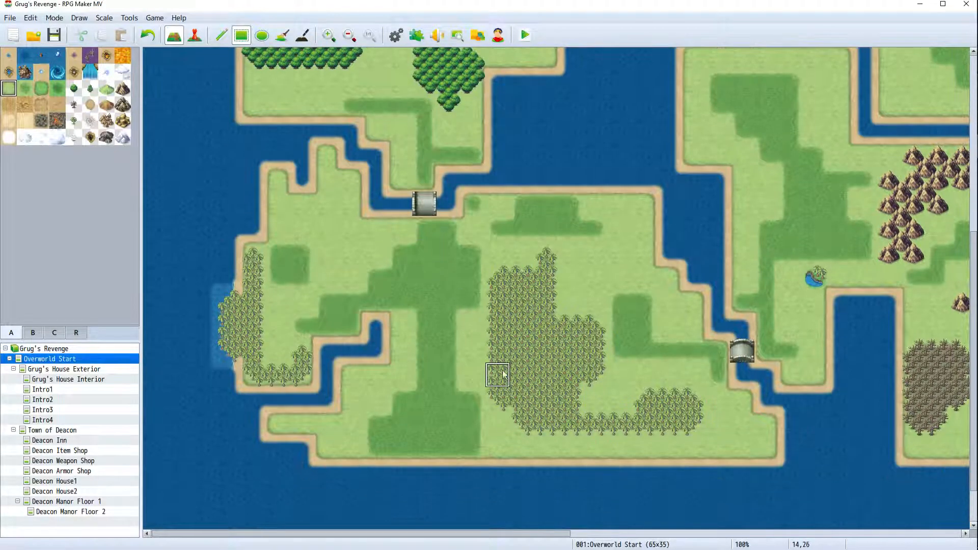
pyautogui.hscroll(4, 555, 535)
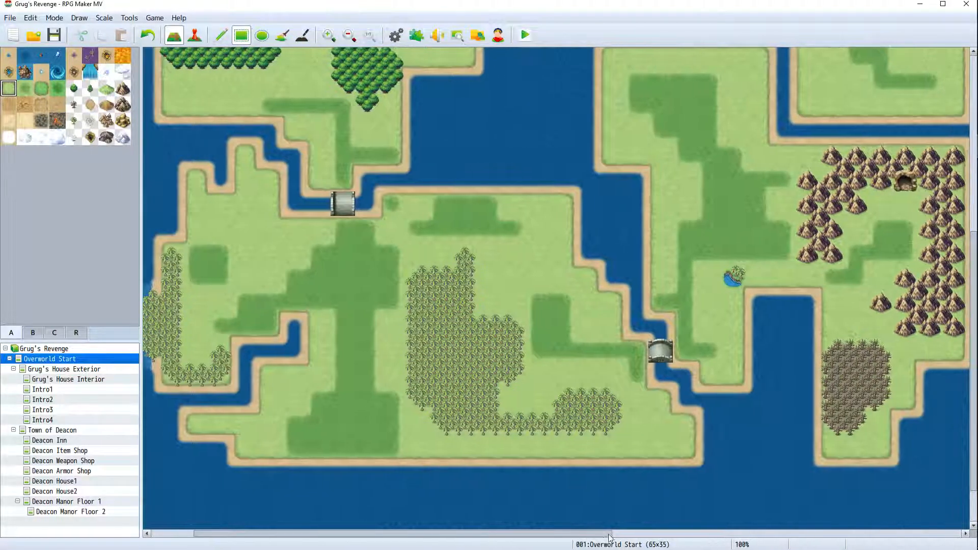
pyautogui.scroll(-1, 488, 324)
pyautogui.scroll(3, 488, 329)
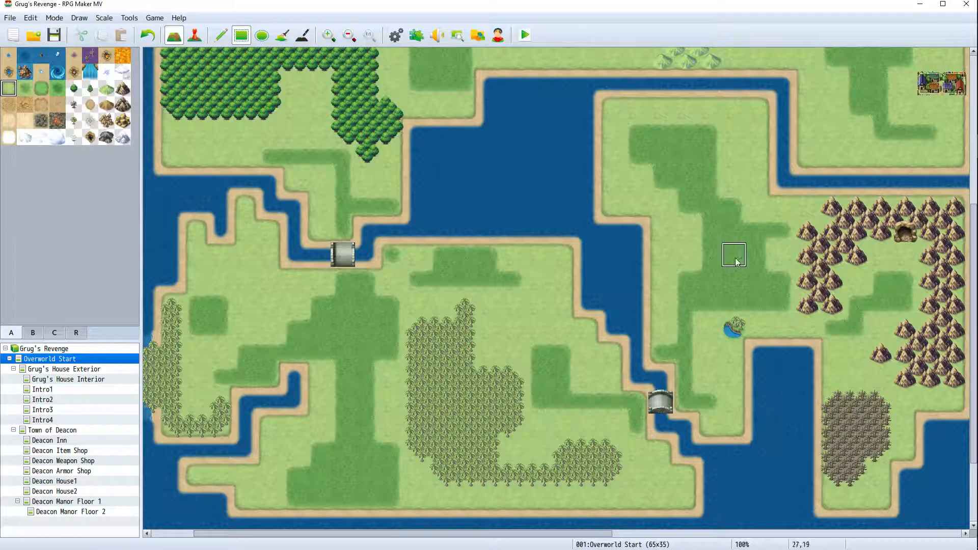
pyautogui.moveTo(493, 535); pyautogui.dragTo(583, 535)
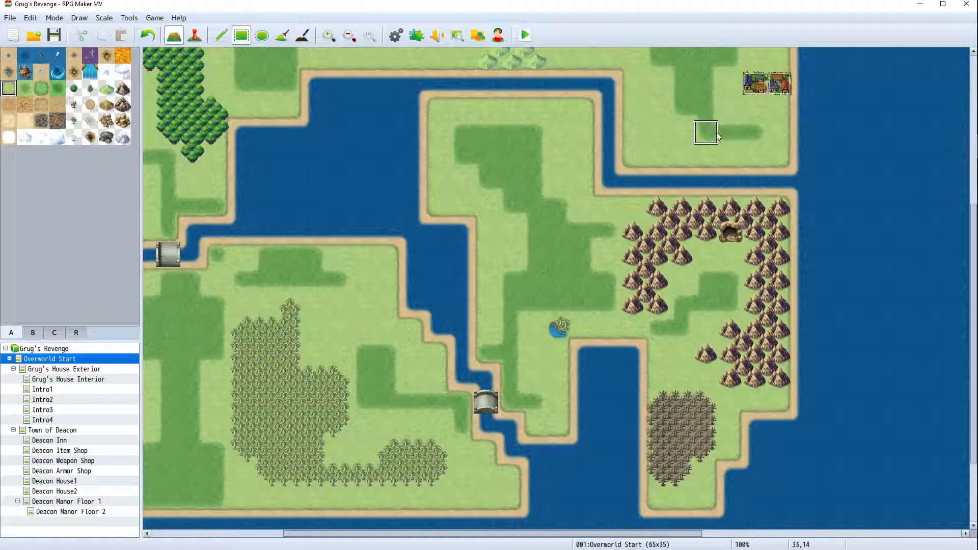
pyautogui.scroll(2, 699, 212)
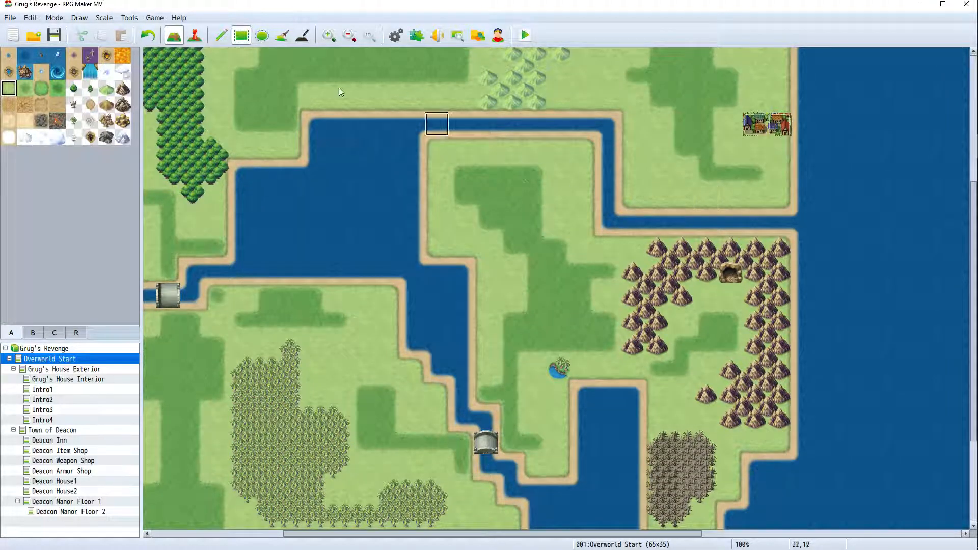
pyautogui.click(347, 37)
pyautogui.click(347, 36)
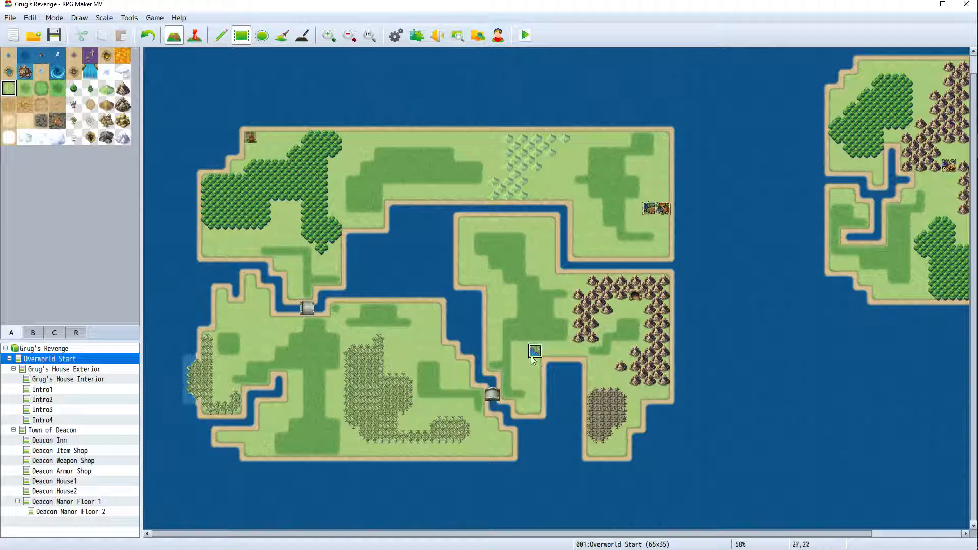
pyautogui.click(326, 38)
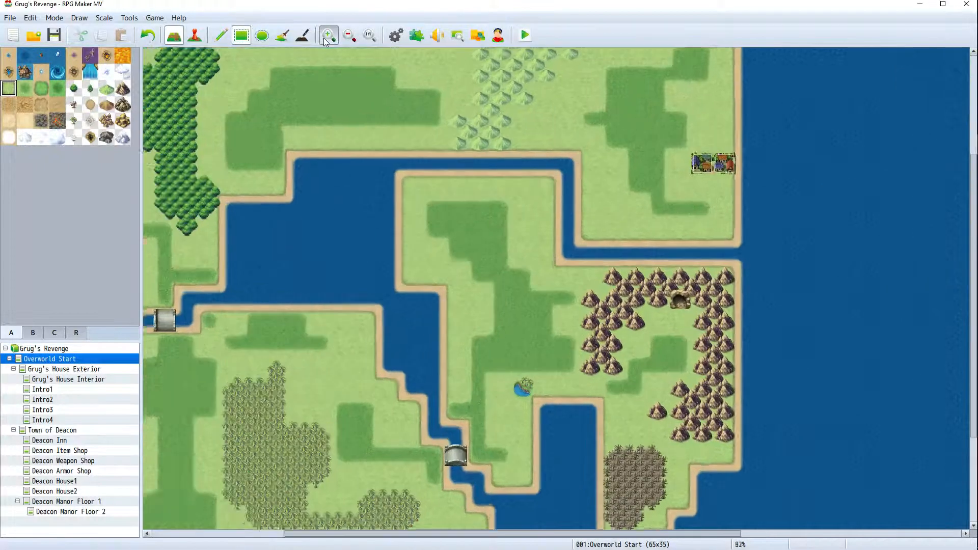
pyautogui.click(326, 37)
pyautogui.scroll(-1, 540, 455)
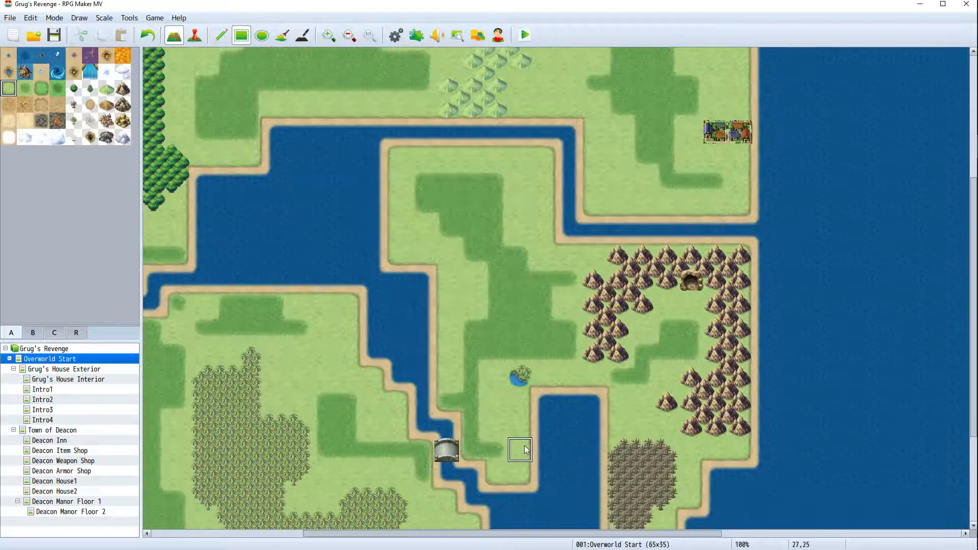
pyautogui.scroll(-1, 526, 449)
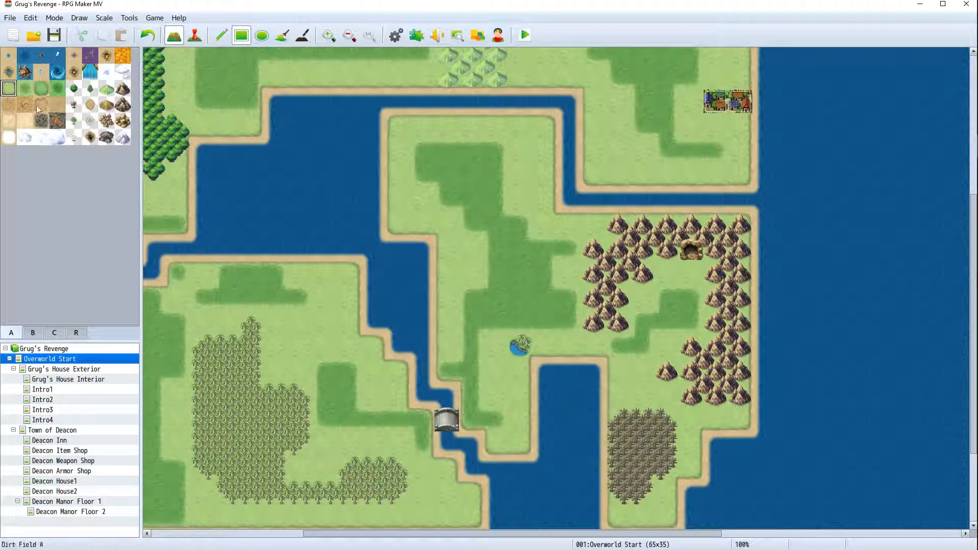
# Try covering the oasis and its surroundings with a 2×2 patch of brown dirt ground, smooth and then rough
pyautogui.click(8, 104)
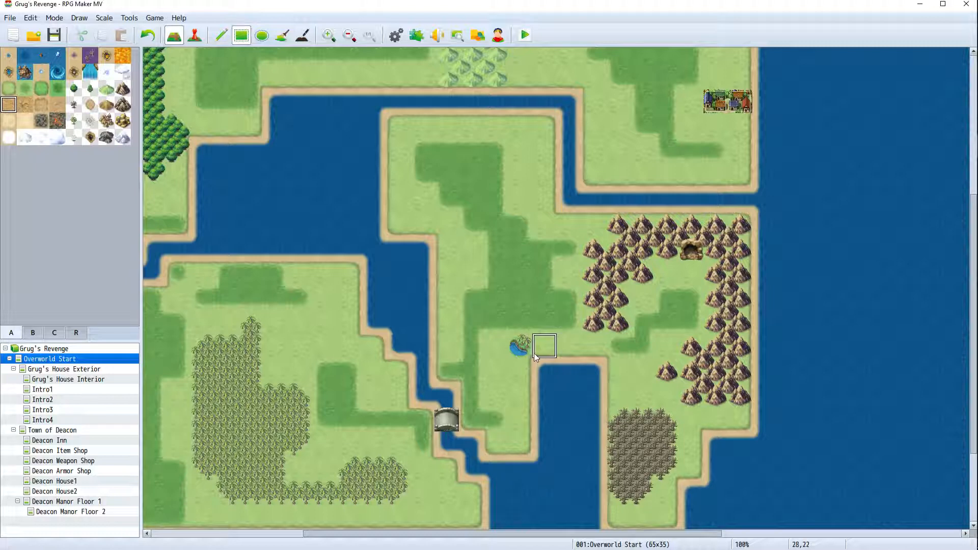
pyautogui.moveTo(528, 341); pyautogui.dragTo(508, 335)
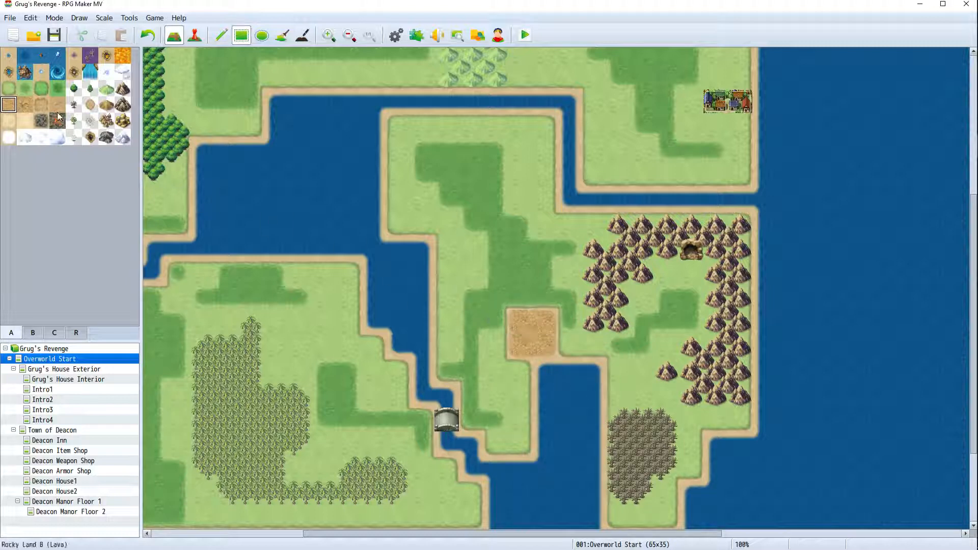
pyautogui.click(24, 105)
pyautogui.moveTo(523, 332); pyautogui.dragTo(529, 343)
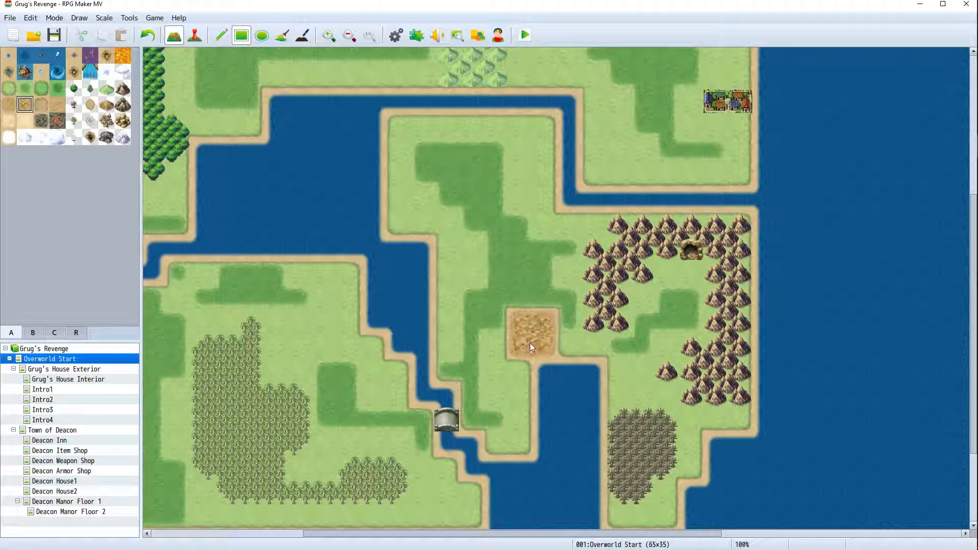
# Cover the 2×2 patch with Desert A and extend it irregularly north, west and east with the neighbouring sand tile
pyautogui.click(8, 121)
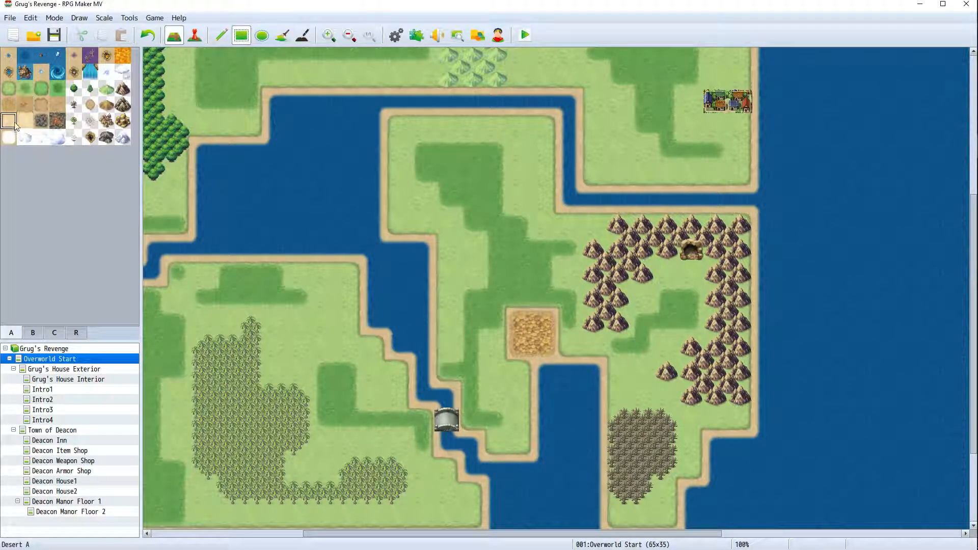
pyautogui.moveTo(520, 346); pyautogui.dragTo(513, 317)
pyautogui.click(25, 124)
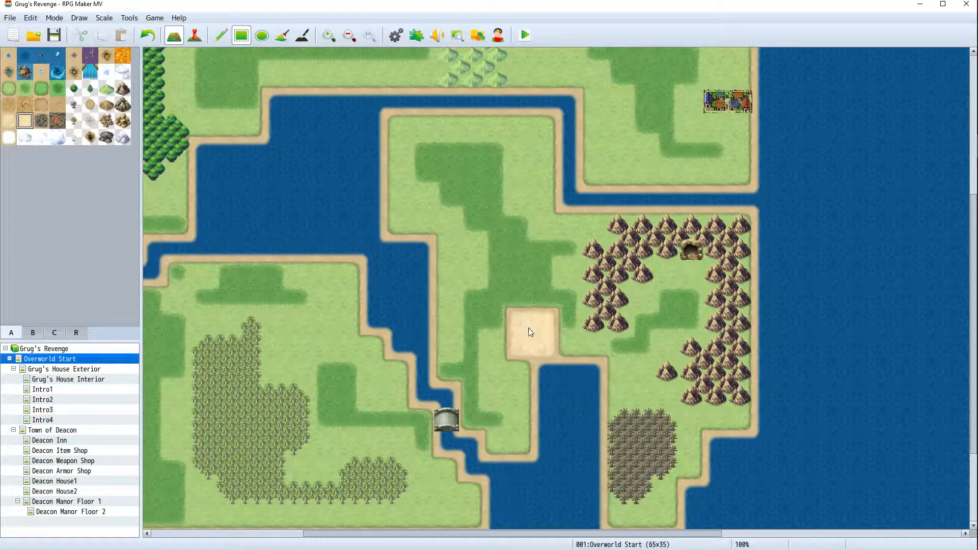
pyautogui.click(525, 302)
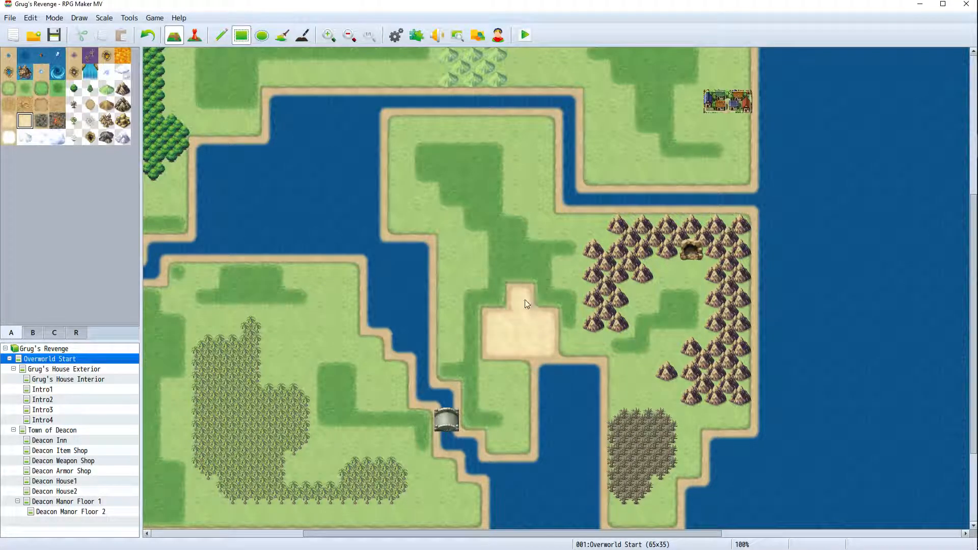
pyautogui.click(542, 271)
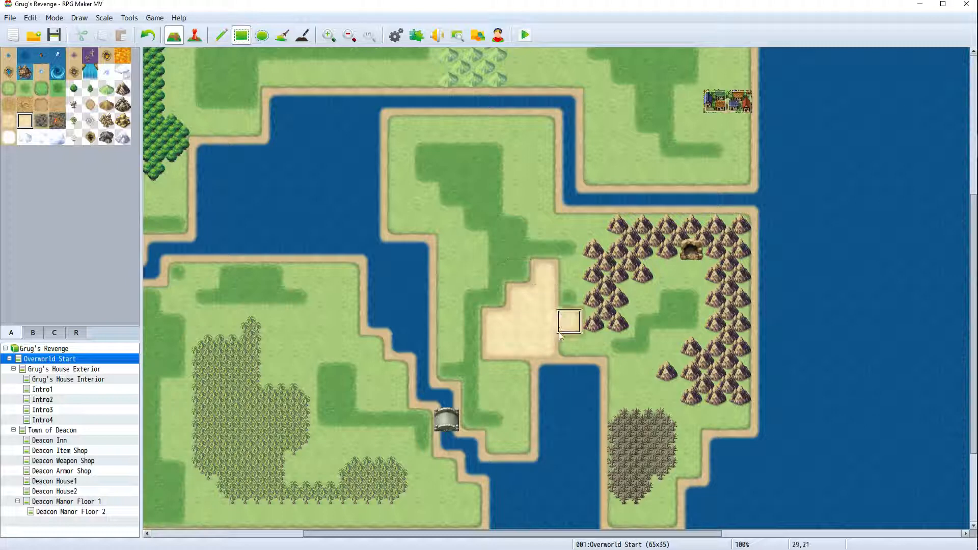
pyautogui.moveTo(562, 320); pyautogui.dragTo(564, 300)
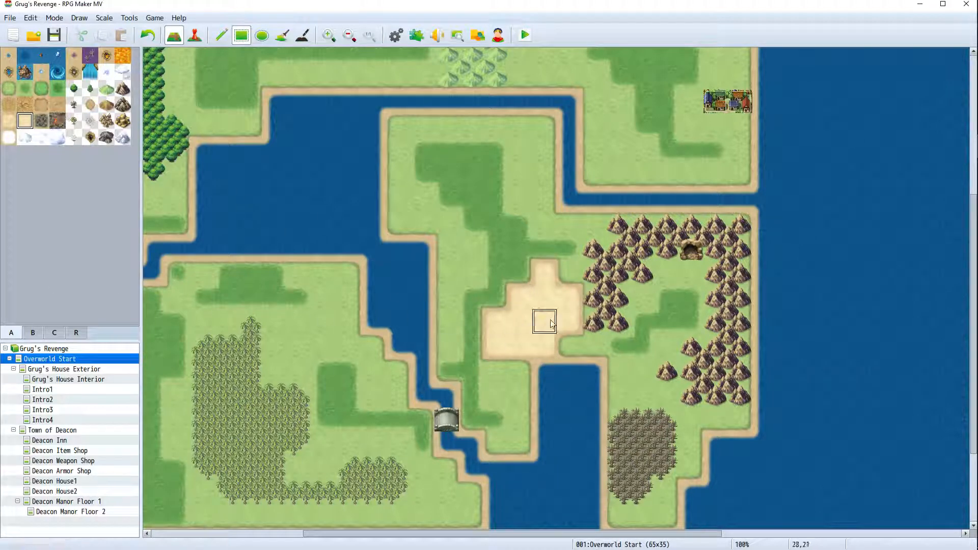
# Place an oasis inside the desert at 27,21 and add a sand tile at the desert's northwest corner at 26,20
pyautogui.click(32, 334)
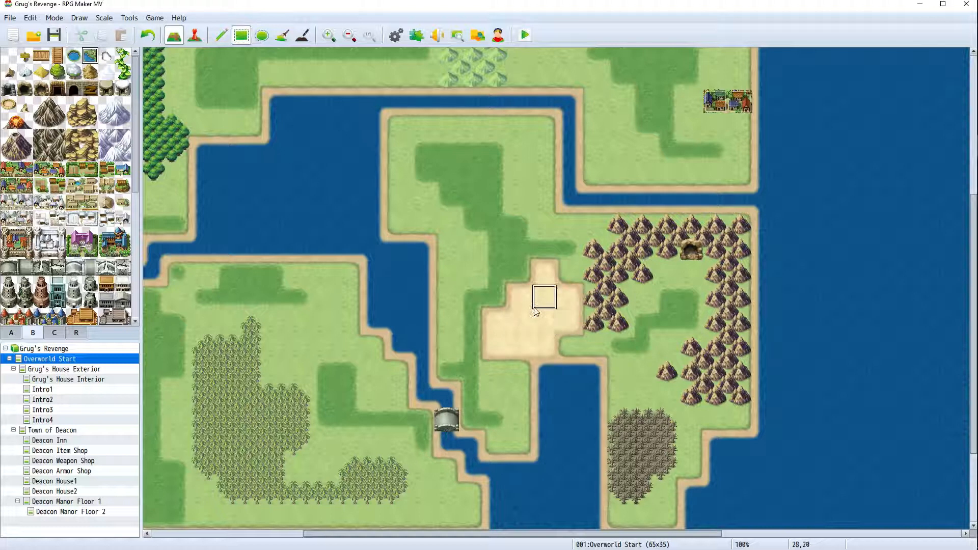
pyautogui.click(528, 323)
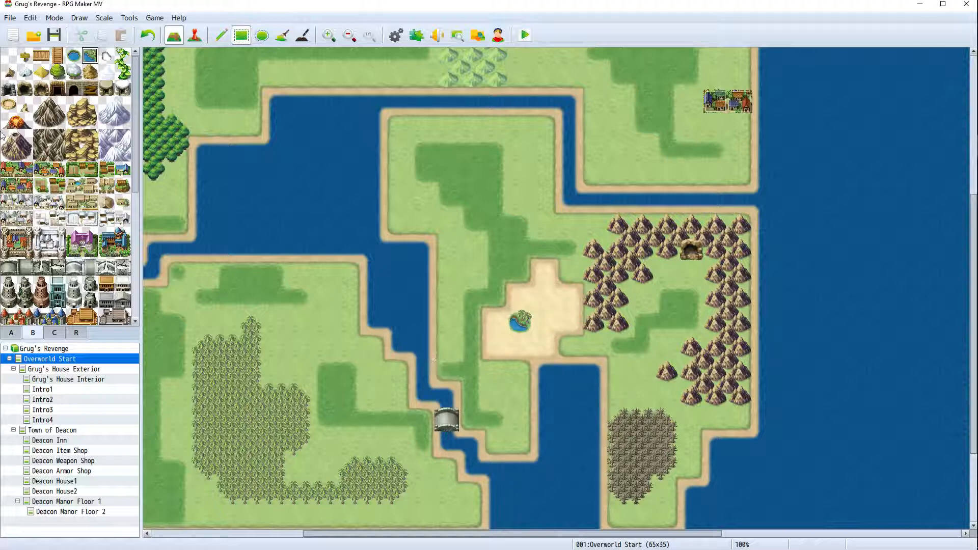
pyautogui.click(16, 333)
pyautogui.click(24, 120)
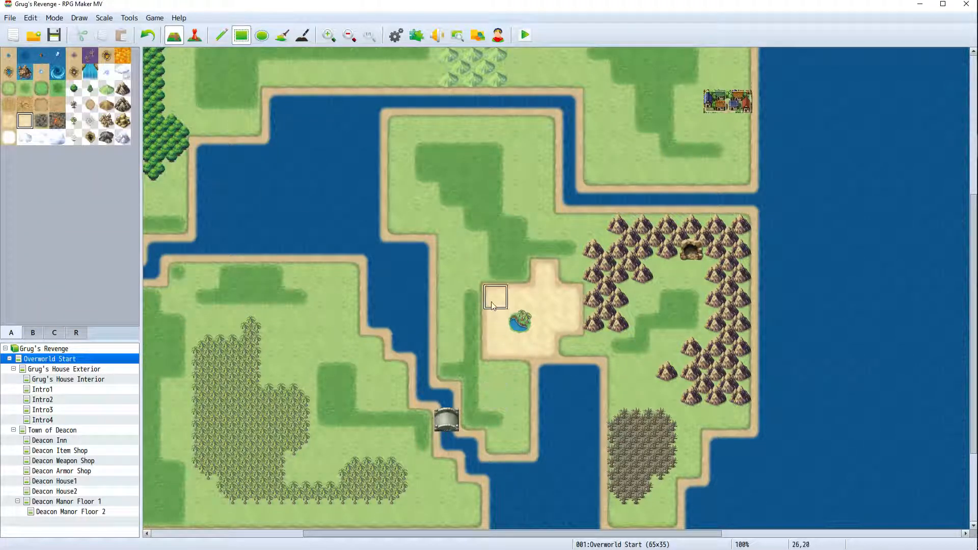
# Extend the desert one sand tile further west at 25,20
pyautogui.click(471, 297)
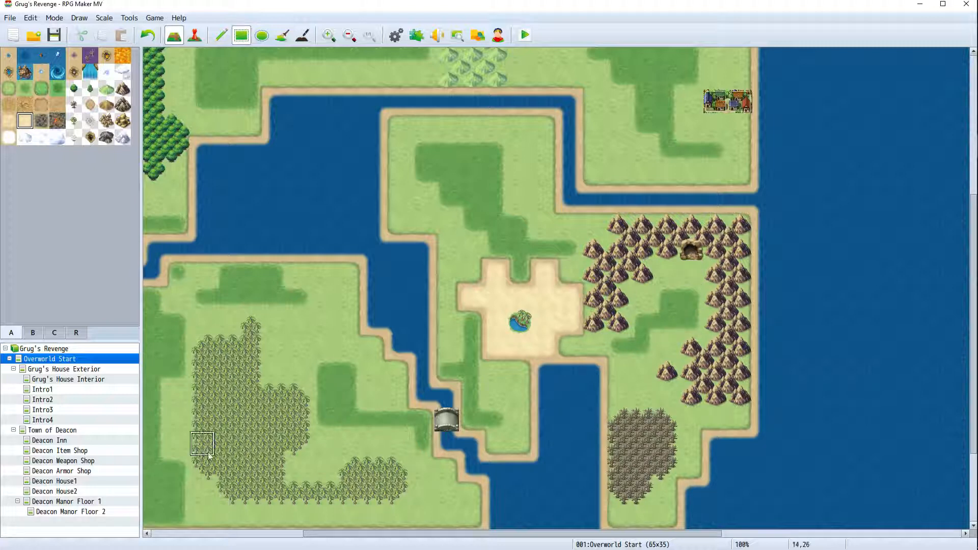
# Show the region layer and examine which parts of the northern and southern land already have region IDs
pyautogui.moveTo(444, 534); pyautogui.dragTo(297, 533)
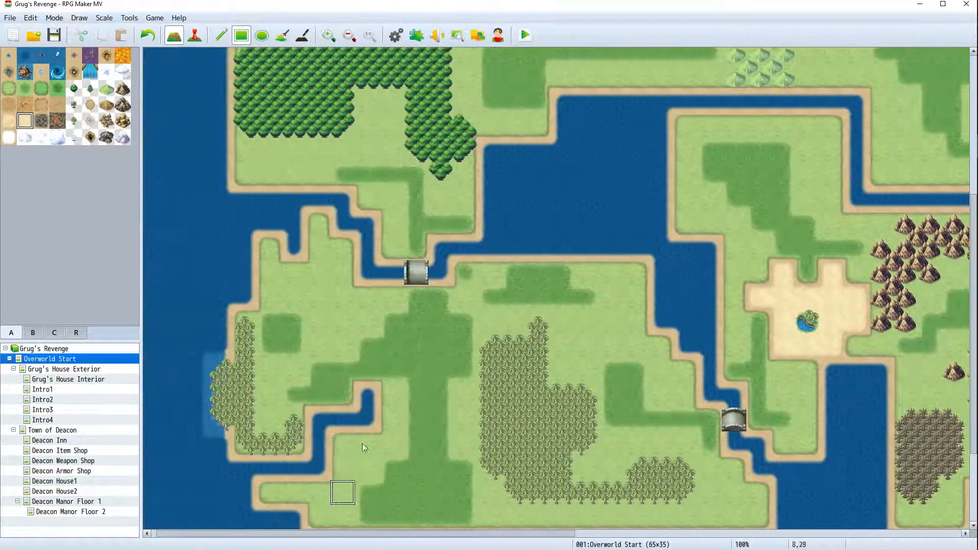
pyautogui.scroll(-1, 326, 347)
pyautogui.click(77, 332)
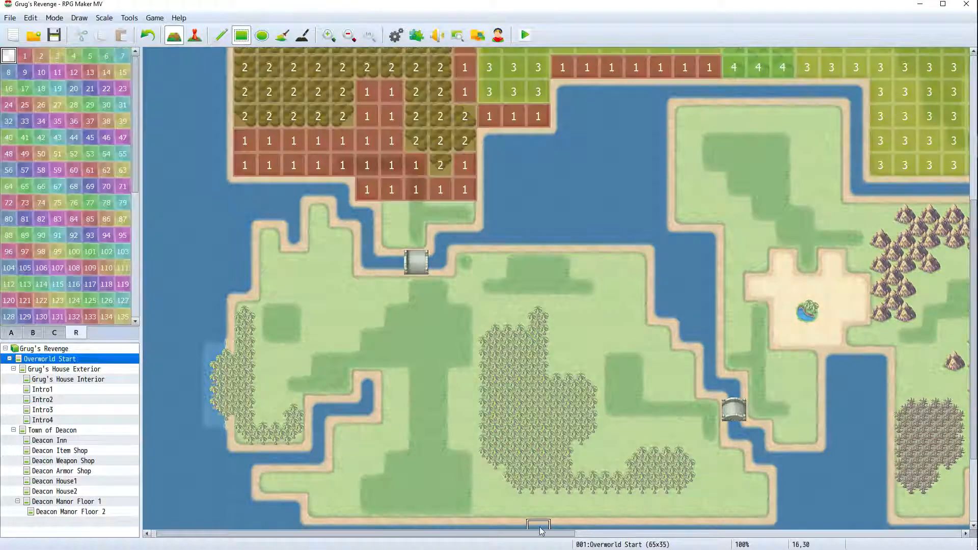
pyautogui.scroll(5, 533, 511)
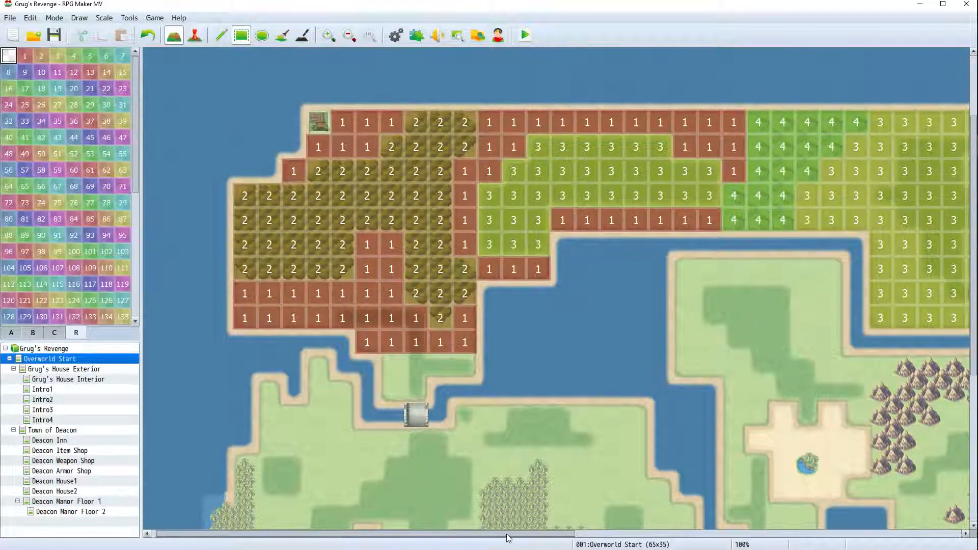
pyautogui.moveTo(509, 533); pyautogui.dragTo(581, 534)
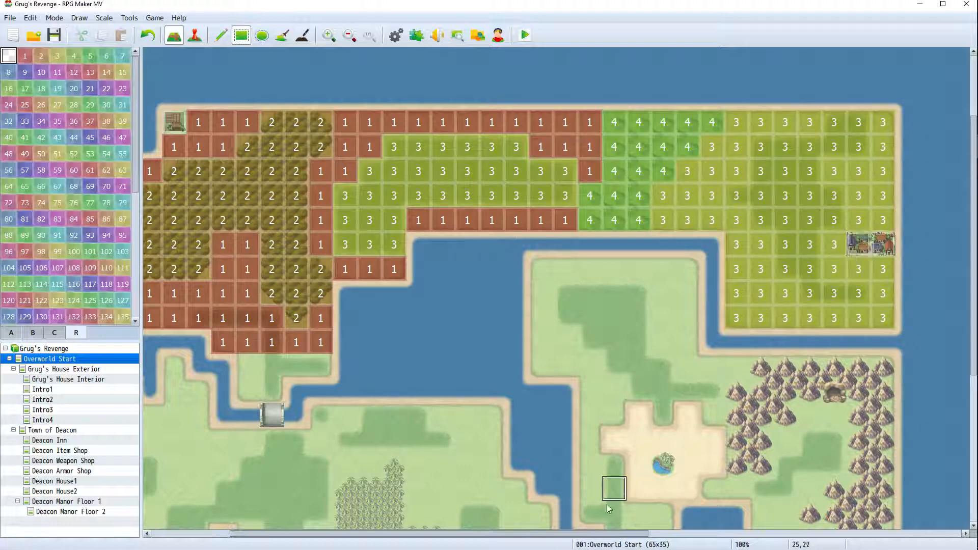
pyautogui.hscroll(-3, 510, 489)
pyautogui.scroll(-3, 470, 457)
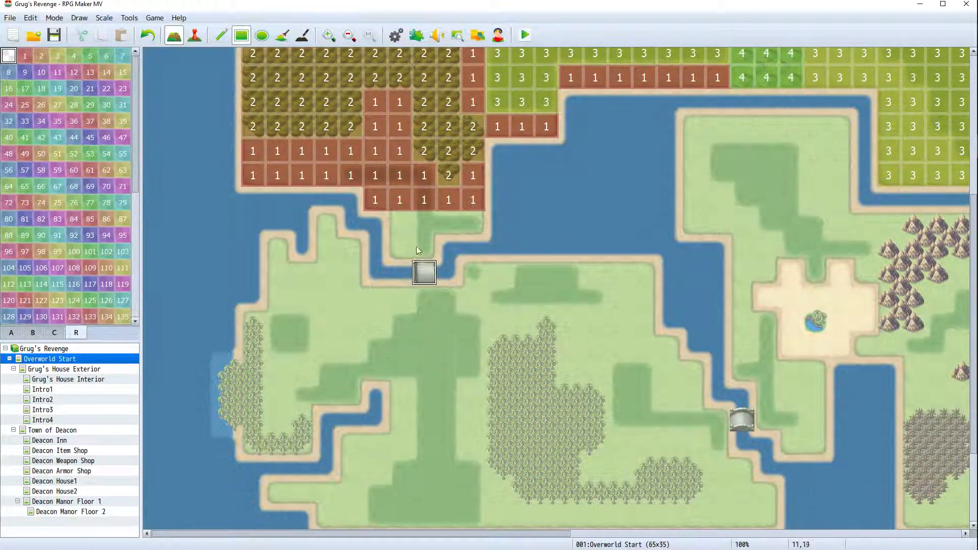
pyautogui.scroll(3, 570, 280)
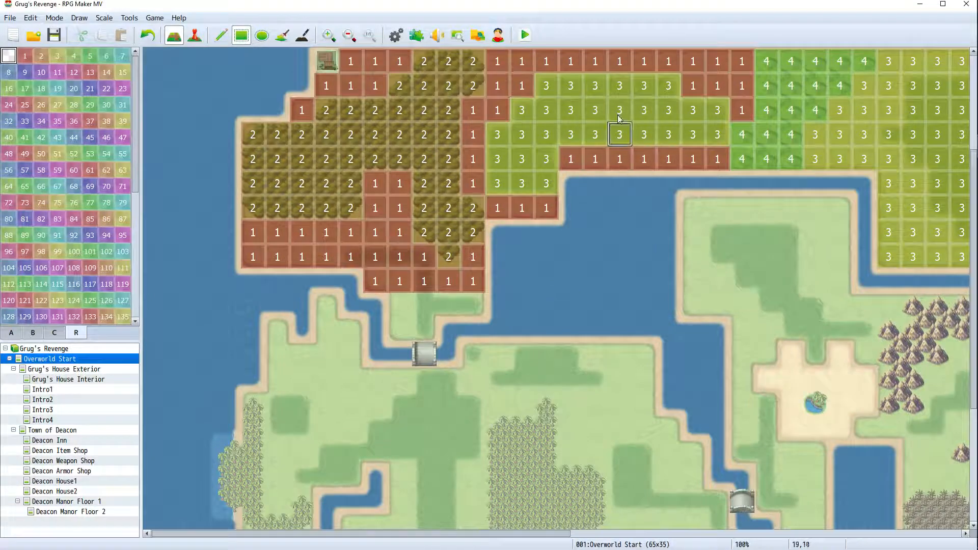
pyautogui.scroll(-3, 448, 416)
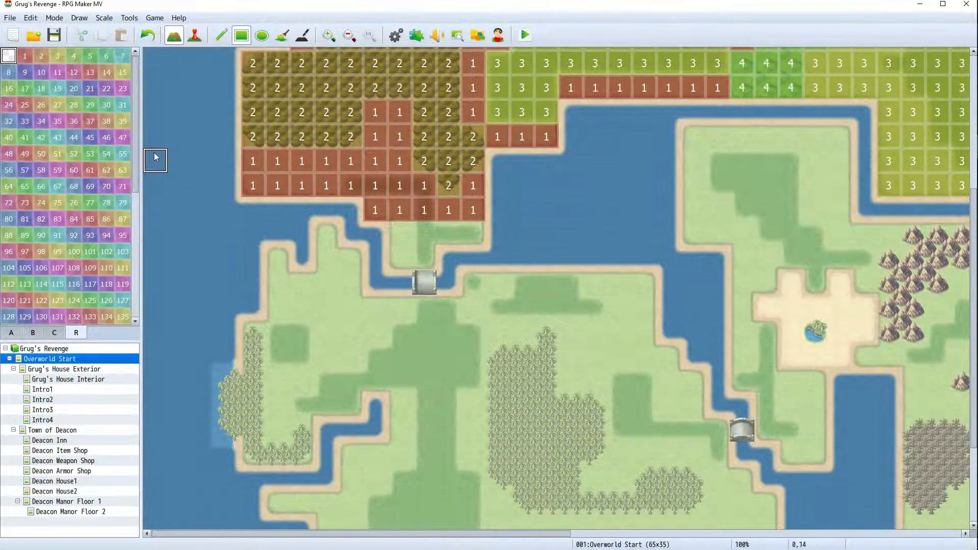
# Paint region 5 down a one-tile column near the southern landmass's west coast and across a large ellipse over its centre and east
pyautogui.click(90, 56)
pyautogui.scroll(-3, 357, 285)
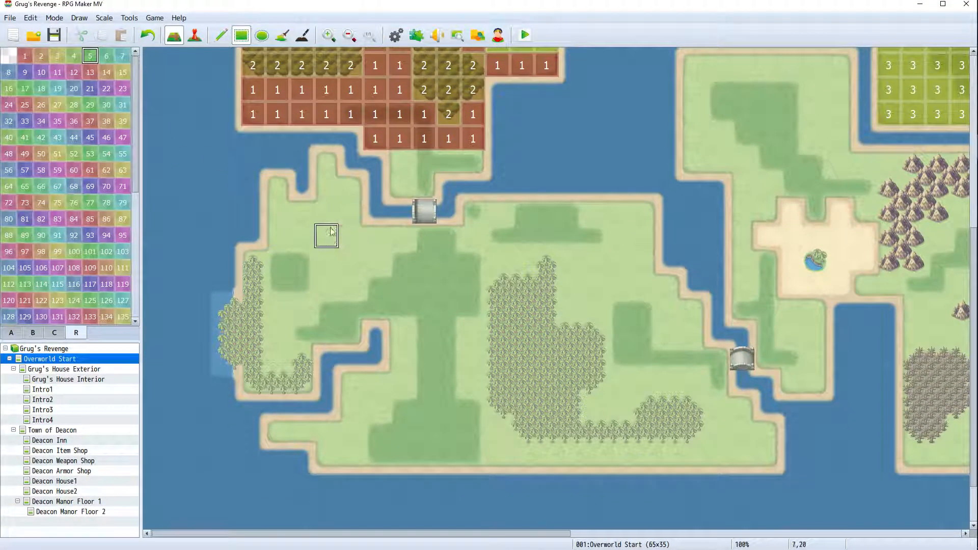
pyautogui.moveTo(277, 188)
pyautogui.mouseDown()
pyautogui.moveTo(283, 363)
pyautogui.moveTo(275, 388)
pyautogui.moveTo(258, 385)
pyautogui.moveTo(280, 384)
pyautogui.mouseUp()
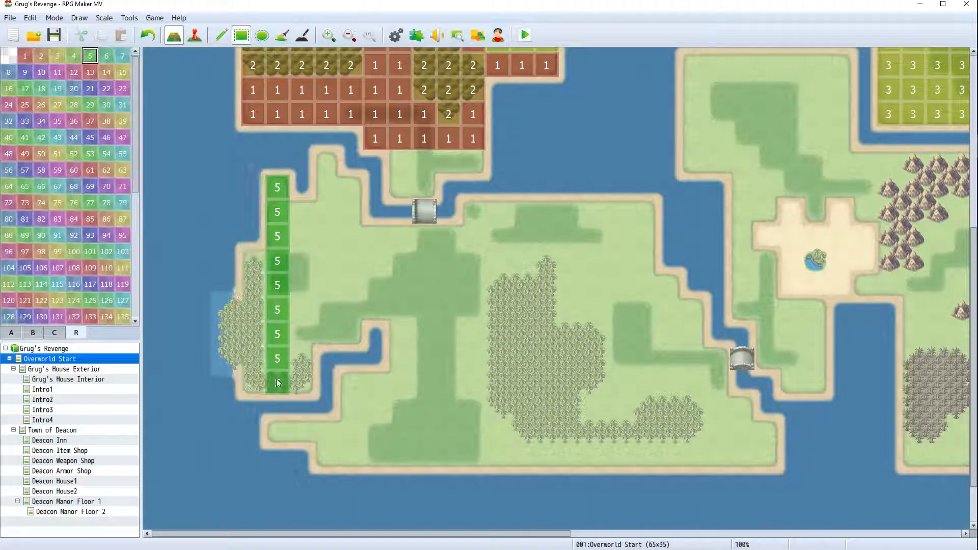
pyautogui.click(261, 35)
pyautogui.moveTo(368, 251)
pyautogui.mouseDown()
pyautogui.moveTo(479, 320)
pyautogui.moveTo(635, 446)
pyautogui.moveTo(727, 479)
pyautogui.mouseUp()
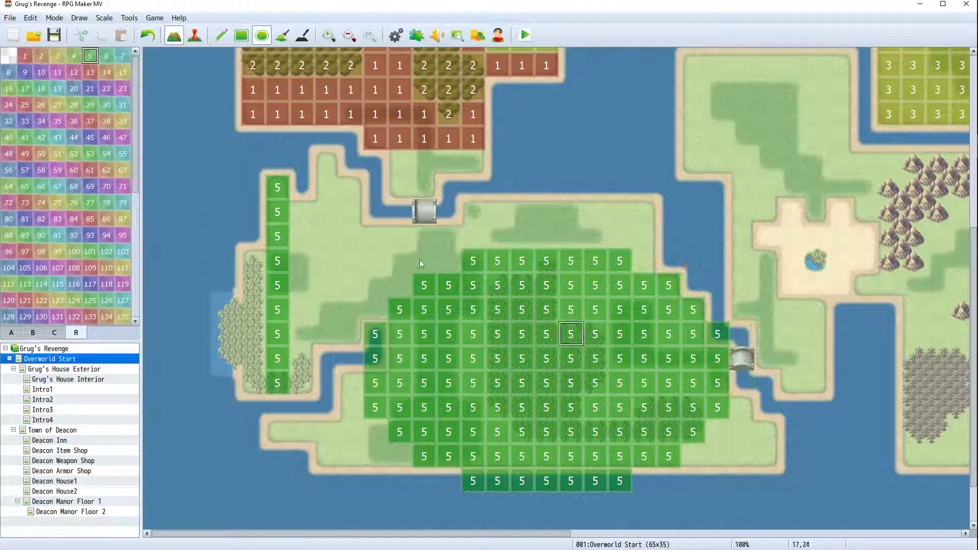
# Fill the remaining land of the southern landmass freehand with region 5, out to its northern, western and southeastern coasts
pyautogui.click(221, 35)
pyautogui.moveTo(616, 251)
pyautogui.mouseDown()
pyautogui.moveTo(638, 259)
pyautogui.moveTo(643, 209)
pyautogui.moveTo(541, 211)
pyautogui.moveTo(483, 235)
pyautogui.moveTo(473, 213)
pyautogui.moveTo(586, 239)
pyautogui.moveTo(631, 238)
pyautogui.mouseUp()
pyautogui.moveTo(735, 426)
pyautogui.mouseDown()
pyautogui.moveTo(741, 408)
pyautogui.moveTo(742, 430)
pyautogui.moveTo(715, 455)
pyautogui.moveTo(764, 456)
pyautogui.moveTo(643, 432)
pyautogui.moveTo(416, 461)
pyautogui.moveTo(334, 457)
pyautogui.moveTo(326, 433)
pyautogui.moveTo(359, 433)
pyautogui.moveTo(357, 390)
pyautogui.mouseUp()
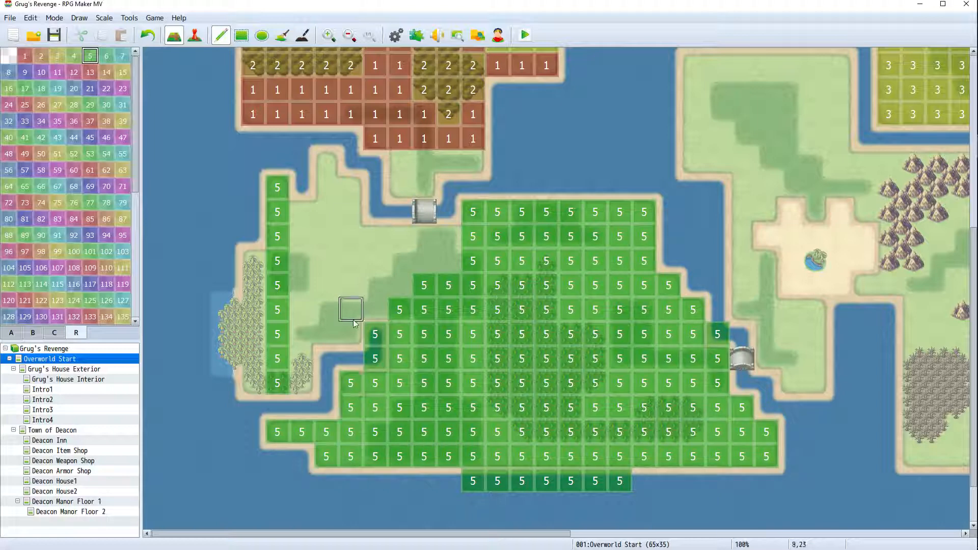
pyautogui.moveTo(375, 310)
pyautogui.mouseDown()
pyautogui.moveTo(399, 285)
pyautogui.moveTo(459, 261)
pyautogui.moveTo(447, 237)
pyautogui.moveTo(377, 235)
pyautogui.moveTo(423, 260)
pyautogui.moveTo(372, 286)
pyautogui.moveTo(352, 237)
pyautogui.moveTo(349, 190)
pyautogui.moveTo(327, 187)
pyautogui.moveTo(350, 332)
pyautogui.moveTo(305, 342)
pyautogui.moveTo(304, 214)
pyautogui.moveTo(329, 305)
pyautogui.moveTo(300, 361)
pyautogui.moveTo(302, 385)
pyautogui.moveTo(254, 384)
pyautogui.moveTo(263, 271)
pyautogui.moveTo(251, 352)
pyautogui.mouseUp()
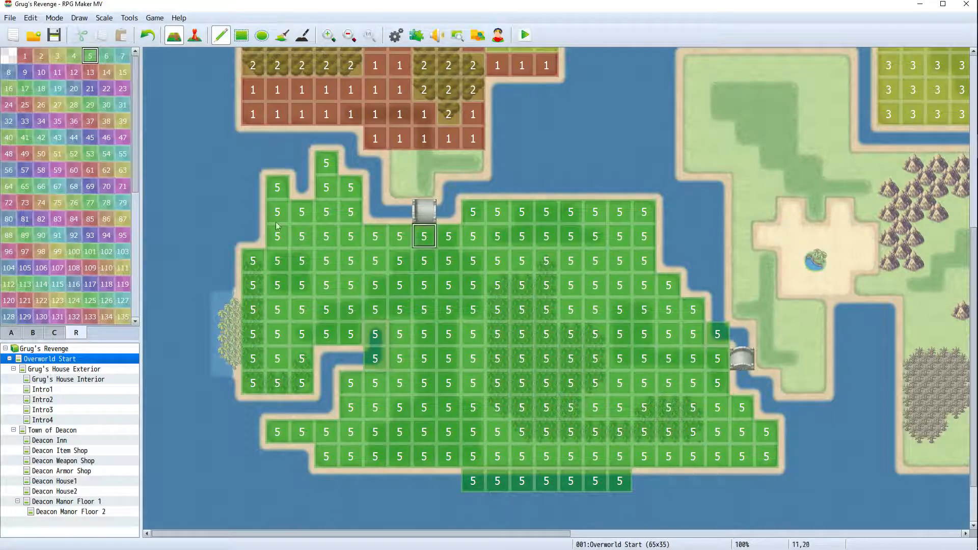
# Return to the terrain tiles and review the encounter list in the Overworld Start map's properties without changing it
pyautogui.click(12, 332)
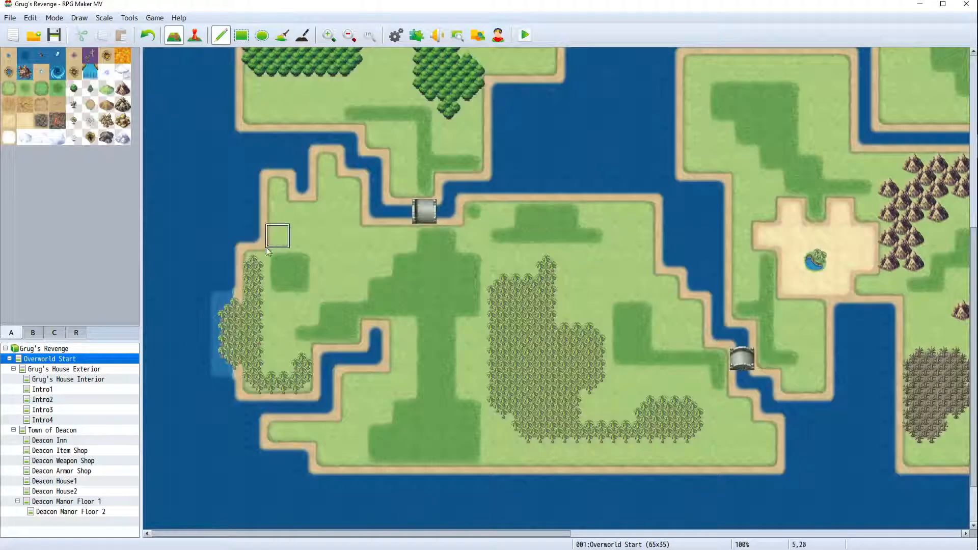
pyautogui.scroll(1, 412, 326)
pyautogui.scroll(-1, 413, 326)
pyautogui.rightClick(70, 360)
pyautogui.click(85, 363)
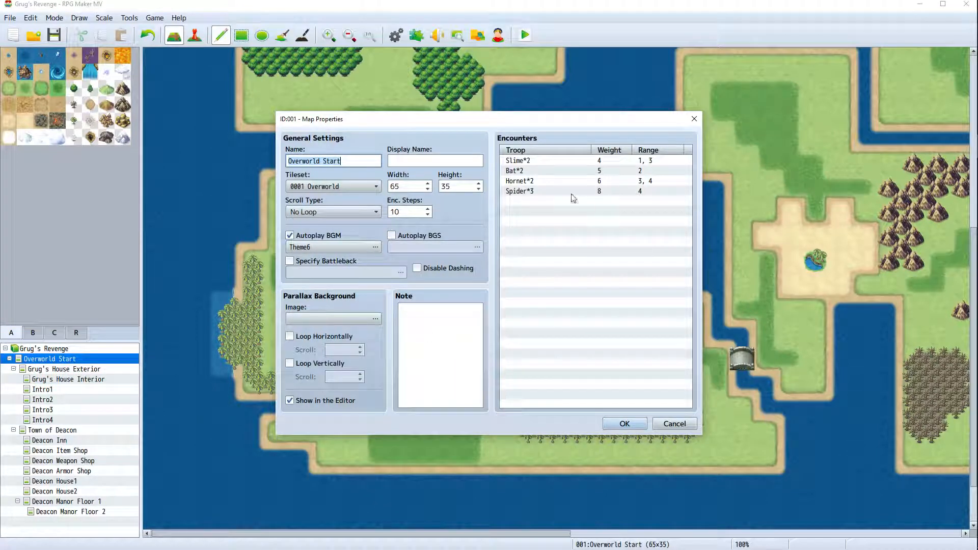
pyautogui.click(658, 423)
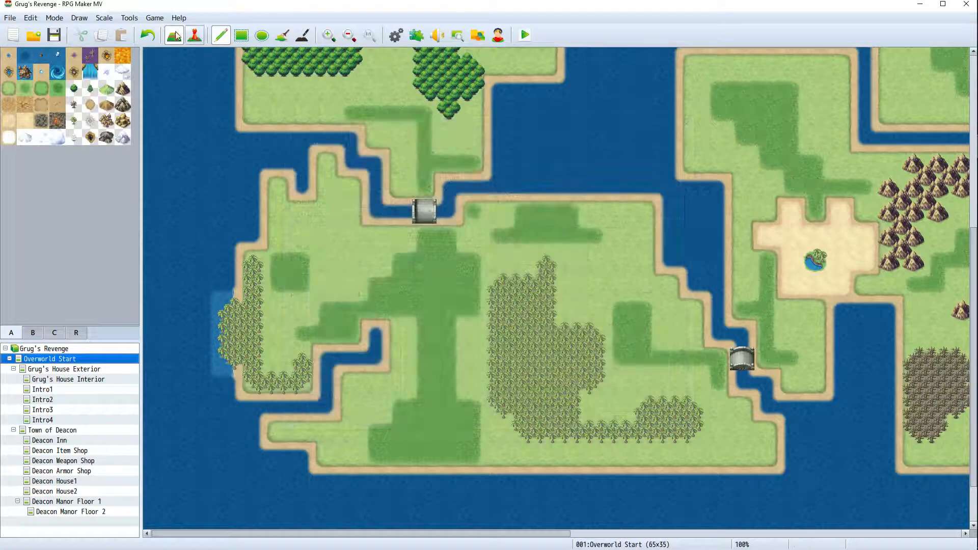
# Open the enemies in the database and compare the stats and rewards of the Spider, Rat and Wisp
pyautogui.click(129, 18)
pyautogui.click(133, 35)
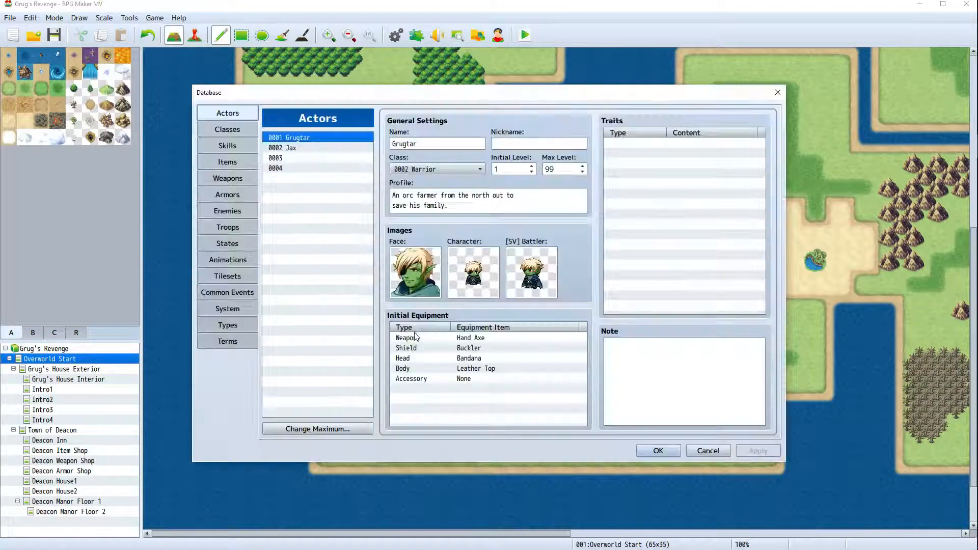
pyautogui.click(227, 210)
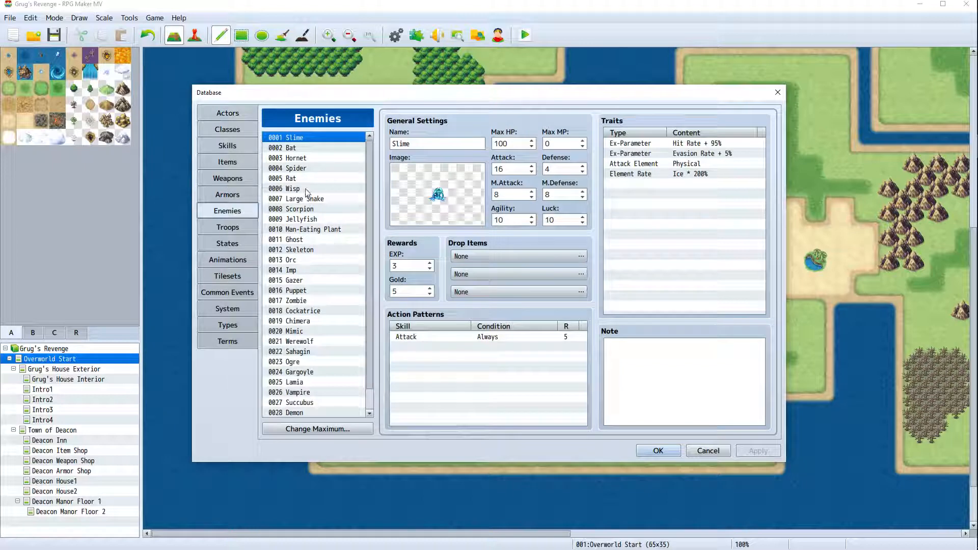
pyautogui.click(307, 191)
pyautogui.click(329, 179)
pyautogui.click(327, 170)
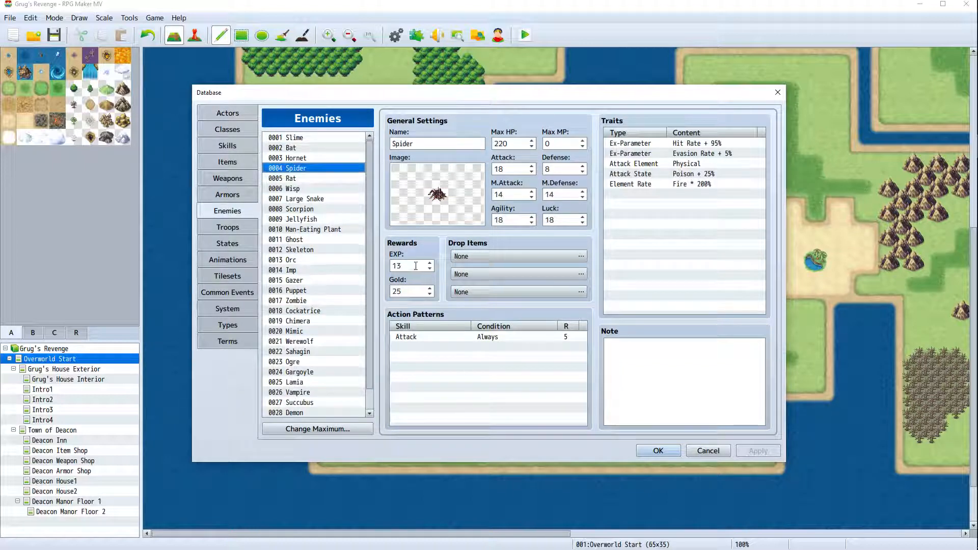
pyautogui.click(314, 179)
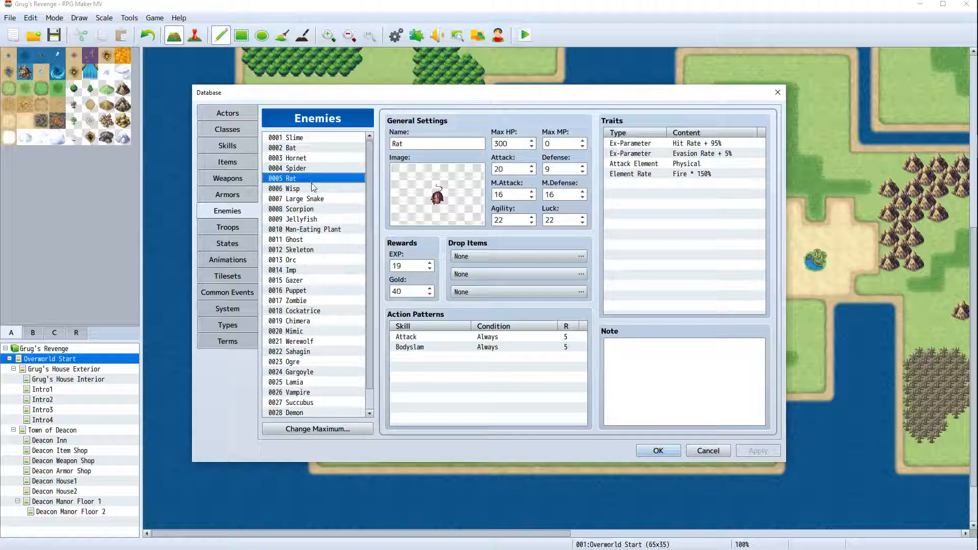
pyautogui.click(311, 190)
pyautogui.click(309, 179)
pyautogui.click(305, 189)
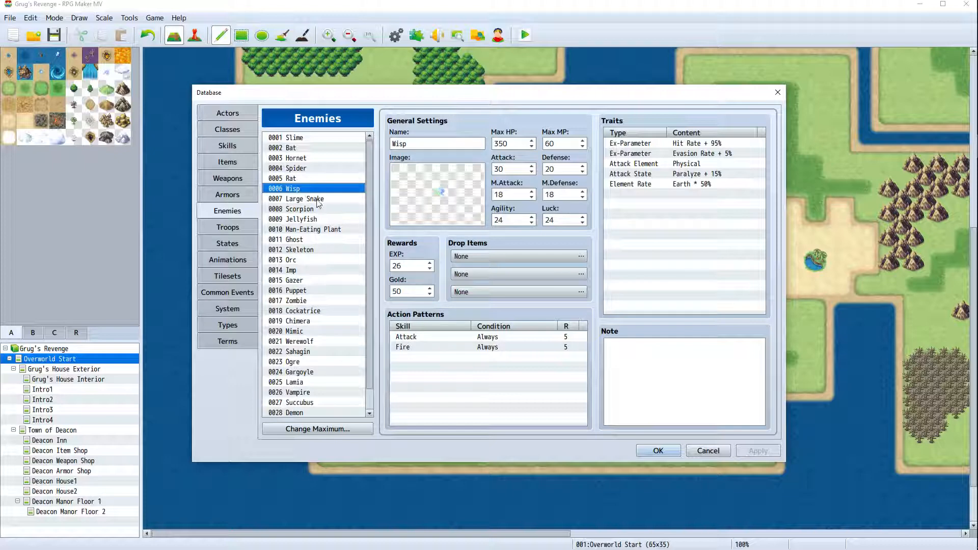
# Examine the stronger enemies from Large Snake and Scorpion through Skeleton, Imp and Gazer
pyautogui.click(317, 200)
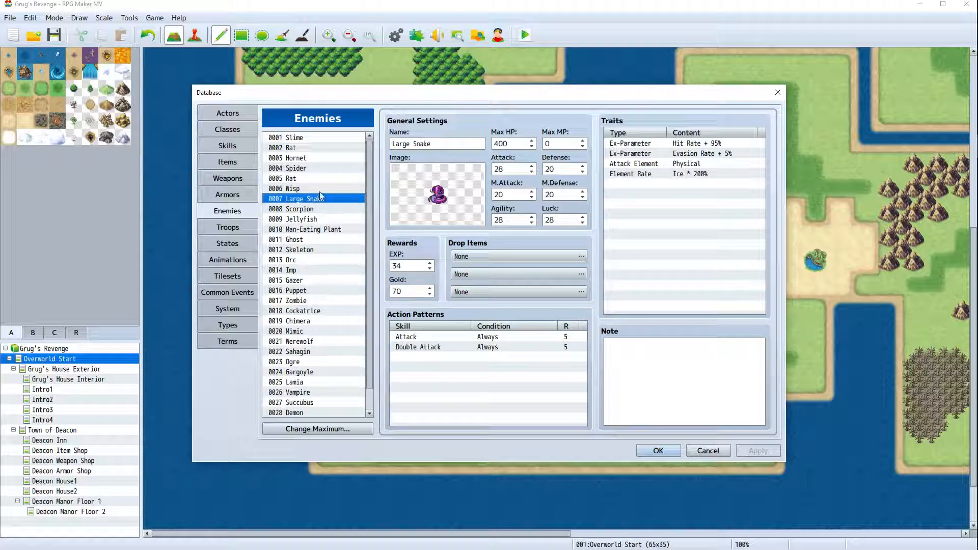
pyautogui.scroll(-1, 340, 315)
pyautogui.scroll(1, 340, 316)
pyautogui.click(320, 210)
pyautogui.click(325, 220)
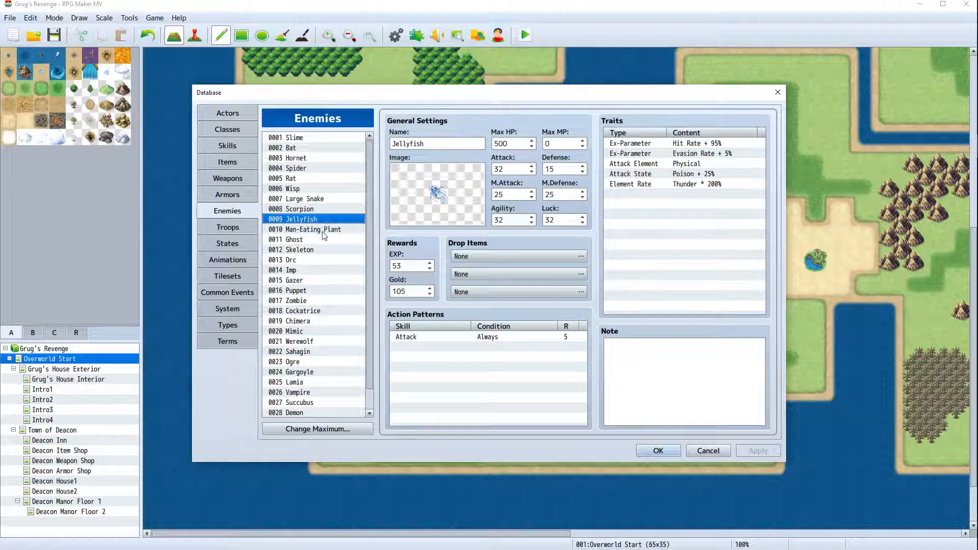
pyautogui.click(322, 231)
pyautogui.click(320, 242)
pyautogui.click(321, 251)
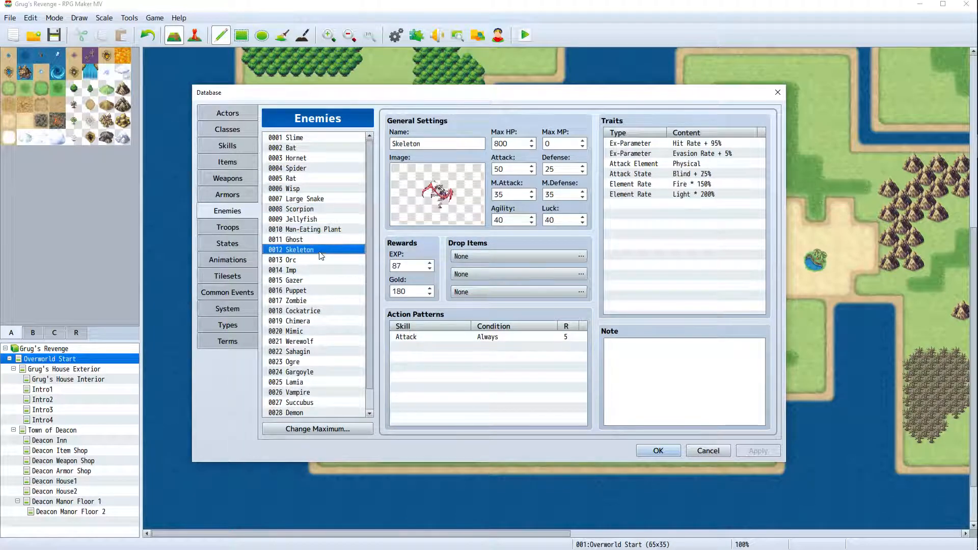
pyautogui.click(323, 271)
pyautogui.click(326, 282)
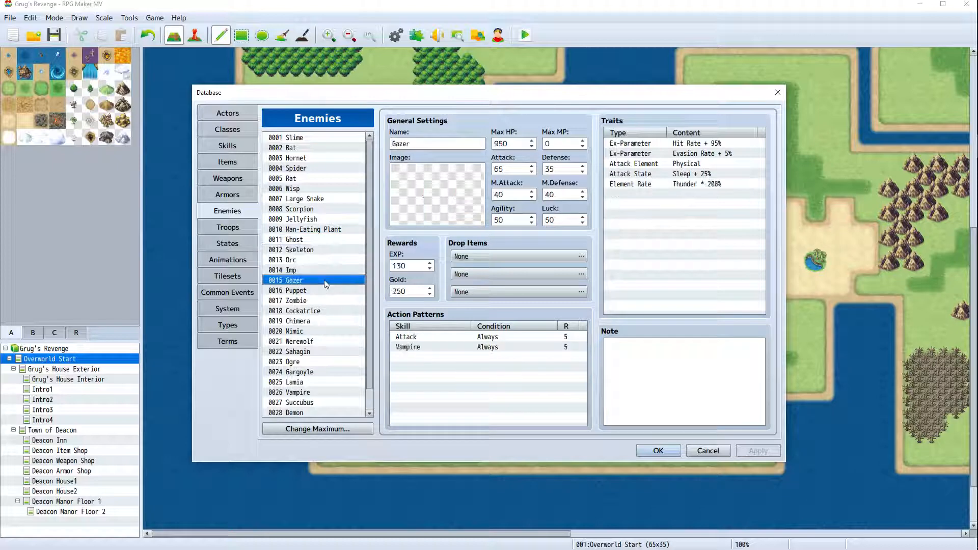
# Go back from the Skeleton to the weaker enemies and compare the Rat, Wisp and Large Snake
pyautogui.click(319, 252)
pyautogui.click(320, 230)
pyautogui.click(320, 202)
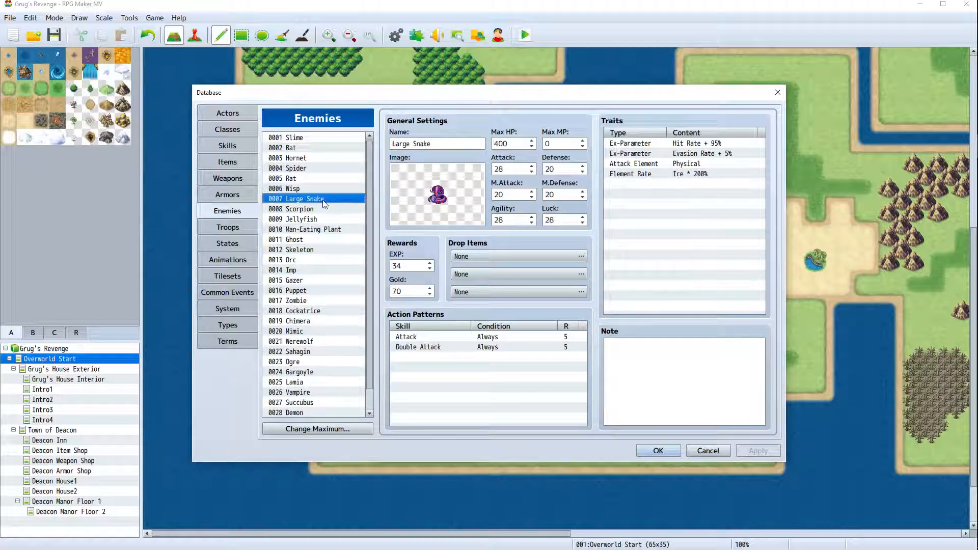
pyautogui.click(321, 191)
pyautogui.click(320, 178)
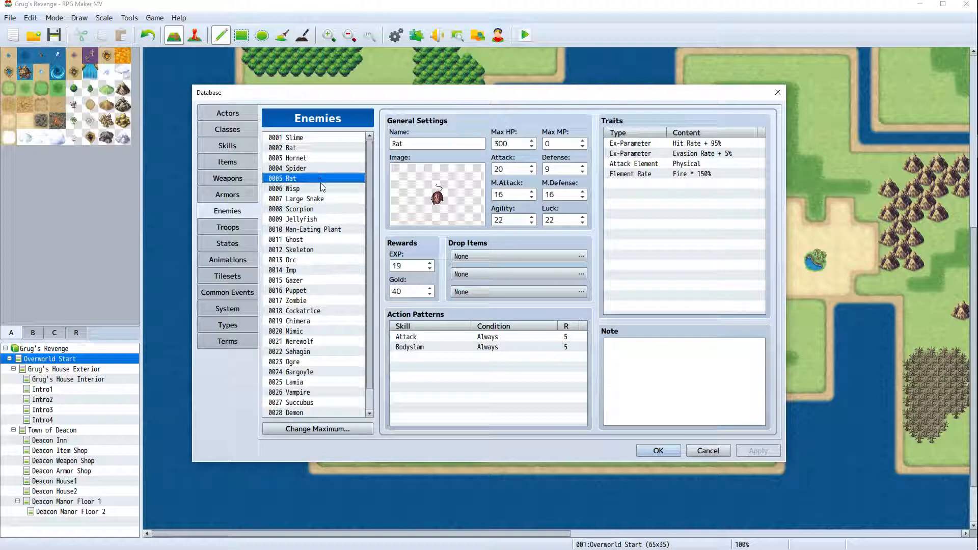
pyautogui.click(323, 189)
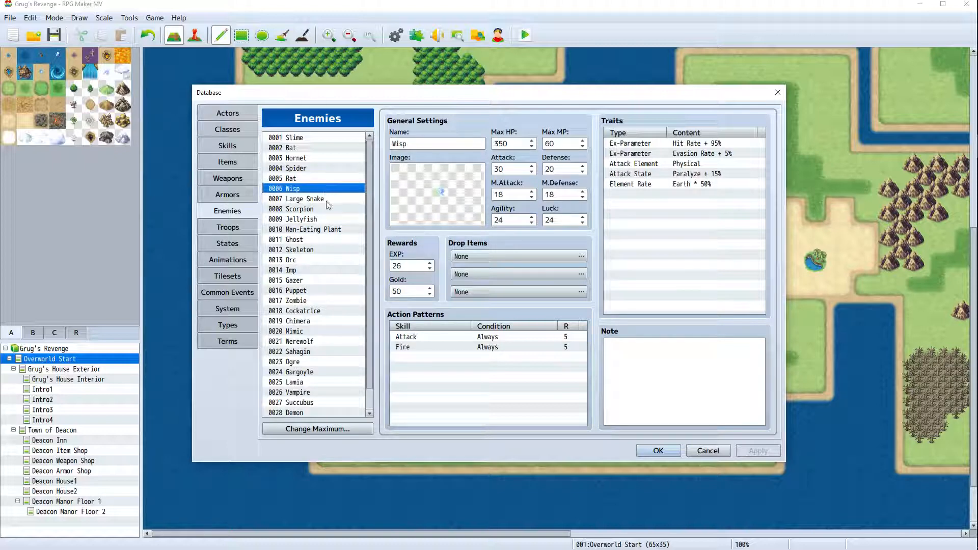
pyautogui.click(327, 201)
pyautogui.click(317, 188)
pyautogui.click(323, 201)
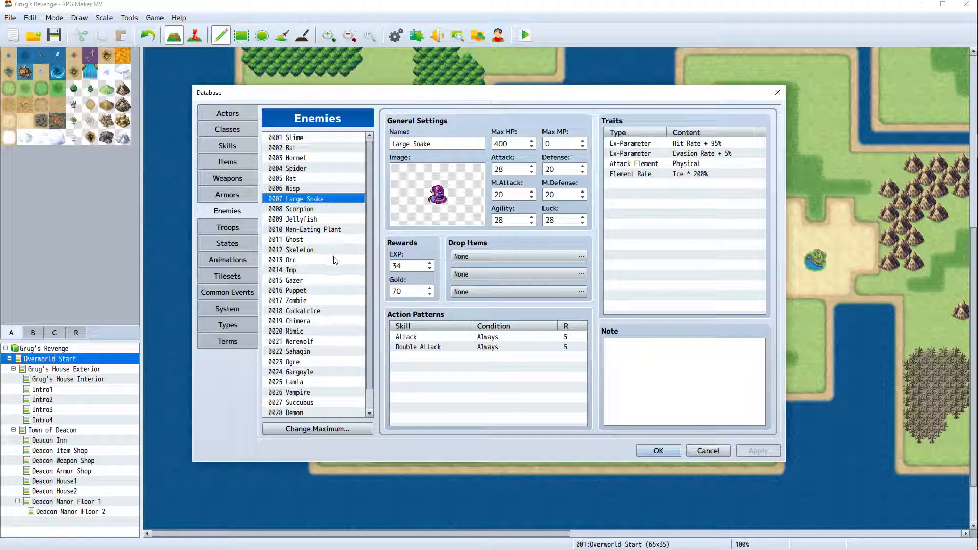
# Check the Scorpion and Jellyfish, and review the Wisp, Rat and Large Snake once more as candidate encounters
pyautogui.click(317, 209)
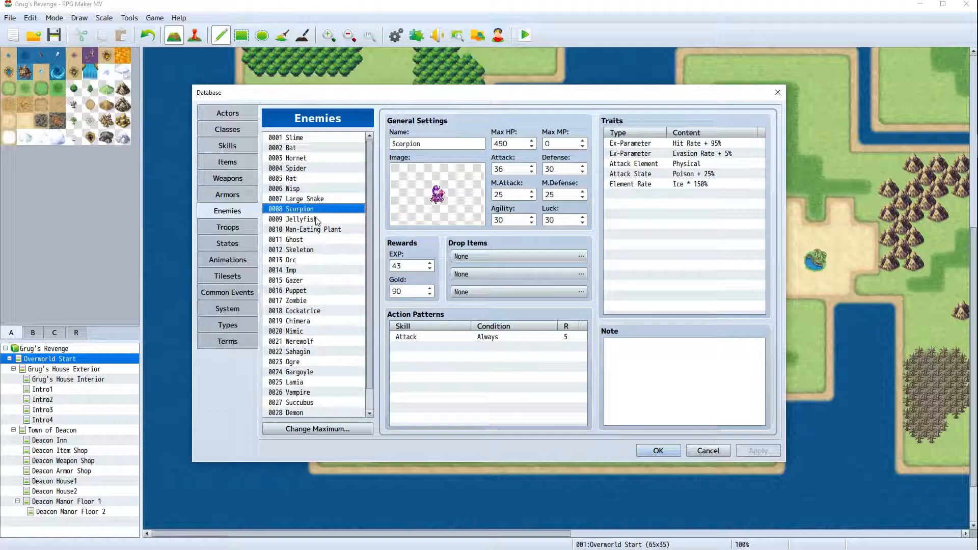
pyautogui.click(316, 219)
pyautogui.click(313, 200)
pyautogui.click(313, 189)
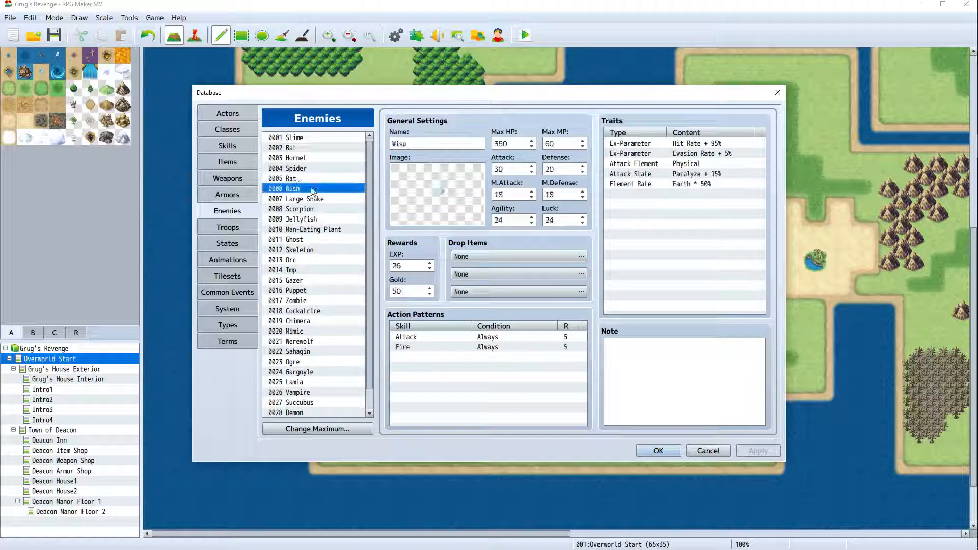
pyautogui.click(312, 180)
pyautogui.click(312, 190)
pyautogui.click(312, 200)
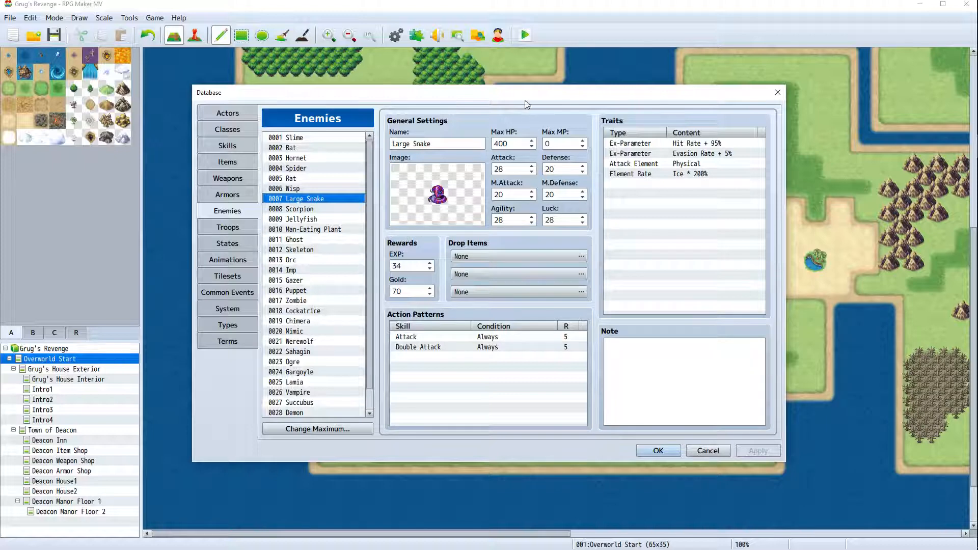
pyautogui.moveTo(526, 102); pyautogui.dragTo(526, 115)
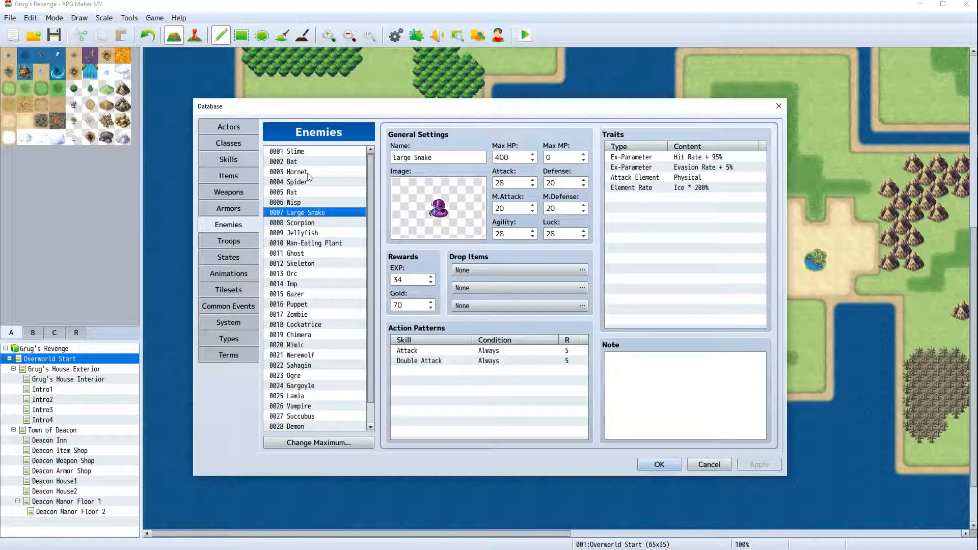
pyautogui.click(308, 192)
pyautogui.click(308, 201)
pyautogui.click(317, 210)
pyautogui.moveTo(587, 116); pyautogui.dragTo(578, 125)
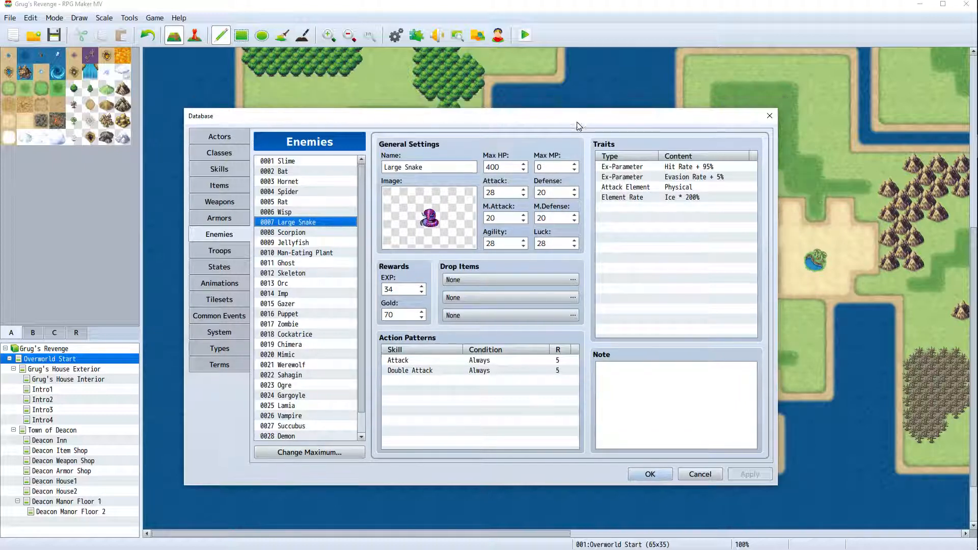
# Review the Rat*3, Wisp*3 and Large Snake*2 troops in the database as candidate encounter groups, and close the database
pyautogui.click(220, 251)
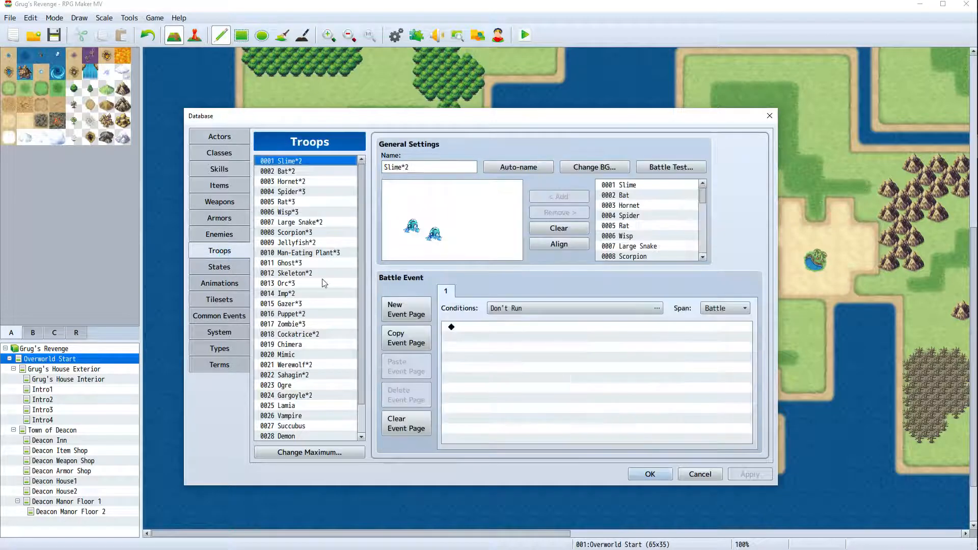
pyautogui.click(306, 212)
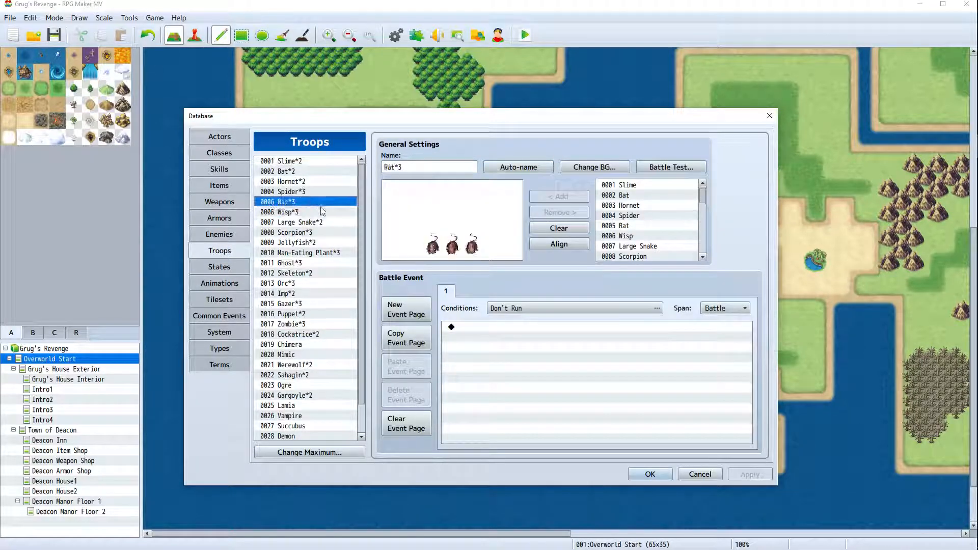
pyautogui.click(326, 223)
pyautogui.click(301, 212)
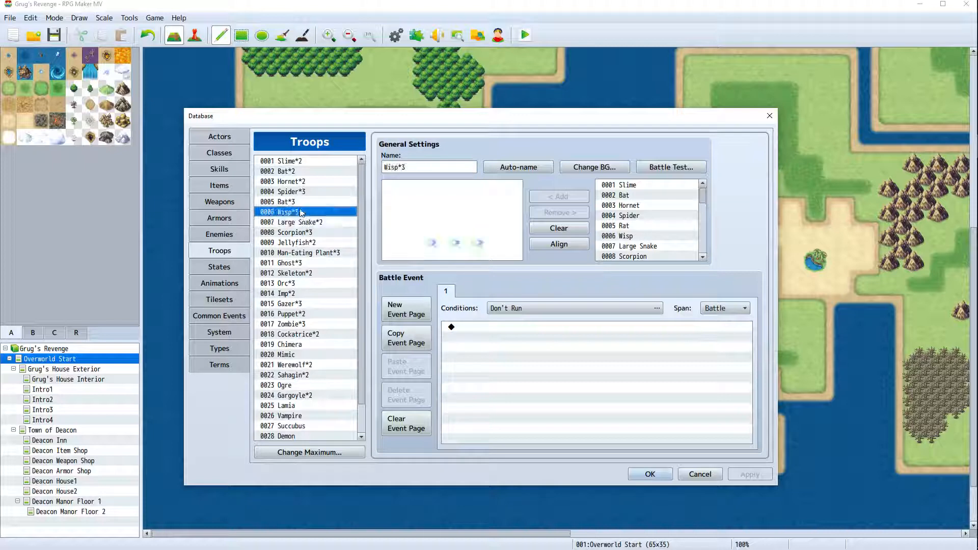
pyautogui.click(300, 201)
pyautogui.click(769, 116)
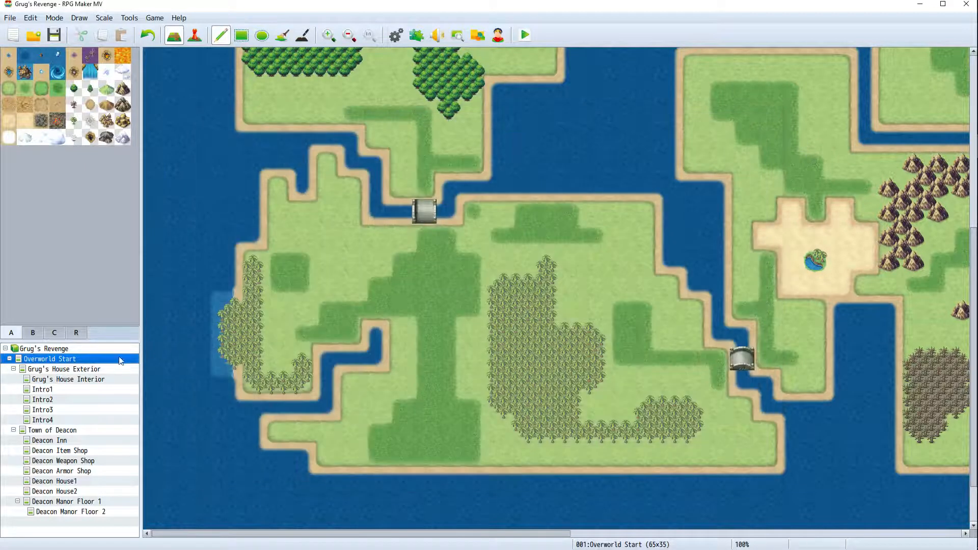
# Add a Rat*3 encounter limited to region ID 5 in the Overworld Start map's properties
pyautogui.rightClick(106, 359)
pyautogui.click(179, 368)
pyautogui.moveTo(543, 124); pyautogui.dragTo(591, 104)
pyautogui.doubleClick(599, 181)
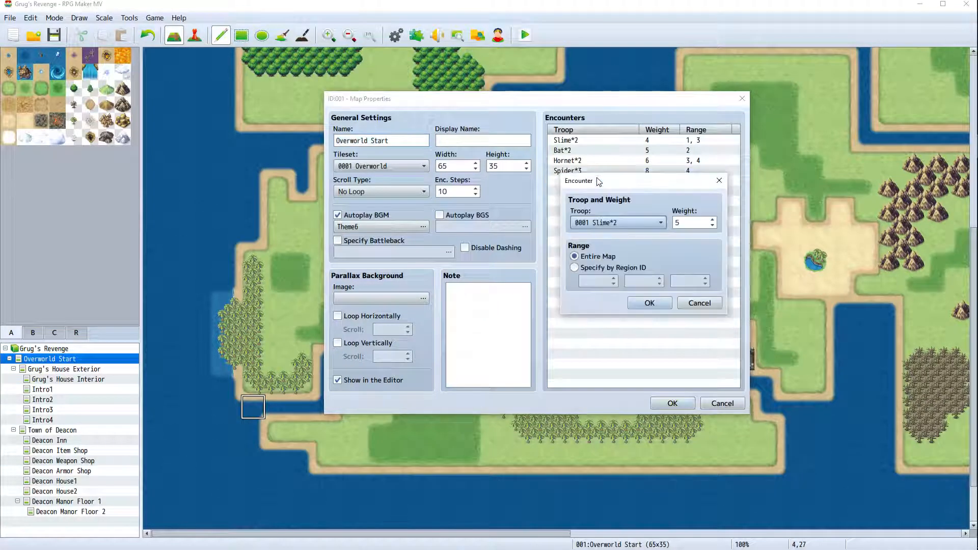
pyautogui.click(625, 223)
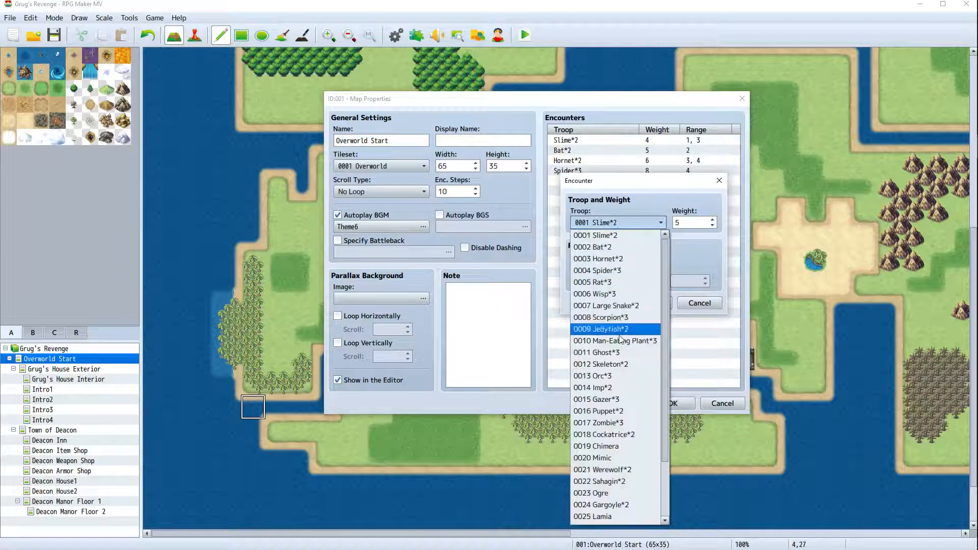
pyautogui.click(629, 283)
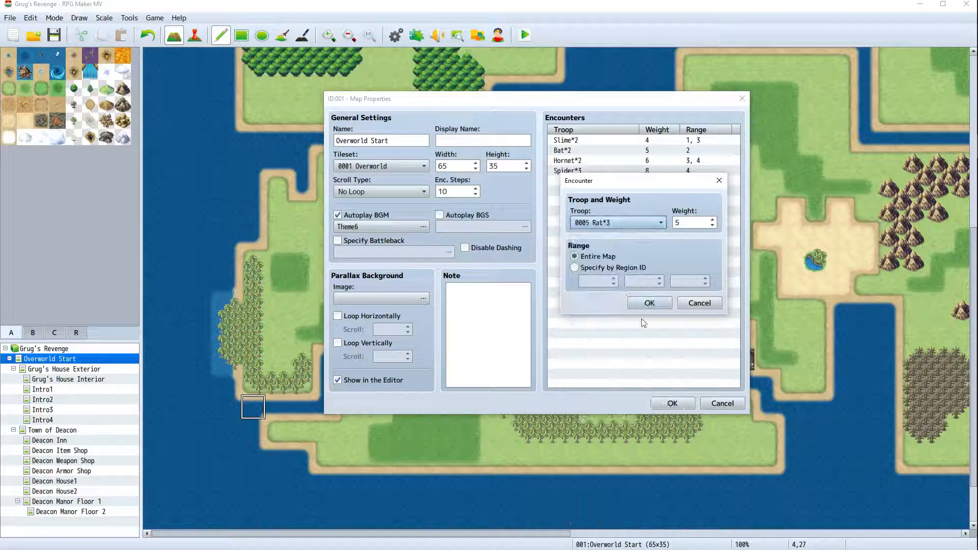
pyautogui.click(571, 267)
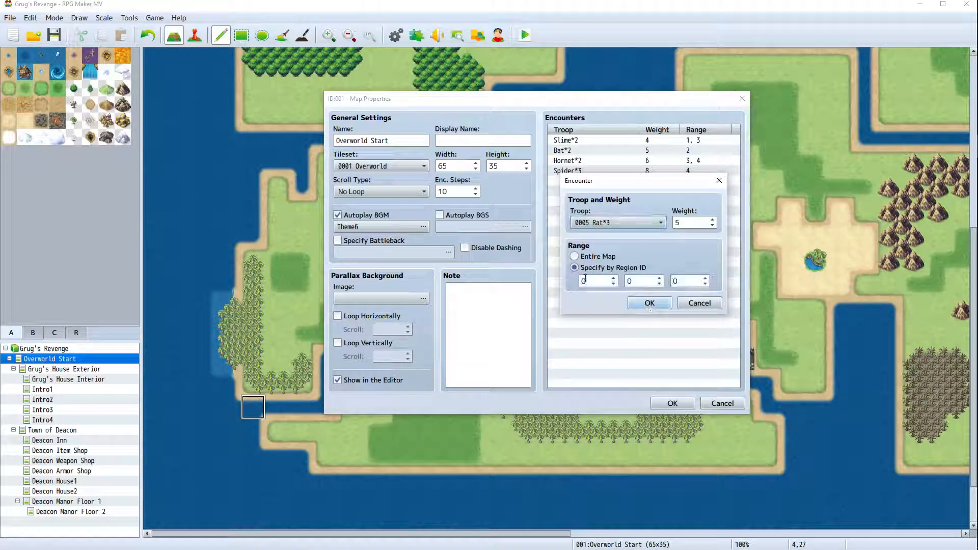
pyautogui.click(614, 279)
pyautogui.click(614, 279)
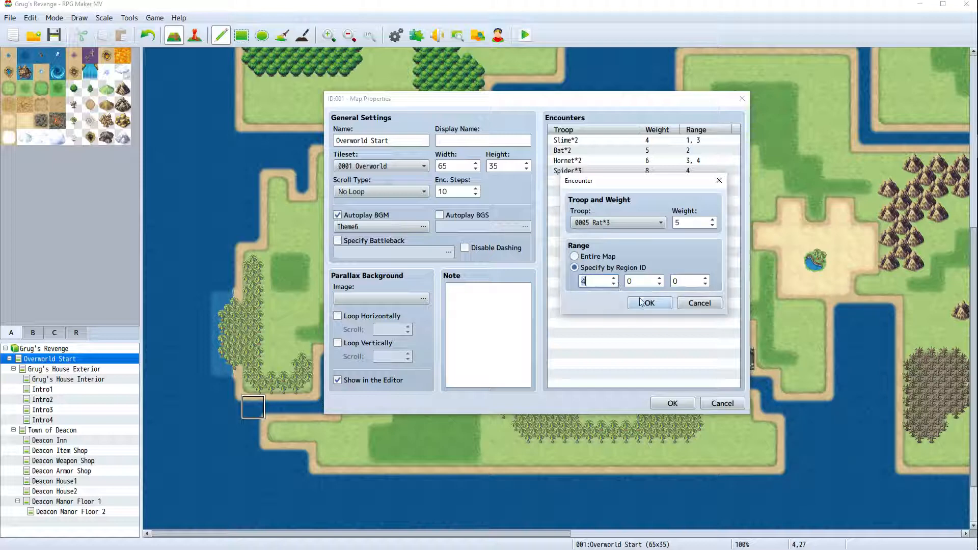
pyautogui.click(637, 303)
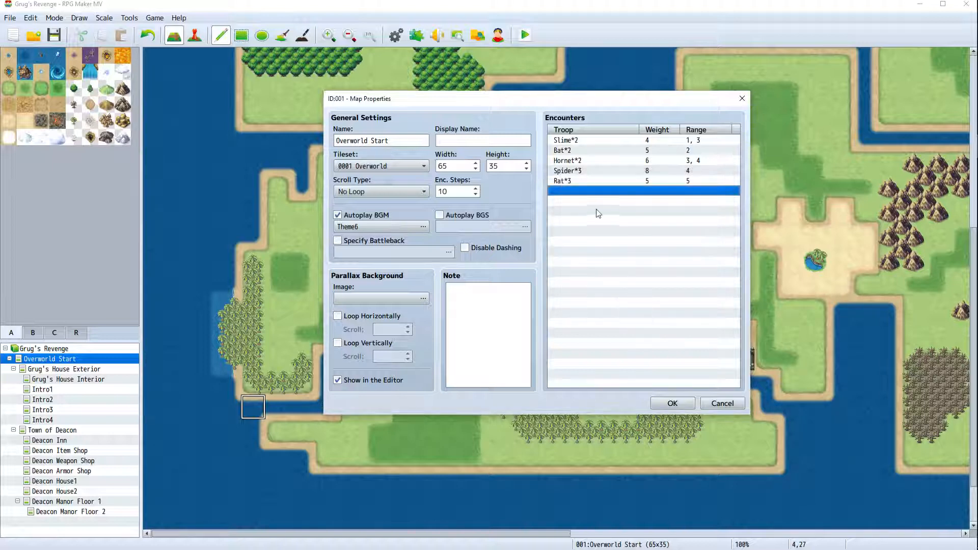
# Add a Wisp*3 encounter limited to region ID 5 to the map's encounter list
pyautogui.doubleClick(575, 192)
pyautogui.click(615, 224)
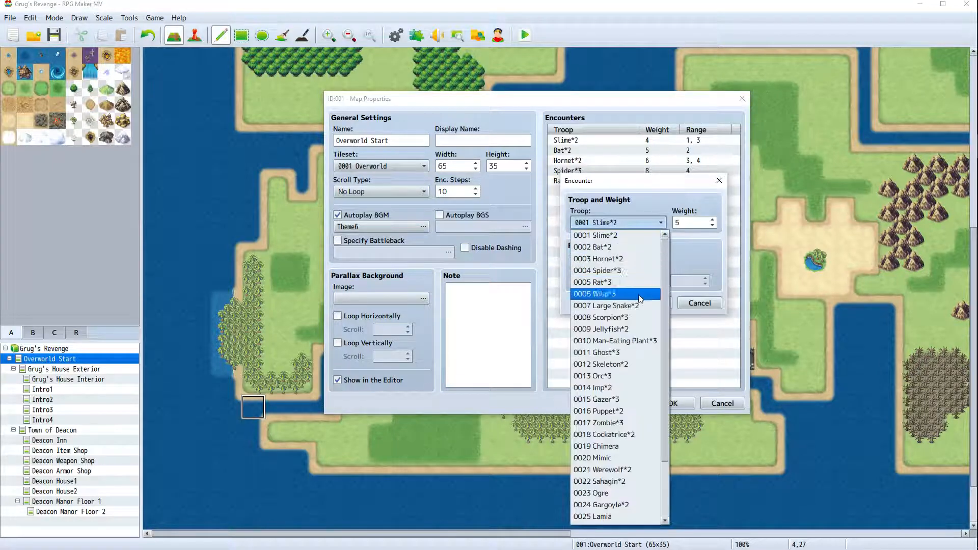
pyautogui.click(587, 289)
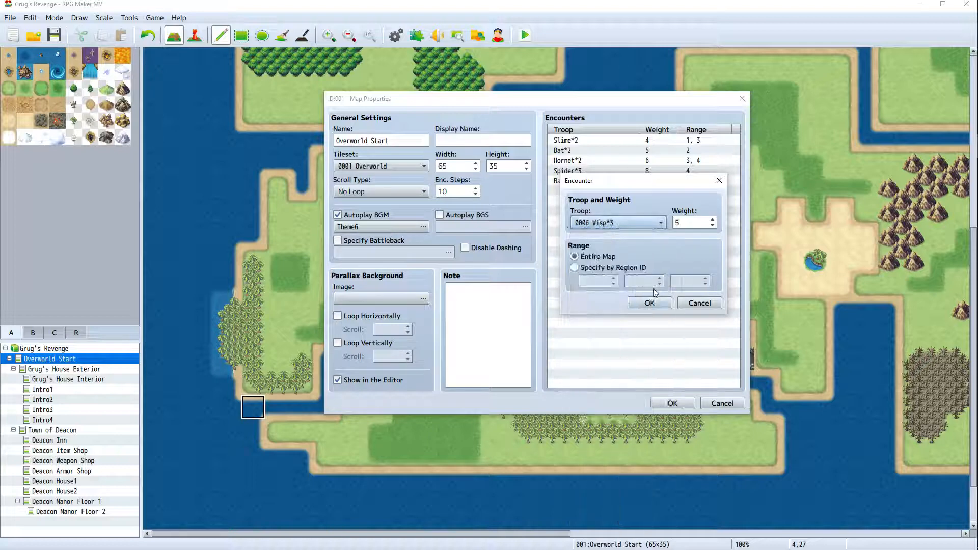
pyautogui.click(574, 267)
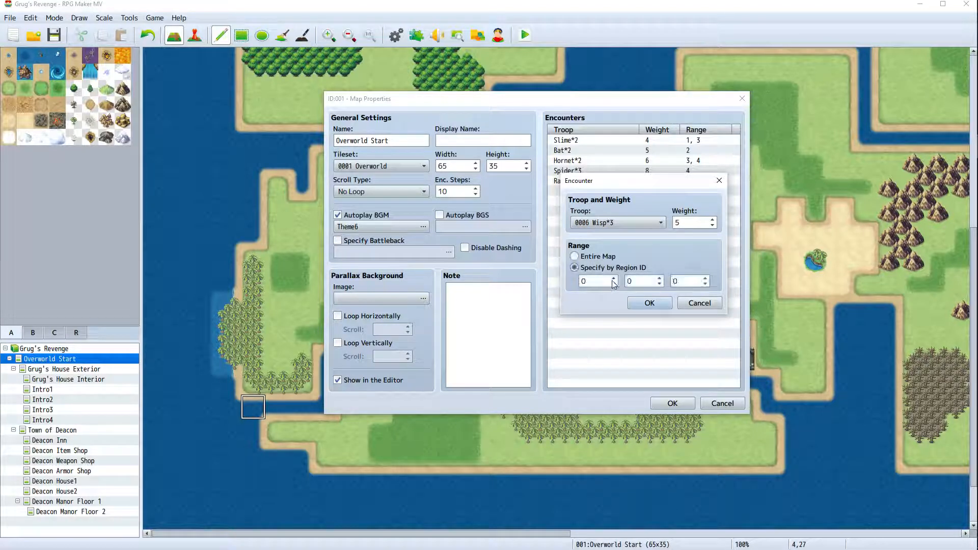
pyautogui.write('5')
pyautogui.click(648, 303)
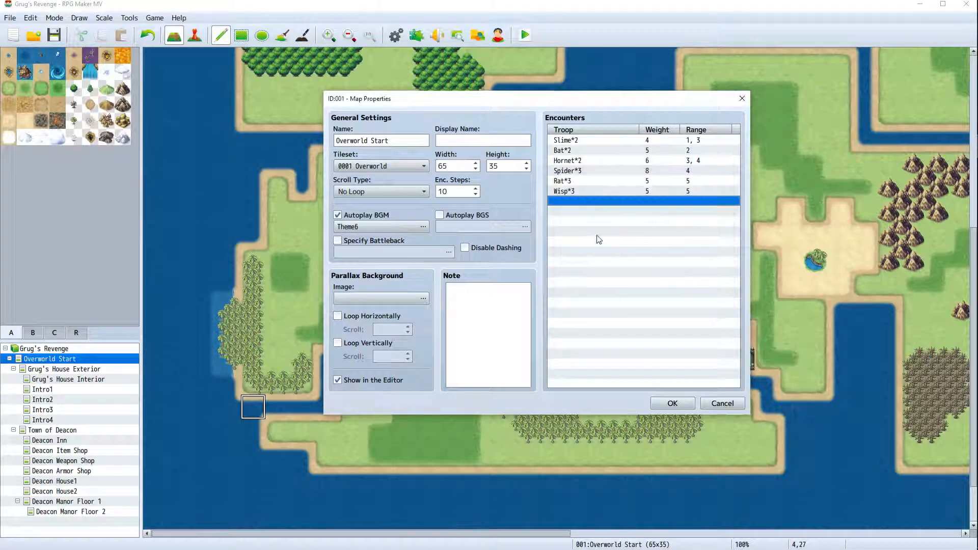
# Add a Large Snake*2 encounter limited to region ID 5 to the map's encounter list
pyautogui.doubleClick(587, 202)
pyautogui.click(631, 224)
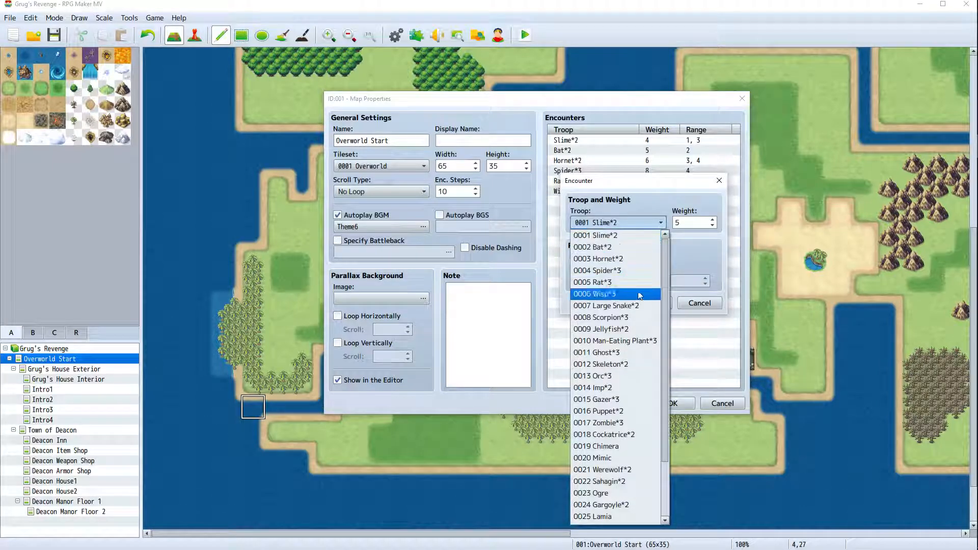
pyautogui.click(606, 305)
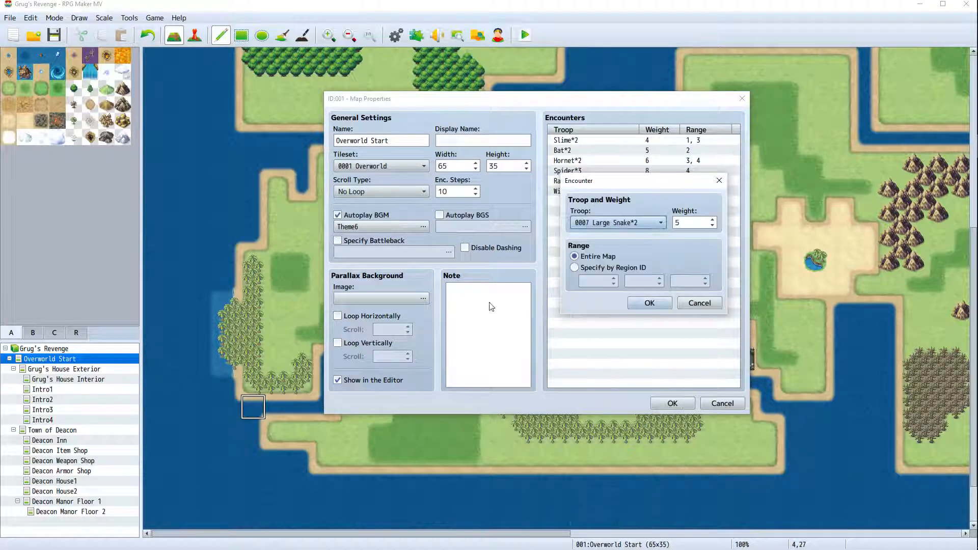
pyautogui.click(585, 269)
pyautogui.click(615, 278)
pyautogui.click(614, 278)
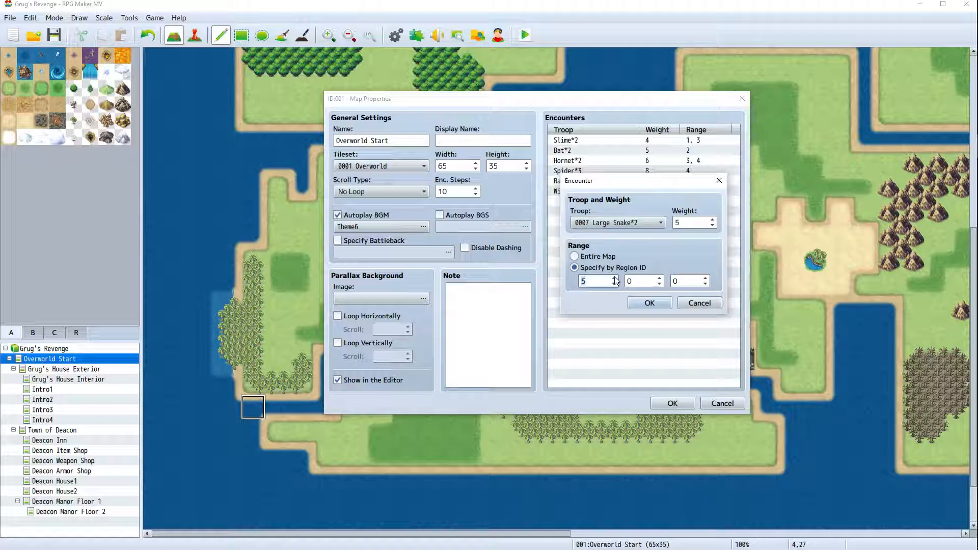
pyautogui.click(645, 307)
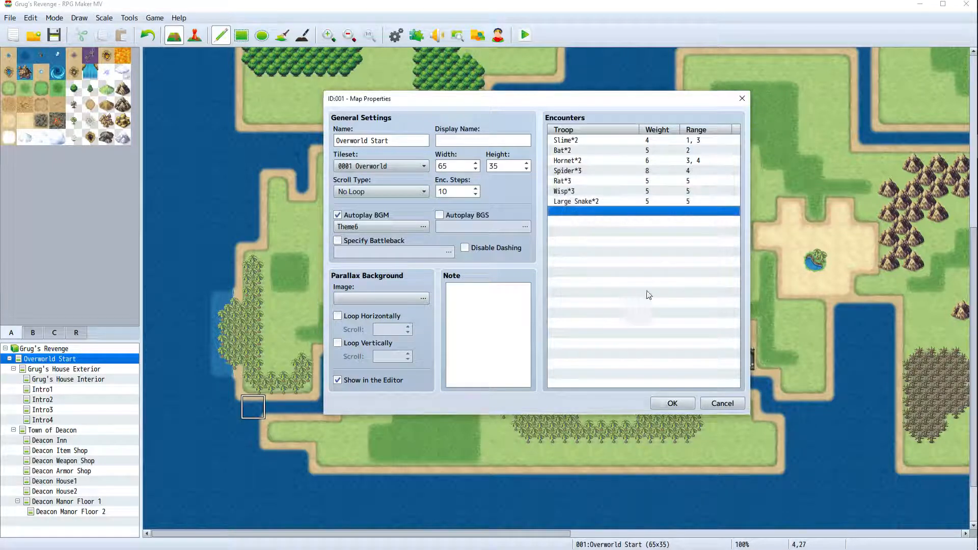
# Set the weight of the Rat*3 encounter to 7
pyautogui.doubleClick(640, 185)
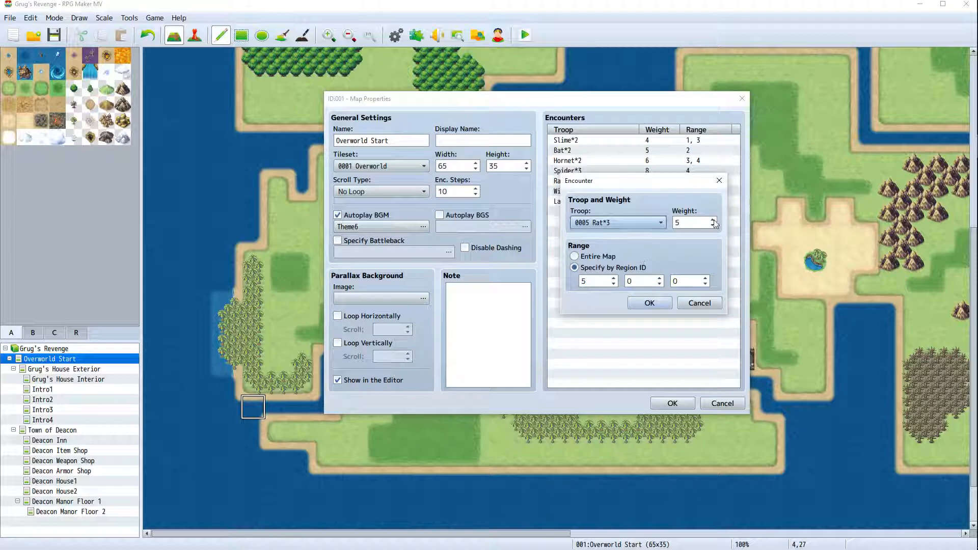
pyautogui.click(712, 220)
pyautogui.click(650, 303)
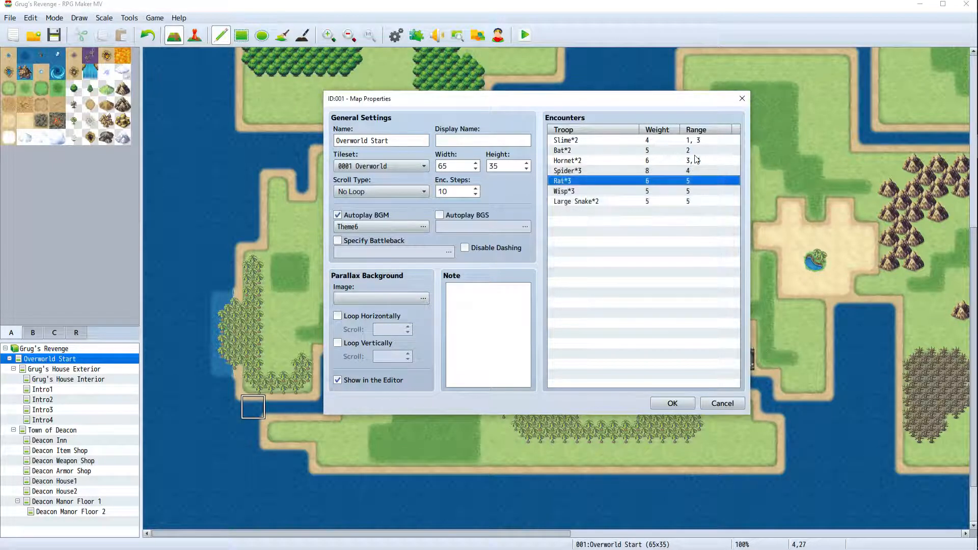
pyautogui.doubleClick(648, 183)
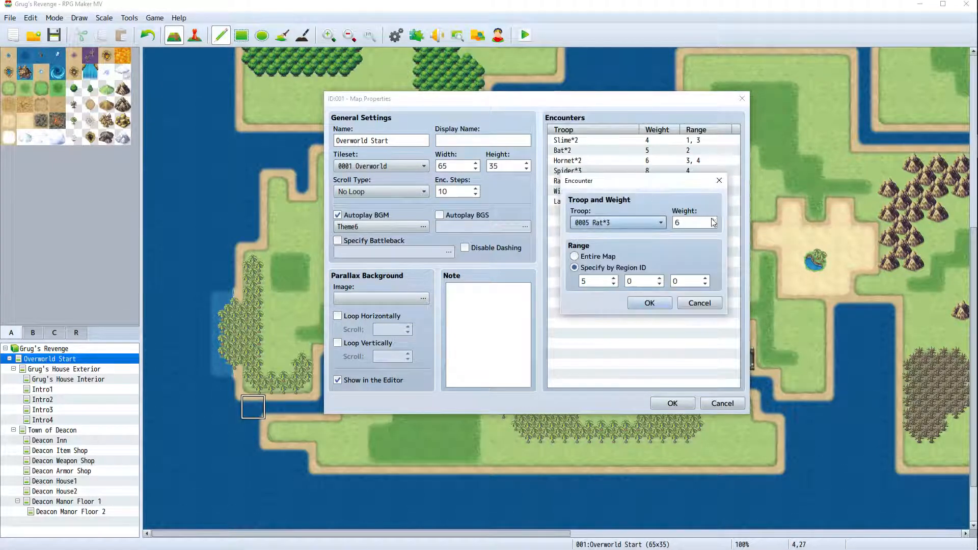
pyautogui.click(713, 220)
pyautogui.click(650, 303)
# Set the weight of the Wisp*3 encounter to 6 and apply the map properties
pyautogui.click(592, 191)
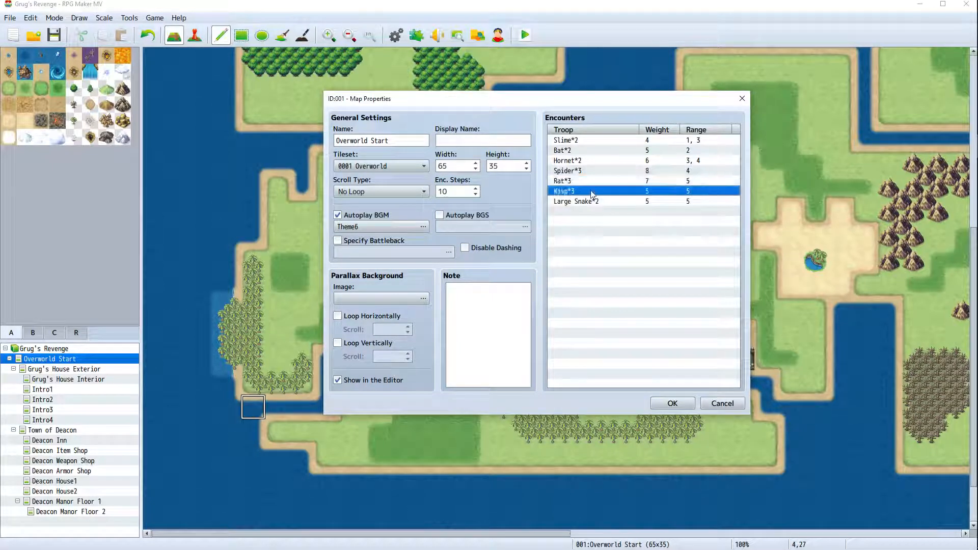
pyautogui.doubleClick(593, 192)
pyautogui.click(712, 221)
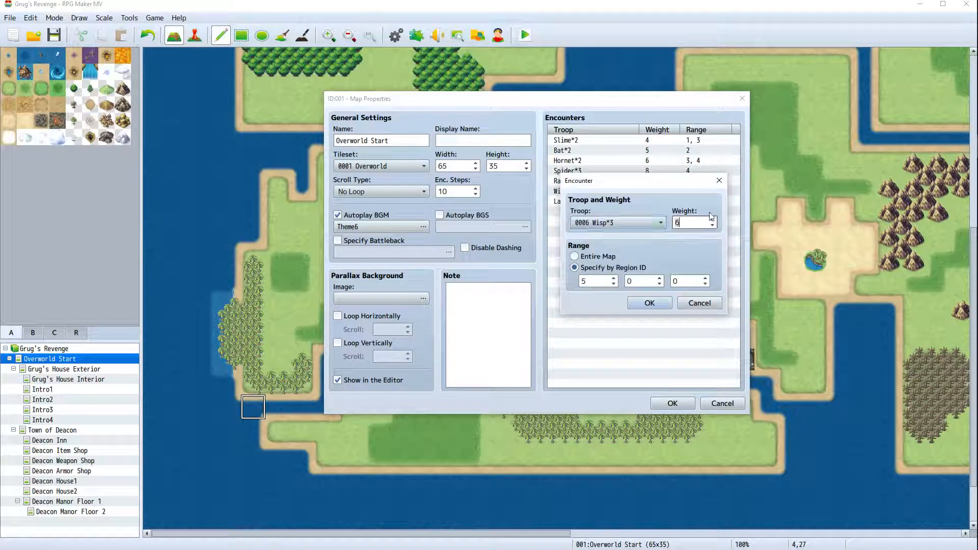
pyautogui.click(650, 304)
pyautogui.click(614, 201)
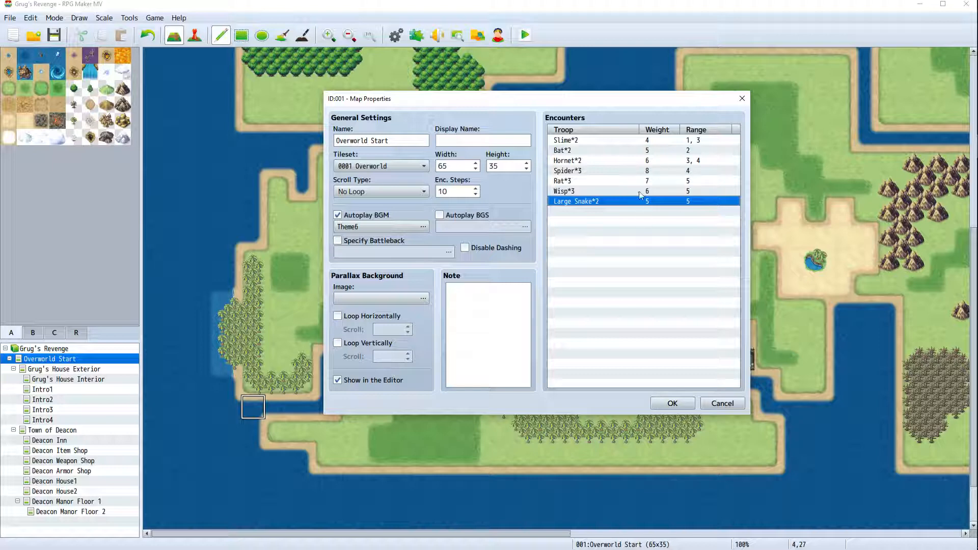
pyautogui.click(672, 402)
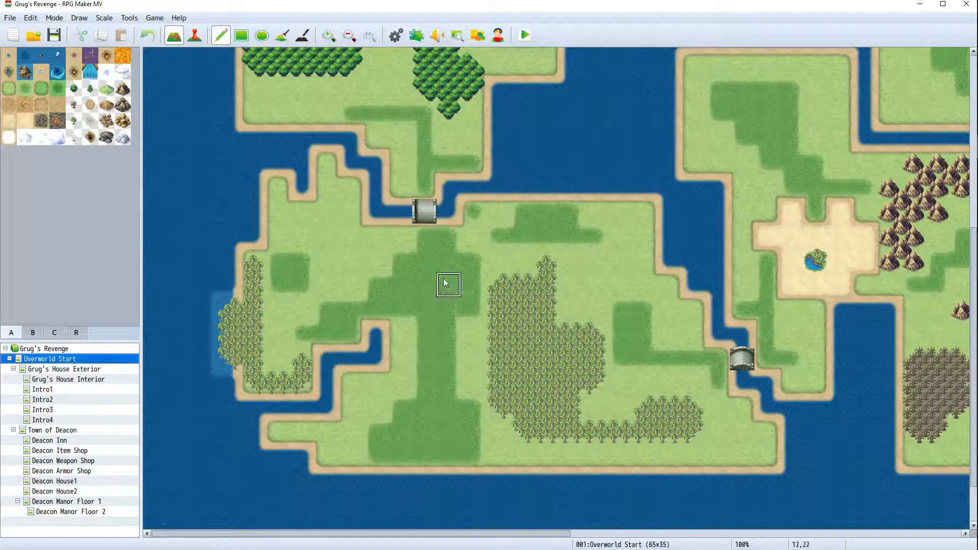
# Set the player's starting position at tile 12,21, on the dark grass just south of the northern bridge
pyautogui.press('F6')
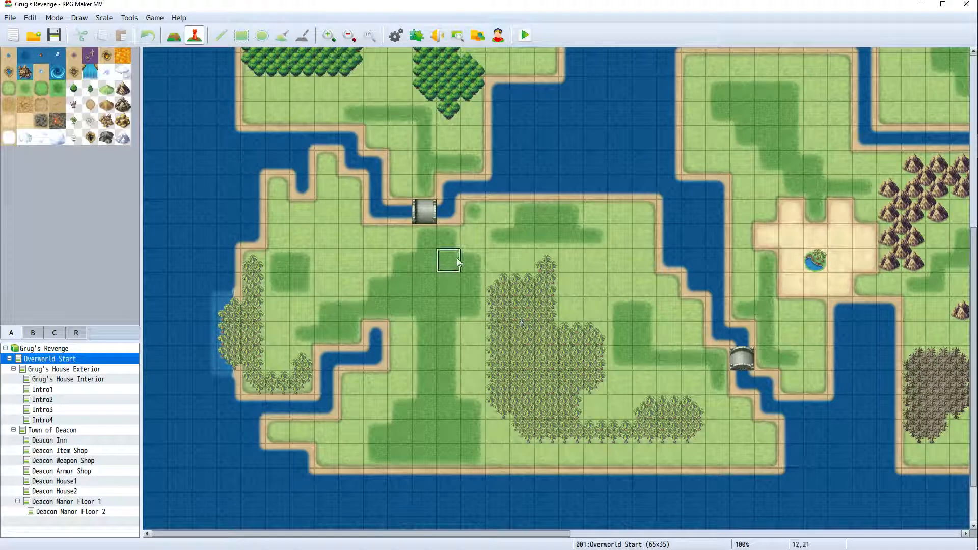
pyautogui.rightClick(458, 263)
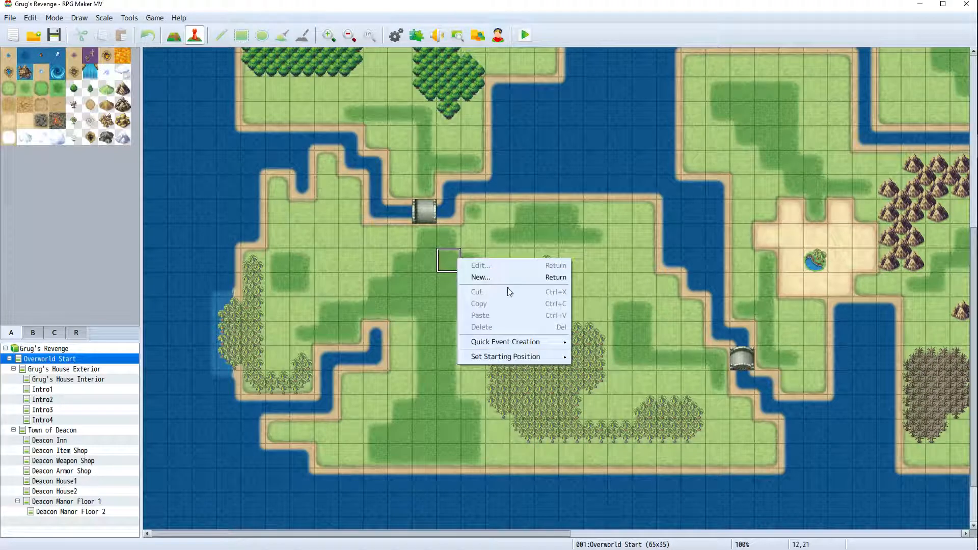
pyautogui.moveTo(518, 344)
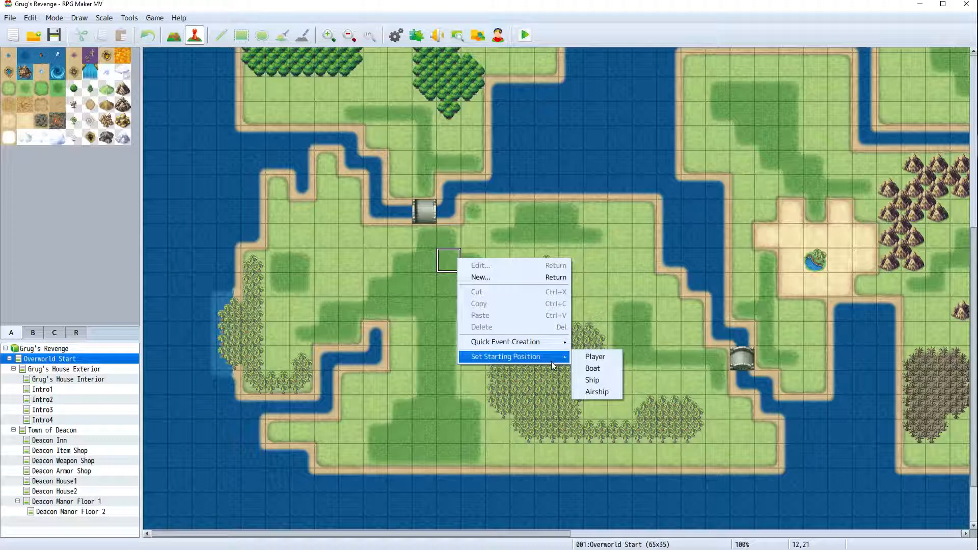
pyautogui.click(595, 356)
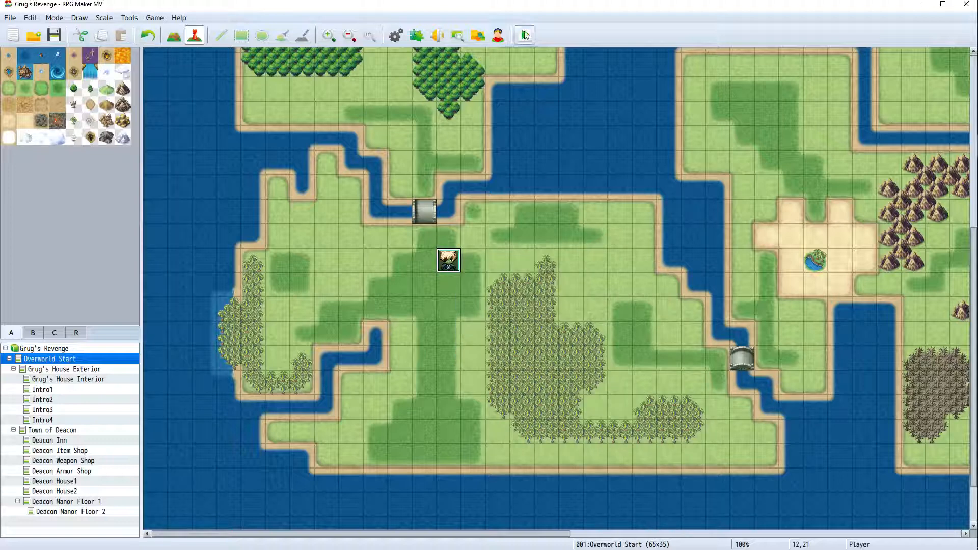
# Save the changes and playtest the game, walking around the southern land to trigger an enemy encounter and proceed to the battle commands
pyautogui.click(524, 35)
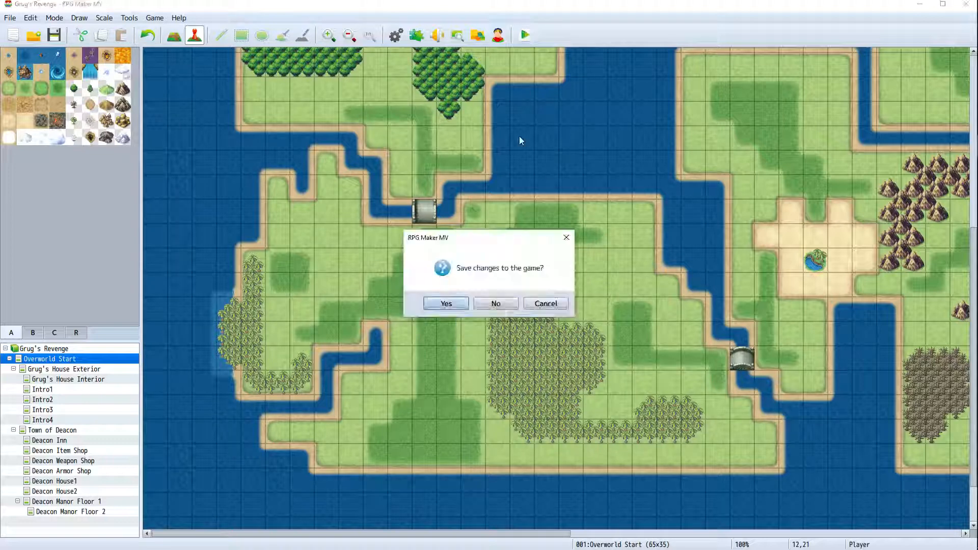
pyautogui.click(457, 309)
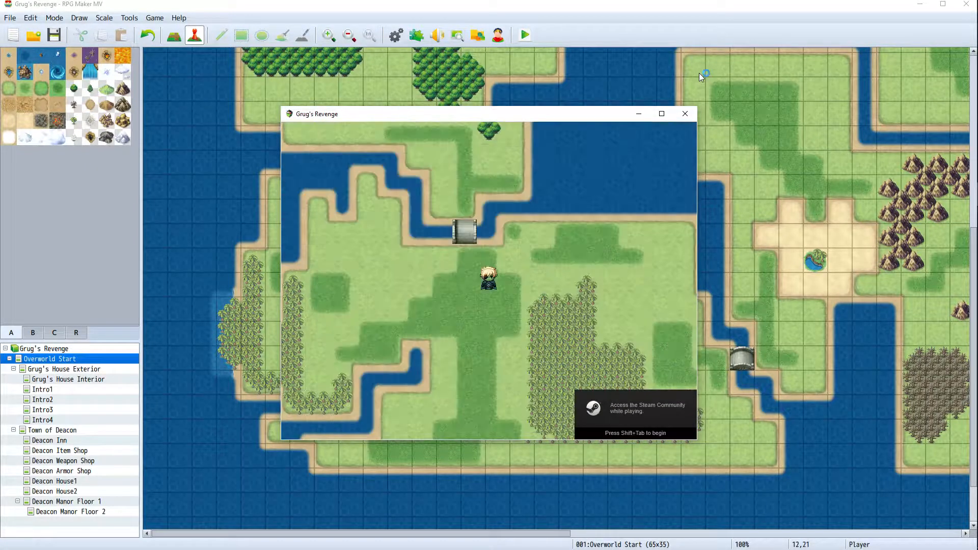
pyautogui.press('Right')
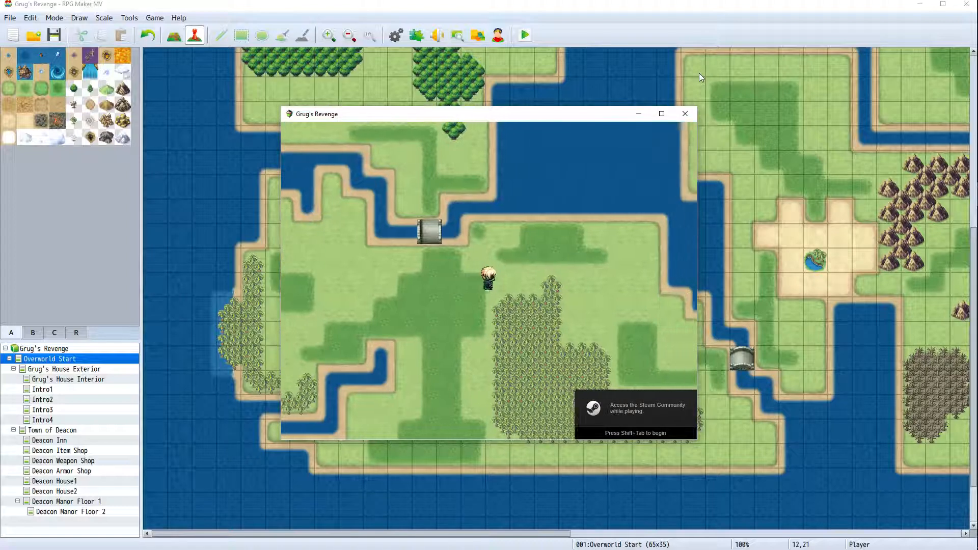
pyautogui.press('Left')
pyautogui.press('Right')
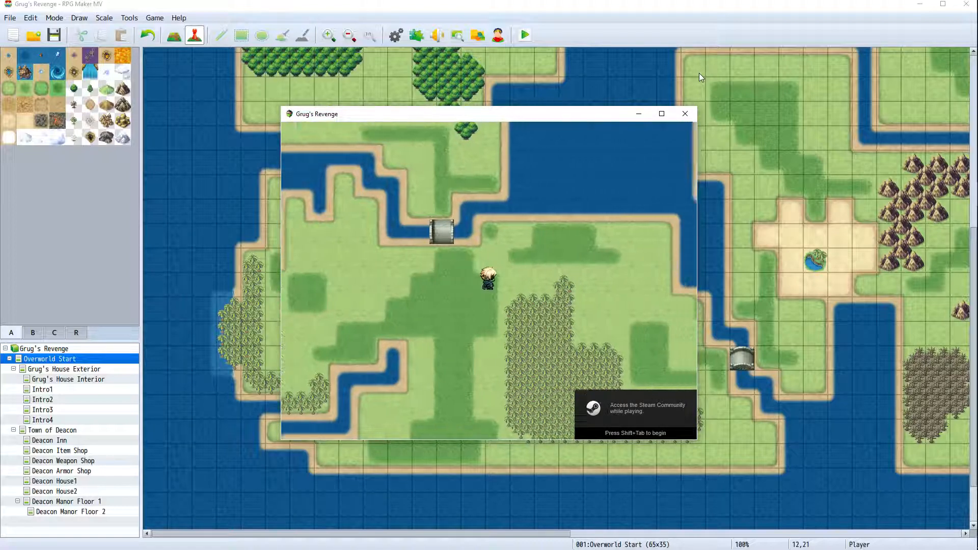
pyautogui.press('Down')
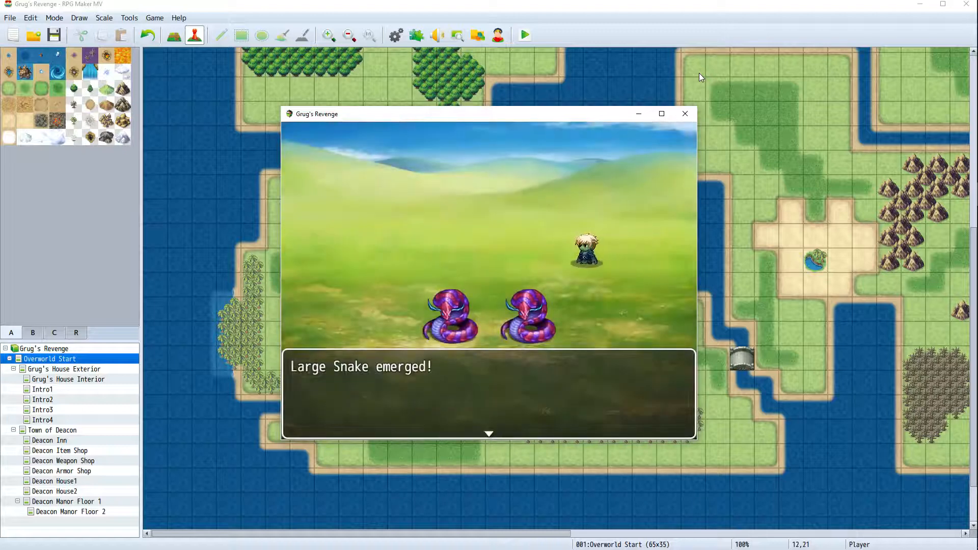
pyautogui.press('Return')
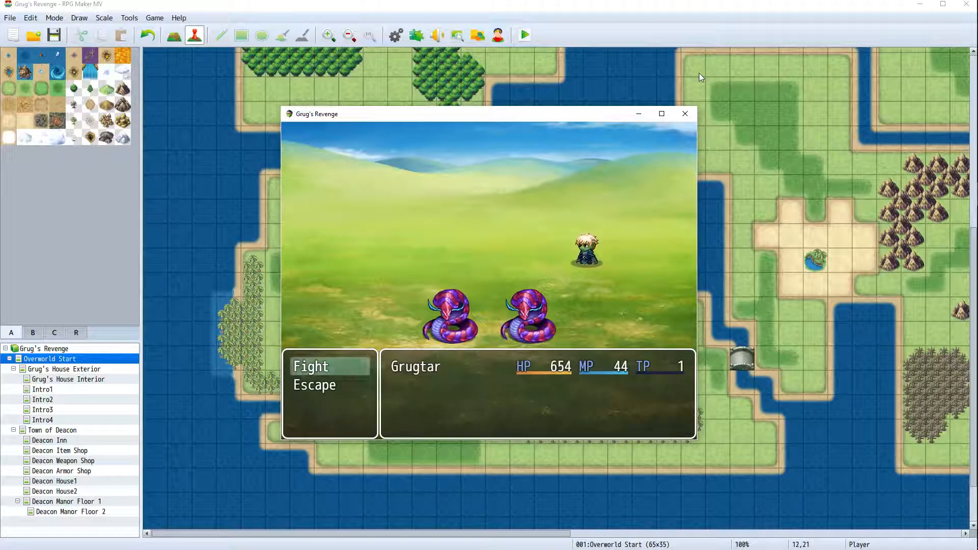
# Play out the battle against the two Large Snakes by repeatedly attacking Large Snake A, and close the playtest when the battle is over
pyautogui.press('Return')
pyautogui.press('Return')
pyautogui.press('Return')
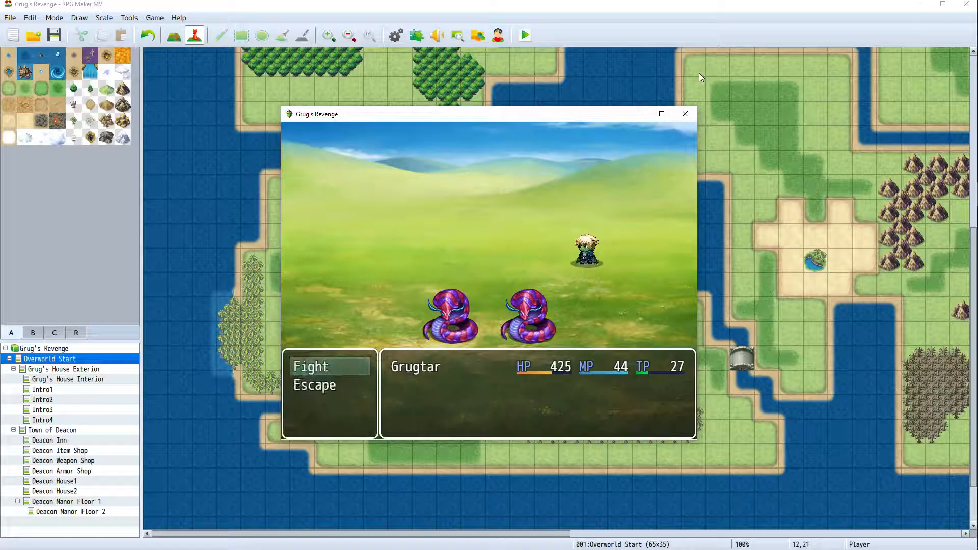
pyautogui.press('Return')
pyautogui.press('Return')
pyautogui.press('Return')
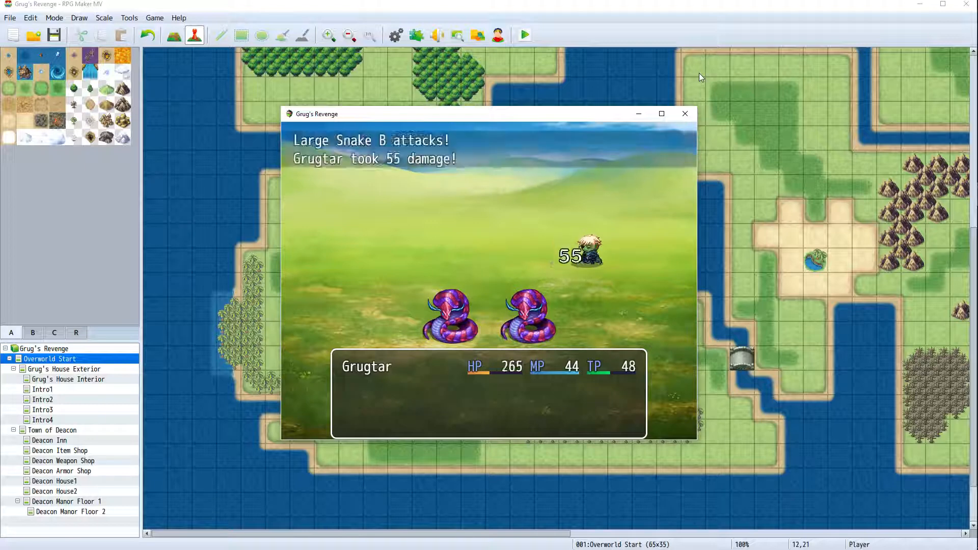
pyautogui.press('Return')
pyautogui.press('Return')
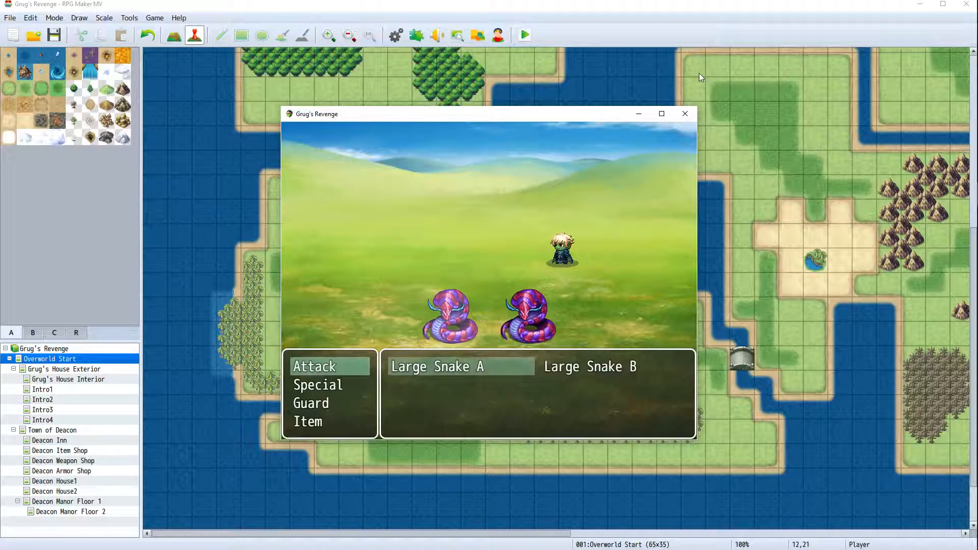
pyautogui.press('Return')
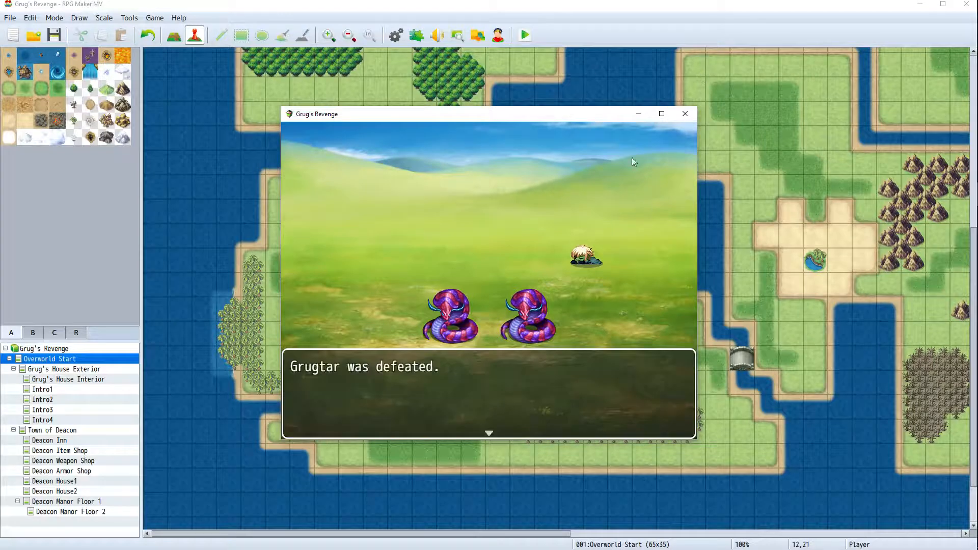
pyautogui.press('Return')
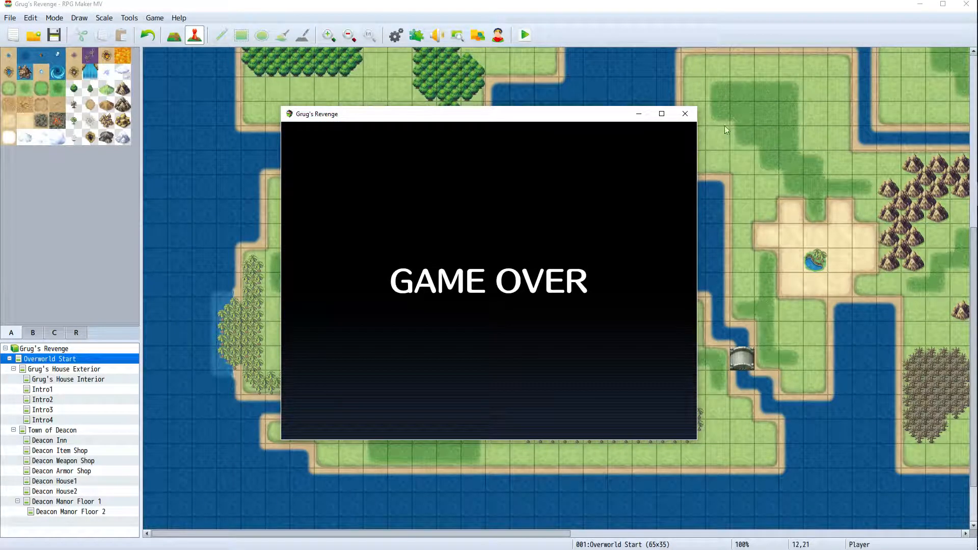
pyautogui.click(692, 115)
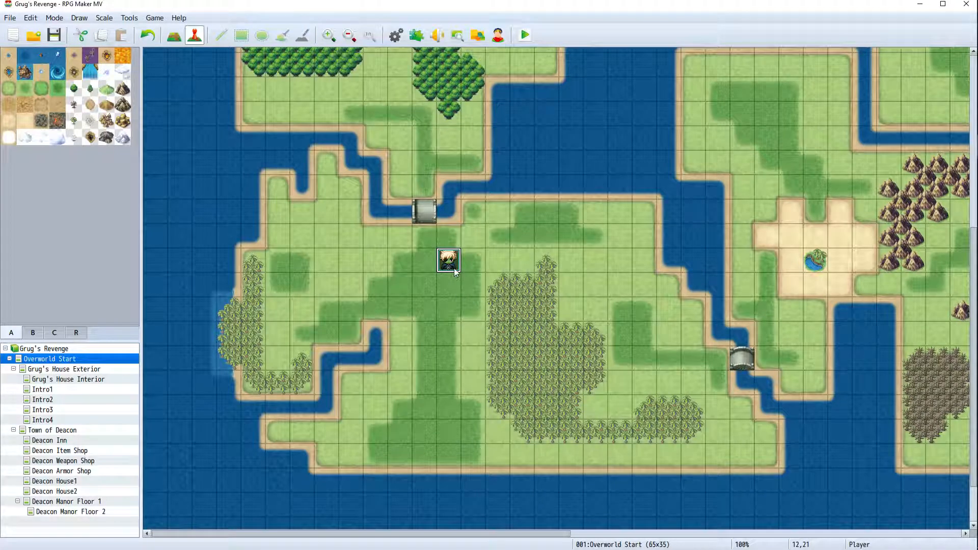
# Set Grugtar's initial level to 4 in the database's actor settings and apply the change
pyautogui.click(129, 18)
pyautogui.click(147, 28)
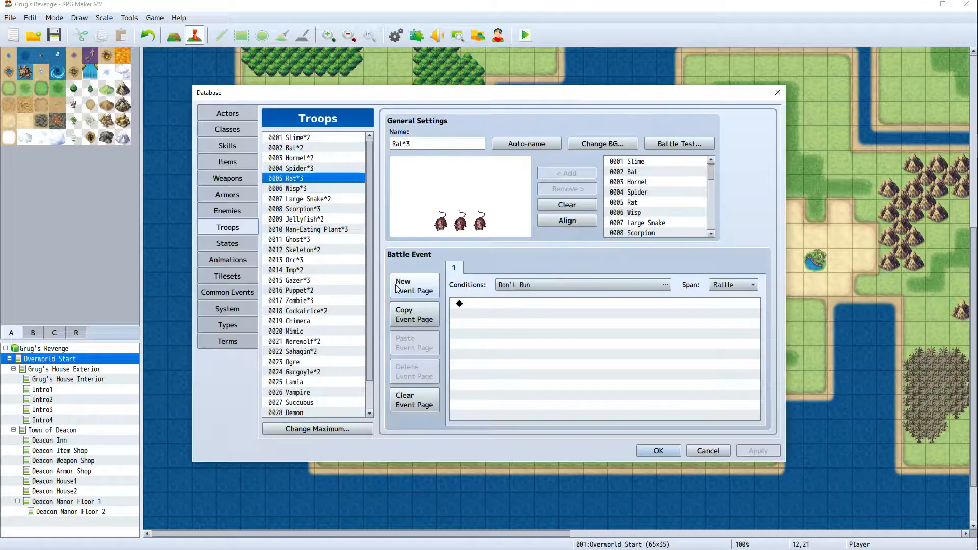
pyautogui.click(227, 114)
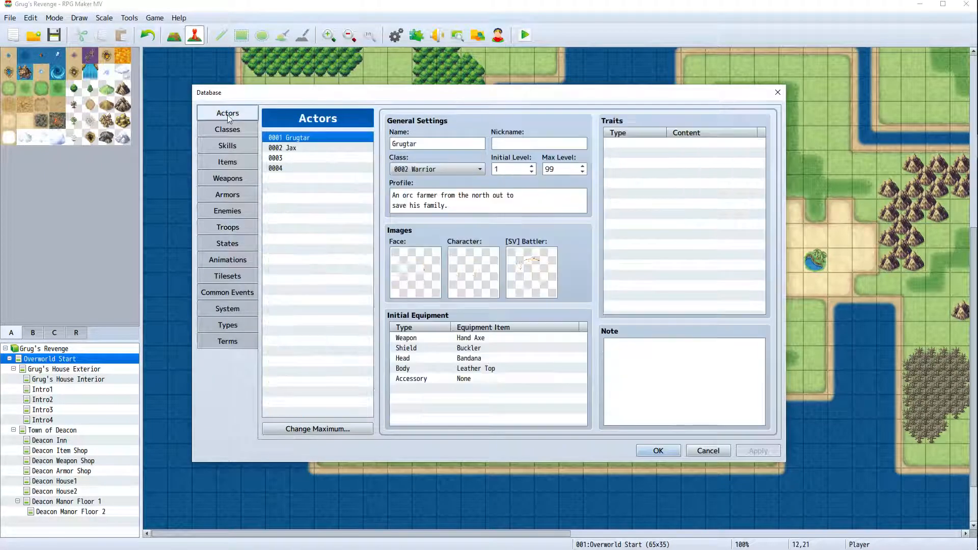
pyautogui.click(534, 166)
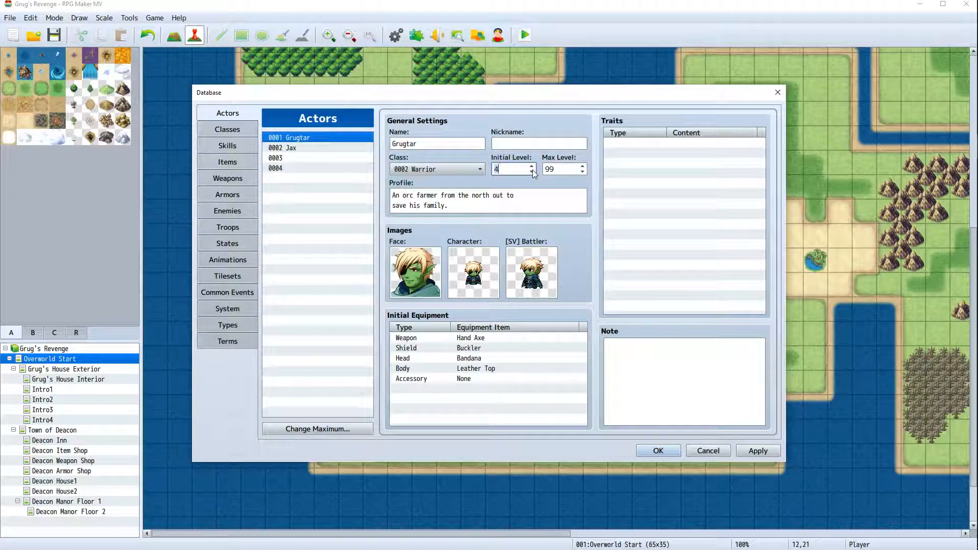
pyautogui.click(760, 452)
pyautogui.click(658, 450)
# Save the changes and playtest a new game, checking Grugtar's level and stats in the party menu
pyautogui.click(522, 36)
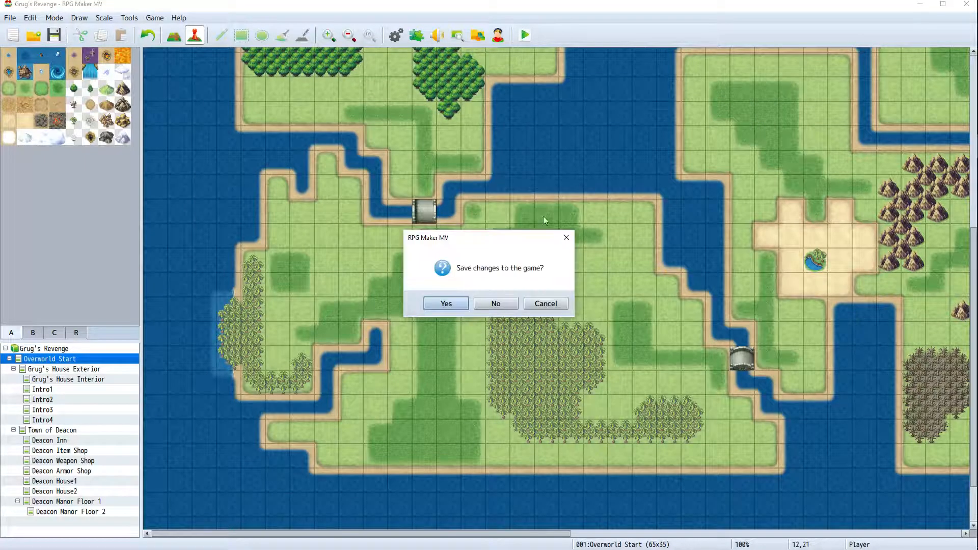
pyautogui.click(448, 304)
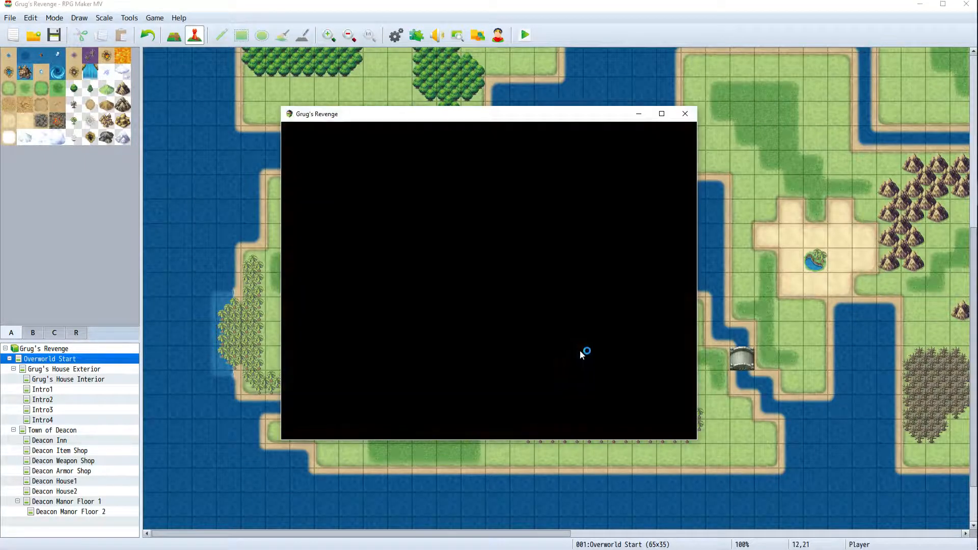
pyautogui.press('Return')
pyautogui.press('Left')
pyautogui.press('Right')
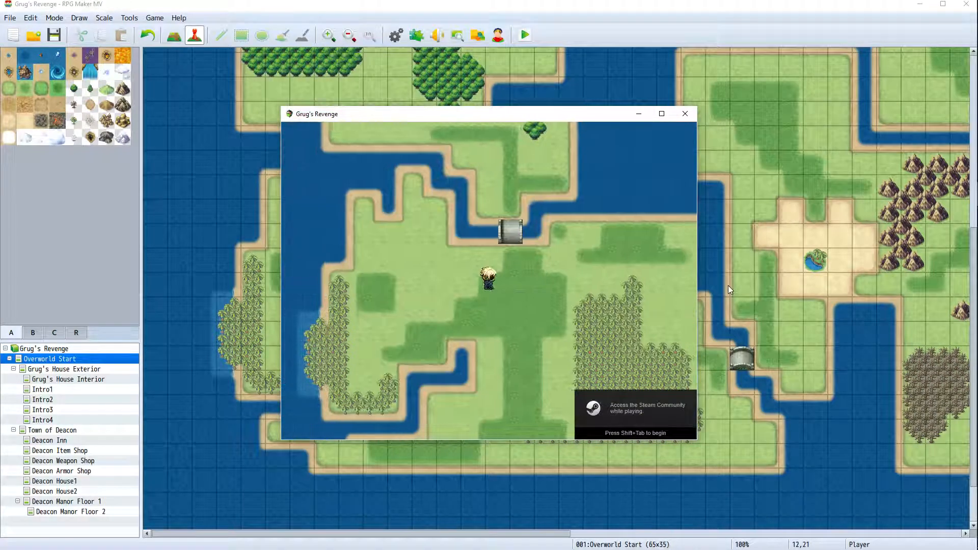
pyautogui.press('Right')
pyautogui.press('Escape')
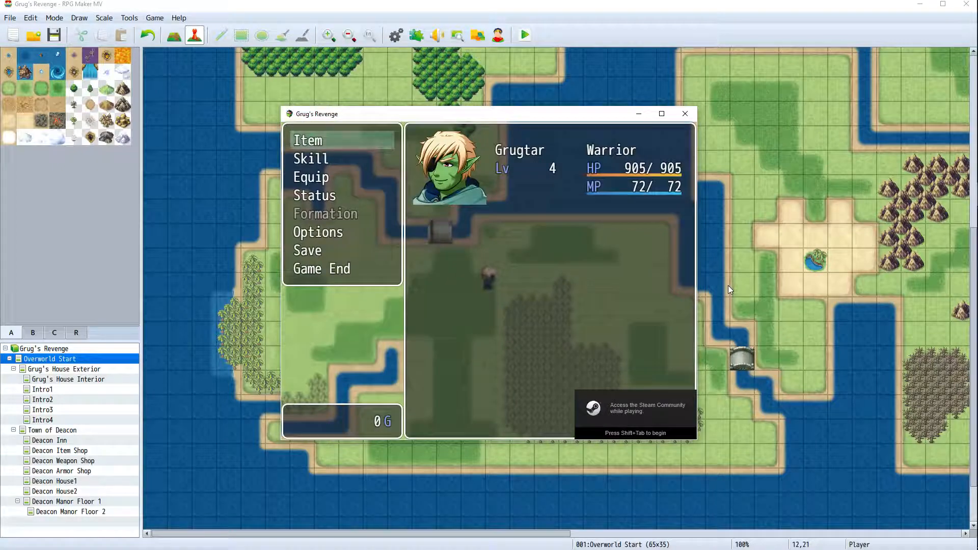
pyautogui.press('Escape')
# Walk around the southern land to trigger an encounter and attack Rat A until it is defeated
pyautogui.press('Right')
pyautogui.press('Left')
pyautogui.press('Down')
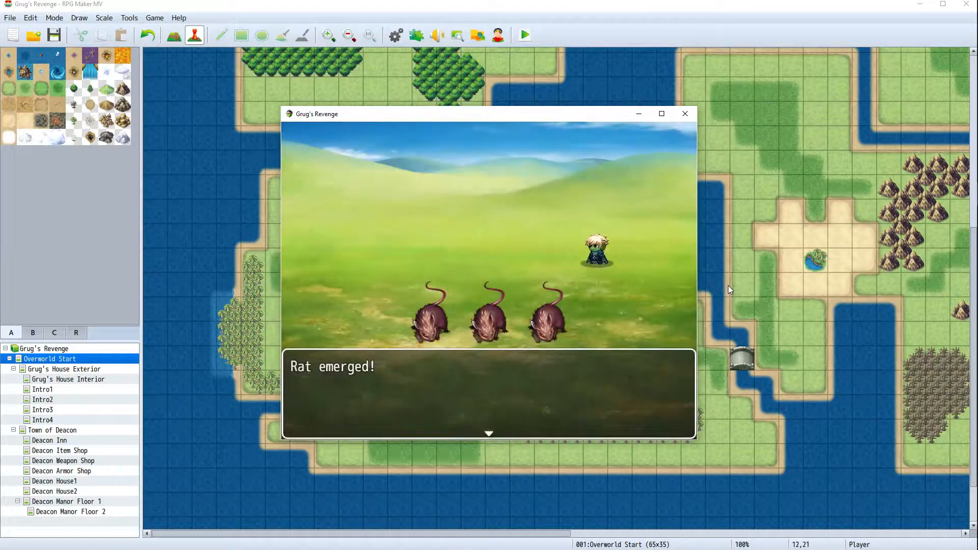
pyautogui.press('Return')
pyautogui.press('Return')
pyautogui.press('Return')
pyautogui.press('Return')
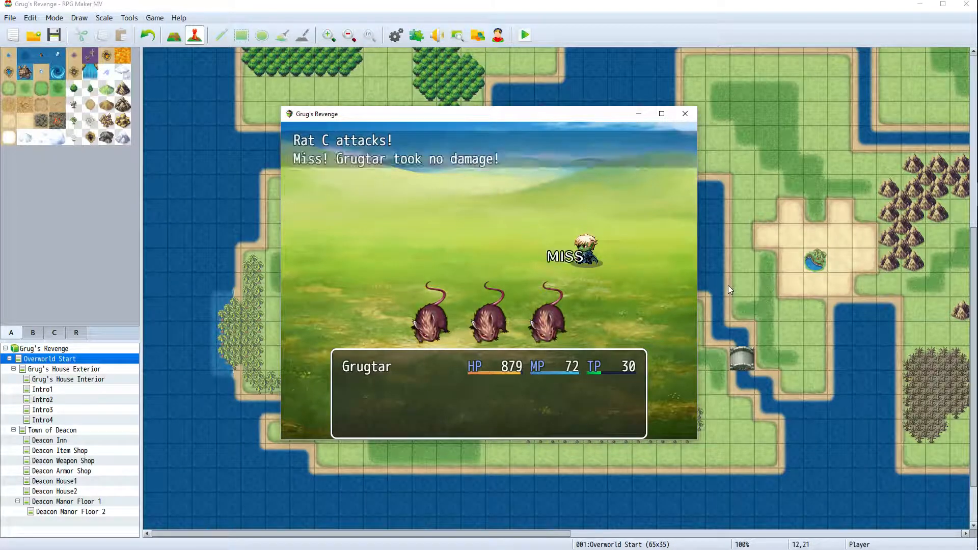
pyautogui.press('Return')
pyautogui.press('Return')
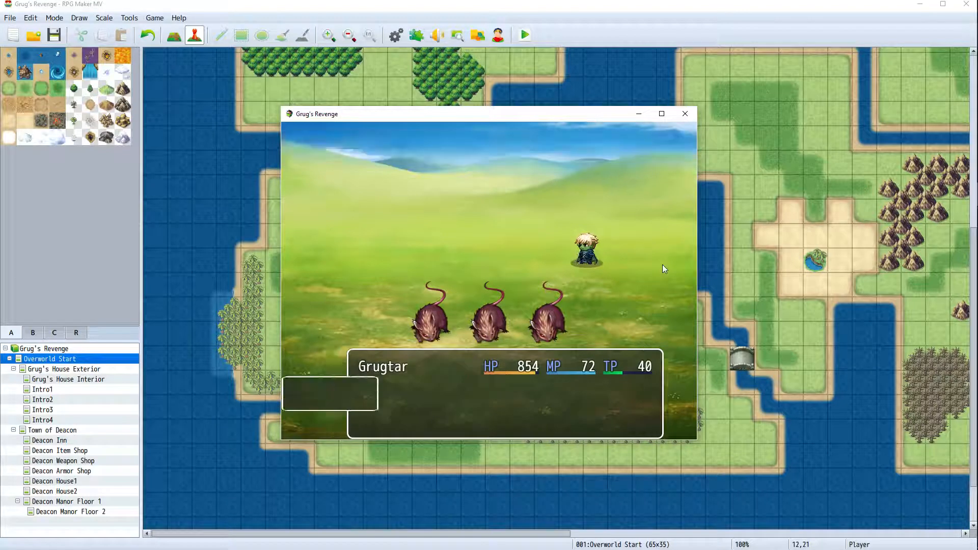
pyautogui.press('Return')
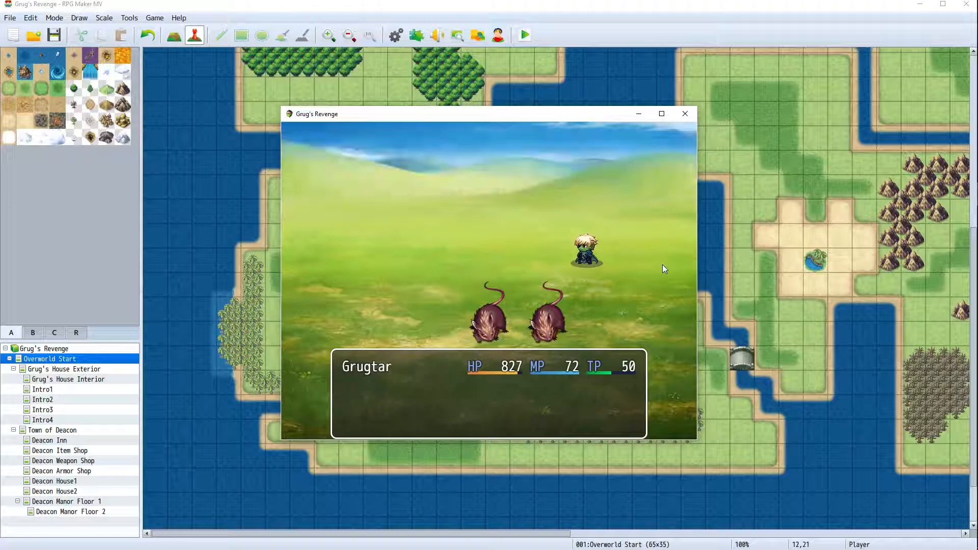
# Continue the battle by attacking Rat B each turn until it is defeated
pyautogui.press('Return')
pyautogui.press('Return')
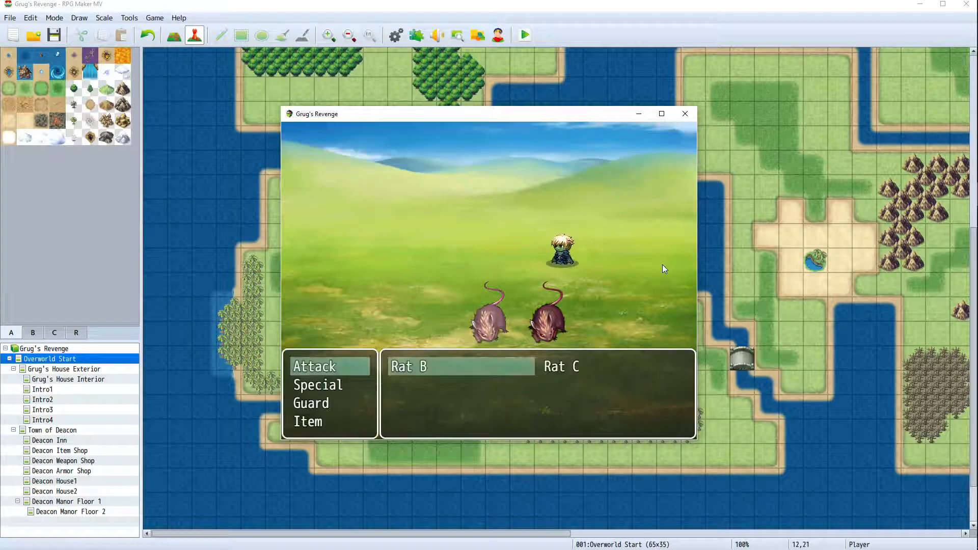
pyautogui.press('Return')
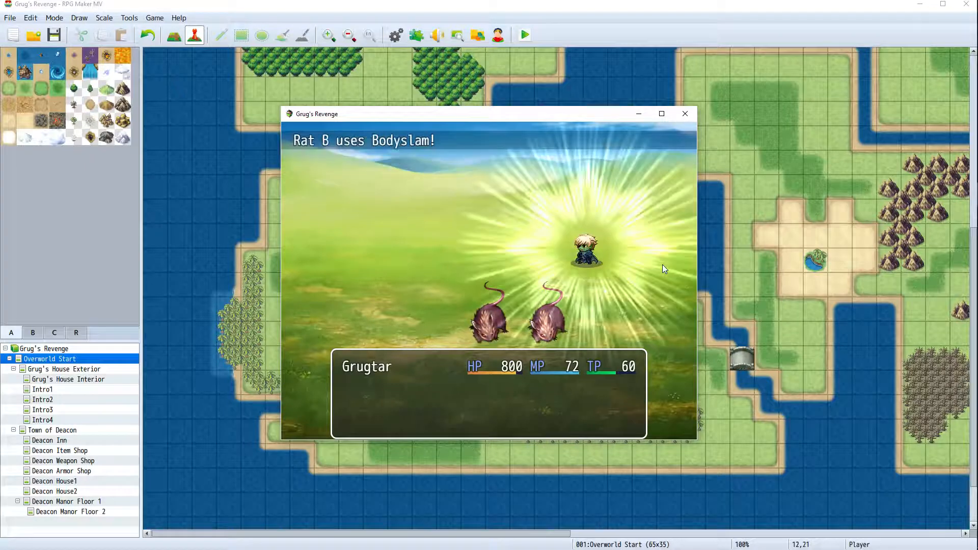
pyautogui.press('Return')
pyautogui.press('Return')
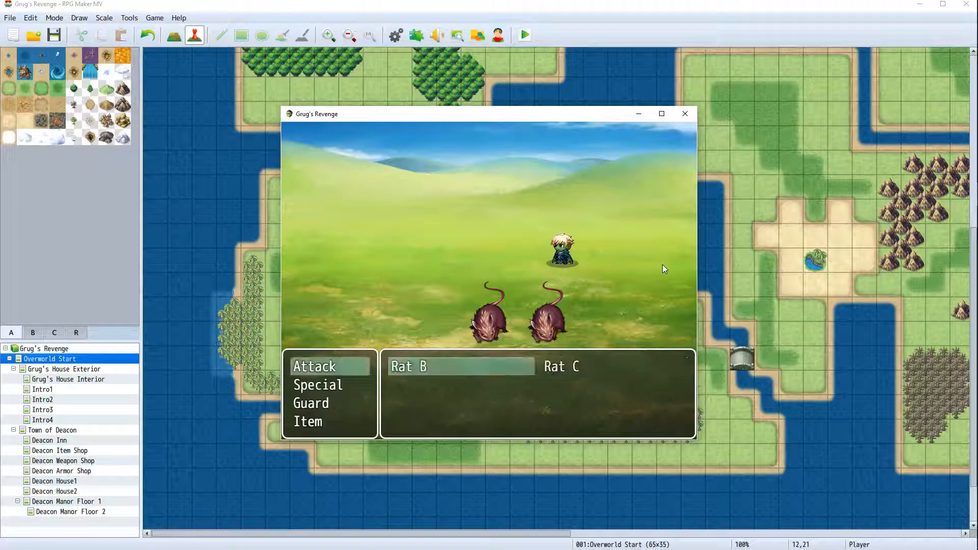
pyautogui.press('Return')
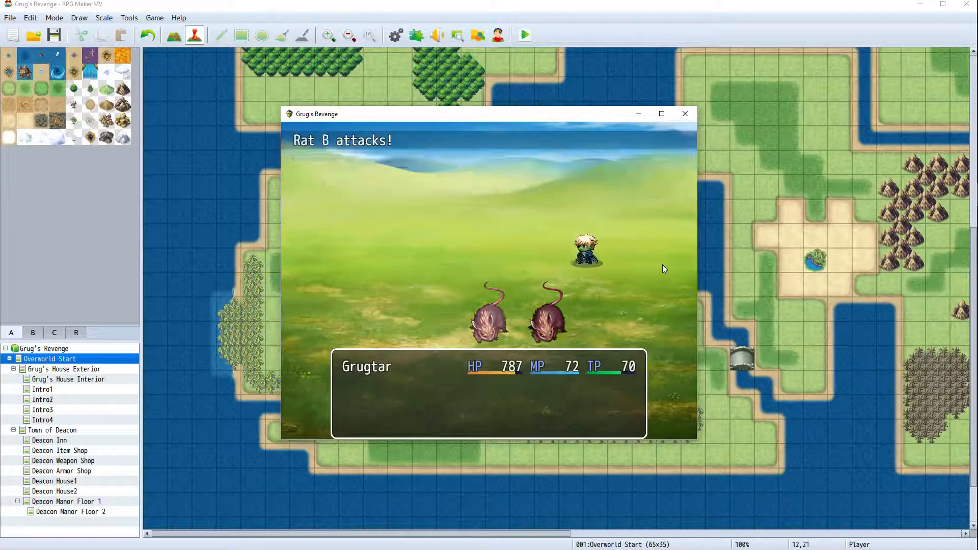
pyautogui.press('Return')
pyautogui.press('Return')
pyautogui.press('Return')
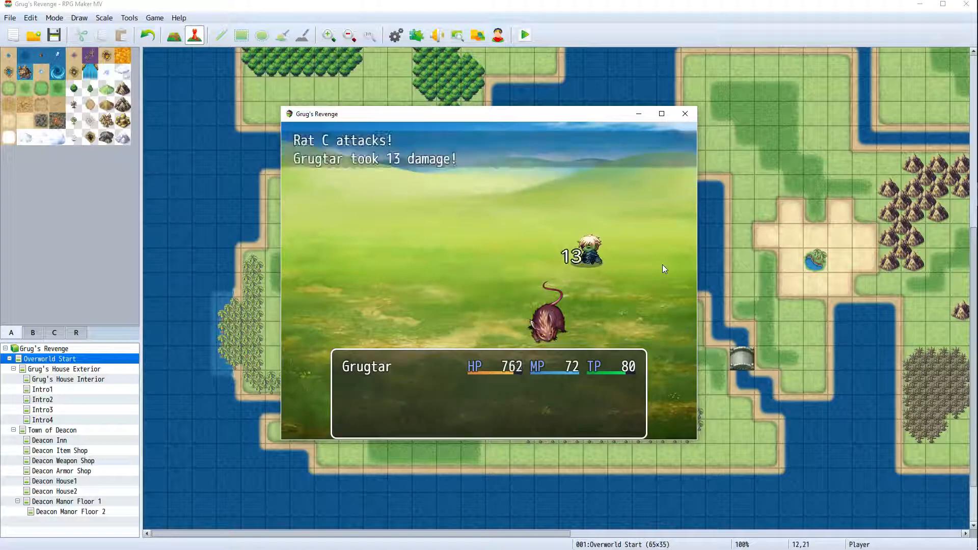
# Attack Rat C until it is defeated, return to the map and close the playtest
pyautogui.press('Return')
pyautogui.press('Return')
pyautogui.press('Return')
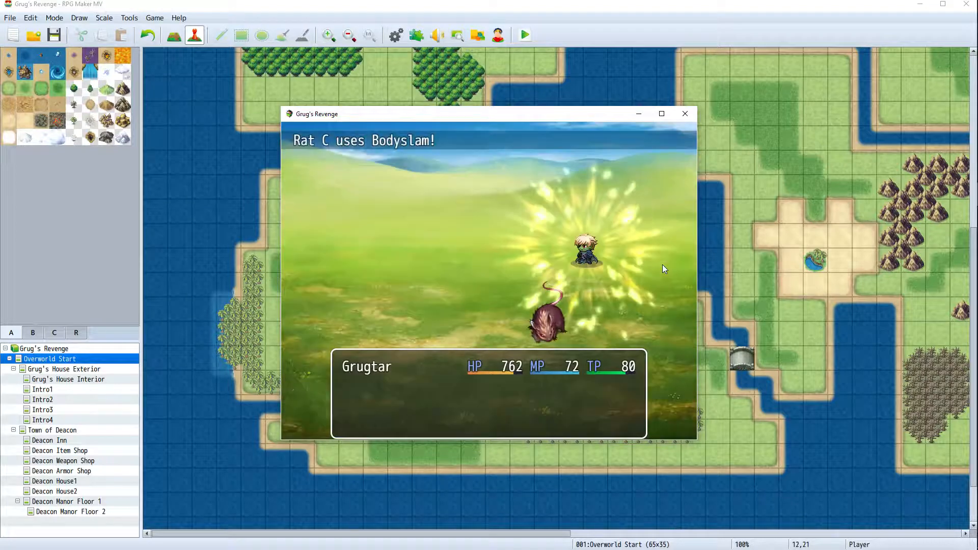
pyautogui.press('Return')
pyautogui.press('Return')
pyautogui.press('Return')
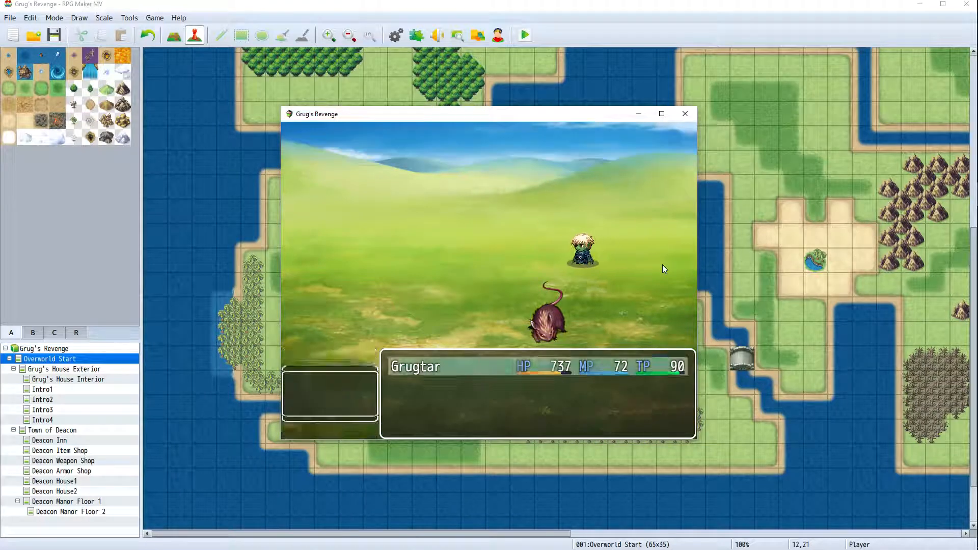
pyautogui.press('Return')
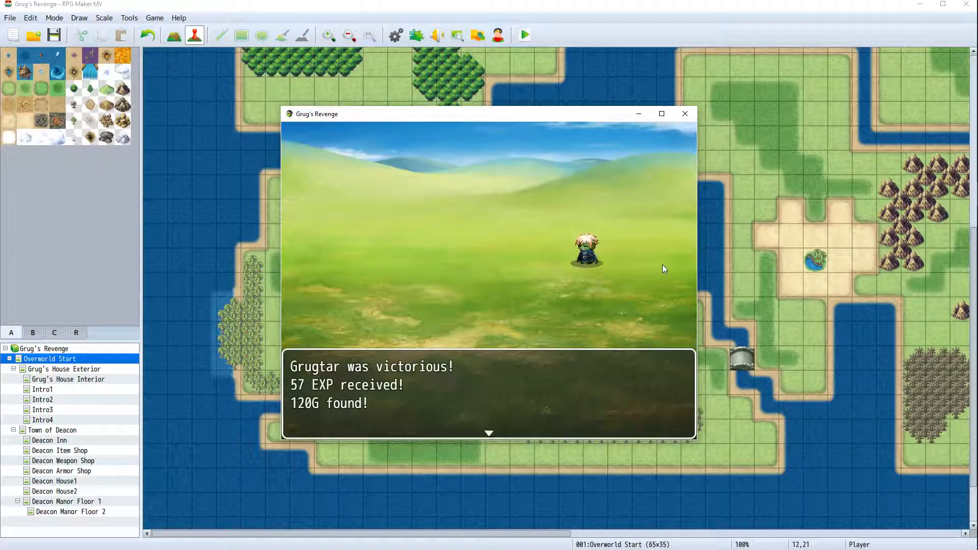
pyautogui.press('Return')
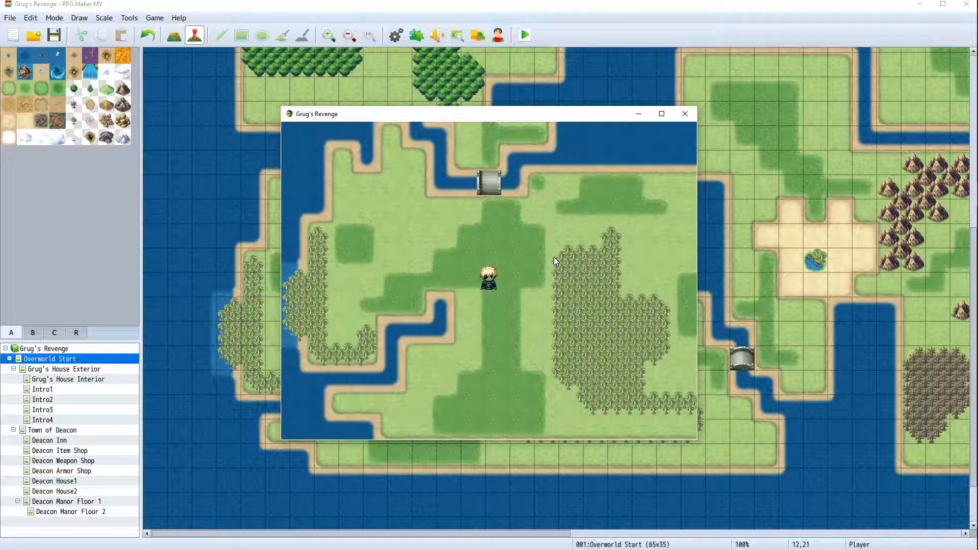
pyautogui.click(685, 114)
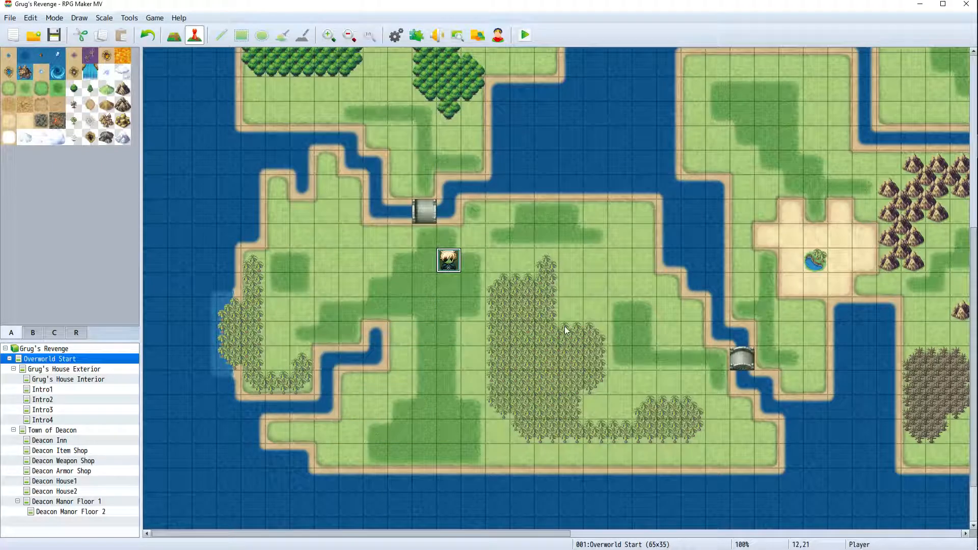
# Review the northern and southern lands of the overworld map and display the region IDs around the eastern desert land
pyautogui.scroll(5, 564, 326)
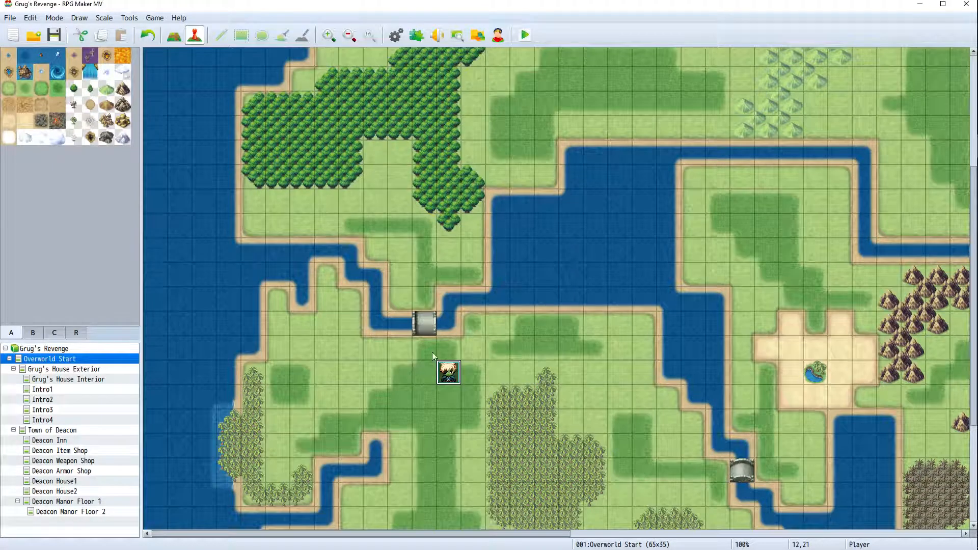
pyautogui.scroll(1, 429, 377)
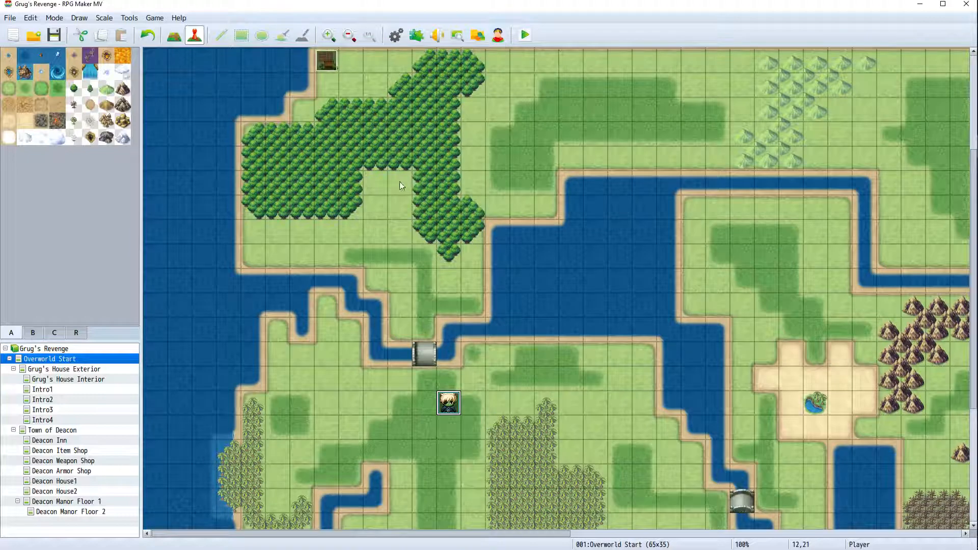
pyautogui.scroll(1, 400, 184)
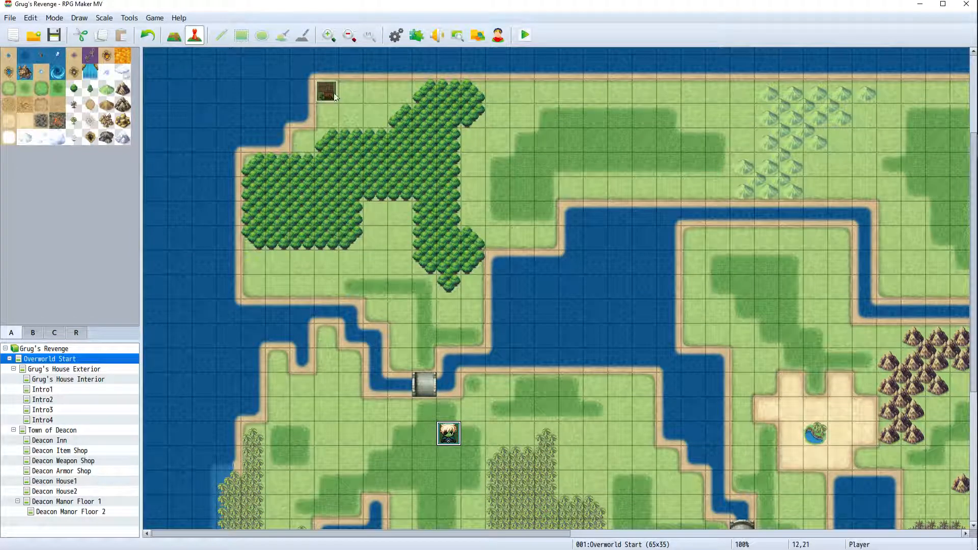
pyautogui.scroll(-5, 392, 233)
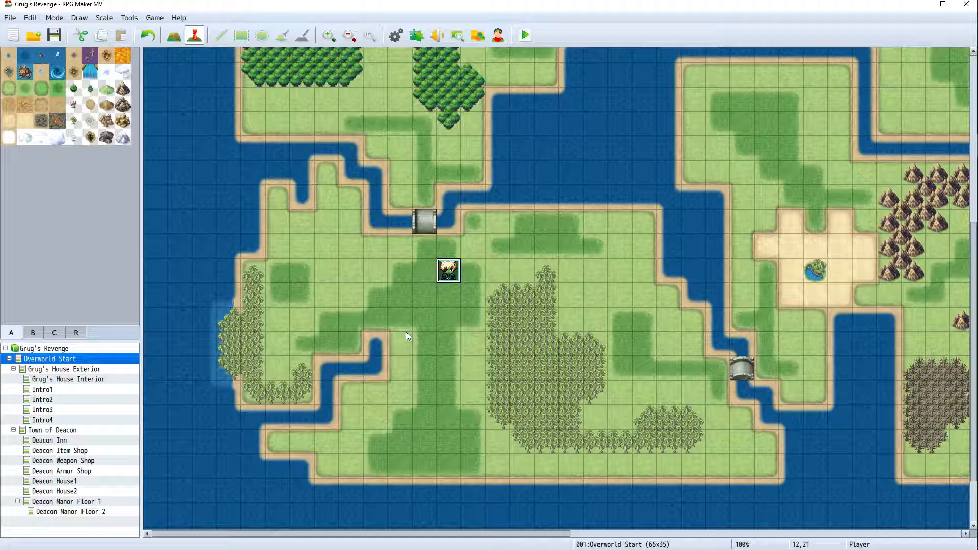
pyautogui.scroll(-1, 560, 332)
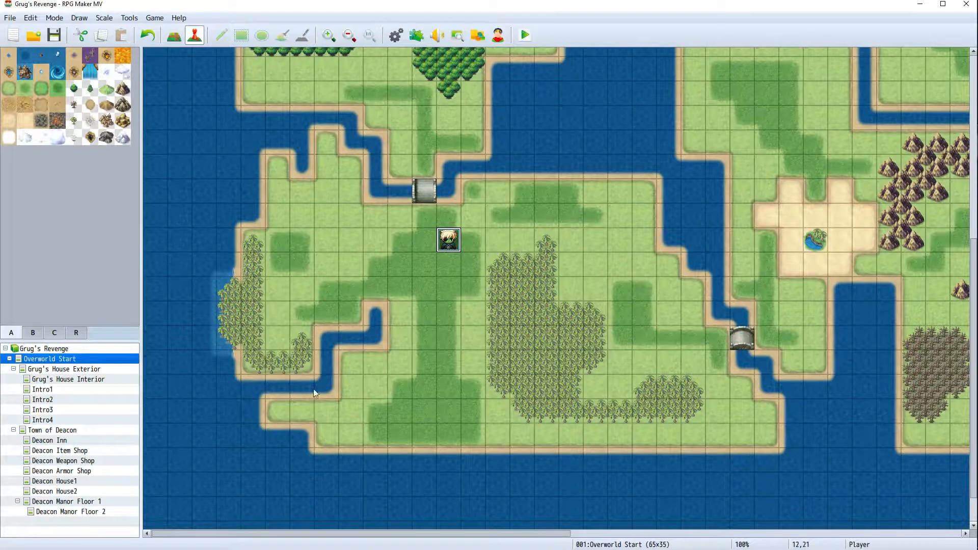
pyautogui.scroll(-1, 530, 312)
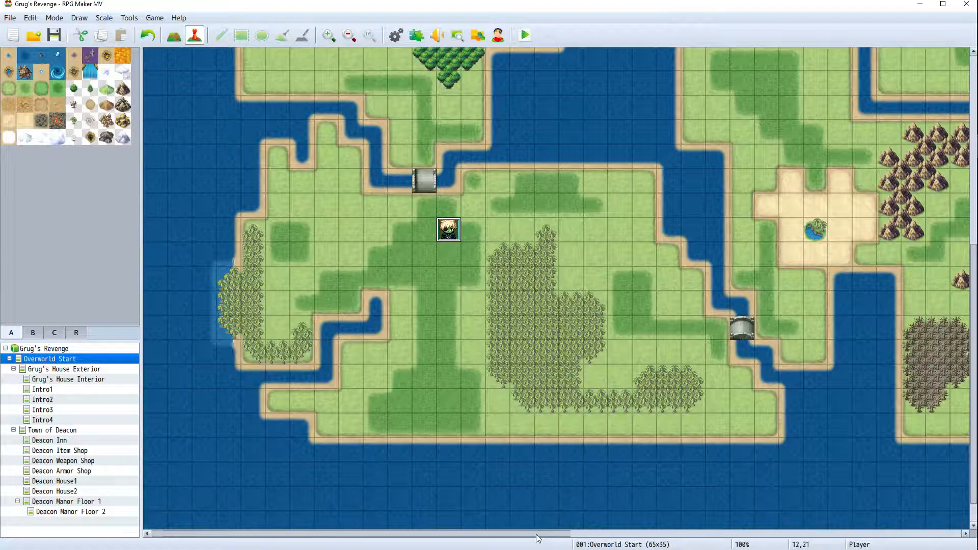
pyautogui.moveTo(539, 533); pyautogui.dragTo(720, 514)
pyautogui.scroll(1, 656, 469)
pyautogui.scroll(1, 650, 448)
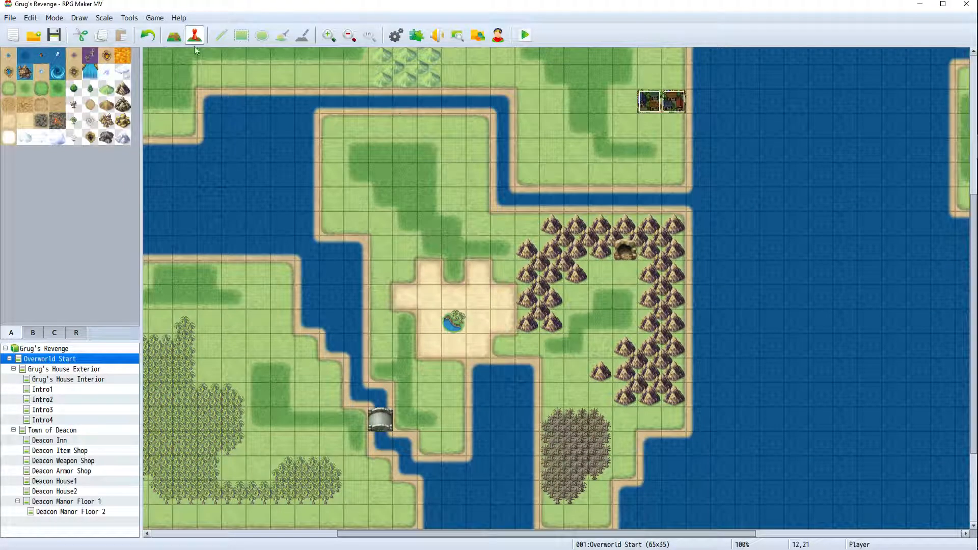
pyautogui.click(77, 333)
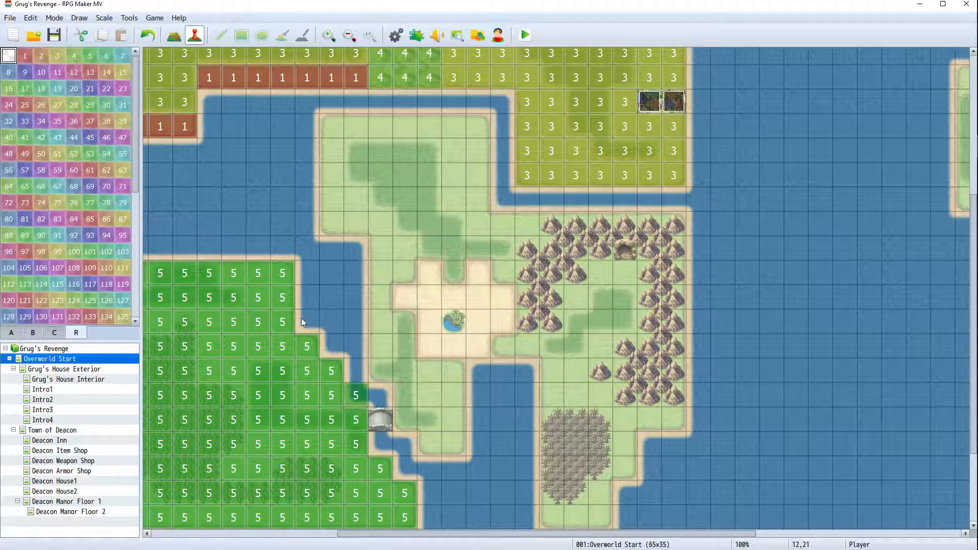
# Paint region ID 6 over the grass and forest tiles of the eastern land, leaving the central desert and the mountains unpainted
pyautogui.click(105, 56)
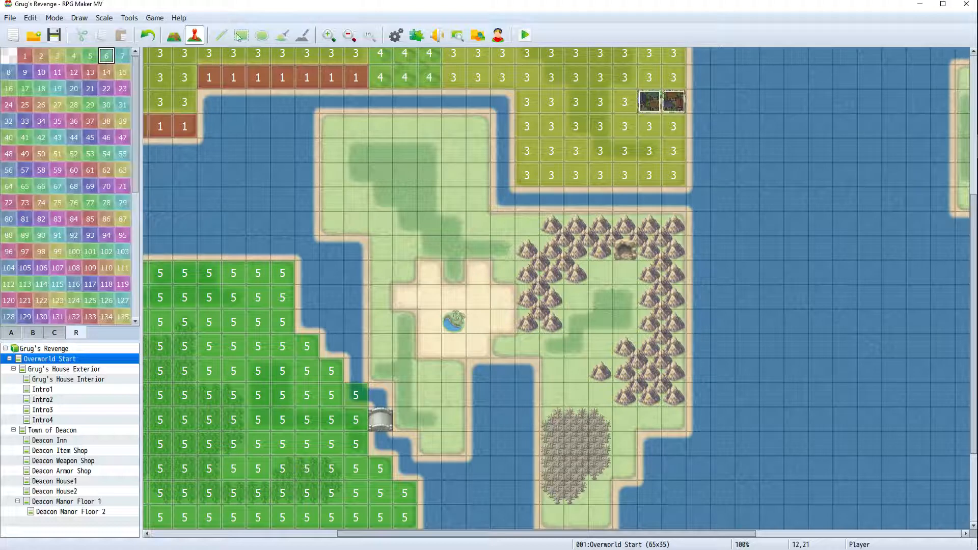
pyautogui.click(175, 35)
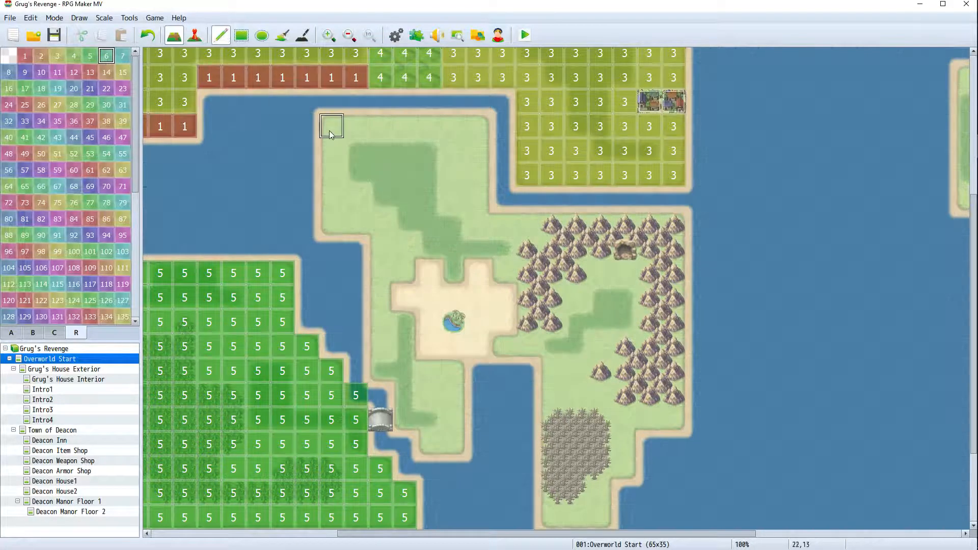
pyautogui.moveTo(331, 128)
pyautogui.mouseDown()
pyautogui.moveTo(477, 150)
pyautogui.moveTo(421, 137)
pyautogui.moveTo(352, 152)
pyautogui.moveTo(332, 177)
pyautogui.moveTo(349, 220)
pyautogui.moveTo(473, 220)
pyautogui.moveTo(477, 175)
pyautogui.moveTo(449, 175)
pyautogui.moveTo(405, 198)
pyautogui.mouseUp()
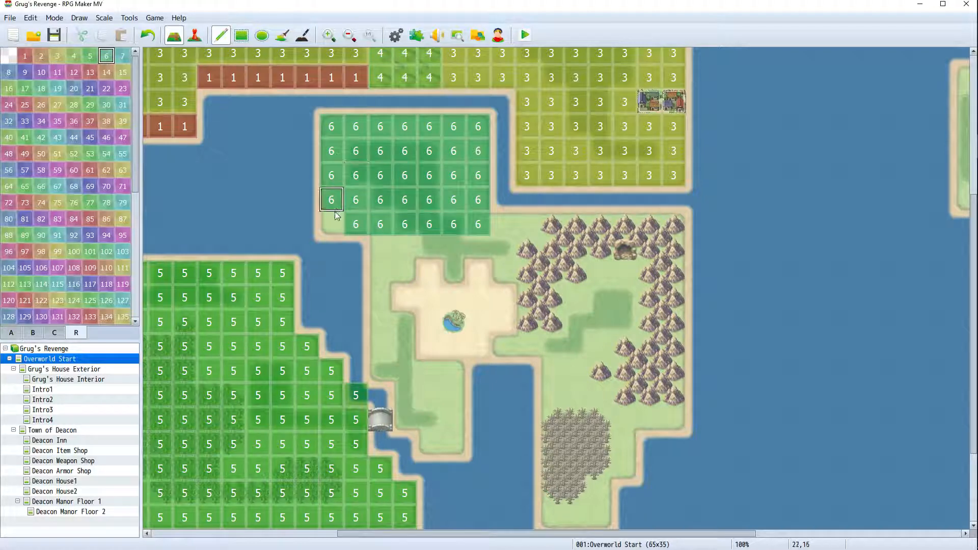
pyautogui.moveTo(331, 224)
pyautogui.mouseDown()
pyautogui.moveTo(527, 228)
pyautogui.moveTo(502, 249)
pyautogui.moveTo(386, 249)
pyautogui.moveTo(400, 266)
pyautogui.moveTo(386, 272)
pyautogui.moveTo(385, 300)
pyautogui.moveTo(405, 326)
pyautogui.moveTo(406, 358)
pyautogui.moveTo(383, 380)
pyautogui.moveTo(432, 376)
pyautogui.moveTo(453, 403)
pyautogui.moveTo(450, 433)
pyautogui.moveTo(432, 443)
pyautogui.moveTo(430, 421)
pyautogui.moveTo(408, 402)
pyautogui.moveTo(467, 381)
pyautogui.mouseUp()
pyautogui.moveTo(502, 347)
pyautogui.mouseDown()
pyautogui.moveTo(576, 345)
pyautogui.moveTo(577, 302)
pyautogui.moveTo(623, 278)
pyautogui.moveTo(625, 324)
pyautogui.moveTo(601, 326)
pyautogui.moveTo(595, 349)
pyautogui.moveTo(555, 369)
pyautogui.moveTo(553, 394)
pyautogui.moveTo(599, 395)
pyautogui.moveTo(574, 374)
pyautogui.moveTo(594, 402)
pyautogui.moveTo(627, 421)
pyautogui.moveTo(655, 421)
pyautogui.moveTo(578, 421)
pyautogui.moveTo(553, 443)
pyautogui.moveTo(560, 519)
pyautogui.moveTo(601, 514)
pyautogui.moveTo(600, 445)
pyautogui.moveTo(575, 494)
pyautogui.moveTo(625, 447)
pyautogui.moveTo(625, 467)
pyautogui.mouseUp()
pyautogui.click(507, 274)
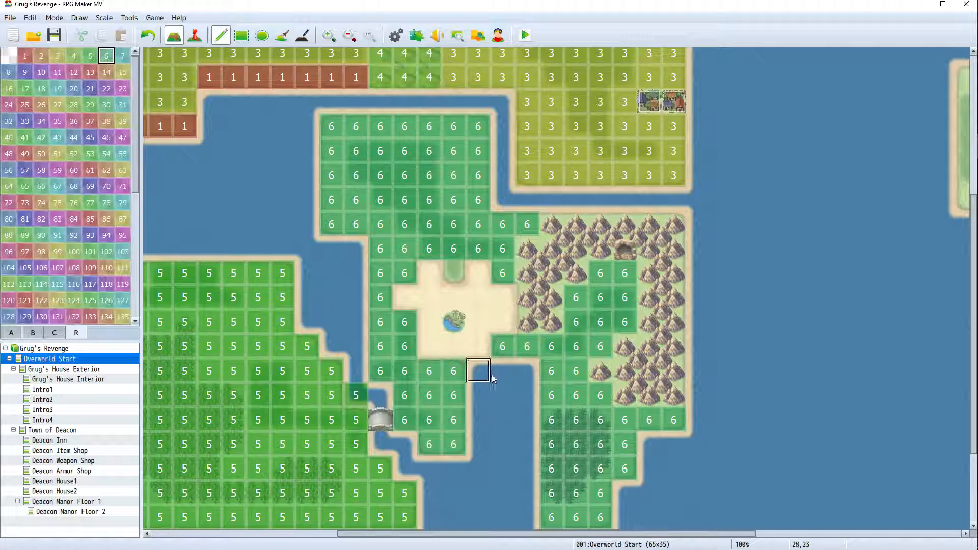
# Check the encounter list in the Overworld Start map's properties, then close it unchanged
pyautogui.rightClick(64, 360)
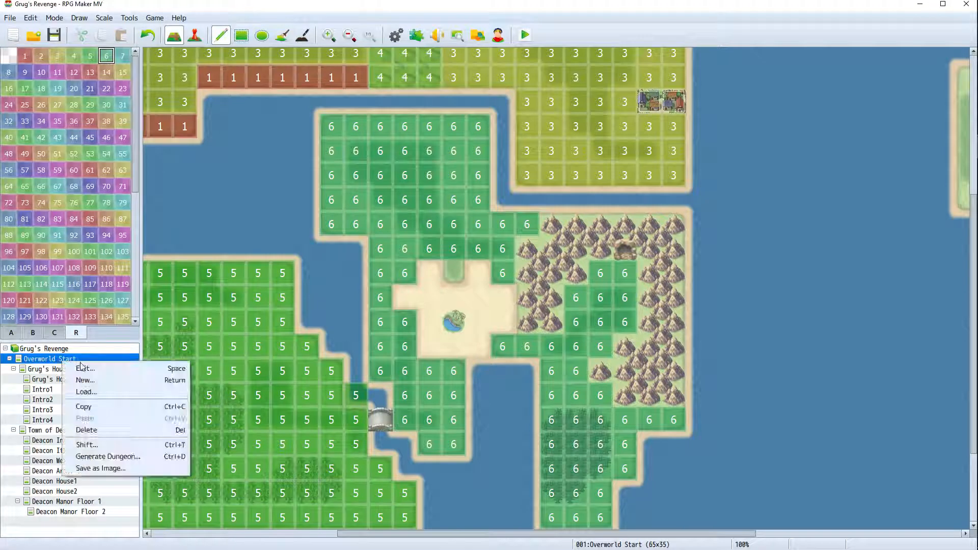
pyautogui.click(81, 372)
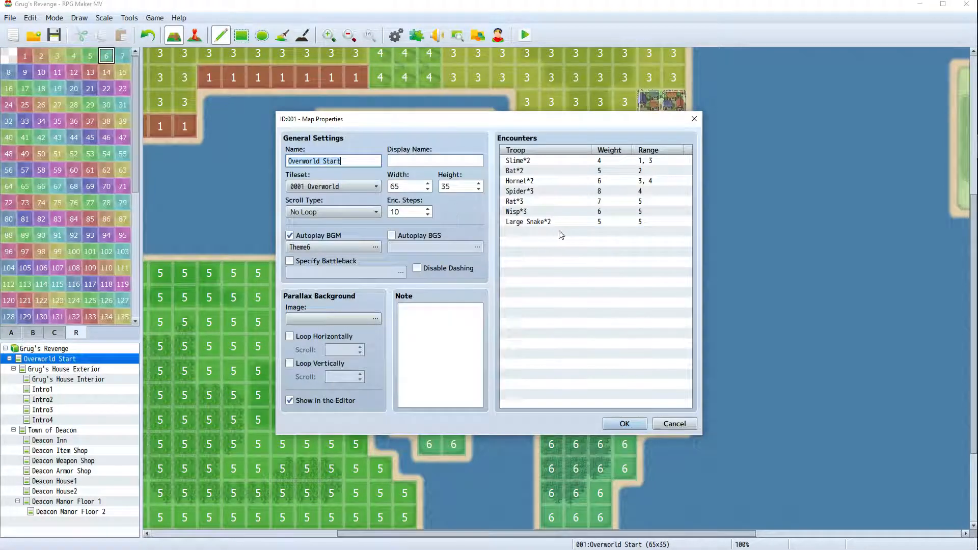
pyautogui.click(693, 119)
# Examine the stats, traits and action patterns of the Scorpion, Jellyfish and Man-Eating Plant in the enemy database
pyautogui.click(130, 18)
pyautogui.click(151, 26)
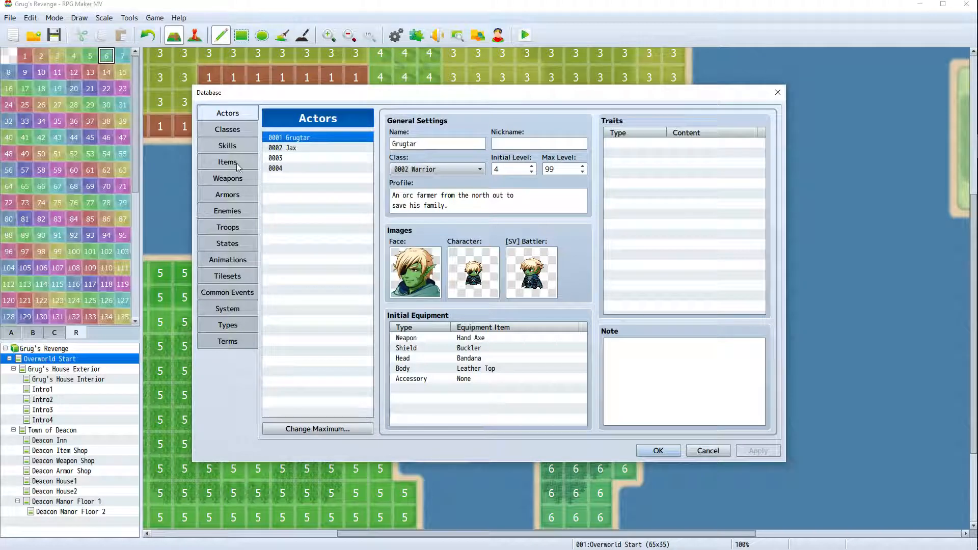
pyautogui.click(227, 212)
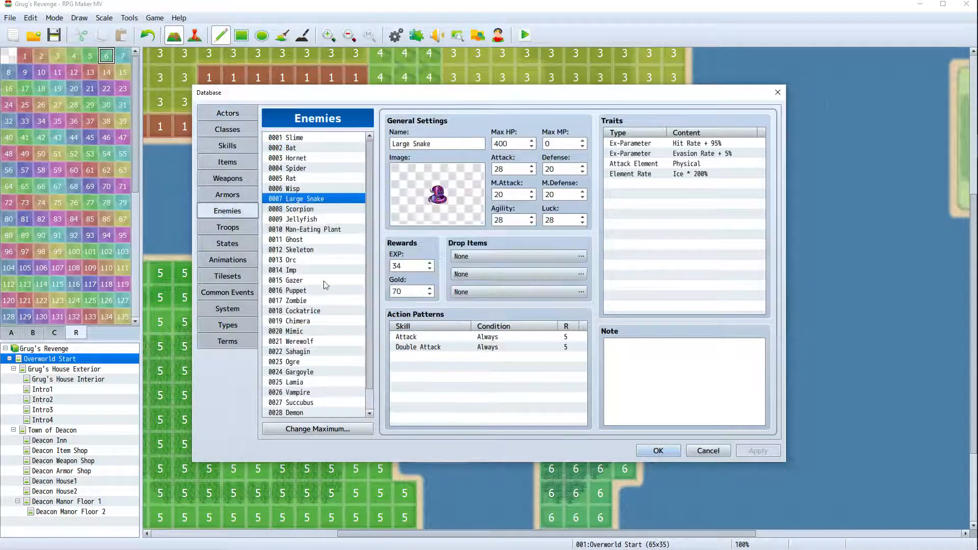
pyautogui.click(313, 209)
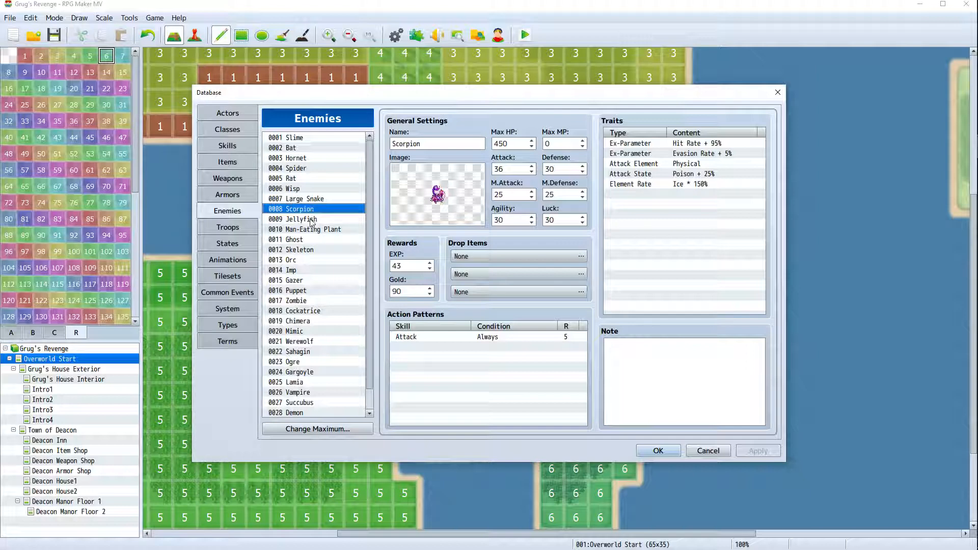
pyautogui.click(312, 220)
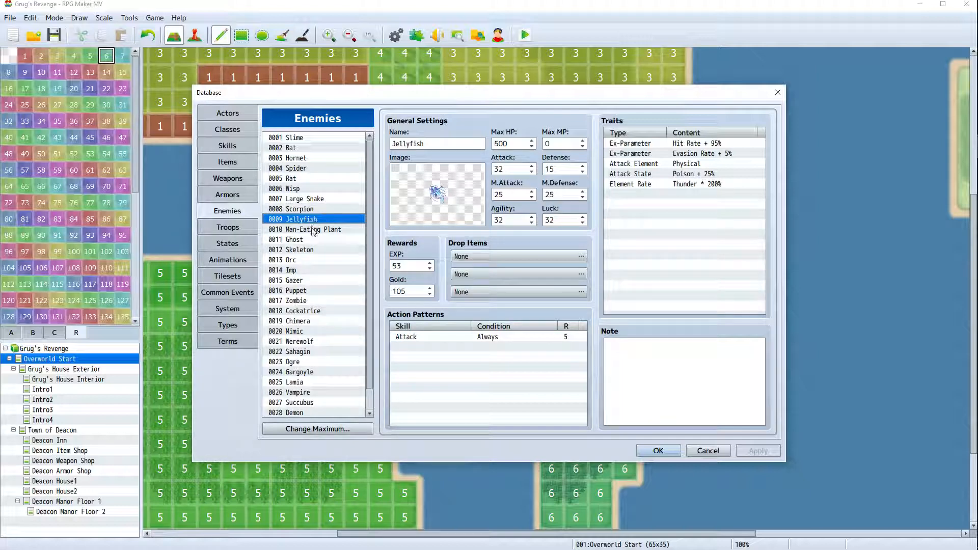
pyautogui.click(314, 230)
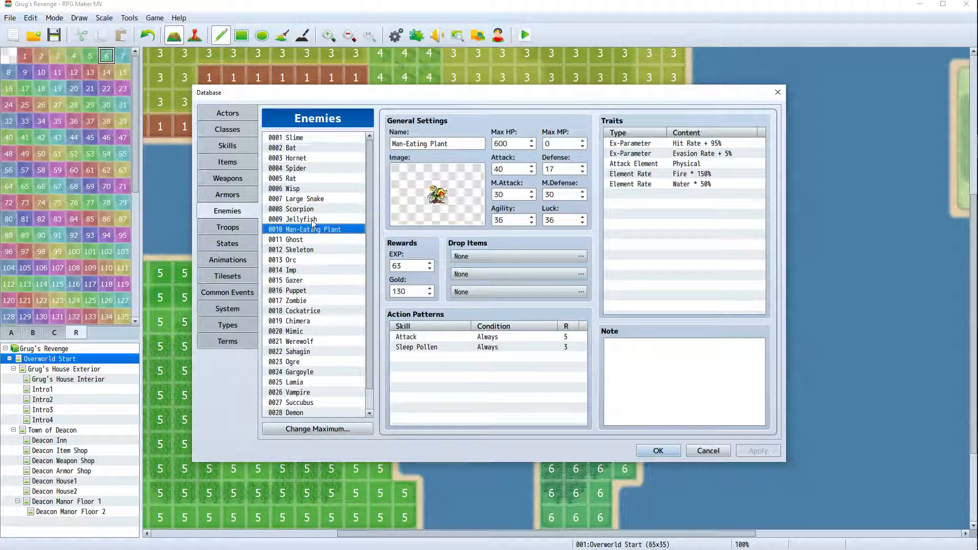
pyautogui.click(312, 220)
pyautogui.click(312, 209)
pyautogui.click(310, 219)
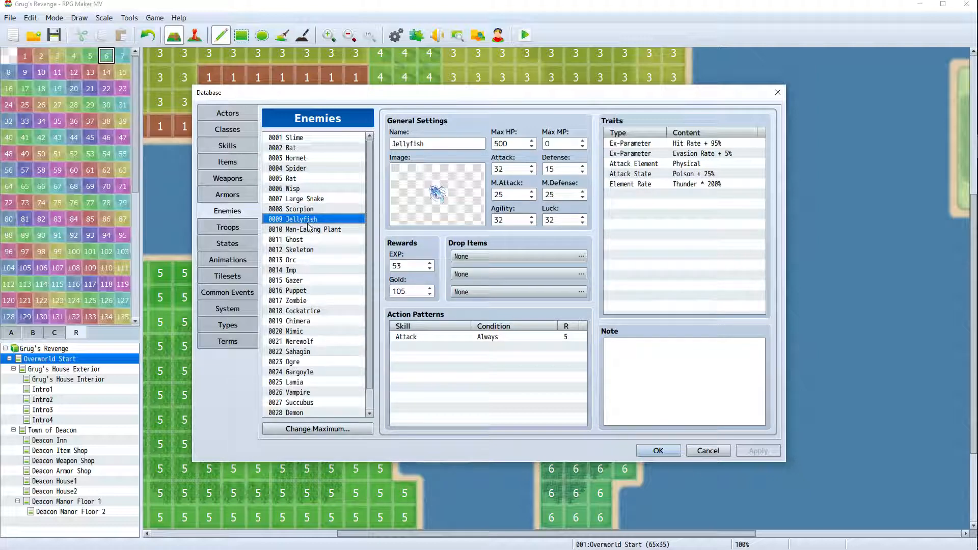
pyautogui.click(309, 230)
pyautogui.click(309, 220)
pyautogui.click(308, 210)
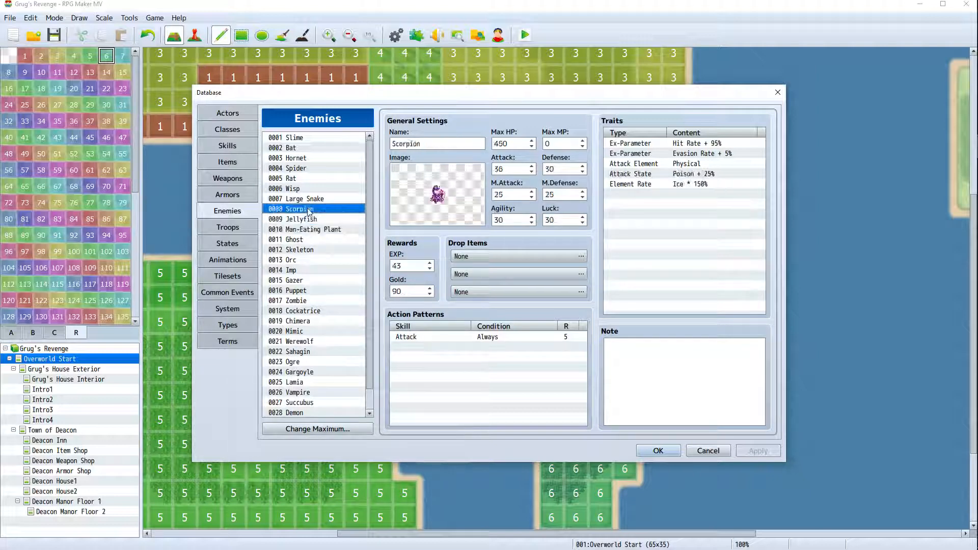
pyautogui.click(308, 220)
pyautogui.click(308, 230)
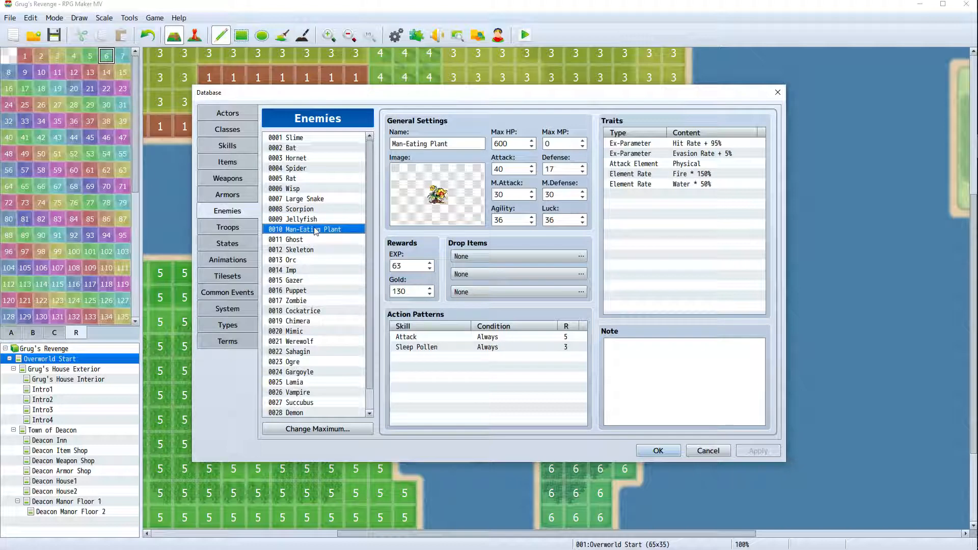
pyautogui.click(314, 220)
pyautogui.click(314, 210)
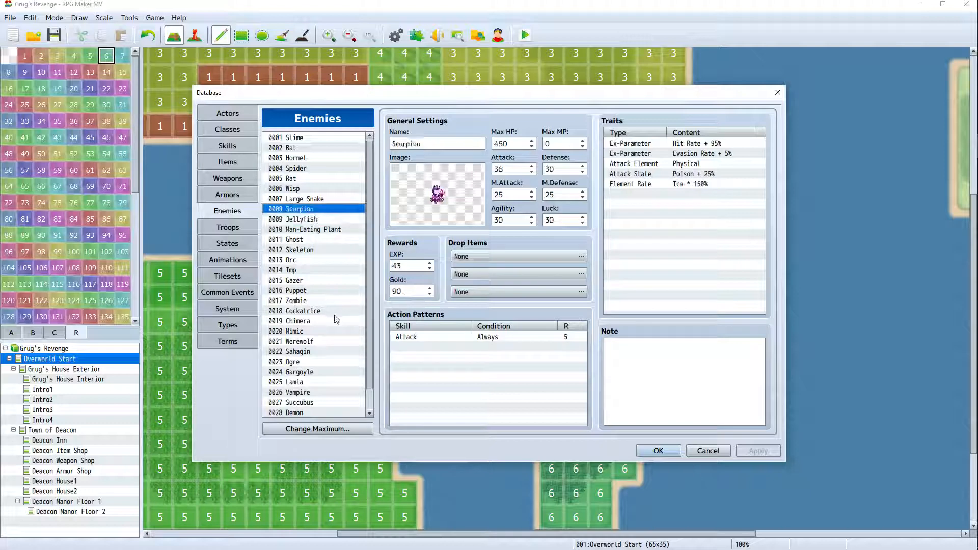
# Look over the stronger Skeleton, Orc and Ghost enemies and return to the Man-Eating Plant
pyautogui.click(314, 250)
pyautogui.click(315, 261)
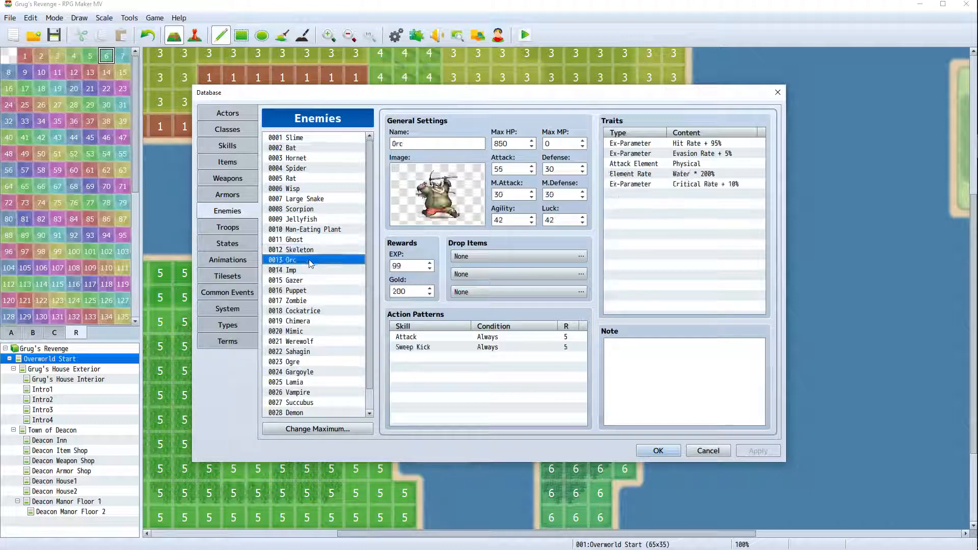
pyautogui.click(314, 250)
pyautogui.click(316, 238)
pyautogui.click(321, 227)
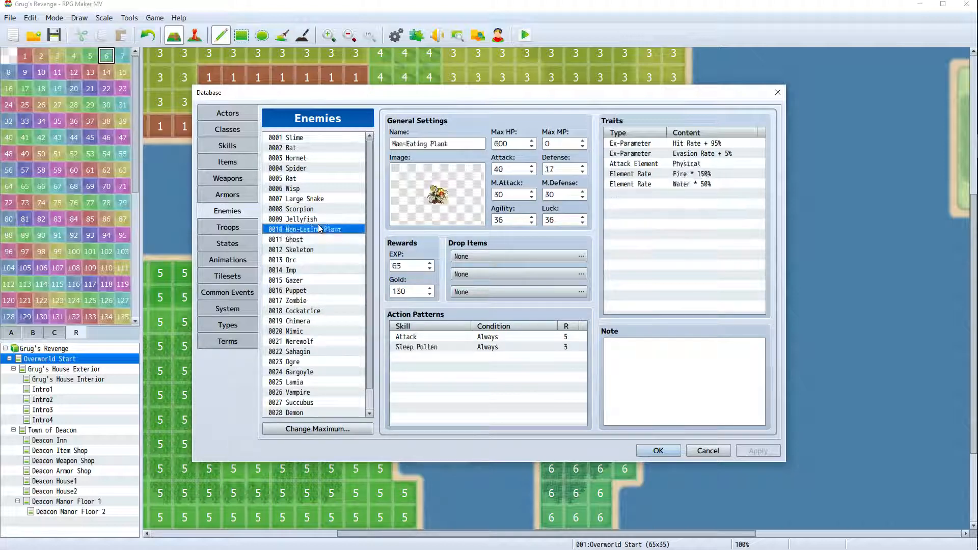
# Compare the Scorpion, Jellyfish and Man-Eating Plant stats again, check the troop list and close the database without changes
pyautogui.click(318, 219)
pyautogui.click(318, 210)
pyautogui.click(318, 219)
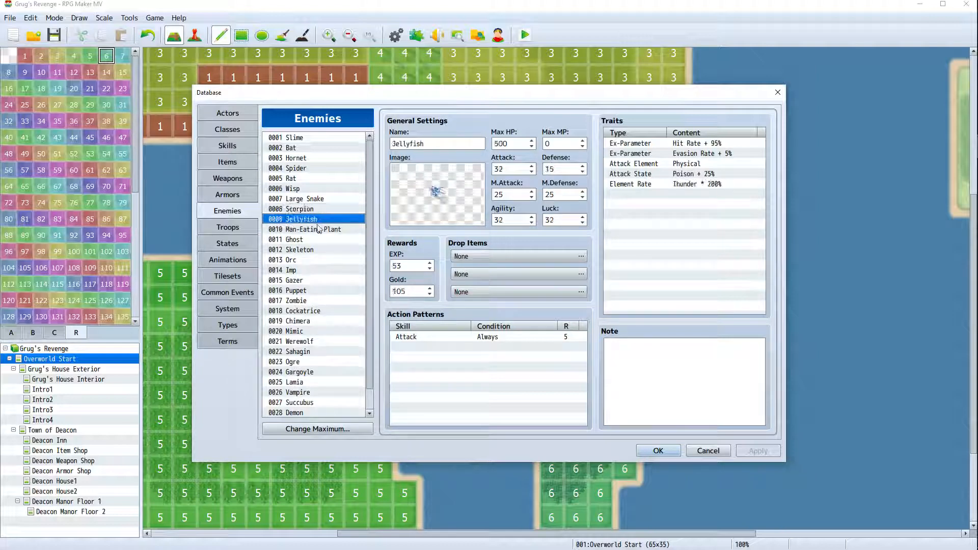
pyautogui.click(318, 229)
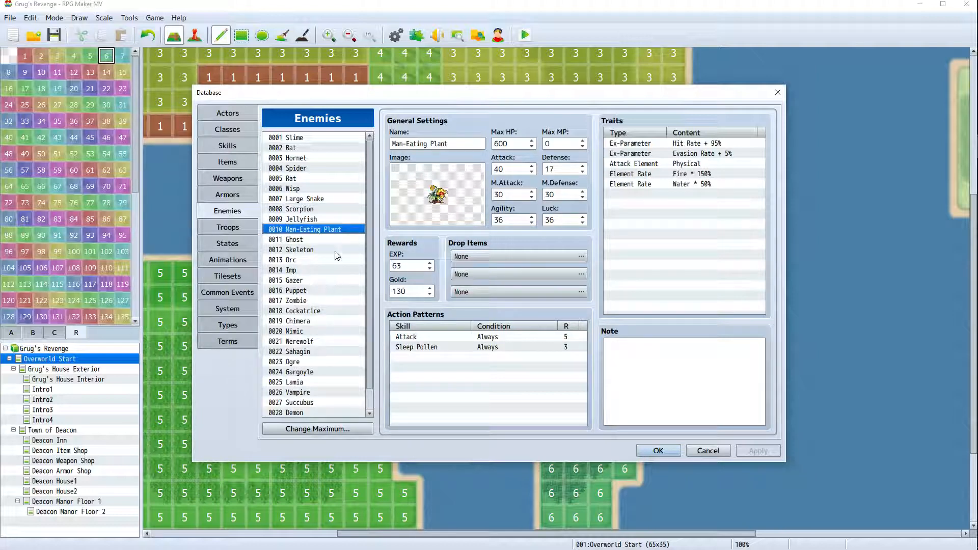
pyautogui.click(323, 221)
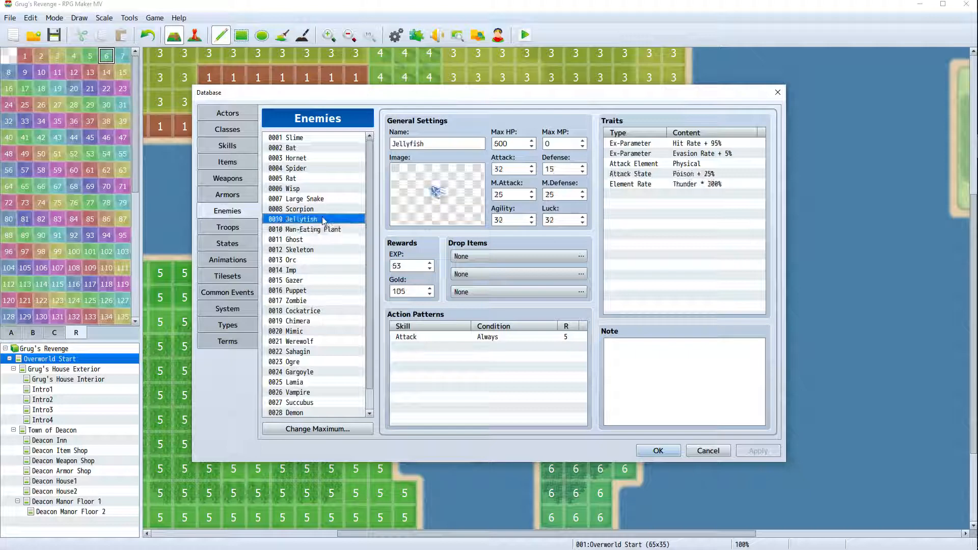
pyautogui.click(320, 209)
pyautogui.click(319, 219)
pyautogui.click(321, 229)
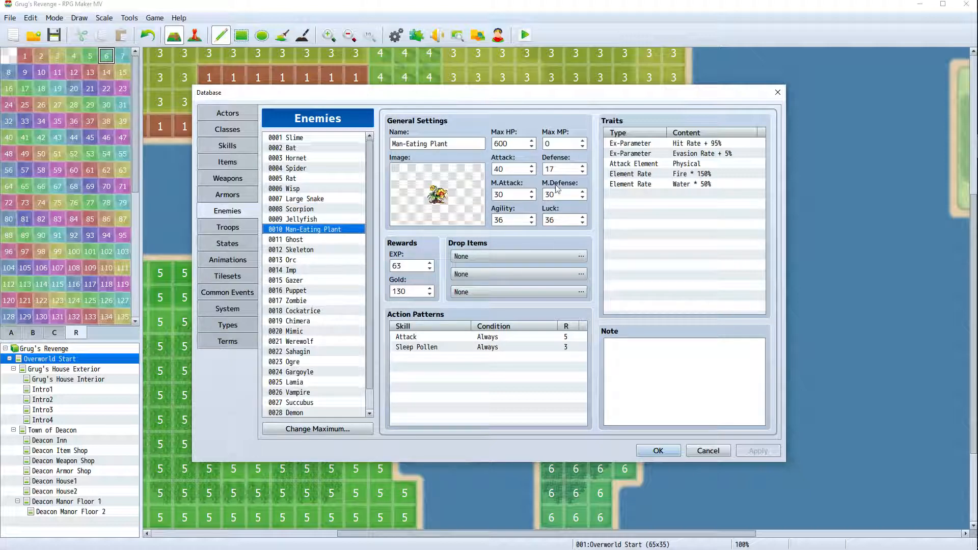
pyautogui.click(326, 209)
pyautogui.click(319, 220)
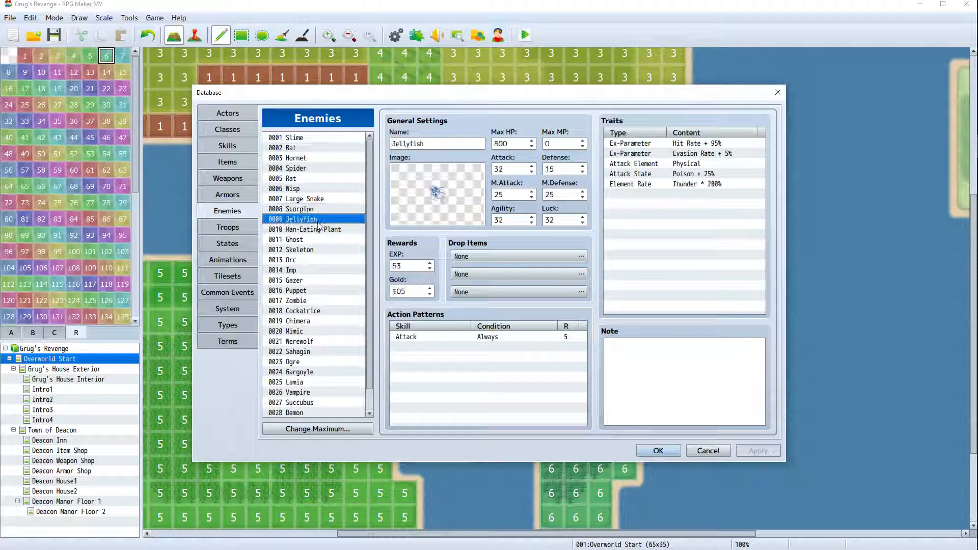
pyautogui.click(320, 229)
pyautogui.scroll(-1, 332, 300)
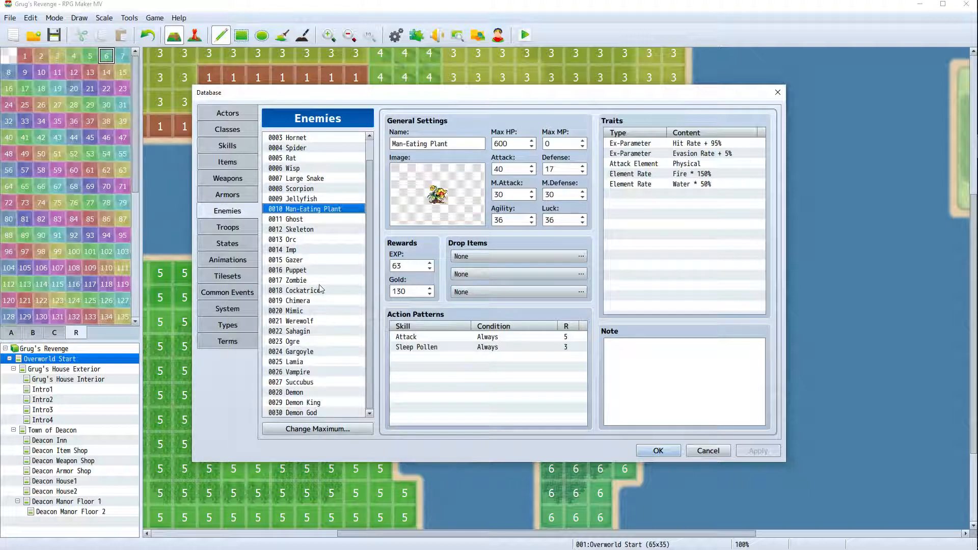
pyautogui.scroll(1, 323, 289)
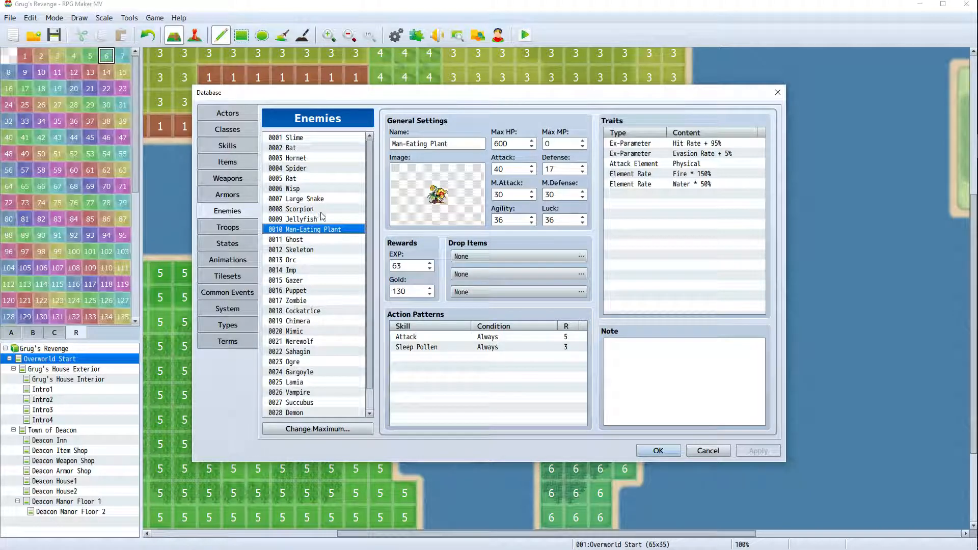
pyautogui.click(228, 227)
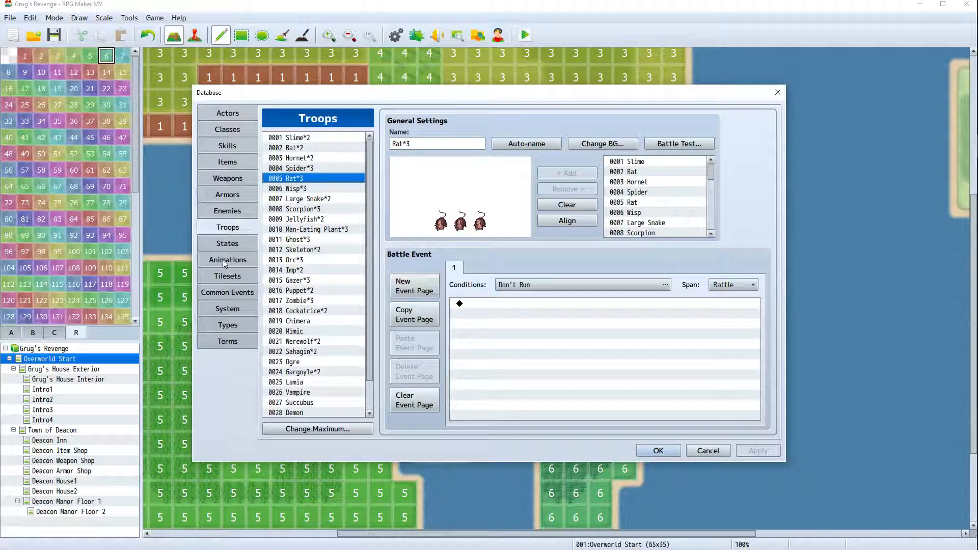
pyautogui.click(708, 450)
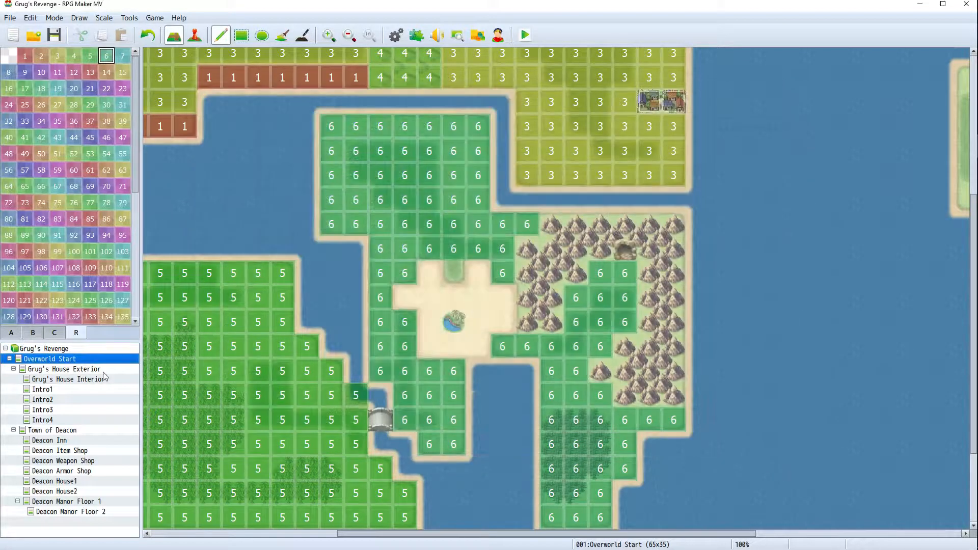
# Add a Scorpion*3 encounter with weight 5 to the Overworld Start map, restricted to region ID 6
pyautogui.rightClick(71, 359)
pyautogui.click(89, 363)
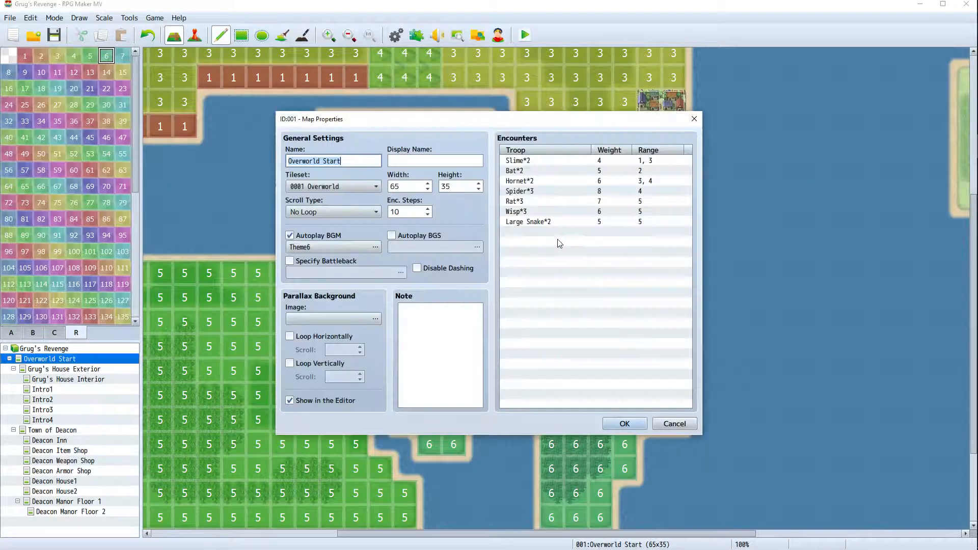
pyautogui.doubleClick(546, 238)
pyautogui.click(565, 243)
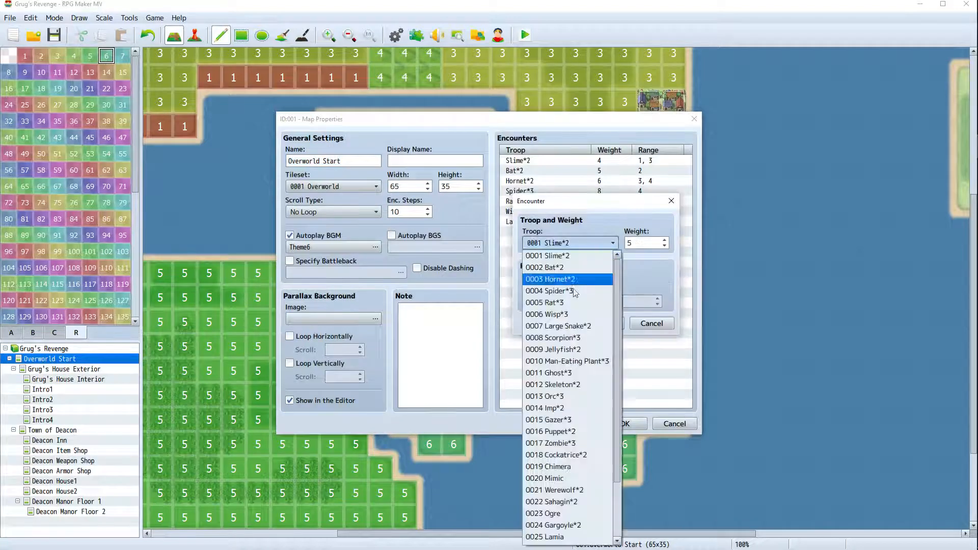
pyautogui.click(580, 339)
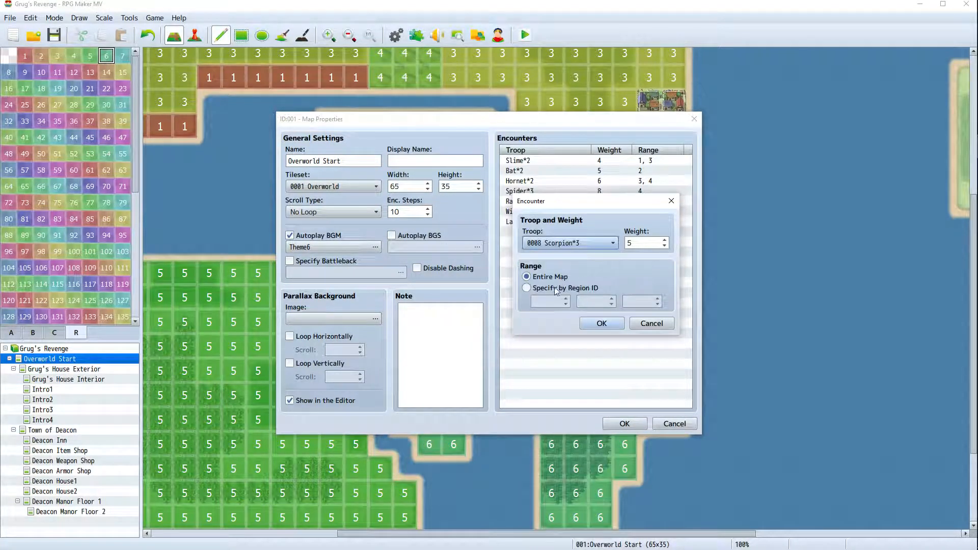
pyautogui.click(527, 287)
pyautogui.click(565, 299)
pyautogui.click(566, 299)
pyautogui.click(566, 299)
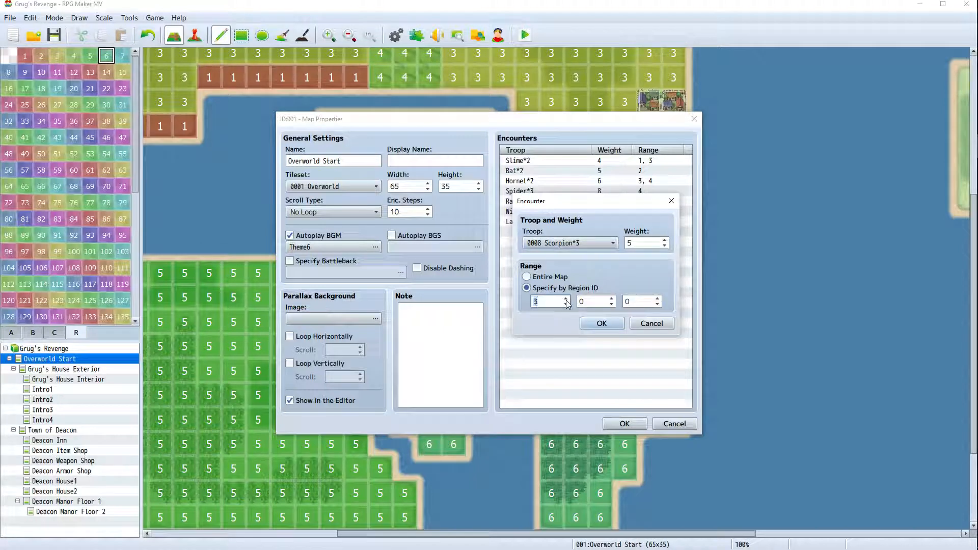
pyautogui.click(593, 327)
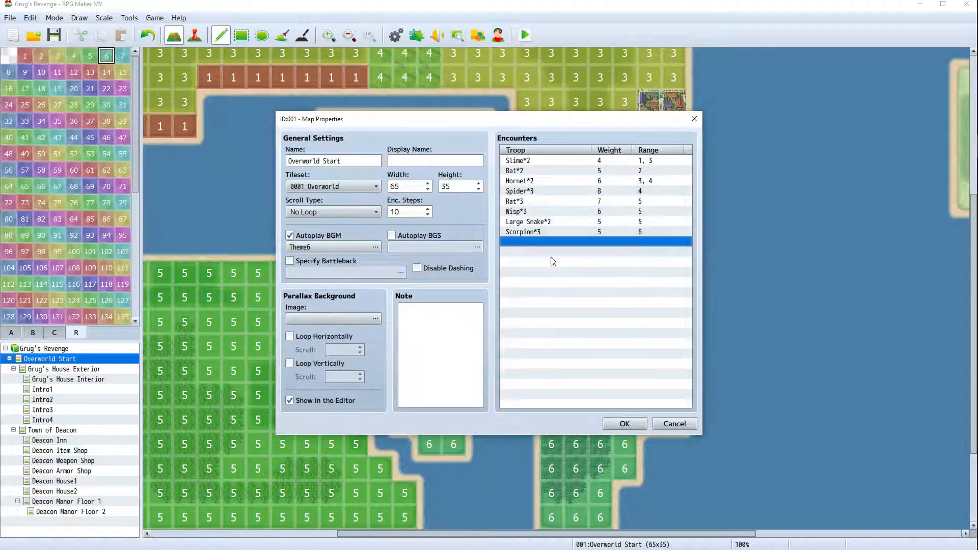
# Add a Jellyfish*2 encounter with weight 5 to the same map, restricted to region ID 6
pyautogui.doubleClick(544, 248)
pyautogui.click(578, 245)
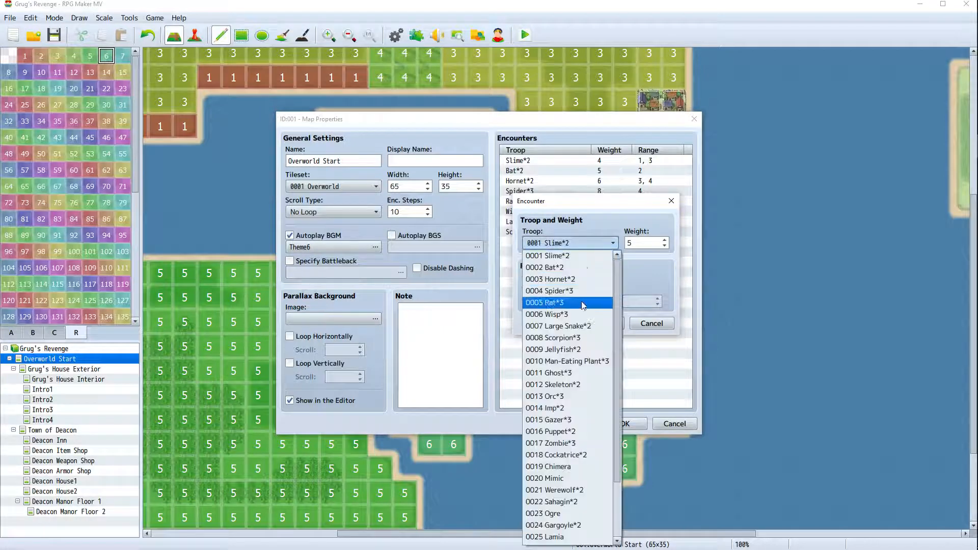
pyautogui.click(553, 349)
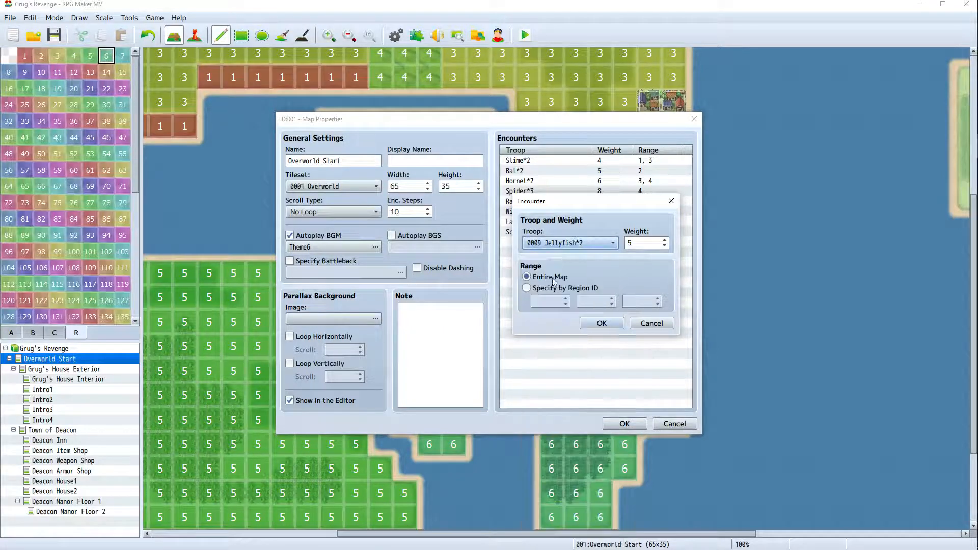
pyautogui.click(527, 287)
pyautogui.click(565, 299)
pyautogui.click(566, 298)
pyautogui.click(566, 299)
pyautogui.click(566, 299)
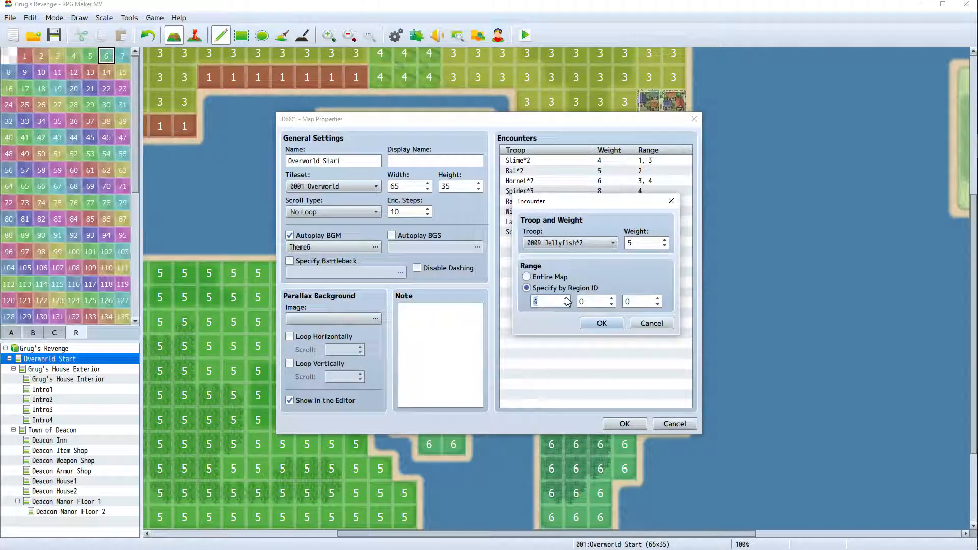
pyautogui.click(601, 323)
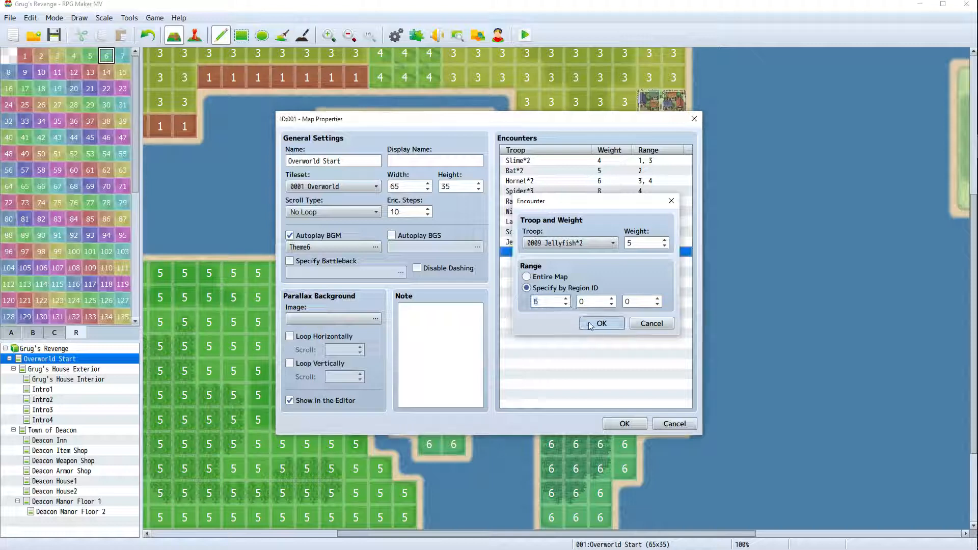
# Add a Man-Eating Plant*3 encounter with weight 5 restricted to region ID 6 and save the Overworld Start map properties
pyautogui.doubleClick(545, 255)
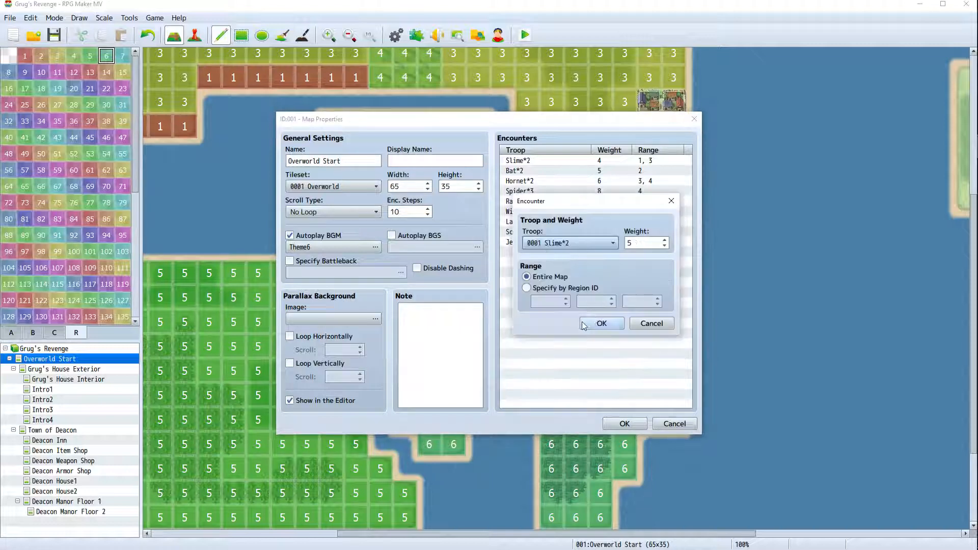
pyautogui.click(570, 243)
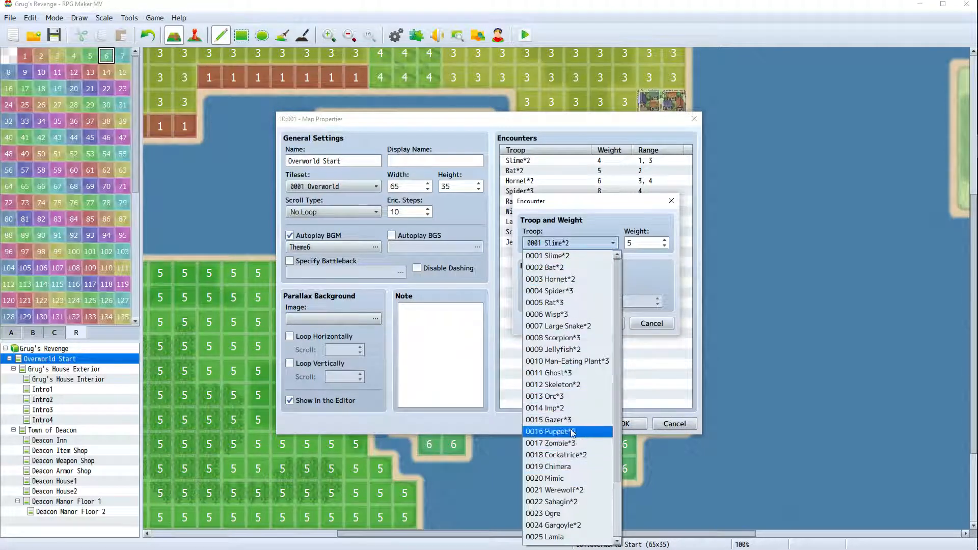
pyautogui.click(584, 365)
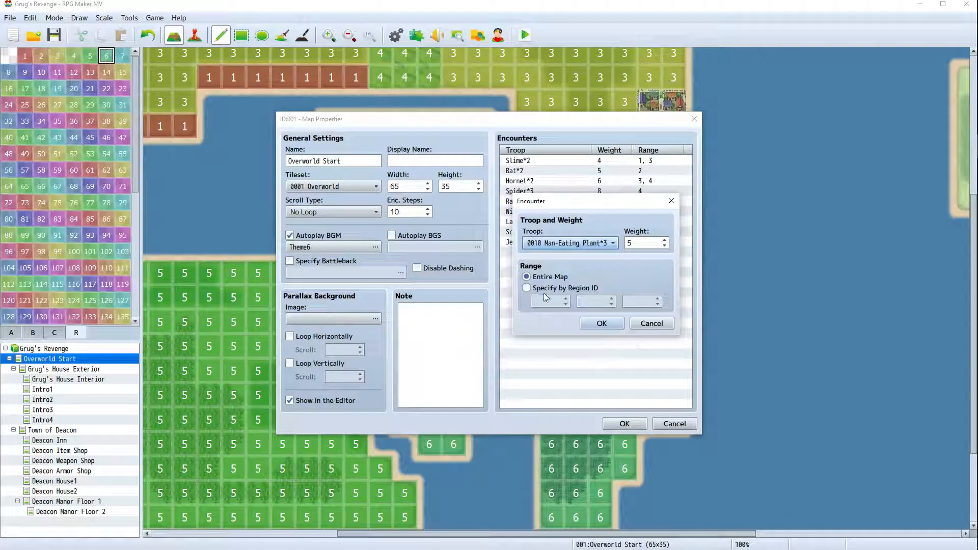
pyautogui.click(526, 288)
pyautogui.click(566, 299)
pyautogui.click(566, 299)
pyautogui.click(566, 299)
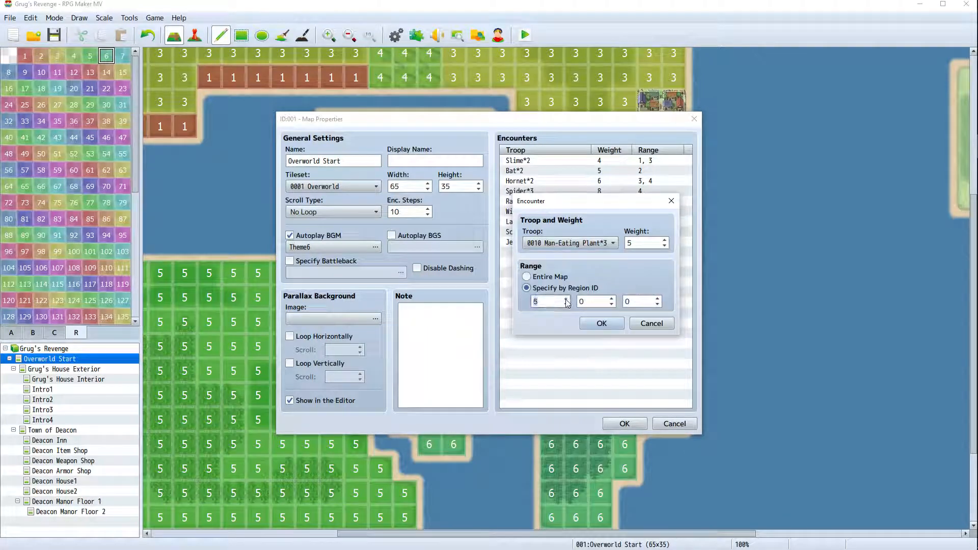
pyautogui.click(601, 324)
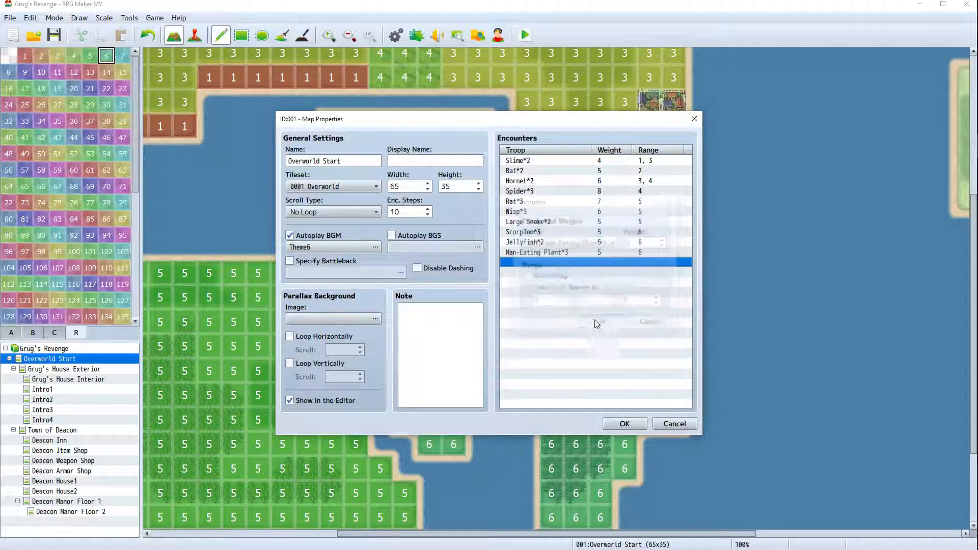
pyautogui.click(625, 423)
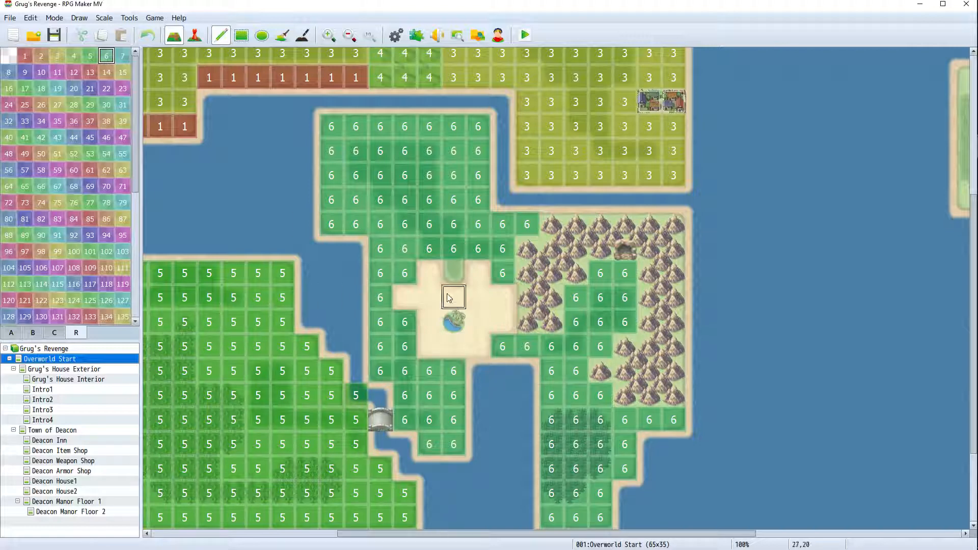
# Paint region 7 over the sand tiles surrounding the oasis in the eastern land
pyautogui.click(120, 56)
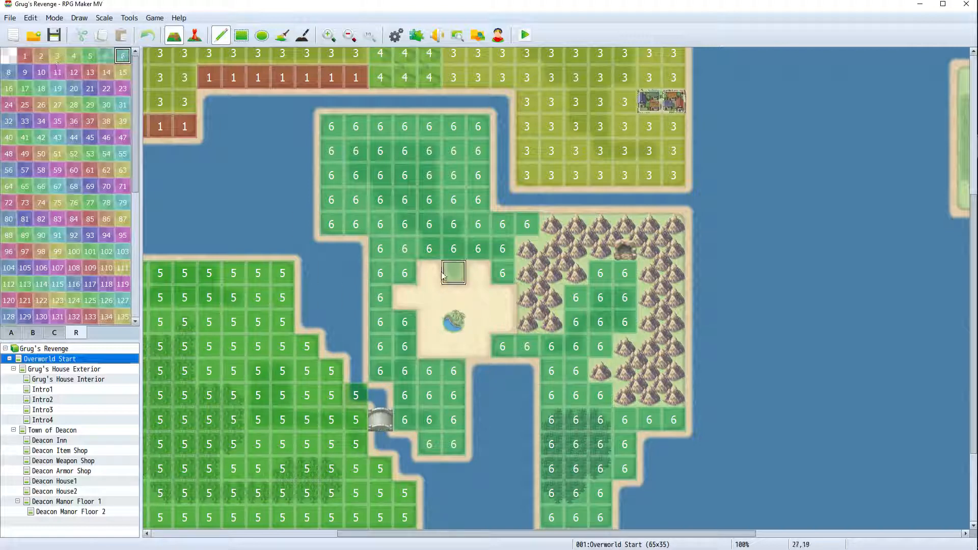
pyautogui.moveTo(429, 273)
pyautogui.mouseDown()
pyautogui.moveTo(414, 304)
pyautogui.moveTo(484, 300)
pyautogui.moveTo(479, 278)
pyautogui.moveTo(502, 298)
pyautogui.moveTo(476, 348)
pyautogui.moveTo(432, 348)
pyautogui.moveTo(431, 321)
pyautogui.mouseUp()
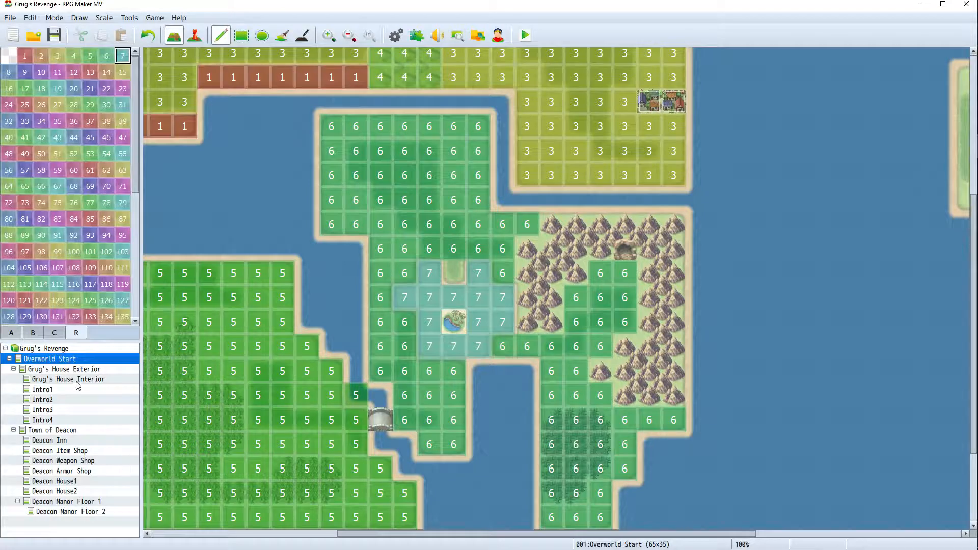
# Add region ID 7 as the second region of the Overworld Start map's Scorpion*3 encounter
pyautogui.rightClick(51, 362)
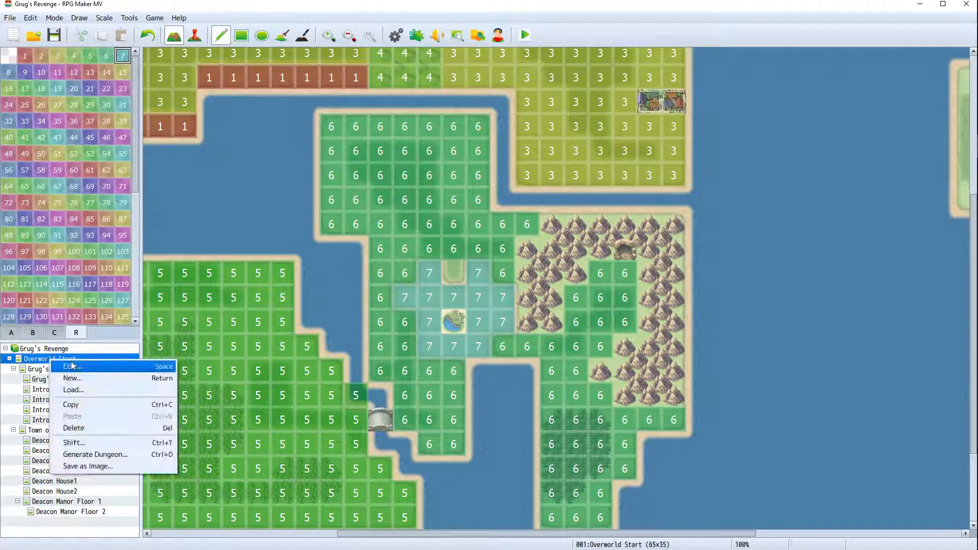
pyautogui.click(64, 365)
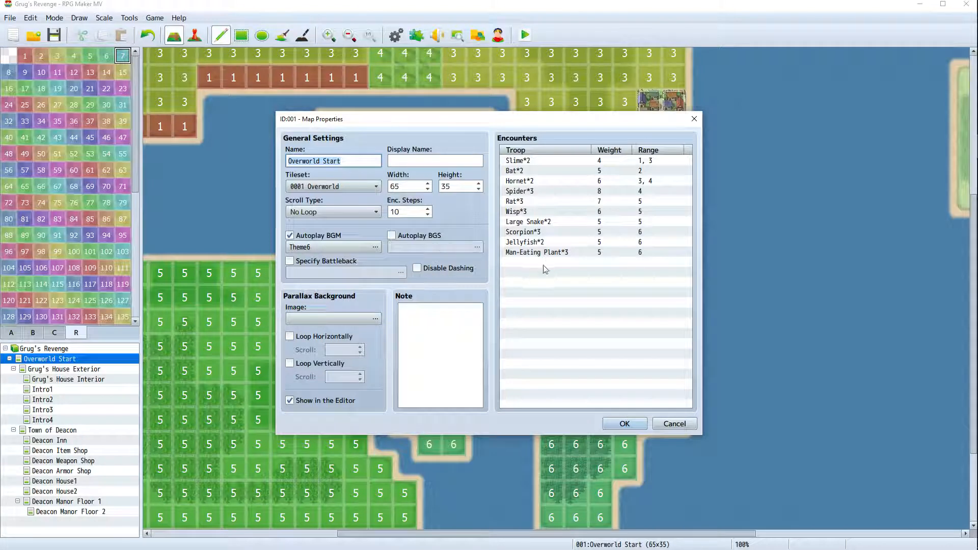
pyautogui.doubleClick(544, 233)
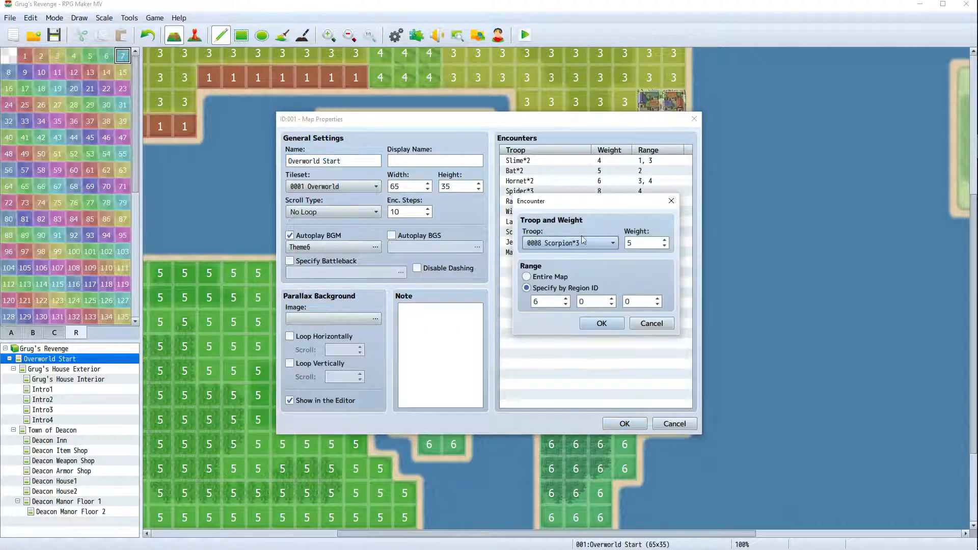
pyautogui.click(613, 299)
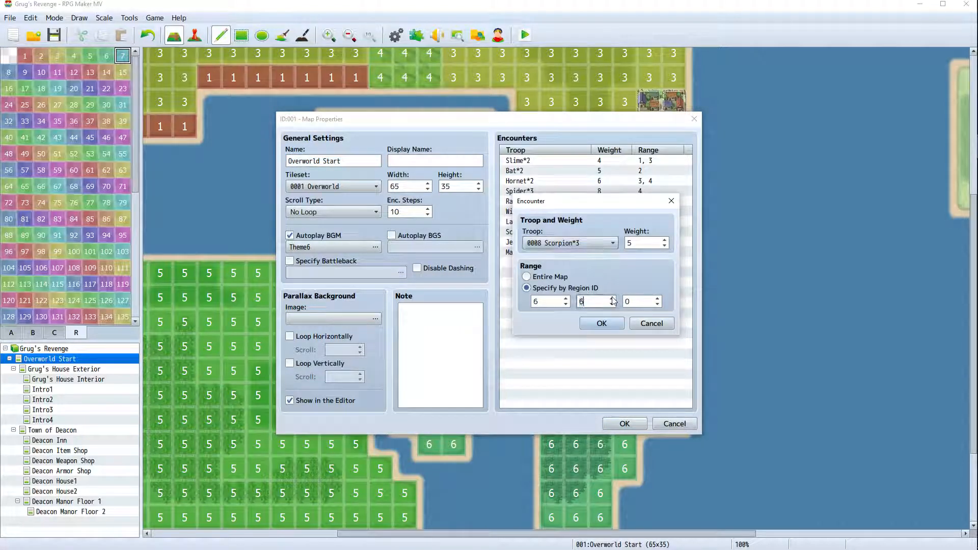
pyautogui.click(613, 299)
pyautogui.click(613, 299)
pyautogui.click(612, 305)
pyautogui.click(602, 323)
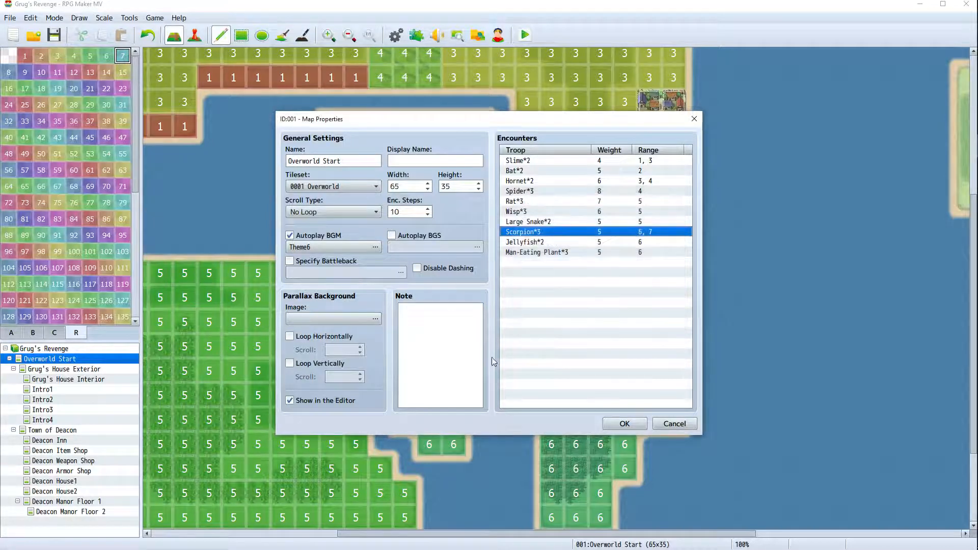
# Set the weight of the Scorpion*3 encounter to 4
pyautogui.doubleClick(598, 235)
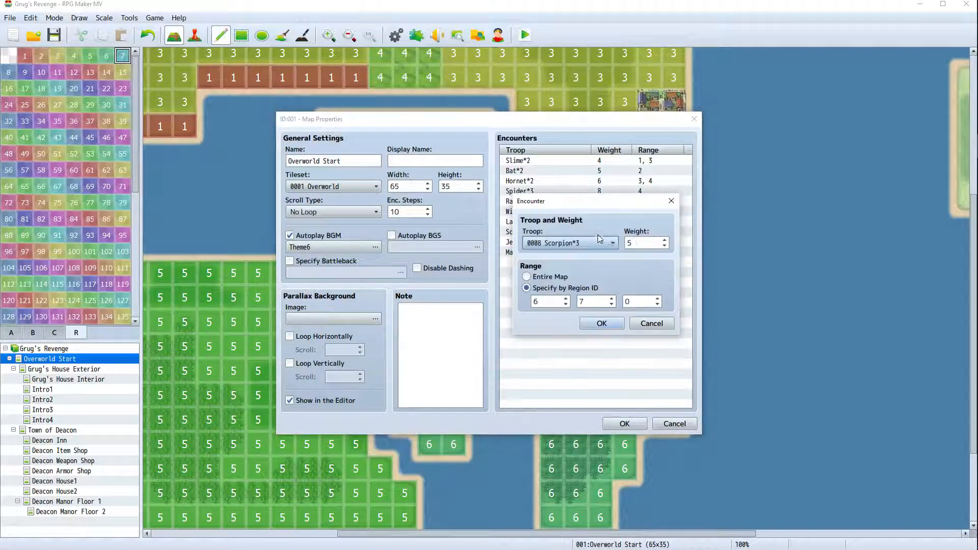
pyautogui.click(664, 247)
pyautogui.click(664, 247)
pyautogui.click(665, 240)
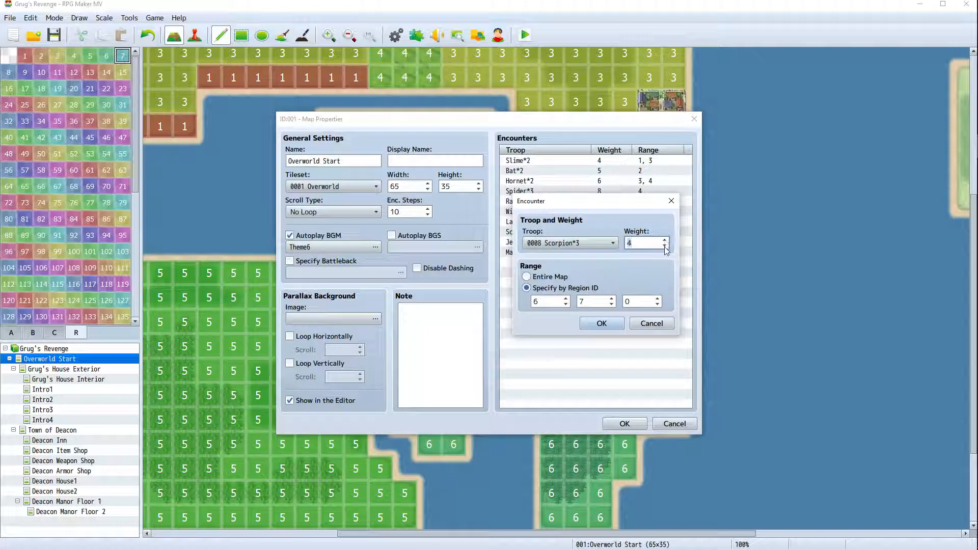
pyautogui.click(665, 246)
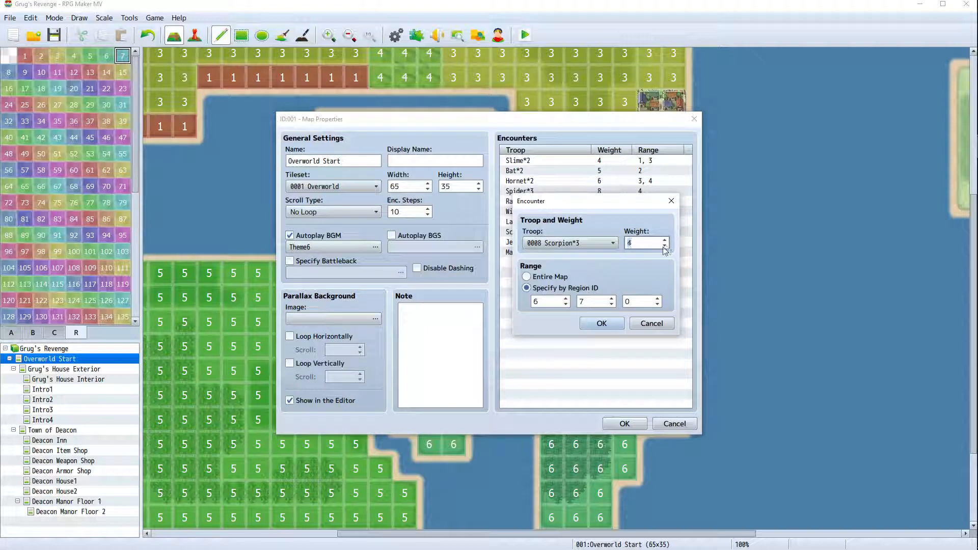
pyautogui.click(602, 323)
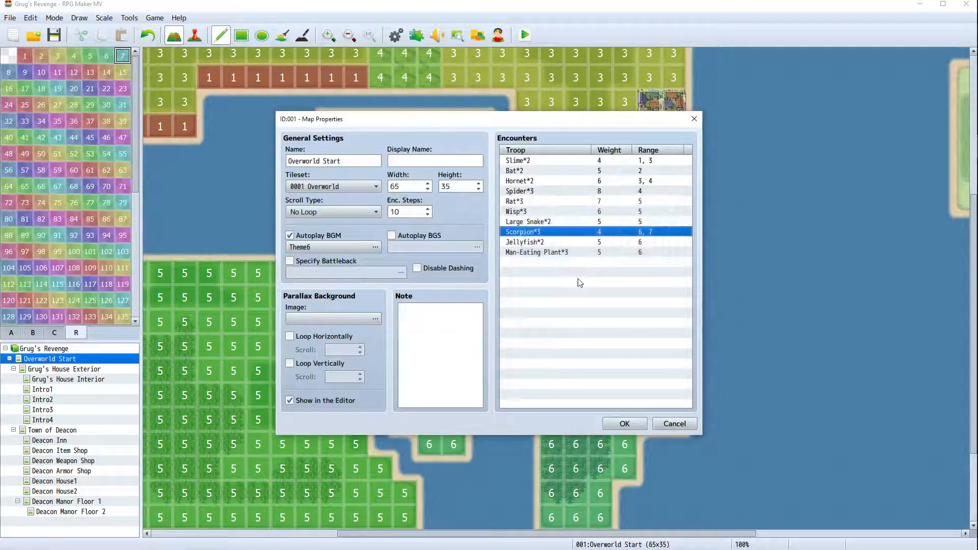
# Set the Jellyfish*2 encounter's weight to 6, check the Man-Eating Plant*3 entry and save the map properties
pyautogui.doubleClick(557, 243)
pyautogui.click(664, 239)
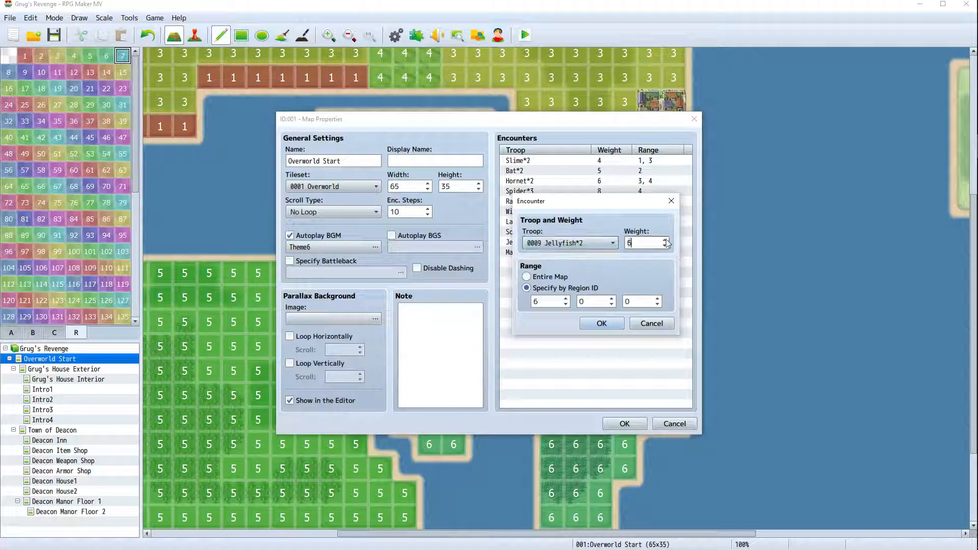
pyautogui.click(665, 239)
pyautogui.click(665, 246)
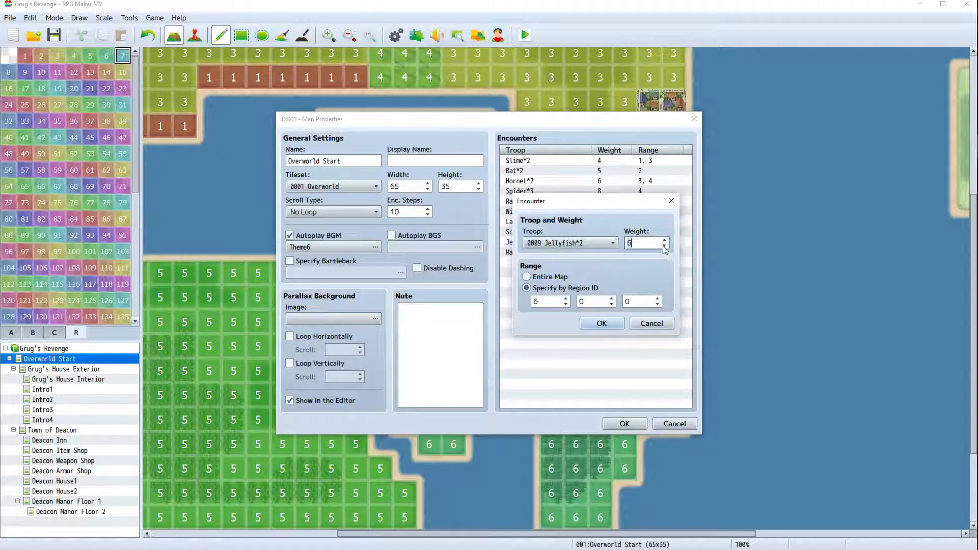
pyautogui.click(611, 317)
pyautogui.doubleClick(589, 254)
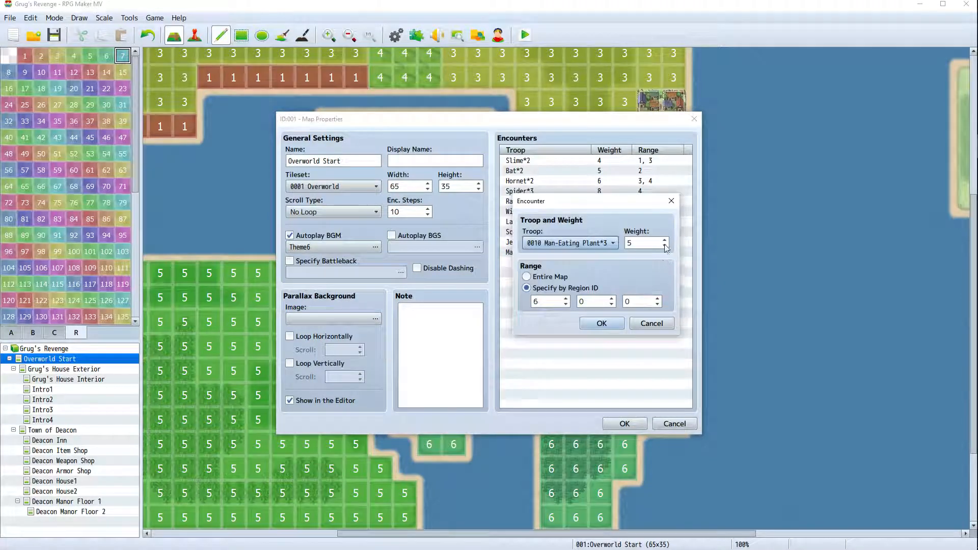
pyautogui.click(602, 323)
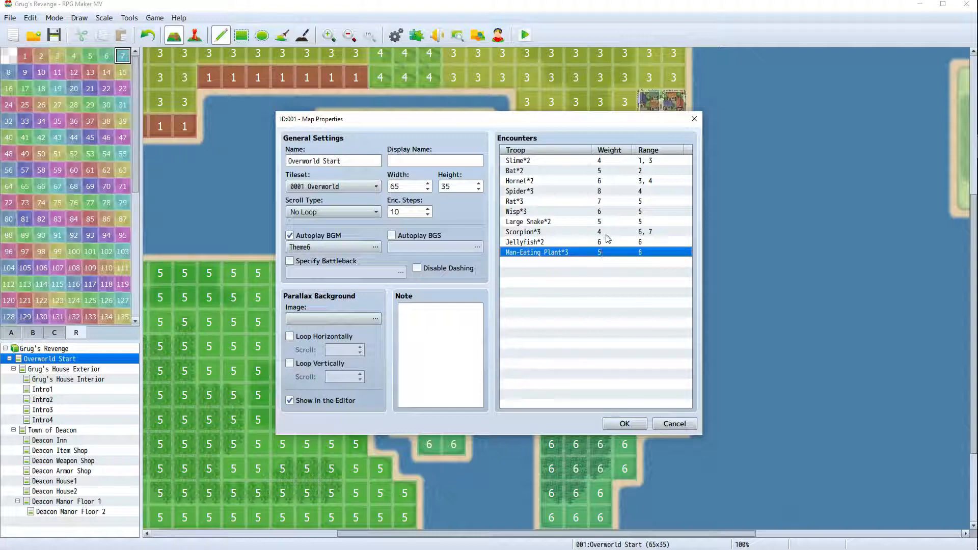
pyautogui.click(634, 425)
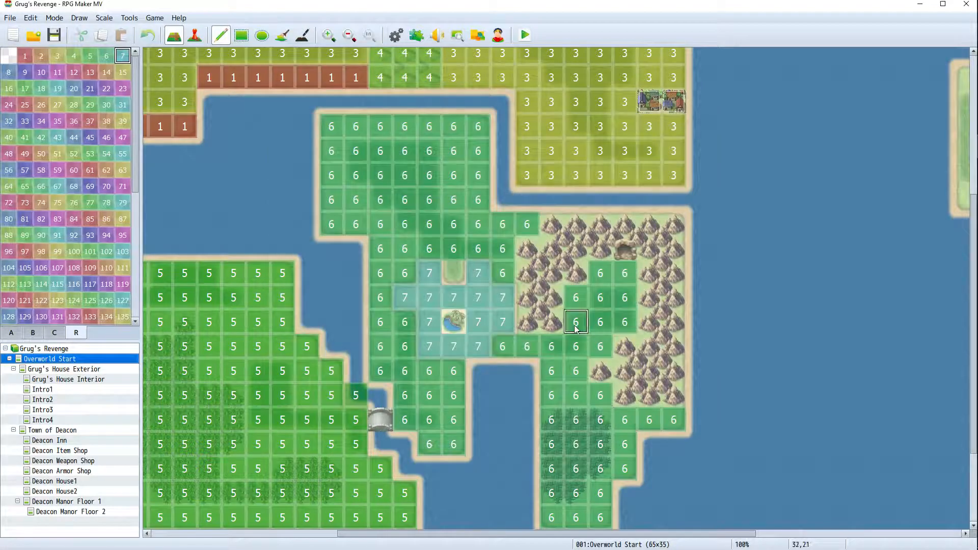
pyautogui.scroll(-2, 383, 351)
pyautogui.scroll(4, 394, 383)
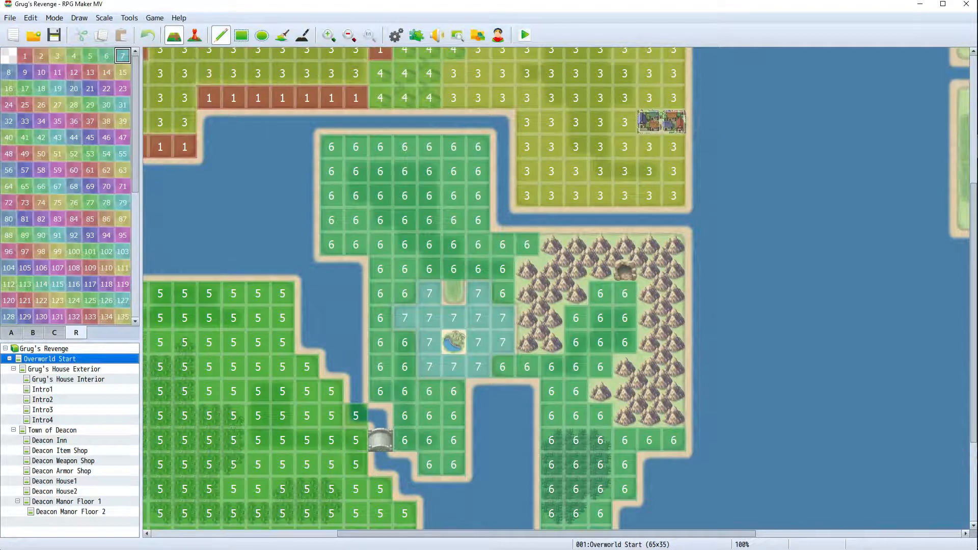
pyautogui.moveTo(504, 534)
pyautogui.mouseDown()
pyautogui.moveTo(406, 535)
pyautogui.moveTo(516, 535)
pyautogui.mouseUp()
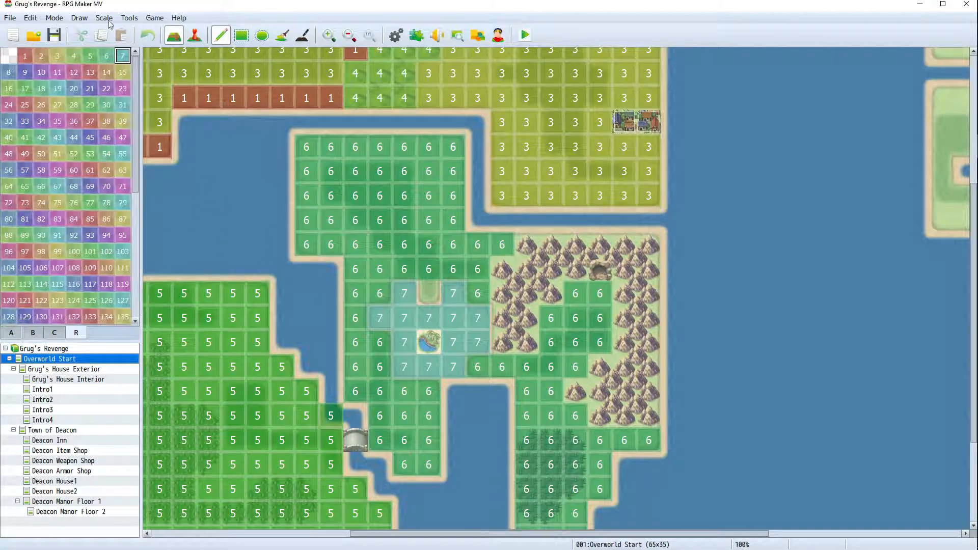
# Open the project database and go to its System settings
pyautogui.click(130, 19)
pyautogui.click(134, 31)
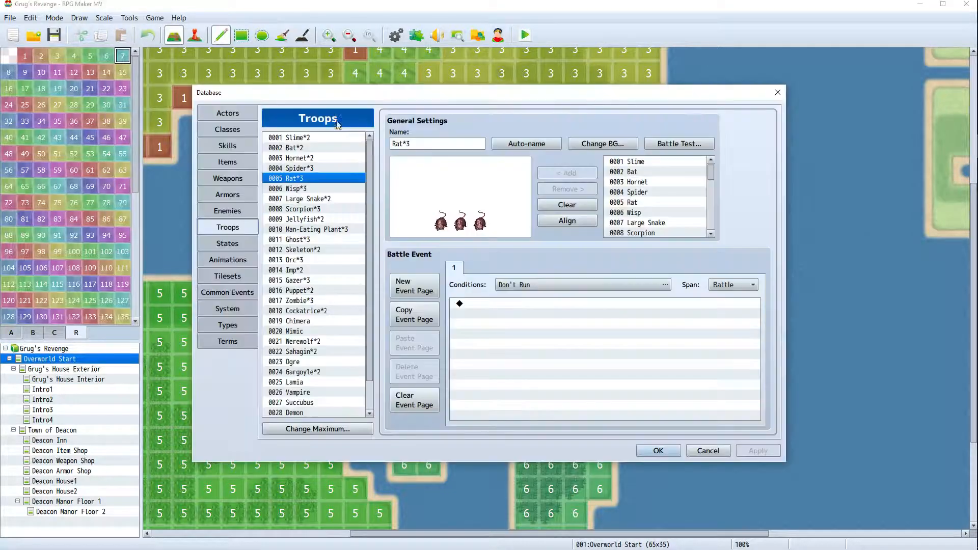
pyautogui.click(236, 327)
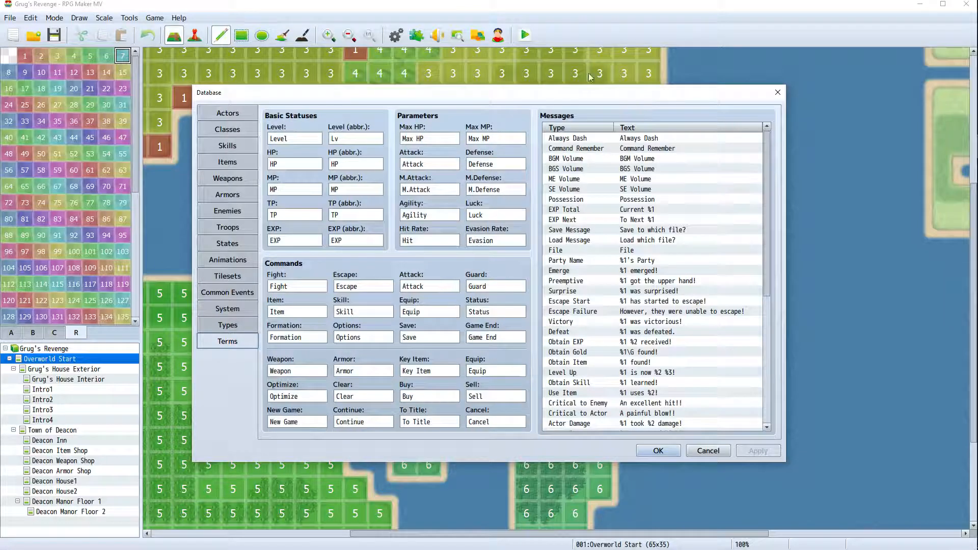
pyautogui.click(227, 309)
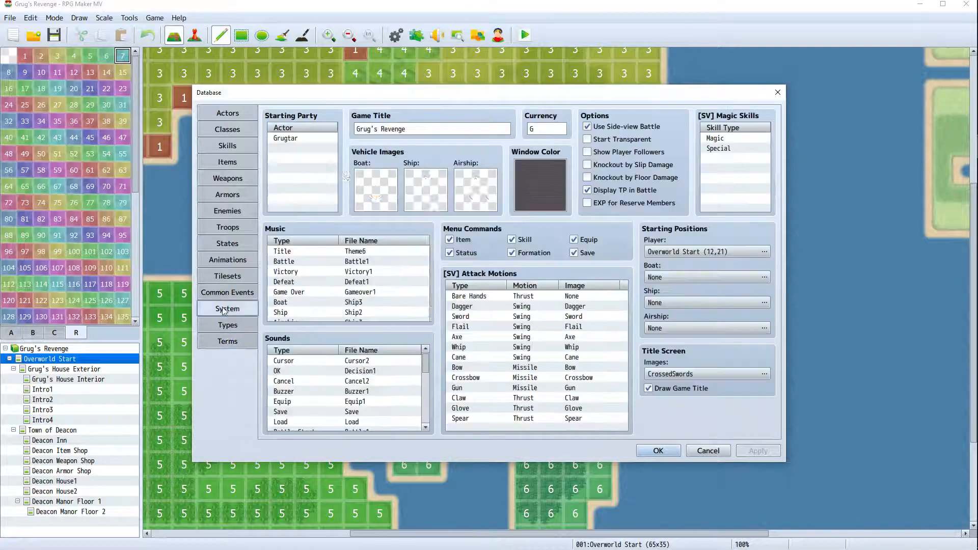
pyautogui.doubleClick(309, 144)
pyautogui.click(308, 158)
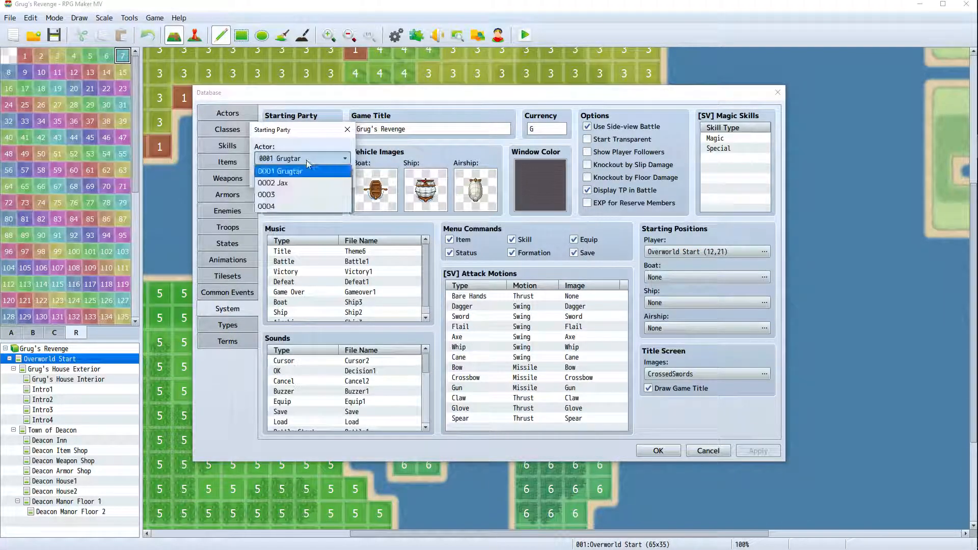
pyautogui.click(347, 131)
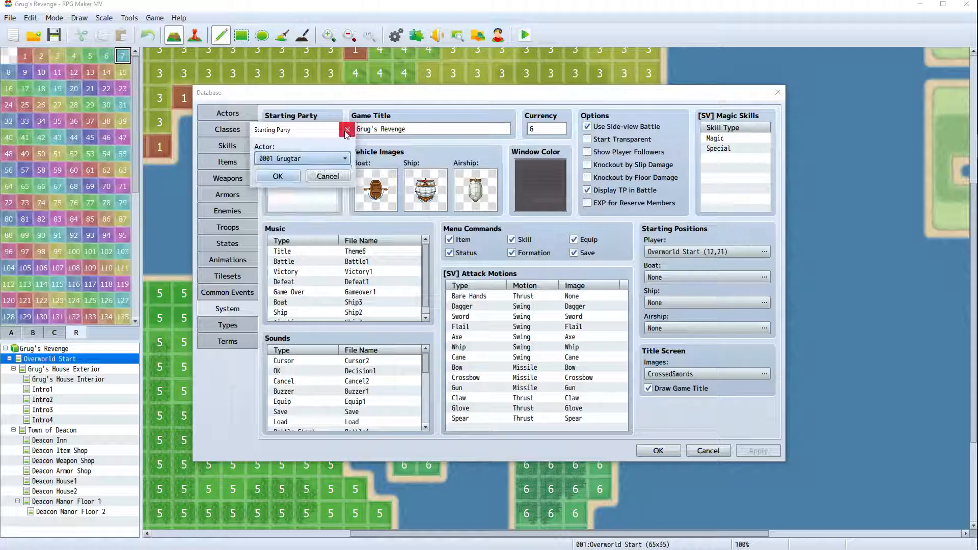
pyautogui.click(347, 131)
# Add actor 0002 Jax to the starting party and save the database
pyautogui.doubleClick(299, 154)
pyautogui.click(304, 160)
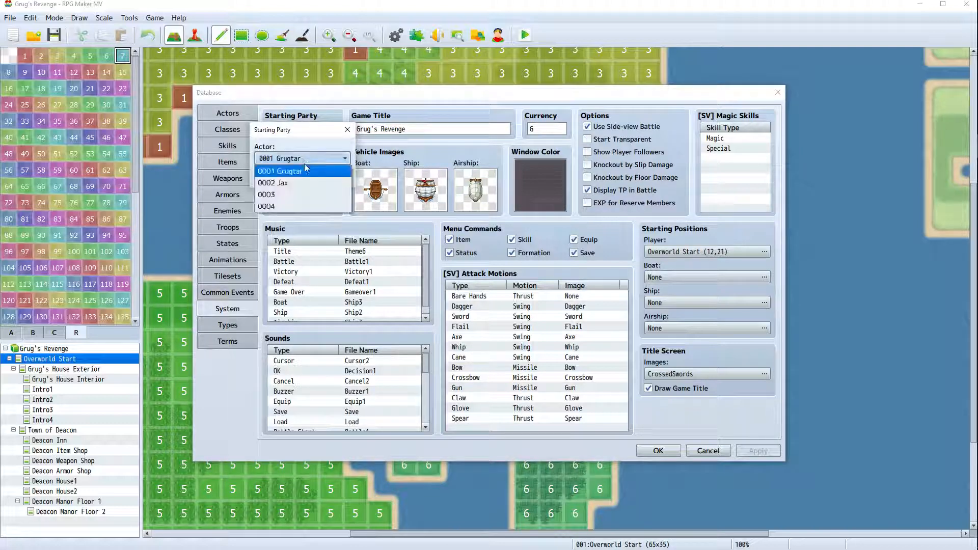
pyautogui.click(300, 182)
pyautogui.click(314, 215)
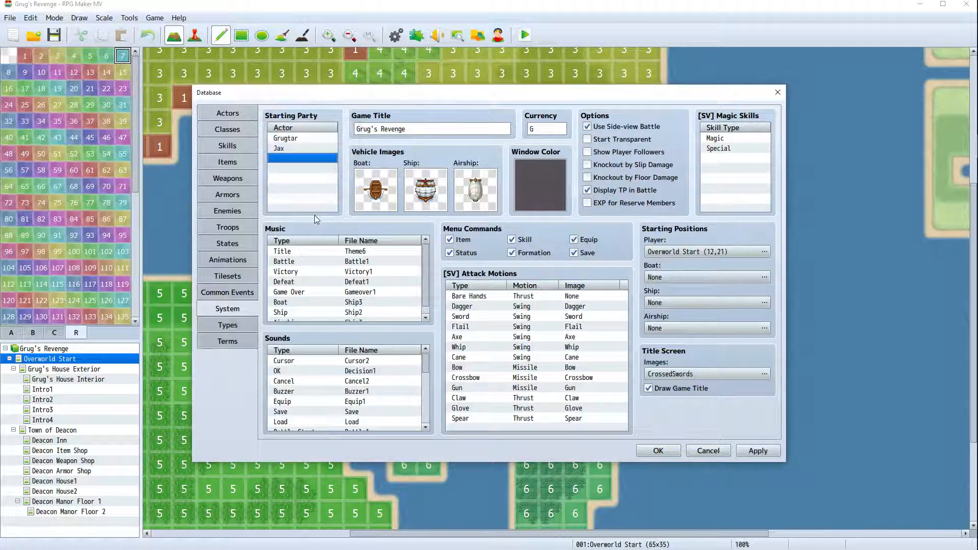
pyautogui.click(307, 148)
pyautogui.rightClick(306, 148)
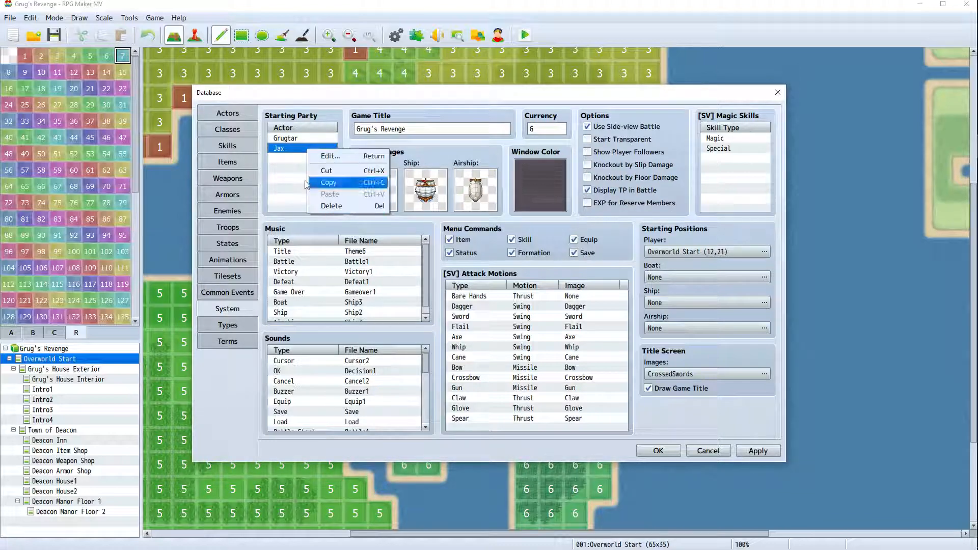
pyautogui.click(297, 156)
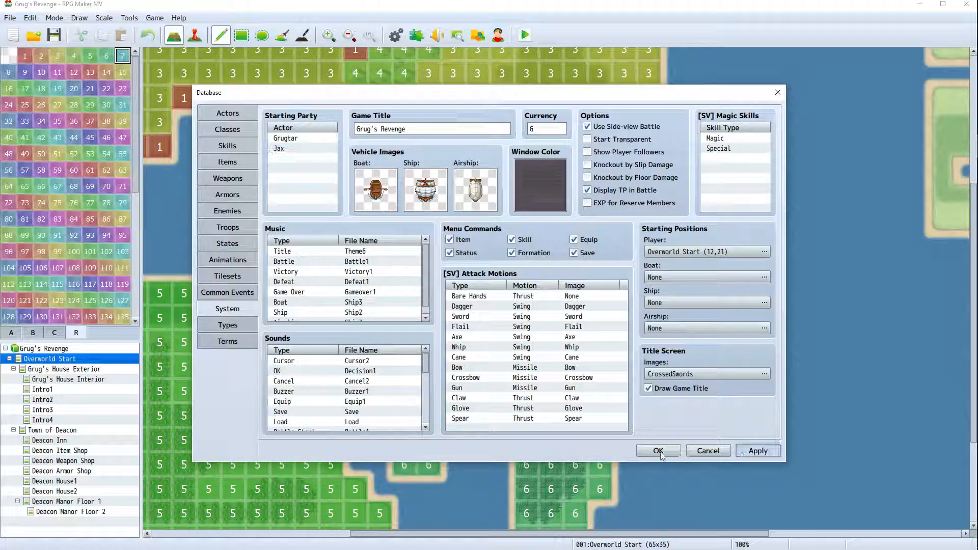
pyautogui.click(658, 450)
# Reopen the project database, set the initial level of actors Grugtar and Jax to 6, and save it
pyautogui.click(130, 18)
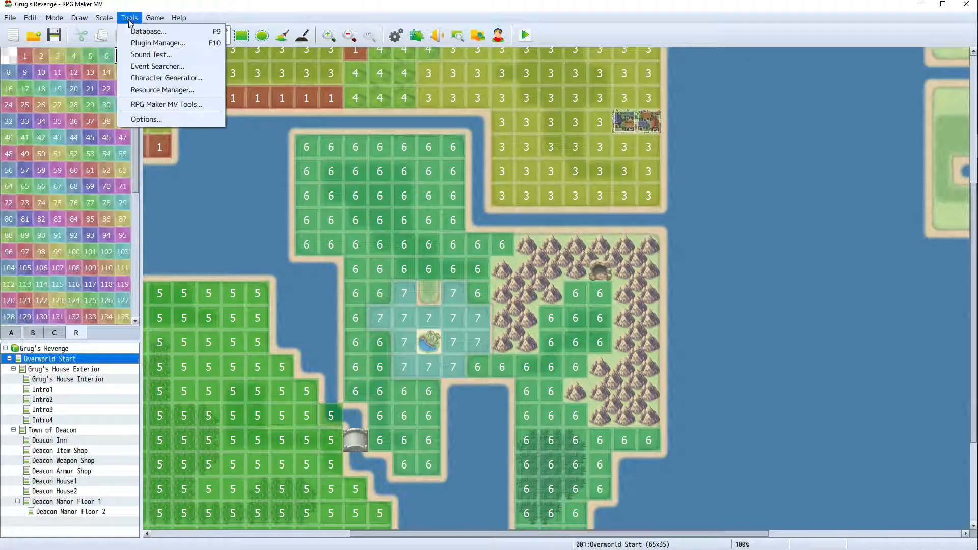
pyautogui.click(128, 26)
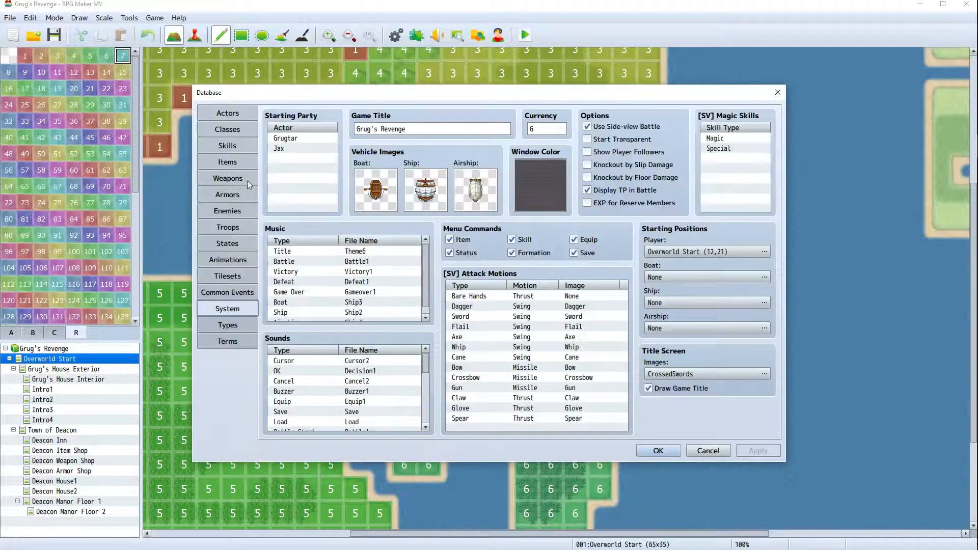
pyautogui.click(227, 115)
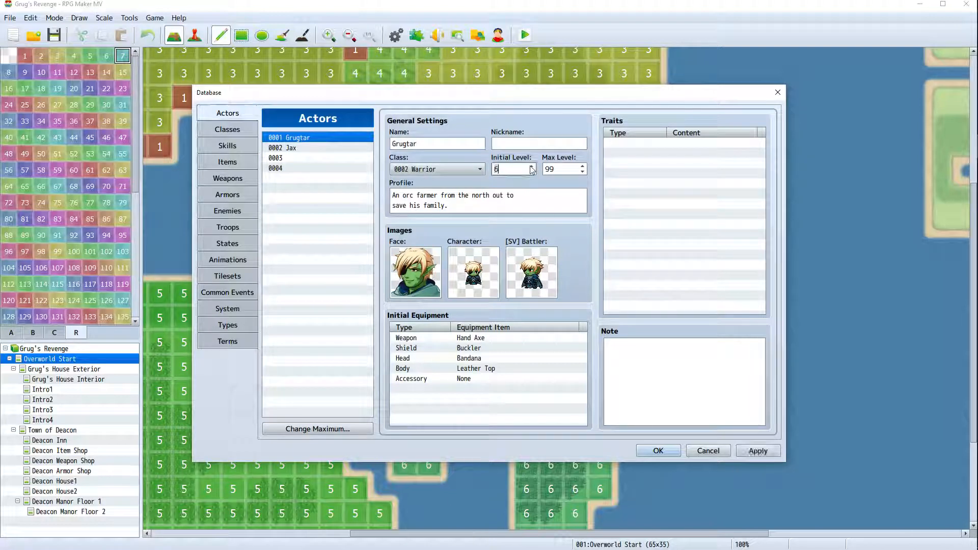
pyautogui.click(293, 148)
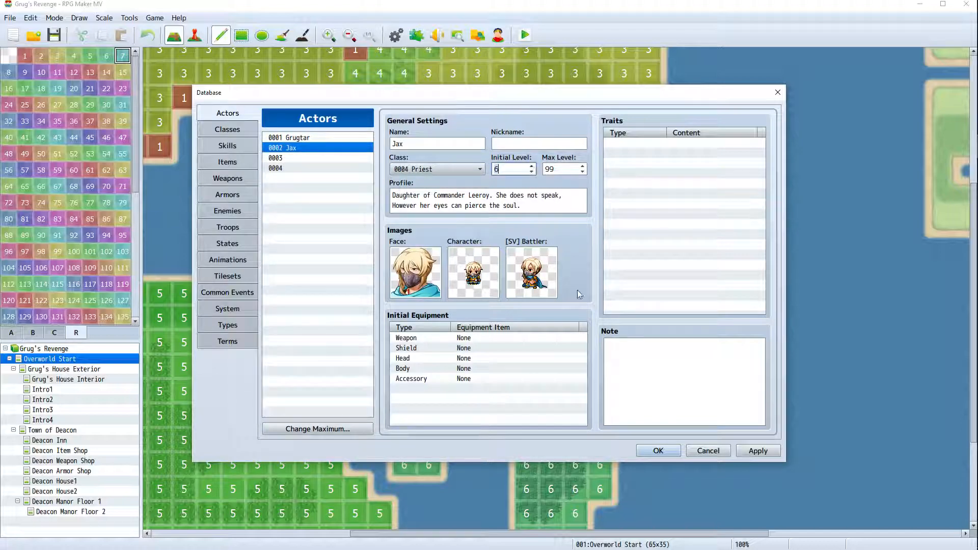
pyautogui.click(678, 450)
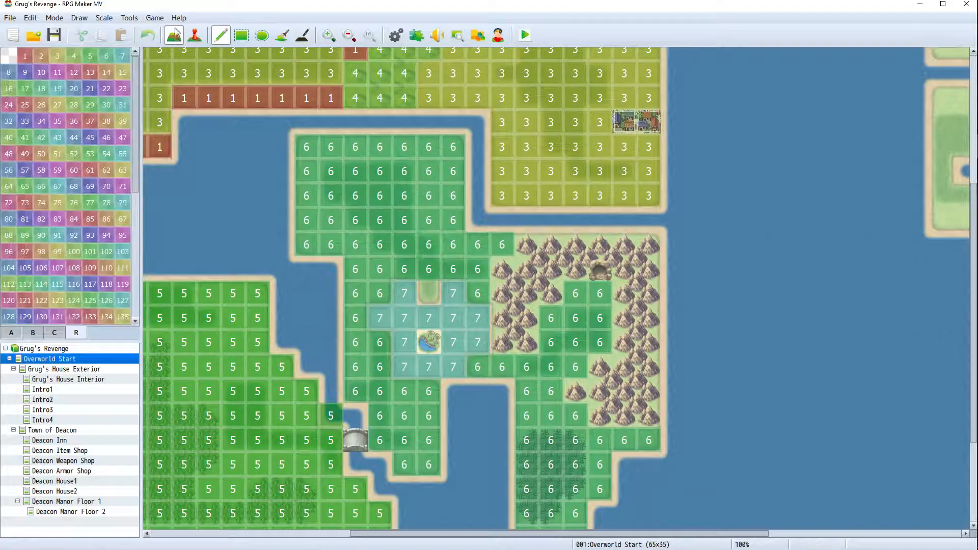
# Switch the Overworld Start map to event editing mode
pyautogui.click(194, 34)
pyautogui.rightClick(425, 242)
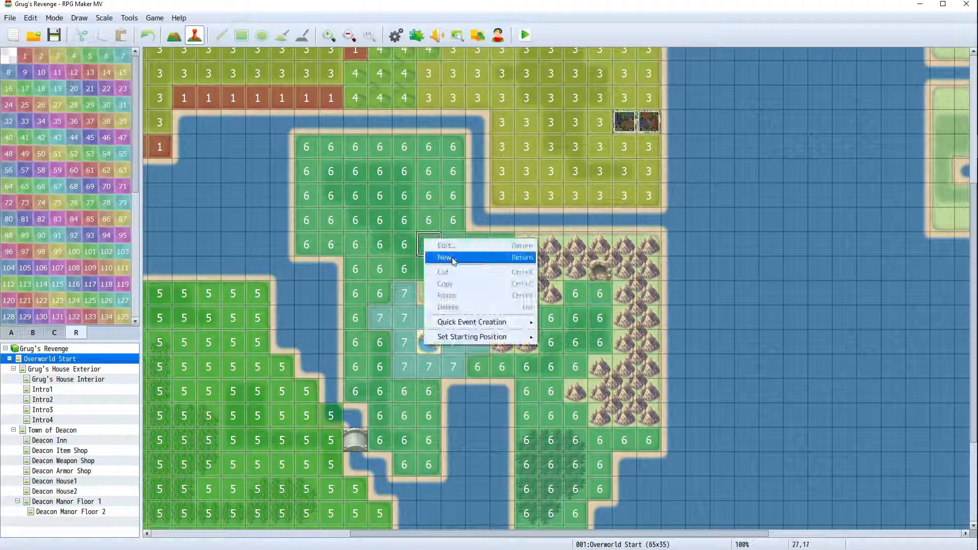
pyautogui.click(446, 260)
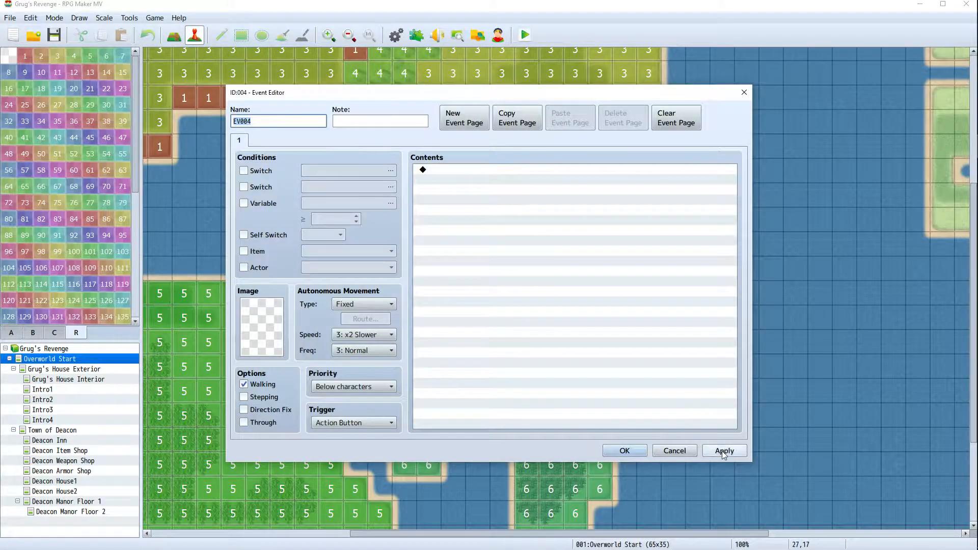
pyautogui.click(674, 450)
# Set the player's starting position to tile 27,17 in the region 6 land of the Overworld Start map
pyautogui.rightClick(426, 243)
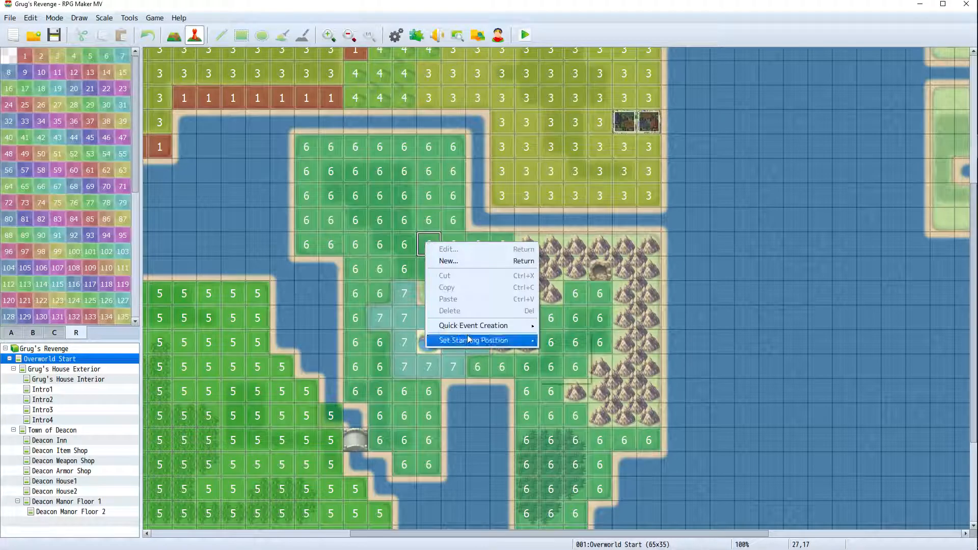
pyautogui.moveTo(469, 340)
pyautogui.click(549, 340)
# Launch a playtest, saving the changes to the game, and start a new game
pyautogui.click(523, 36)
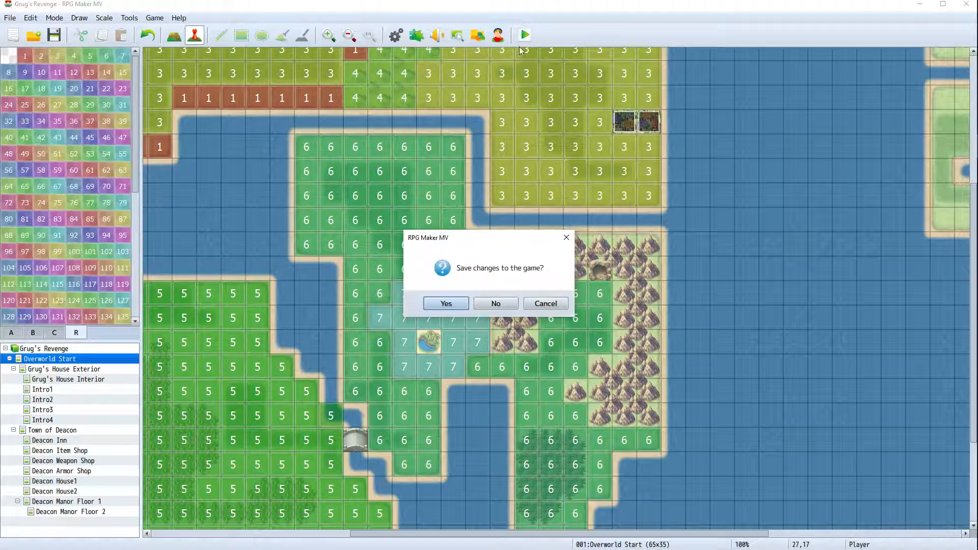
pyautogui.click(446, 302)
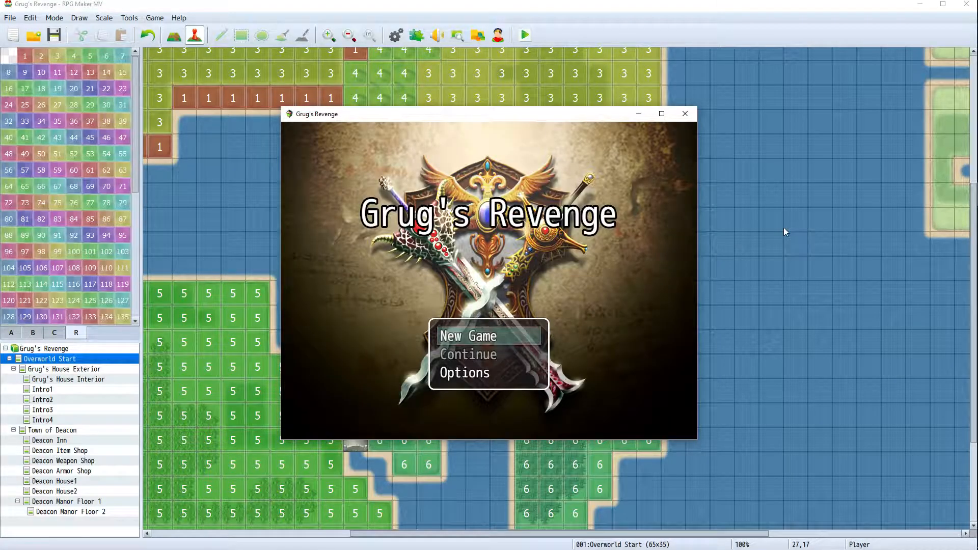
pyautogui.press('Return')
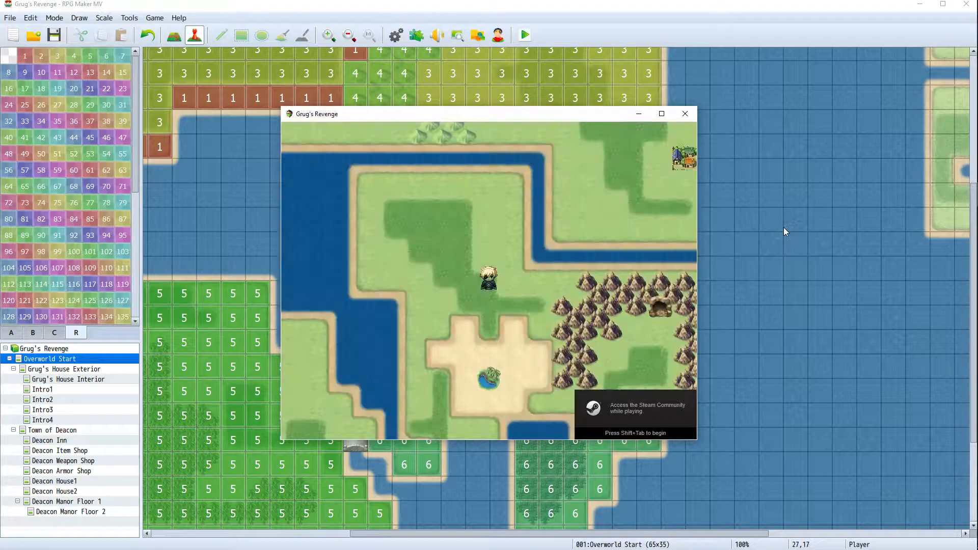
# Walk the player back and forth across the region 6 grassland to trigger a random encounter
pyautogui.press('Down')
pyautogui.press('Down')
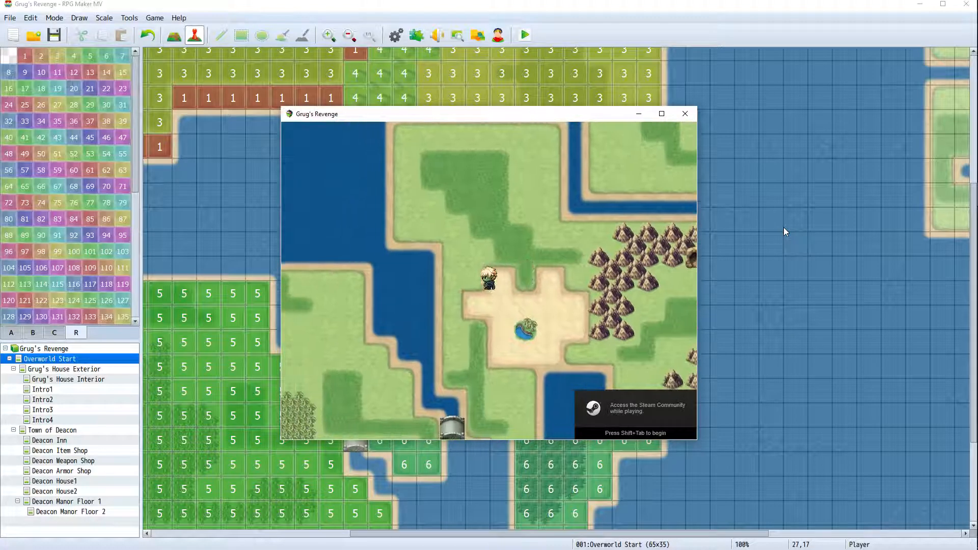
pyautogui.press('Up')
pyautogui.press('Up')
pyautogui.press('Up')
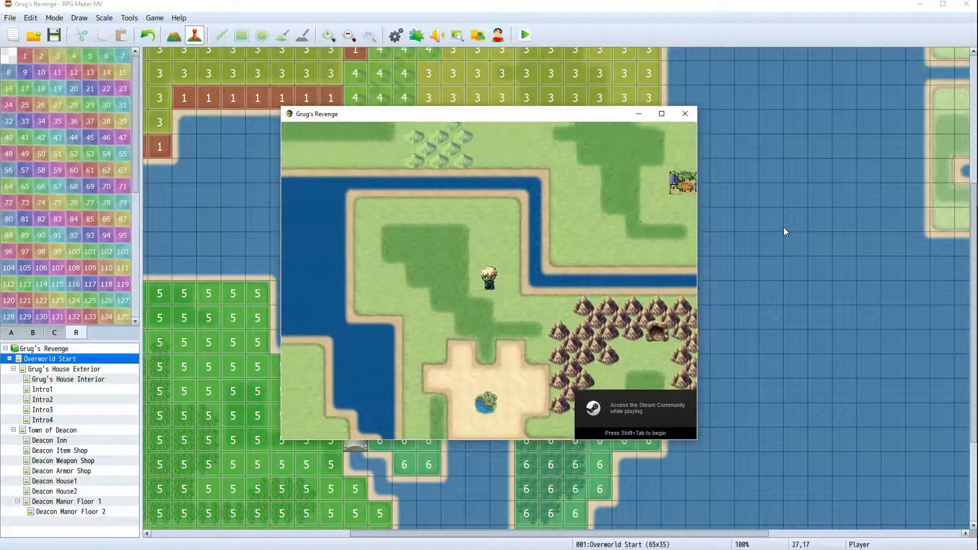
pyautogui.press('Left')
pyautogui.press('Down')
pyautogui.press('Down')
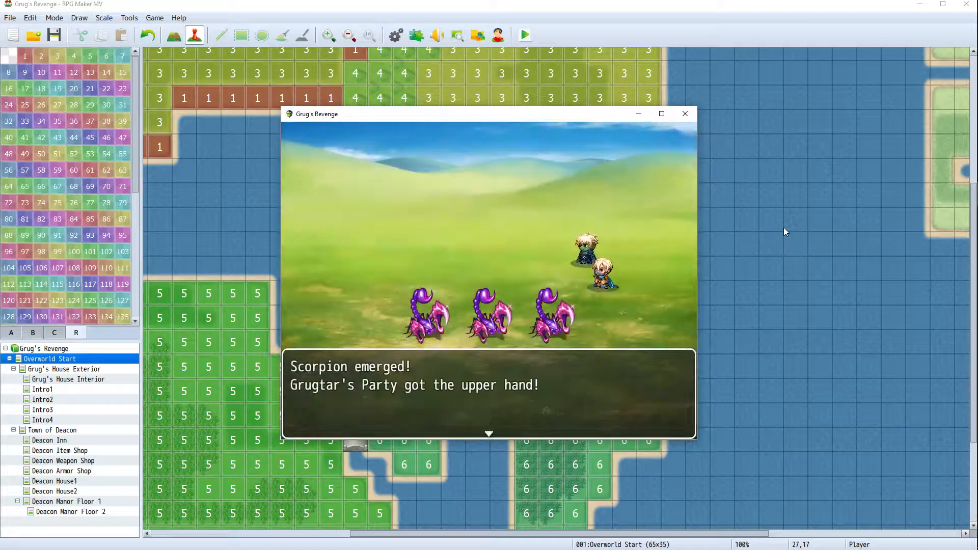
# Have Grugtar and Jax both use a normal attack on Scorpion A for two rounds
pyautogui.press('Return')
pyautogui.press('Return')
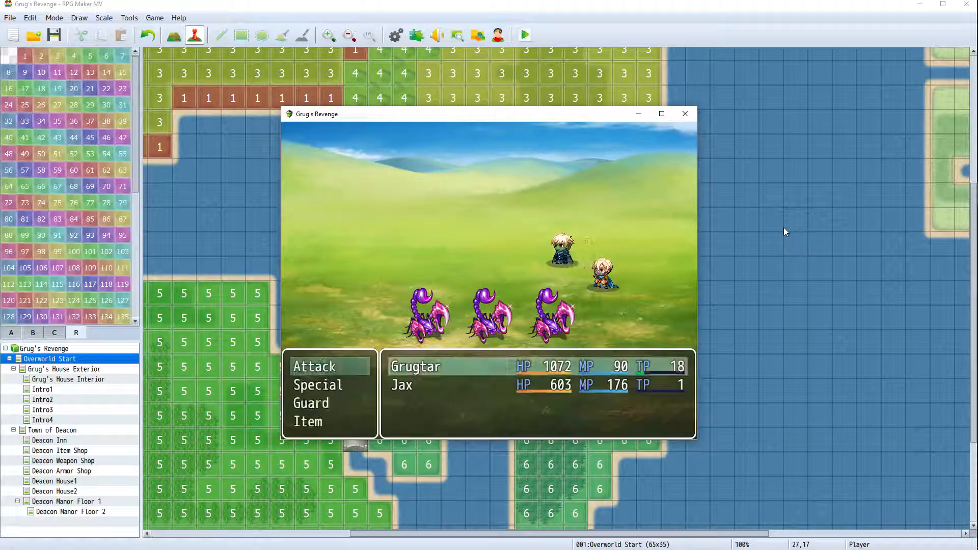
pyautogui.press('Return')
pyautogui.press('Return')
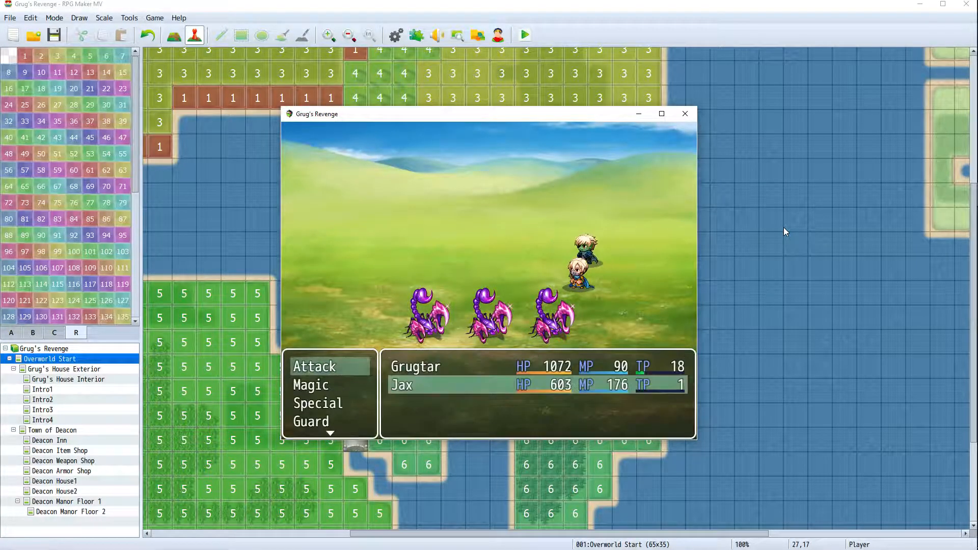
pyautogui.press('Return')
pyautogui.press('Return')
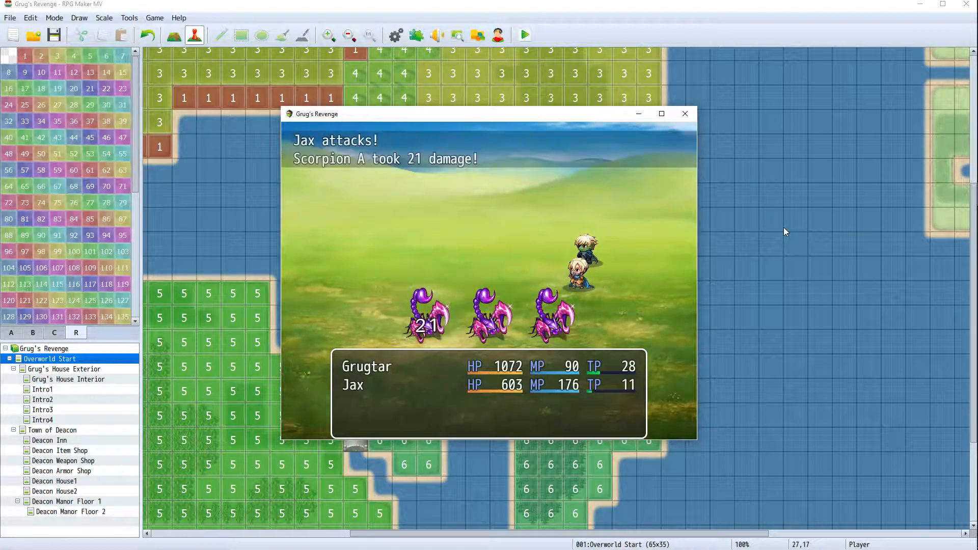
pyautogui.press('Return')
pyautogui.press('Return')
pyautogui.press('Return')
pyautogui.press('Return')
pyautogui.press('Return')
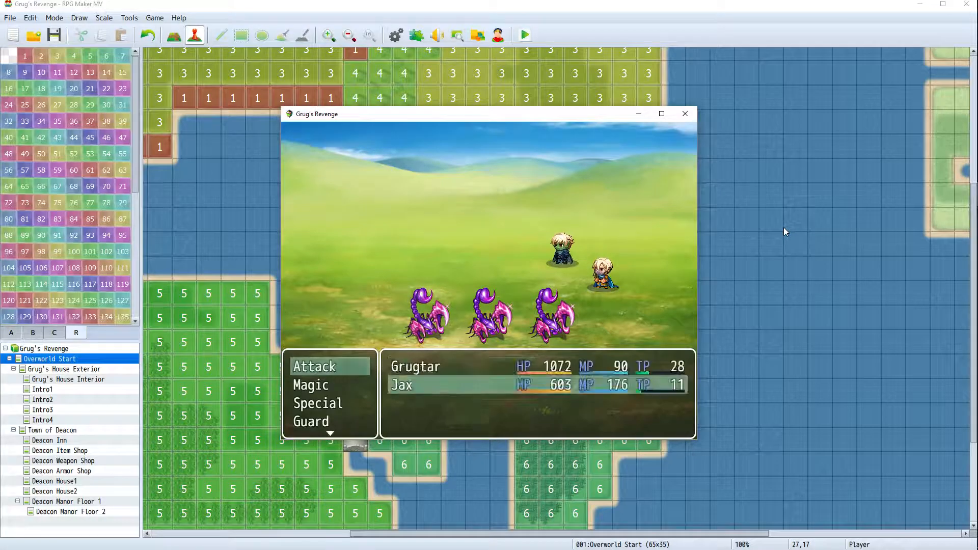
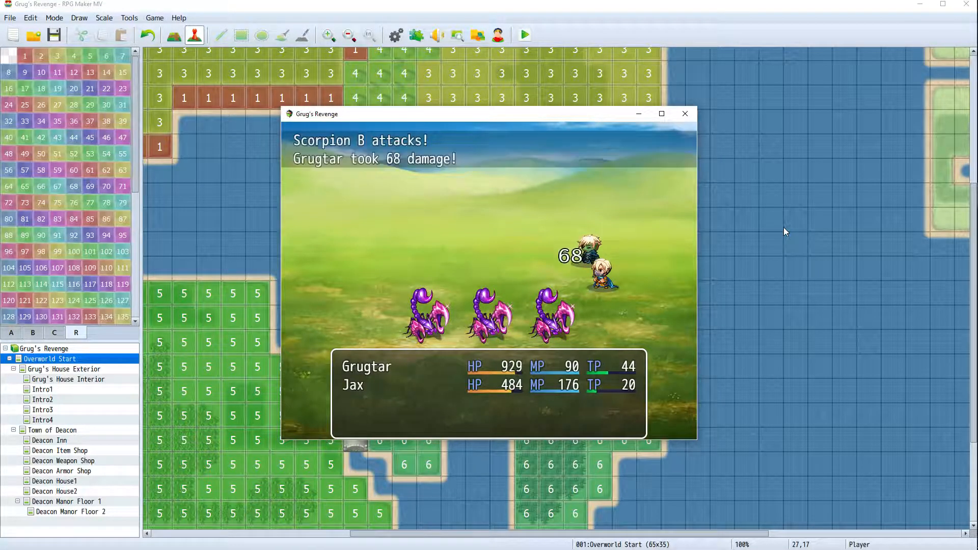
# Continue the fight, compare Grugtar's Sweep Kick and Strong Attack specials, and use Sweep Kick on a Scorpion
pyautogui.press('Return')
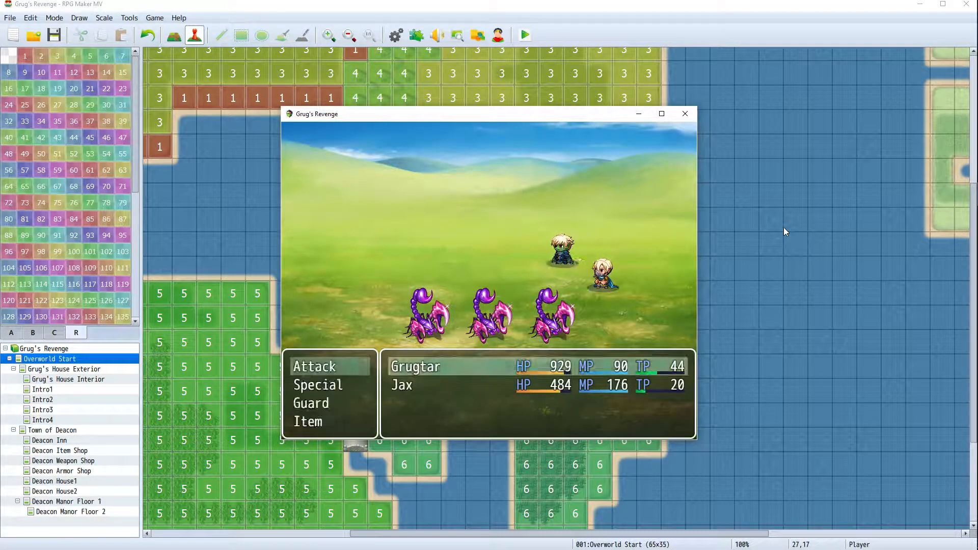
pyautogui.press('Down')
pyautogui.press('Return')
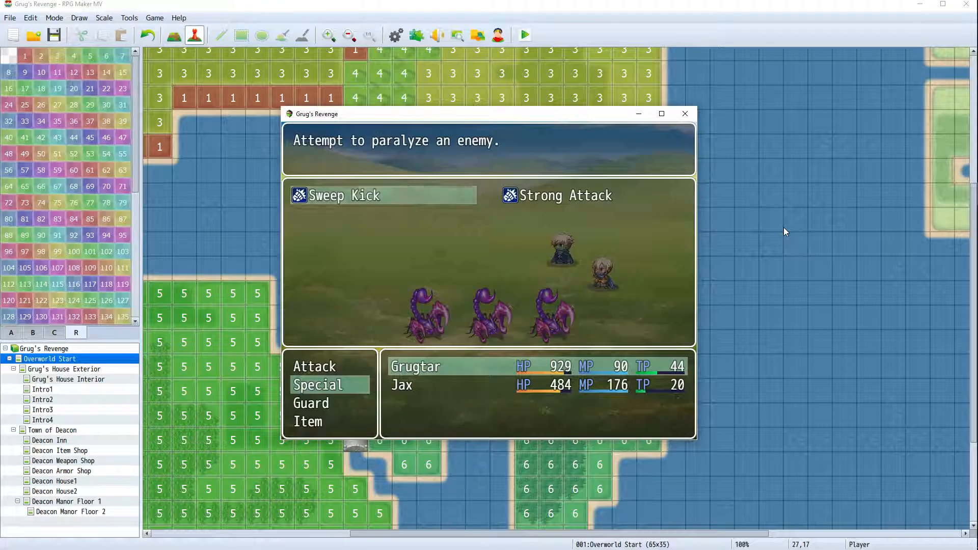
pyautogui.press('Right')
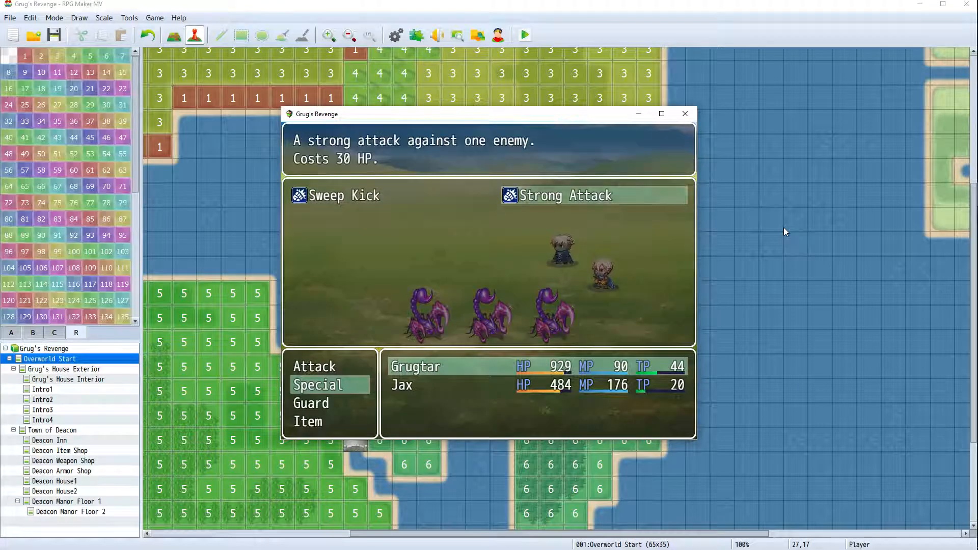
pyautogui.press('Left')
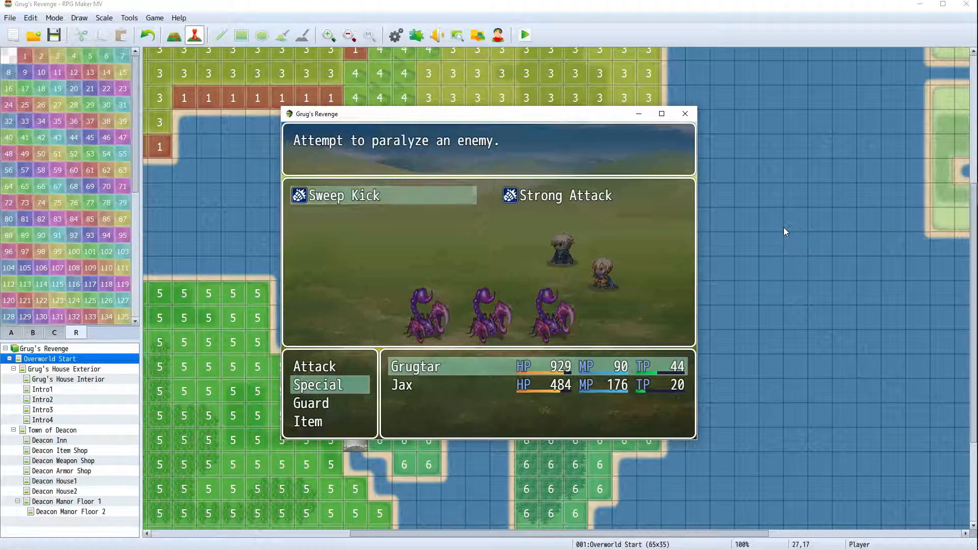
pyautogui.press('Return')
pyautogui.press('Return')
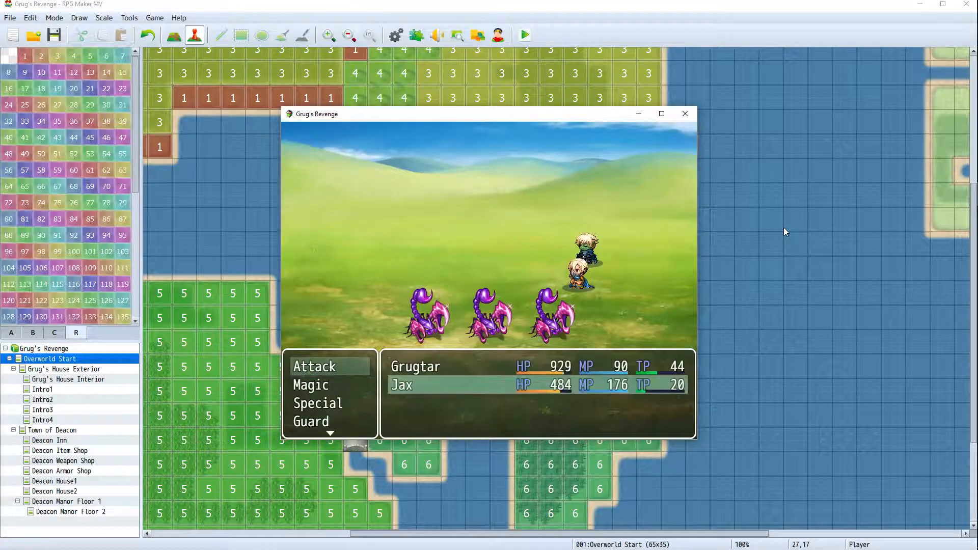
# Check the descriptions of Jax's Heal and Cure spells, then back out and choose a normal attack for Jax instead
pyautogui.press('Down')
pyautogui.press('Return')
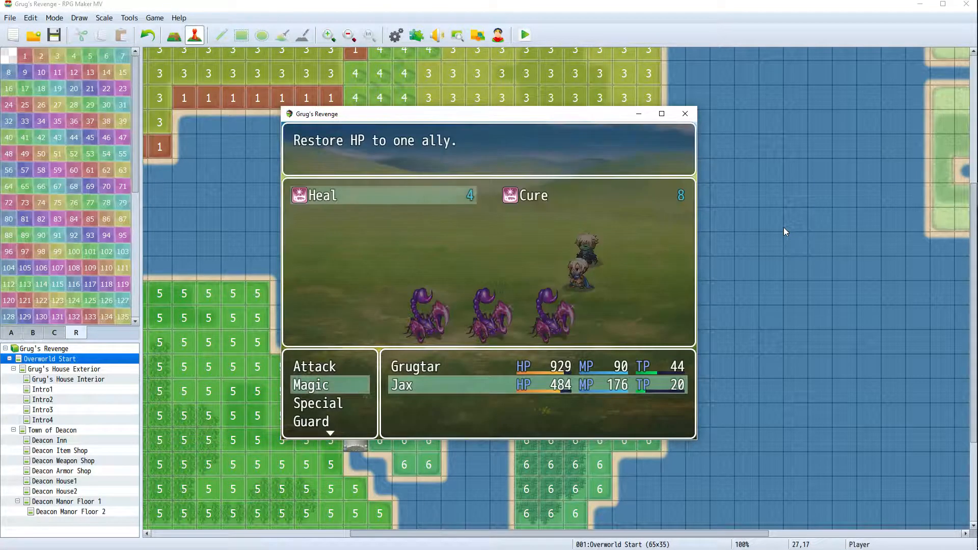
pyautogui.press('Right')
pyautogui.press('Left')
pyautogui.press('Right')
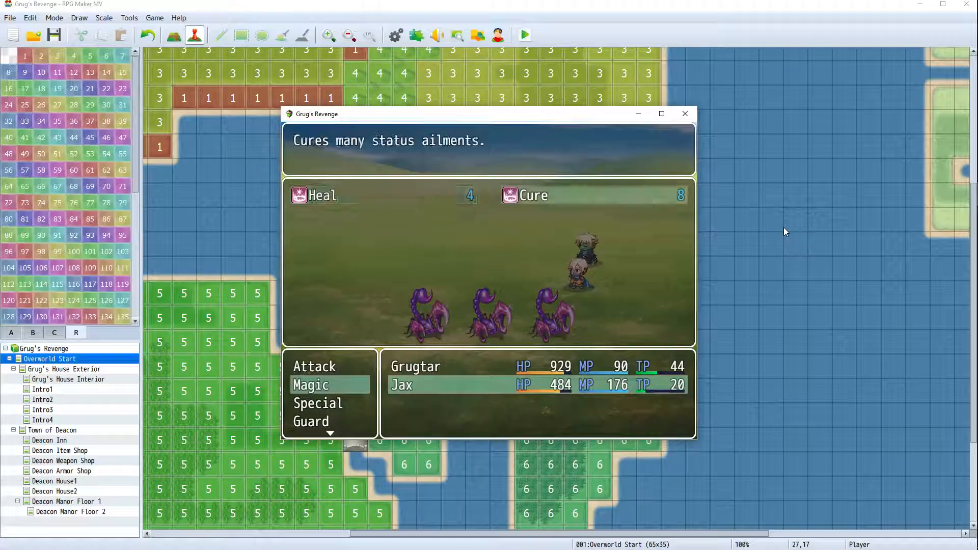
pyautogui.press('Left')
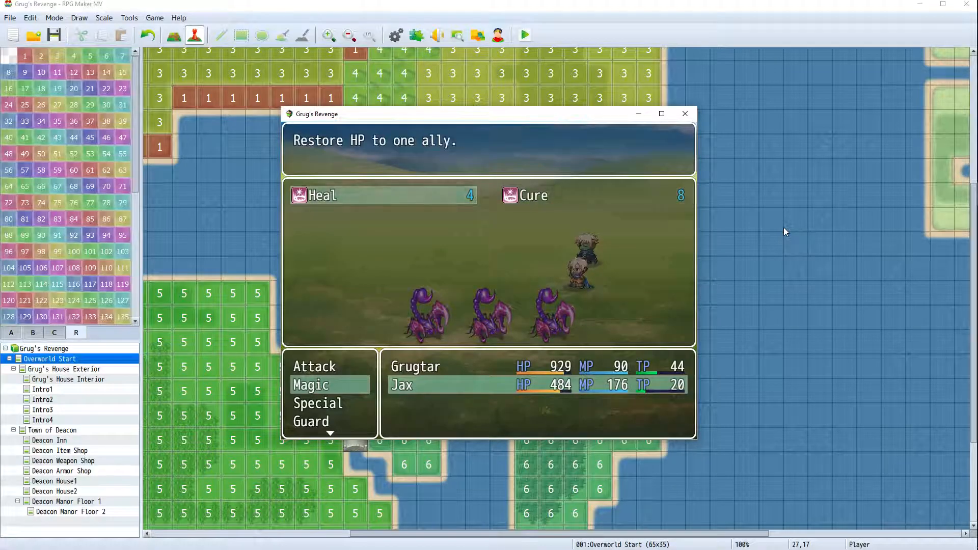
pyautogui.press('Escape')
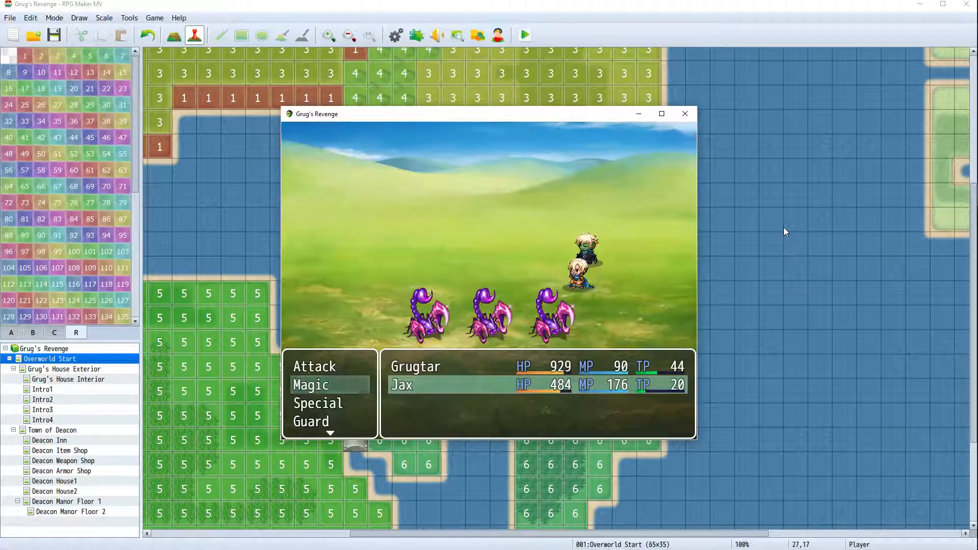
pyautogui.press('Up')
pyautogui.press('Return')
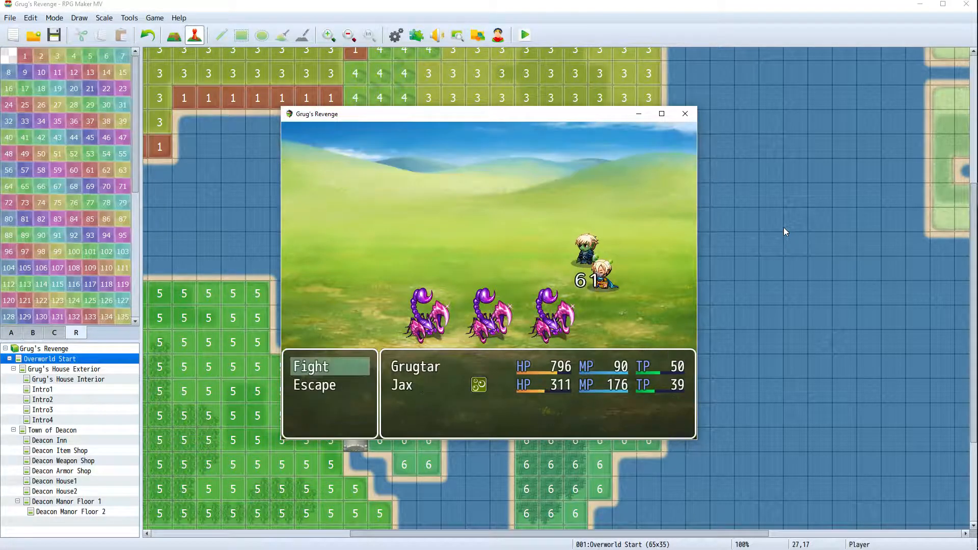
# Keep fighting the Scorpions for three more rounds with normal attacks from both Grugtar and Jax
pyautogui.press('Return')
pyautogui.press('Return')
pyautogui.press('Return')
pyautogui.press('Return')
pyautogui.press('Return')
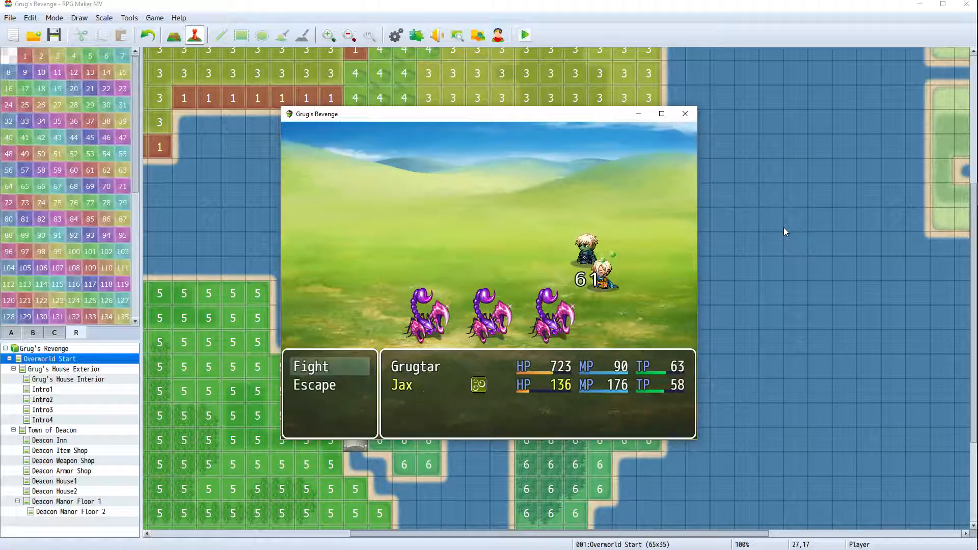
pyautogui.press('Return')
pyautogui.press('Return')
pyautogui.press('Return')
pyautogui.press('Return')
pyautogui.press('Return')
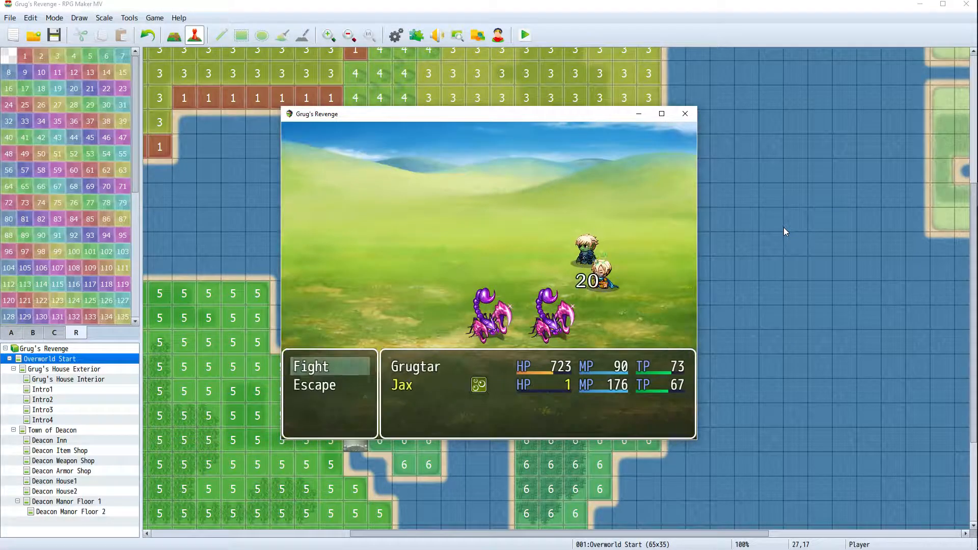
pyautogui.press('Return')
pyautogui.press('Return')
pyautogui.press('Return')
pyautogui.press('Return')
pyautogui.press('Return')
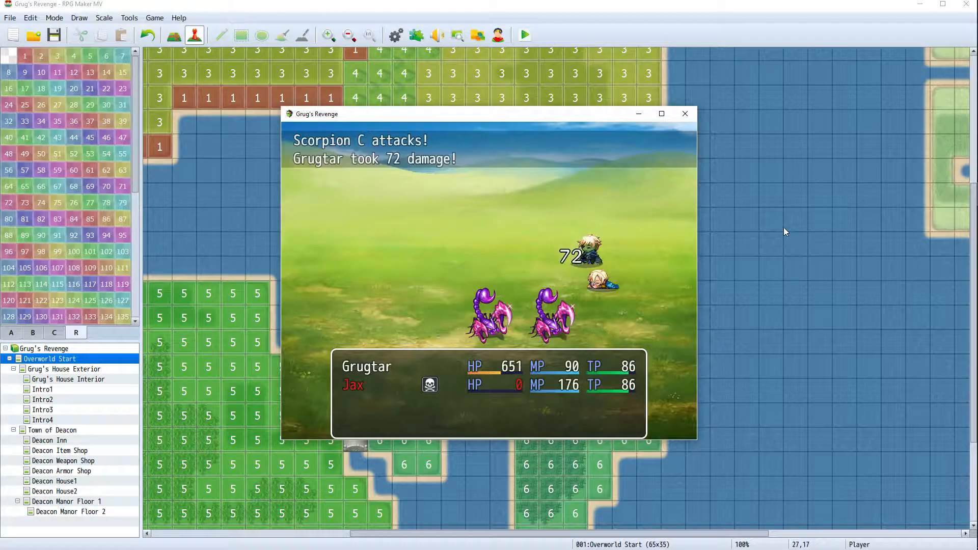
# Continue the battle with Grugtar alone, using a normal attack on the remaining Scorpions for three rounds
pyautogui.press('Return')
pyautogui.press('Return')
pyautogui.press('Return')
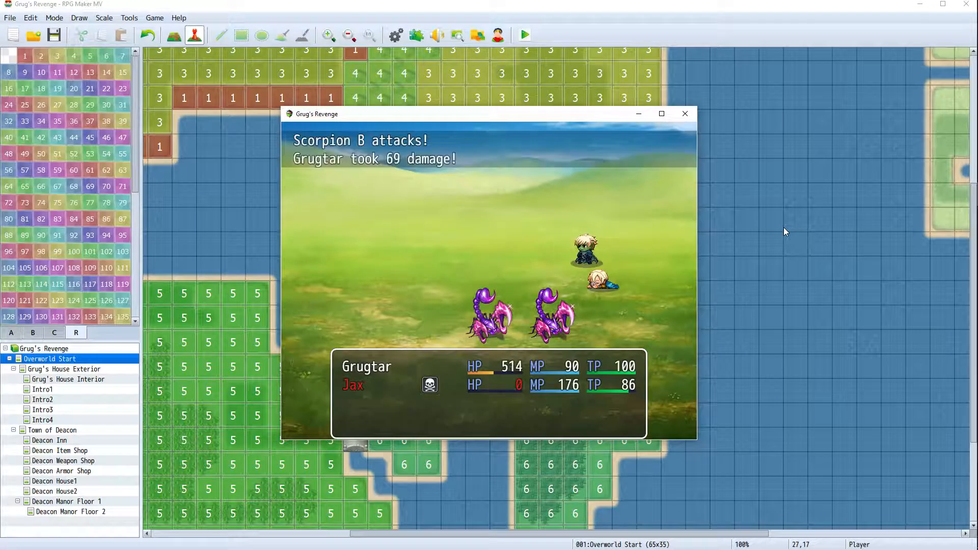
pyautogui.press('Return')
pyautogui.press('Return')
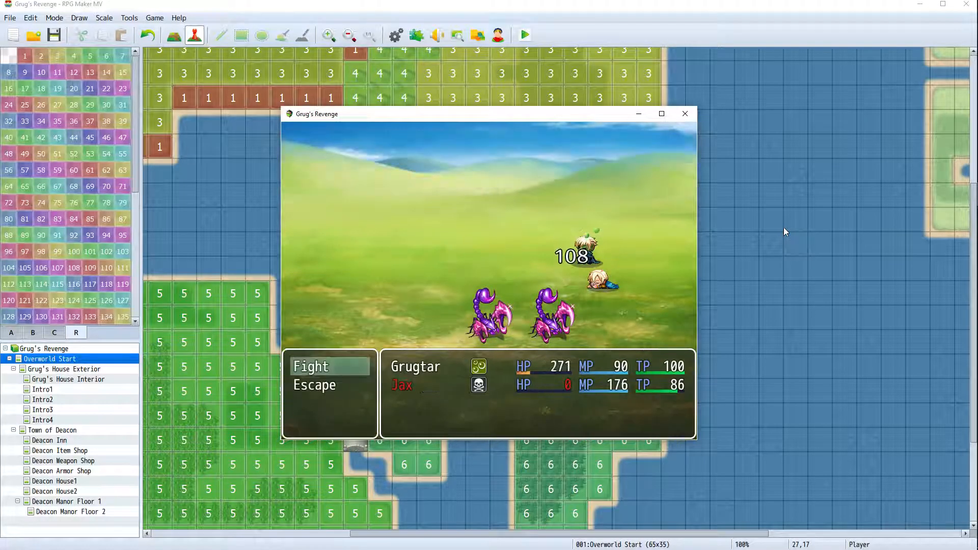
pyautogui.press('Return')
pyautogui.press('Return')
pyautogui.press('Return')
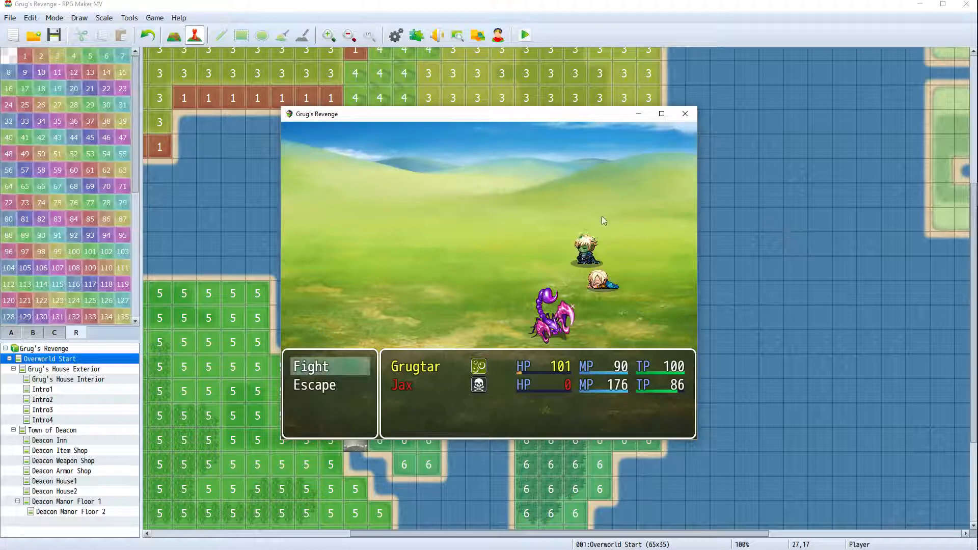
# End the playtest and survey the Overworld Start map, from the eastern continent back to the painted encounter regions around the oasis
pyautogui.click(685, 114)
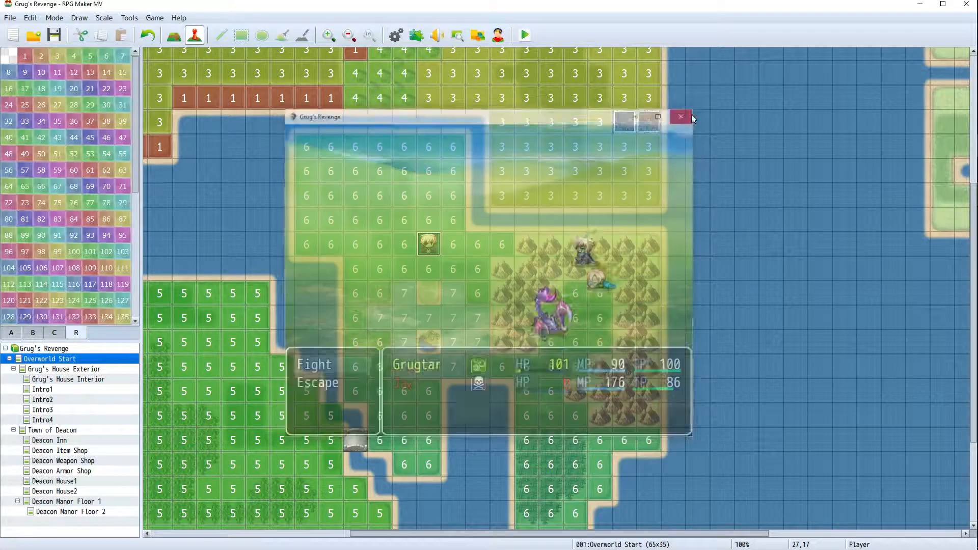
pyautogui.scroll(-4, 559, 355)
pyautogui.scroll(9, 559, 355)
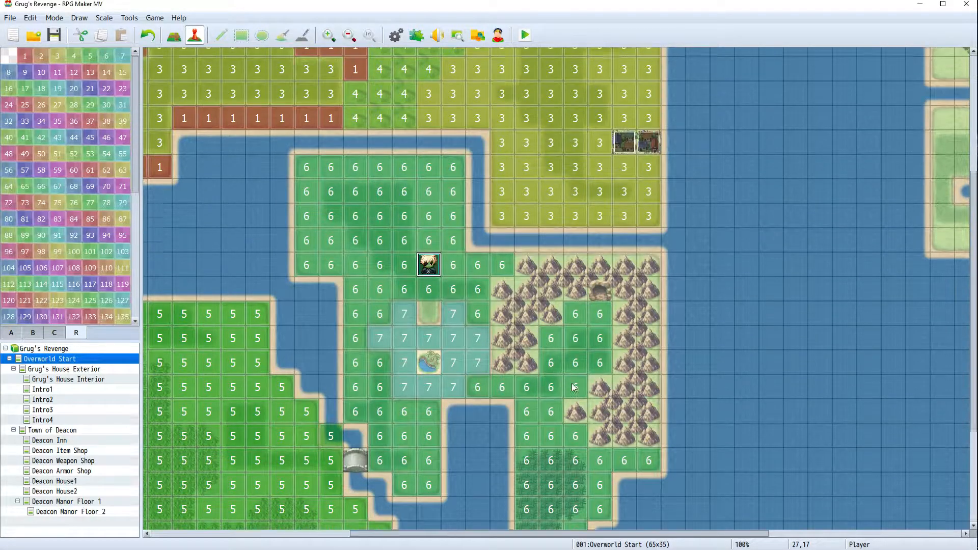
pyautogui.moveTo(603, 535); pyautogui.dragTo(751, 533)
pyautogui.scroll(5, 657, 406)
pyautogui.scroll(3, 657, 408)
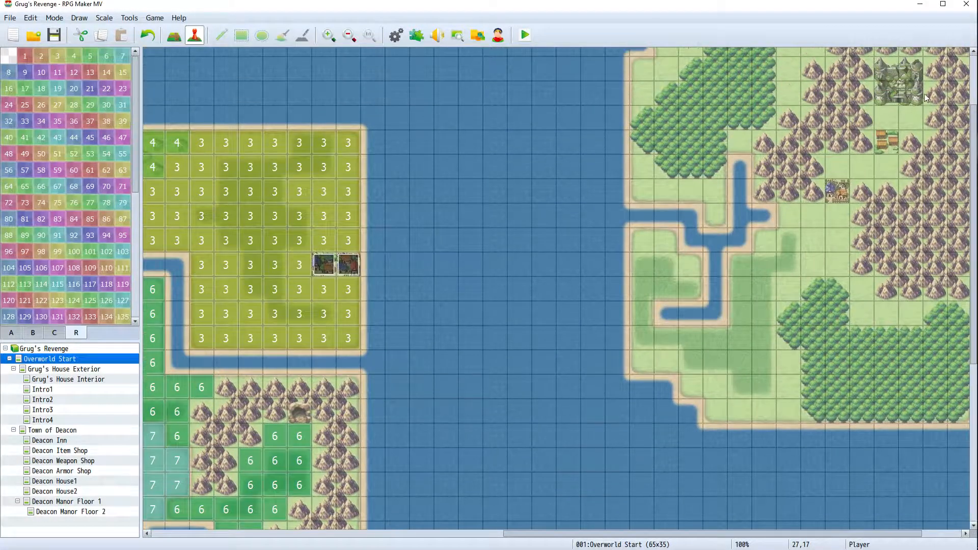
pyautogui.scroll(-2, 582, 481)
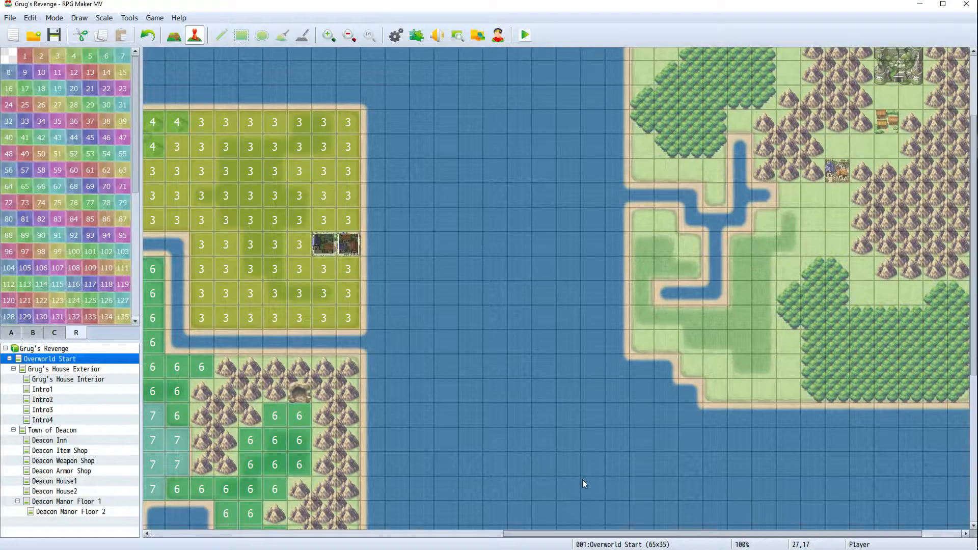
pyautogui.moveTo(683, 534); pyautogui.dragTo(507, 533)
pyautogui.scroll(-3, 541, 442)
pyautogui.scroll(-3, 479, 362)
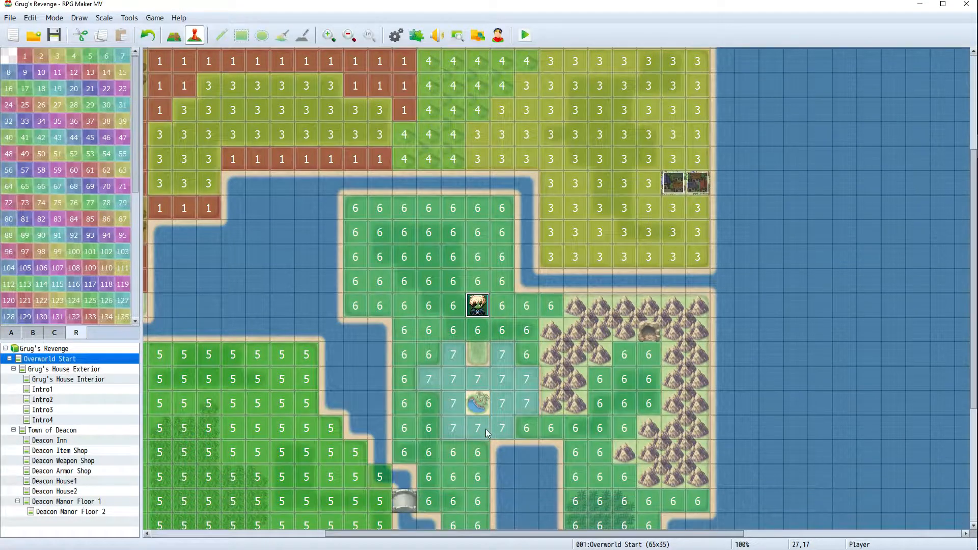
pyautogui.scroll(-3, 492, 375)
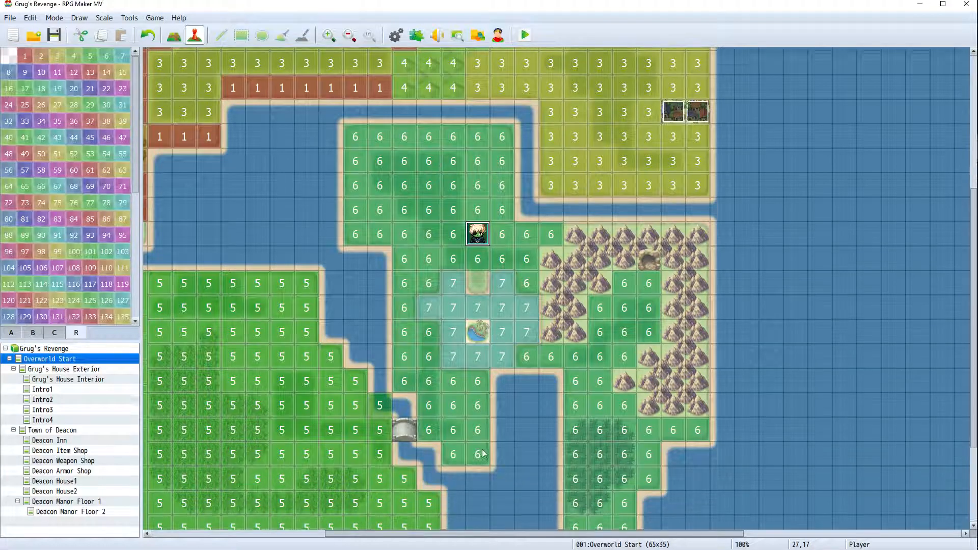
# Erase the stray row of region 5 IDs from the water along the grassland's southern coast, then return to event editing
pyautogui.moveTo(567, 534); pyautogui.dragTo(467, 533)
pyautogui.scroll(-2, 351, 342)
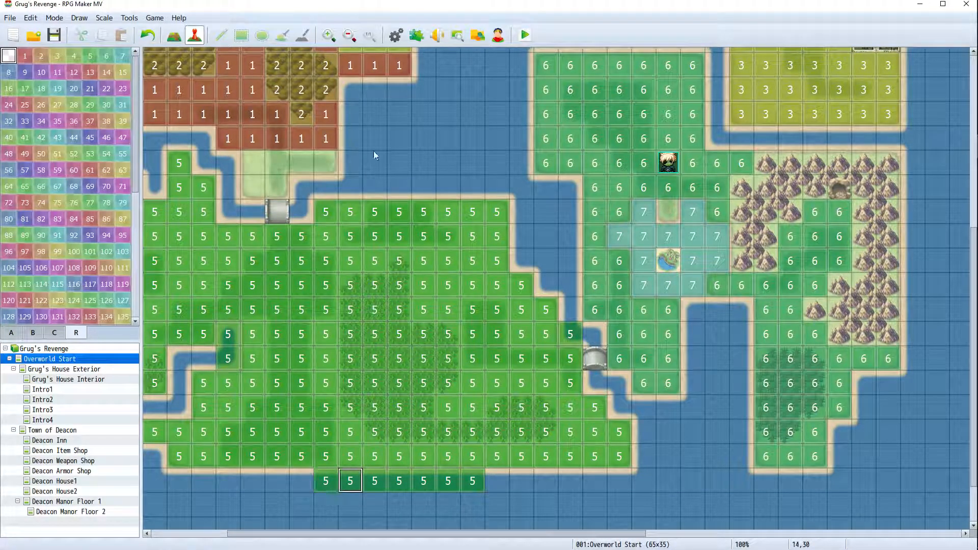
pyautogui.click(176, 36)
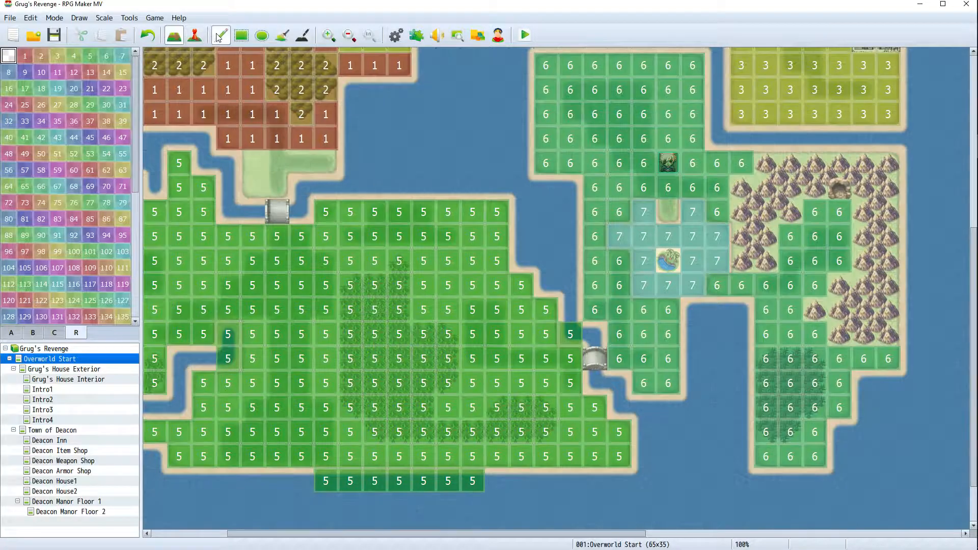
pyautogui.moveTo(372, 481); pyautogui.dragTo(455, 488)
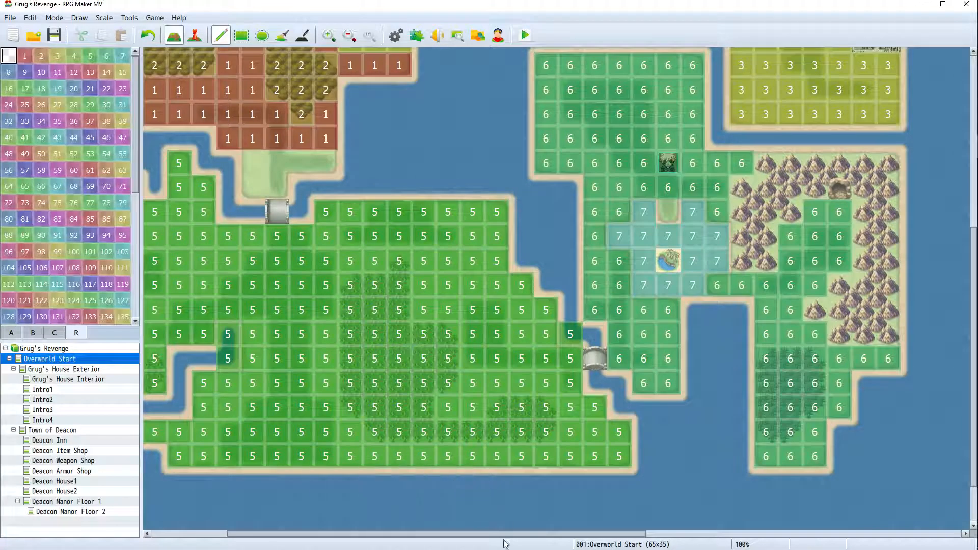
pyautogui.scroll(1, 564, 331)
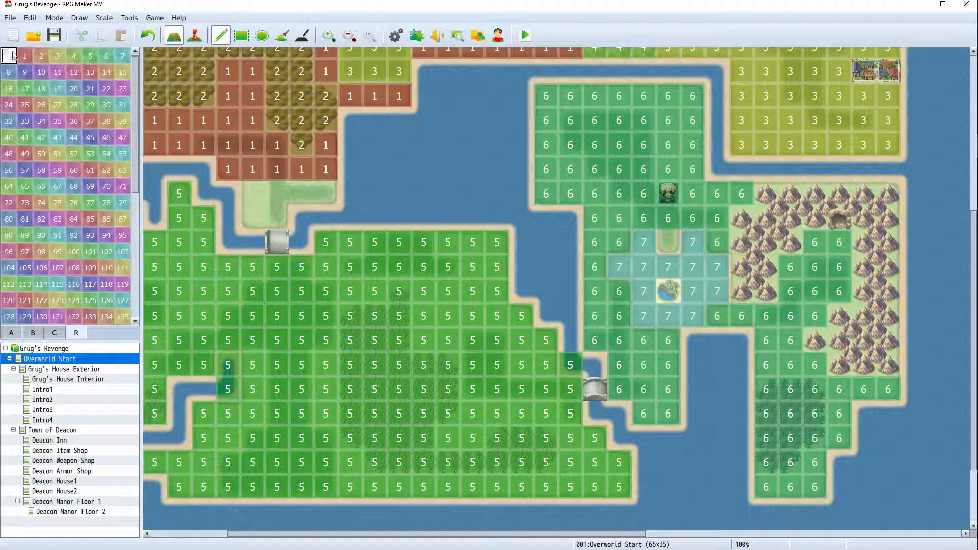
pyautogui.click(194, 35)
pyautogui.moveTo(599, 537); pyautogui.dragTo(702, 536)
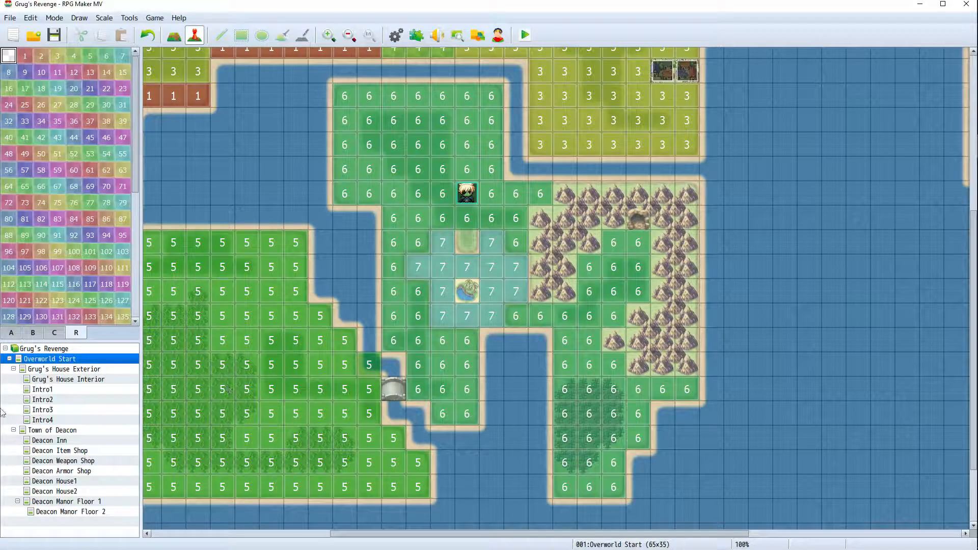
# Collapse the Town of Deacon and Grug's House Exterior map branches and start a new map under Overworld Start
pyautogui.click(13, 430)
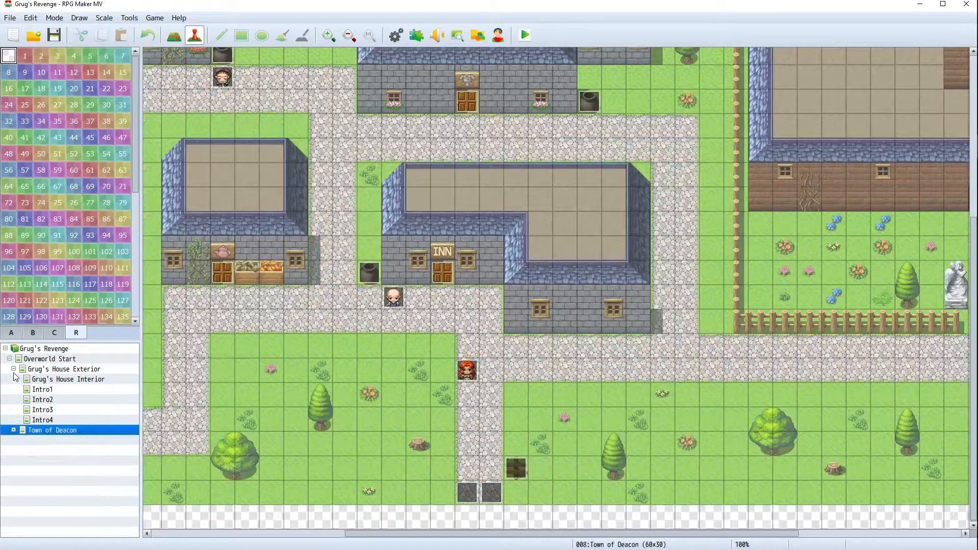
pyautogui.click(13, 369)
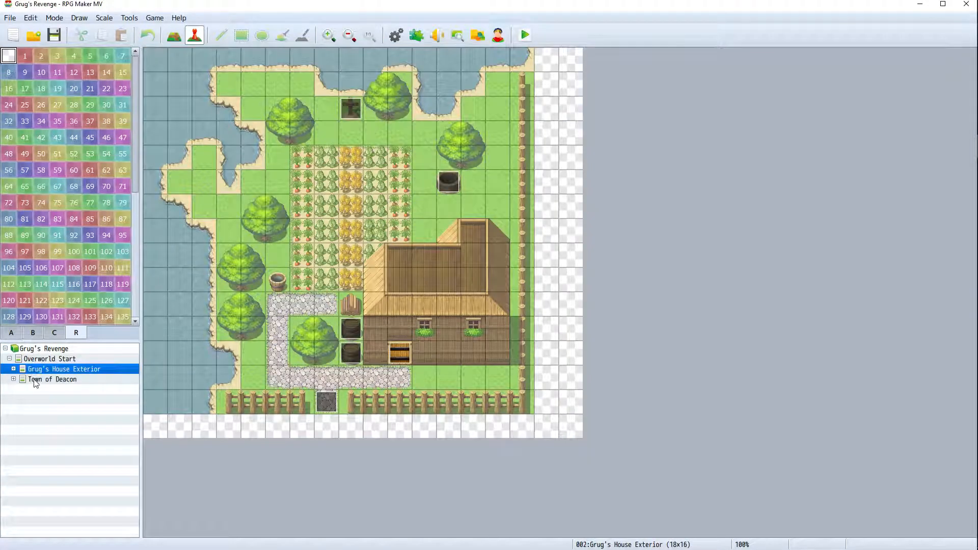
pyautogui.rightClick(43, 360)
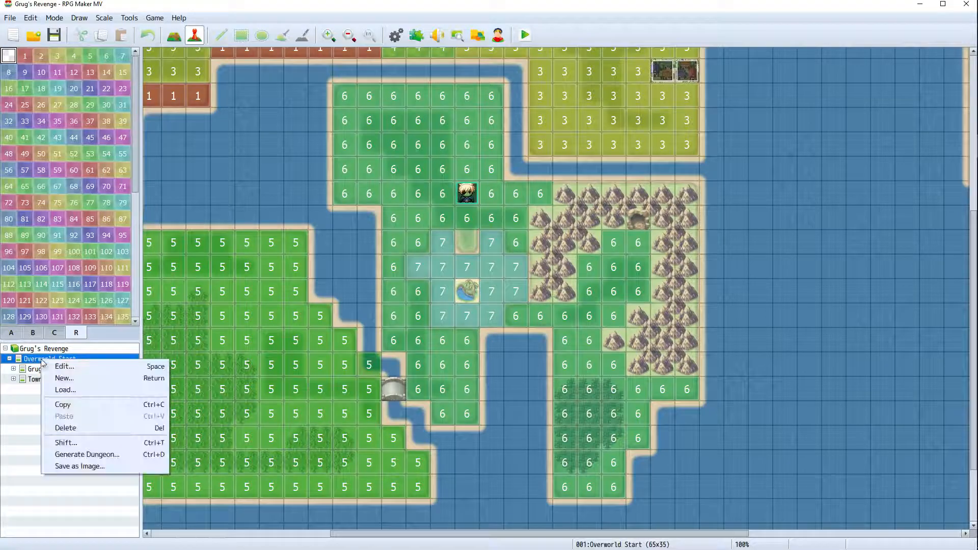
pyautogui.click(95, 379)
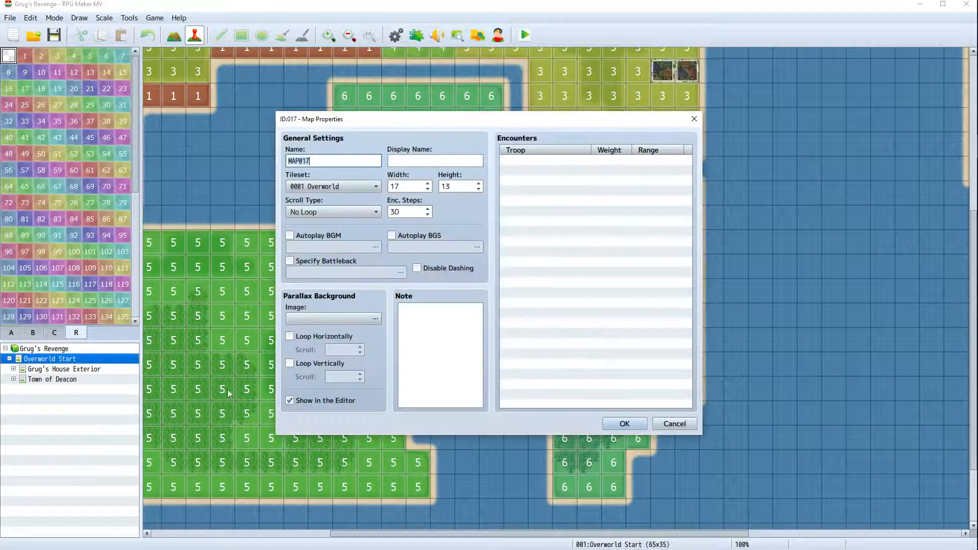
# Create the new map as Oasis with the 0002 Outside tileset, a width of 20 and a height of 15
pyautogui.click(342, 186)
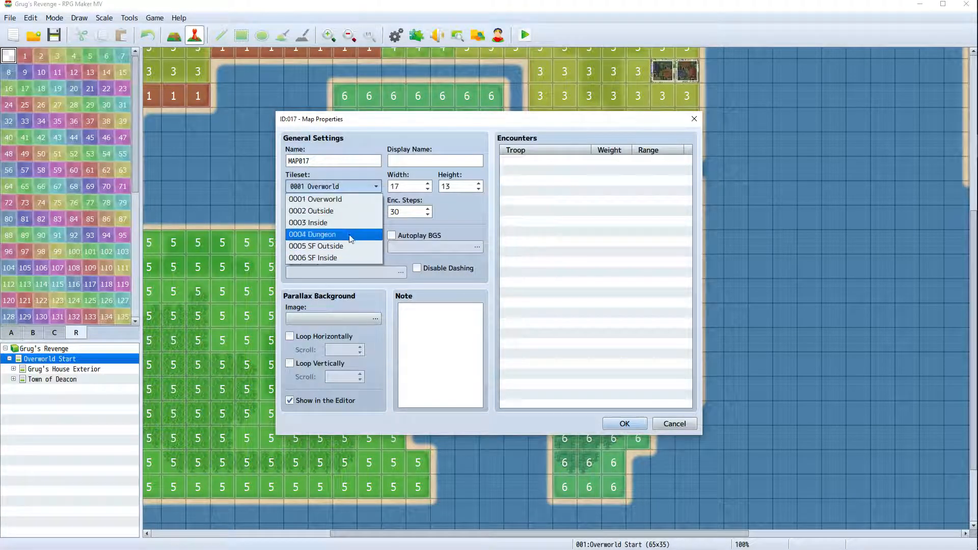
pyautogui.click(346, 216)
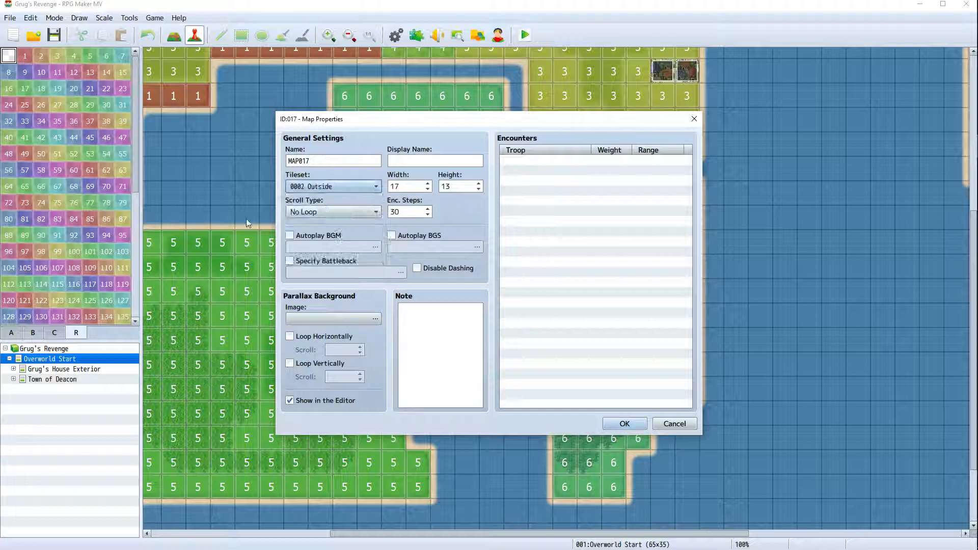
pyautogui.doubleClick(339, 162)
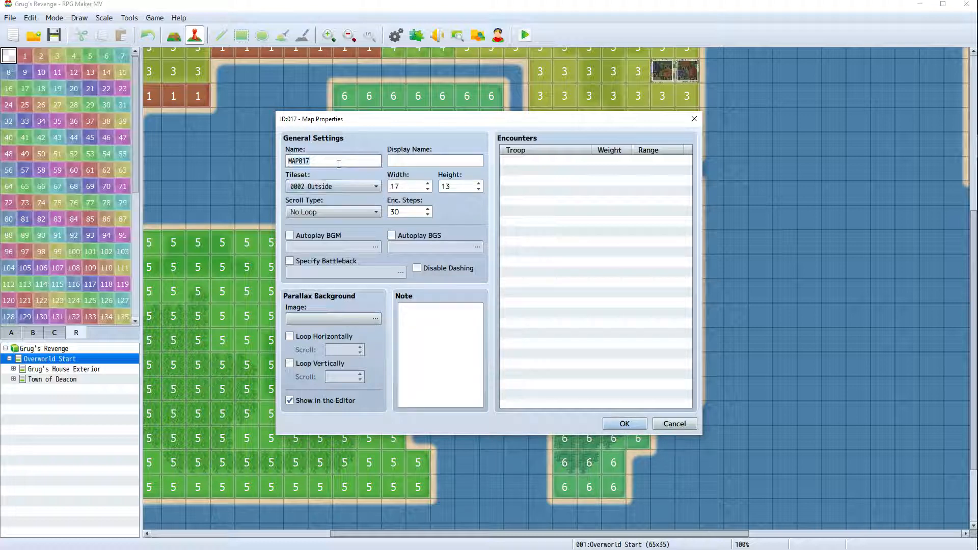
pyautogui.write('O')
pyautogui.click(428, 182)
pyautogui.click(428, 183)
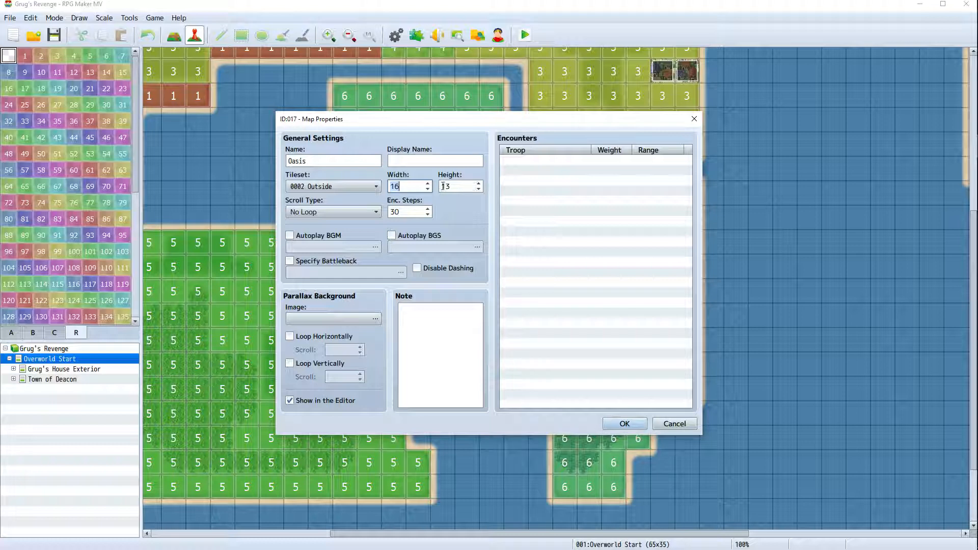
pyautogui.write('20')
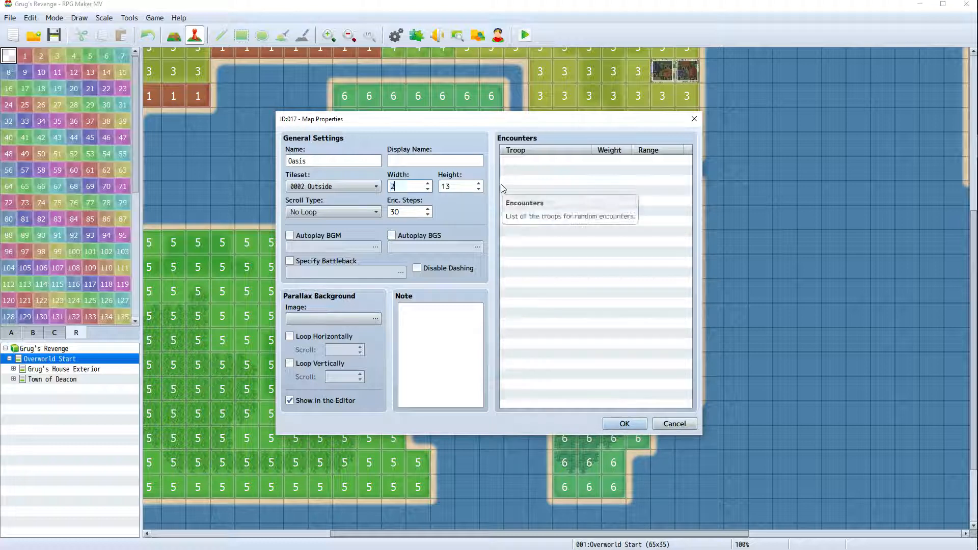
pyautogui.press('Tab')
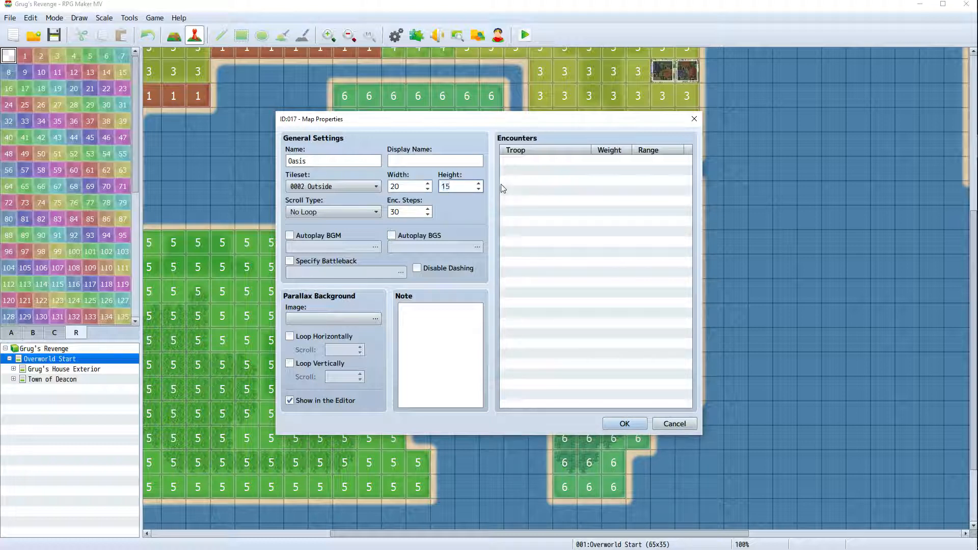
pyautogui.click(624, 424)
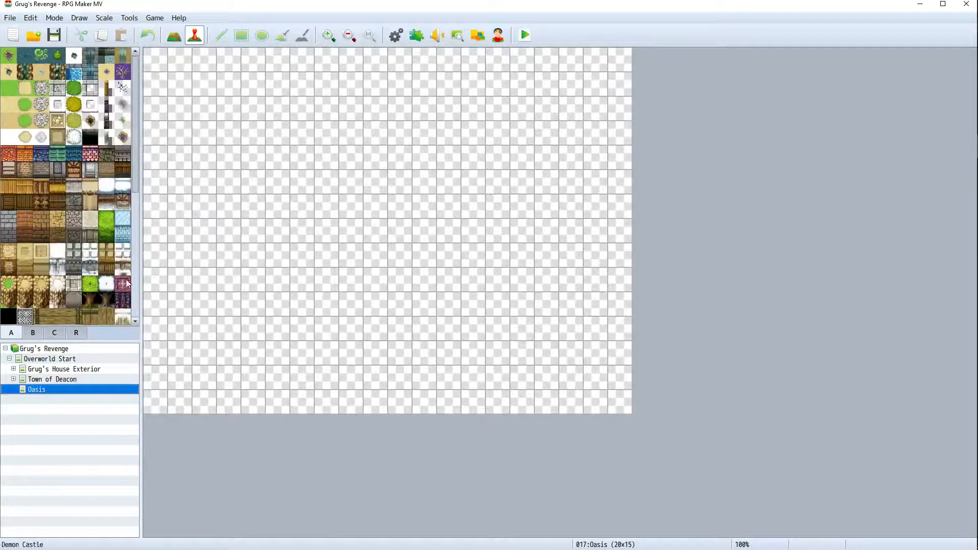
# Fill the entire Oasis map with Sand tiles using the Rectangle tool
pyautogui.click(9, 104)
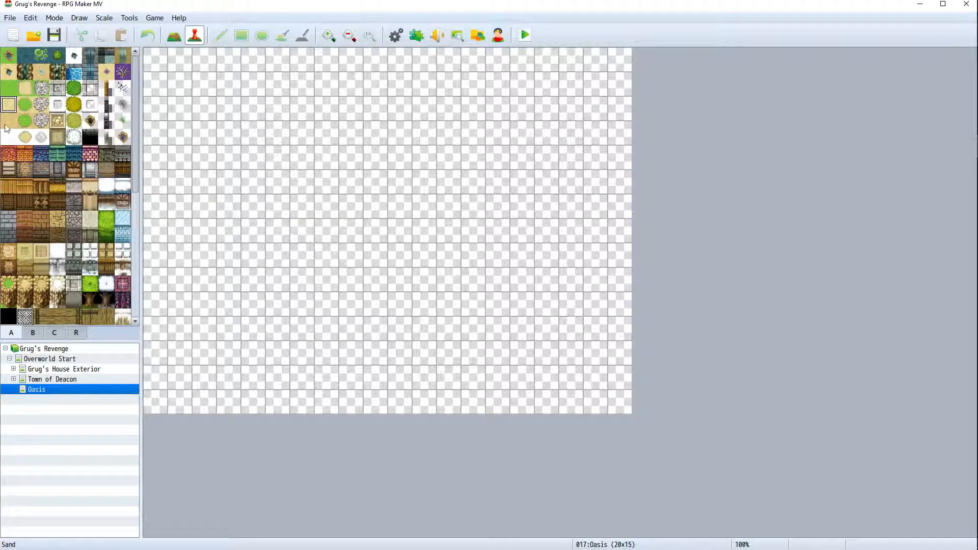
pyautogui.press('F5')
pyautogui.moveTo(155, 58)
pyautogui.mouseDown()
pyautogui.moveTo(251, 155)
pyautogui.moveTo(498, 304)
pyautogui.mouseUp()
pyautogui.moveTo(150, 59); pyautogui.dragTo(625, 401)
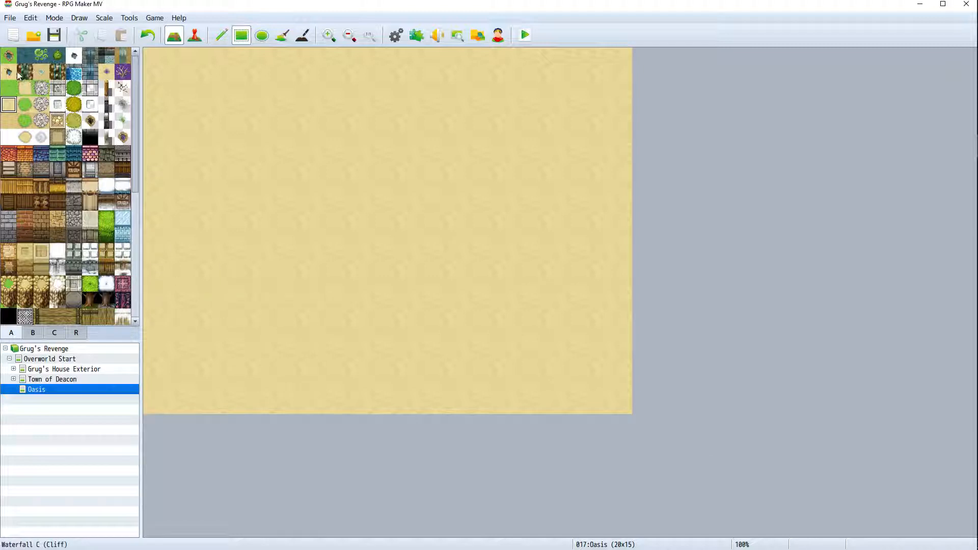
# Paint a pond of Water D (Sand) about 7 by 5 tiles mid-map, with a short crooked channel to its south
pyautogui.click(41, 72)
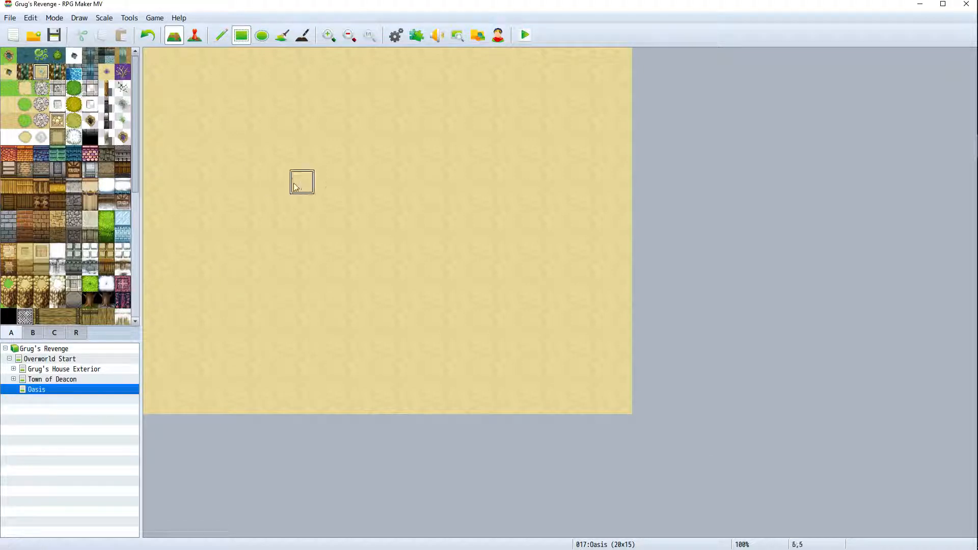
pyautogui.moveTo(313, 228)
pyautogui.mouseDown()
pyautogui.moveTo(365, 250)
pyautogui.moveTo(402, 252)
pyautogui.moveTo(439, 277)
pyautogui.mouseUp()
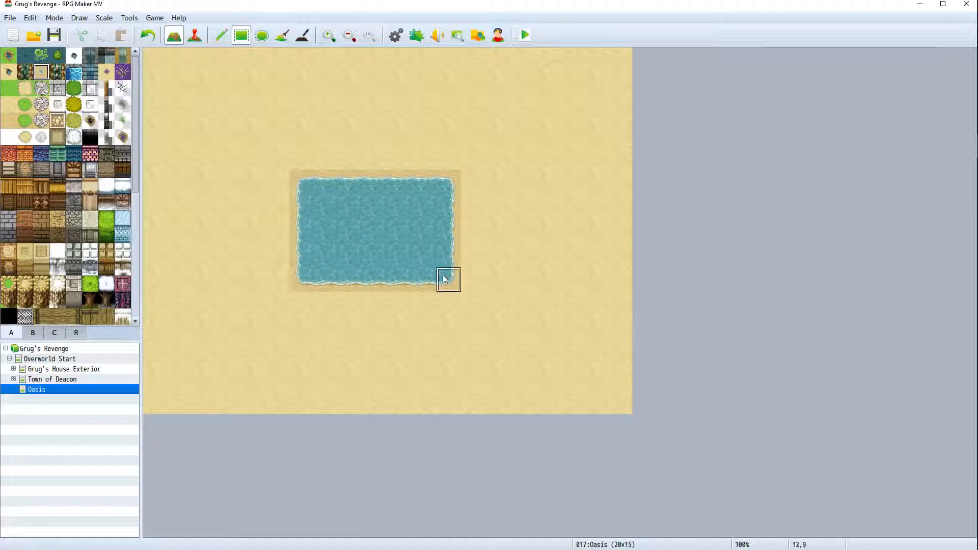
pyautogui.moveTo(408, 334); pyautogui.dragTo(377, 351)
# Paint a 3 by 3 tile patch of rough-edged sand water over the pond's north edge and a single Water D (Sand) tile for comparison
pyautogui.click(8, 72)
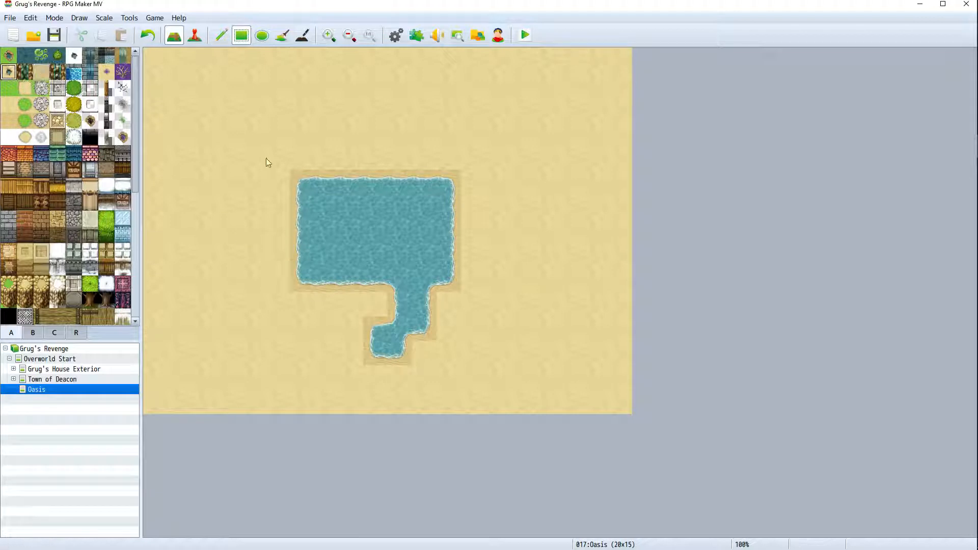
pyautogui.moveTo(400, 181); pyautogui.dragTo(359, 143)
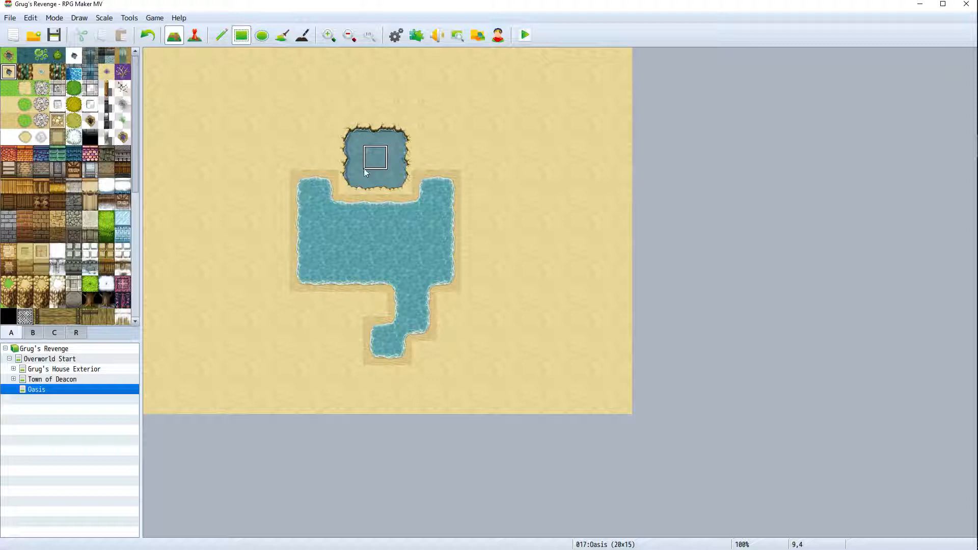
pyautogui.click(41, 72)
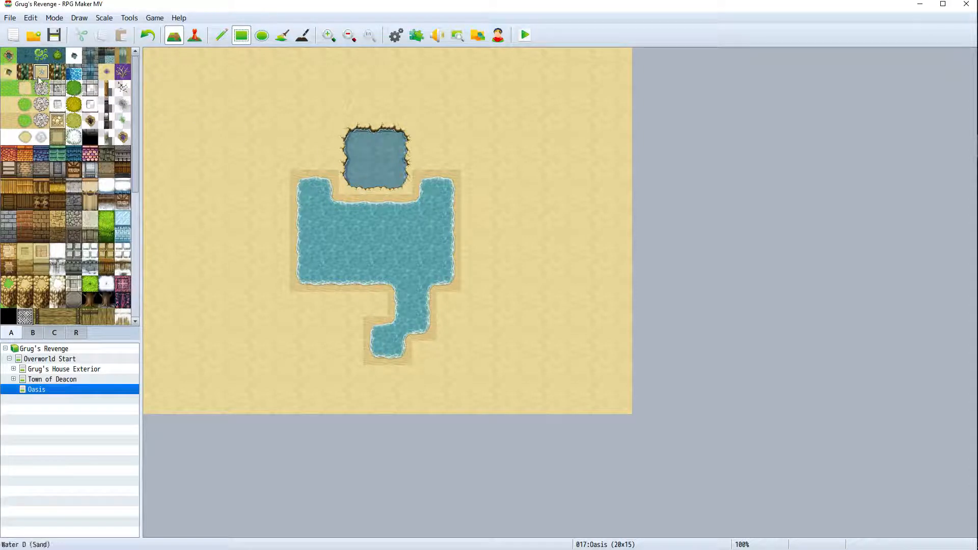
pyautogui.click(274, 158)
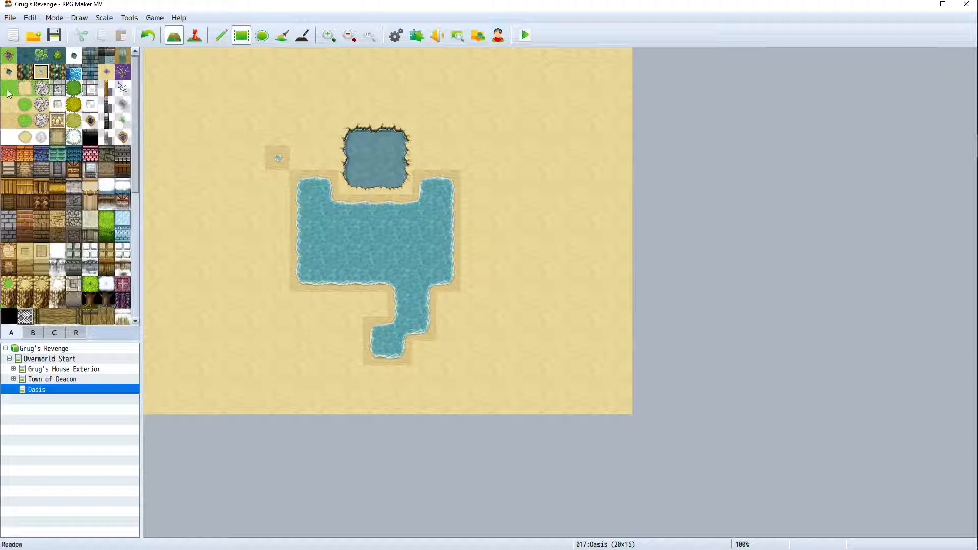
# Cover the pond with about 9 by 6 tiles of the rough-edged water and replace the leftover southern channel with Sand
pyautogui.click(9, 72)
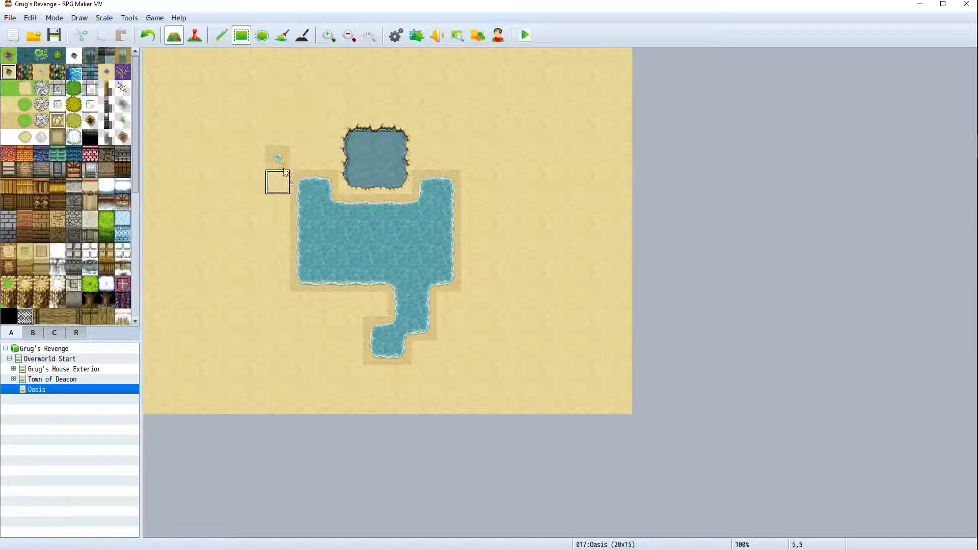
pyautogui.moveTo(272, 155)
pyautogui.mouseDown()
pyautogui.moveTo(431, 301)
pyautogui.moveTo(459, 333)
pyautogui.moveTo(459, 346)
pyautogui.moveTo(456, 277)
pyautogui.moveTo(459, 333)
pyautogui.moveTo(474, 280)
pyautogui.mouseUp()
pyautogui.click(9, 104)
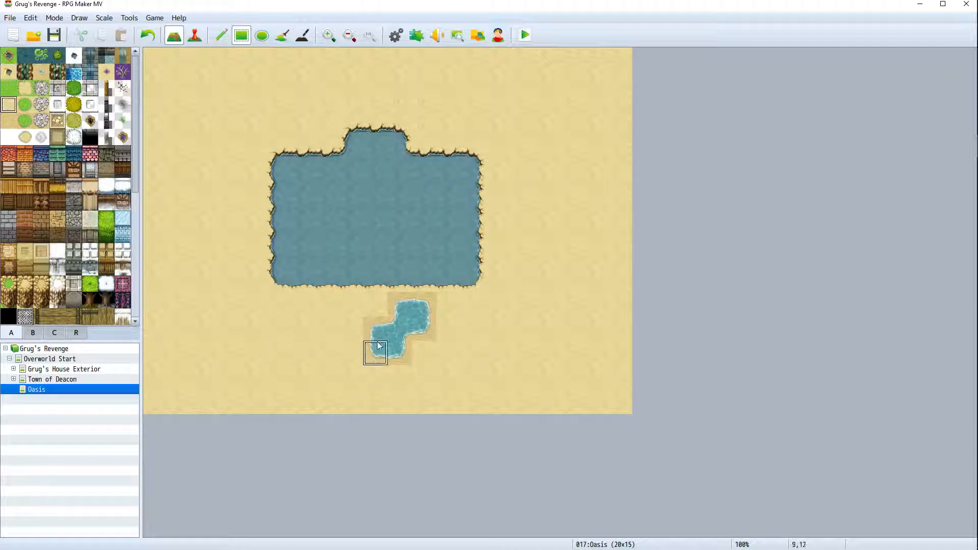
pyautogui.moveTo(376, 331); pyautogui.dragTo(406, 306)
# Widen the pond's north bulge eastward with rough-edged water and add a channel about 2 by 3 tiles south of its southwest corner
pyautogui.click(8, 72)
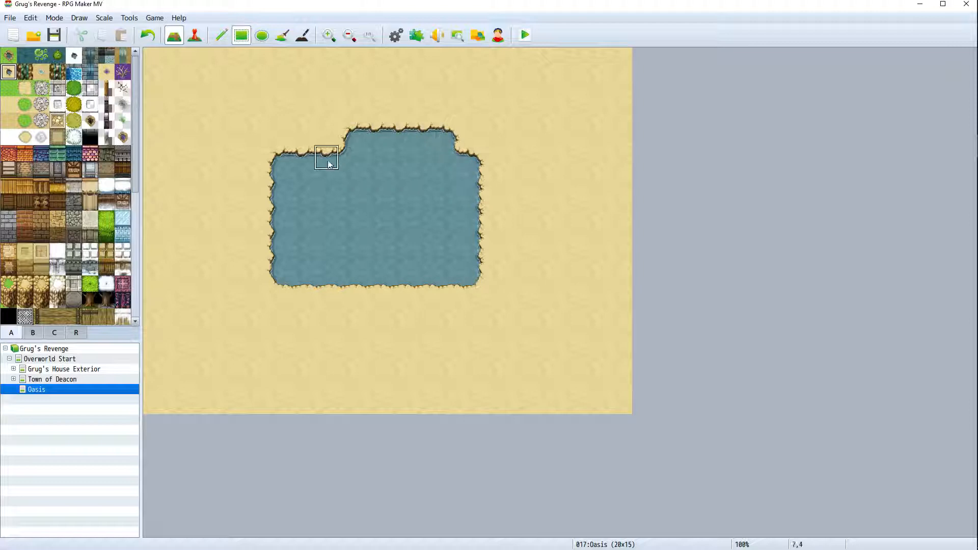
pyautogui.moveTo(283, 295); pyautogui.dragTo(263, 306)
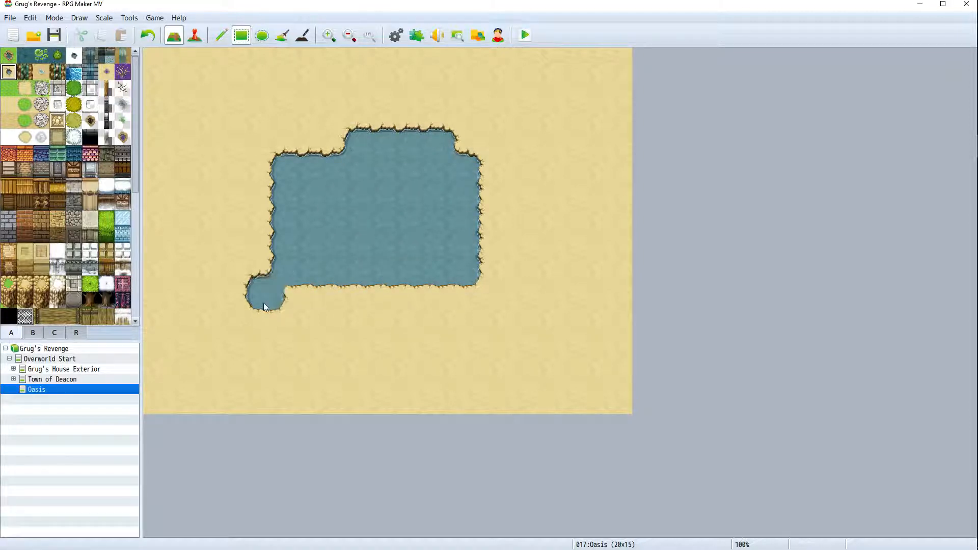
pyautogui.click(252, 348)
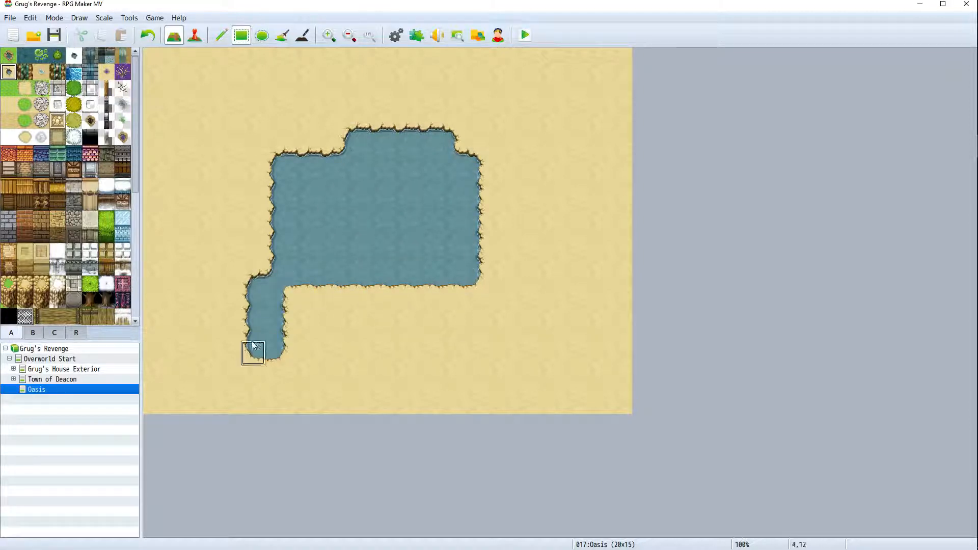
# Cut one-tile Sand notches into the pond's west and south edges and extend the channel's southern end one tile east with rough-edged water
pyautogui.click(8, 104)
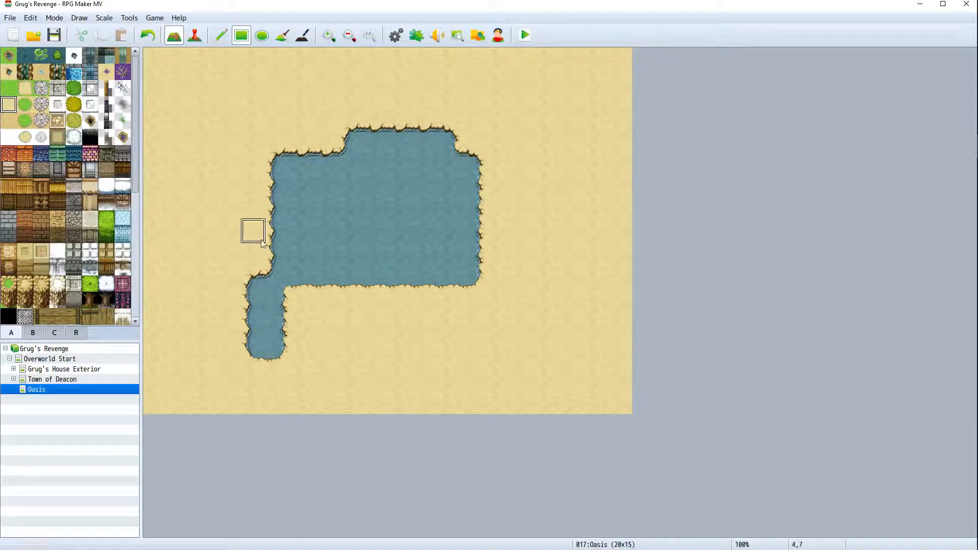
pyautogui.click(276, 251)
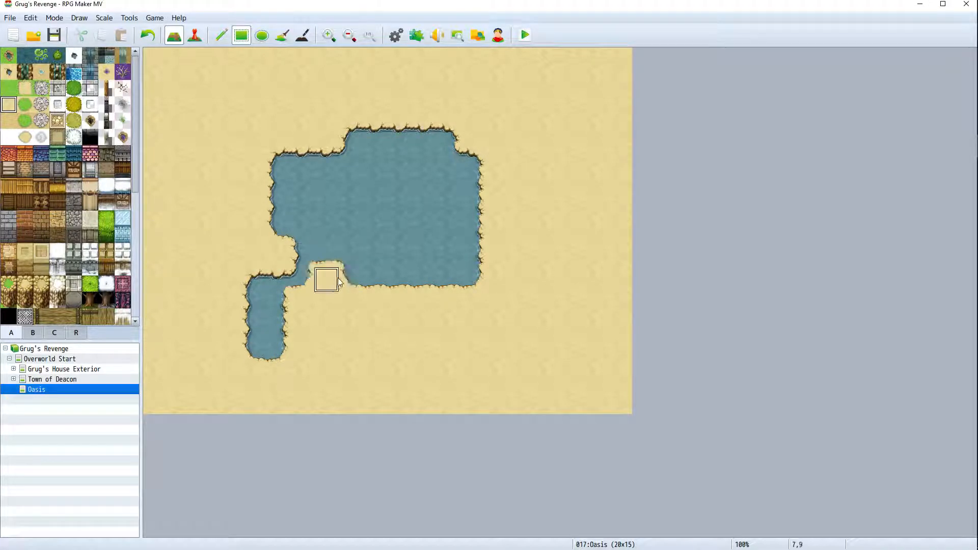
pyautogui.click(9, 72)
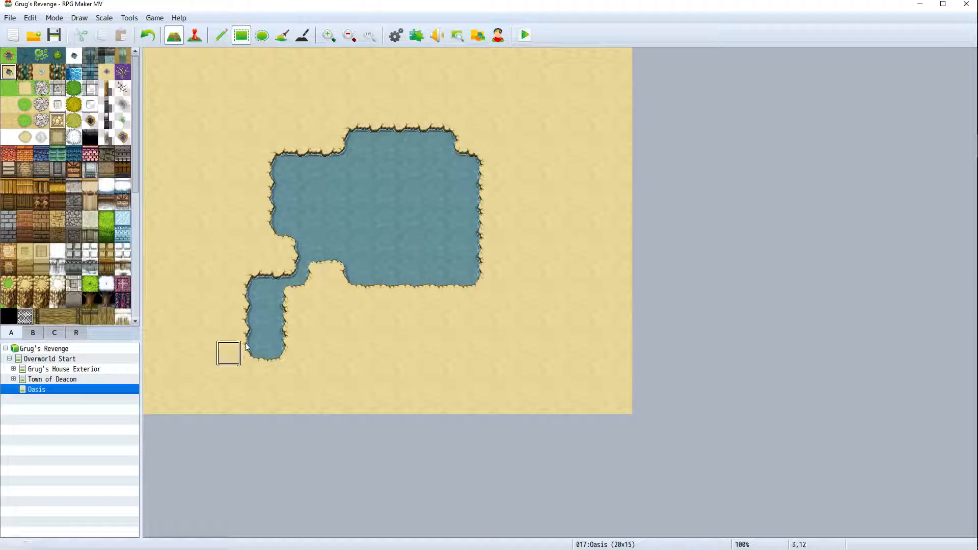
pyautogui.click(295, 352)
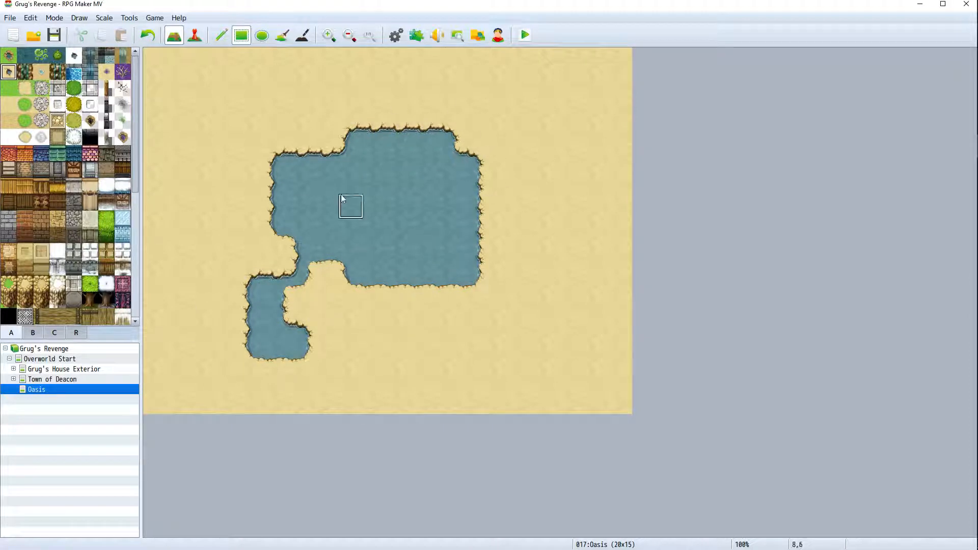
# Place a two-tile Palm Tree, crown above trunk, on the sand at the pond's northeast corner
pyautogui.click(29, 335)
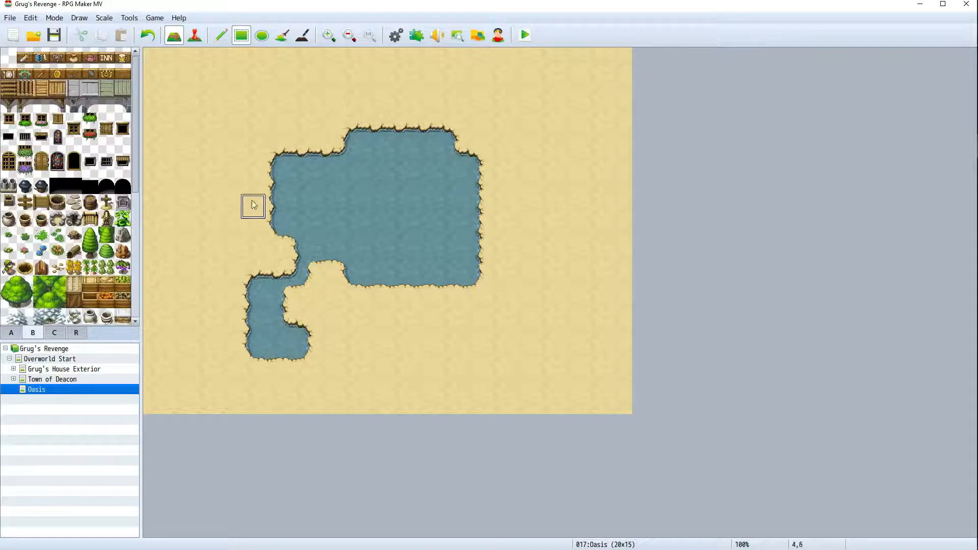
pyautogui.scroll(-5, 87, 239)
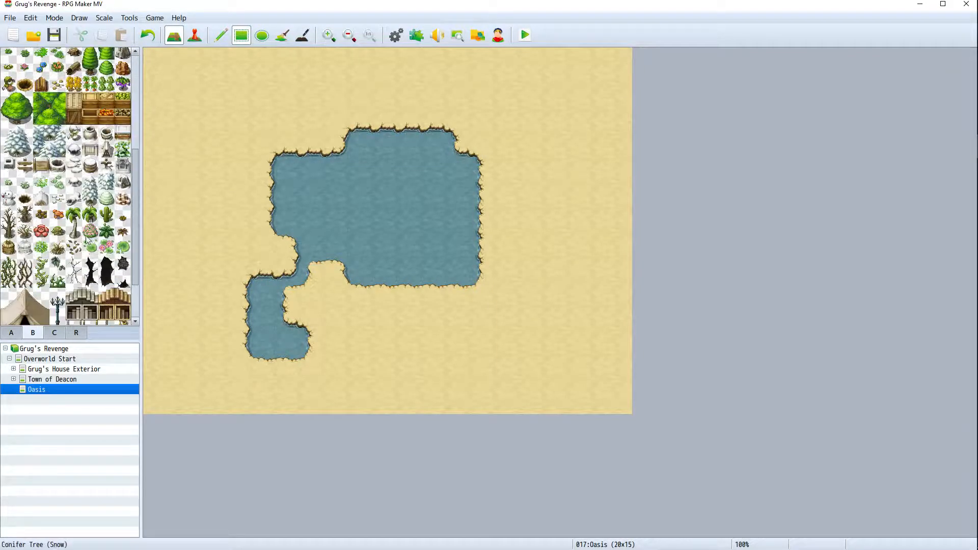
pyautogui.moveTo(74, 215)
pyautogui.mouseDown()
pyautogui.moveTo(74, 248)
pyautogui.moveTo(74, 219)
pyautogui.moveTo(74, 232)
pyautogui.mouseUp()
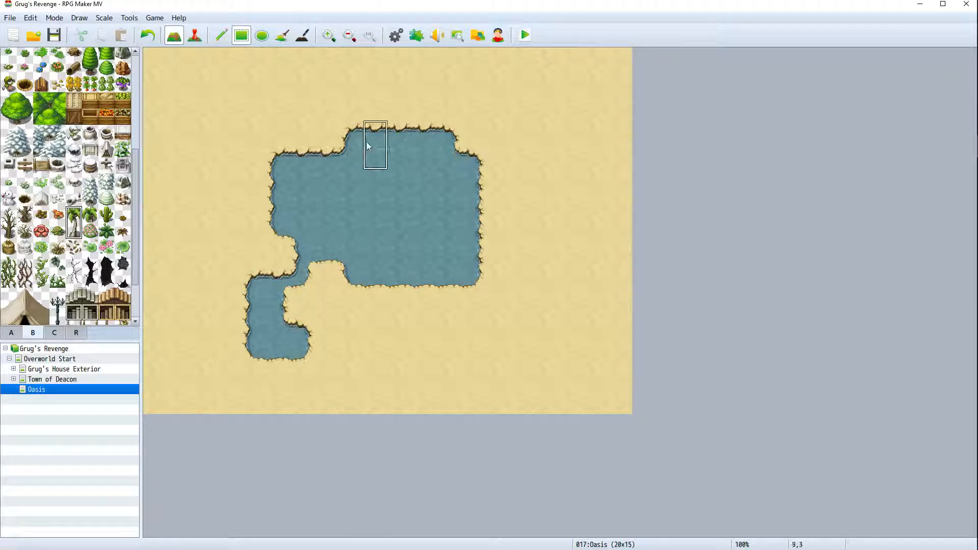
pyautogui.click(472, 115)
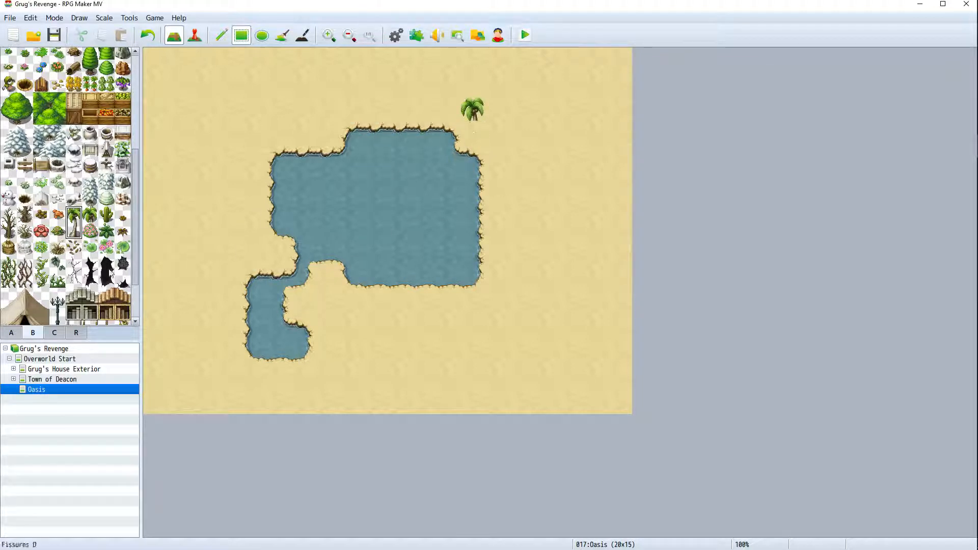
pyautogui.click(74, 230)
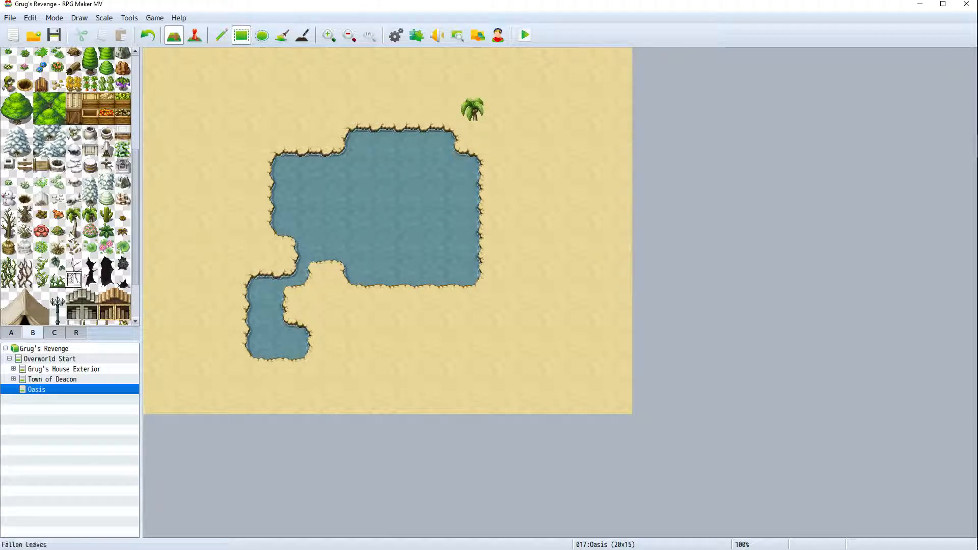
pyautogui.click(473, 134)
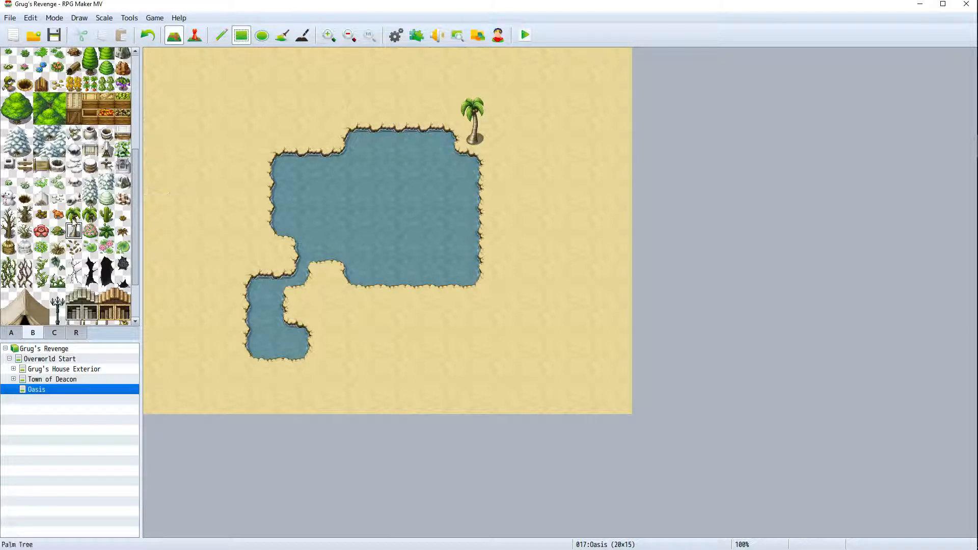
# Place two more complete Palm Trees on the sand, one north of the pond and one at its northwest corner
pyautogui.click(74, 216)
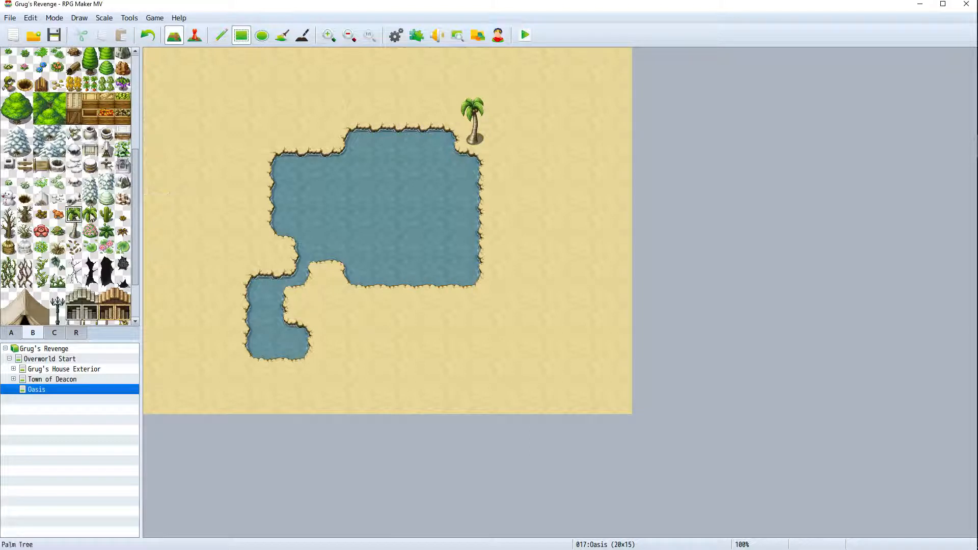
pyautogui.click(365, 92)
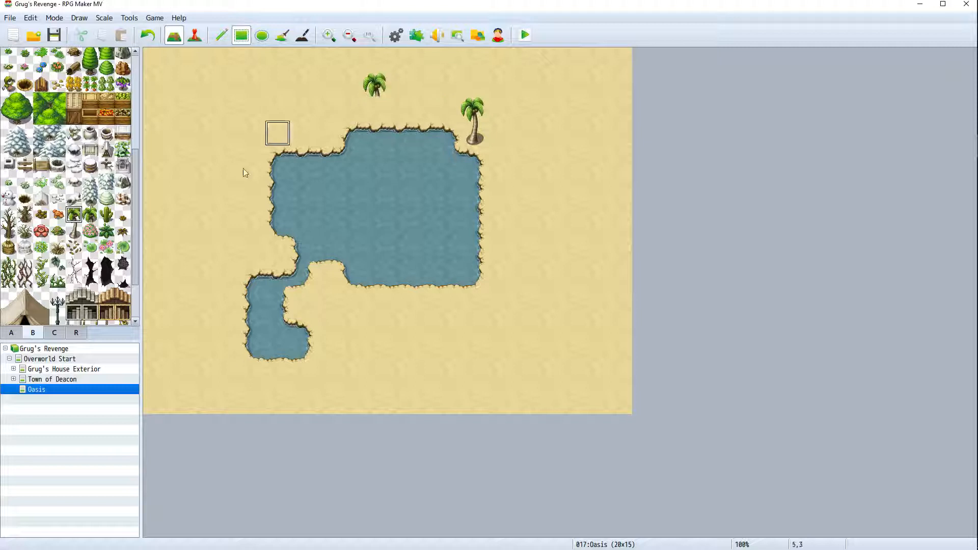
pyautogui.click(74, 230)
pyautogui.click(379, 107)
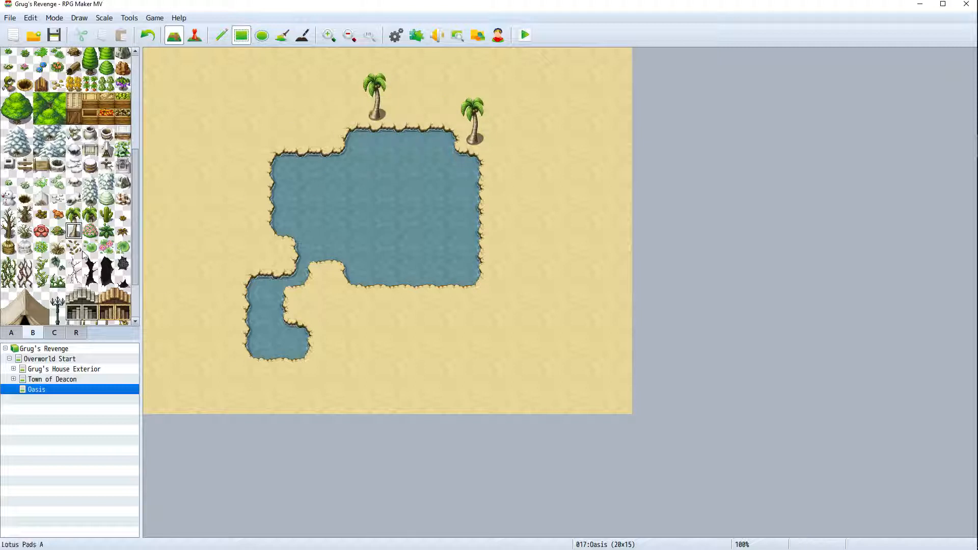
pyautogui.moveTo(74, 216); pyautogui.dragTo(73, 233)
pyautogui.click(77, 216)
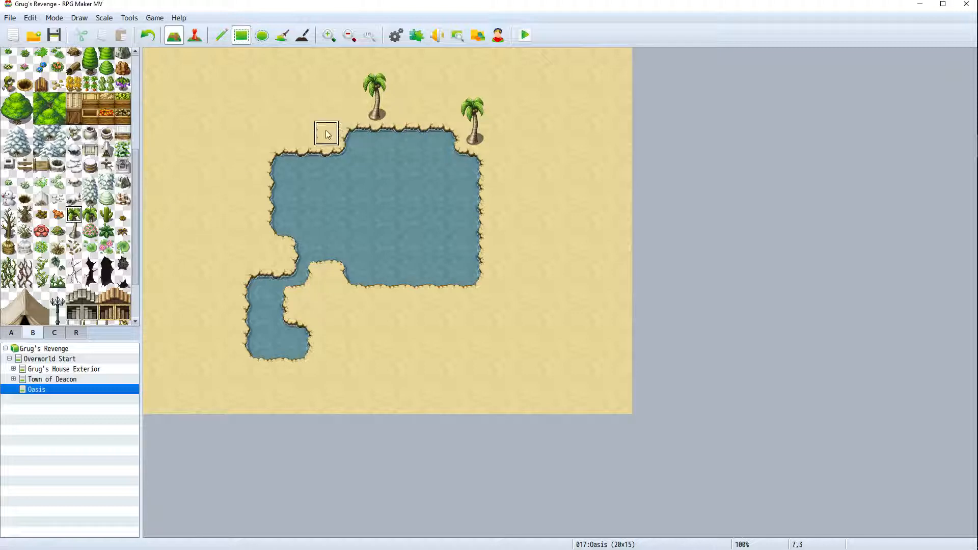
pyautogui.click(278, 110)
pyautogui.click(74, 230)
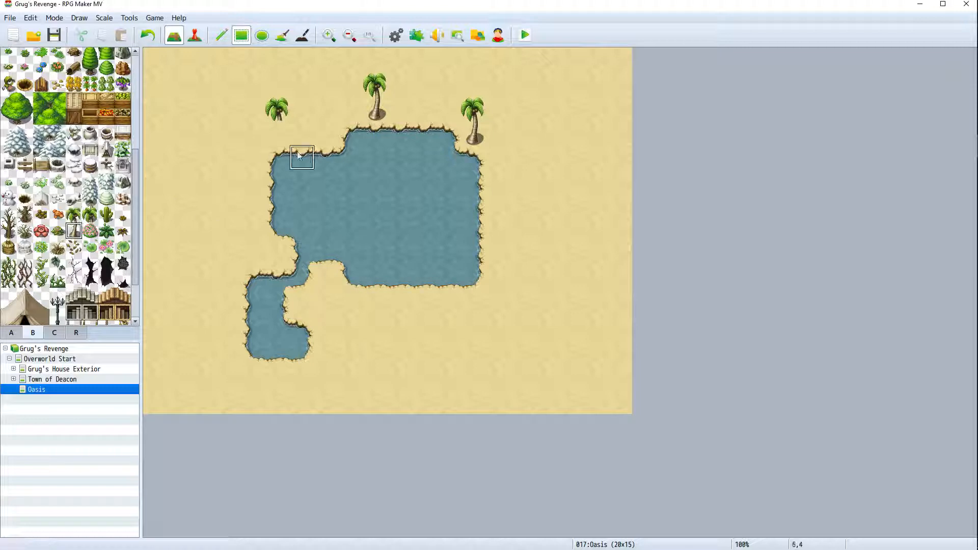
pyautogui.click(282, 141)
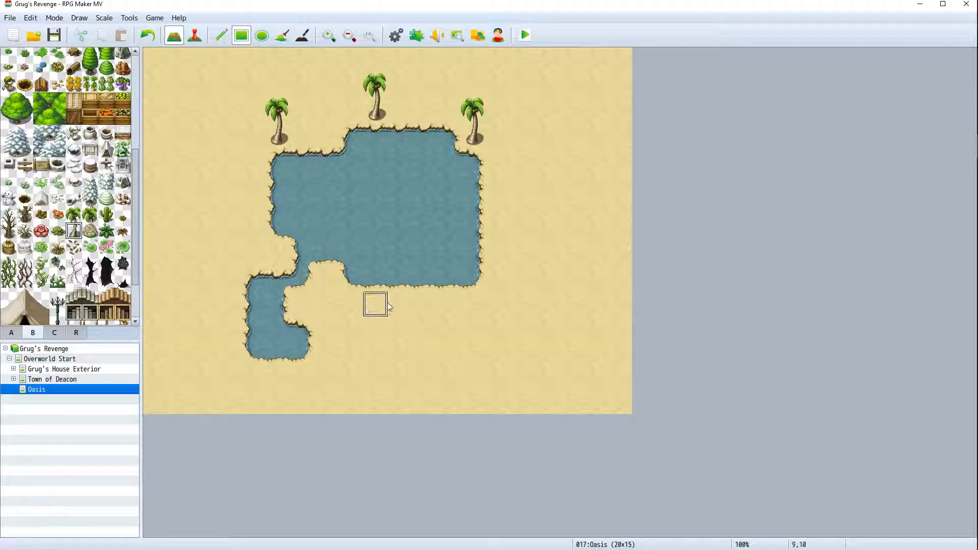
# Place a Palm Tree in the sandy nook just east of the southwestern channel
pyautogui.click(303, 304)
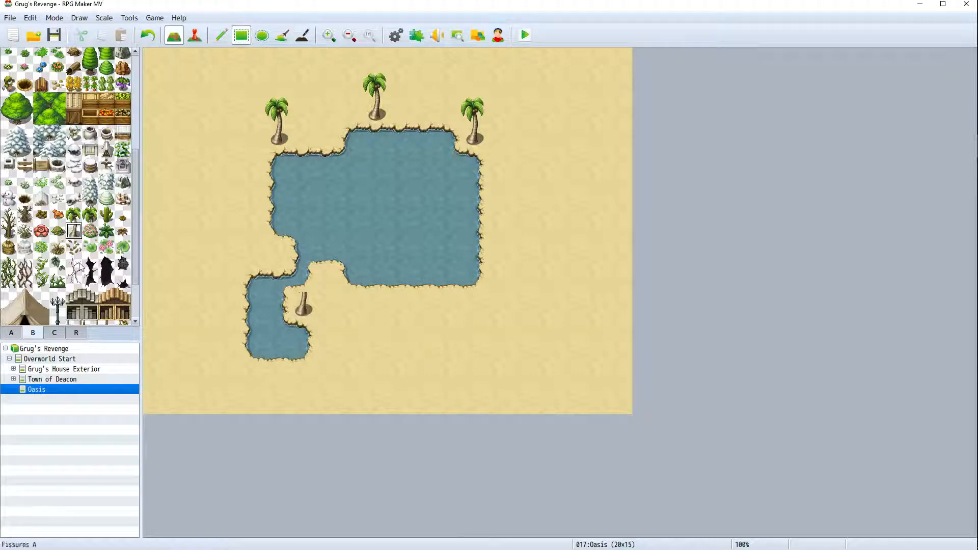
pyautogui.click(74, 214)
pyautogui.click(304, 280)
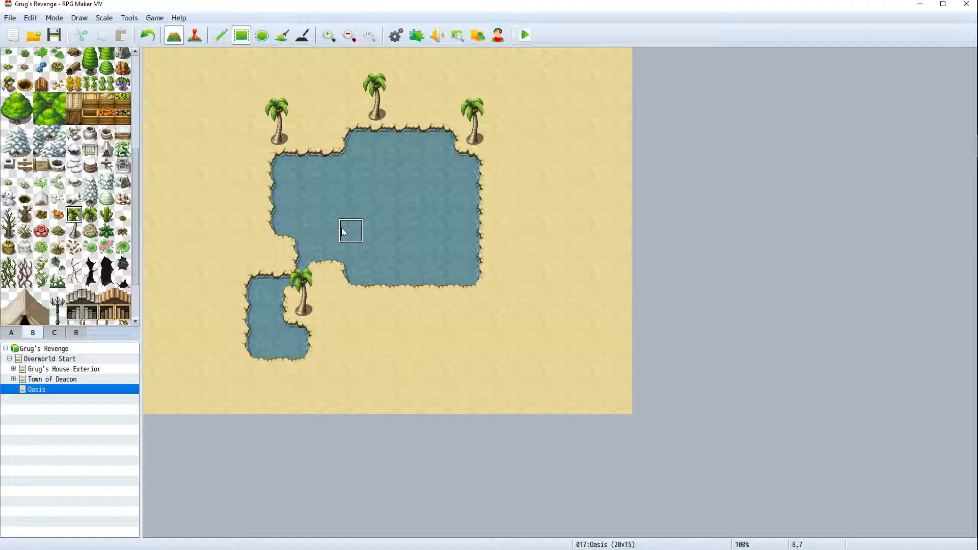
# Float two green lotus pads on the pond, one near its centre and one near its northeast corner
pyautogui.click(122, 248)
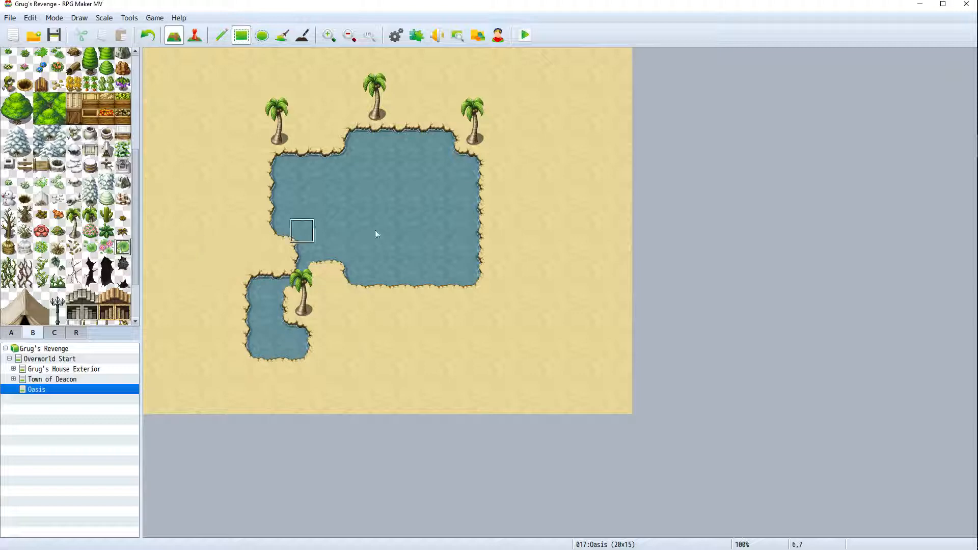
pyautogui.click(375, 206)
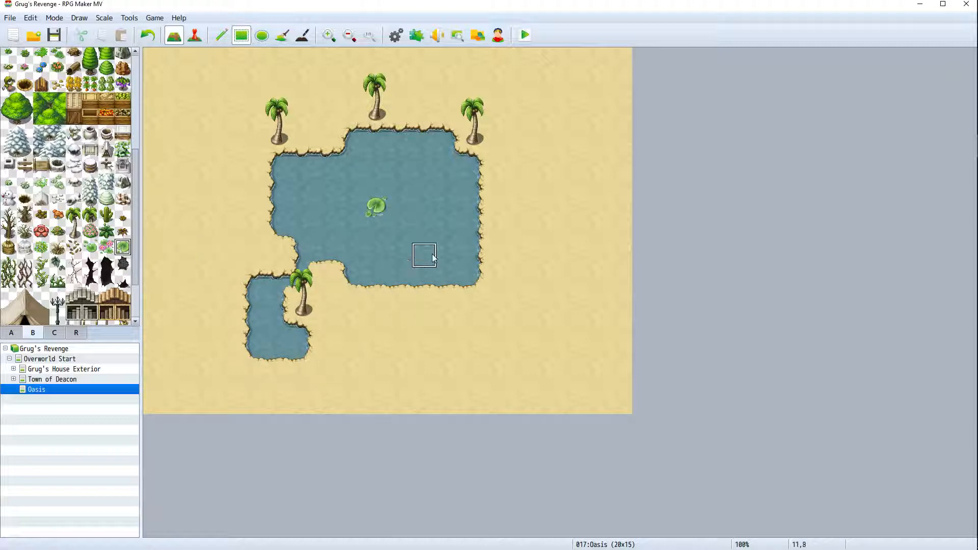
pyautogui.click(455, 181)
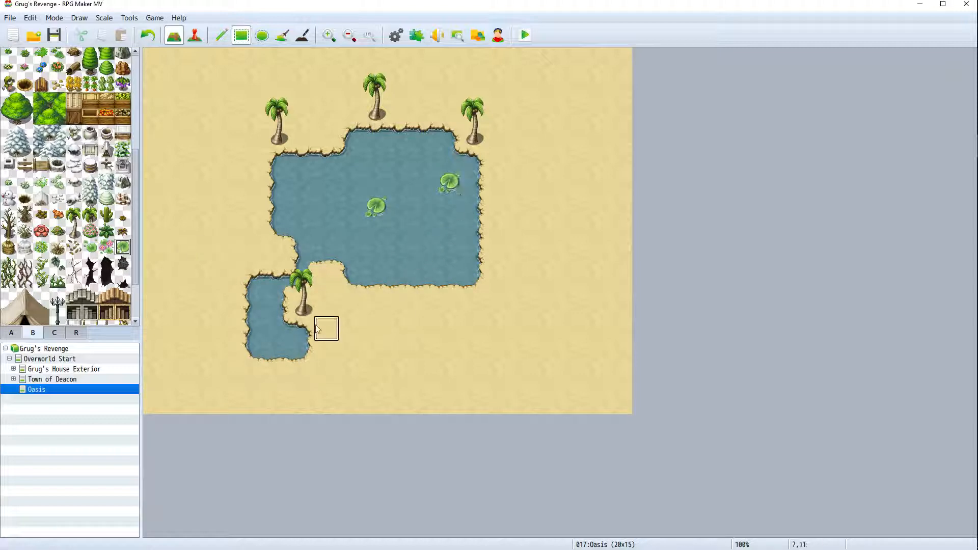
# Place the peak tile of Tent A as a small pyramid on the sand west of the northwestern palm
pyautogui.scroll(-3, 88, 251)
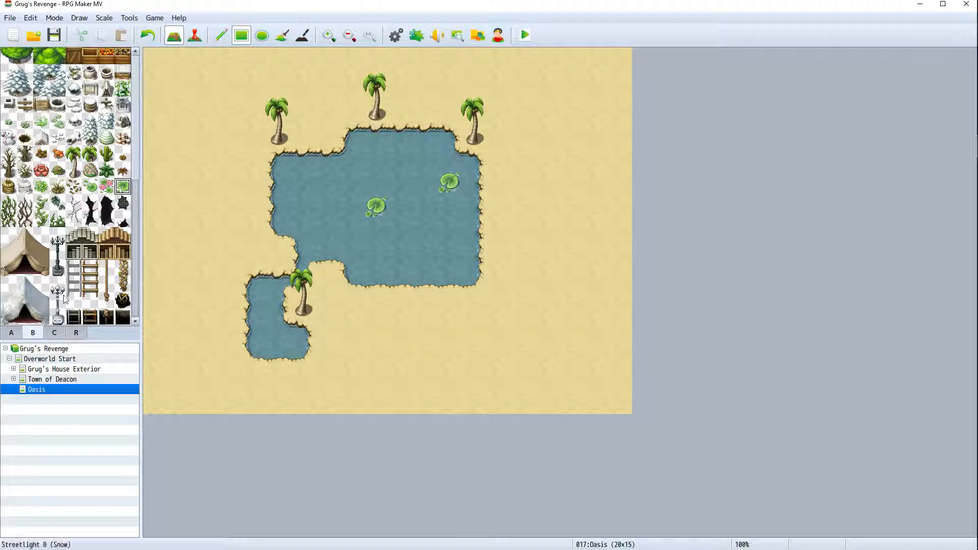
pyautogui.moveTo(8, 240); pyautogui.dragTo(43, 271)
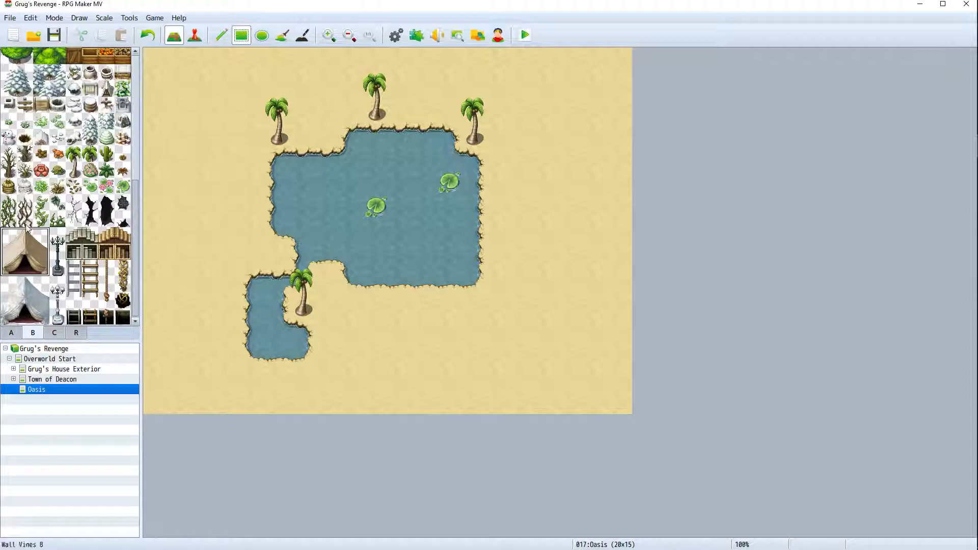
pyautogui.click(11, 238)
pyautogui.click(25, 235)
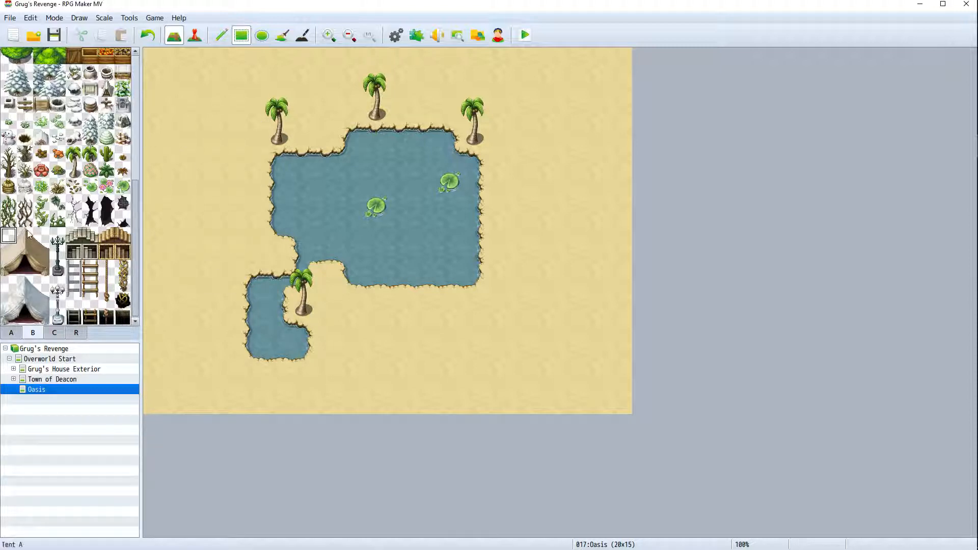
pyautogui.click(182, 139)
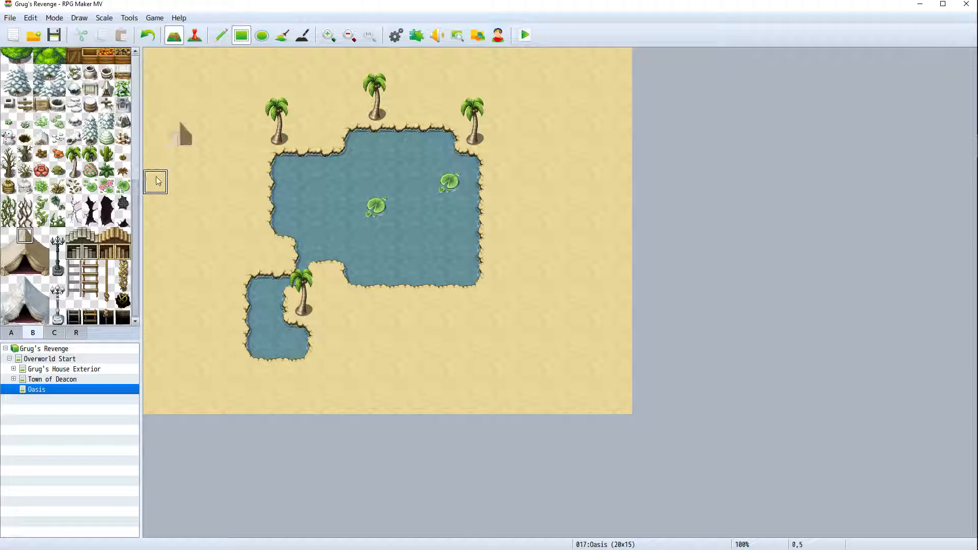
pyautogui.click(9, 237)
pyautogui.click(172, 141)
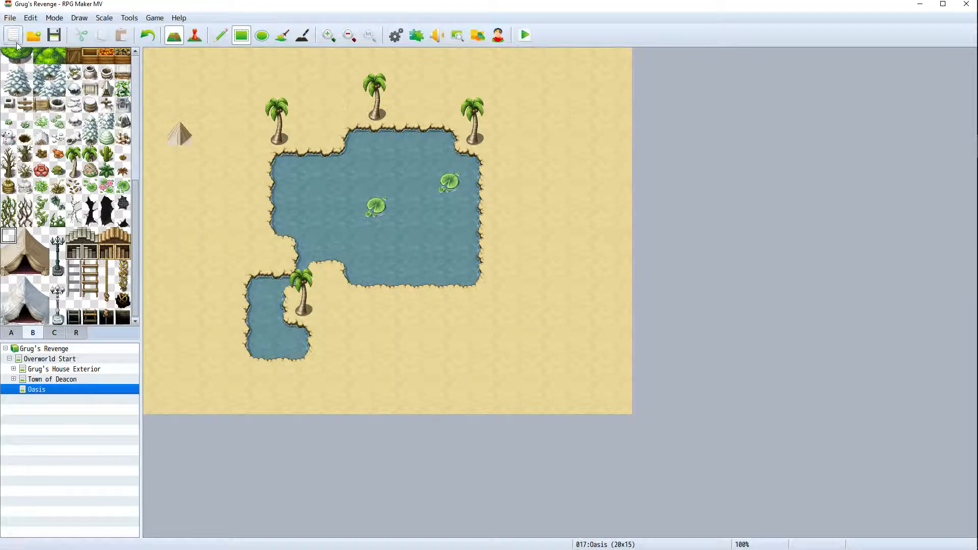
# Find the blank transparent tile in the tilesets and paint the map's entire westernmost column with it
pyautogui.scroll(5, 25, 252)
pyautogui.scroll(3, 34, 266)
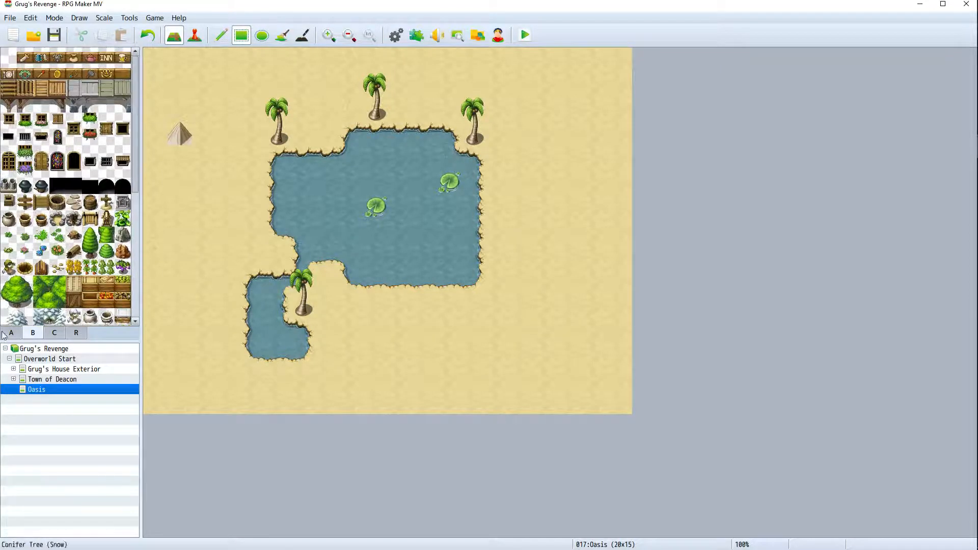
pyautogui.scroll(3, 25, 161)
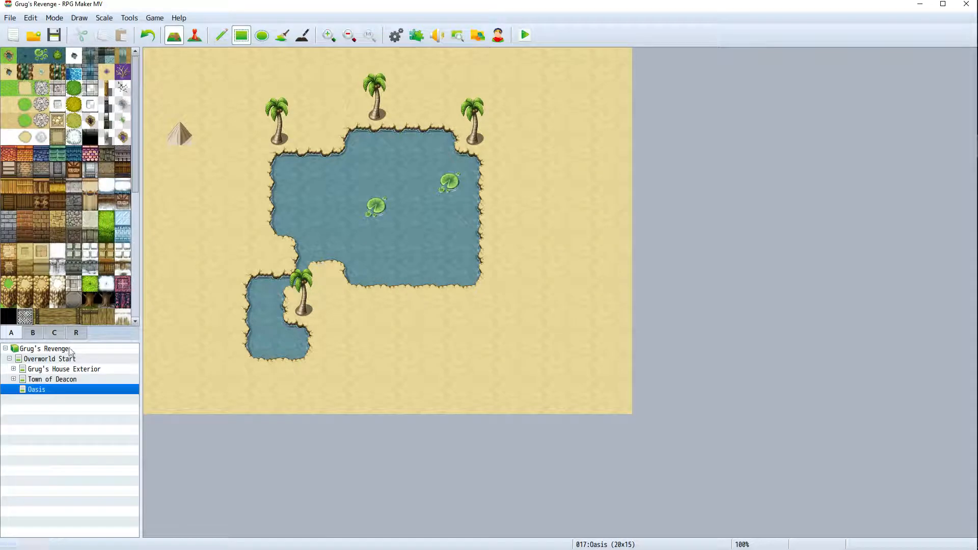
pyautogui.click(34, 336)
pyautogui.click(55, 336)
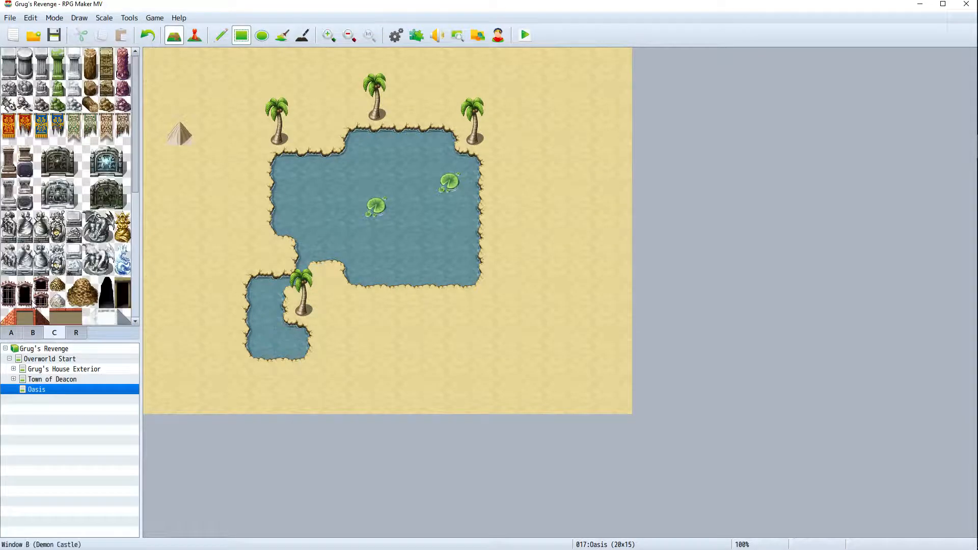
pyautogui.click(11, 333)
pyautogui.scroll(-3, 136, 162)
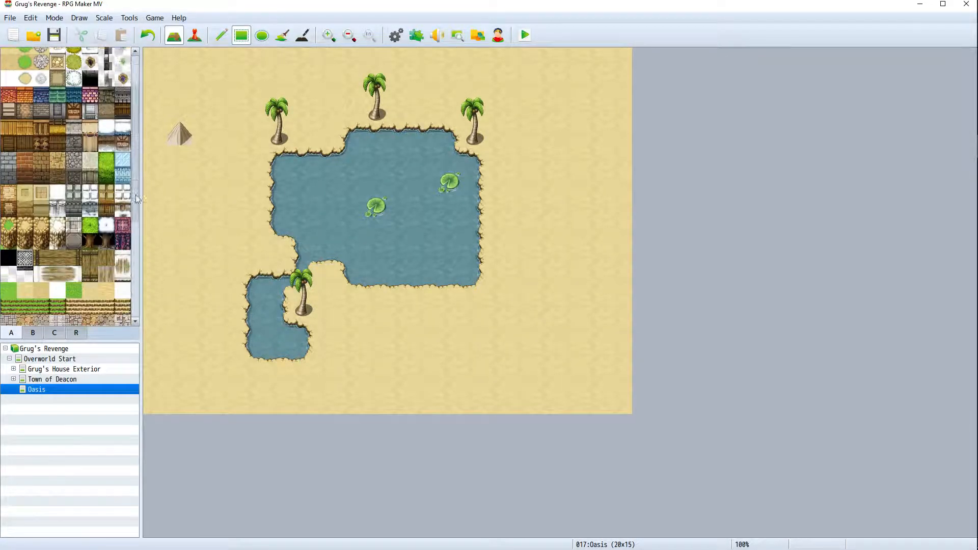
pyautogui.scroll(1, 142, 196)
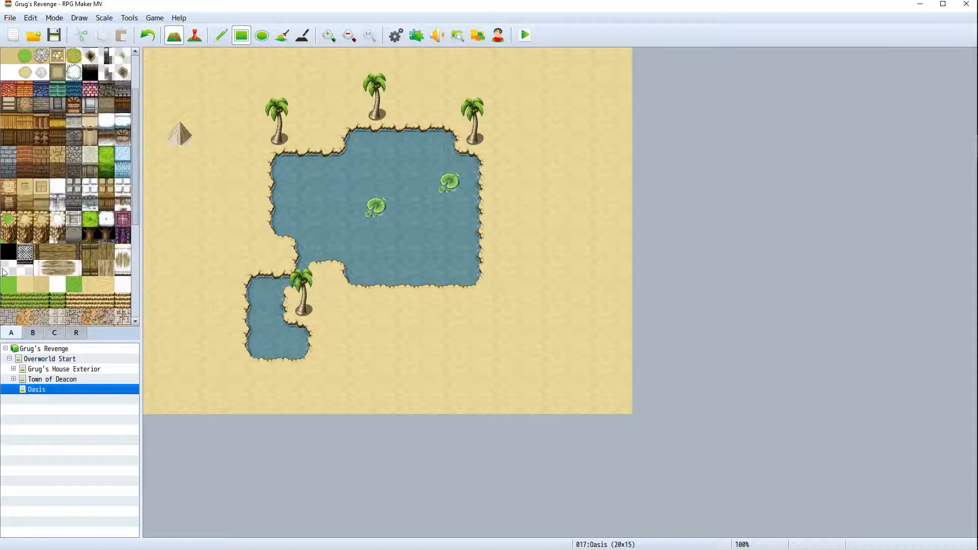
pyautogui.click(8, 268)
pyautogui.moveTo(154, 60); pyautogui.dragTo(153, 402)
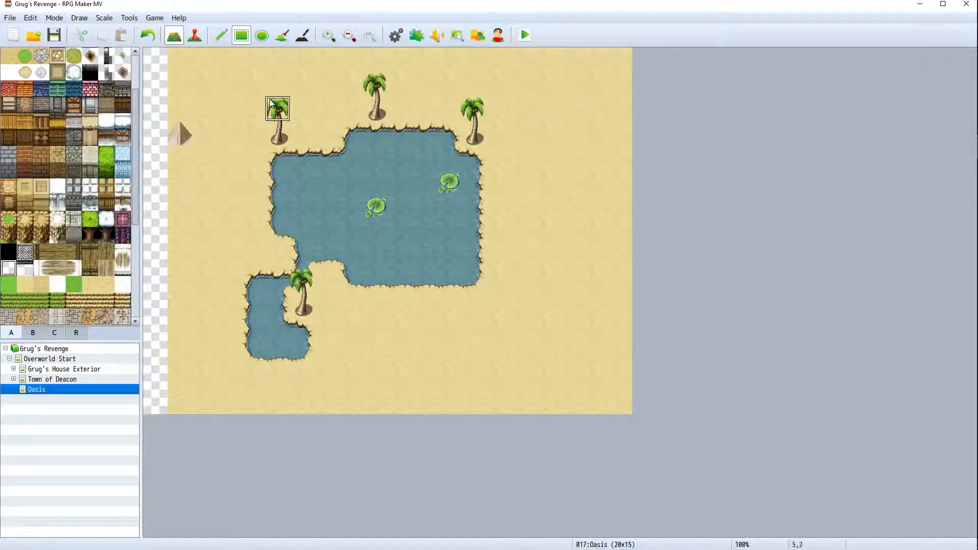
# Enlarge the Oasis map to a width of 21 and a height of 16 tiles
pyautogui.click(41, 358)
pyautogui.rightClick(41, 358)
pyautogui.click(34, 389)
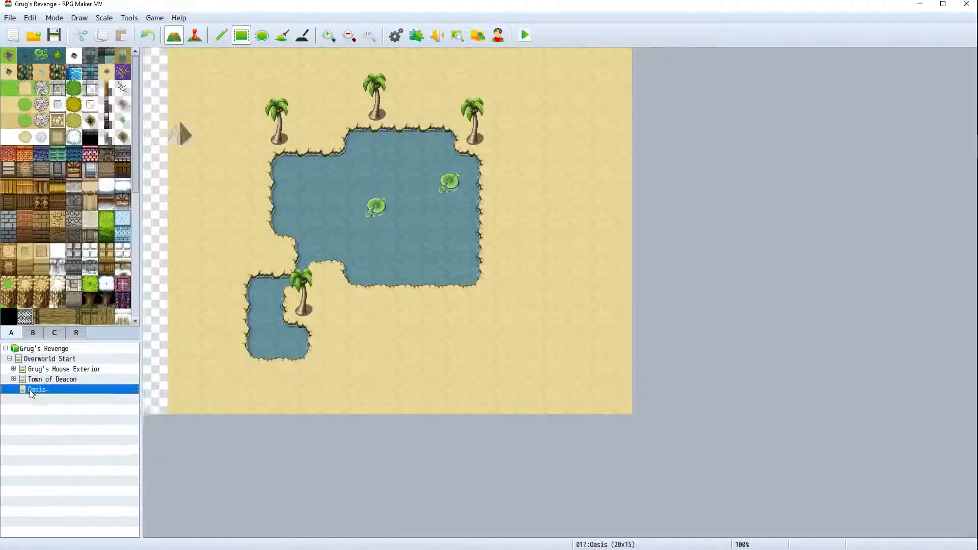
pyautogui.rightClick(32, 390)
pyautogui.click(67, 398)
pyautogui.click(399, 186)
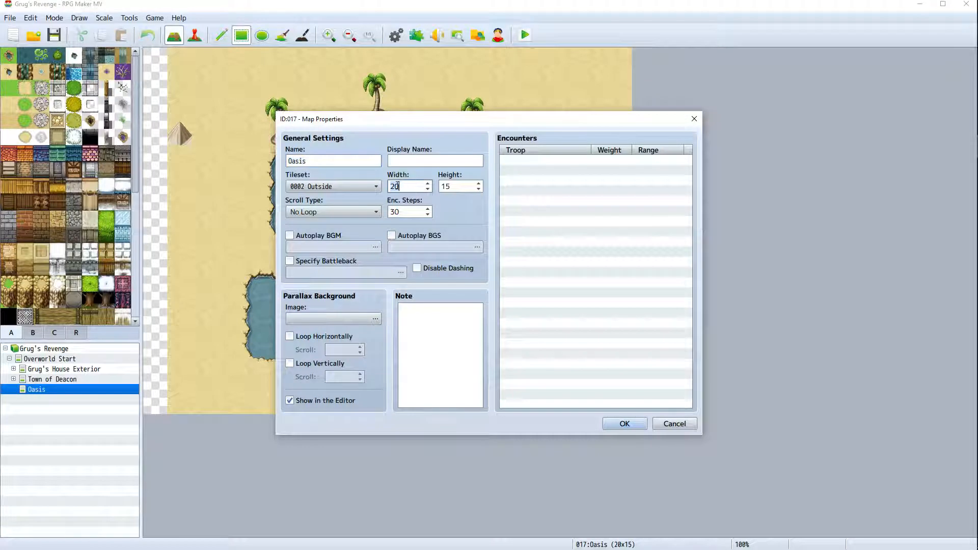
pyautogui.press('Tab')
pyautogui.write('16')
pyautogui.press('Return')
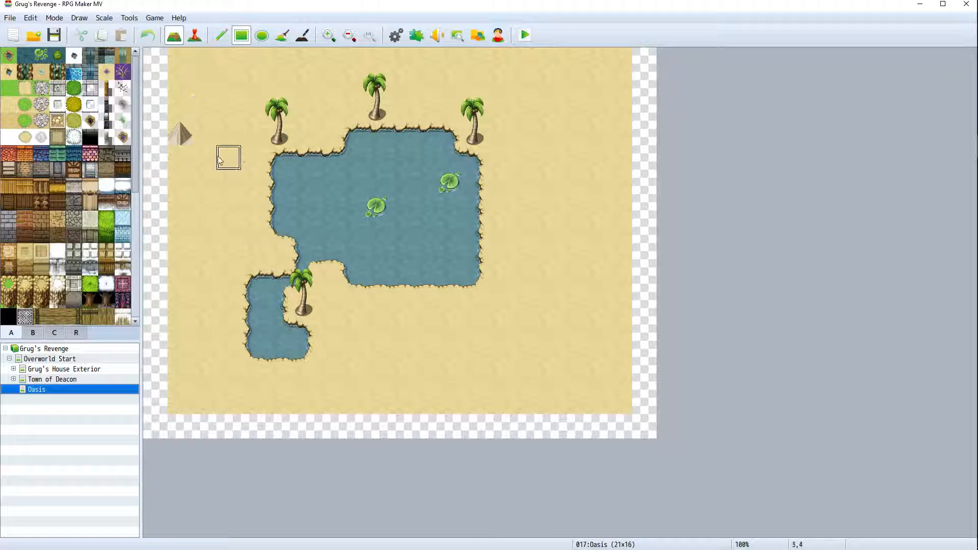
# Erase the small tent-peak pyramid west of the northwestern palm using the blank tile
pyautogui.click(34, 334)
pyautogui.scroll(-10, 58, 255)
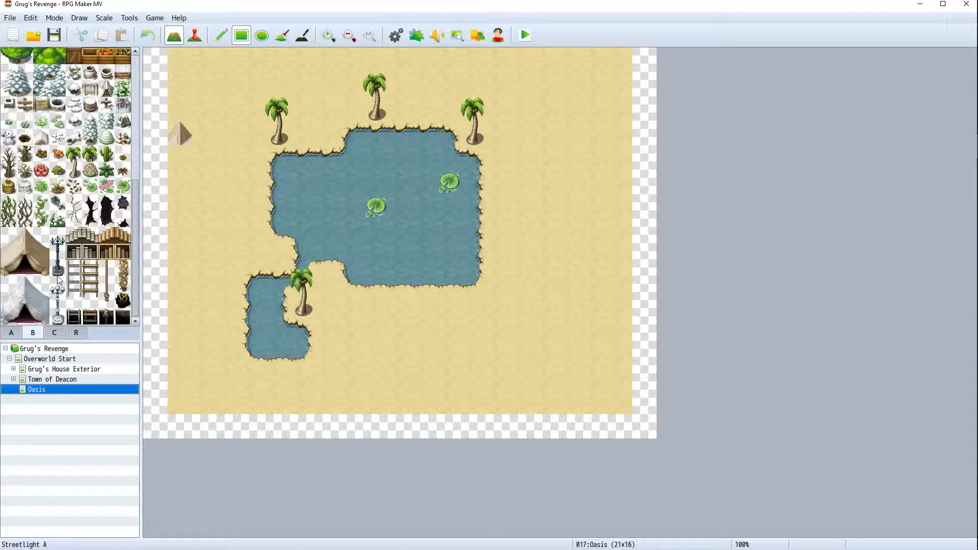
pyautogui.click(9, 235)
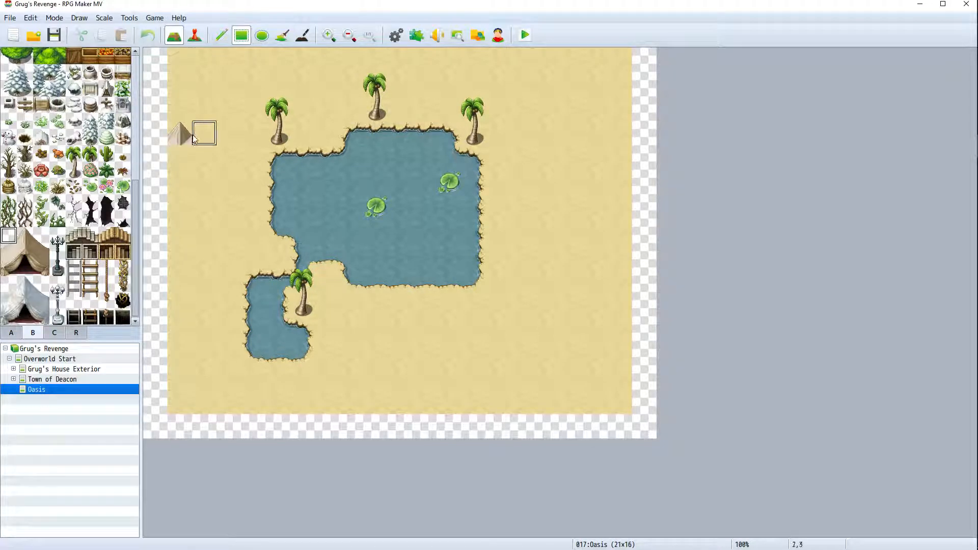
pyautogui.click(184, 136)
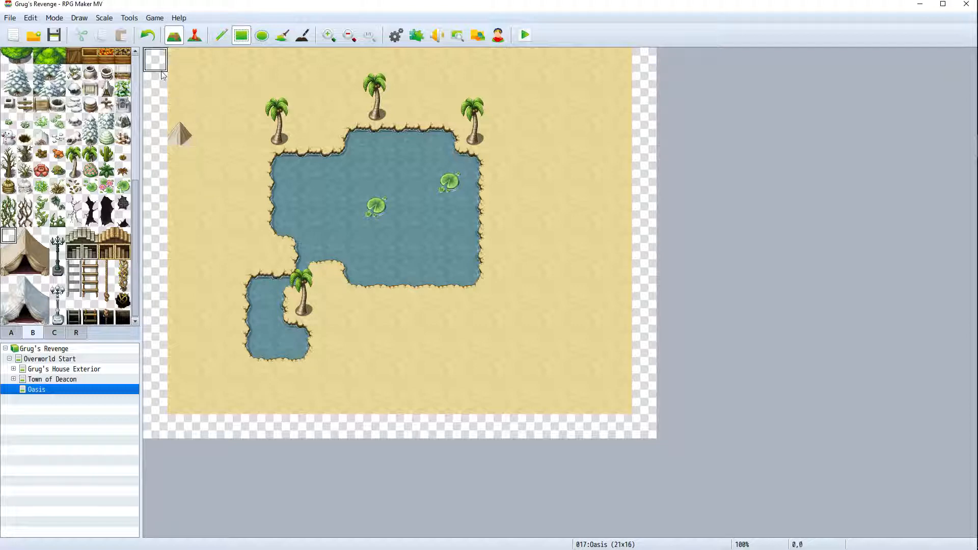
pyautogui.scroll(6, 13, 229)
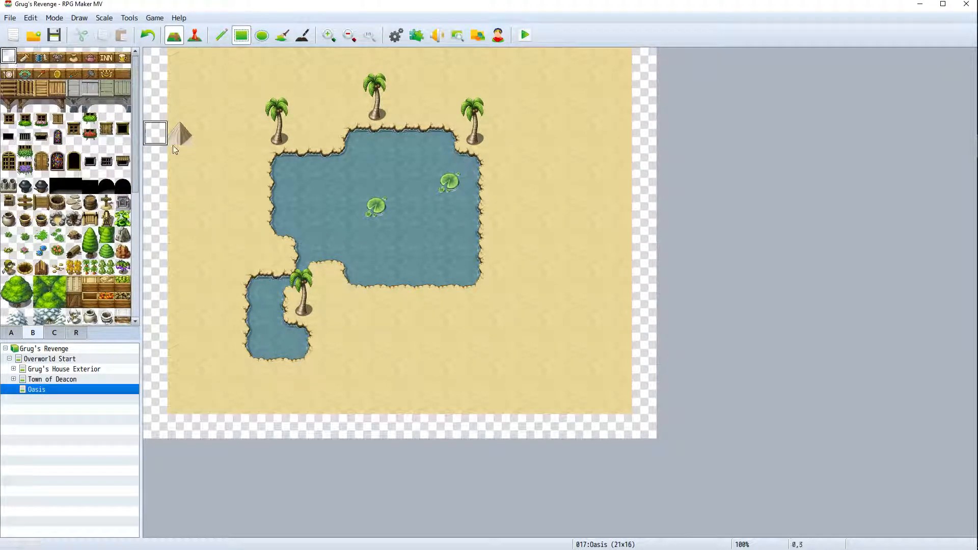
pyautogui.scroll(-3, 49, 311)
pyautogui.scroll(-9, 49, 311)
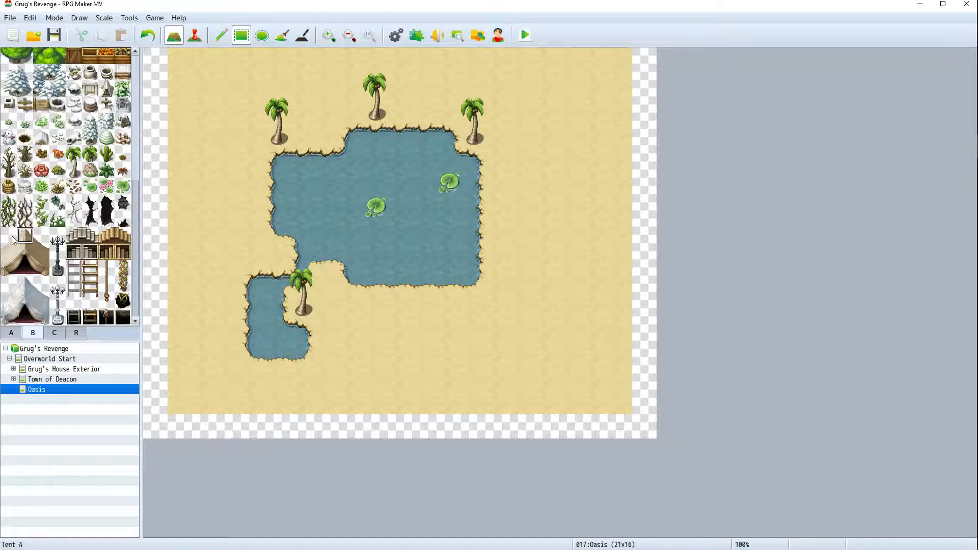
# Place the top and middle rows of Tent A on the sand west of the pond, against the blank western column
pyautogui.click(10, 236)
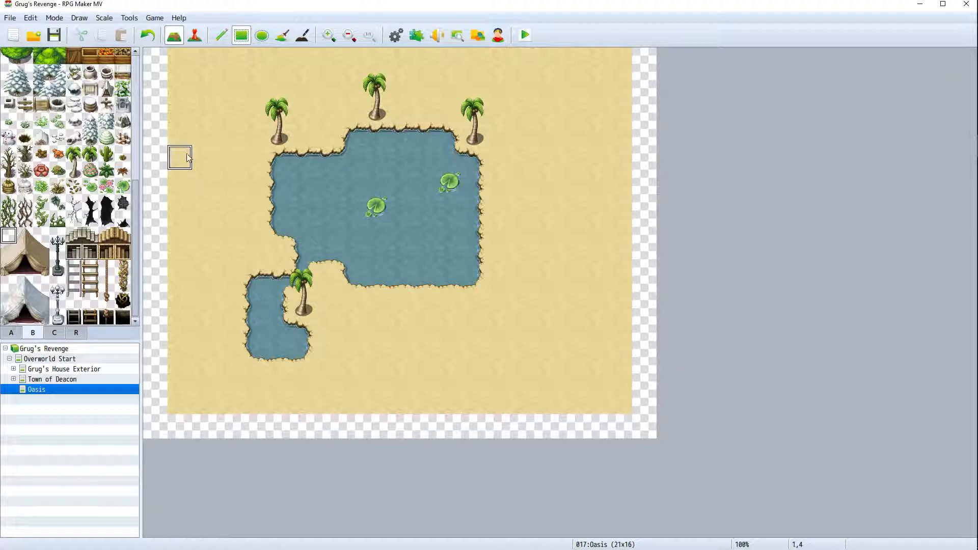
pyautogui.click(25, 235)
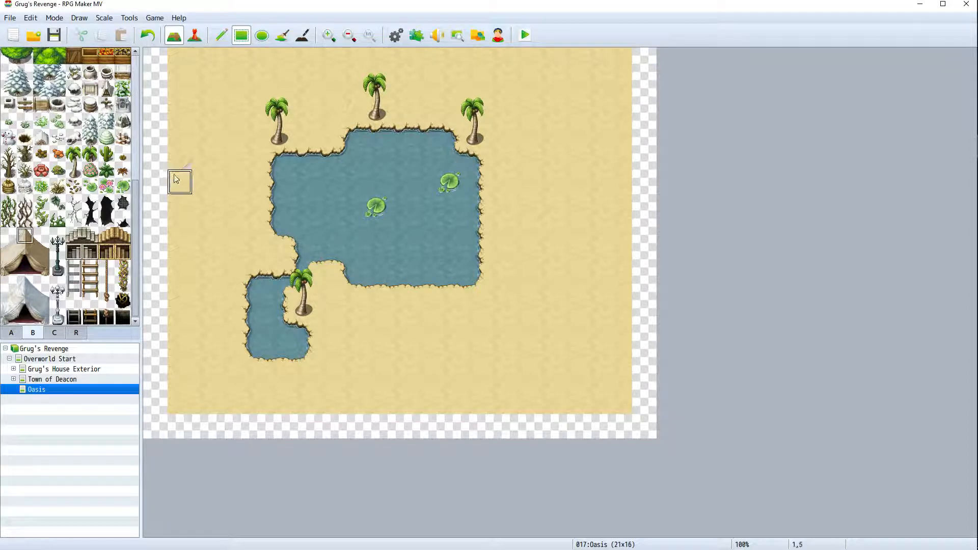
pyautogui.click(200, 168)
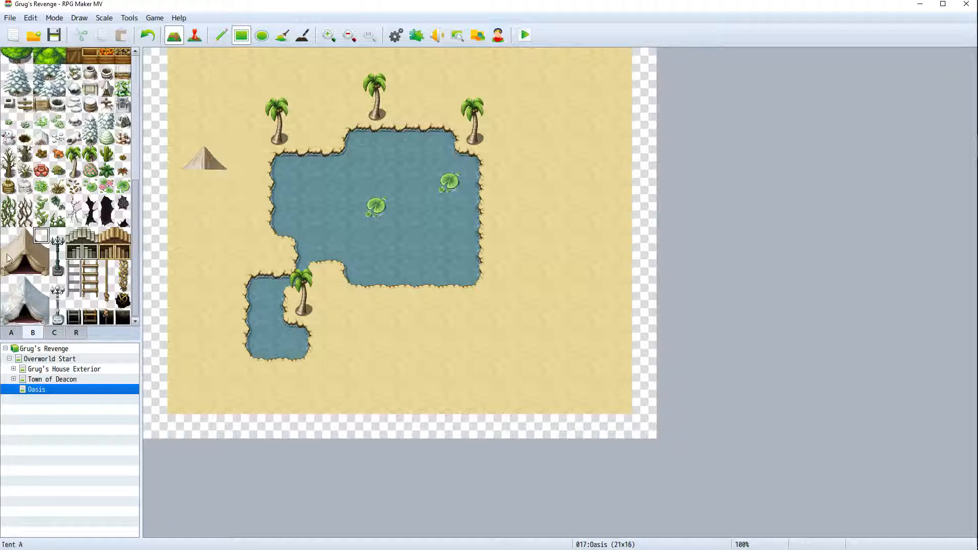
pyautogui.click(170, 184)
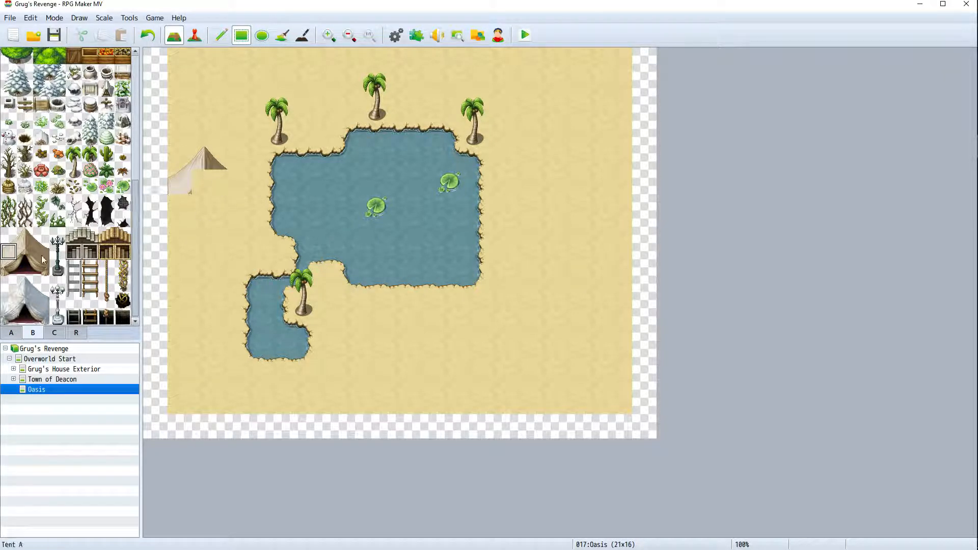
pyautogui.click(228, 182)
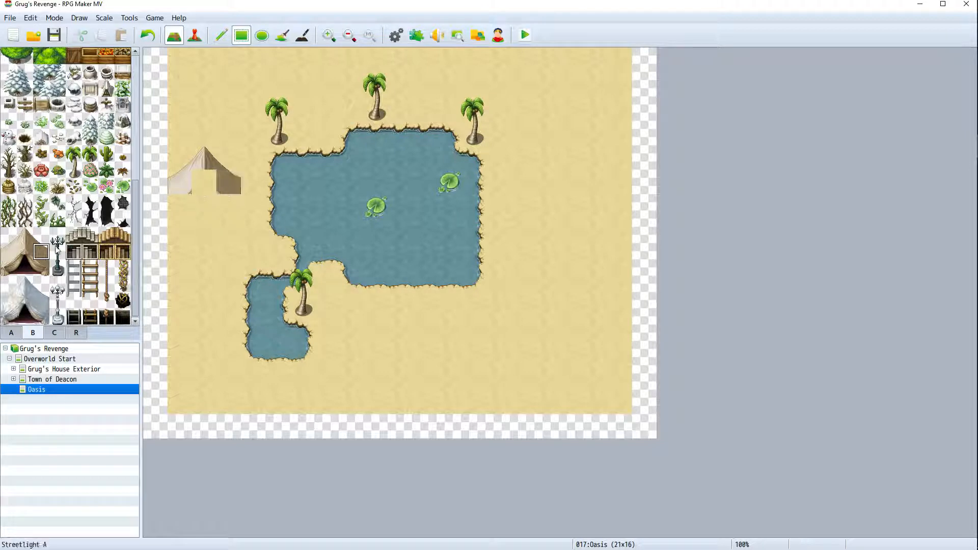
pyautogui.click(28, 253)
pyautogui.click(203, 189)
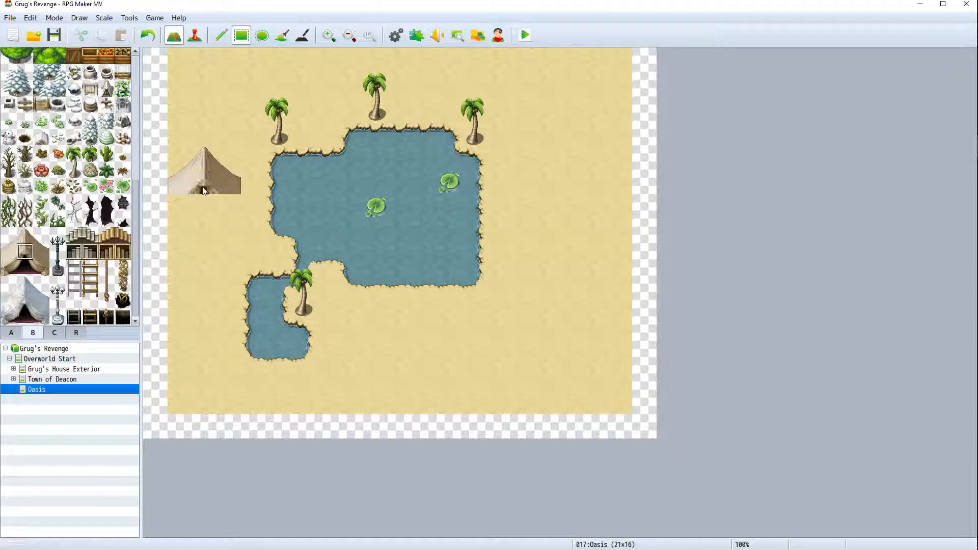
# Complete the western Tent A with its three bottom-row tiles, including the dark entrance
pyautogui.click(8, 268)
pyautogui.click(179, 206)
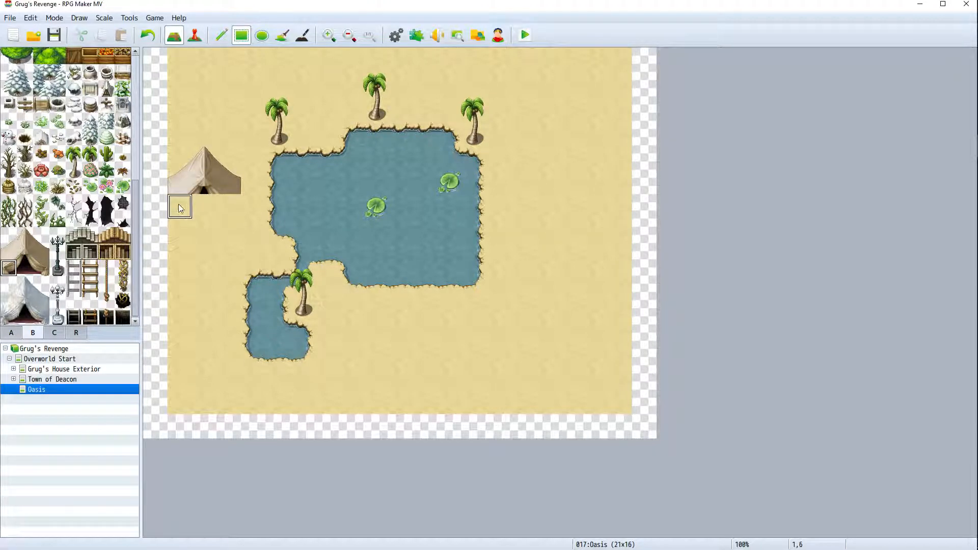
pyautogui.click(24, 267)
pyautogui.click(204, 206)
pyautogui.click(41, 268)
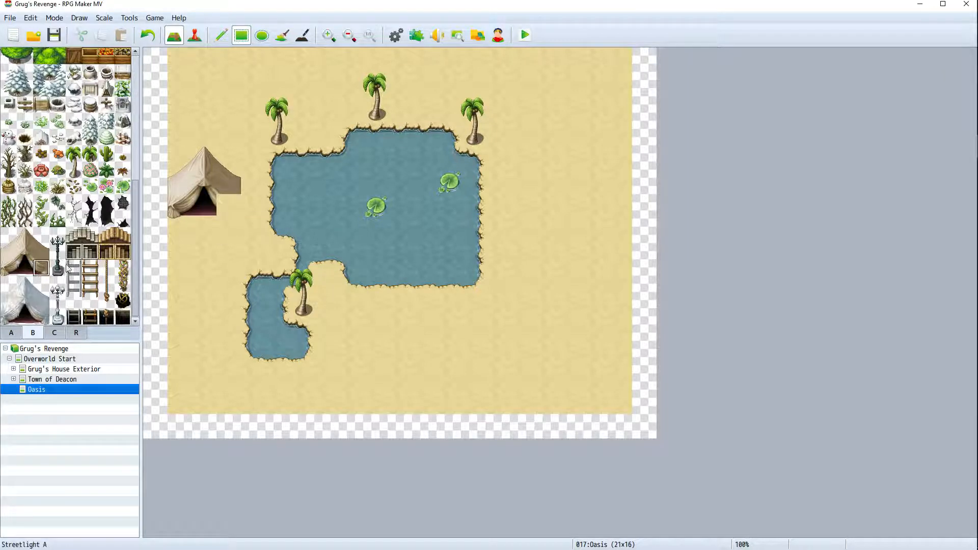
pyautogui.click(229, 206)
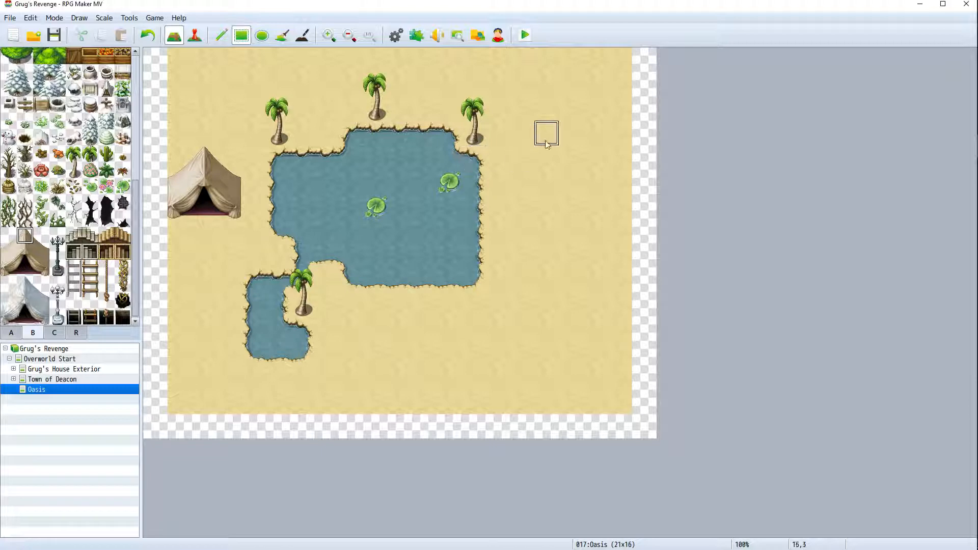
# Try to start a second Tent A with its western side piece on the sand north of the northeastern palm
pyautogui.click(8, 252)
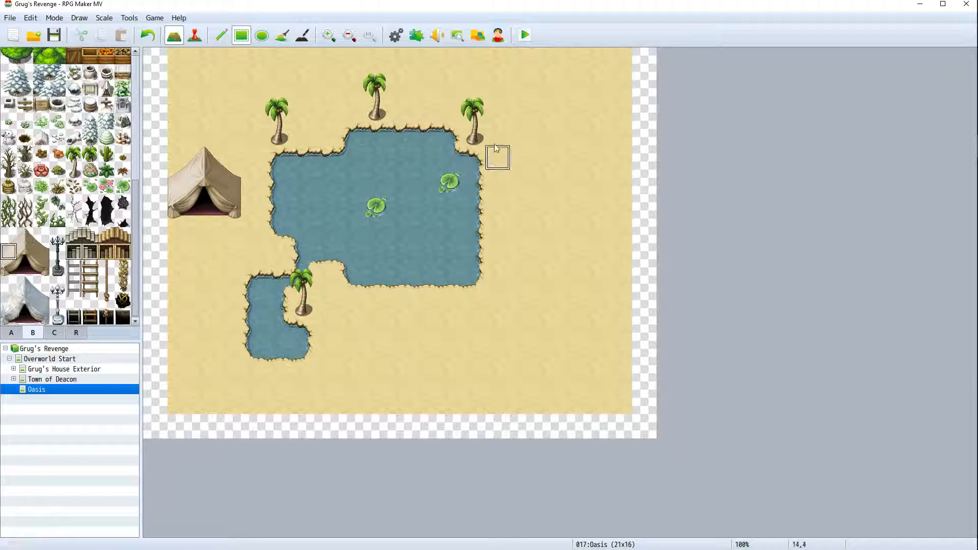
pyautogui.click(507, 85)
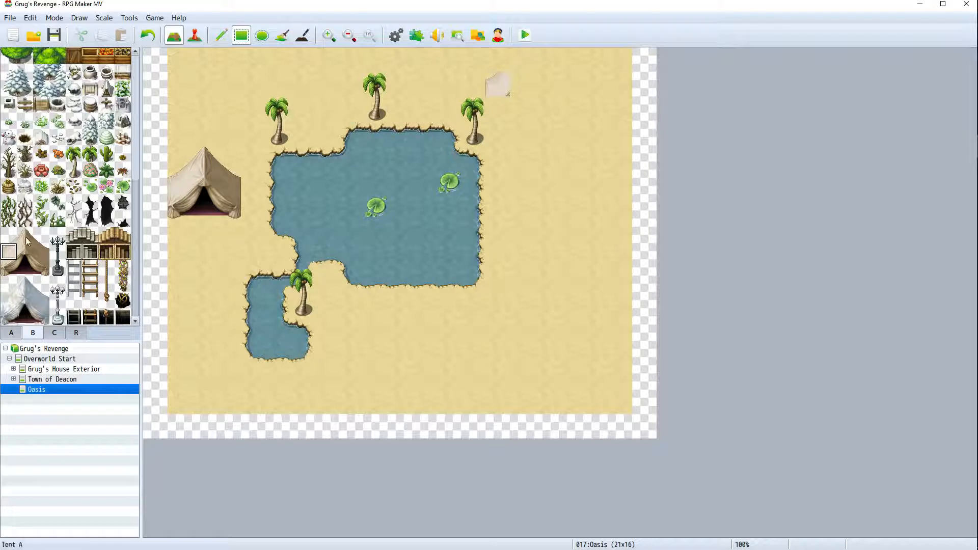
pyautogui.click(8, 234)
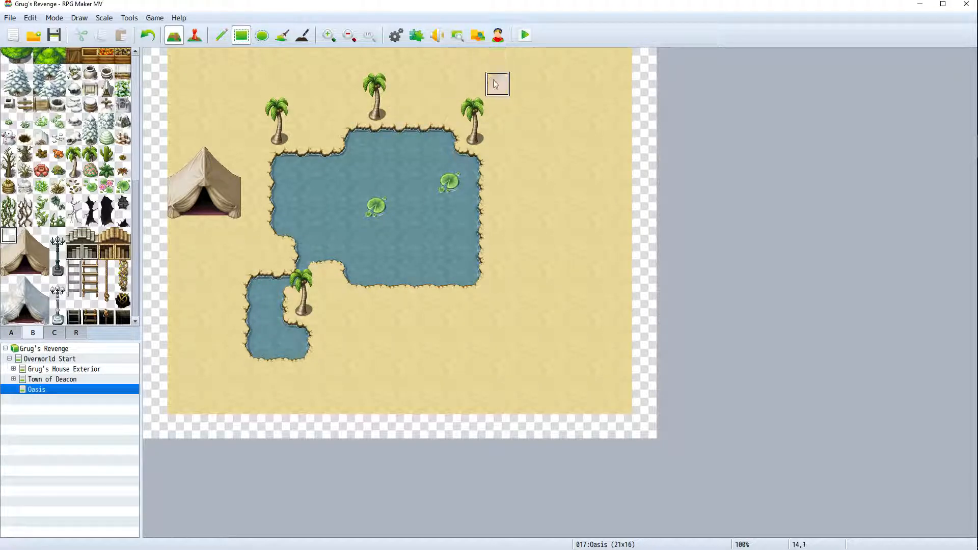
pyautogui.scroll(5, 32, 230)
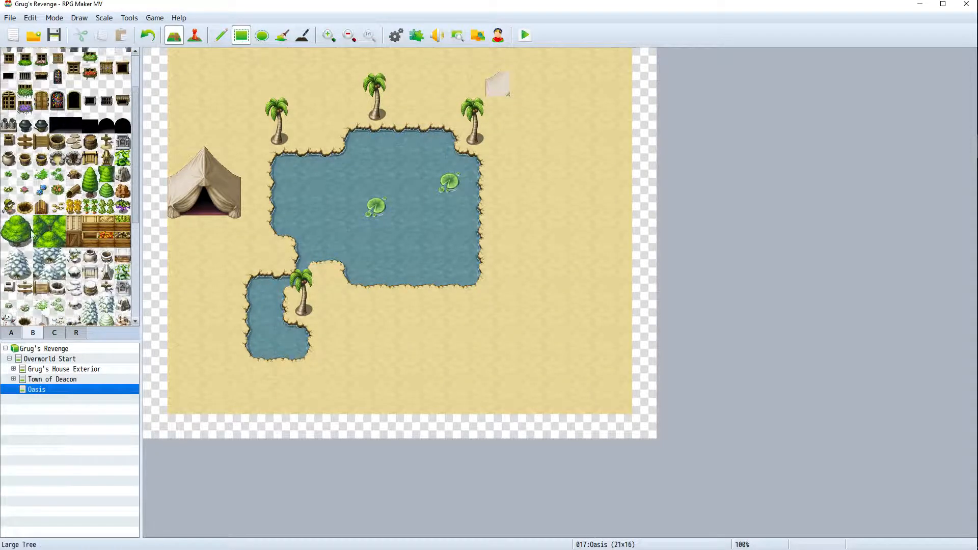
pyautogui.scroll(3, 32, 231)
pyautogui.click(9, 55)
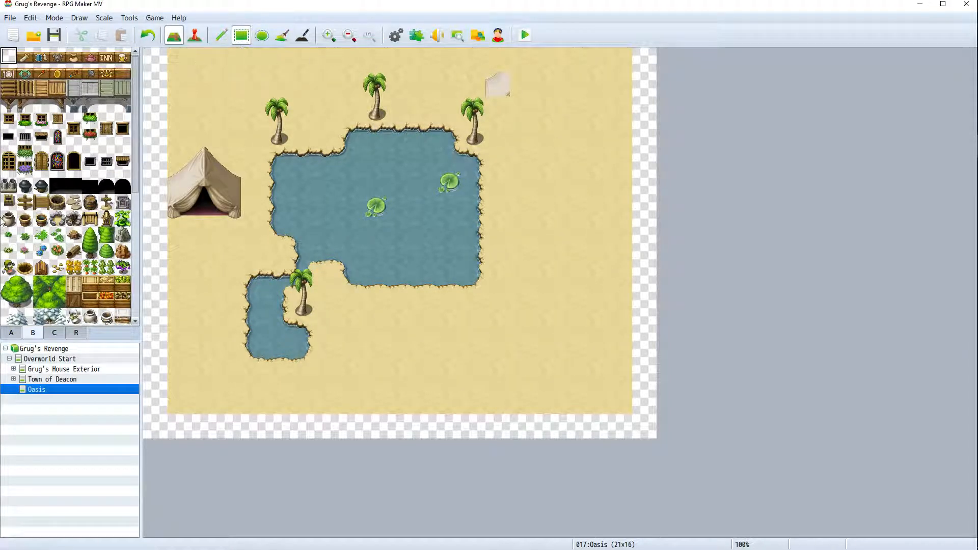
# Paint the map's northernmost row with the blank transparent tile
pyautogui.click(8, 335)
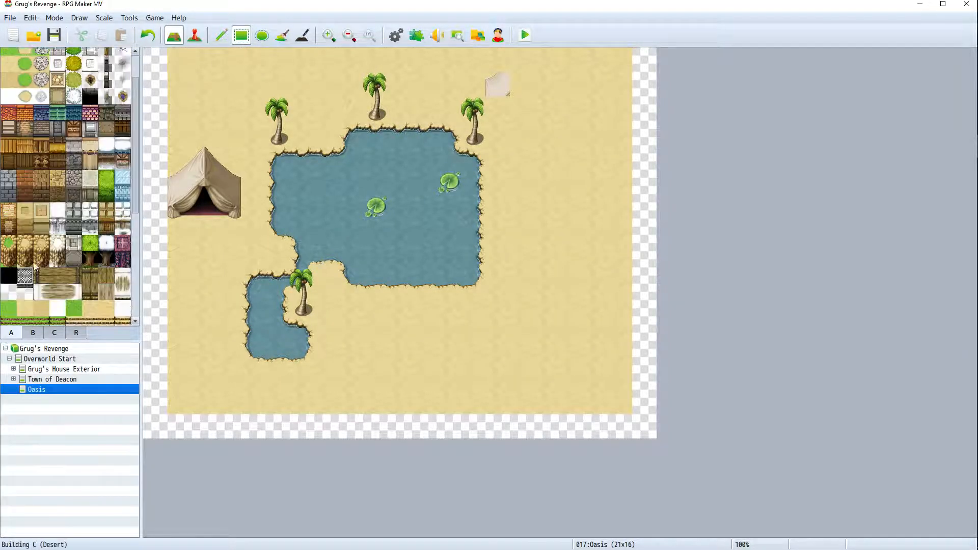
pyautogui.click(15, 287)
pyautogui.moveTo(181, 60); pyautogui.dragTo(628, 56)
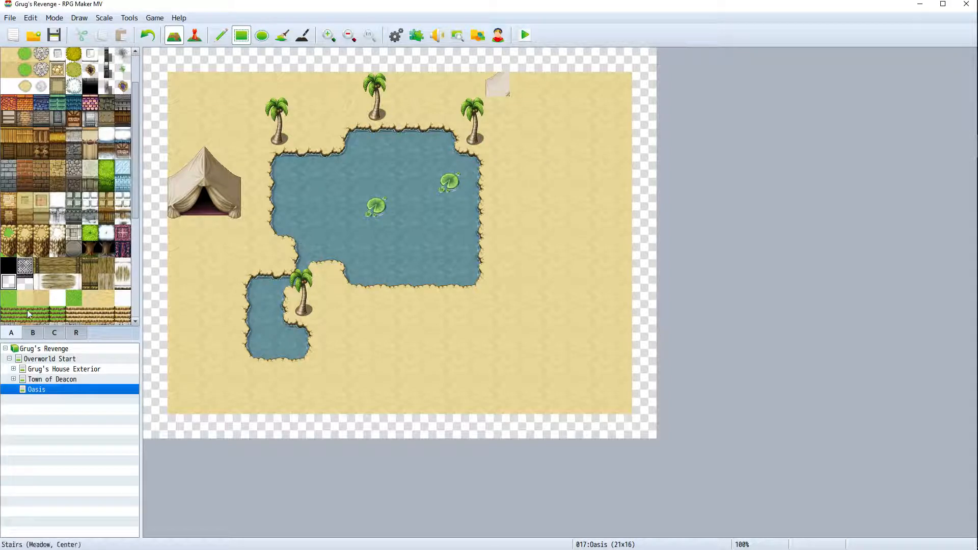
# Erase the stray tent piece just northeast of the northeastern palm using the blank tile
pyautogui.click(33, 333)
pyautogui.scroll(-4, 43, 271)
pyautogui.scroll(-3, 42, 271)
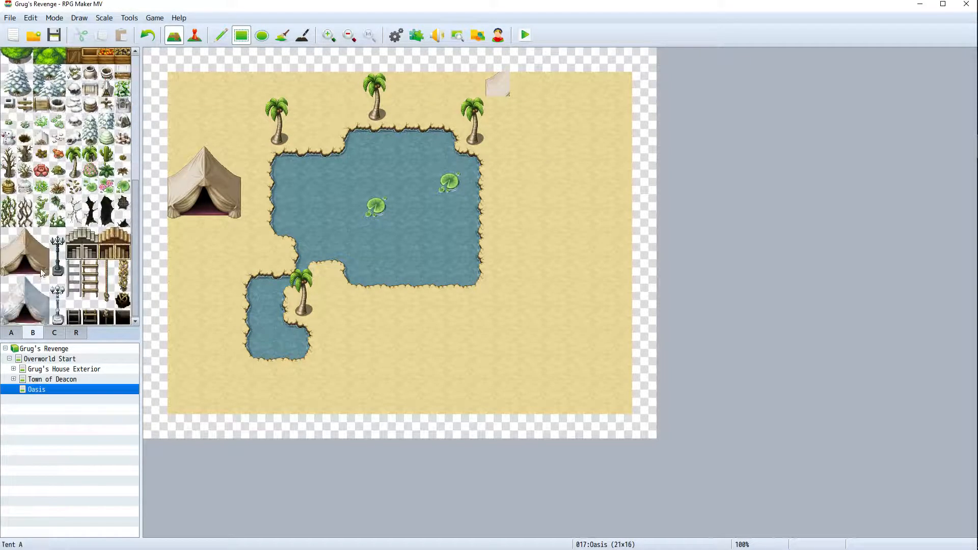
pyautogui.scroll(5, 37, 308)
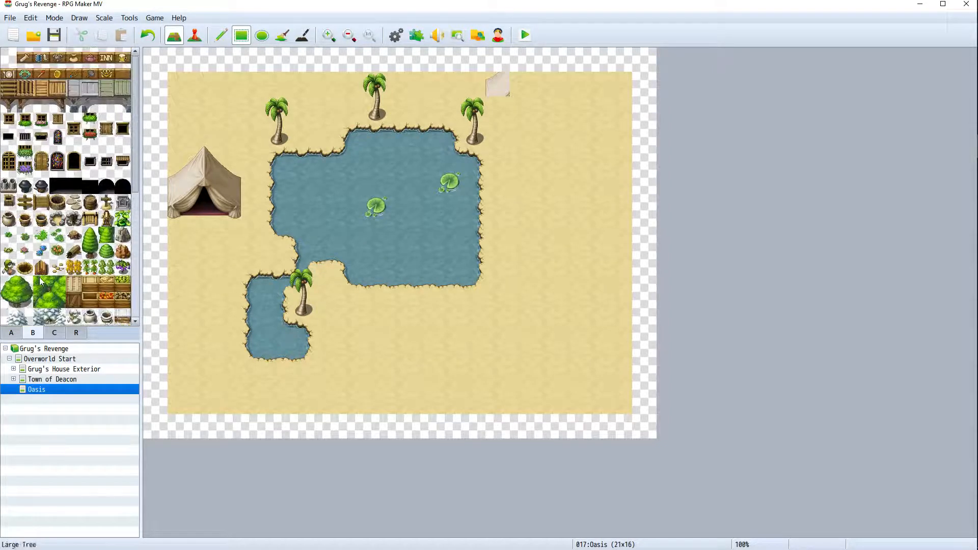
pyautogui.click(9, 55)
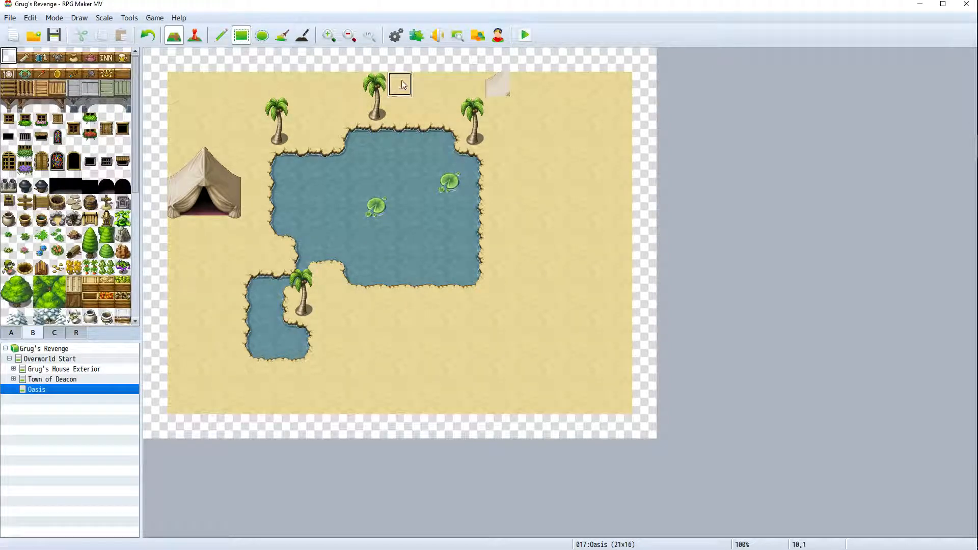
pyautogui.click(497, 84)
# Place the top row of a second Tent A on the sand just east of the northeastern palm
pyautogui.scroll(-5, 56, 305)
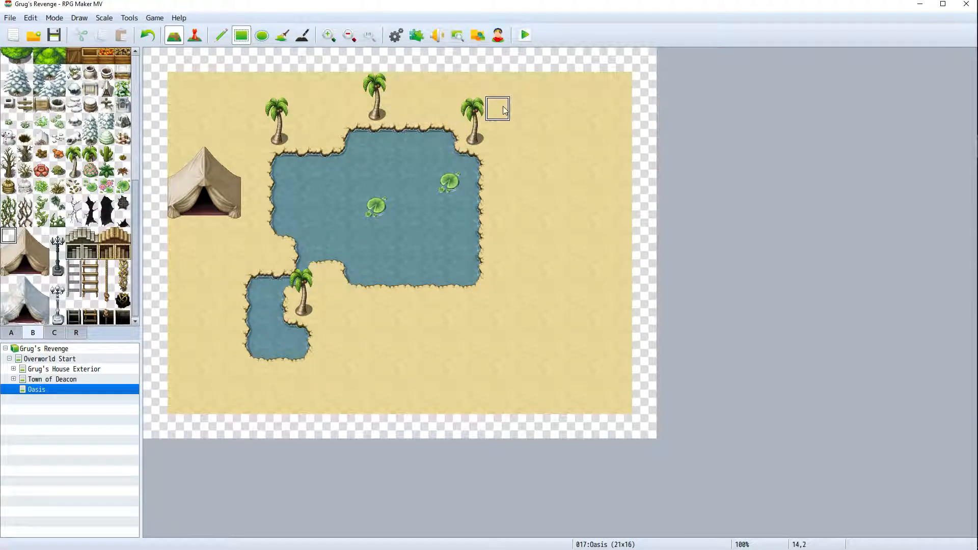
pyautogui.click(25, 236)
pyautogui.click(525, 120)
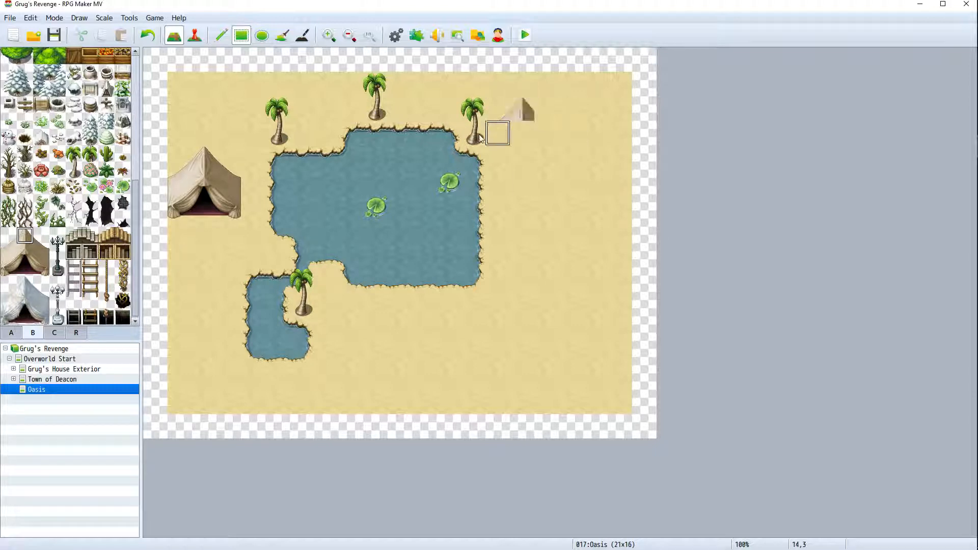
pyautogui.click(41, 236)
pyautogui.click(548, 118)
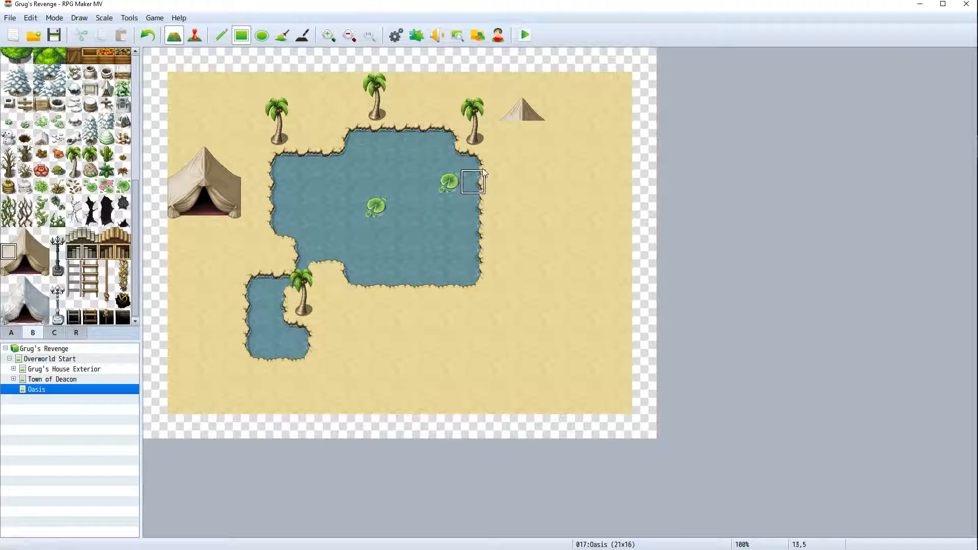
# Complete the second Tent A east of the northeastern palm with its middle row and its bottom row, including the entrance
pyautogui.click(498, 133)
pyautogui.click(42, 256)
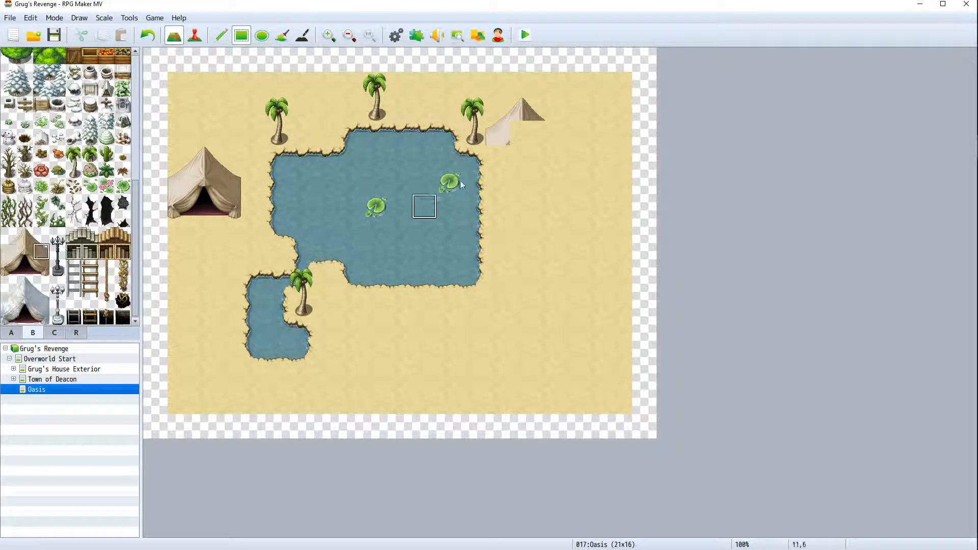
pyautogui.click(546, 133)
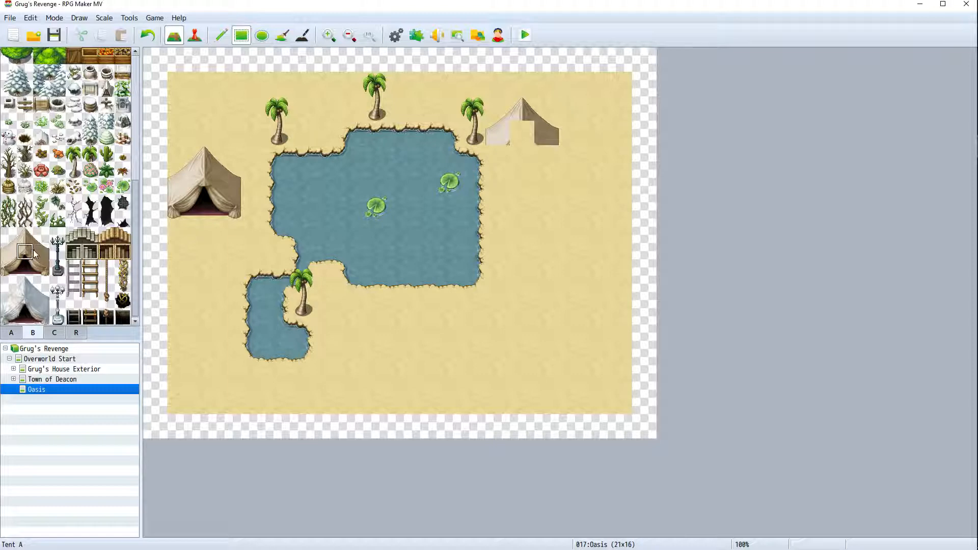
pyautogui.click(514, 127)
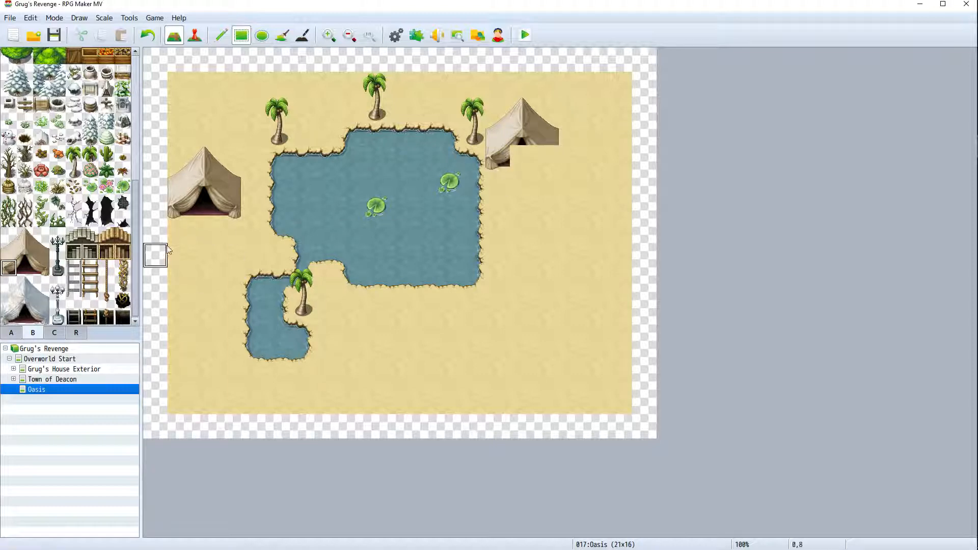
pyautogui.click(40, 267)
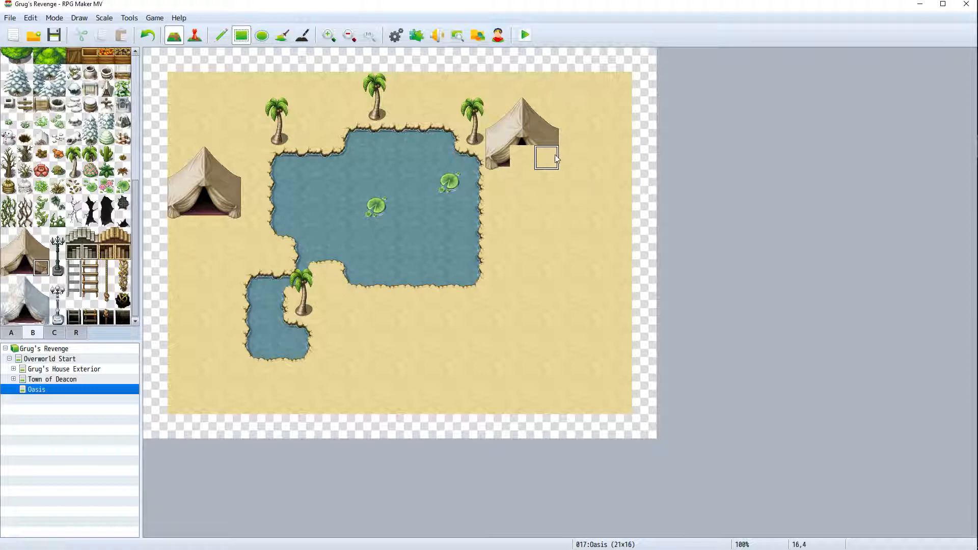
pyautogui.click(25, 267)
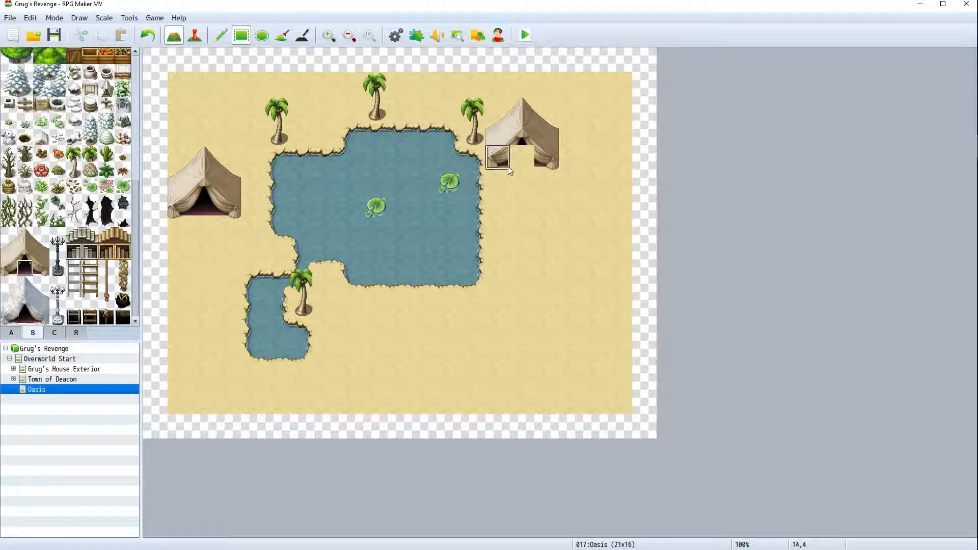
pyautogui.click(521, 158)
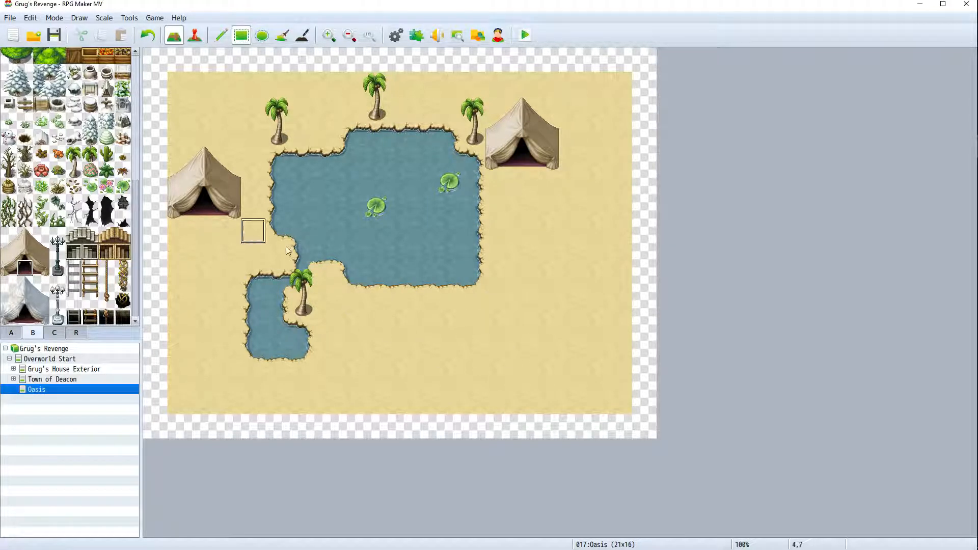
# Place the top row of a third Tent A on the sand in the map's southeastern area
pyautogui.click(15, 249)
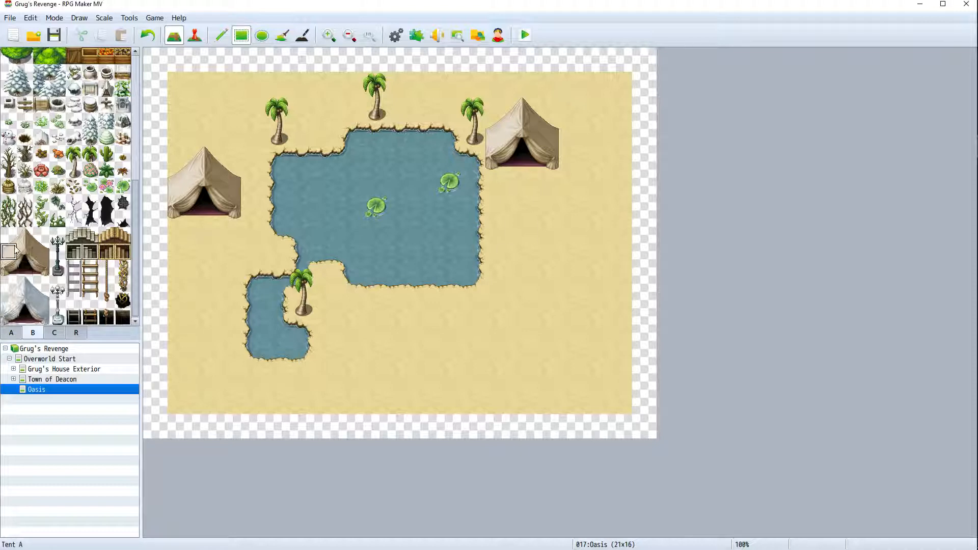
pyautogui.click(10, 235)
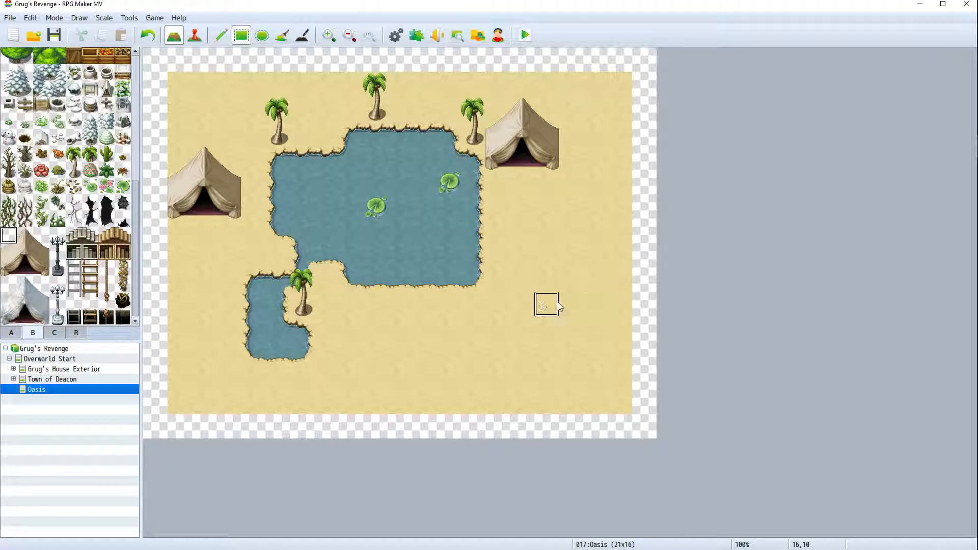
pyautogui.click(25, 234)
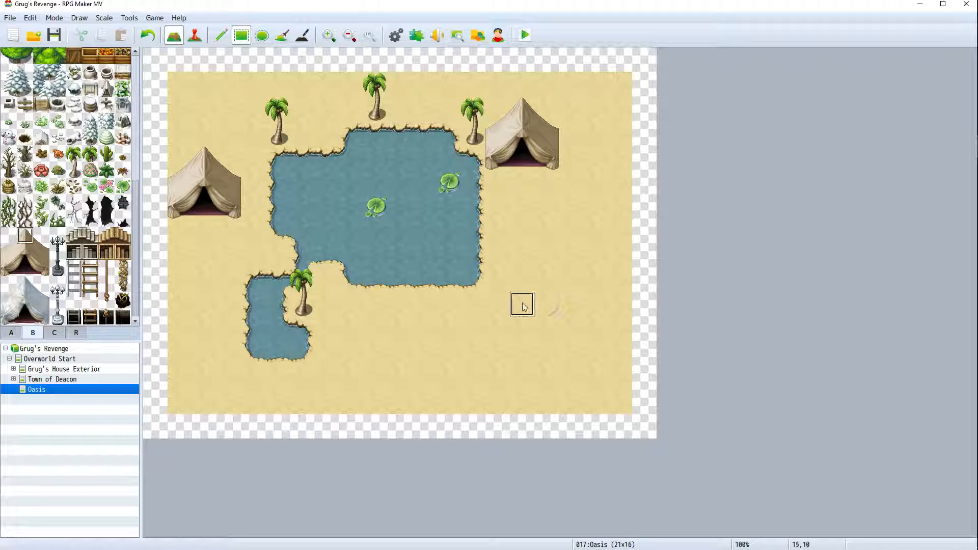
pyautogui.click(571, 305)
pyautogui.click(42, 235)
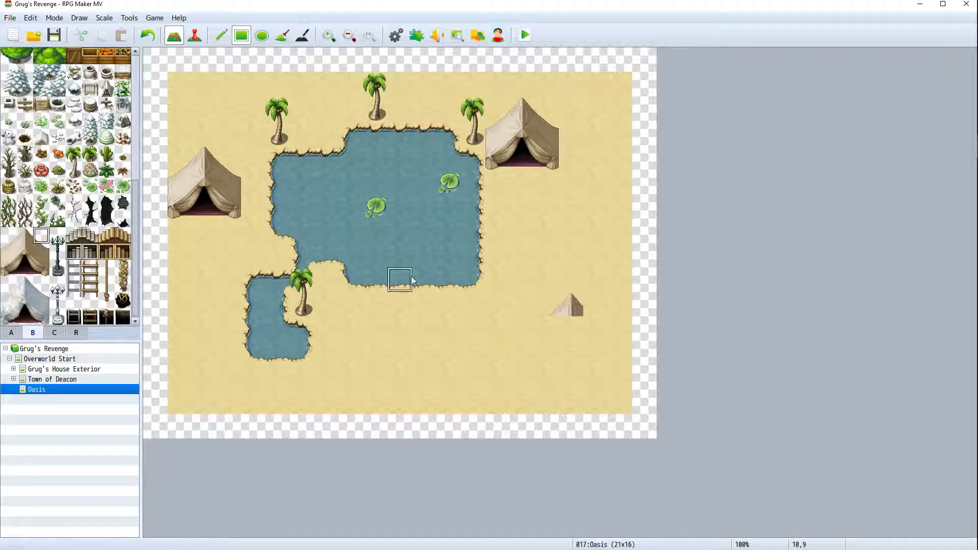
pyautogui.click(595, 305)
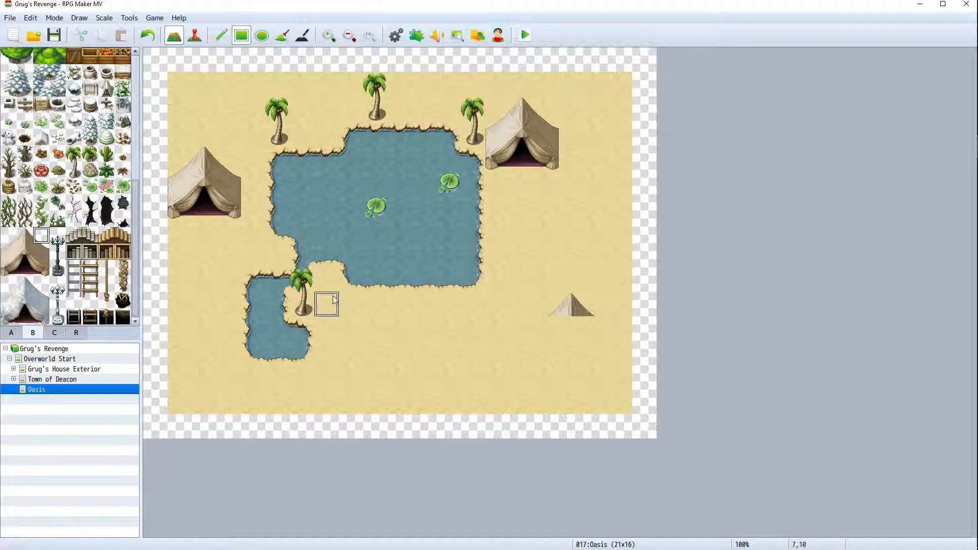
# Complete the southeastern Tent A with its three middle tiles and its bottom row, including the Tent A (Entrance) tile
pyautogui.click(13, 259)
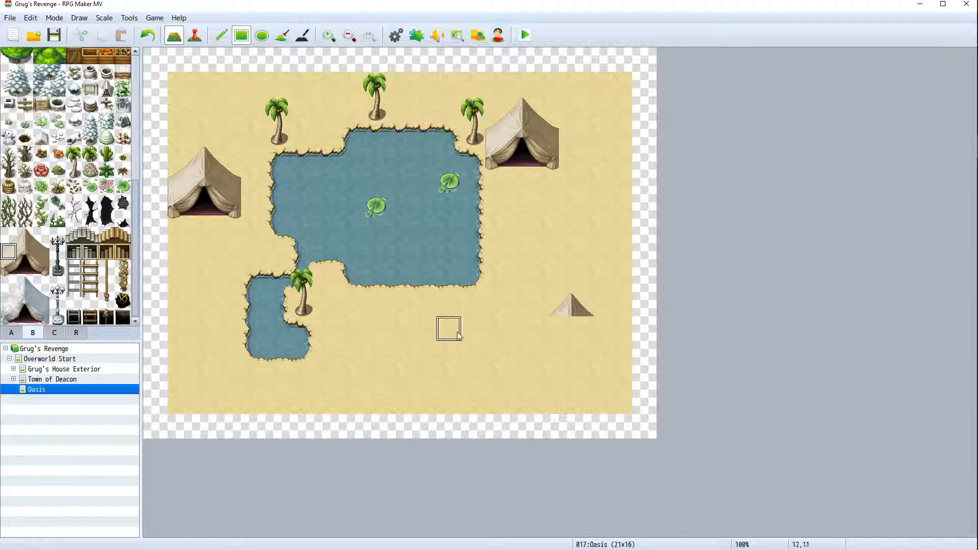
pyautogui.click(549, 331)
pyautogui.click(29, 254)
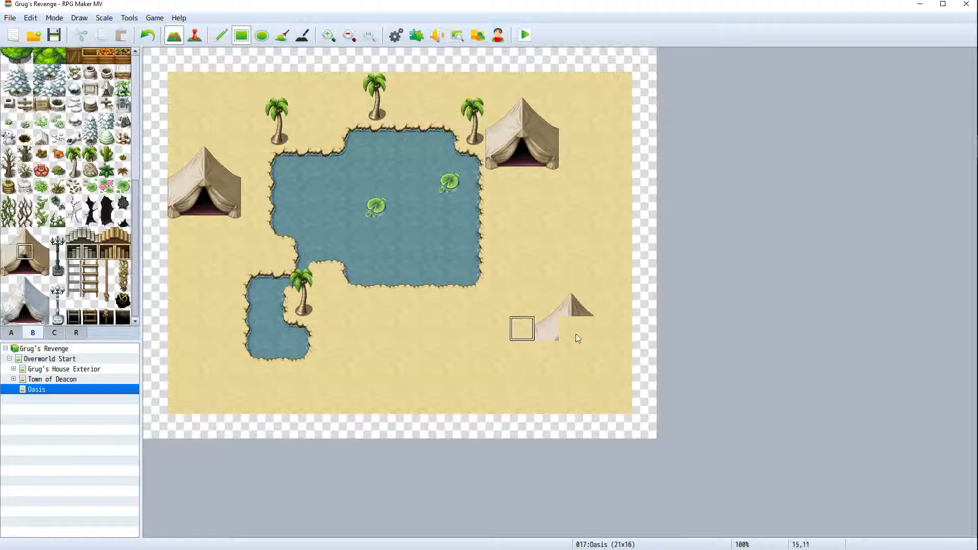
pyautogui.click(573, 330)
pyautogui.click(48, 258)
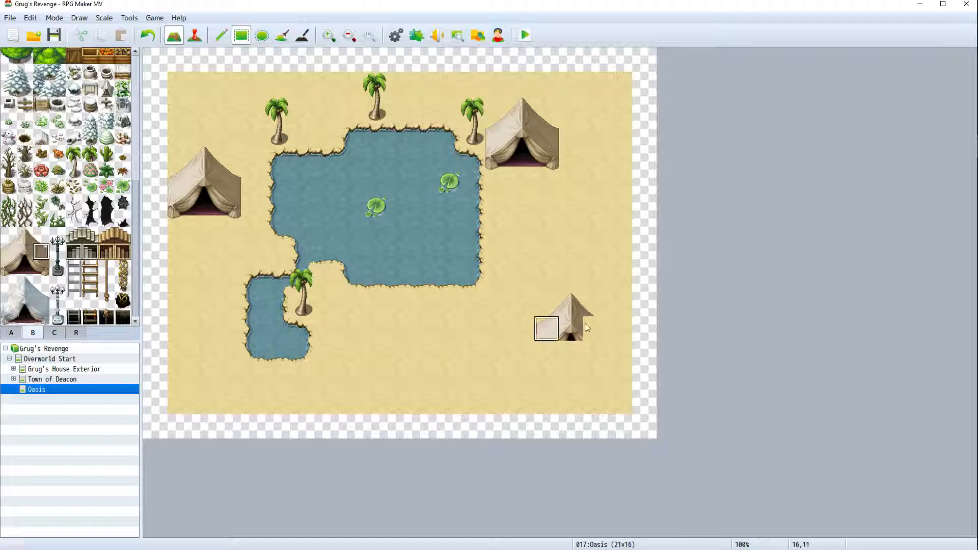
pyautogui.click(9, 268)
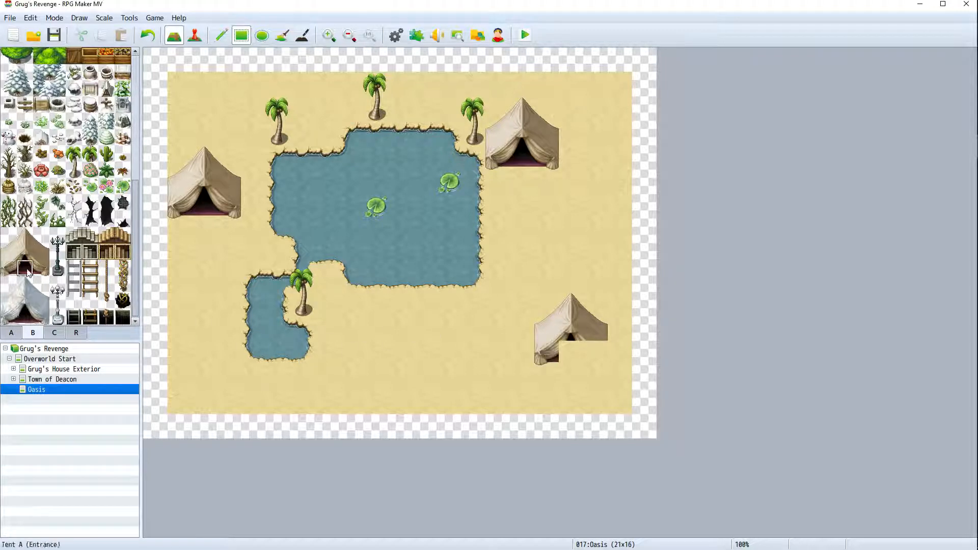
pyautogui.click(570, 355)
pyautogui.click(41, 269)
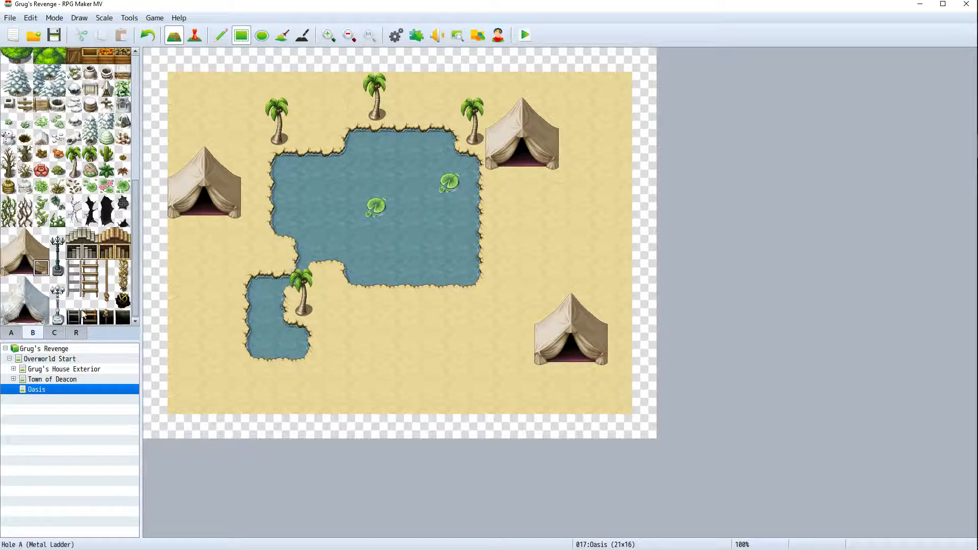
# Place two clay pots on the sand in front of the western tent, one on each side of its entrance
pyautogui.scroll(5, 83, 312)
pyautogui.scroll(1, 82, 309)
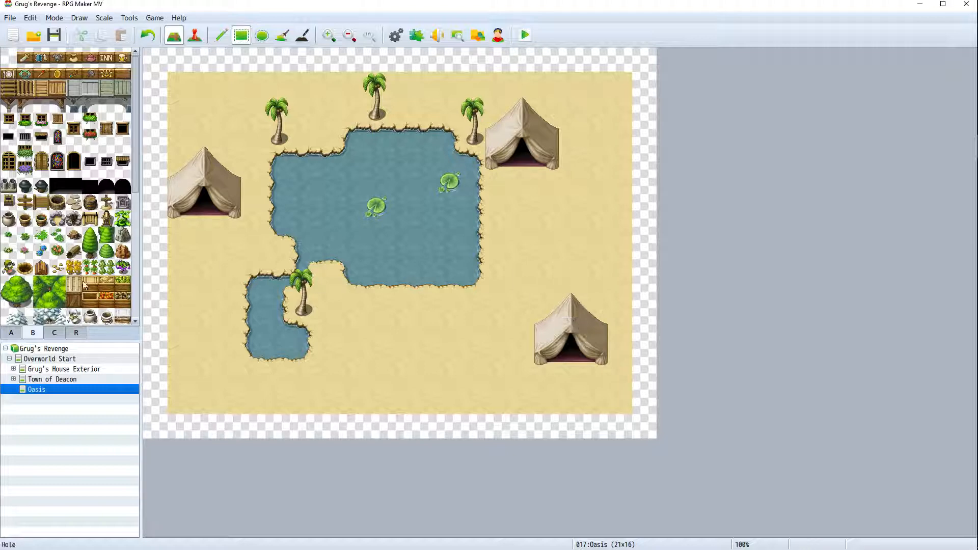
pyautogui.click(8, 219)
pyautogui.click(180, 232)
pyautogui.click(229, 231)
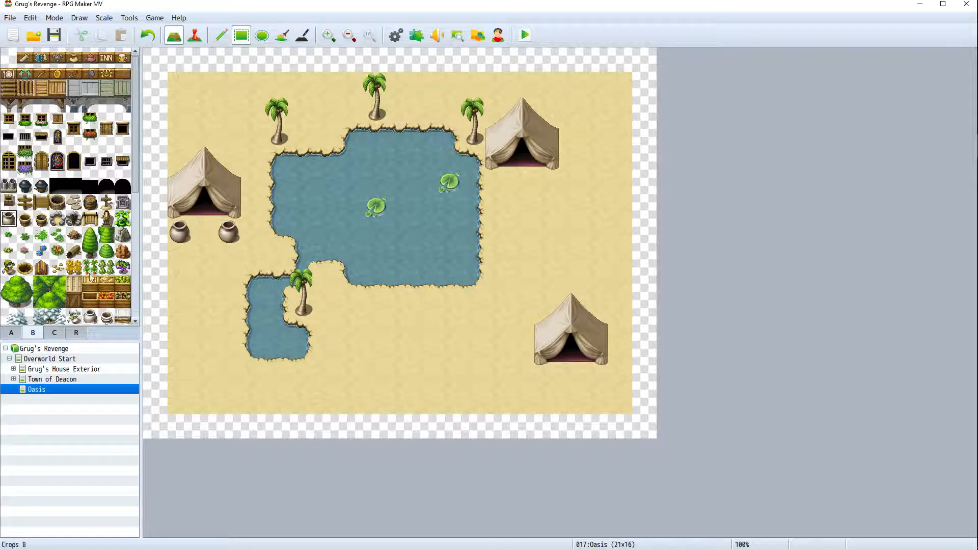
# Place the pink-emblem shop sign on the west tent, INN on the northeast tent, and Shop Sign (Sword & Shield) on the southeast tent
pyautogui.scroll(-5, 89, 276)
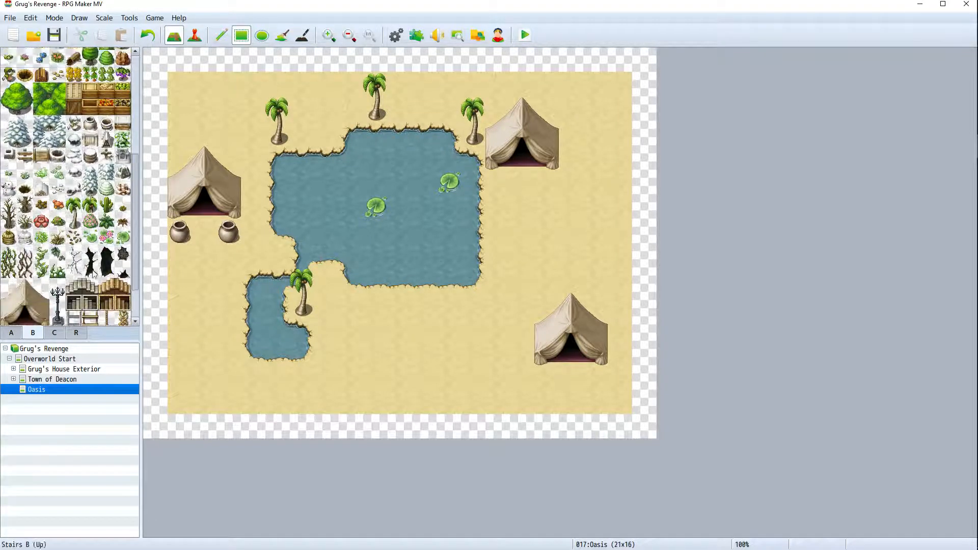
pyautogui.scroll(4, 94, 273)
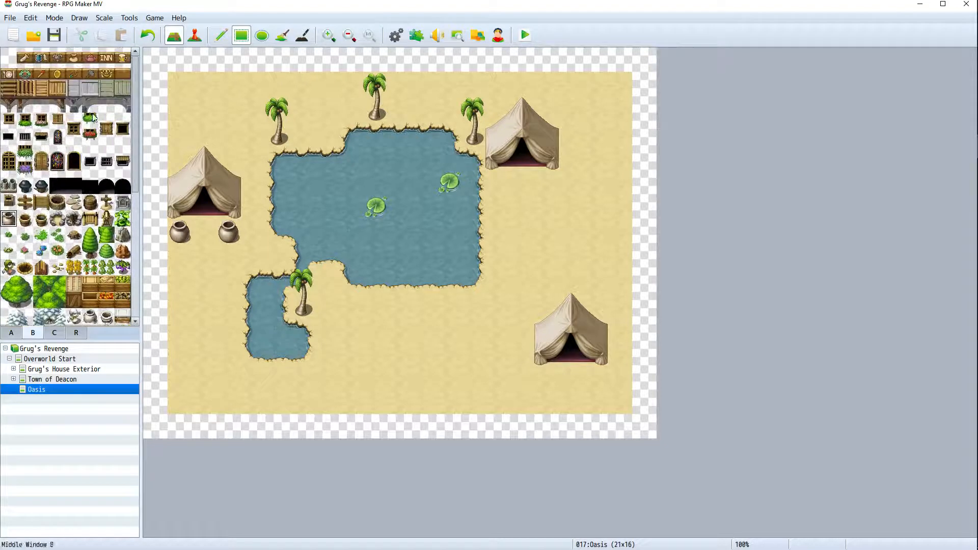
pyautogui.click(90, 56)
pyautogui.click(205, 181)
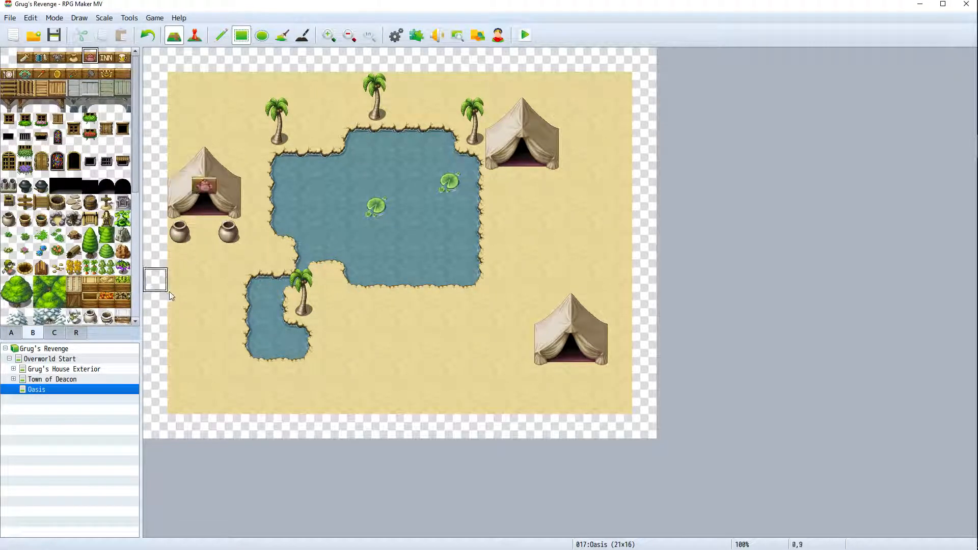
pyautogui.click(107, 58)
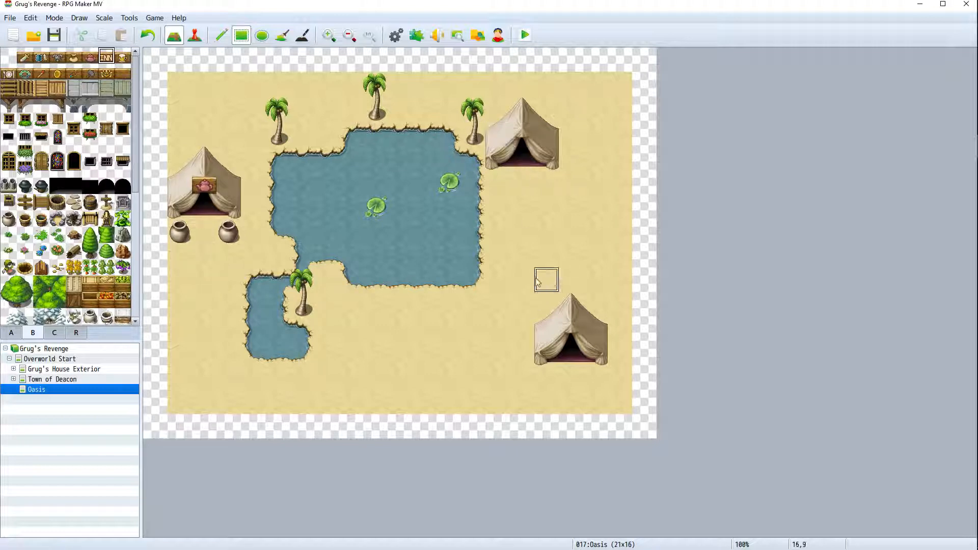
pyautogui.click(523, 133)
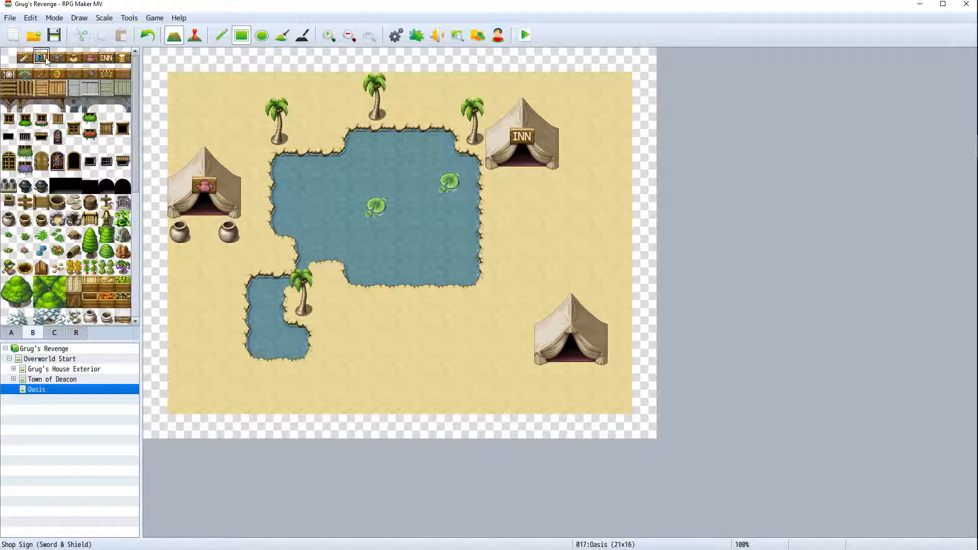
pyautogui.click(576, 330)
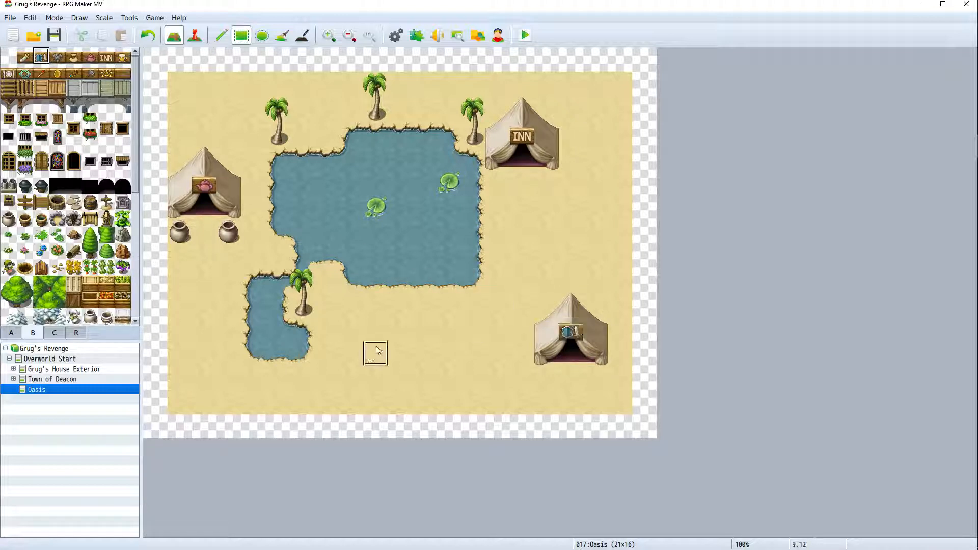
# Scatter five cacti: two in the sand northwest of the pond, two along the east side, and one south of the pond
pyautogui.scroll(-5, 51, 239)
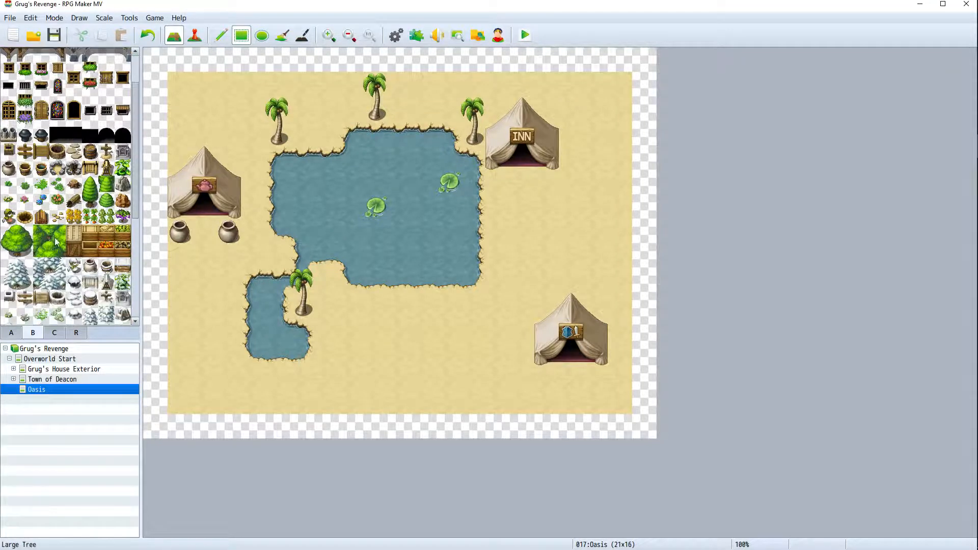
pyautogui.scroll(4, 74, 252)
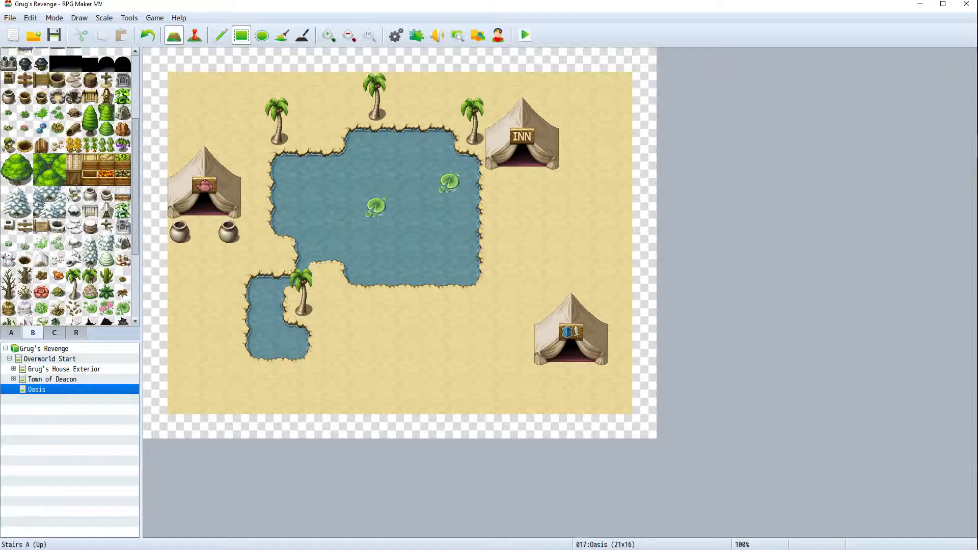
pyautogui.scroll(-4, 76, 252)
pyautogui.scroll(3, 77, 252)
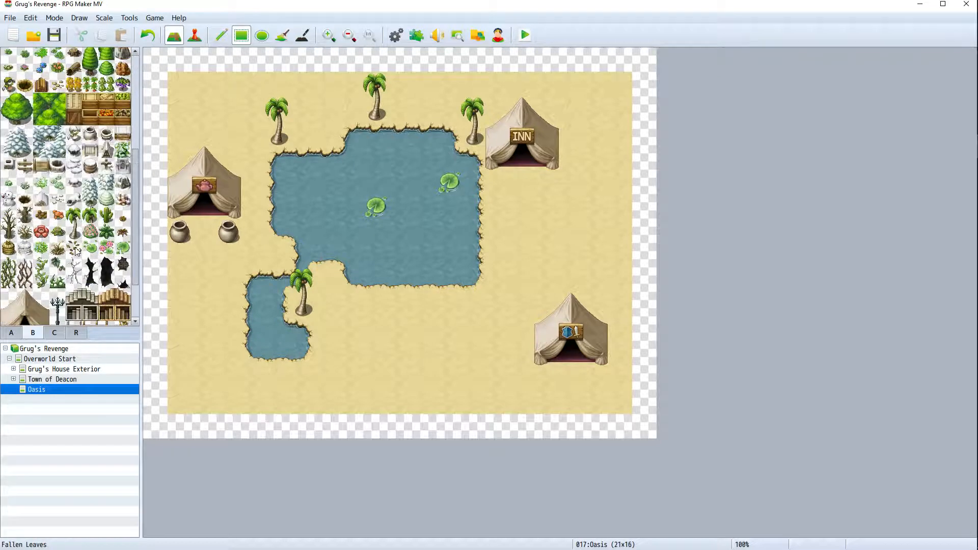
pyautogui.click(107, 227)
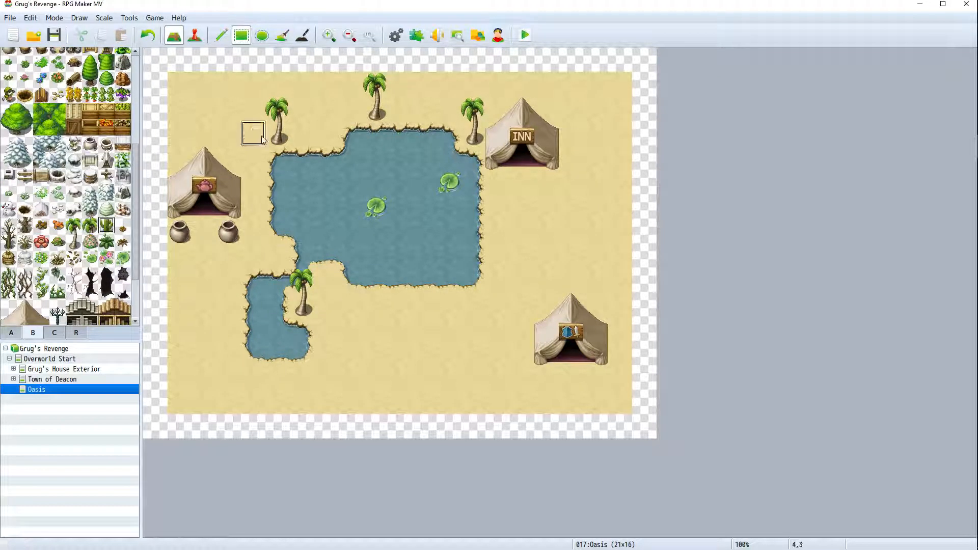
pyautogui.click(320, 91)
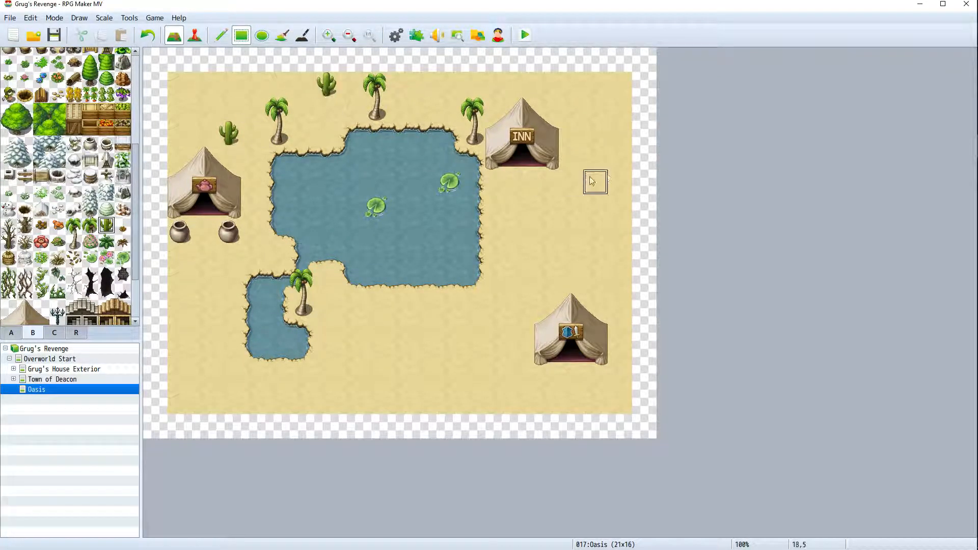
pyautogui.click(596, 134)
pyautogui.click(596, 231)
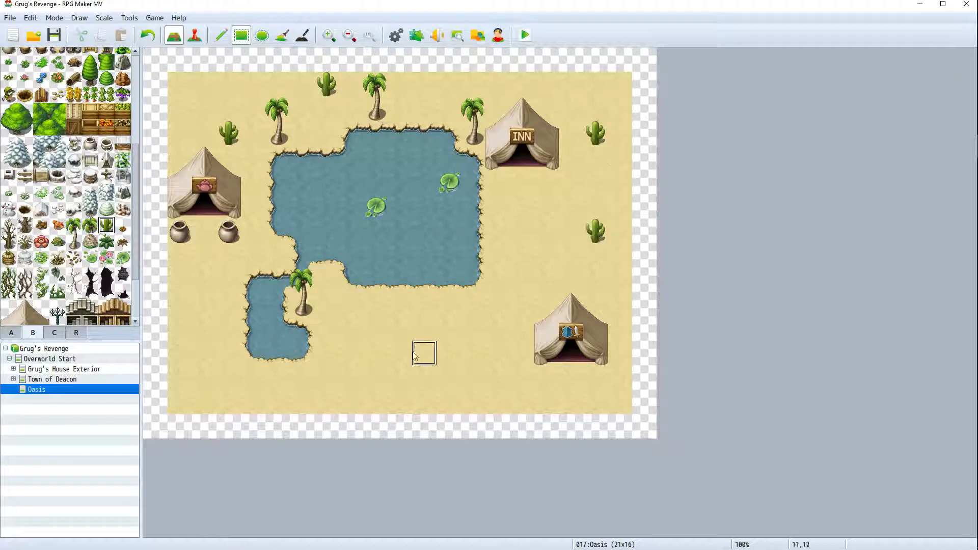
pyautogui.click(399, 354)
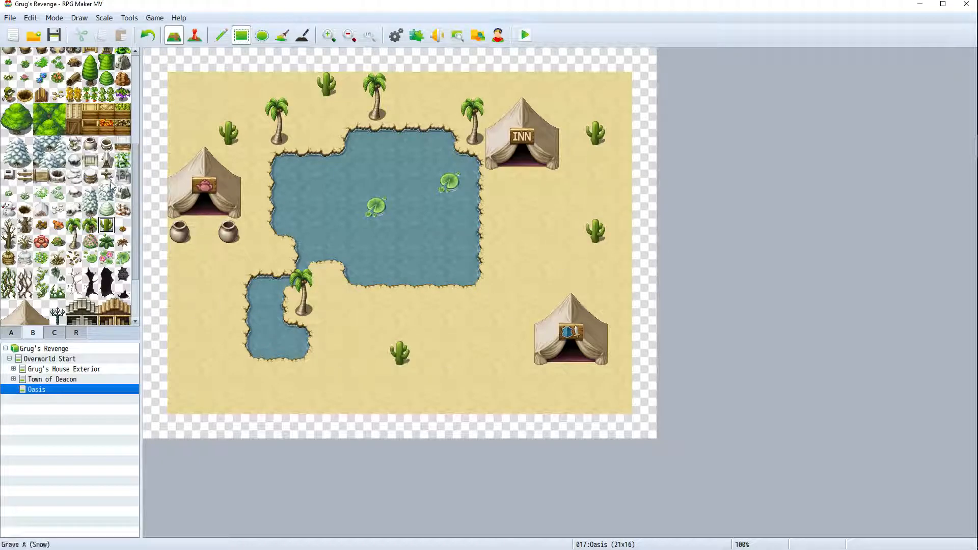
# Add five leafy green desert plants: at the west edge, east edge, above the inn, south of the pond, and beside the southeast tent
pyautogui.click(106, 242)
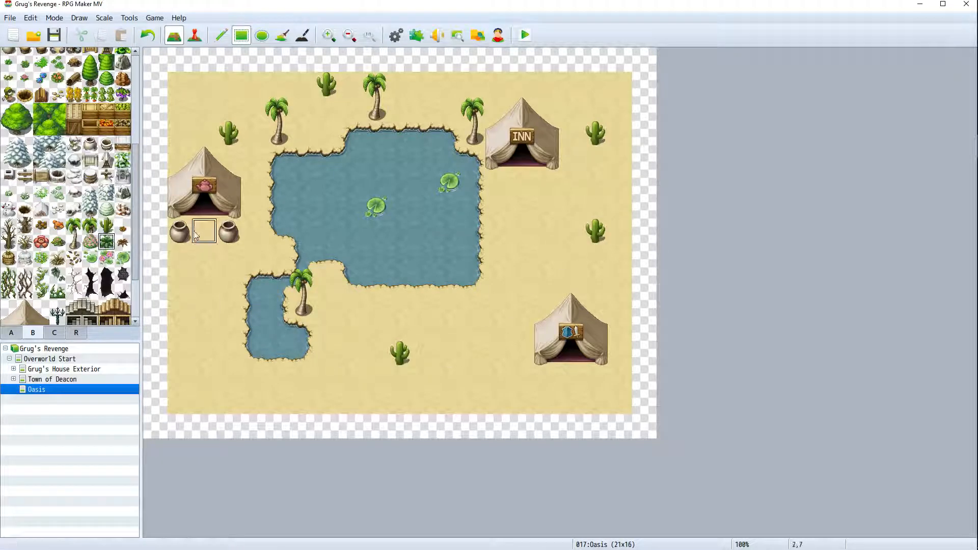
pyautogui.click(181, 305)
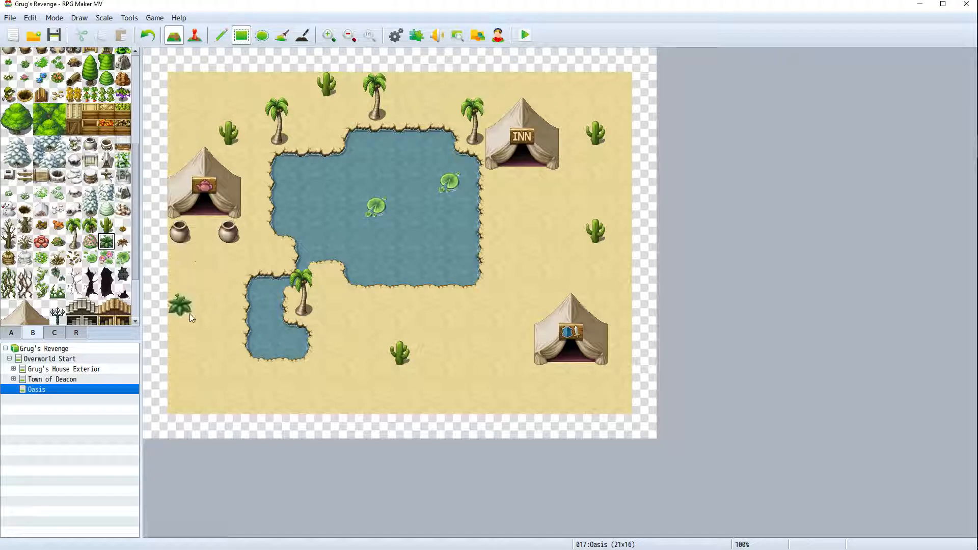
pyautogui.click(620, 183)
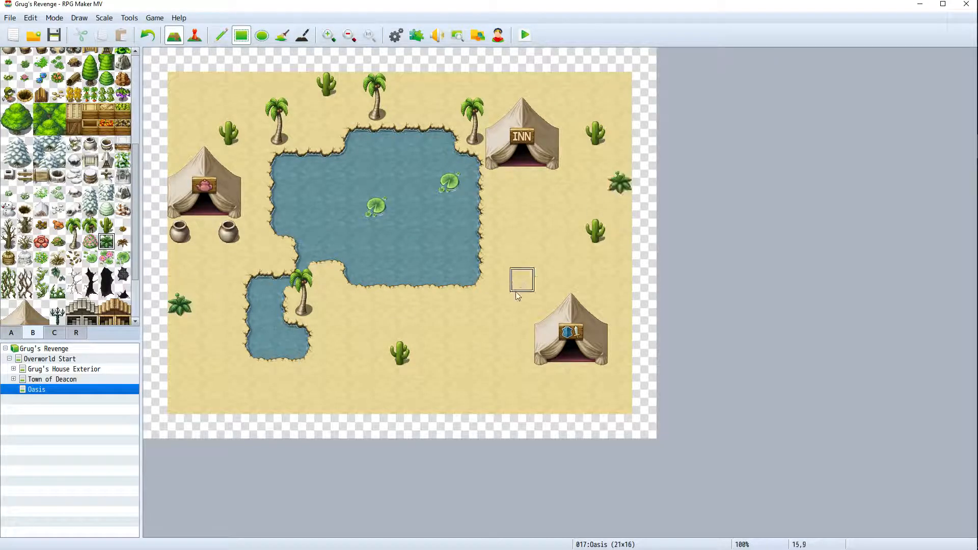
pyautogui.click(404, 311)
pyautogui.click(522, 85)
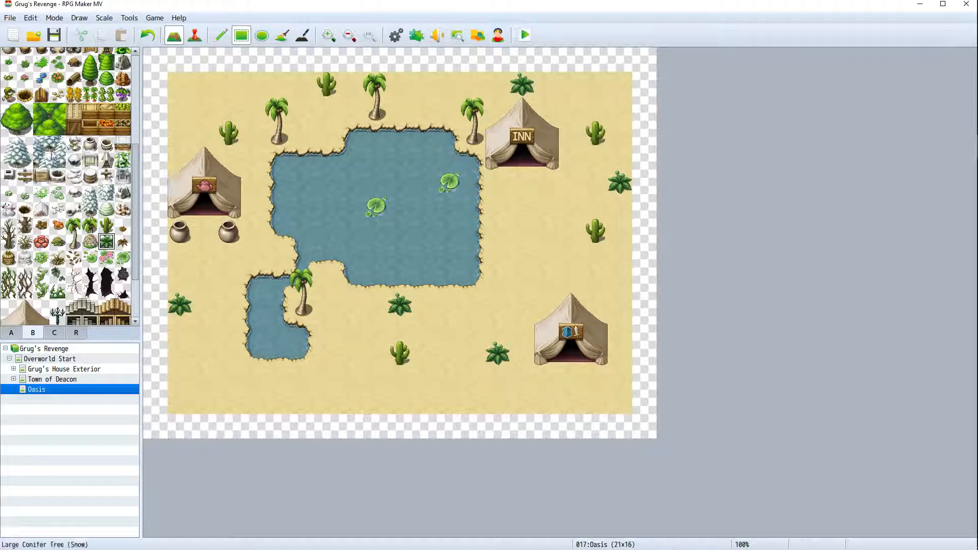
# Lay a one-tile-wide grass path from the west tent south and then east to the southeast tent, and switch to pencil drawing
pyautogui.scroll(3, 97, 215)
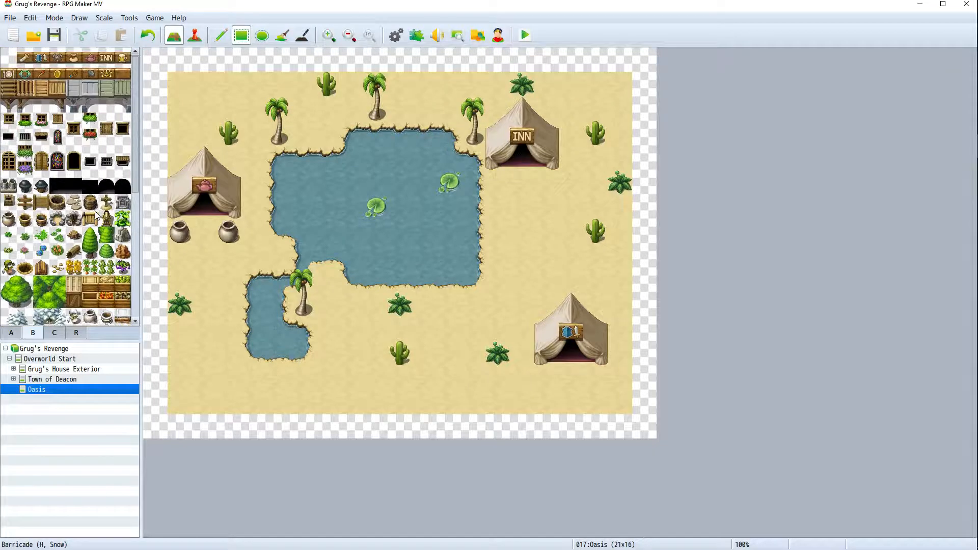
pyautogui.click(10, 331)
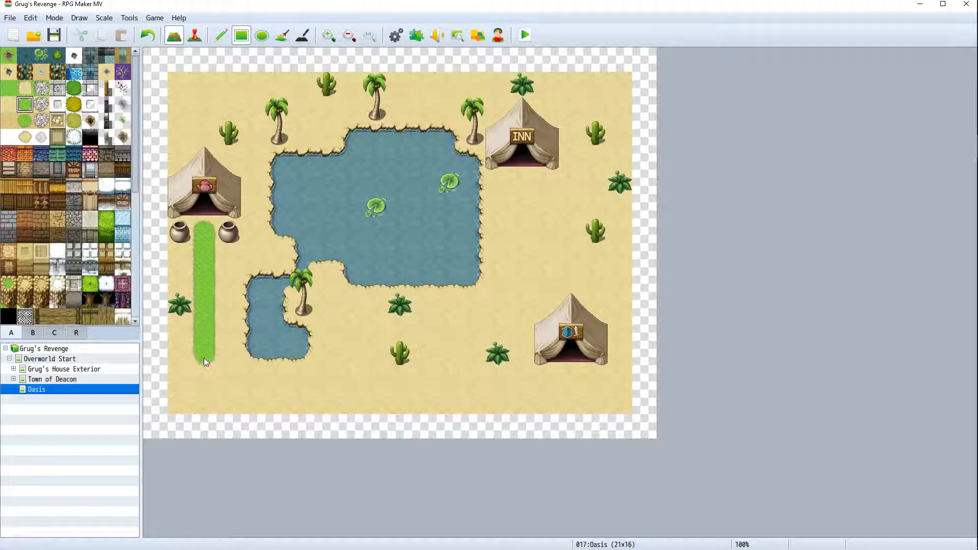
pyautogui.moveTo(206, 380); pyautogui.dragTo(568, 377)
pyautogui.click(220, 35)
pyautogui.moveTo(449, 352)
pyautogui.mouseDown()
pyautogui.moveTo(450, 329)
pyautogui.moveTo(511, 297)
pyautogui.mouseUp()
pyautogui.moveTo(533, 279); pyautogui.dragTo(538, 194)
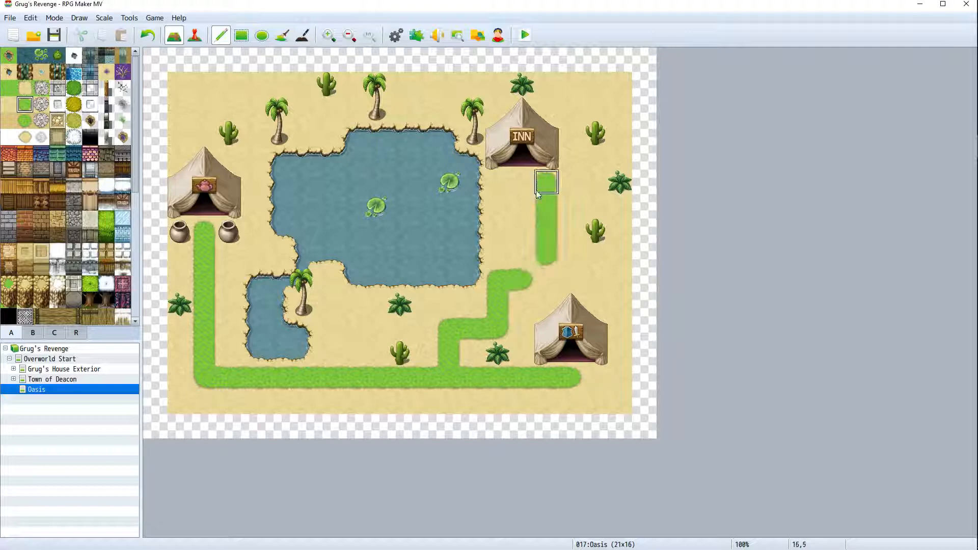
pyautogui.click(546, 279)
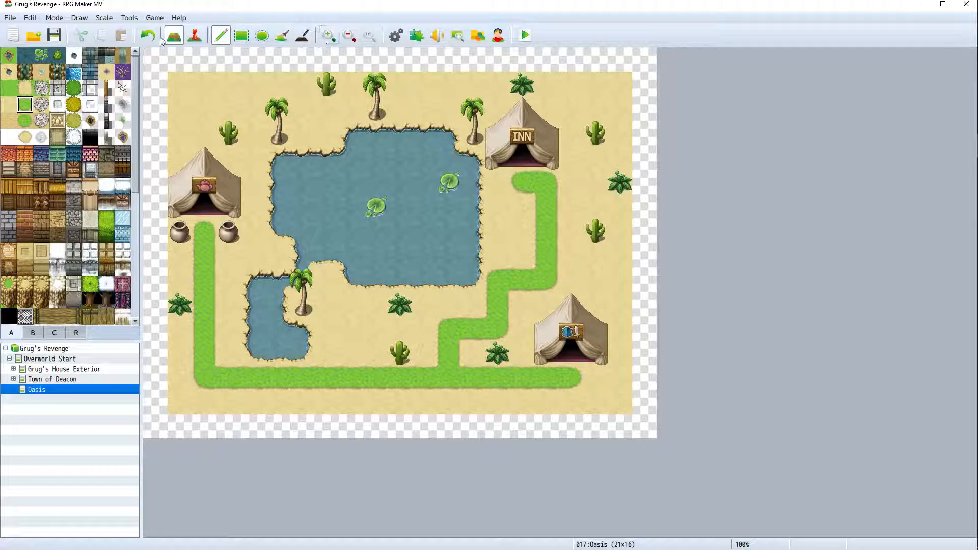
pyautogui.hotkey('ctrl', 'z')
pyautogui.hotkey('ctrl', 'z')
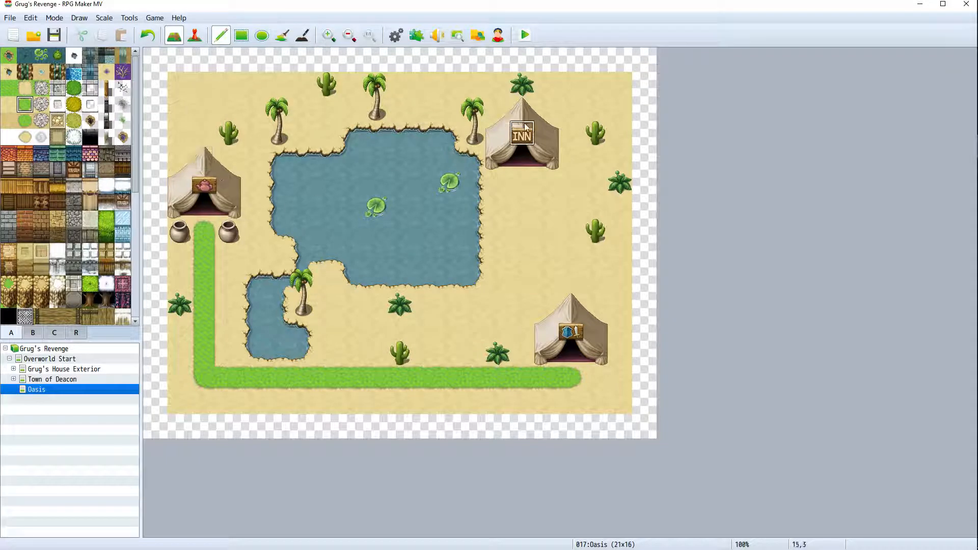
# Draw a stepped grass path from the inn's entrance to the main path, and repaint the whole path network with cobblestone
pyautogui.moveTo(518, 173)
pyautogui.mouseDown()
pyautogui.moveTo(515, 304)
pyautogui.moveTo(473, 306)
pyautogui.moveTo(456, 348)
pyautogui.mouseUp()
pyautogui.click(456, 349)
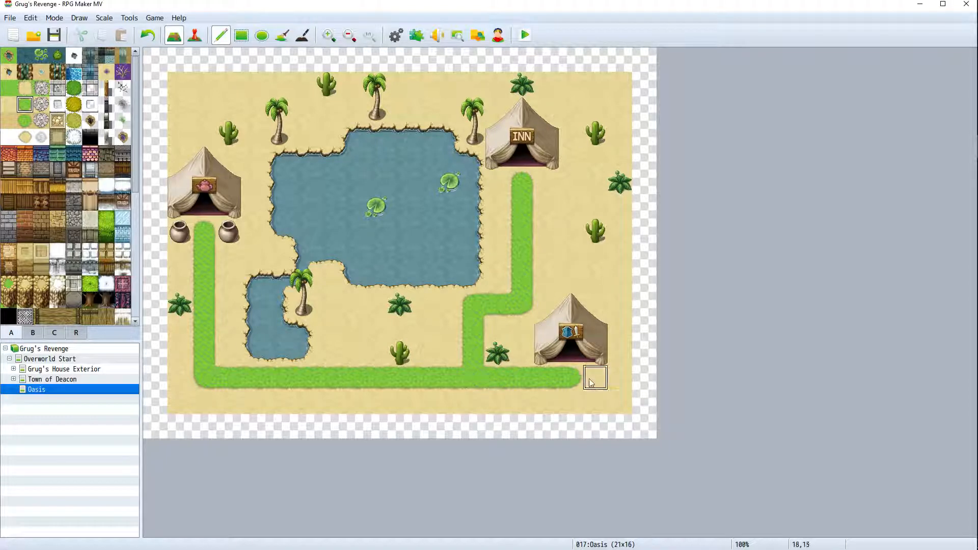
pyautogui.click(41, 104)
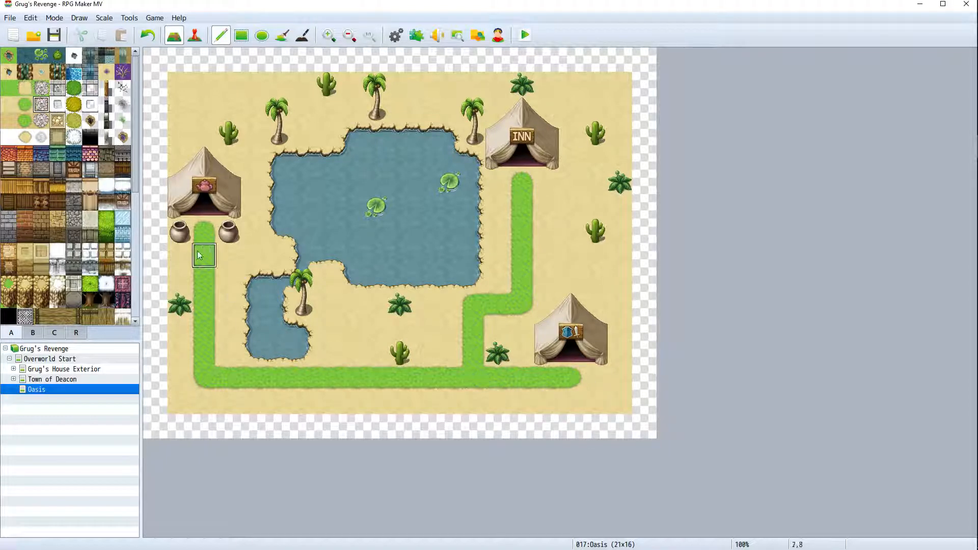
pyautogui.moveTo(205, 263)
pyautogui.mouseDown()
pyautogui.moveTo(206, 362)
pyautogui.moveTo(314, 383)
pyautogui.moveTo(570, 380)
pyautogui.moveTo(474, 369)
pyautogui.moveTo(473, 321)
pyautogui.moveTo(520, 306)
pyautogui.moveTo(522, 178)
pyautogui.mouseUp()
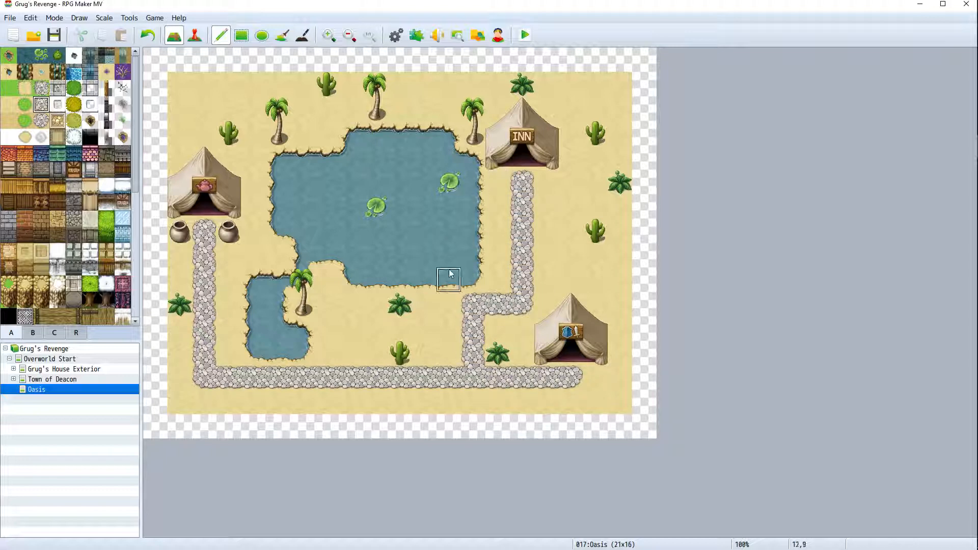
# Paint cobblestone pads over the tents: four by four tiles at the west tent, three by three at the inn and southeast tents
pyautogui.moveTo(506, 186); pyautogui.dragTo(548, 183)
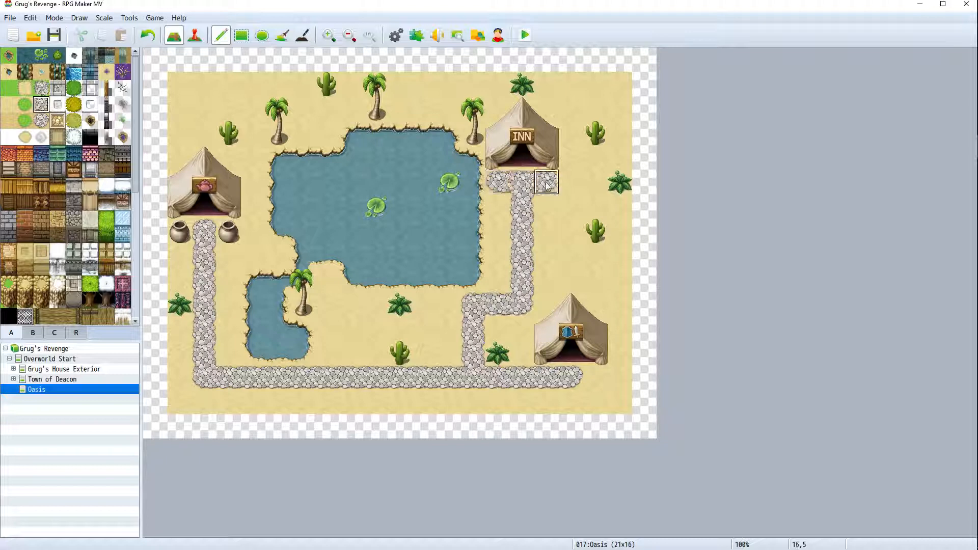
pyautogui.click(185, 233)
pyautogui.moveTo(186, 234)
pyautogui.mouseDown()
pyautogui.moveTo(257, 230)
pyautogui.moveTo(257, 168)
pyautogui.moveTo(180, 159)
pyautogui.moveTo(181, 219)
pyautogui.moveTo(219, 212)
pyautogui.moveTo(235, 184)
pyautogui.moveTo(201, 182)
pyautogui.mouseUp()
pyautogui.moveTo(542, 186)
pyautogui.mouseDown()
pyautogui.moveTo(498, 182)
pyautogui.moveTo(499, 134)
pyautogui.moveTo(544, 127)
pyautogui.moveTo(549, 168)
pyautogui.moveTo(514, 159)
pyautogui.moveTo(530, 141)
pyautogui.mouseUp()
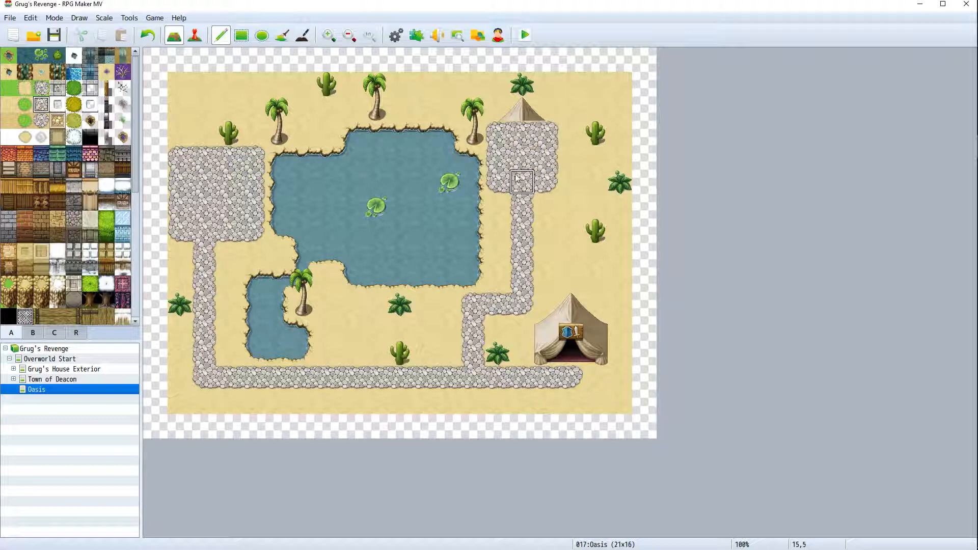
pyautogui.moveTo(548, 329)
pyautogui.mouseDown()
pyautogui.moveTo(595, 338)
pyautogui.moveTo(592, 372)
pyautogui.moveTo(547, 354)
pyautogui.moveTo(579, 324)
pyautogui.mouseUp()
pyautogui.click(33, 336)
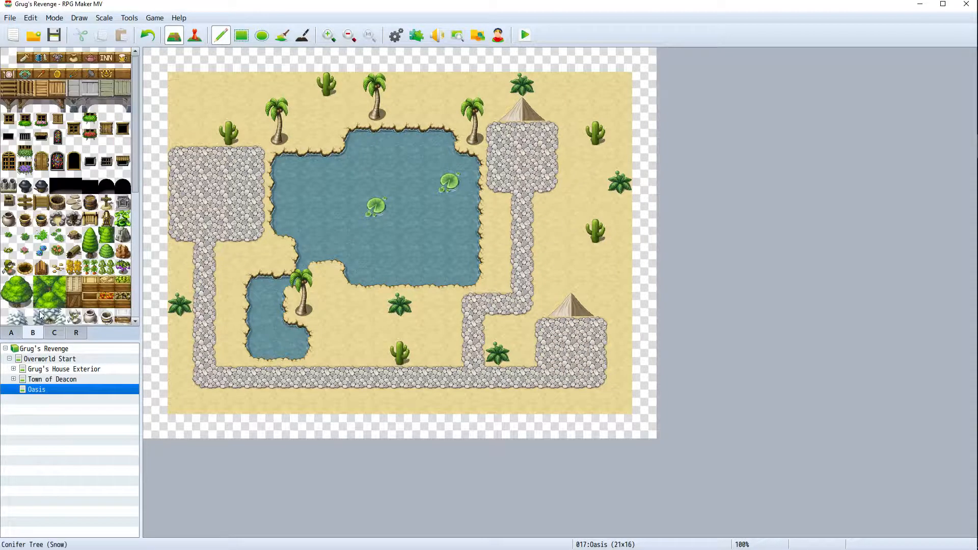
pyautogui.scroll(-5, 14, 248)
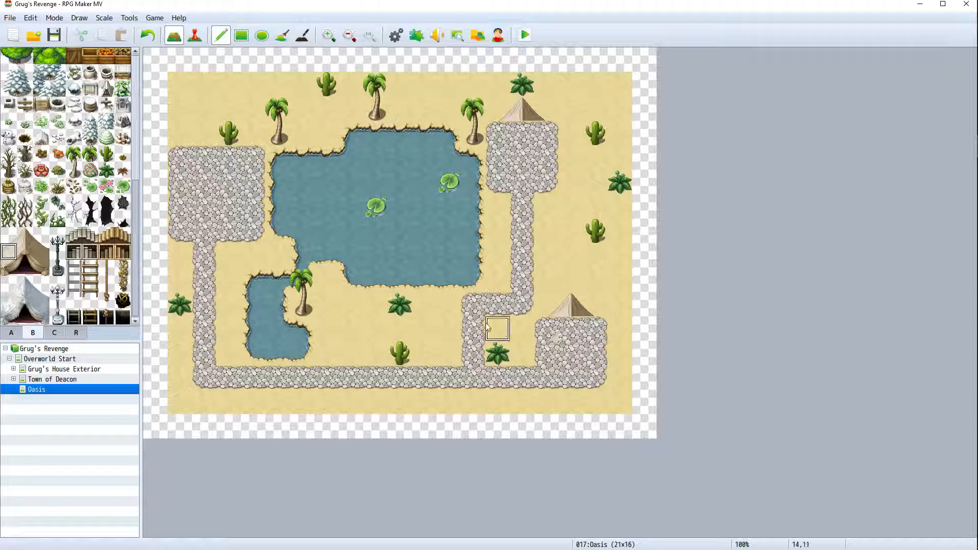
pyautogui.click(547, 328)
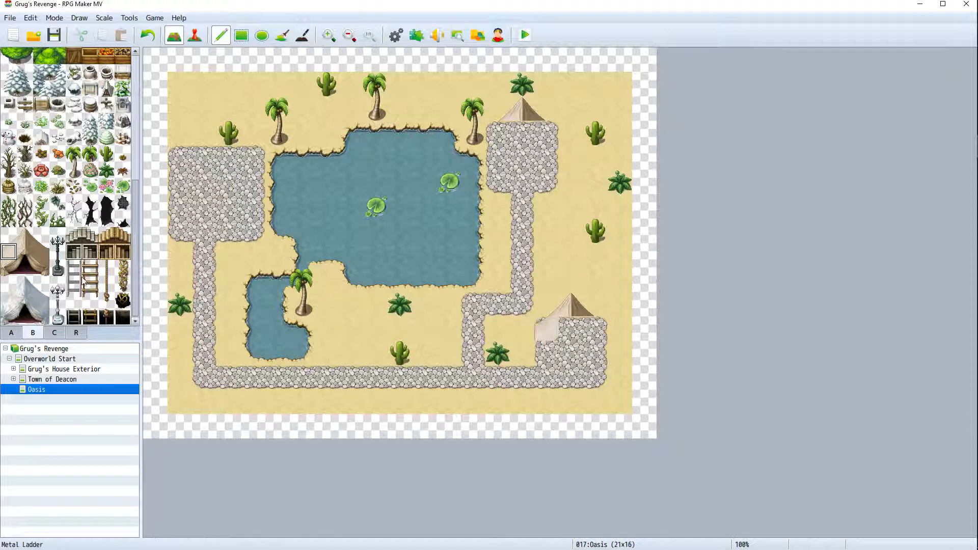
pyautogui.scroll(5, 49, 263)
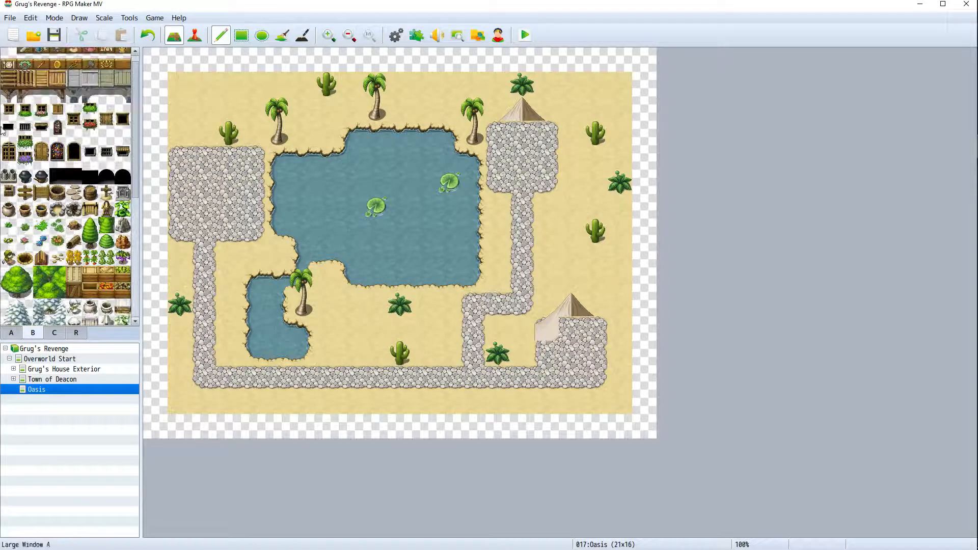
pyautogui.click(8, 50)
pyautogui.click(547, 329)
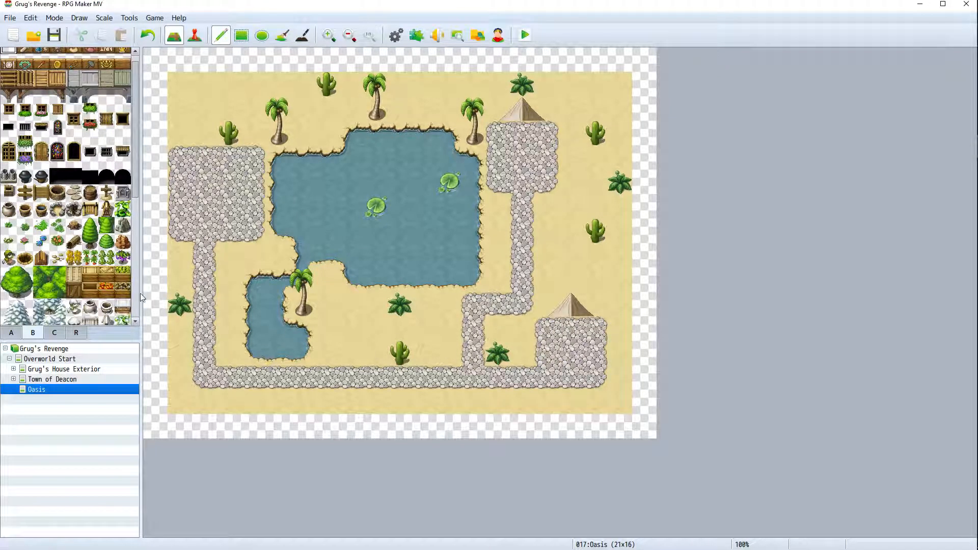
# Rebuild the southeast tent's middle and bottom rows tile by tile with Tent A pieces, with the entrance in the bottom centre
pyautogui.scroll(-1, 43, 279)
pyautogui.scroll(-4, 43, 279)
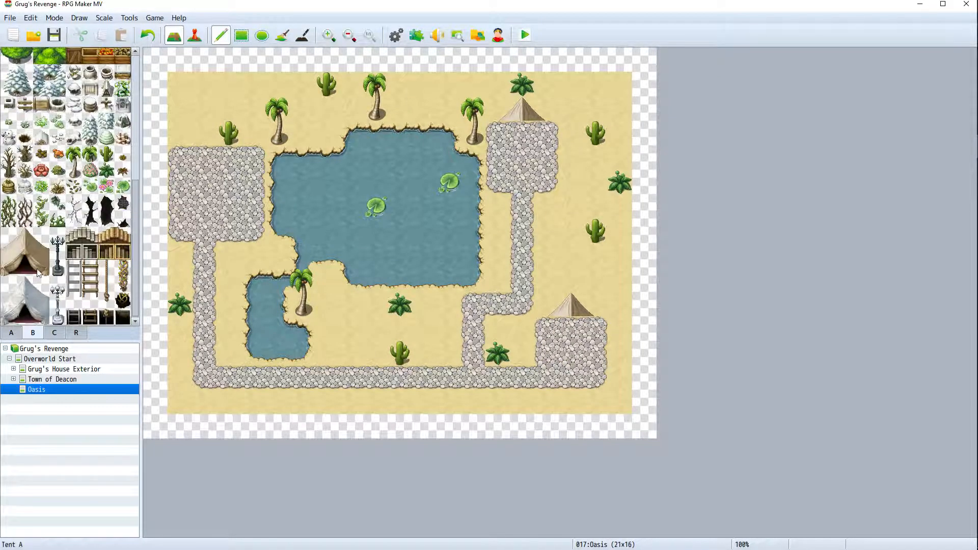
pyautogui.click(14, 251)
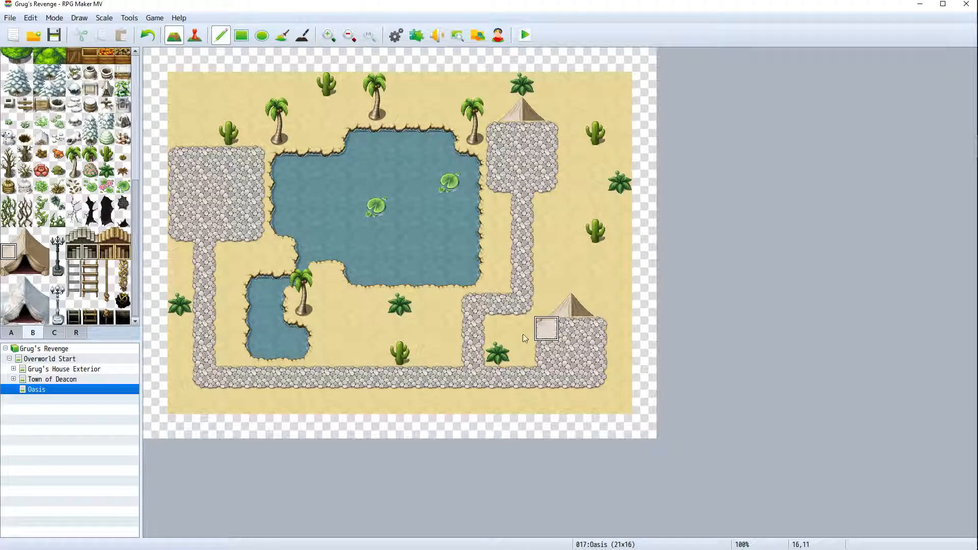
pyautogui.click(545, 330)
pyautogui.click(595, 330)
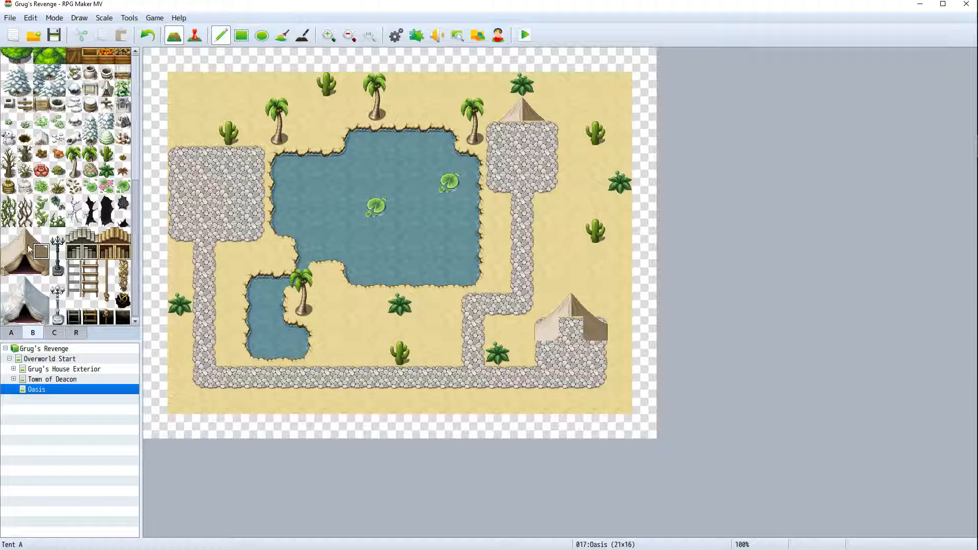
pyautogui.click(24, 252)
pyautogui.click(571, 330)
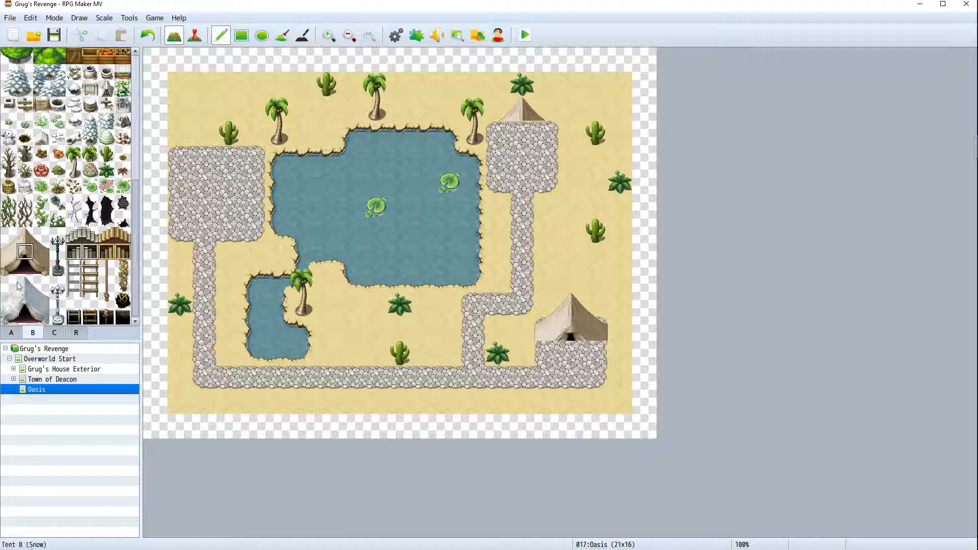
pyautogui.click(546, 354)
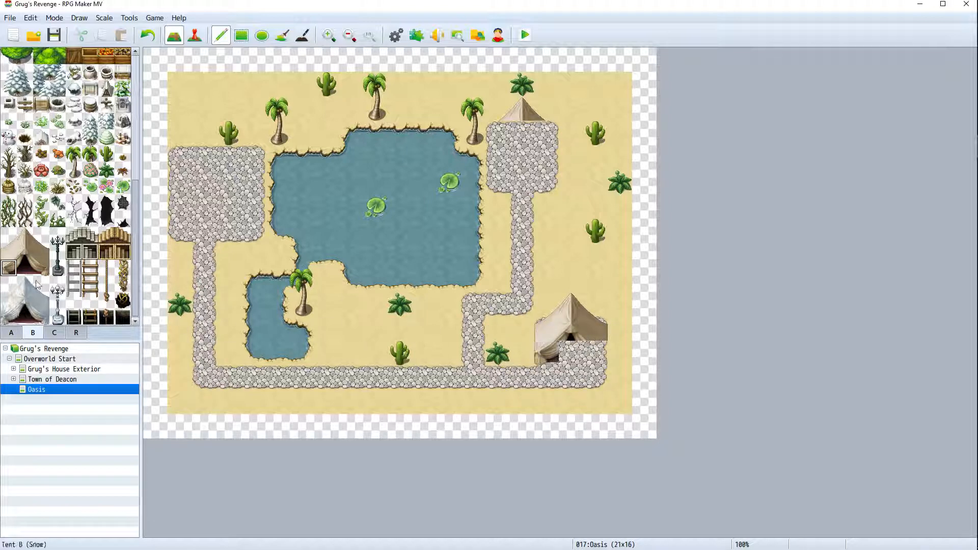
pyautogui.click(571, 353)
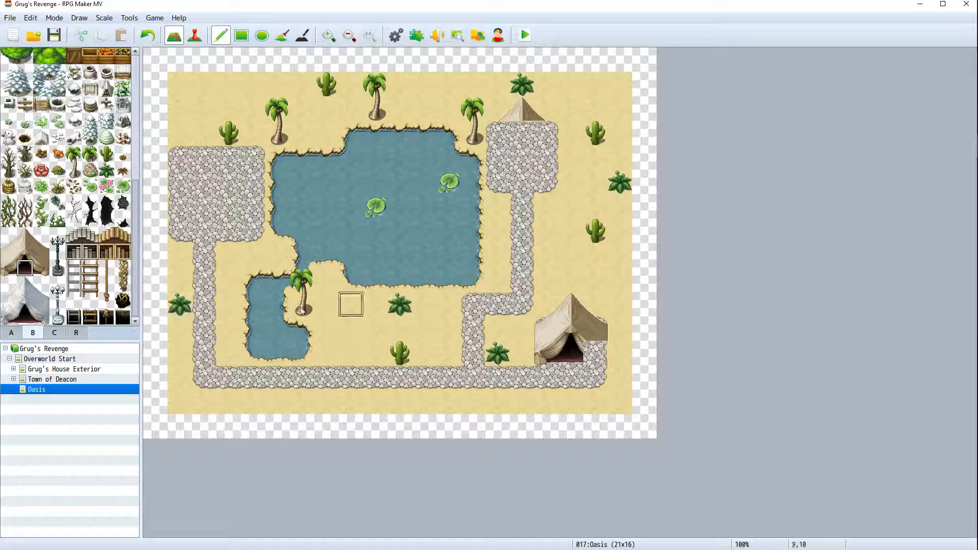
pyautogui.click(40, 268)
pyautogui.click(595, 355)
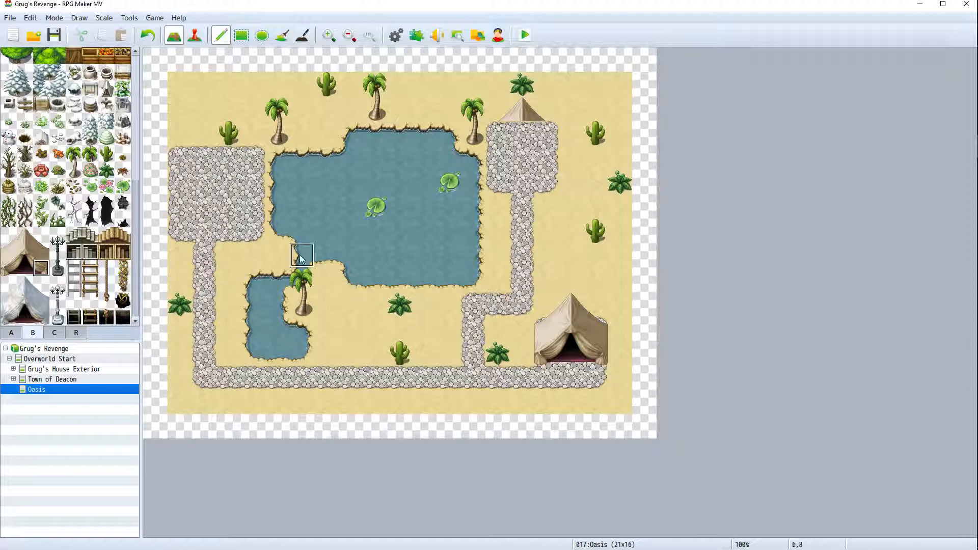
# Assemble a three by three Tent A on the west cobblestone pad, with its entrance above the path
pyautogui.click(24, 268)
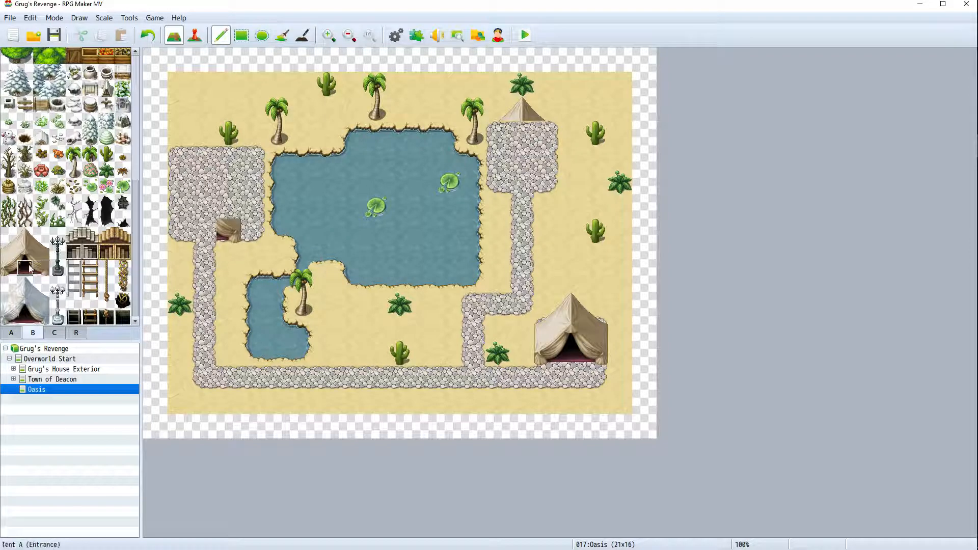
pyautogui.click(197, 229)
pyautogui.click(8, 267)
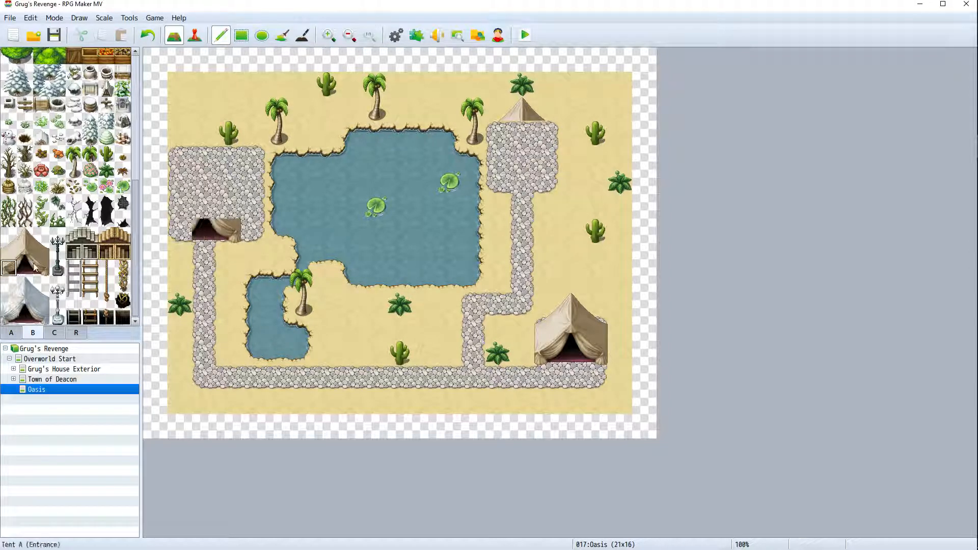
pyautogui.click(180, 230)
pyautogui.click(9, 252)
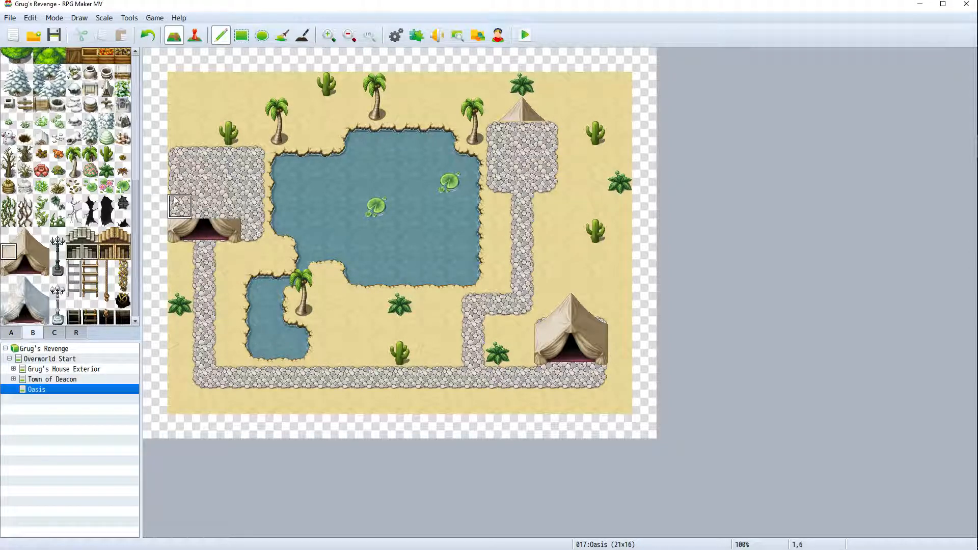
pyautogui.click(178, 205)
pyautogui.click(8, 235)
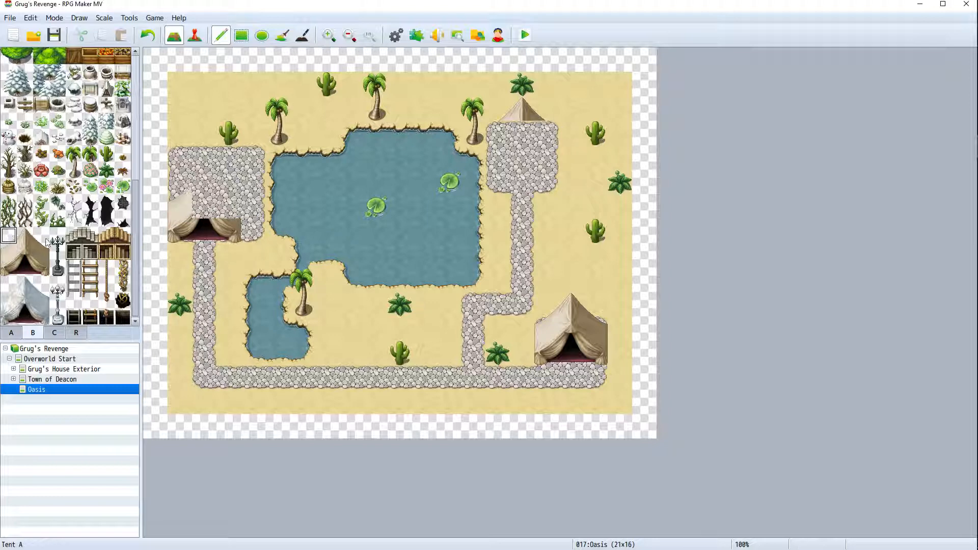
pyautogui.click(24, 236)
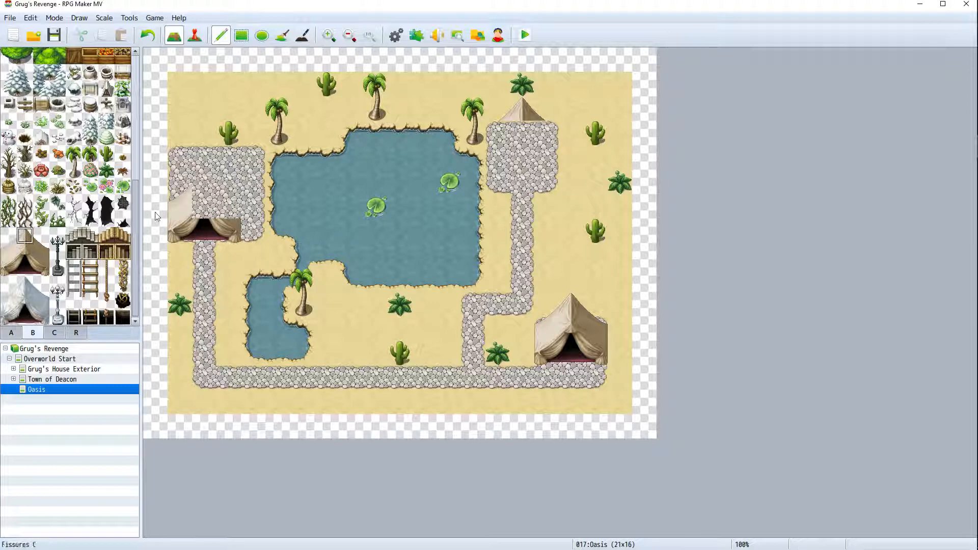
pyautogui.click(210, 195)
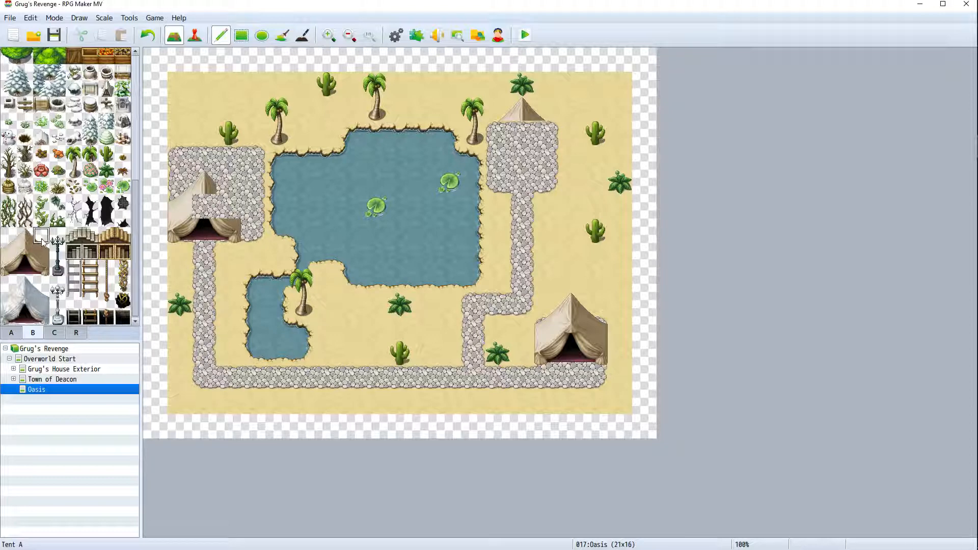
pyautogui.click(229, 189)
pyautogui.click(229, 206)
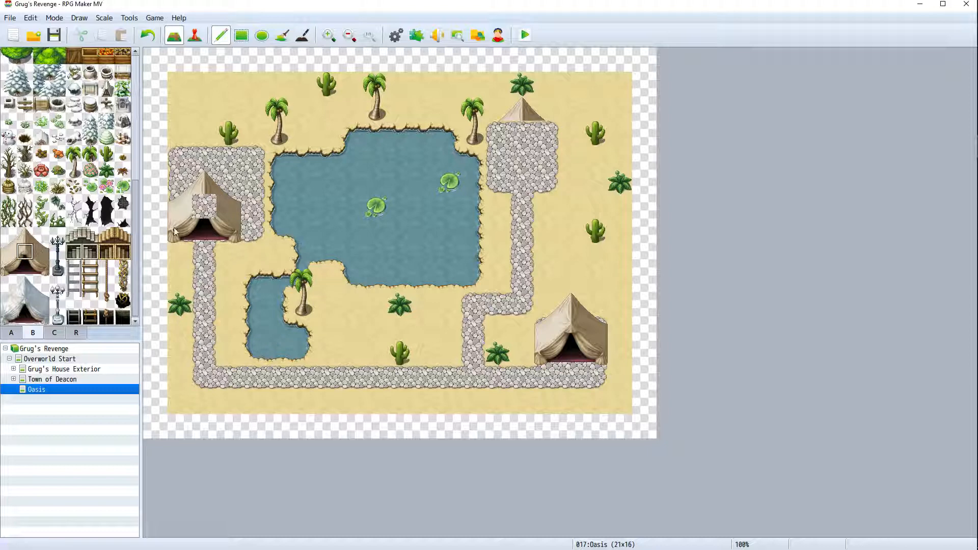
pyautogui.click(204, 207)
# Place a pot on the west pad's northwest corner and a wooden water bucket on its northeast corner
pyautogui.scroll(1, 82, 306)
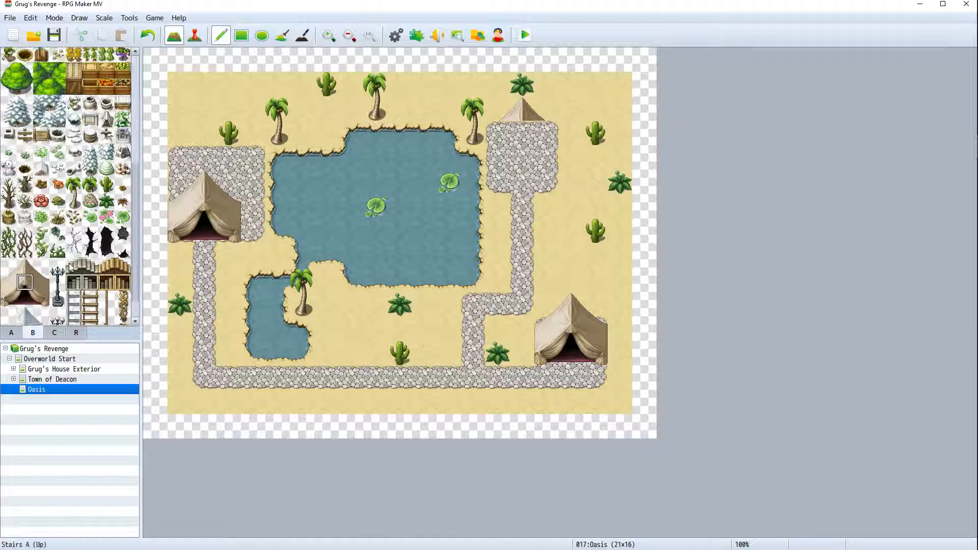
pyautogui.scroll(4, 90, 258)
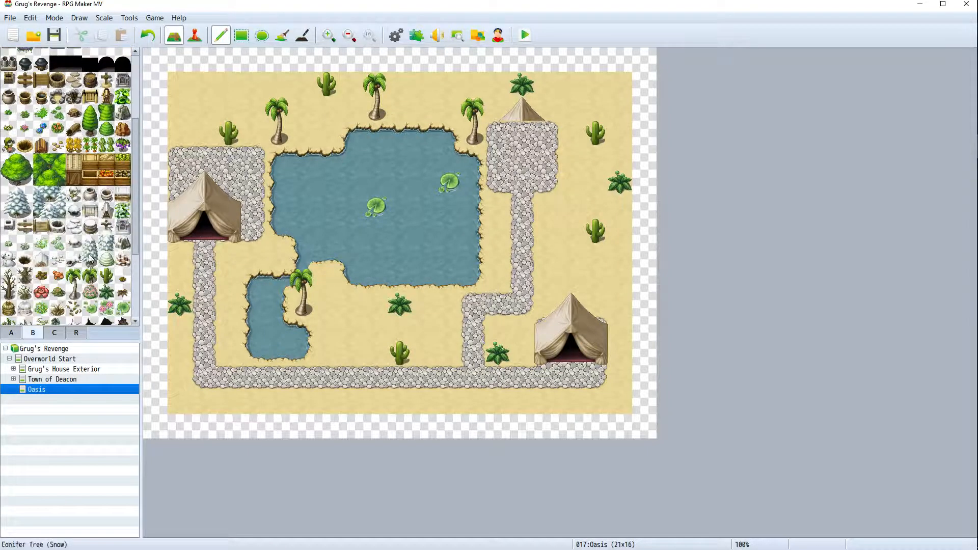
pyautogui.scroll(5, 84, 205)
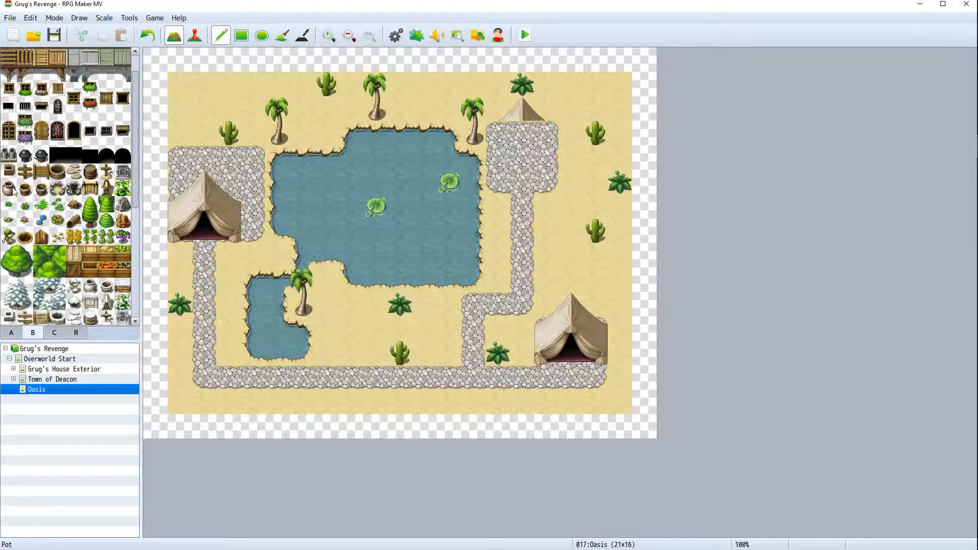
pyautogui.click(179, 158)
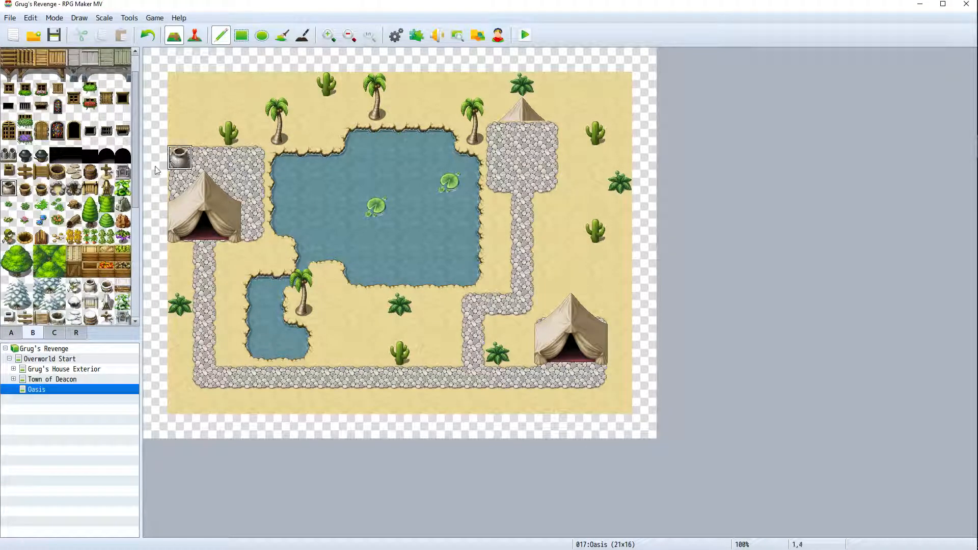
pyautogui.click(41, 188)
pyautogui.click(253, 159)
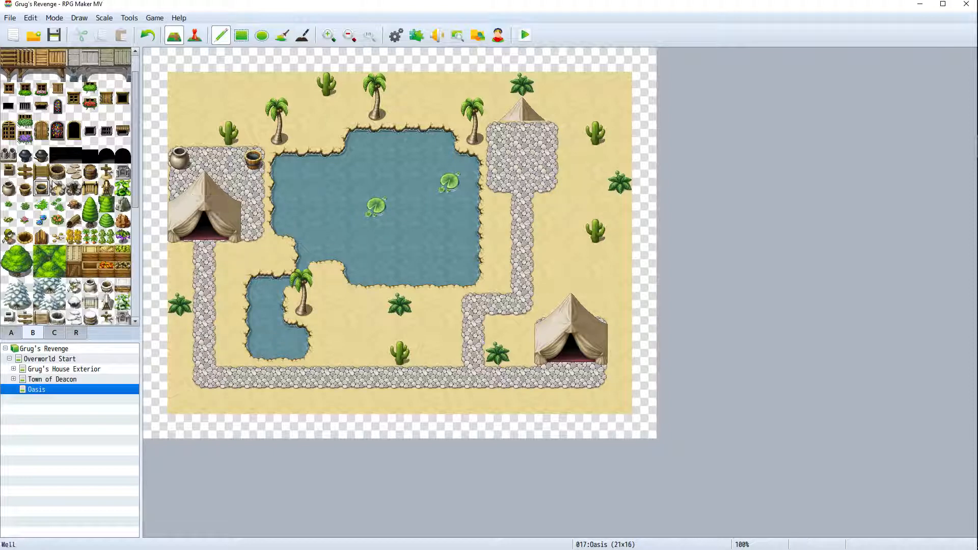
# Stamp a complete three by three Tent A onto the inn's cobblestone pad in the northeast
pyautogui.scroll(-5, 83, 301)
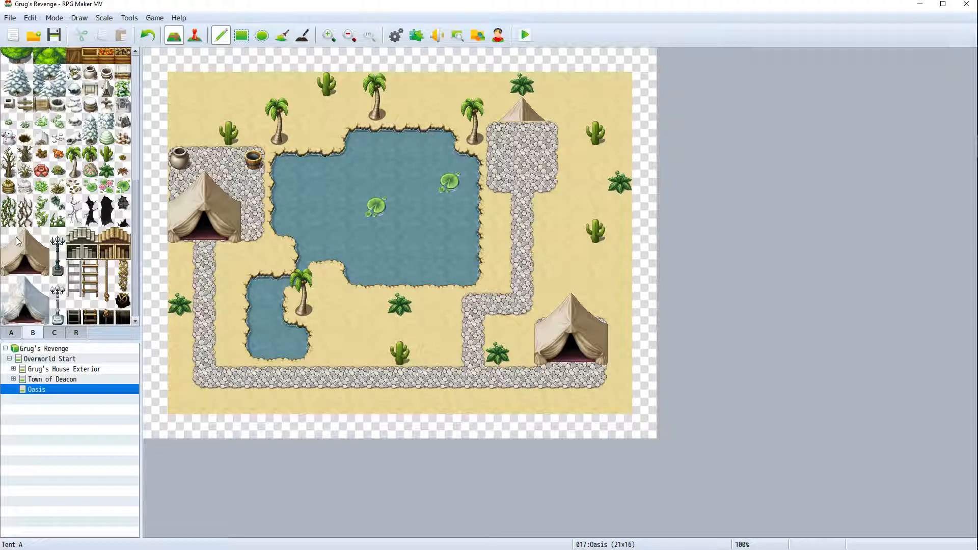
pyautogui.moveTo(17, 238); pyautogui.dragTo(44, 269)
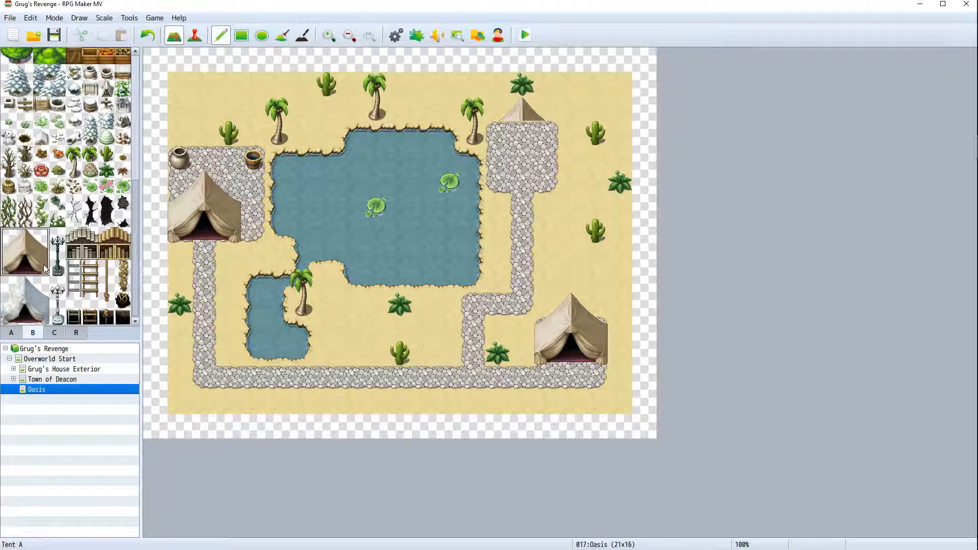
pyautogui.click(521, 156)
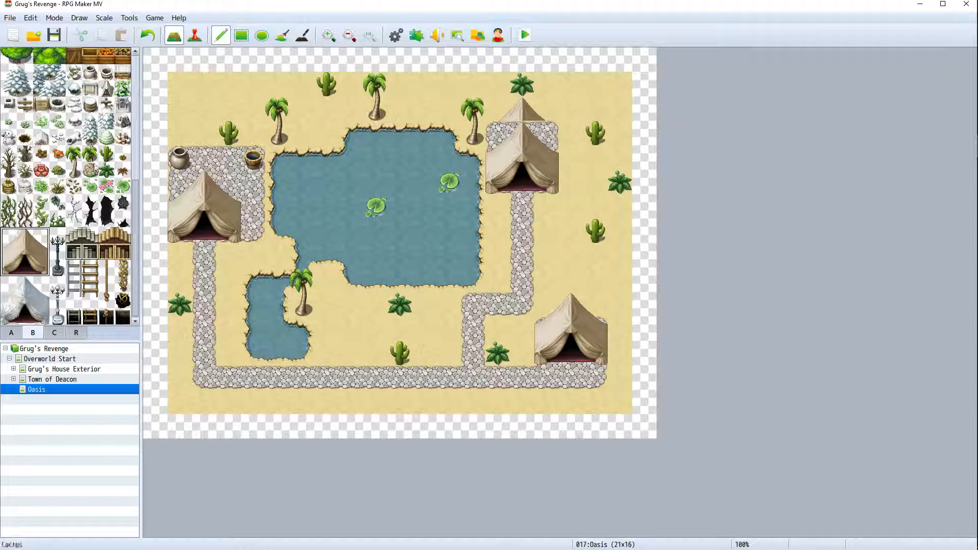
# Erase the leftover tent-top tiles directly above the northeast cobblestone pad
pyautogui.scroll(5, 67, 202)
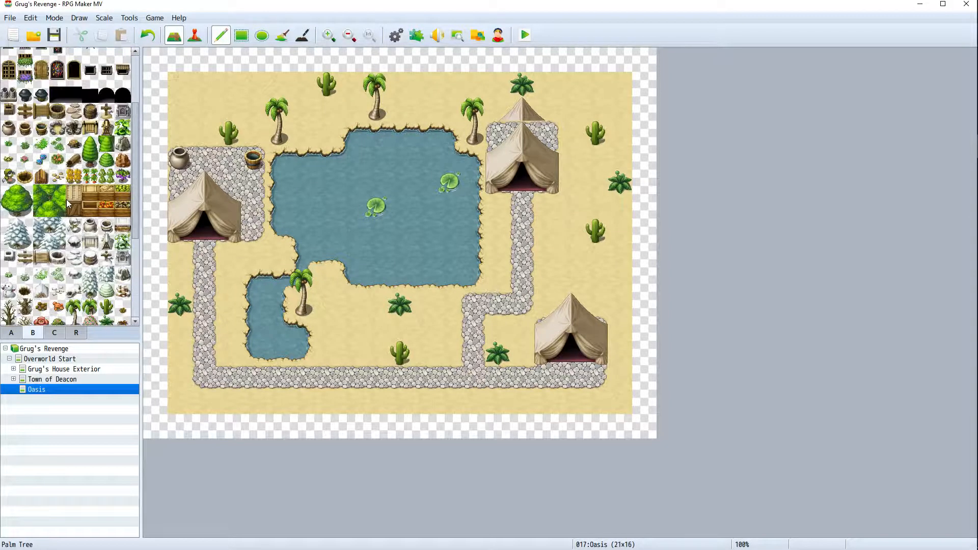
pyautogui.click(9, 56)
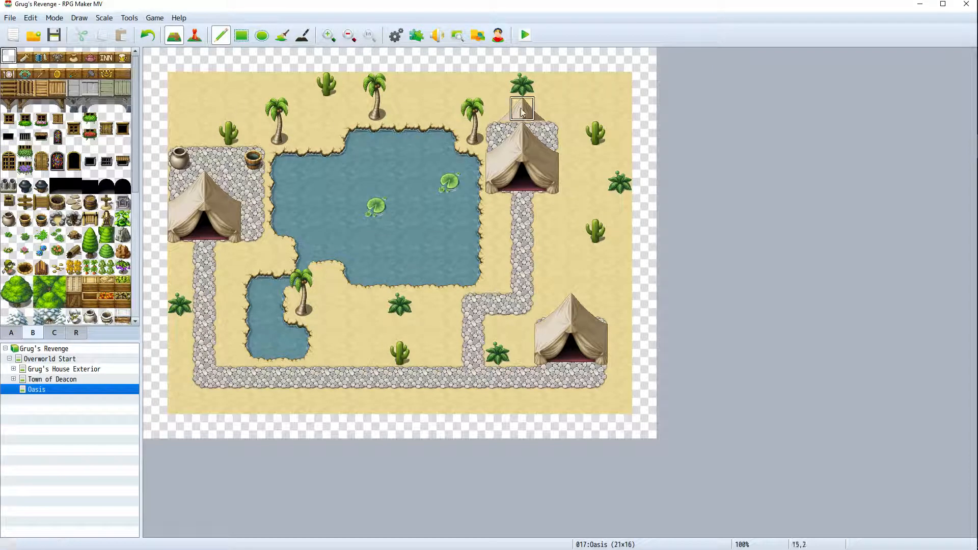
pyautogui.click(499, 112)
pyautogui.click(542, 112)
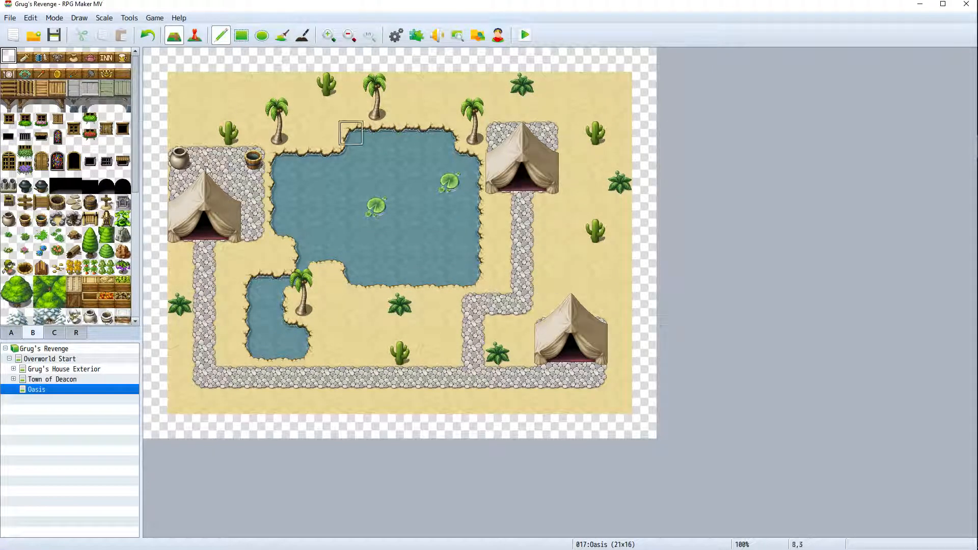
# Paint sand over the three cobblestone tiles in the northeast pad's top row
pyautogui.click(11, 334)
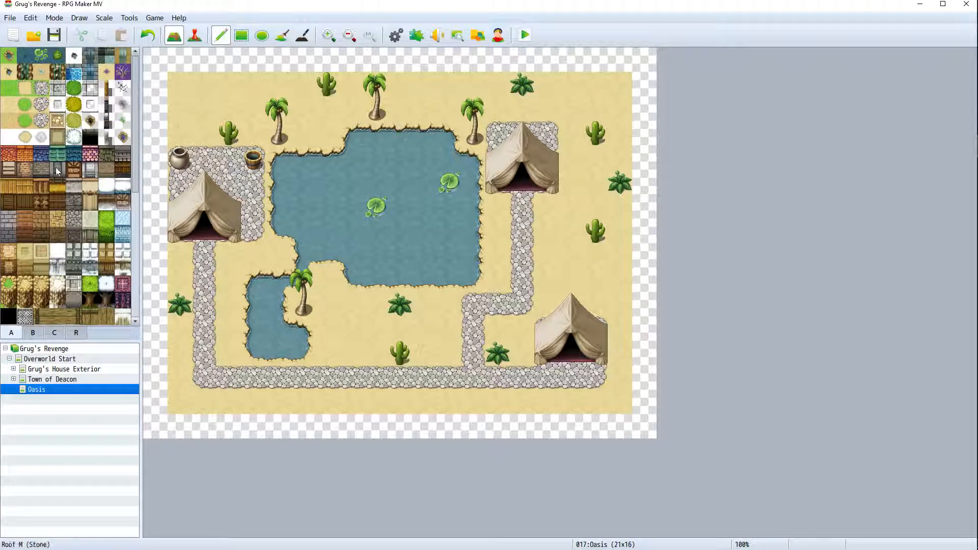
pyautogui.click(497, 128)
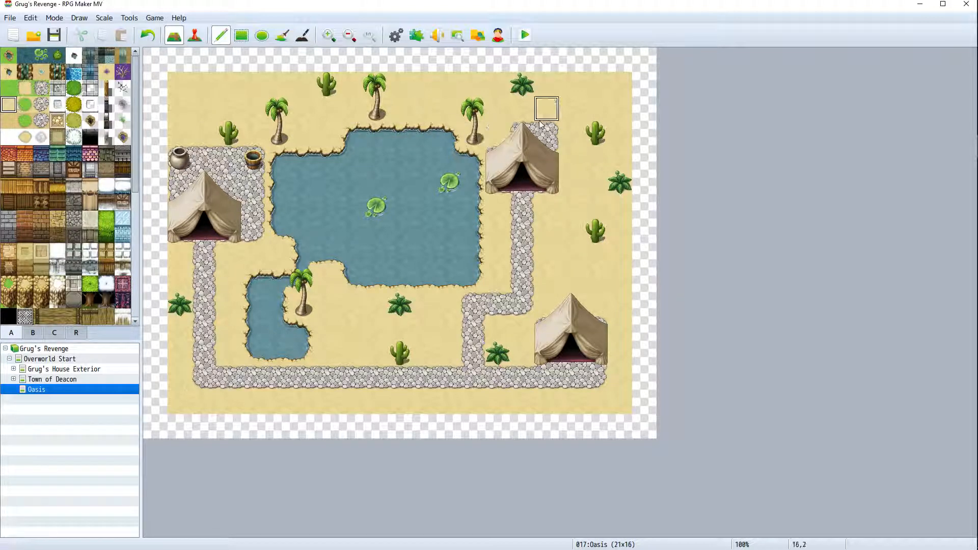
pyautogui.click(543, 131)
pyautogui.click(533, 131)
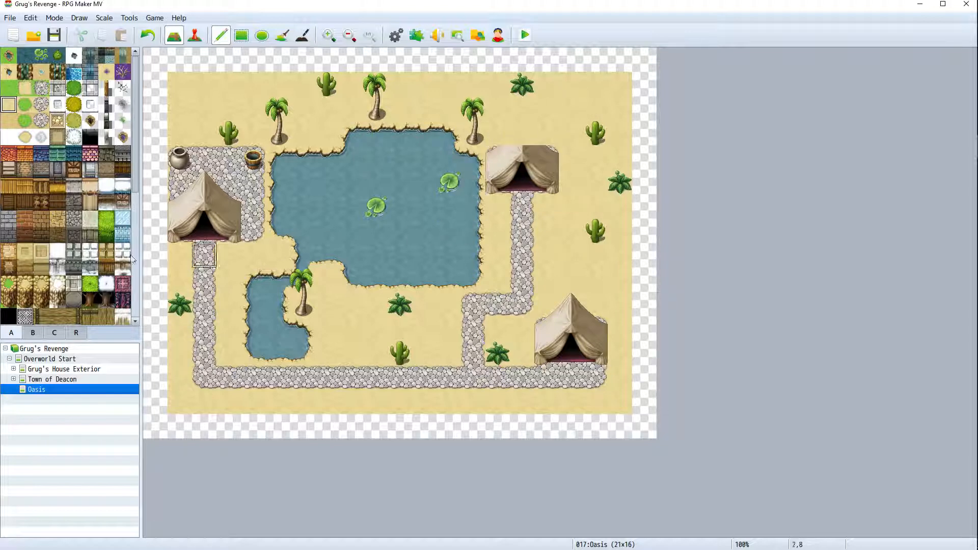
# Put the three-tile top row of Tent A back on the northeast tent, over the sand
pyautogui.click(28, 333)
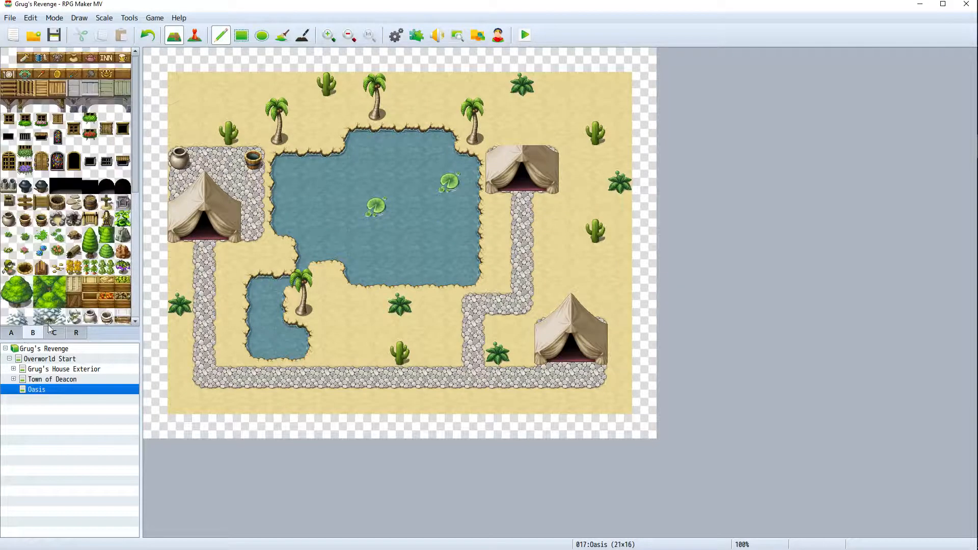
pyautogui.scroll(-5, 45, 282)
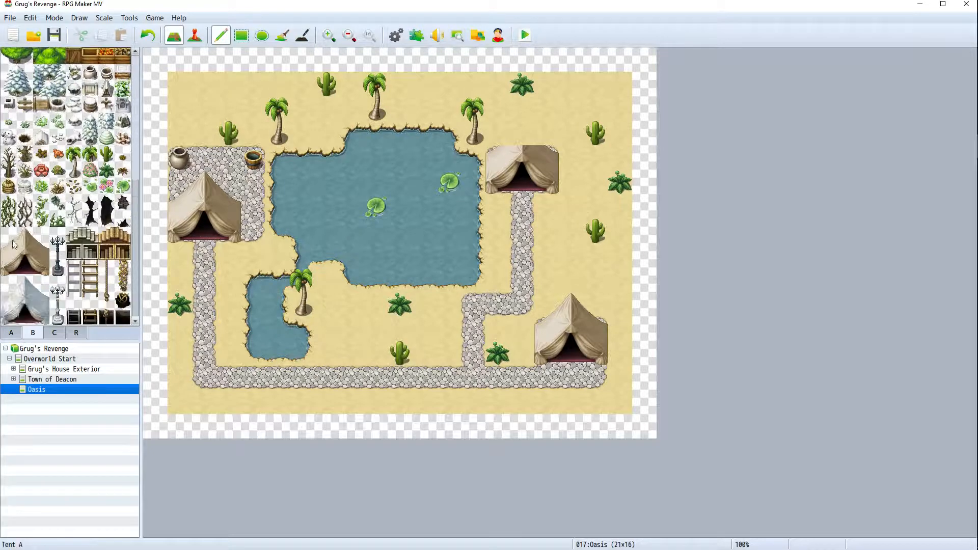
pyautogui.moveTo(14, 244); pyautogui.dragTo(38, 242)
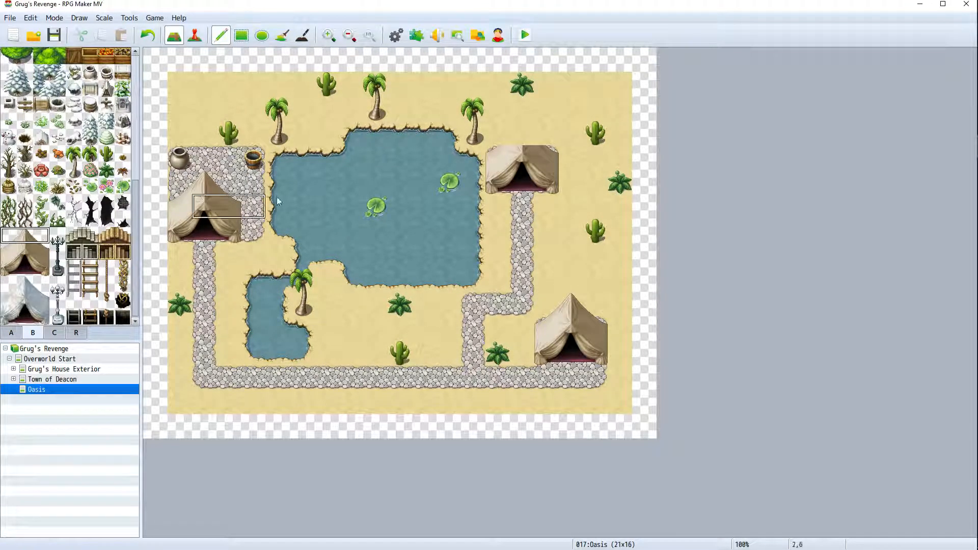
pyautogui.click(495, 134)
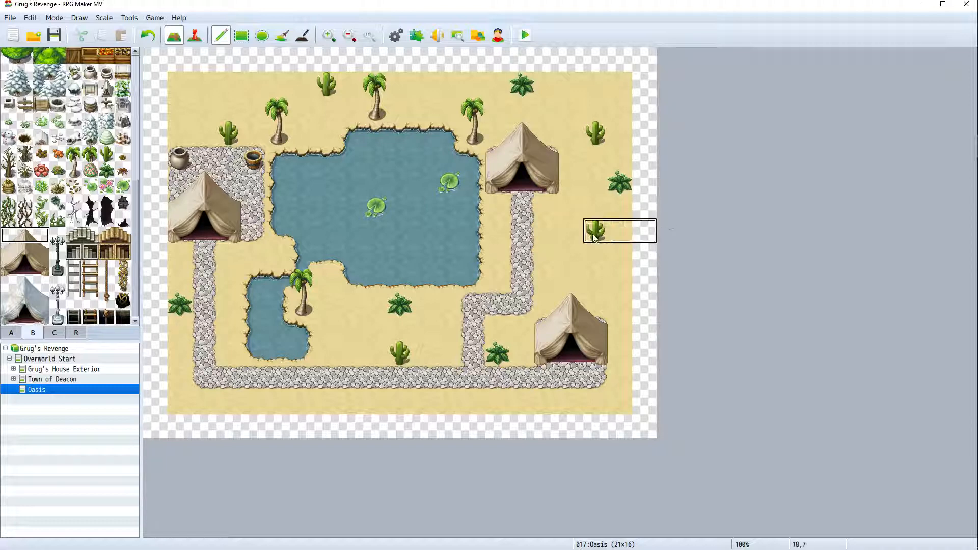
# Hang the shop sign with the blue emblem above the southeast tent's entrance
pyautogui.scroll(3, 74, 220)
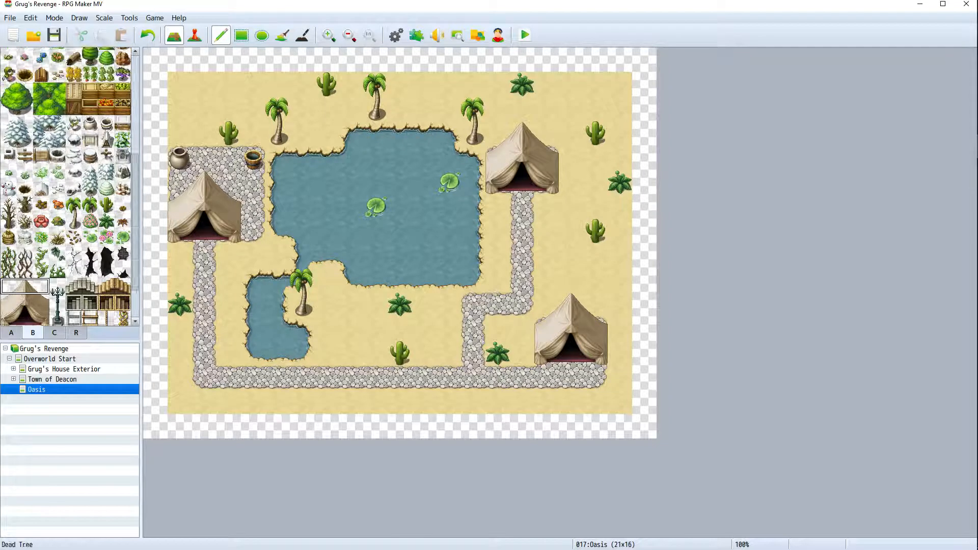
pyautogui.scroll(3, 71, 218)
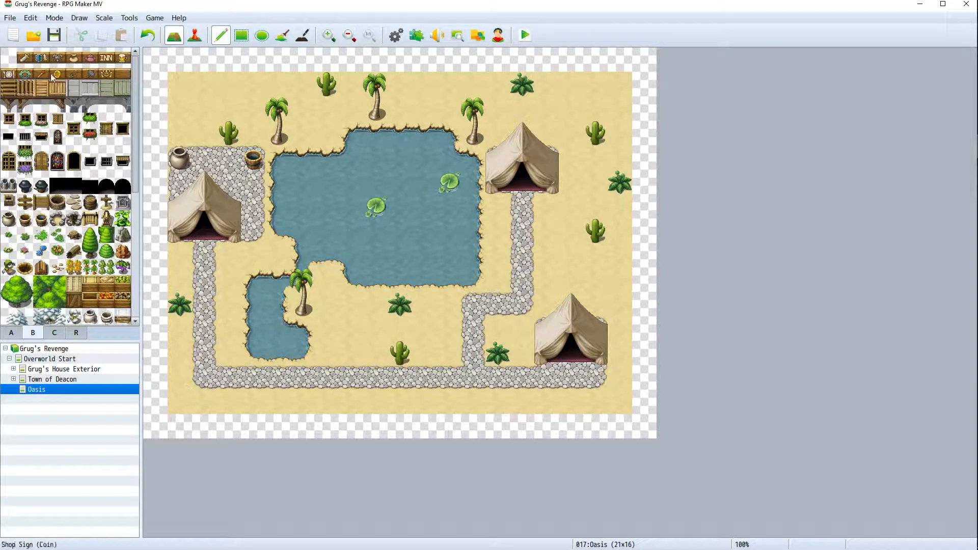
pyautogui.click(41, 57)
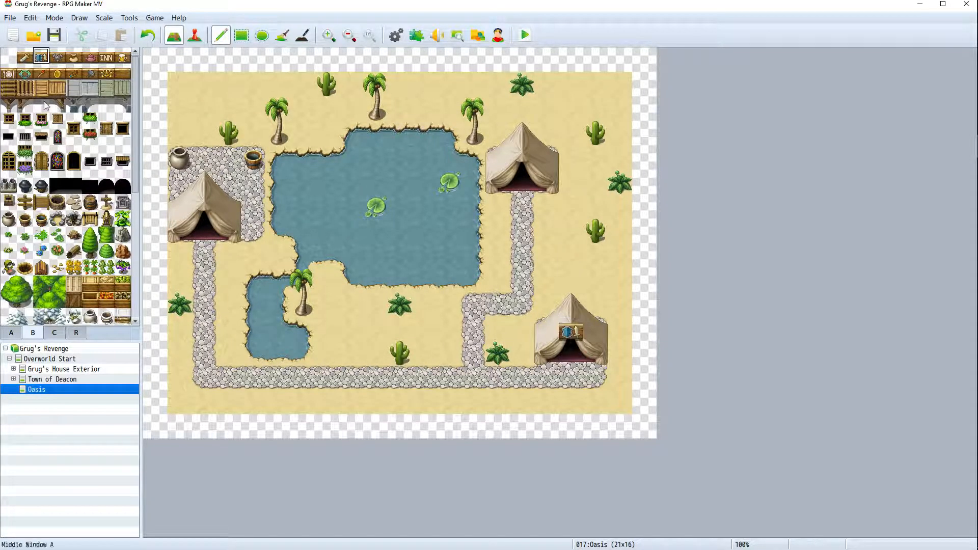
# Hang the sign with the pink emblem on the west tent and the INN sign on the northeast tent, and switch to event editing
pyautogui.click(204, 209)
pyautogui.click(521, 161)
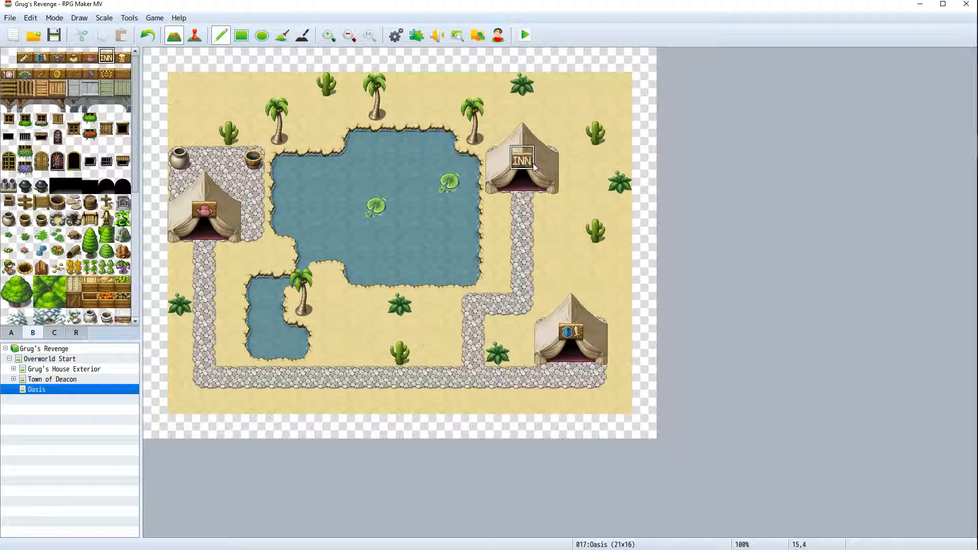
pyautogui.click(19, 334)
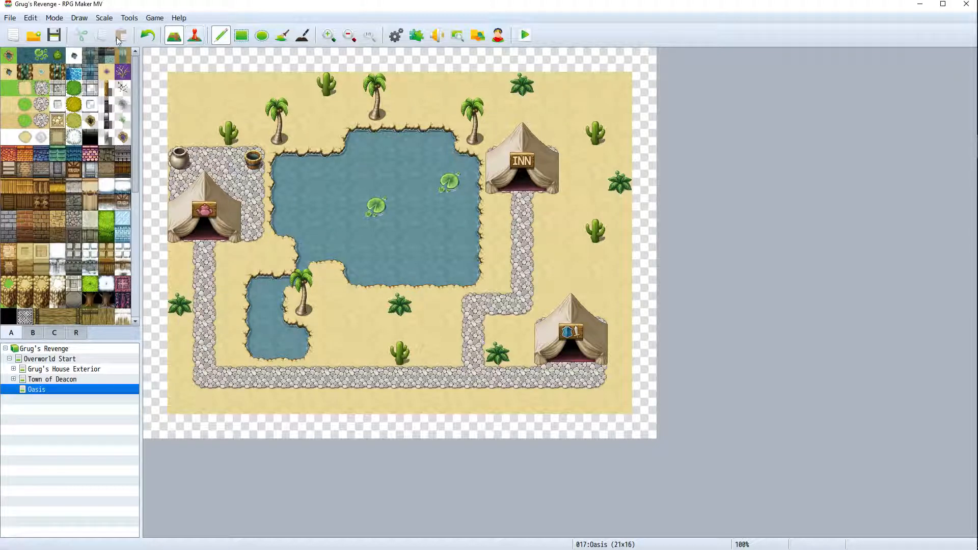
pyautogui.click(195, 37)
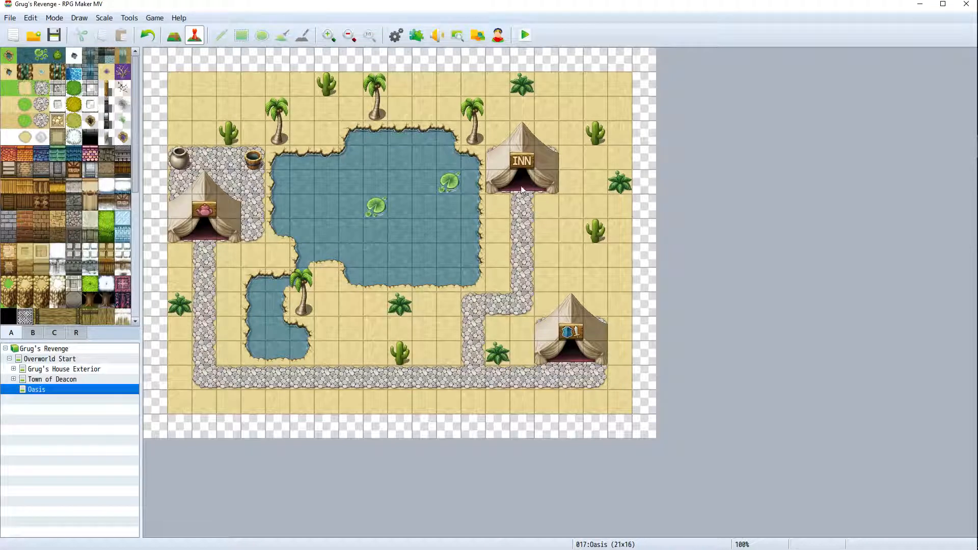
pyautogui.rightClick(521, 190)
pyautogui.click(550, 202)
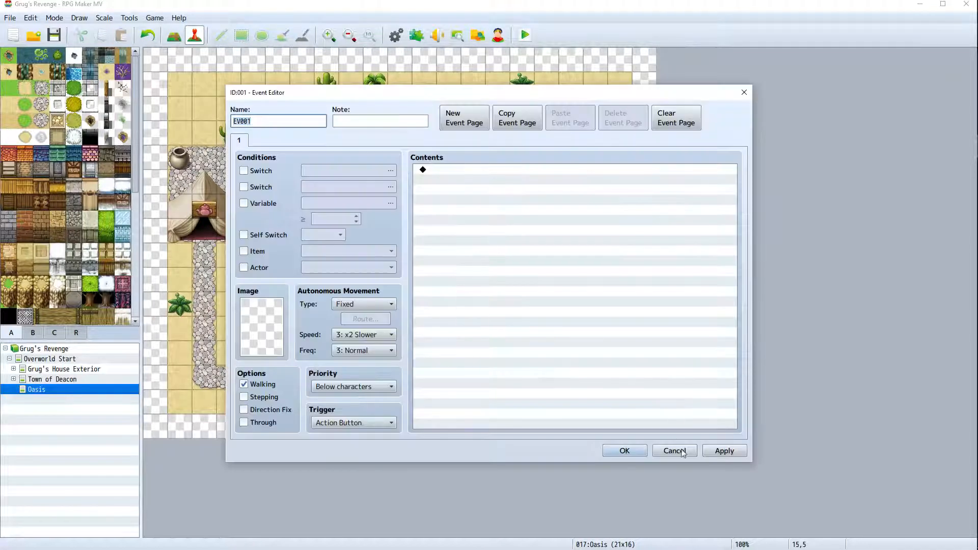
pyautogui.click(682, 452)
pyautogui.rightClick(516, 176)
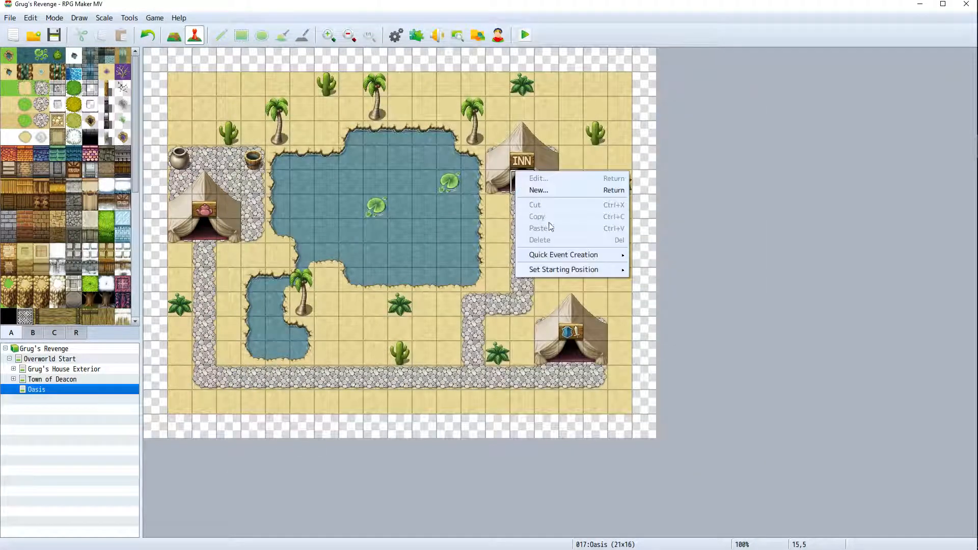
pyautogui.click(560, 190)
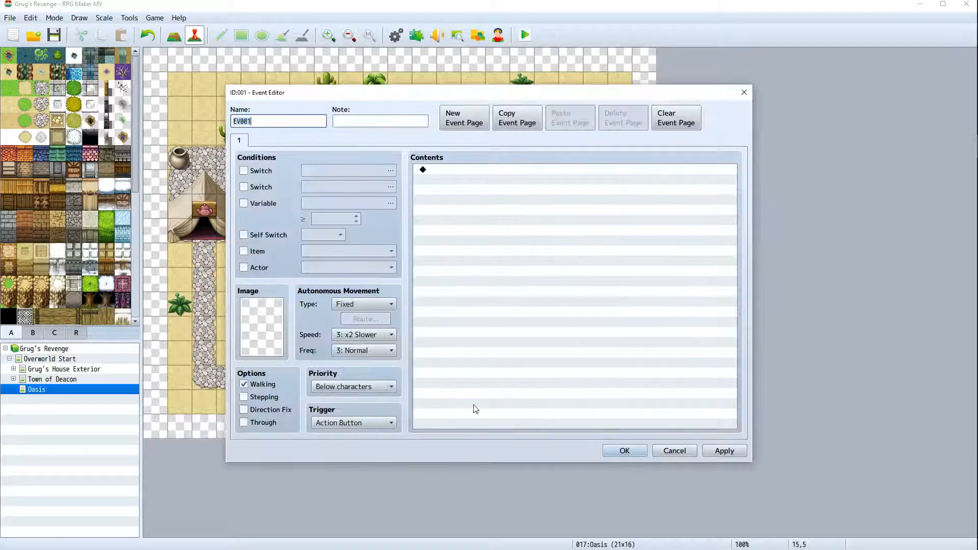
pyautogui.click(744, 93)
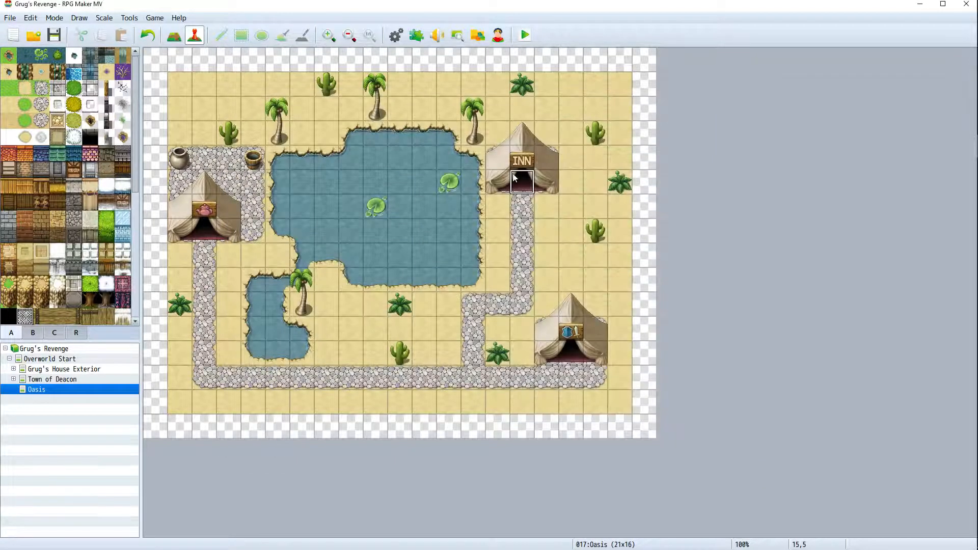
# Create a quick Inn event in the northeast tent's entrance with the bald old man sprite and a price of 90
pyautogui.rightClick(520, 182)
pyautogui.moveTo(581, 269)
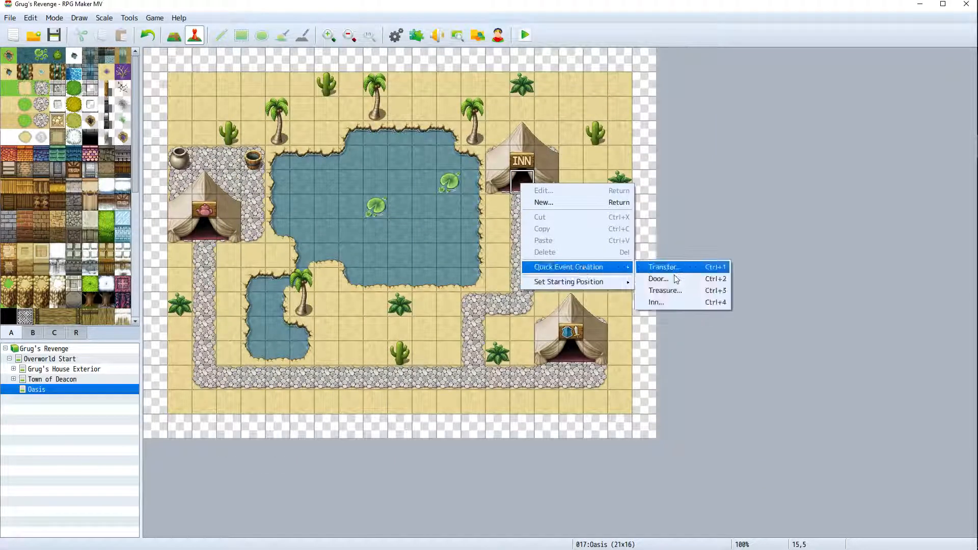
pyautogui.click(679, 302)
pyautogui.doubleClick(476, 284)
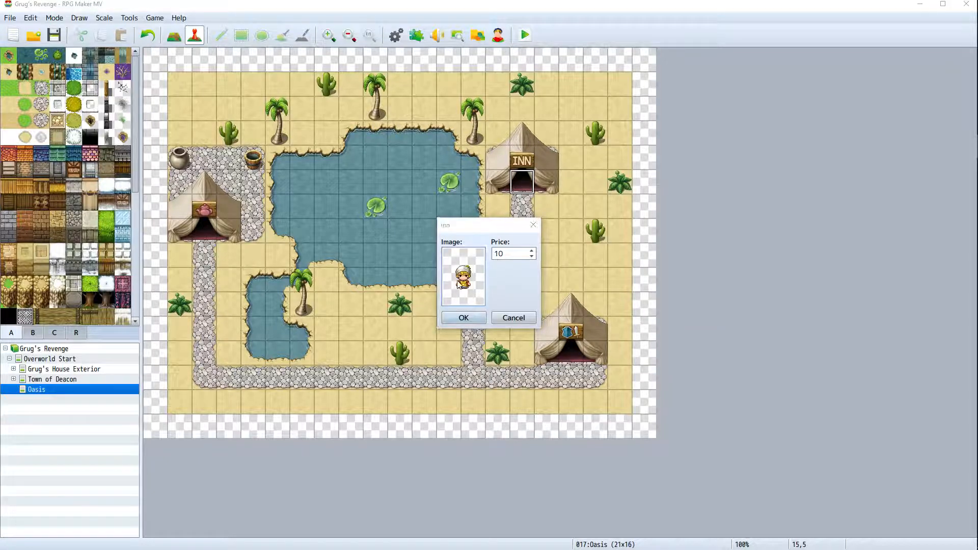
pyautogui.click(539, 257)
pyautogui.click(595, 385)
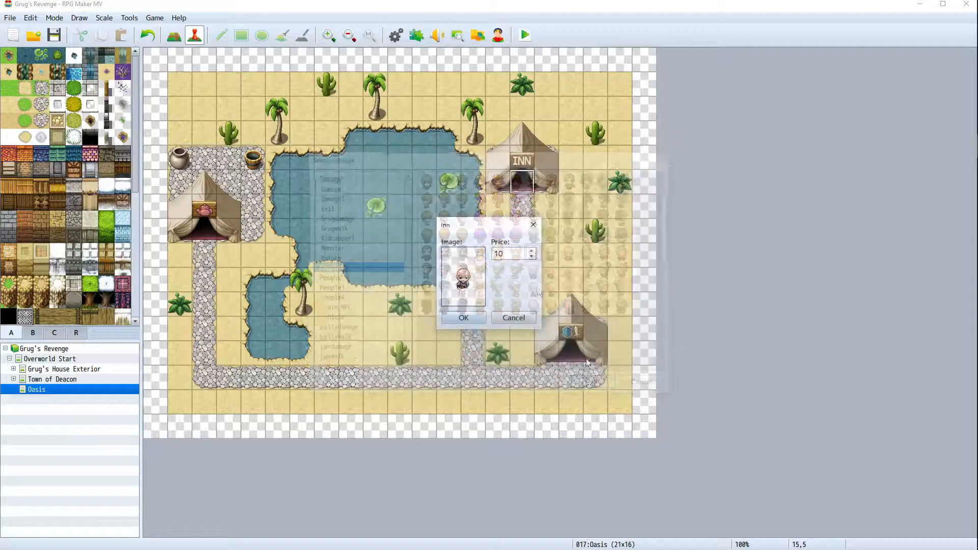
pyautogui.click(513, 254)
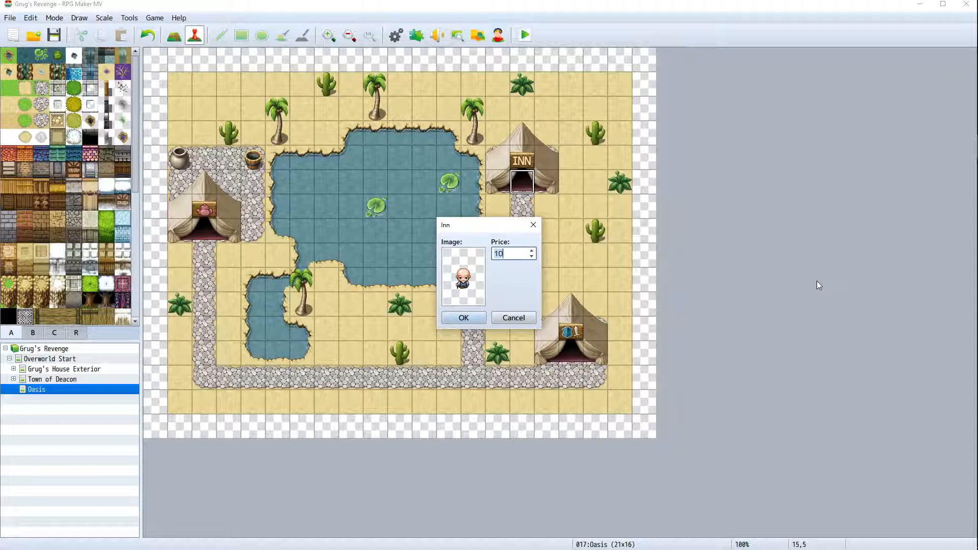
pyautogui.write('1')
pyautogui.click(463, 318)
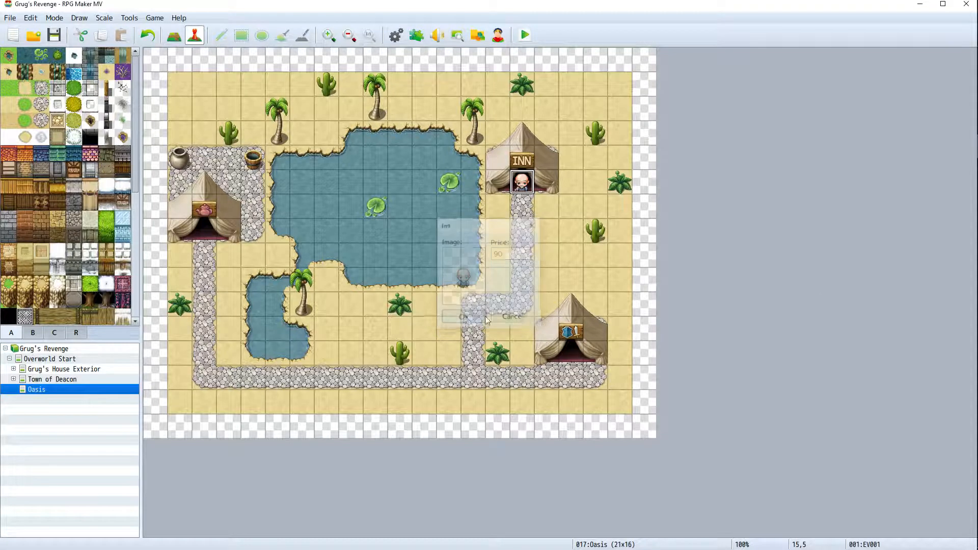
# Add the line "I should have stayed in Deacon with my brothers..." and a blank line above the innkeeper's price question
pyautogui.rightClick(515, 187)
pyautogui.click(539, 194)
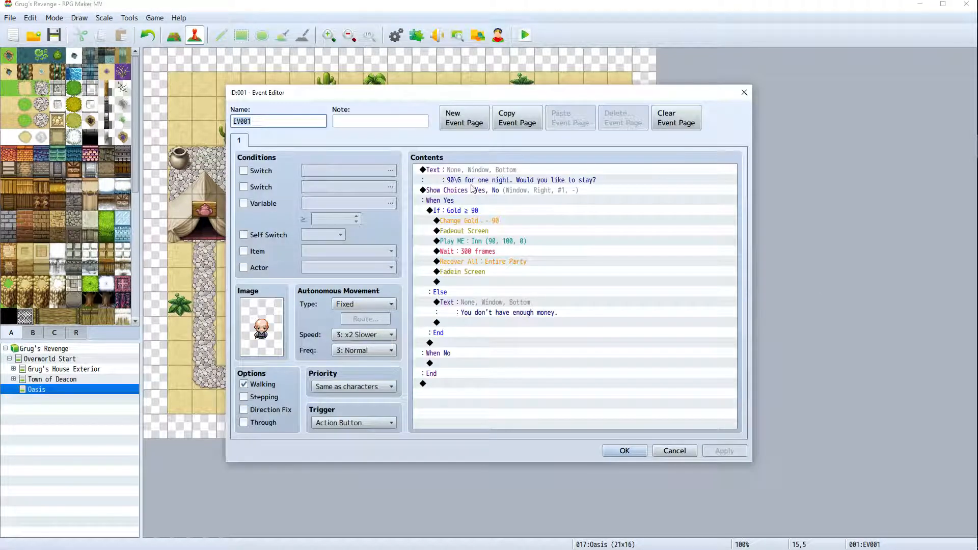
pyautogui.click(531, 173)
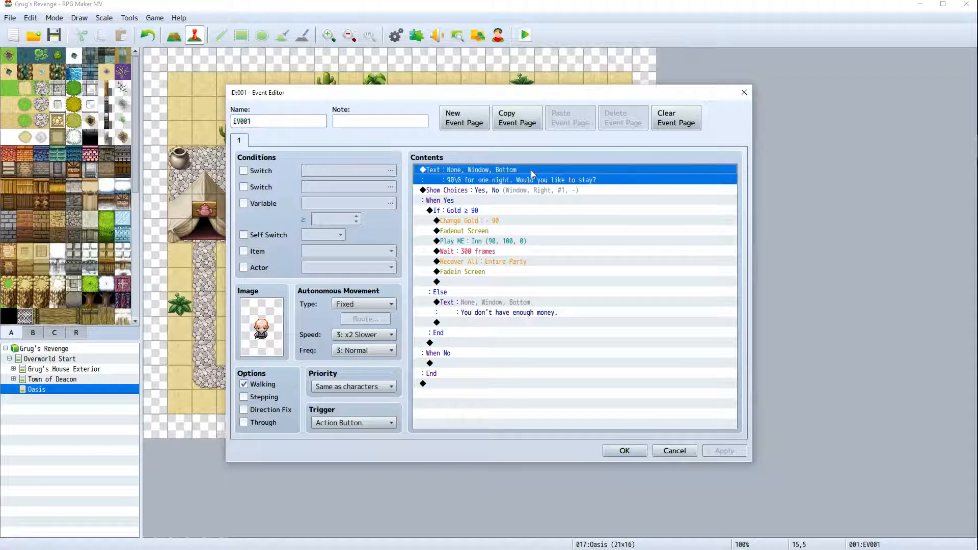
pyautogui.rightClick(531, 173)
pyautogui.click(645, 209)
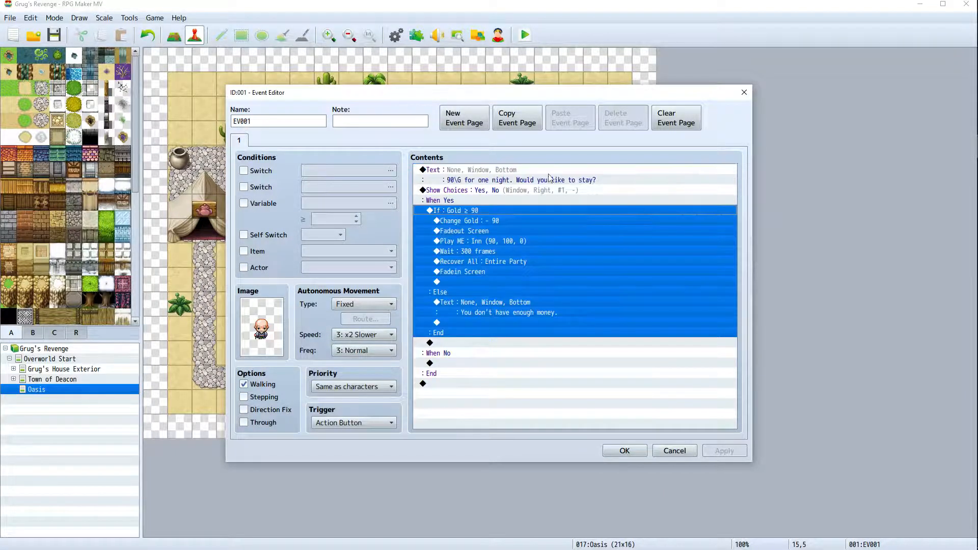
pyautogui.rightClick(549, 178)
pyautogui.click(557, 190)
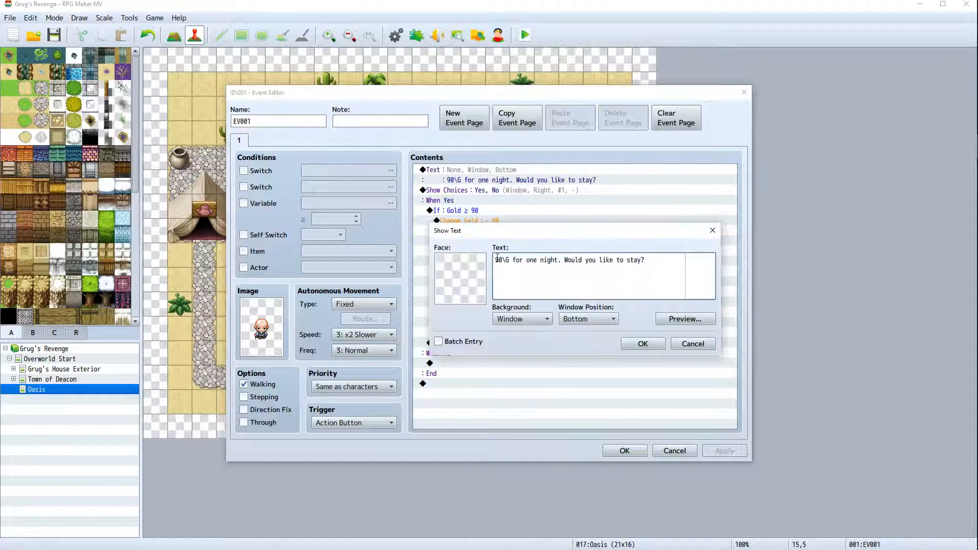
pyautogui.press('Return')
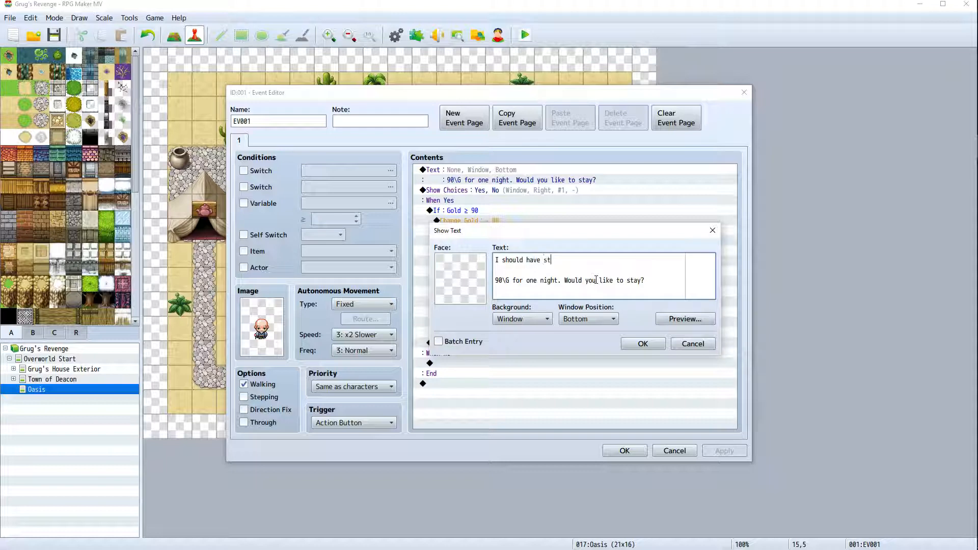
pyautogui.write('I should have stayed in Deacon with my brothers...')
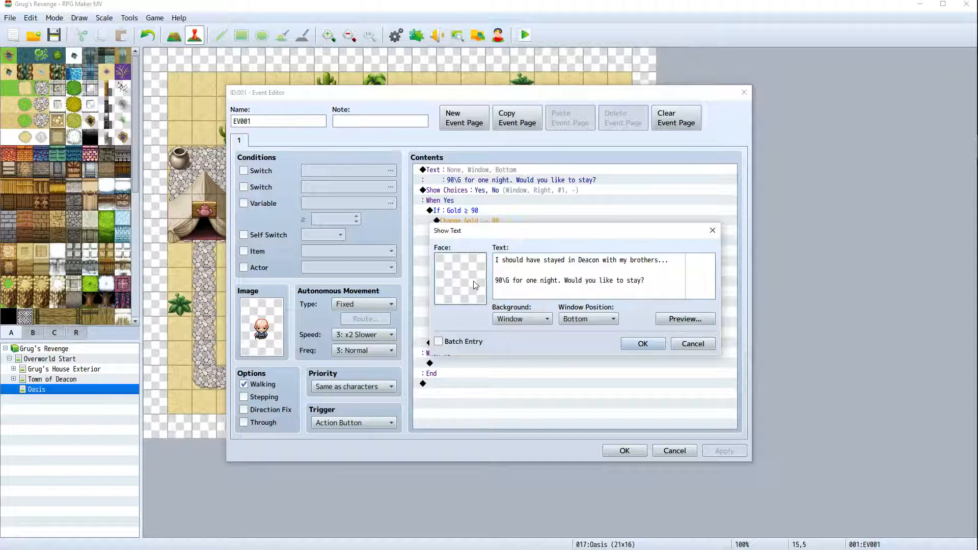
# Give the innkeeper's message the bald, bearded man's face from the People1 set
pyautogui.doubleClick(456, 276)
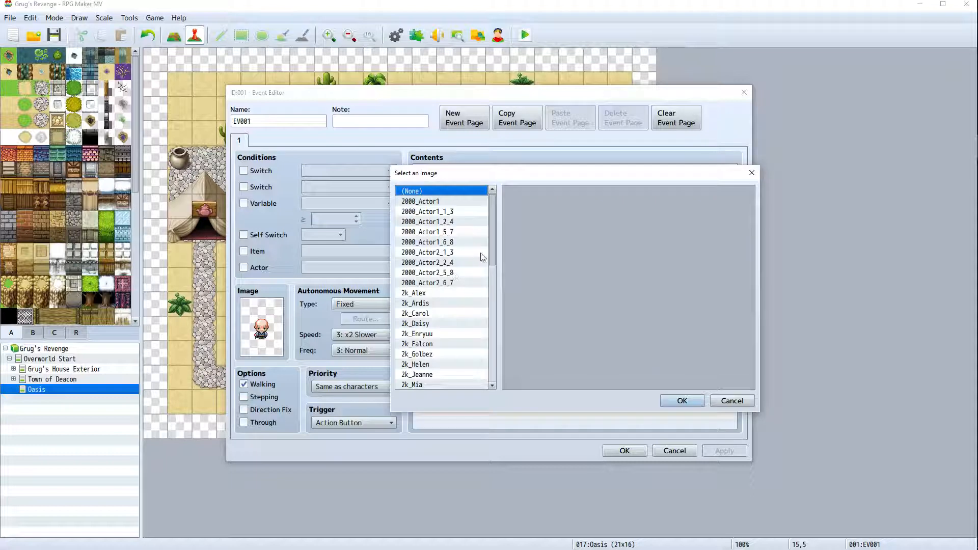
pyautogui.moveTo(490, 237); pyautogui.dragTo(489, 326)
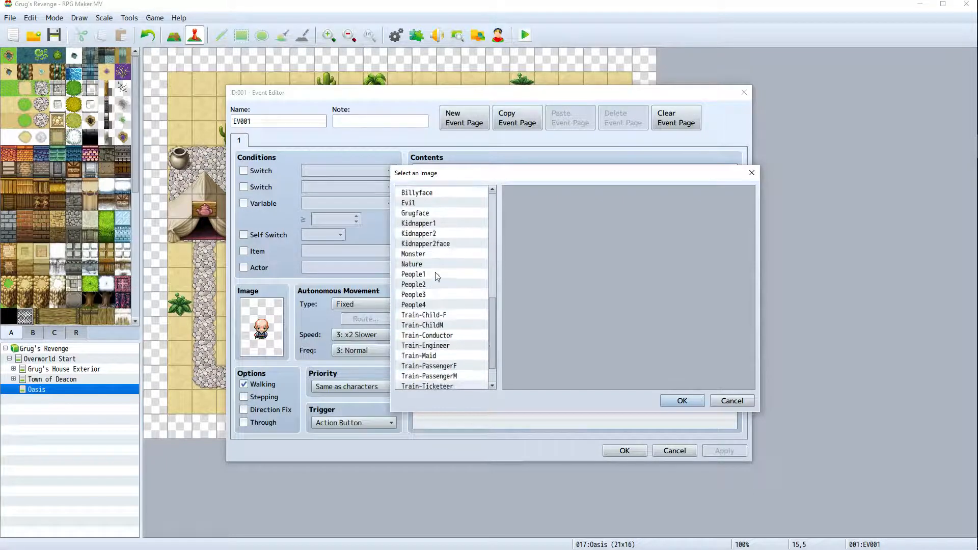
pyautogui.click(435, 273)
pyautogui.doubleClick(619, 264)
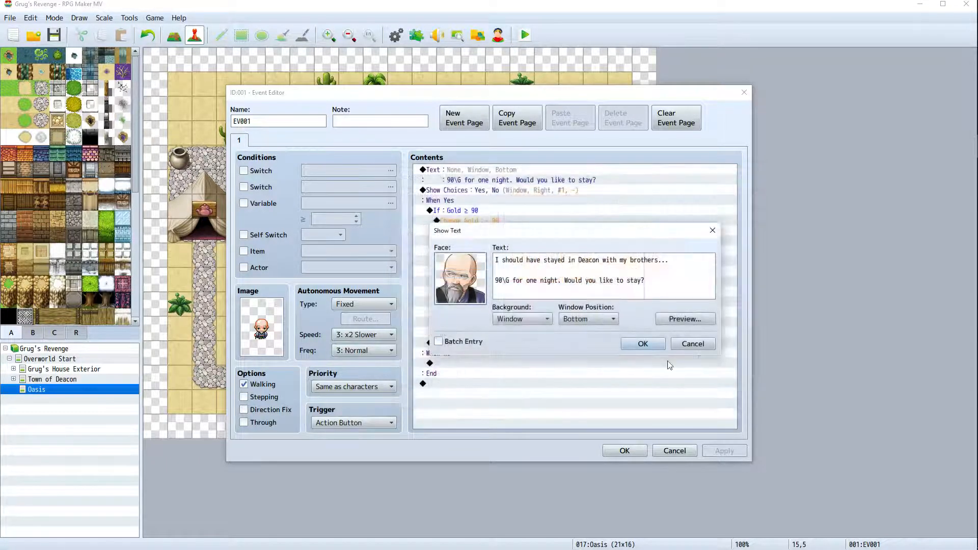
pyautogui.click(641, 344)
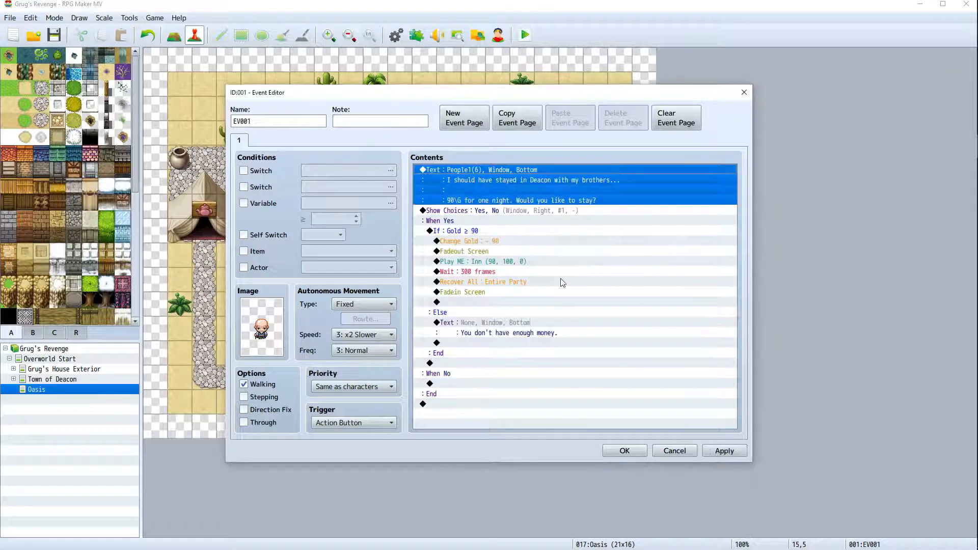
# Set the window position of the innkeeper's message to Top and save the event
pyautogui.rightClick(506, 175)
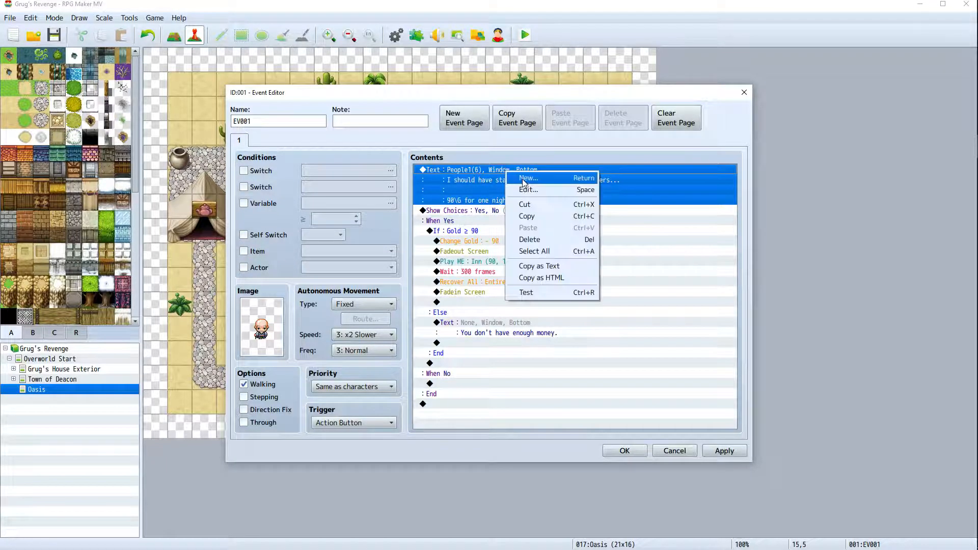
pyautogui.click(517, 191)
pyautogui.click(607, 320)
pyautogui.click(606, 332)
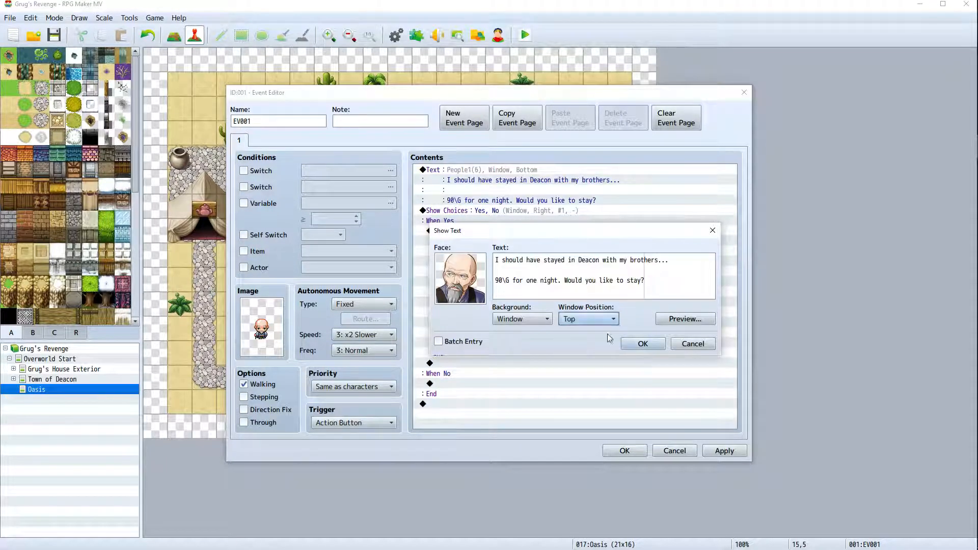
pyautogui.click(643, 344)
pyautogui.click(724, 451)
pyautogui.click(625, 451)
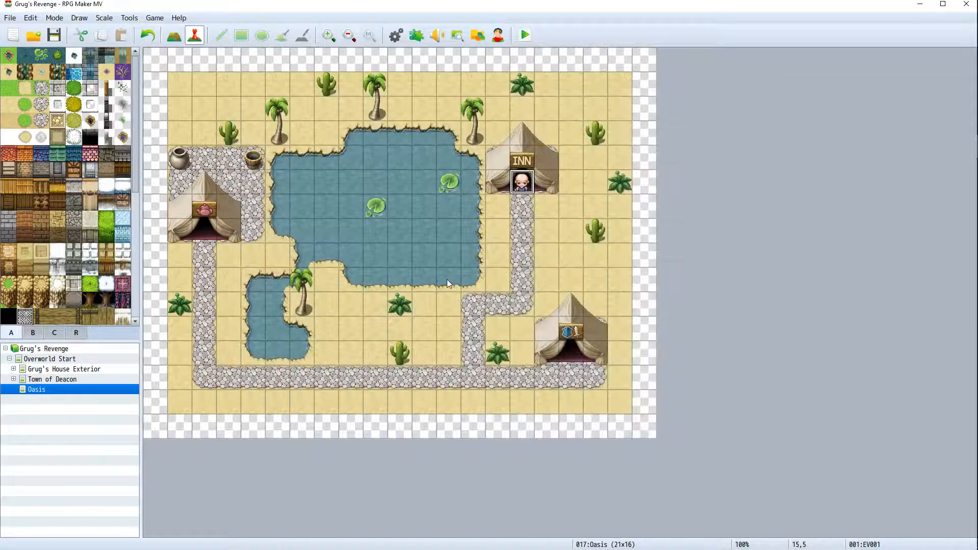
# Set the player's starting position on the path two tiles below the innkeeper and launch a playtest, saving the changes
pyautogui.rightClick(514, 238)
pyautogui.moveTo(586, 333)
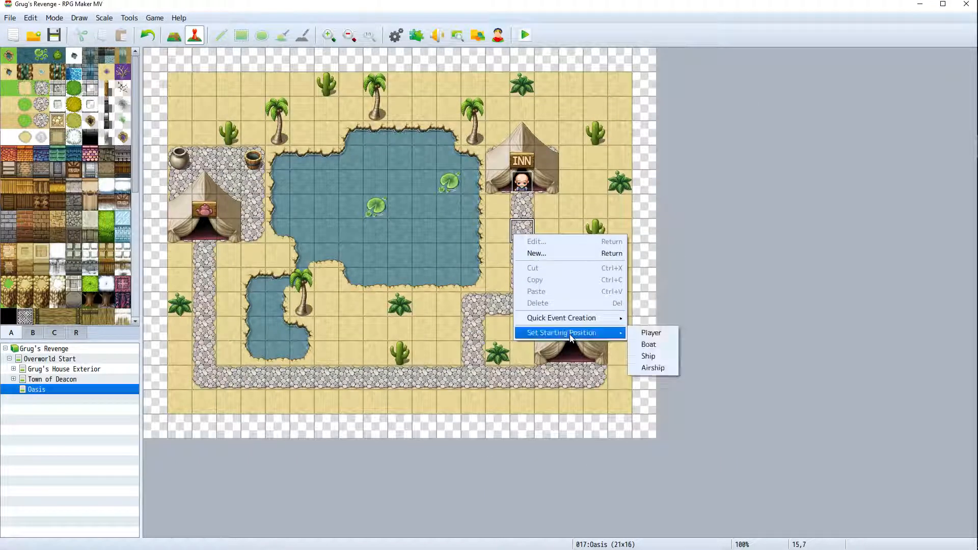
pyautogui.click(635, 333)
pyautogui.click(524, 35)
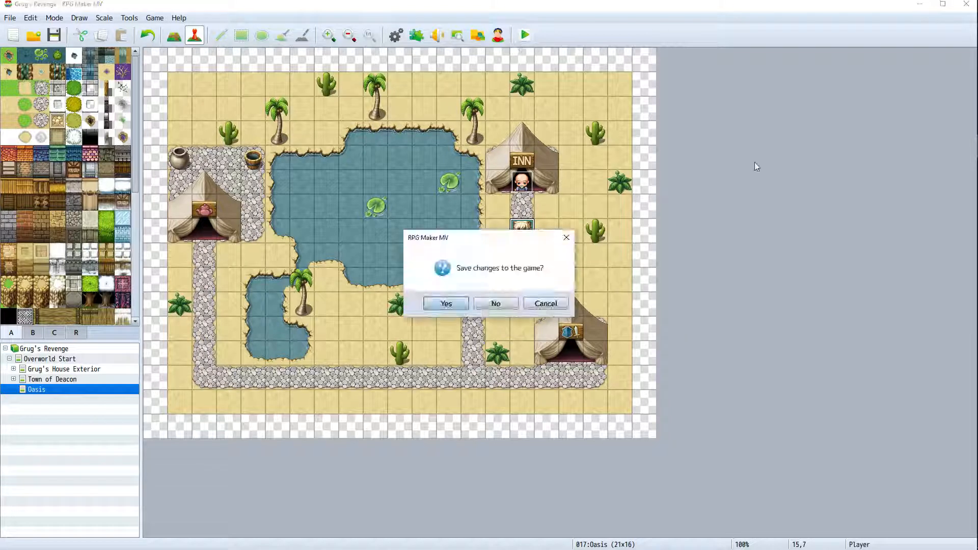
pyautogui.press('Return')
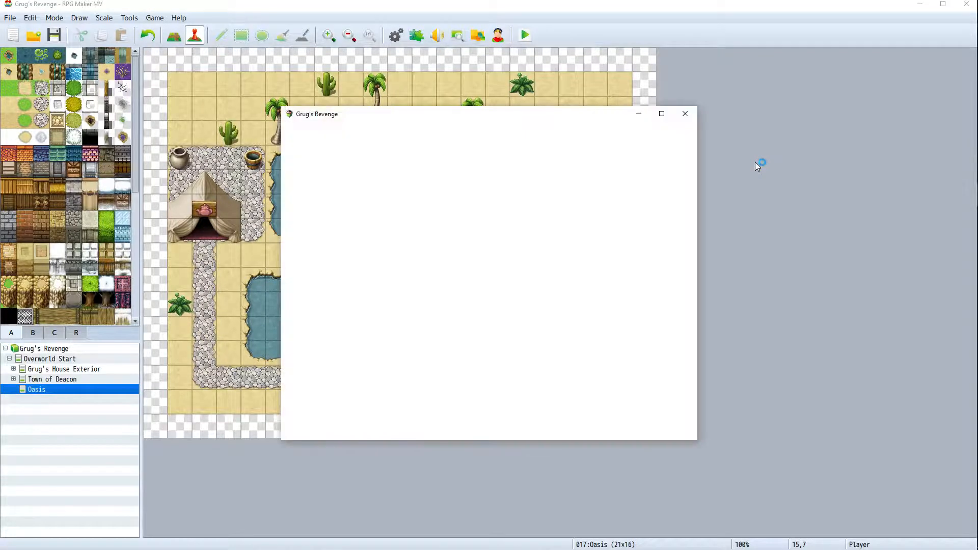
# Start a game, talk to the innkeeper to check the inn message, answer it, and close the playtest
pyautogui.press('Return')
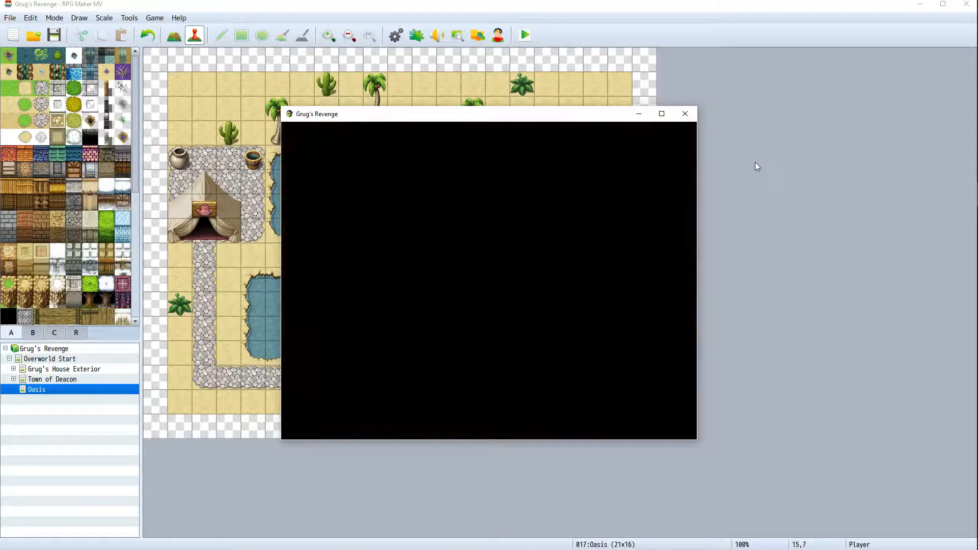
pyautogui.press('Up')
pyautogui.press('Return')
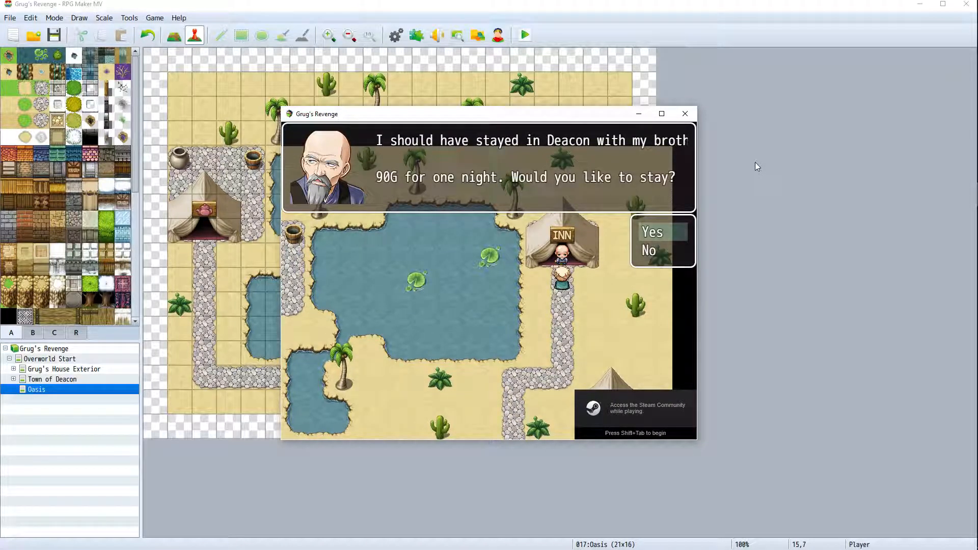
pyautogui.press('Return')
pyautogui.press('Return')
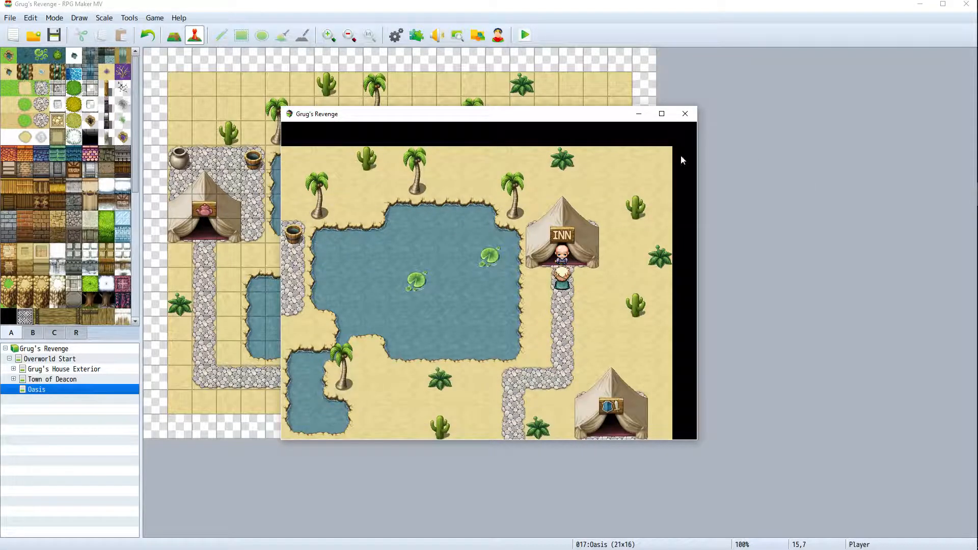
pyautogui.click(682, 114)
# Edit the innkeeper event's message so that "brothers..." starts on a second line
pyautogui.rightClick(520, 183)
pyautogui.click(538, 193)
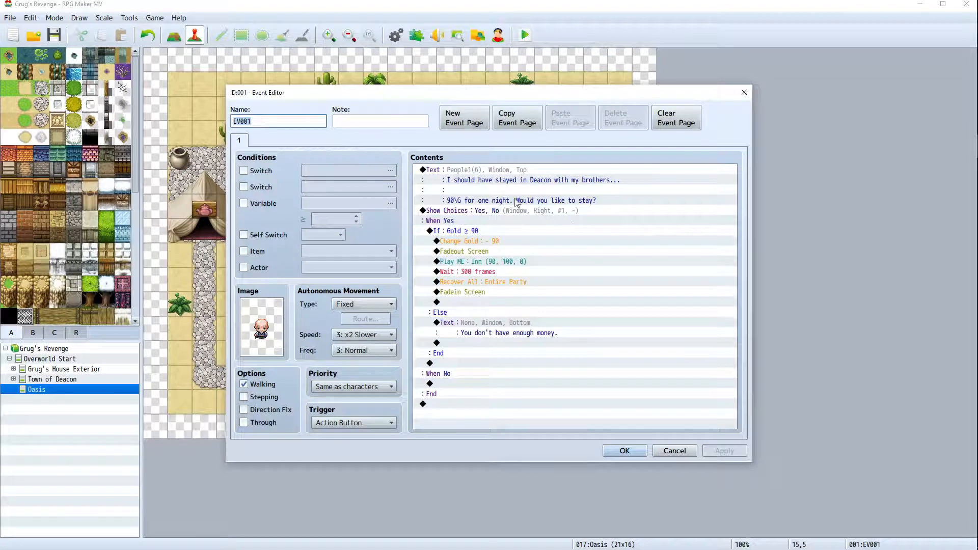
pyautogui.rightClick(513, 184)
pyautogui.click(537, 199)
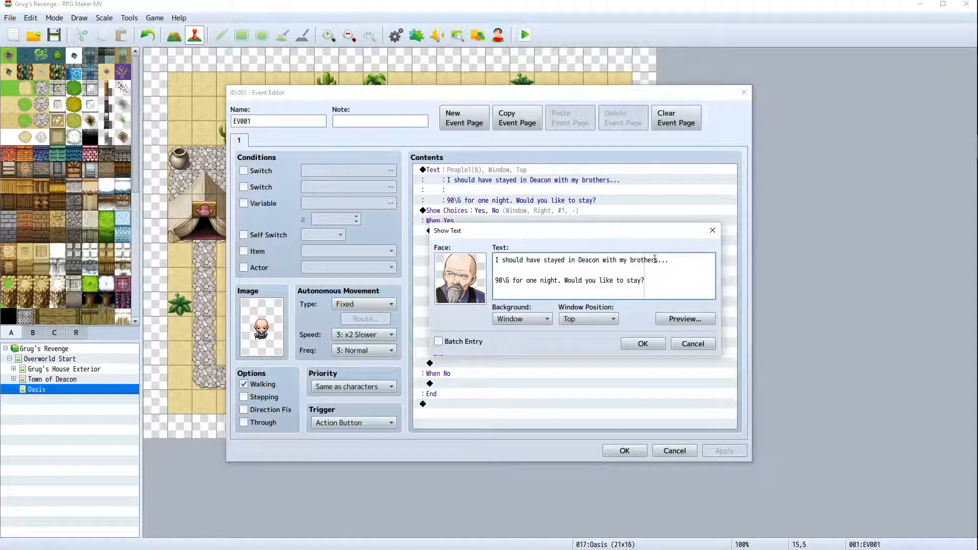
pyautogui.press('Return')
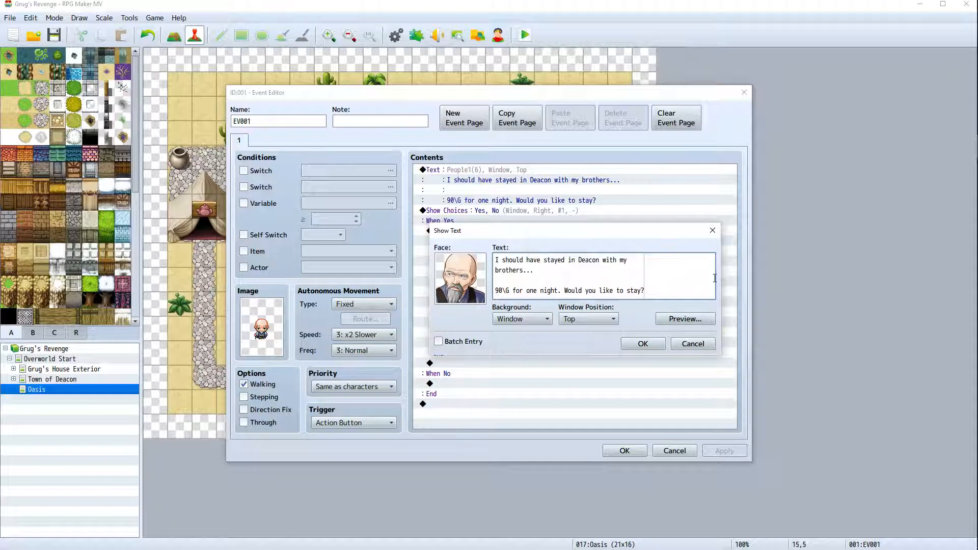
# Preview the innkeeper's rewrapped message, accept the text and save the event
pyautogui.click(685, 319)
pyautogui.click(755, 340)
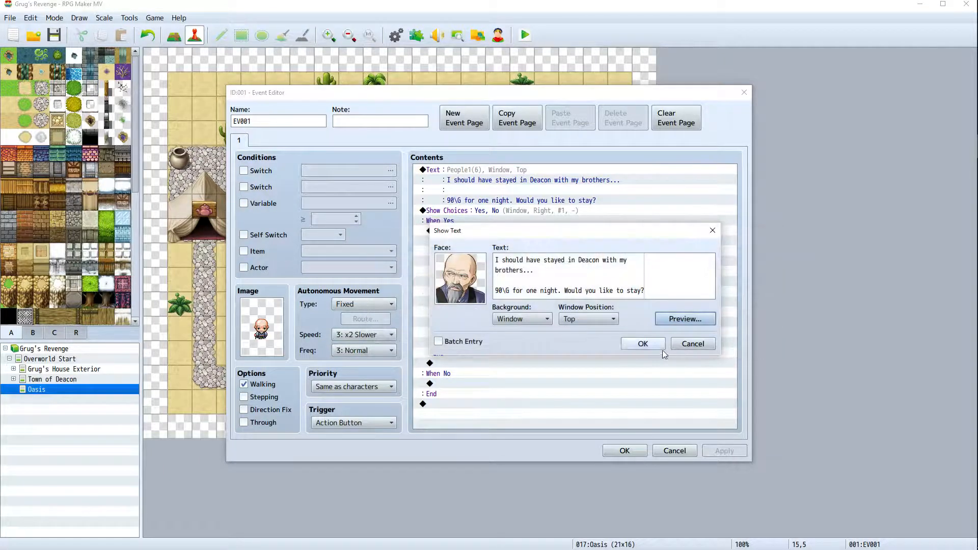
pyautogui.click(638, 342)
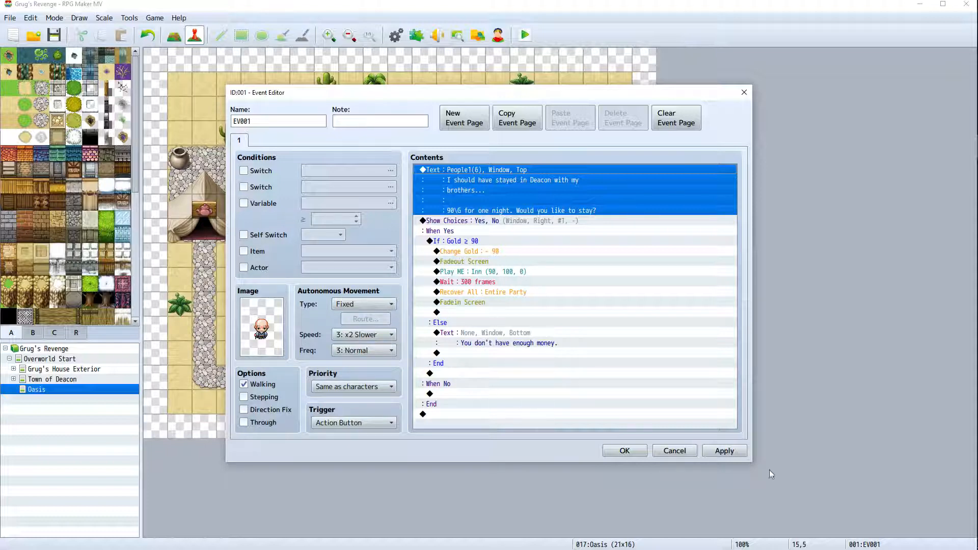
pyautogui.click(710, 452)
pyautogui.click(614, 454)
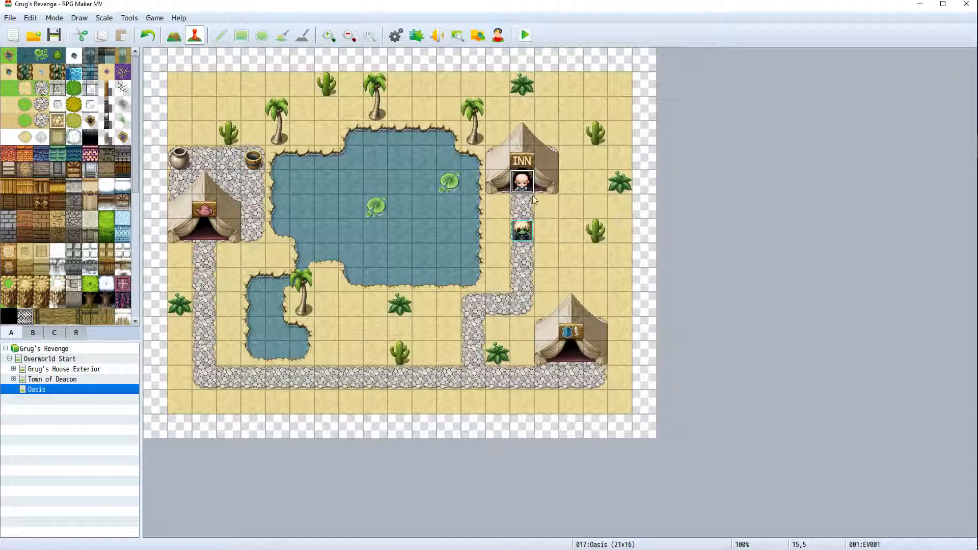
# Create a new event in the entrance of the pot-sign tent and name it Itemshop
pyautogui.rightClick(207, 231)
pyautogui.click(275, 251)
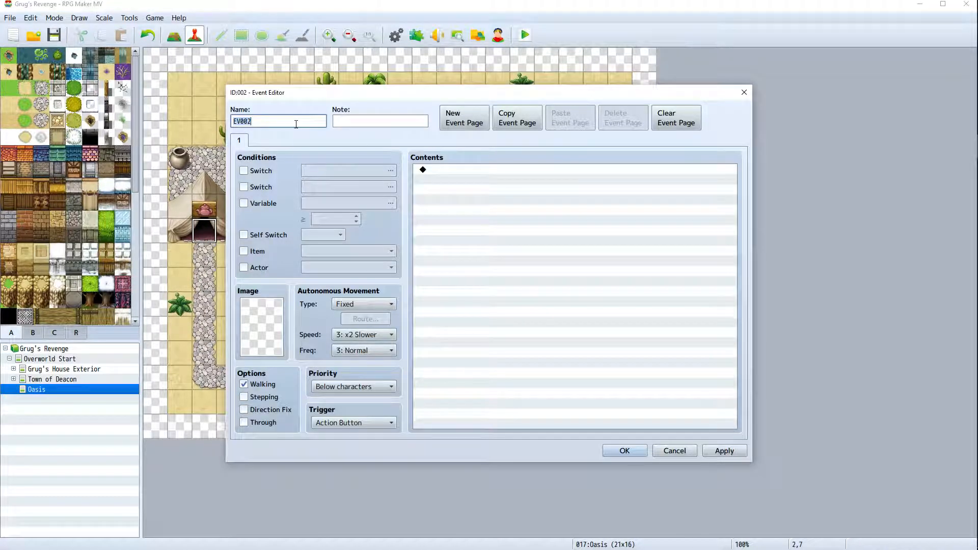
pyautogui.write('Itemshop')
# Look through the event's character image sets, including Actor2, the People sets and Train_NPC, for a shopkeeper sprite
pyautogui.click(250, 332)
pyautogui.doubleClick(252, 337)
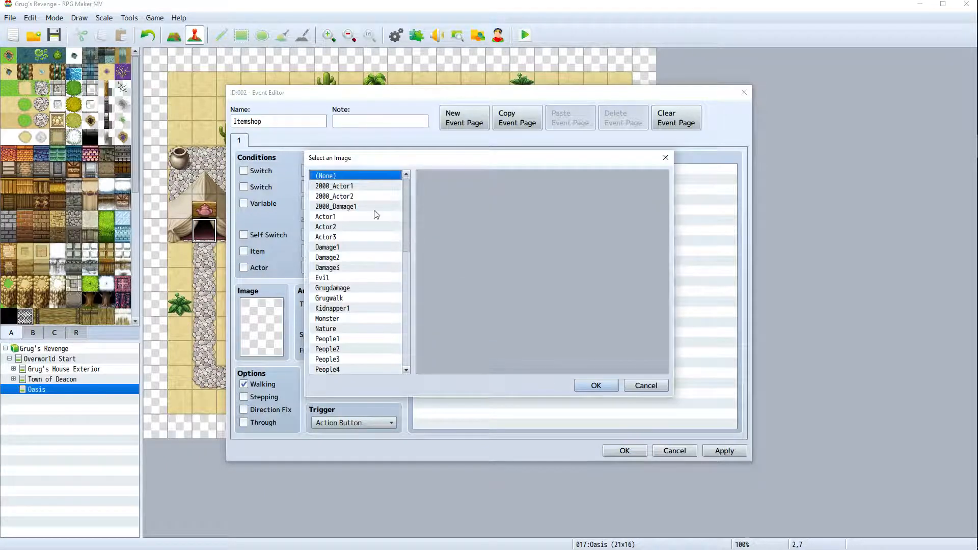
pyautogui.click(339, 227)
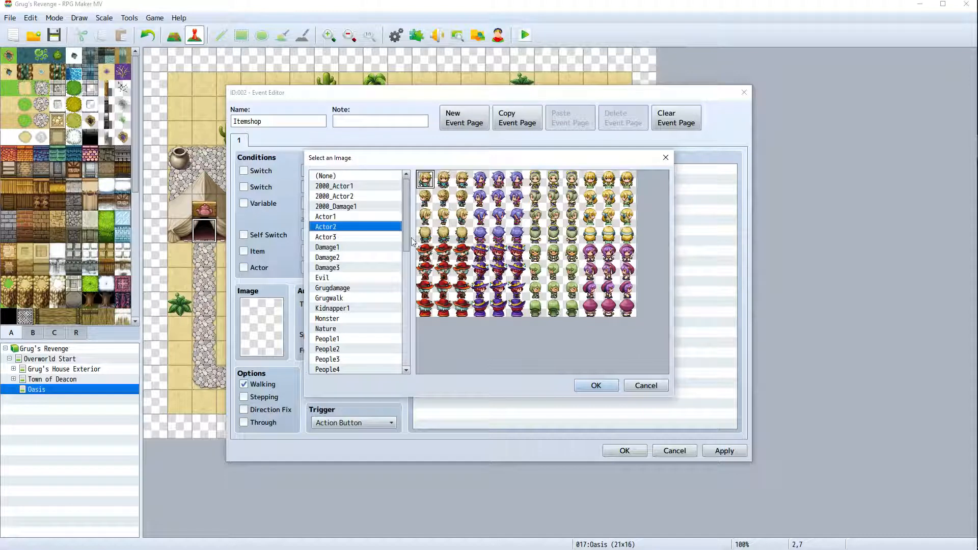
pyautogui.click(350, 267)
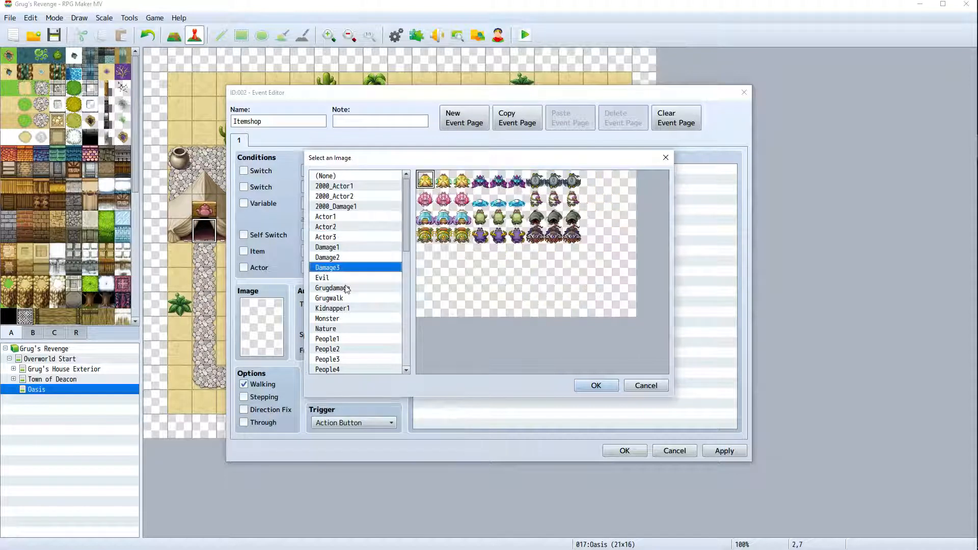
pyautogui.click(359, 339)
pyautogui.click(358, 349)
pyautogui.click(358, 359)
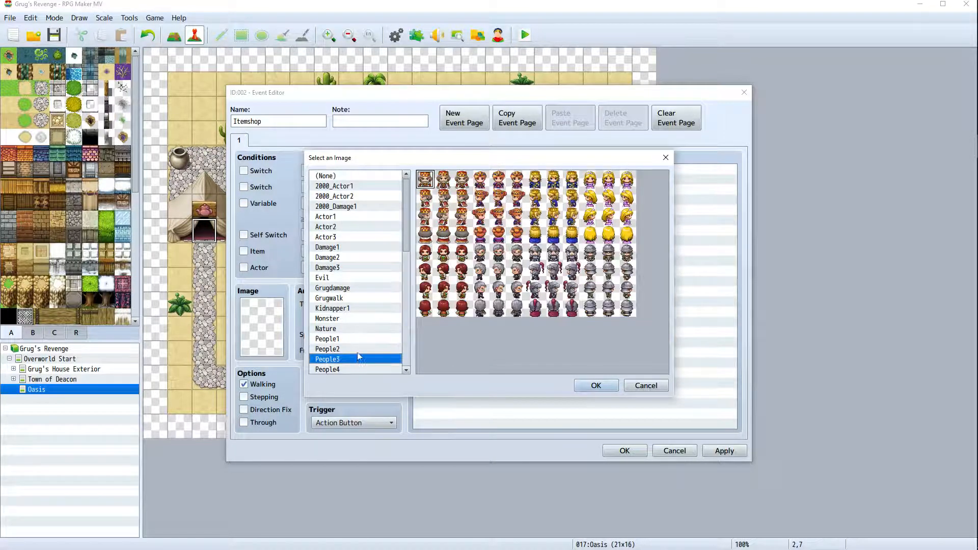
pyautogui.click(360, 348)
pyautogui.scroll(-1, 363, 337)
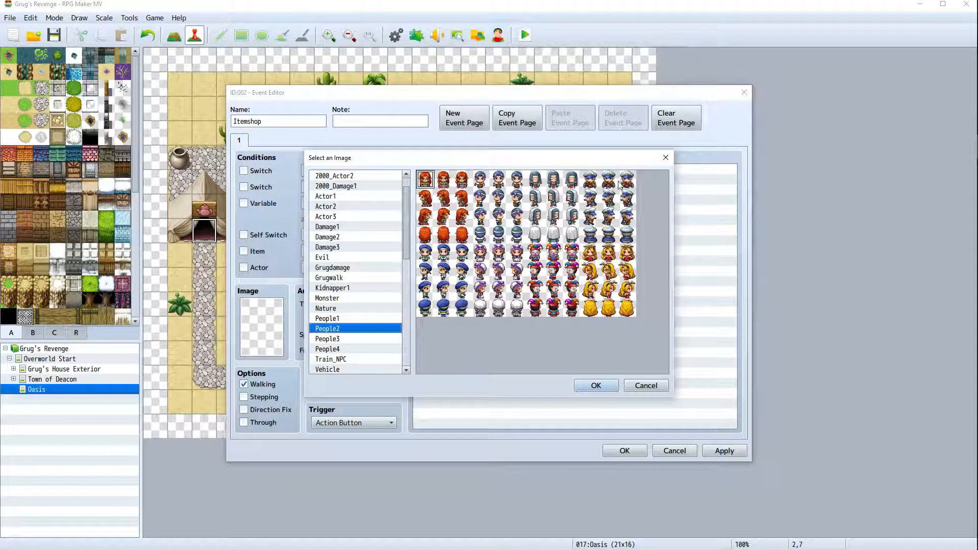
pyautogui.scroll(-2, 353, 297)
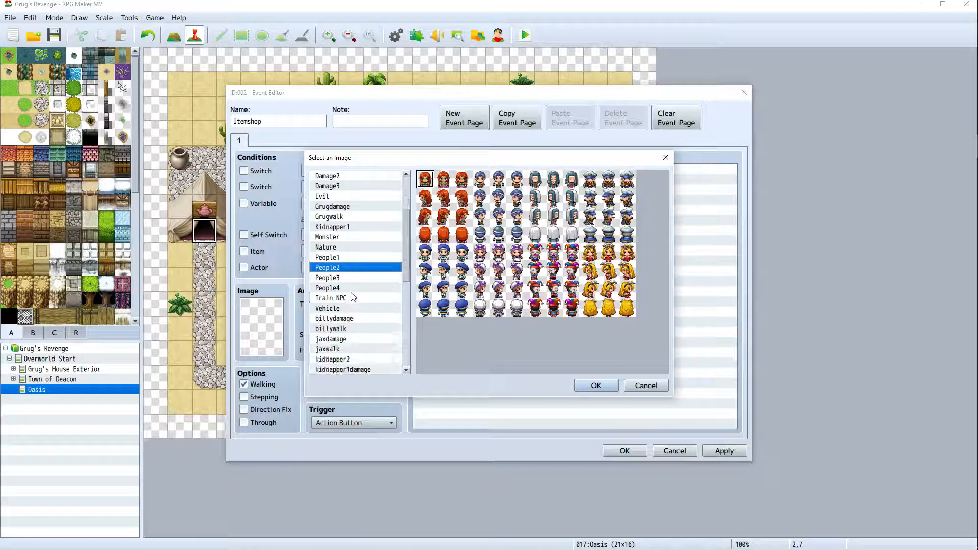
pyautogui.click(349, 287)
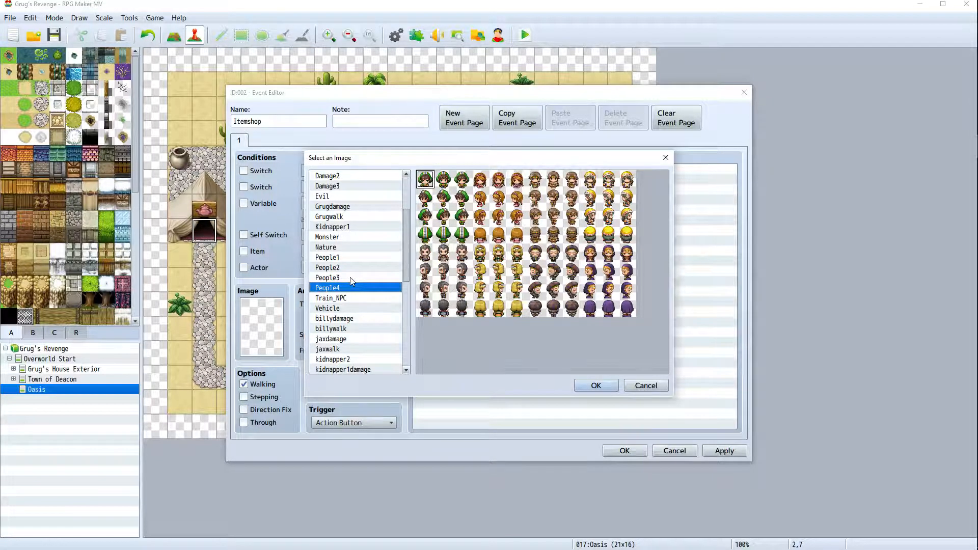
pyautogui.click(350, 278)
pyautogui.click(328, 288)
pyautogui.click(385, 300)
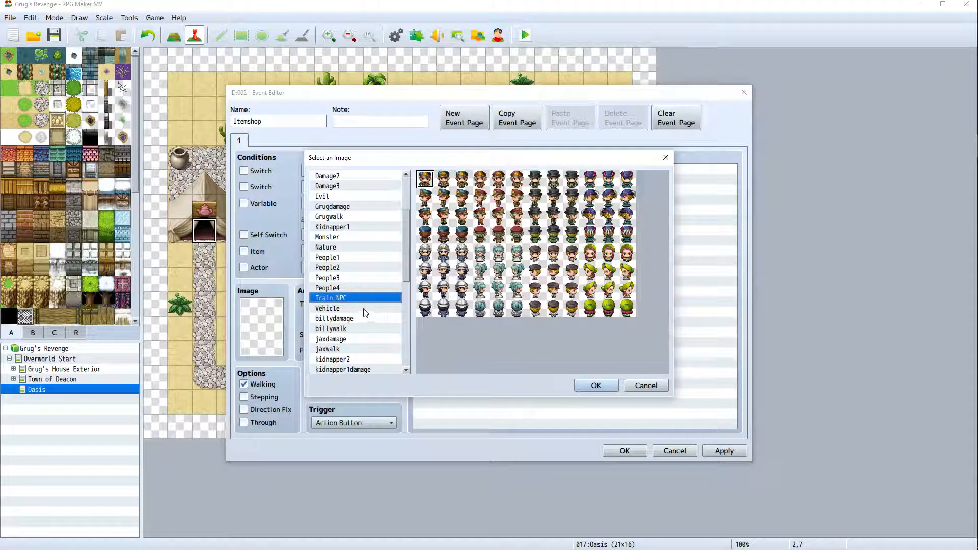
pyautogui.click(364, 309)
pyautogui.click(364, 319)
pyautogui.click(363, 330)
pyautogui.click(362, 349)
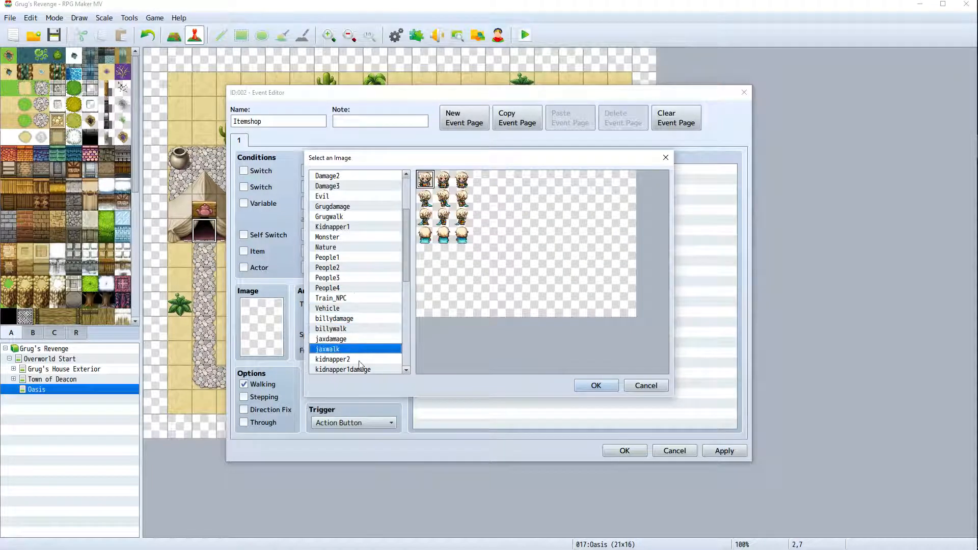
pyautogui.scroll(1, 356, 298)
pyautogui.scroll(-1, 359, 307)
pyautogui.scroll(2, 399, 287)
pyautogui.scroll(2, 398, 286)
# Give the Itemshop event the blue-haired character with pigtails from the People1 set
pyautogui.click(344, 279)
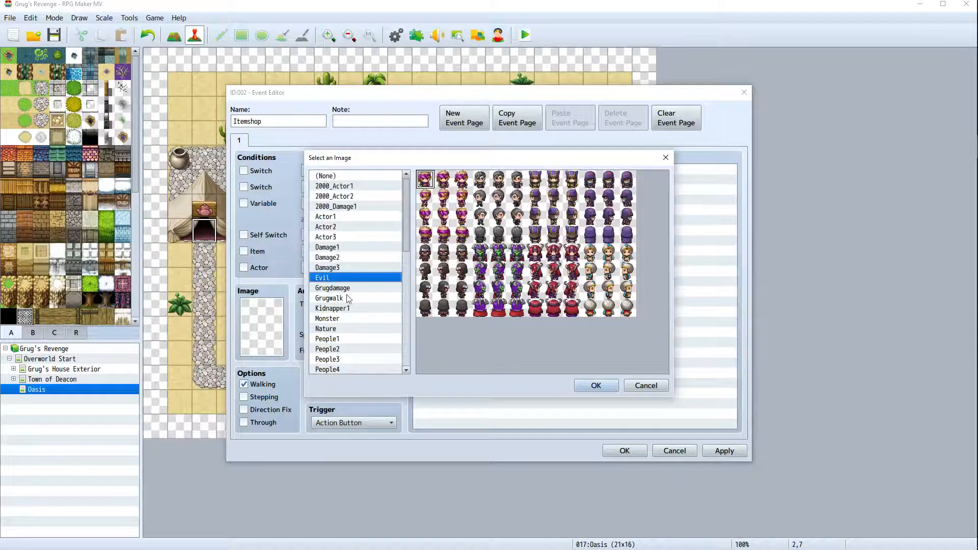
pyautogui.click(348, 297)
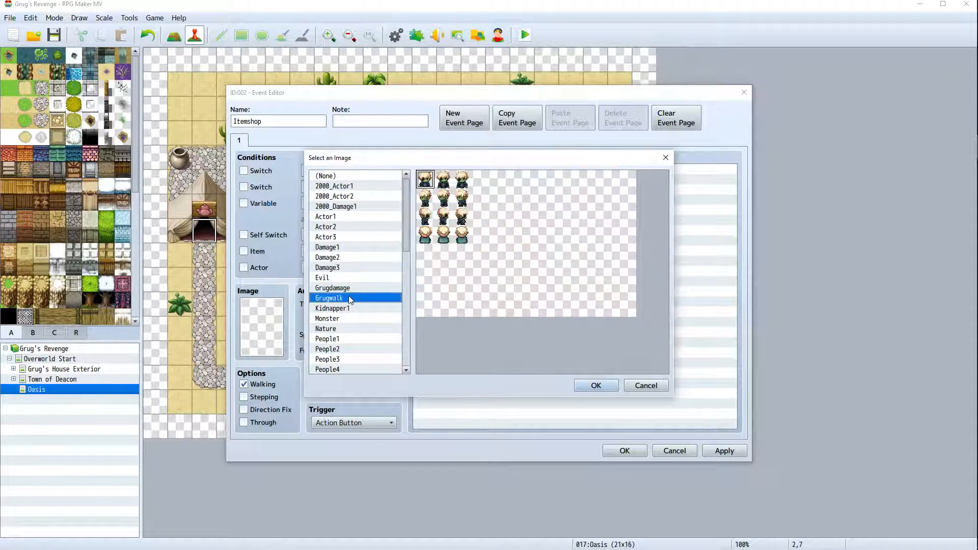
pyautogui.click(351, 309)
pyautogui.click(351, 319)
pyautogui.click(352, 338)
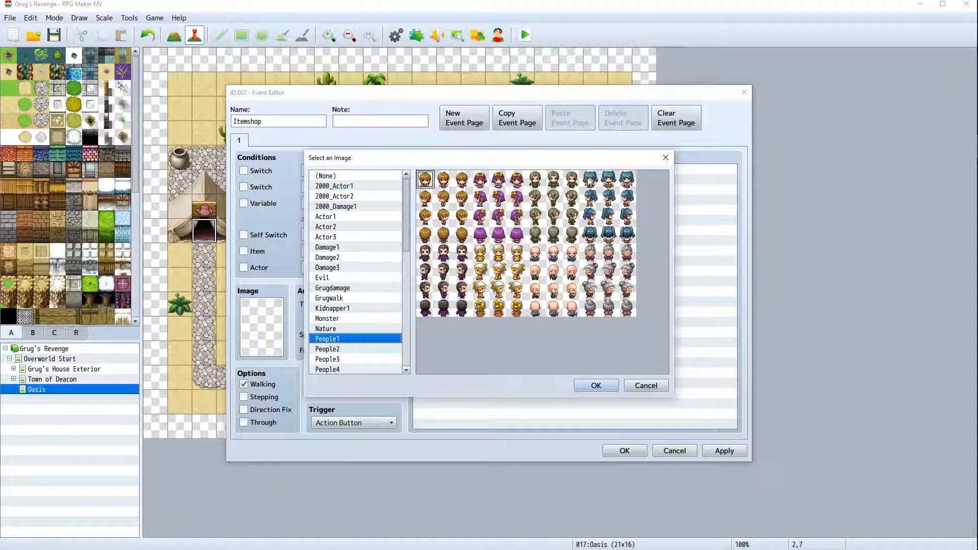
pyautogui.doubleClick(609, 183)
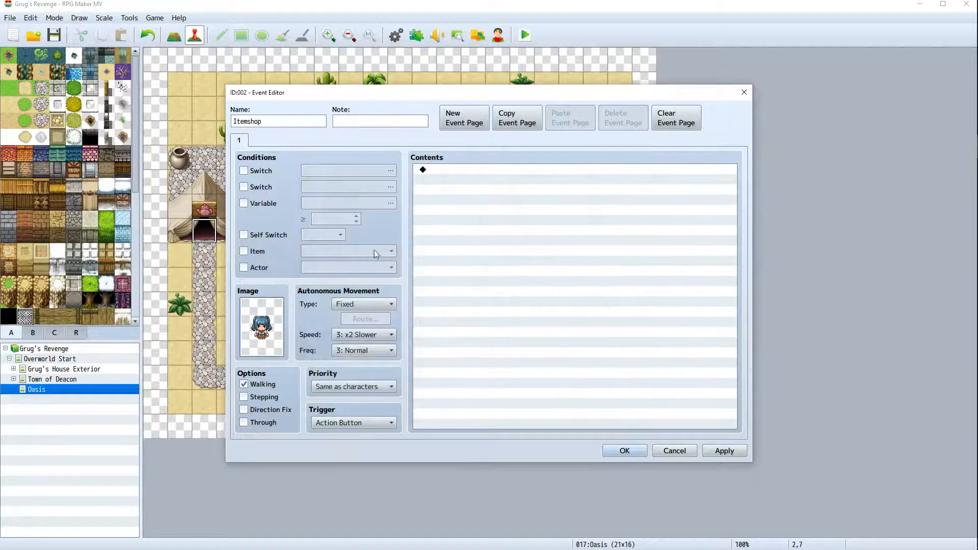
# Start a Shop Processing command in the Itemshop event and add Potion at the standard price
pyautogui.doubleClick(493, 172)
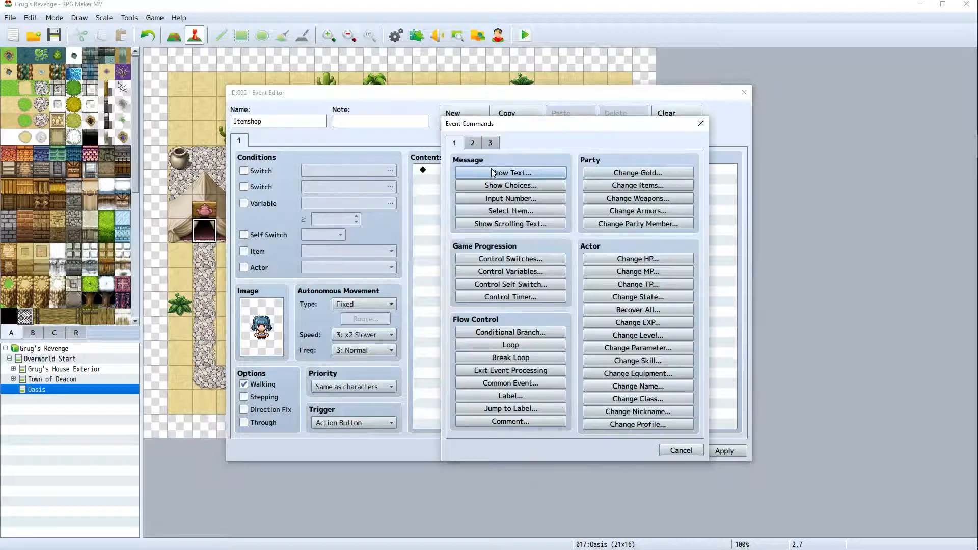
pyautogui.click(474, 143)
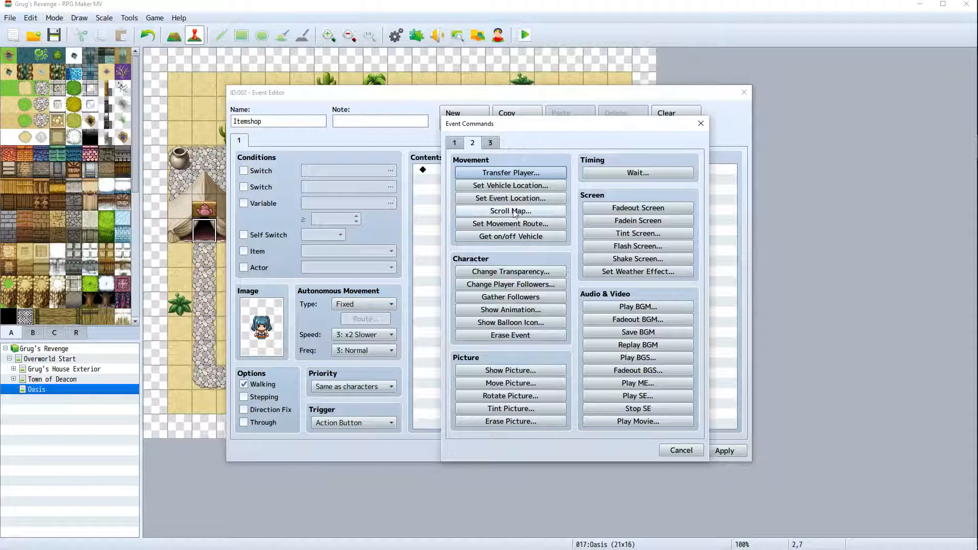
pyautogui.click(490, 146)
pyautogui.click(524, 186)
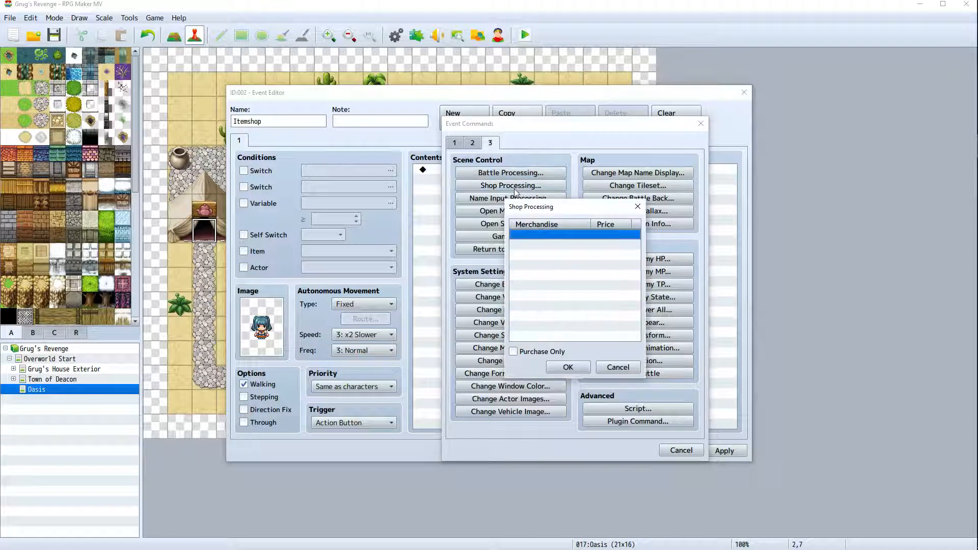
pyautogui.doubleClick(586, 235)
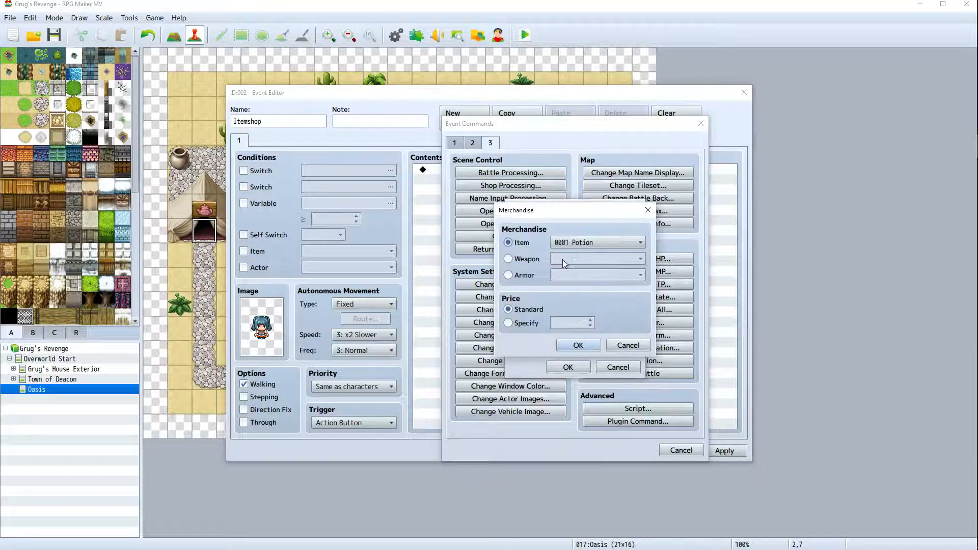
pyautogui.click(597, 245)
pyautogui.click(590, 246)
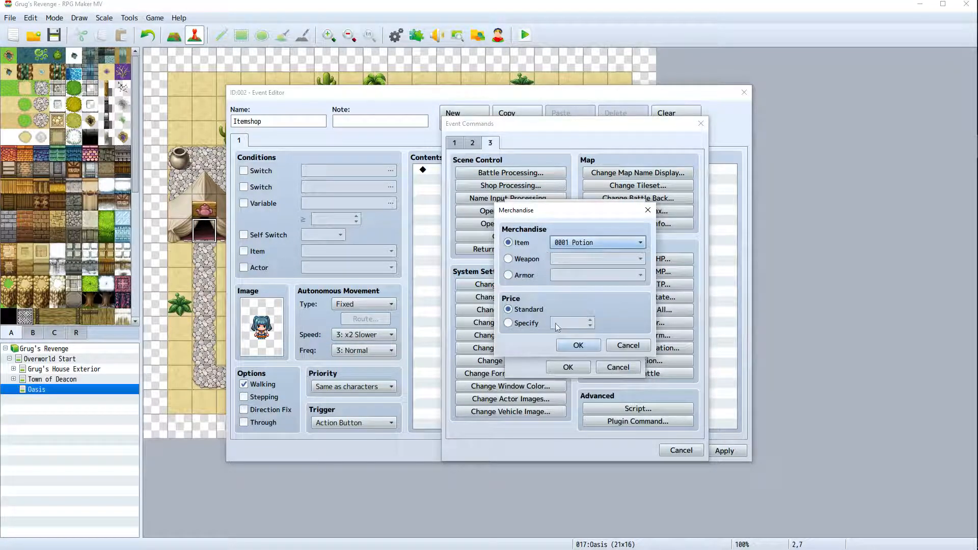
pyautogui.click(577, 345)
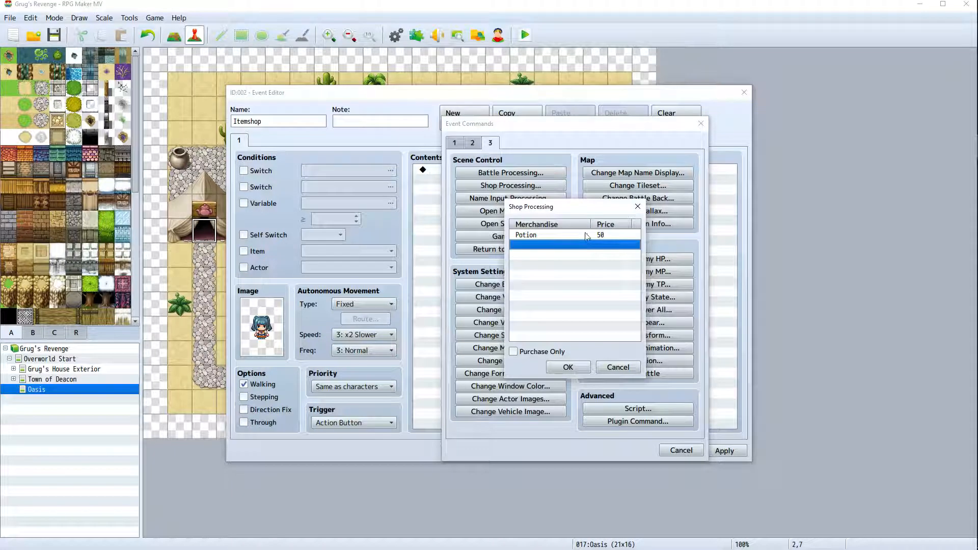
# Add Magic Water and Stimulant to the shop's merchandise at their standard prices
pyautogui.doubleClick(564, 251)
pyautogui.click(564, 247)
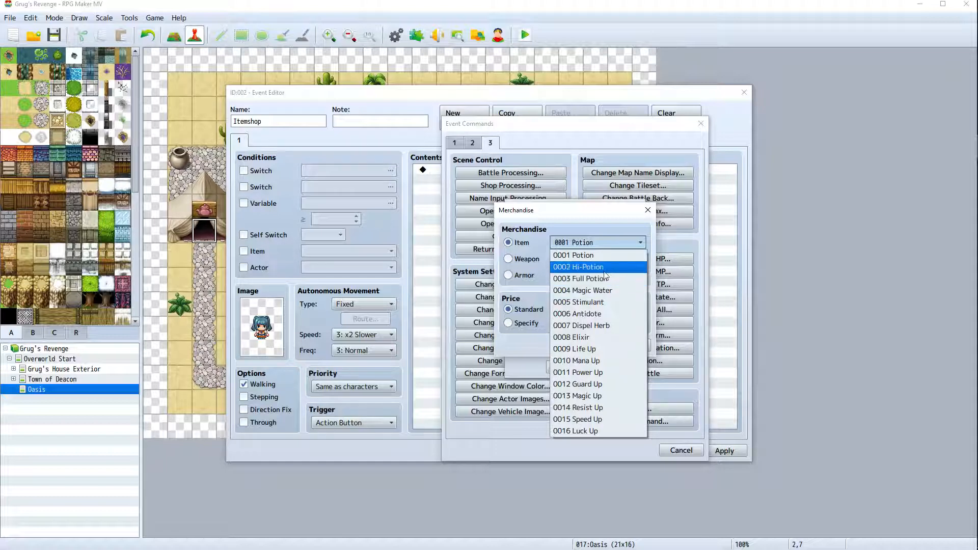
pyautogui.click(592, 290)
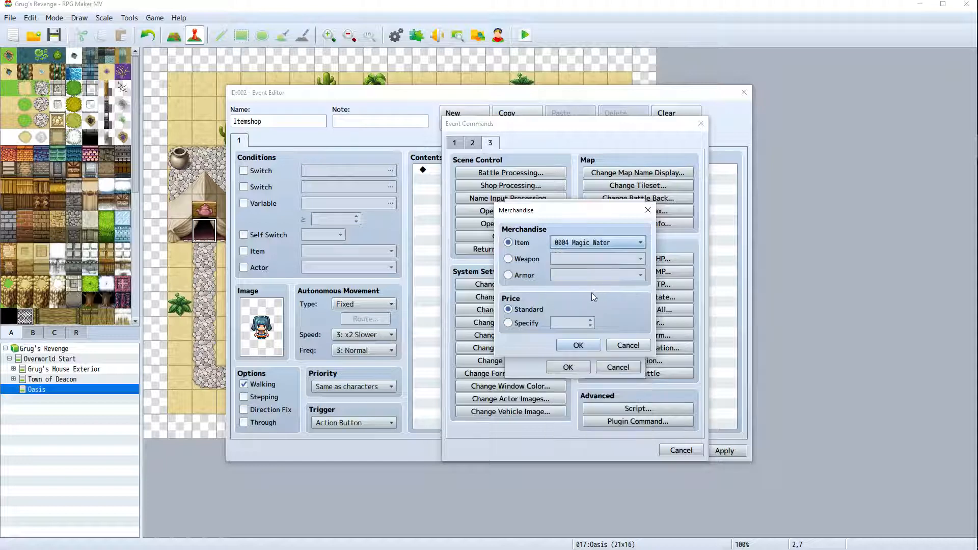
pyautogui.click(578, 345)
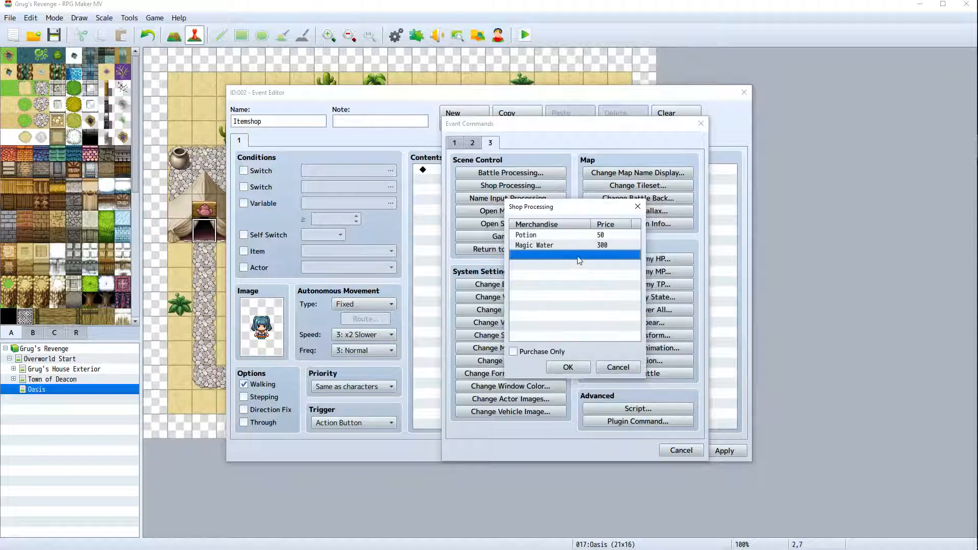
pyautogui.doubleClick(579, 257)
pyautogui.click(593, 242)
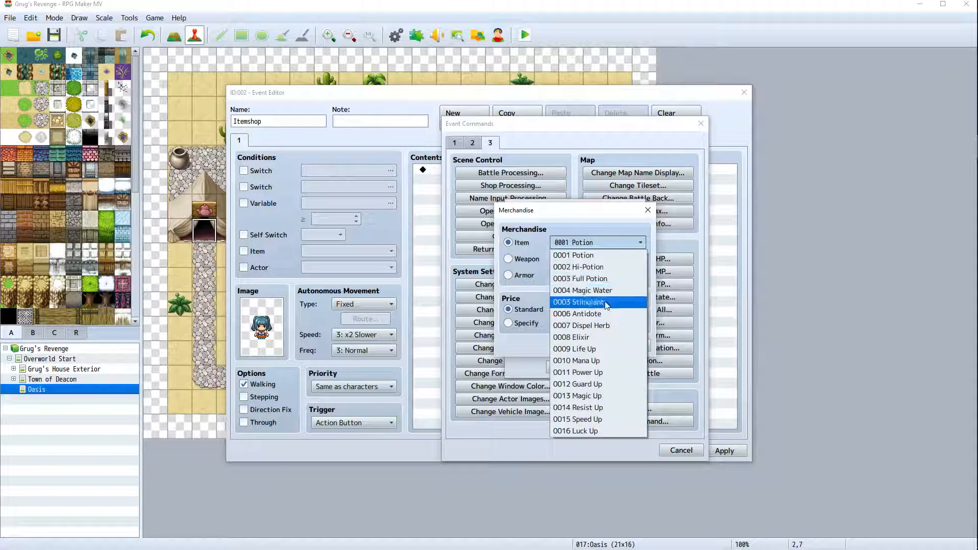
pyautogui.click(606, 304)
pyautogui.click(580, 346)
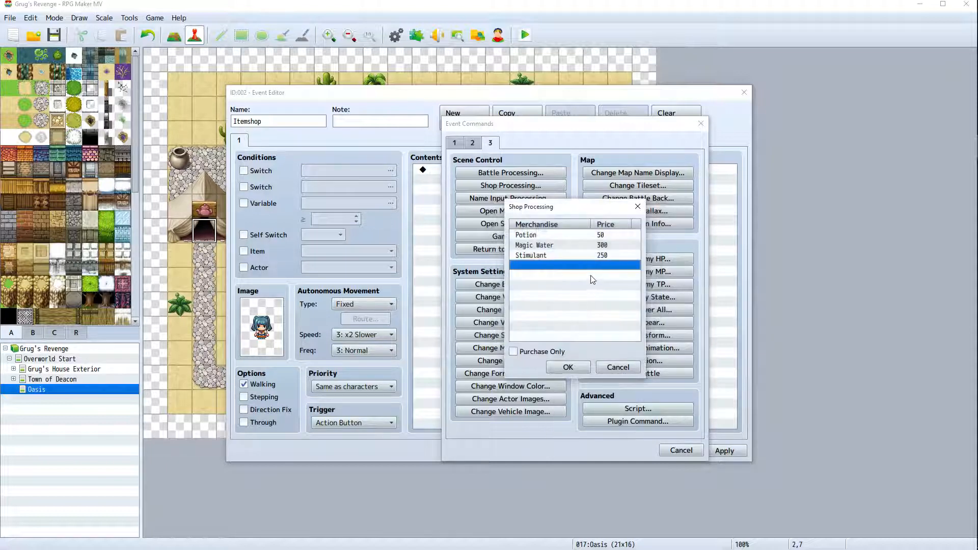
# Add Antidote to the shop's merchandise at its standard price
pyautogui.doubleClick(592, 266)
pyautogui.click(631, 243)
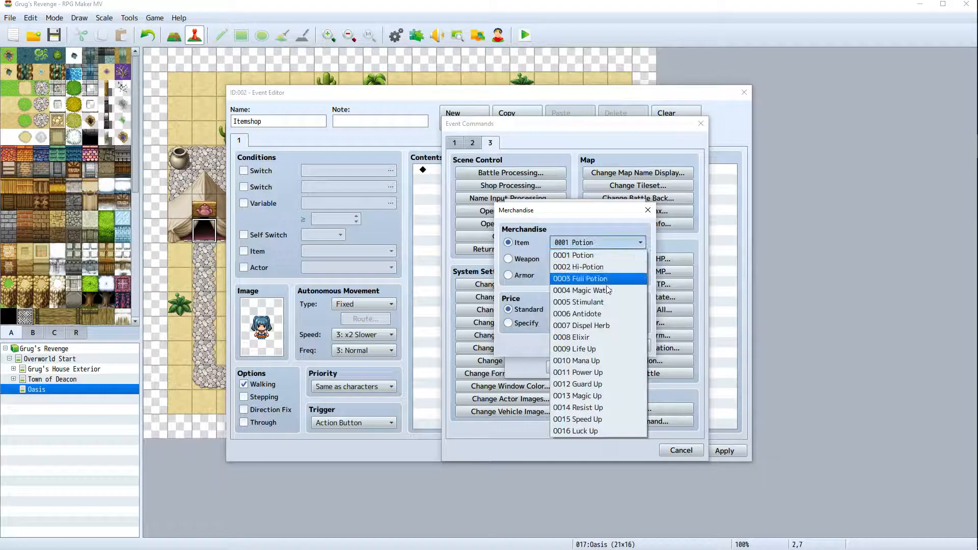
pyautogui.click(597, 315)
pyautogui.click(578, 345)
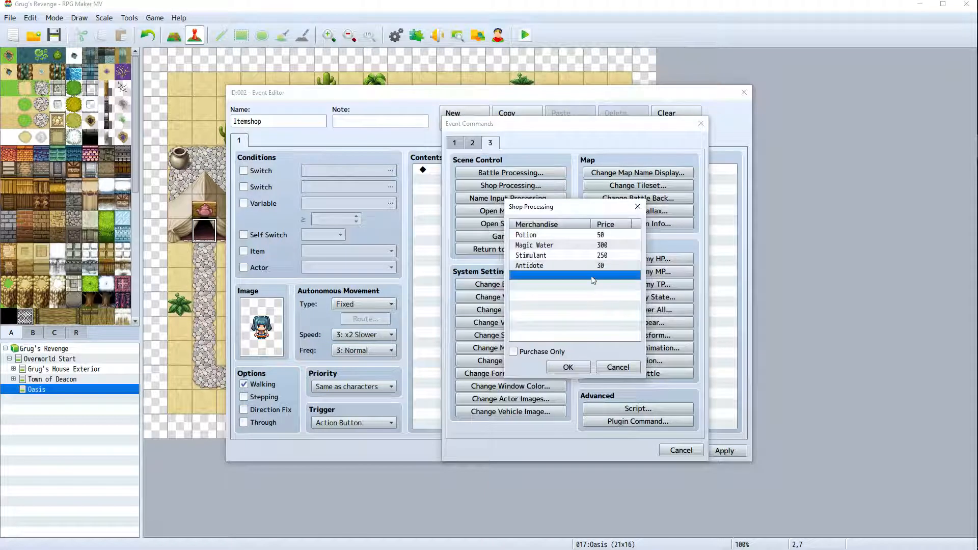
# Add Dispel Herb to the shop's merchandise at its standard price and finish the Shop Processing command
pyautogui.doubleClick(591, 274)
pyautogui.click(597, 242)
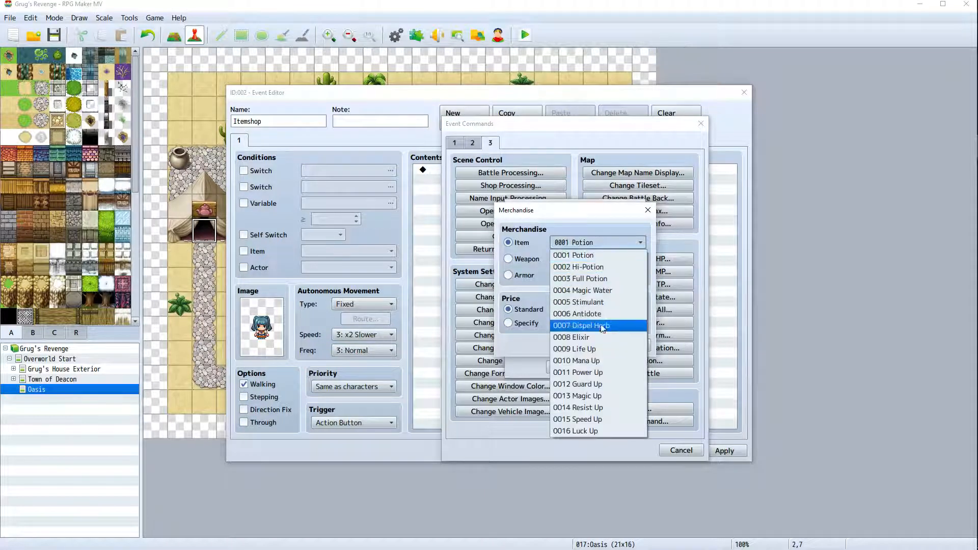
pyautogui.click(585, 326)
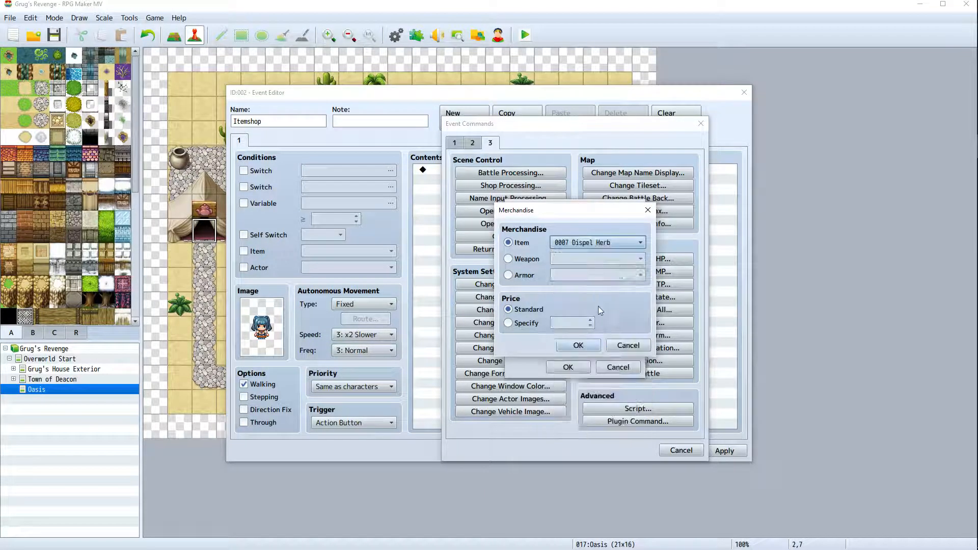
pyautogui.click(578, 345)
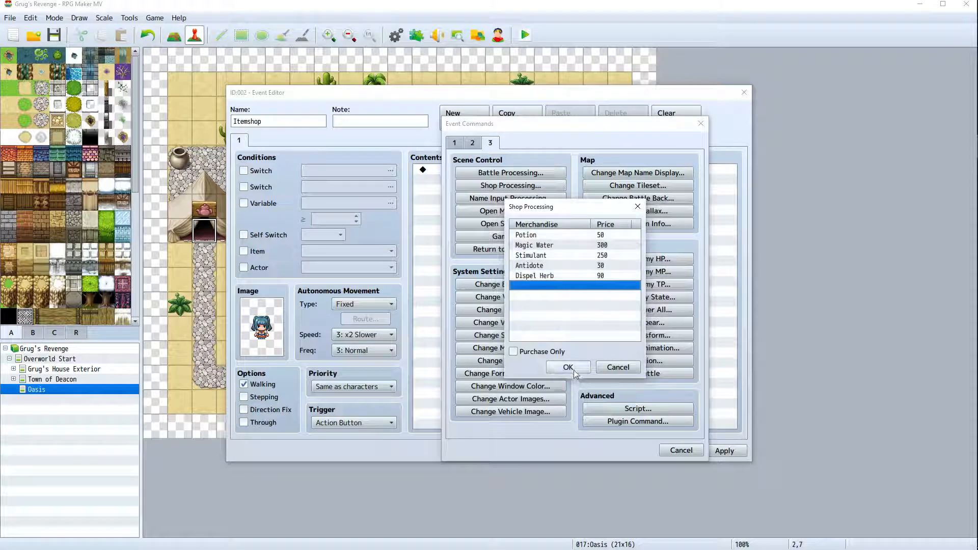
pyautogui.click(568, 367)
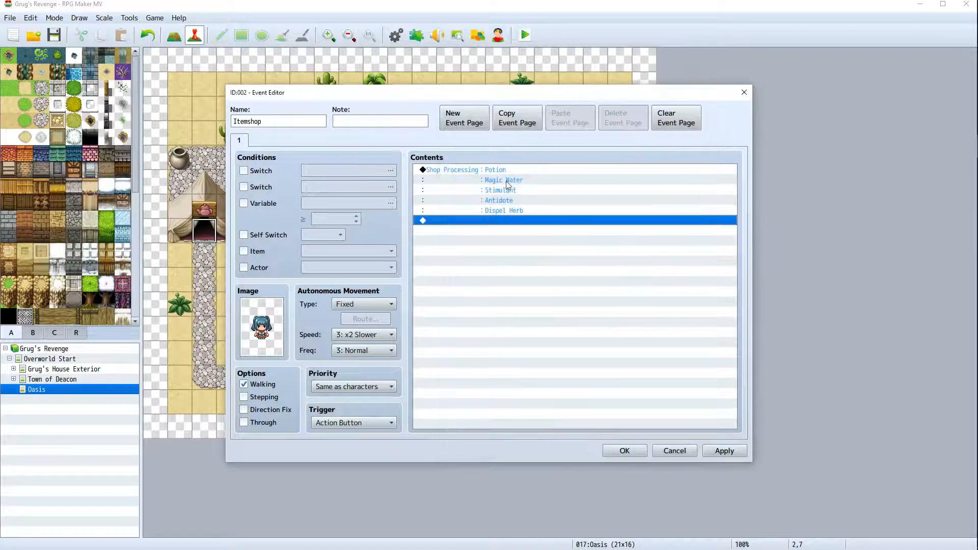
# Insert a Show Text command above the Shop Processing command with the greeting "Hi! Welcome to my shoop!"
pyautogui.rightClick(469, 171)
pyautogui.click(475, 173)
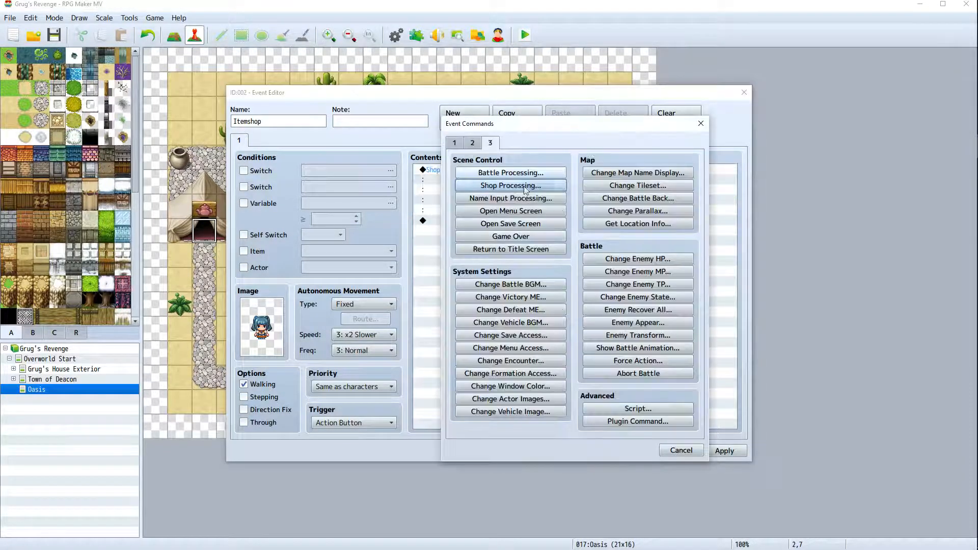
pyautogui.click(472, 144)
pyautogui.click(454, 143)
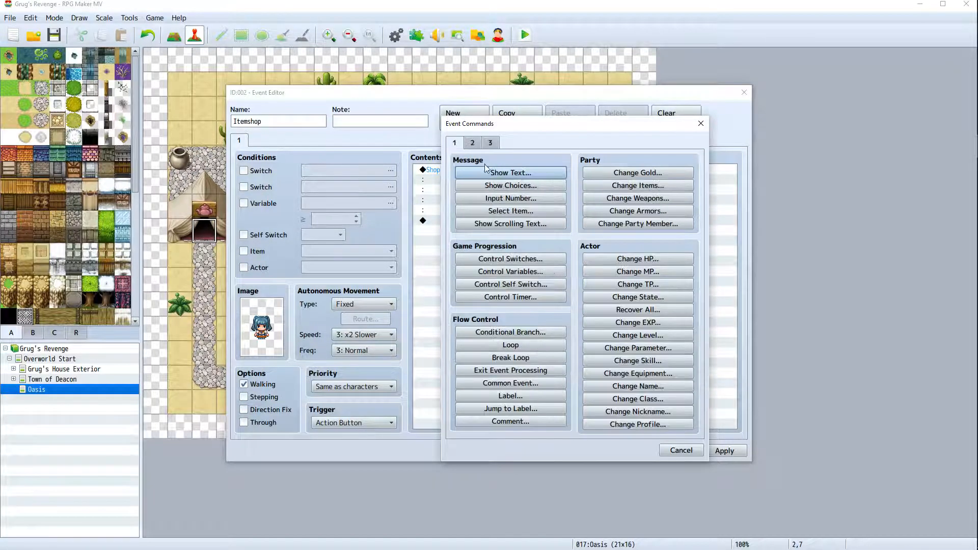
pyautogui.click(511, 173)
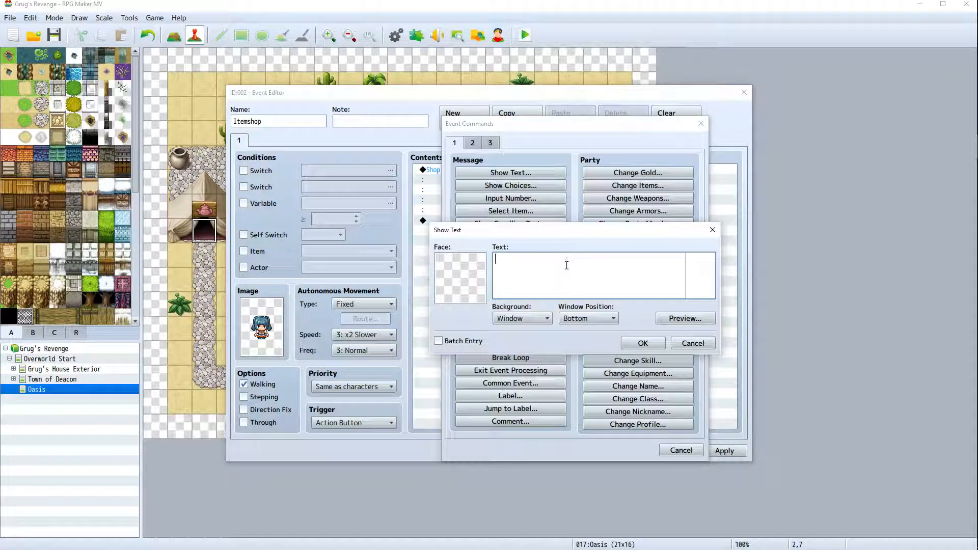
pyautogui.write('Hi! Welcome to')
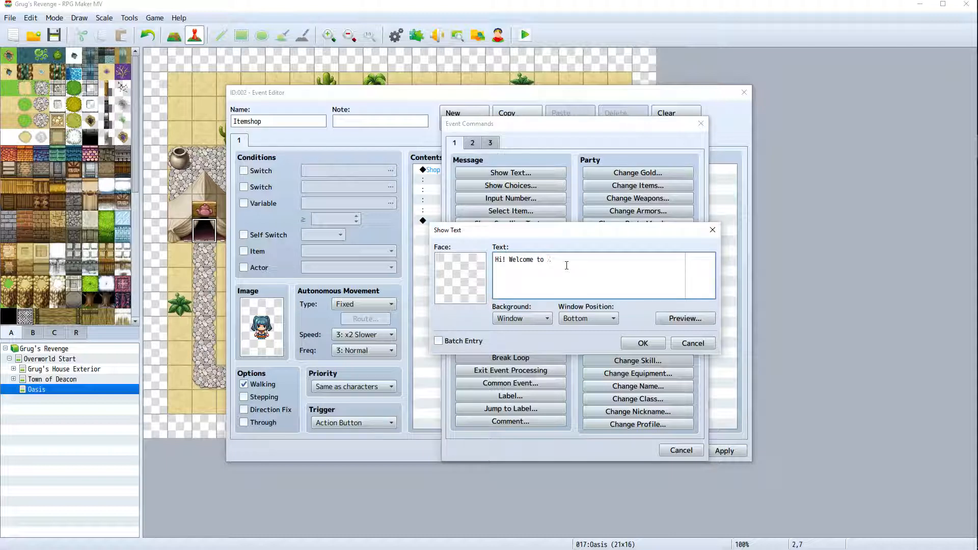
pyautogui.write(' my shoop')
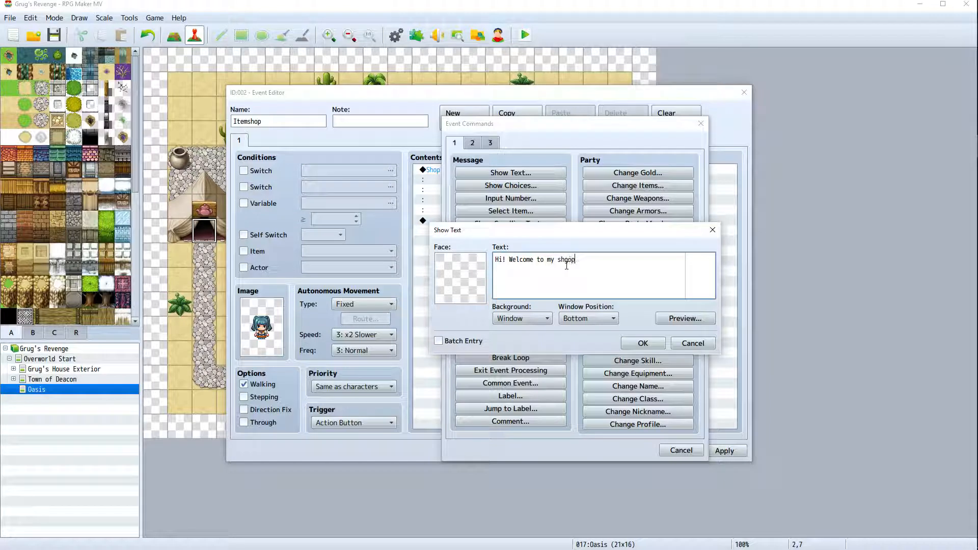
pyautogui.write('!')
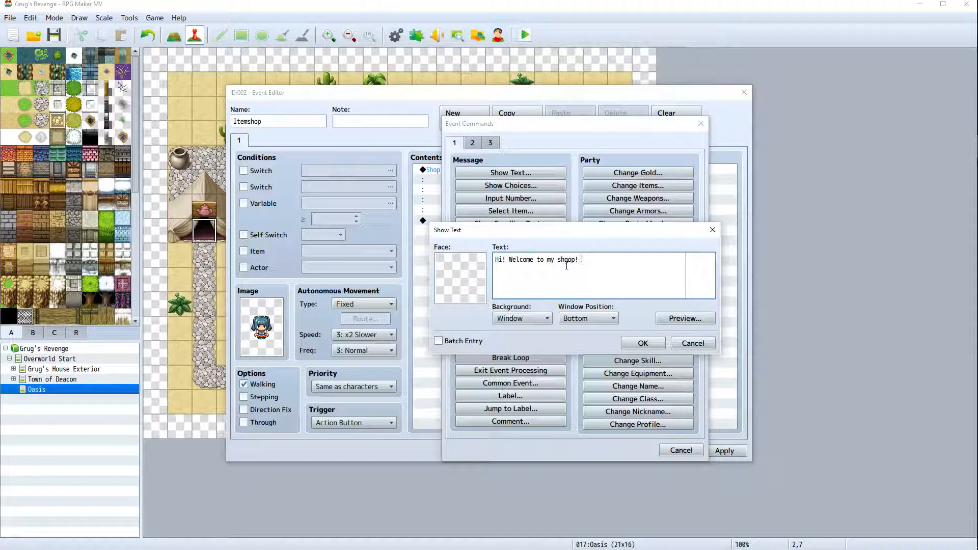
# Give the greeting message the face of the dark-haired girl with pigtails from the People1 set
pyautogui.doubleClick(476, 275)
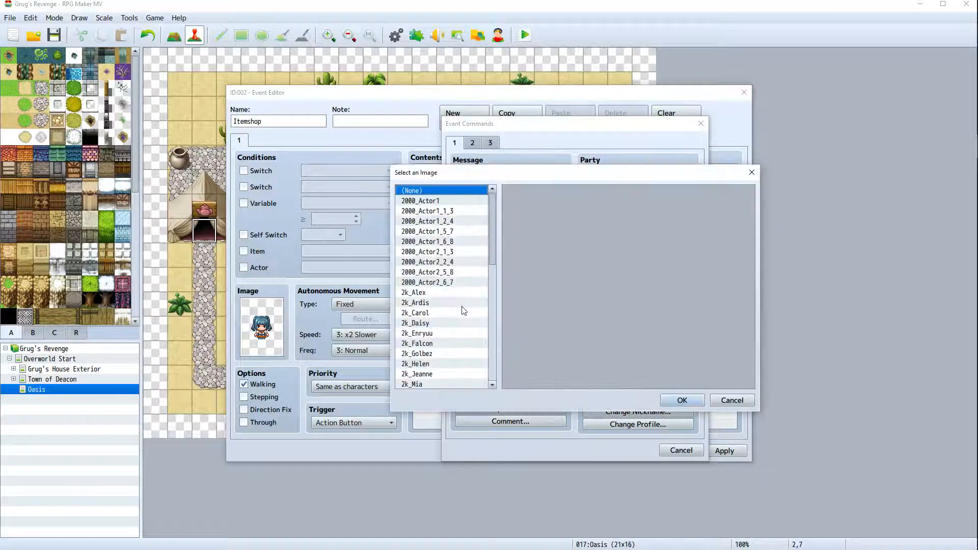
pyautogui.scroll(-4, 461, 306)
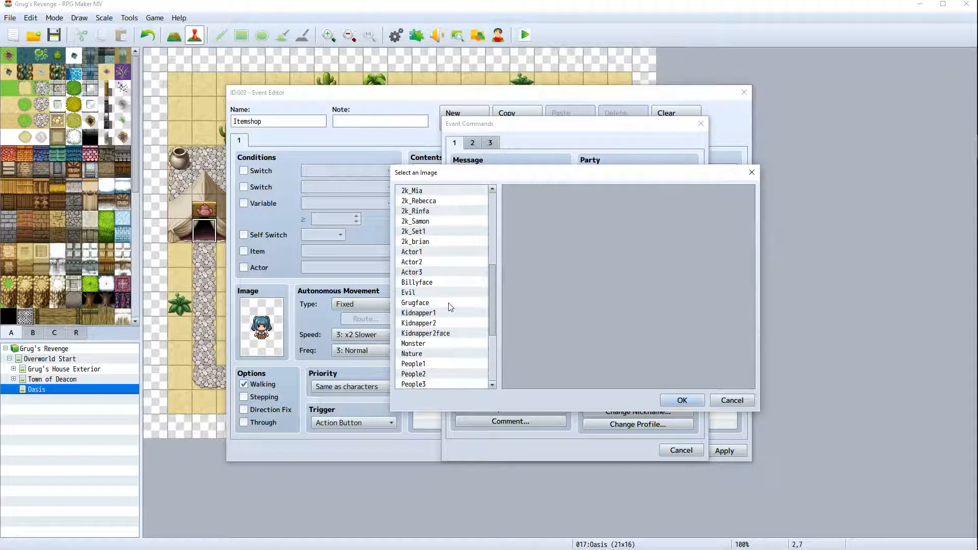
pyautogui.scroll(-1, 441, 331)
pyautogui.click(438, 334)
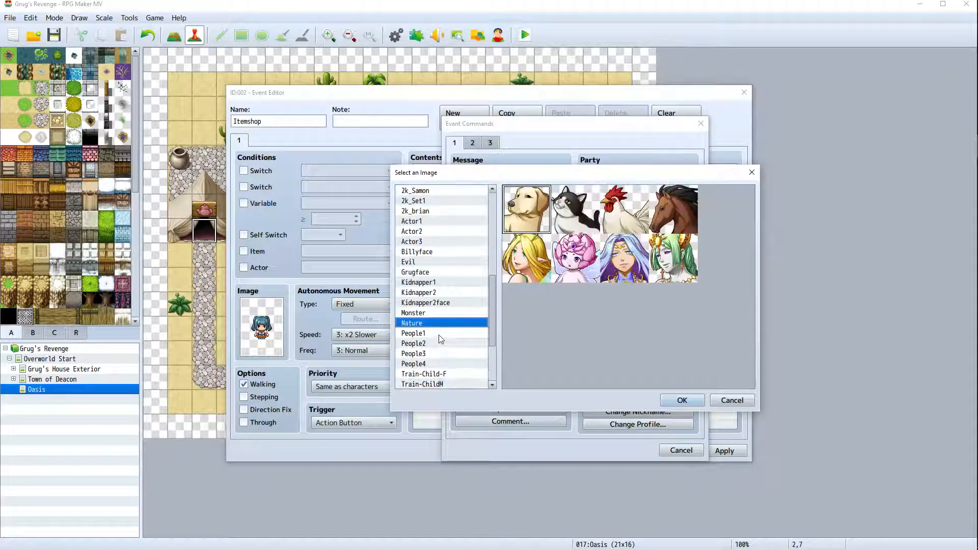
pyautogui.doubleClick(663, 227)
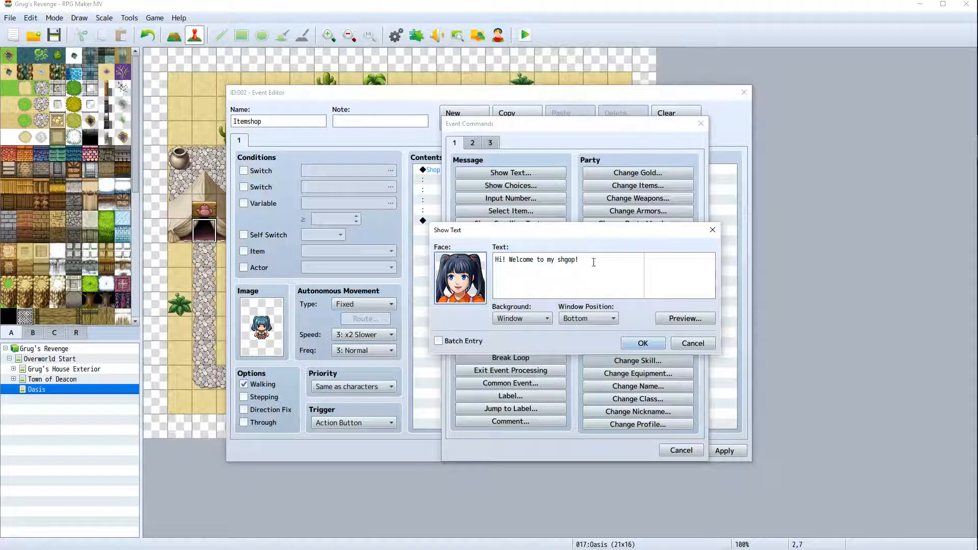
# Correct the greeting to "Hi! Welcome to my shop!" and set its window position to Top, finishing the message
pyautogui.press('Left')
pyautogui.press('Left')
pyautogui.press('Left')
pyautogui.press('BackSpace')
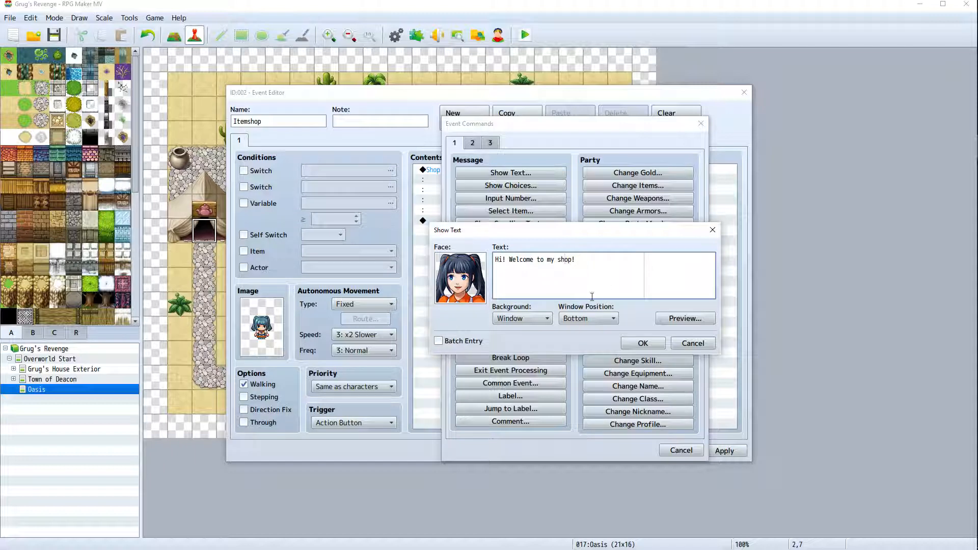
pyautogui.click(586, 318)
pyautogui.click(585, 329)
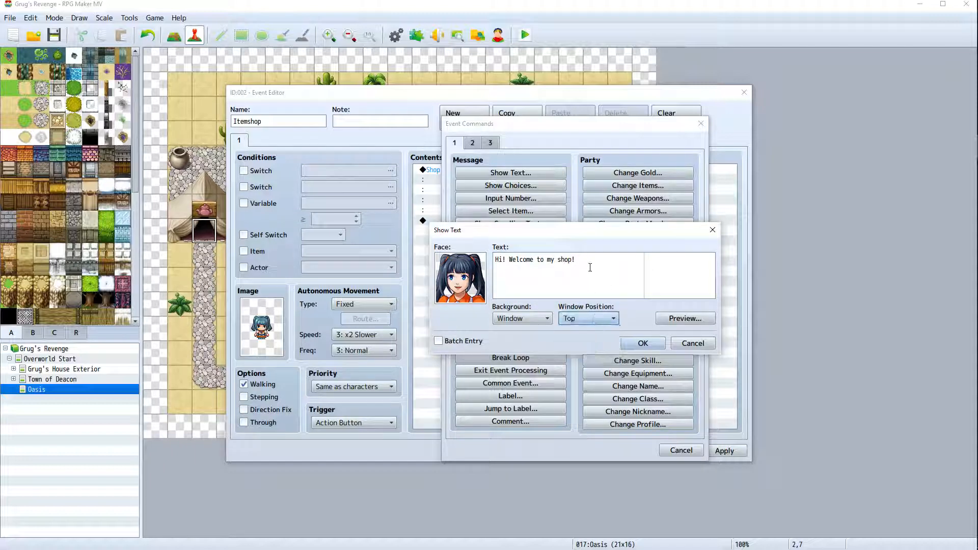
pyautogui.click(642, 343)
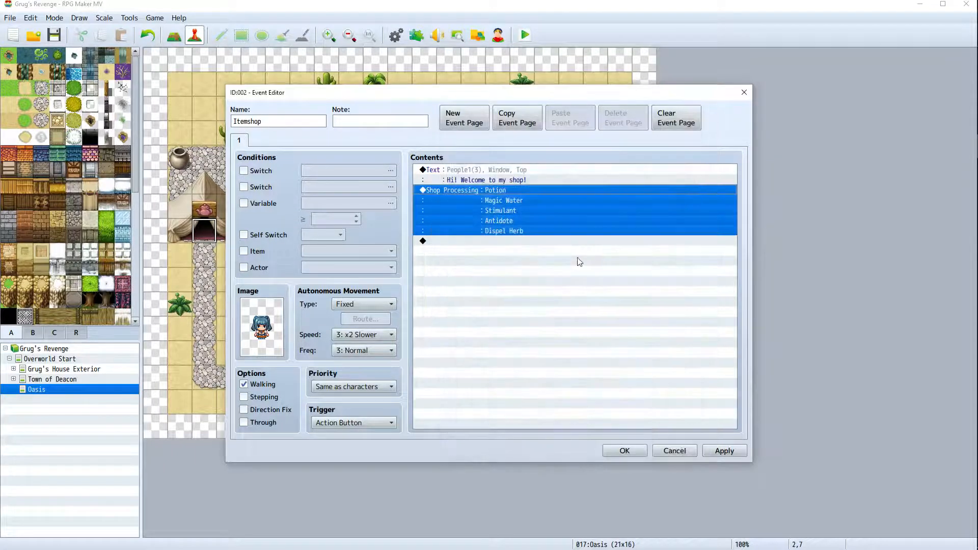
# Start a Show Text command below the Shop Processing command with the text "Thanks! It was great having you"
pyautogui.click(509, 241)
pyautogui.rightClick(507, 247)
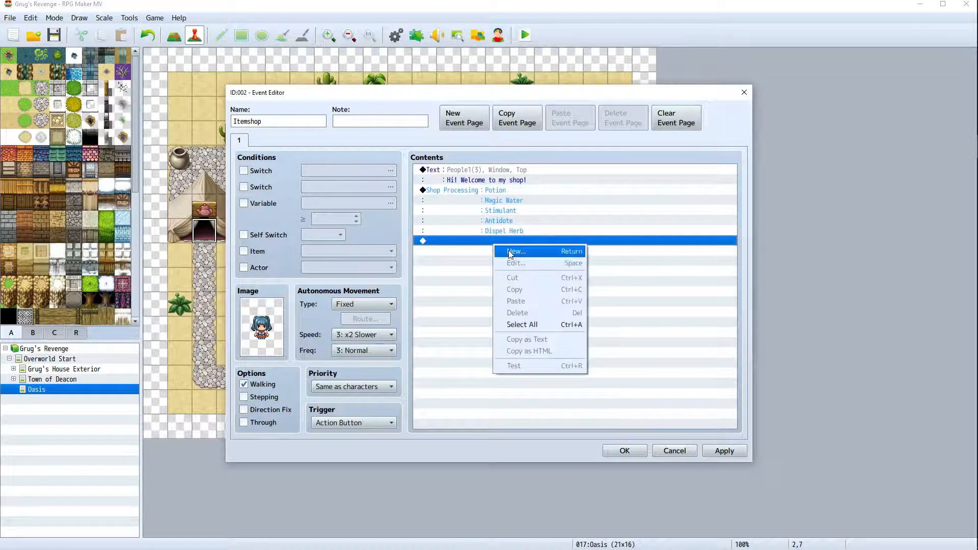
pyautogui.click(515, 253)
pyautogui.click(511, 174)
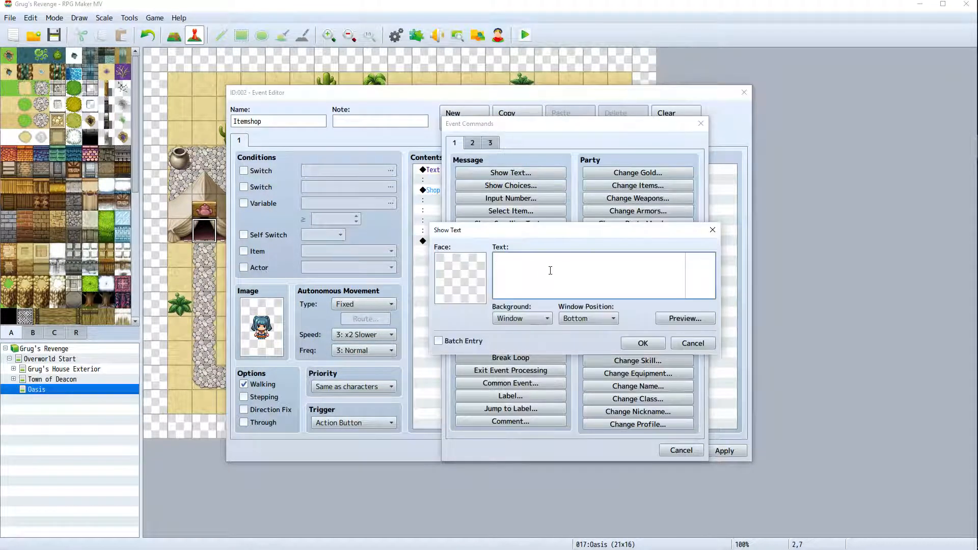
pyautogui.write('Th')
pyautogui.write('having you')
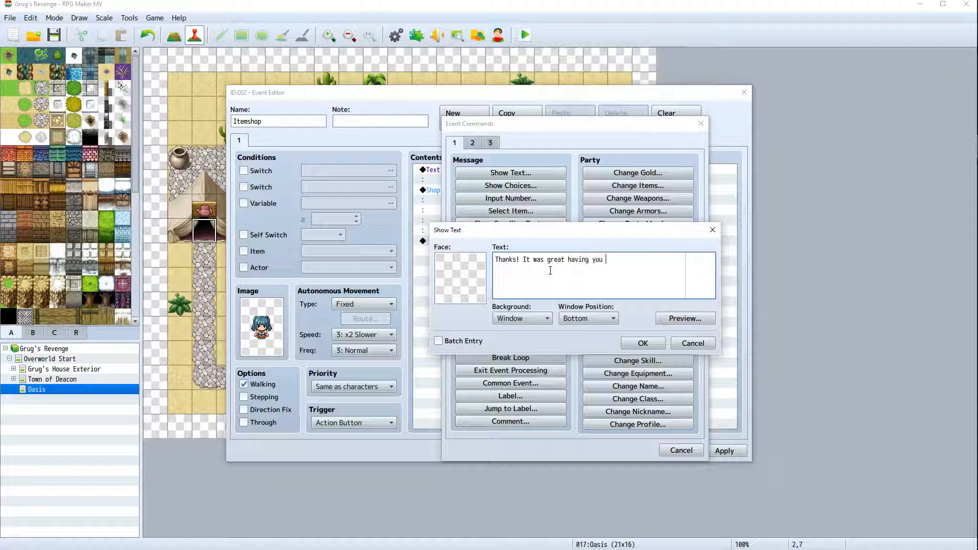
# Shorten the closing message to "Thank you!"
pyautogui.press('BackSpace')
pyautogui.press('BackSpace')
pyautogui.press('BackSpace')
pyautogui.press('BackSpace')
pyautogui.press('BackSpace')
pyautogui.press('BackSpace')
pyautogui.press('BackSpace')
pyautogui.press('BackSpace')
pyautogui.press('BackSpace')
pyautogui.press('BackSpace')
pyautogui.press('BackSpace')
pyautogui.press('BackSpace')
pyautogui.press('BackSpace')
pyautogui.press('BackSpace')
pyautogui.press('BackSpace')
pyautogui.press('BackSpace')
pyautogui.press('BackSpace')
pyautogui.press('BackSpace')
pyautogui.press('BackSpace')
pyautogui.press('BackSpace')
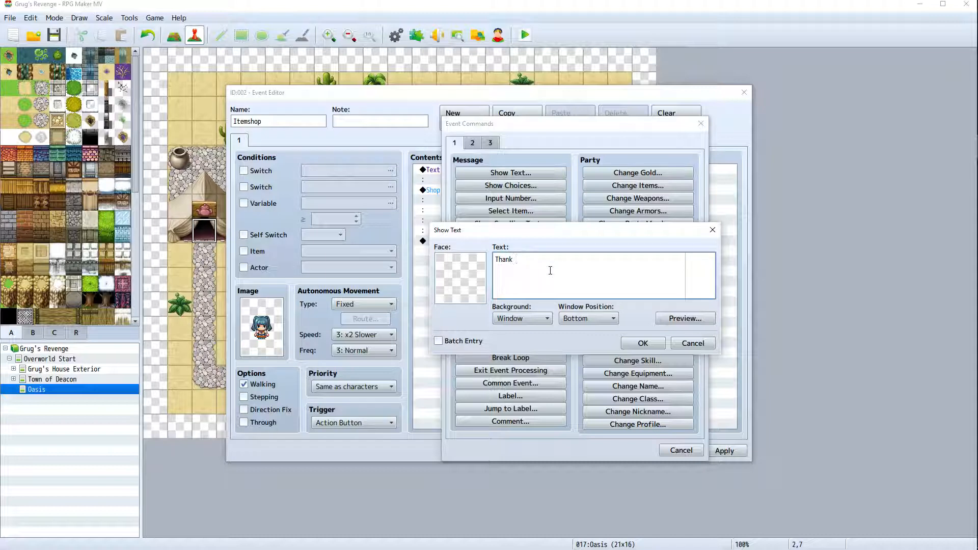
pyautogui.write('!')
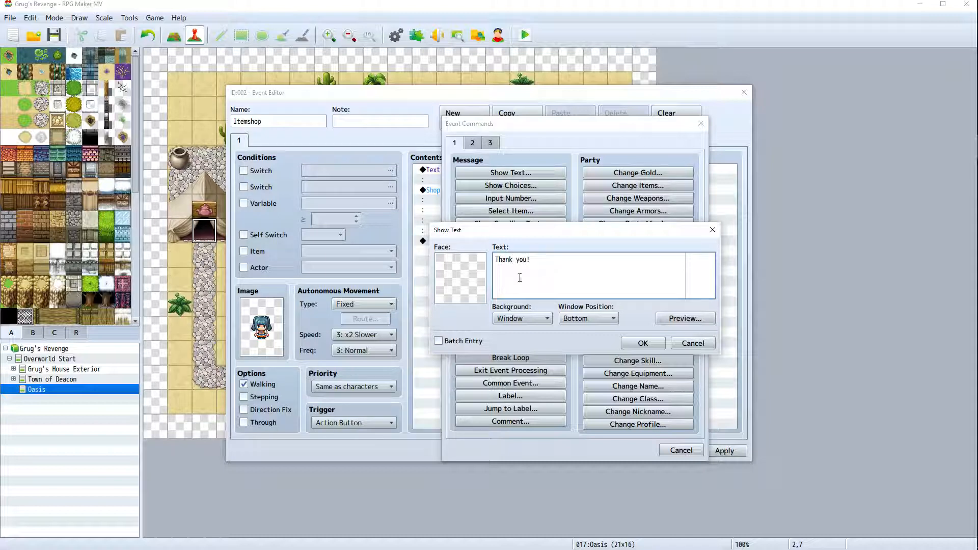
# Give the "Thank you!" message the pigtailed girl's face from People1 and a Top window position, and finish it
pyautogui.doubleClick(465, 298)
pyautogui.scroll(-6, 458, 325)
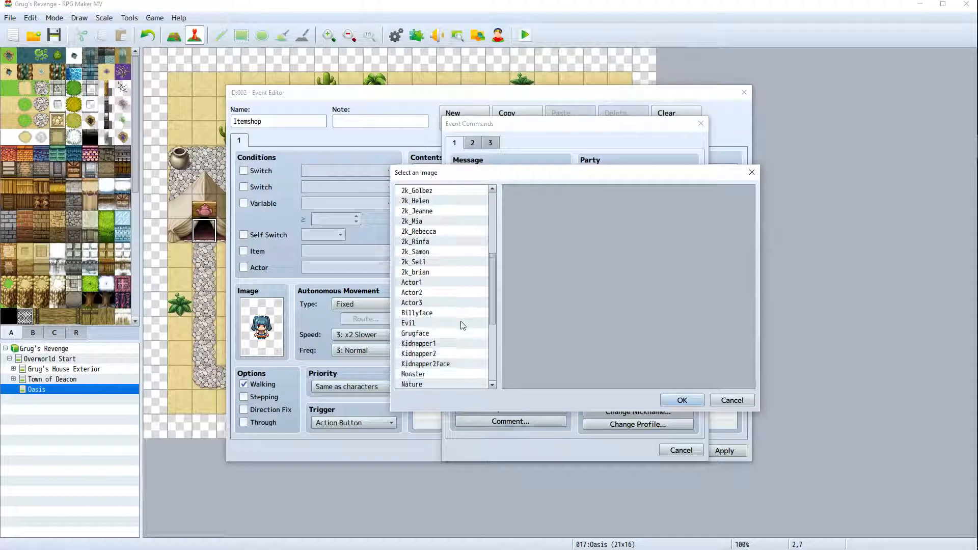
pyautogui.scroll(-3, 448, 318)
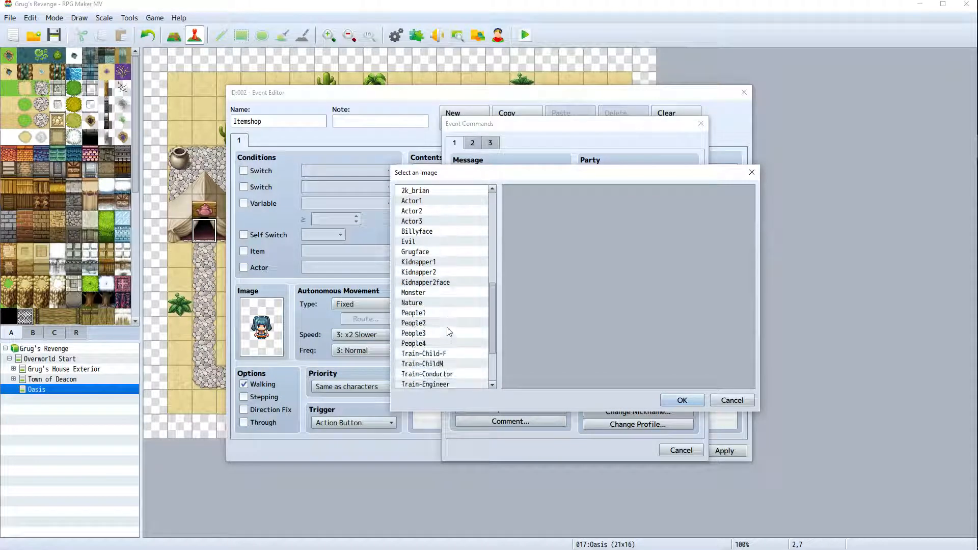
pyautogui.click(450, 324)
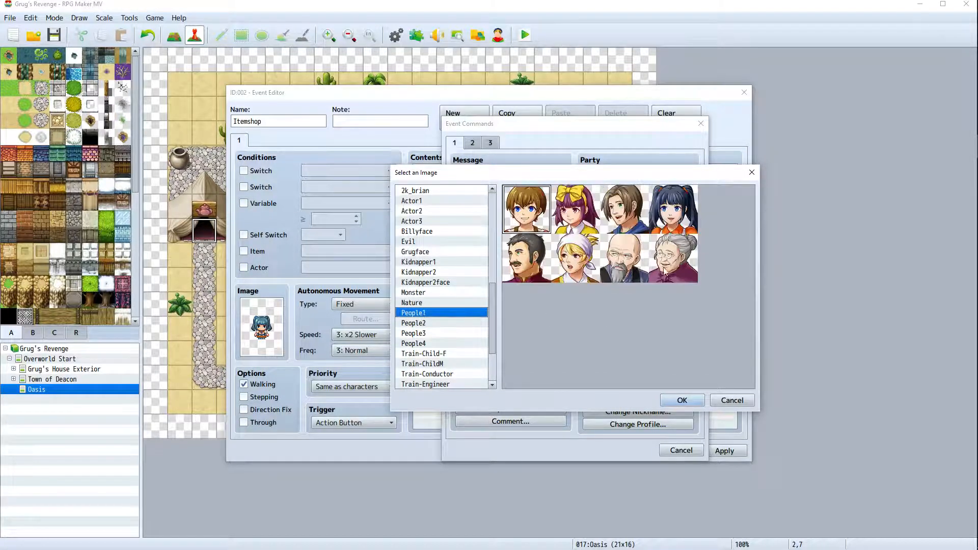
pyautogui.doubleClick(675, 219)
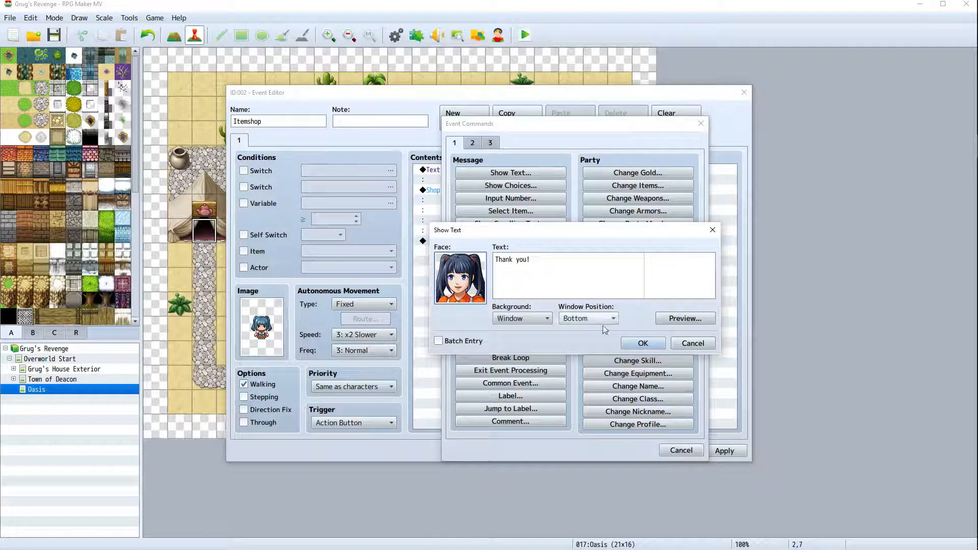
pyautogui.click(588, 318)
pyautogui.click(576, 330)
pyautogui.click(643, 343)
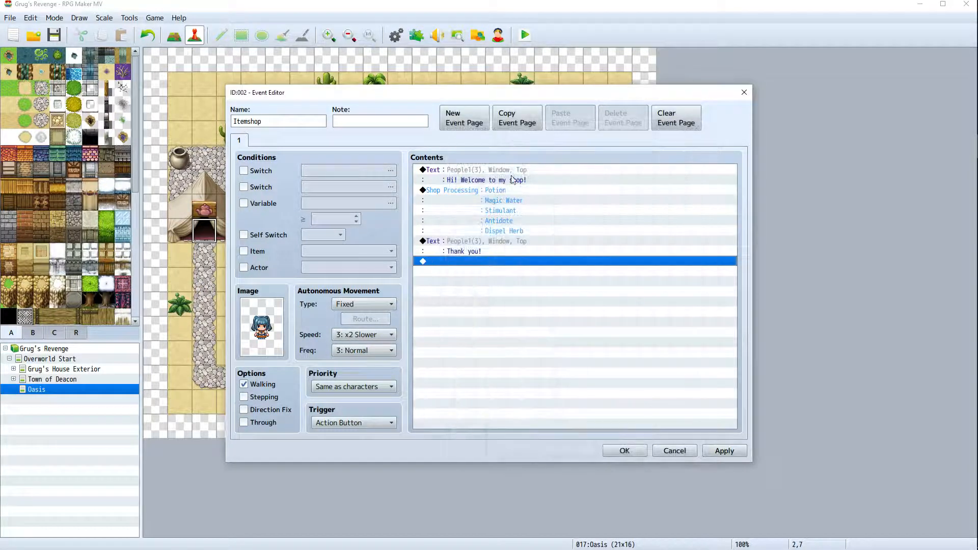
# Apply the changes to the Itemshop event and close its editor
pyautogui.rightClick(507, 169)
pyautogui.click(642, 310)
pyautogui.click(724, 451)
pyautogui.click(625, 450)
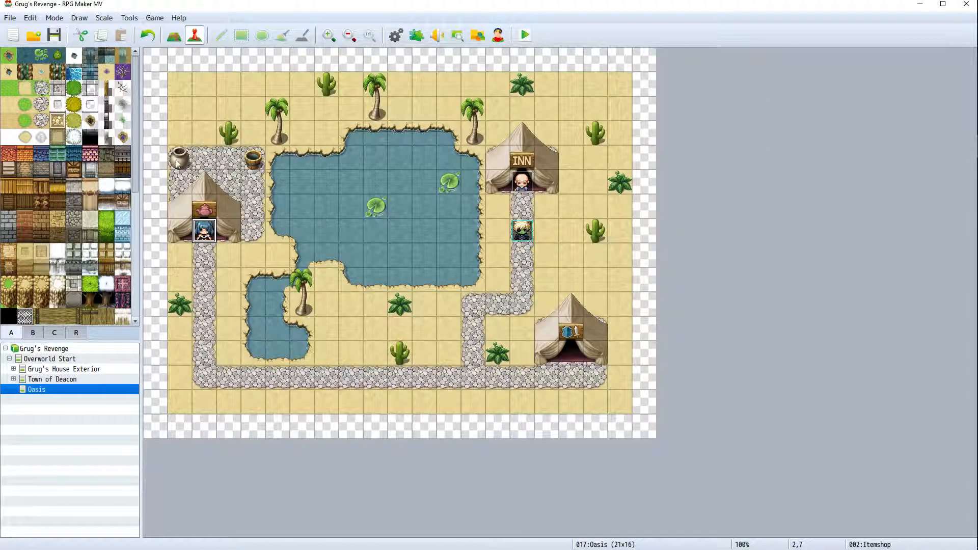
# Create a new event in the doorway of the weapon and armor tent and name it Wep/Armor
pyautogui.rightClick(564, 354)
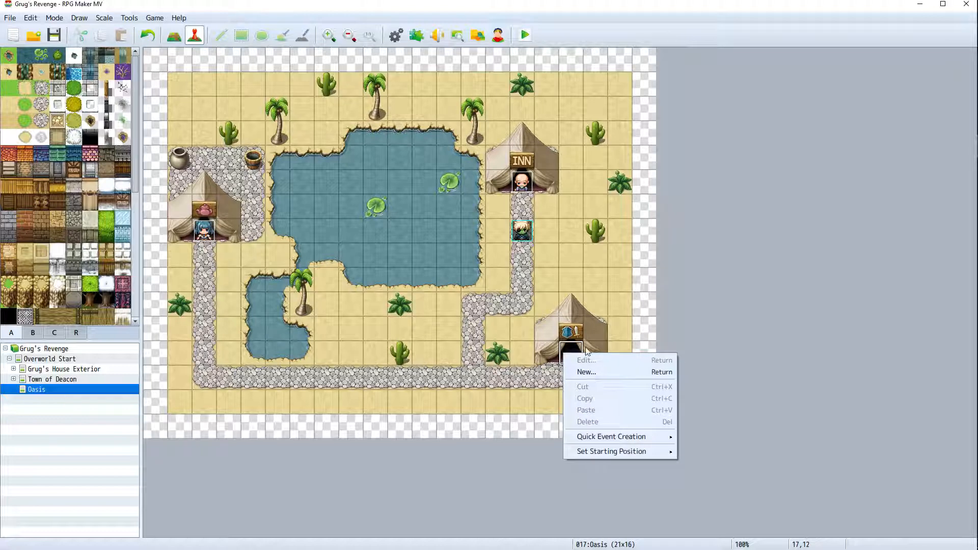
pyautogui.click(619, 374)
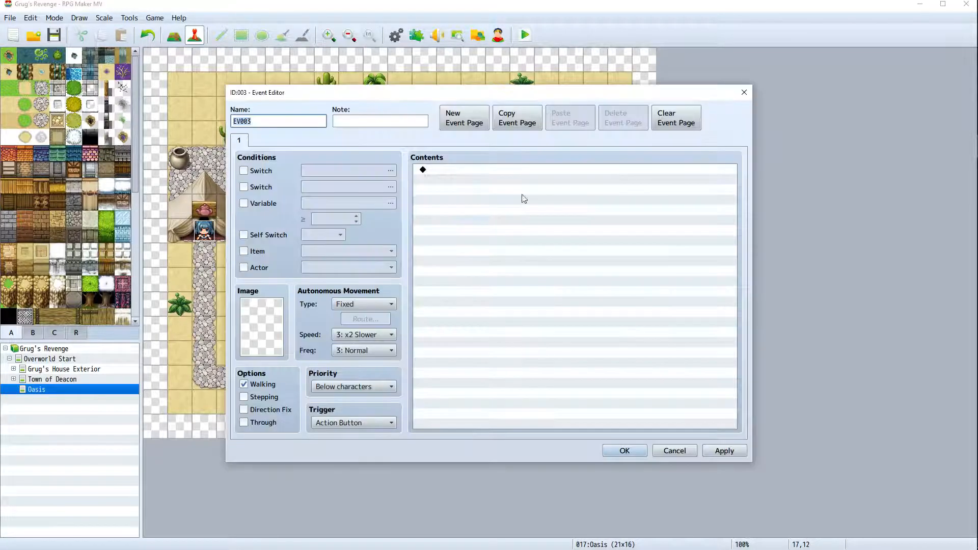
pyautogui.write('Item/')
# Set the Wep/Armor event's image to the blue-capped officer character from 2000_Actor1
pyautogui.doubleClick(266, 305)
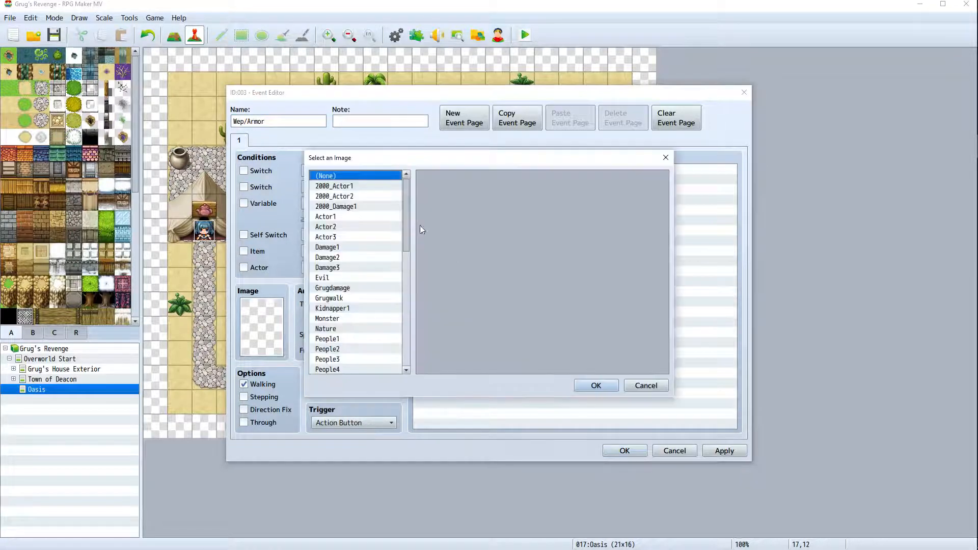
pyautogui.scroll(-1, 344, 257)
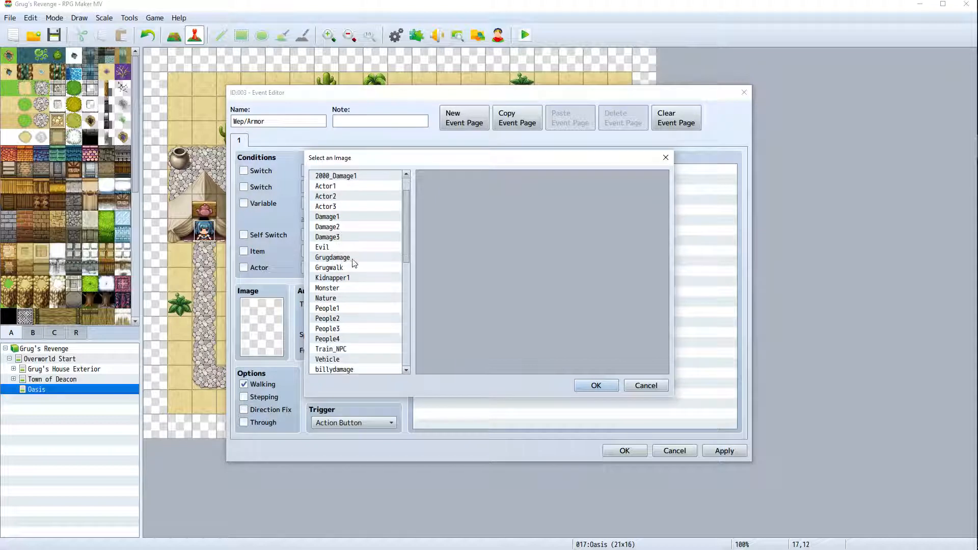
pyautogui.click(356, 298)
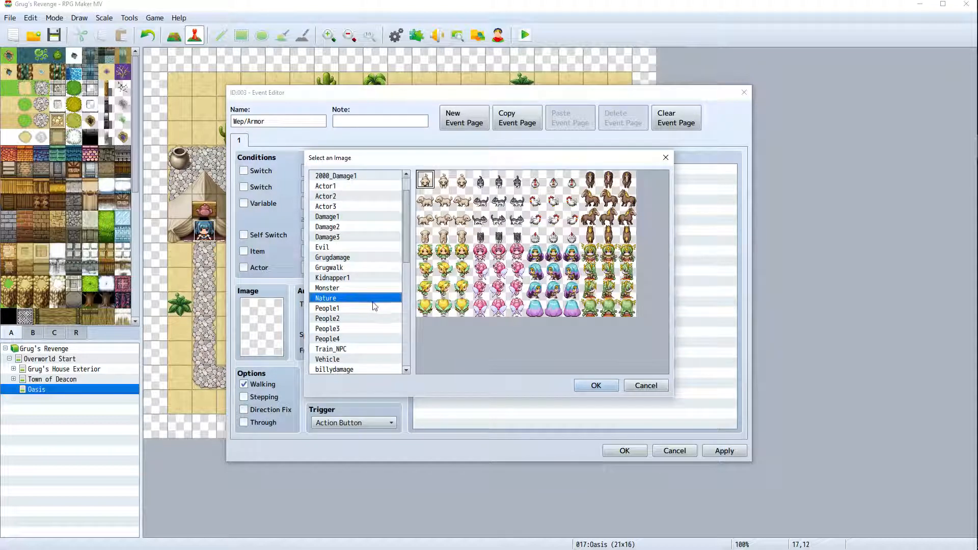
pyautogui.scroll(-1, 375, 306)
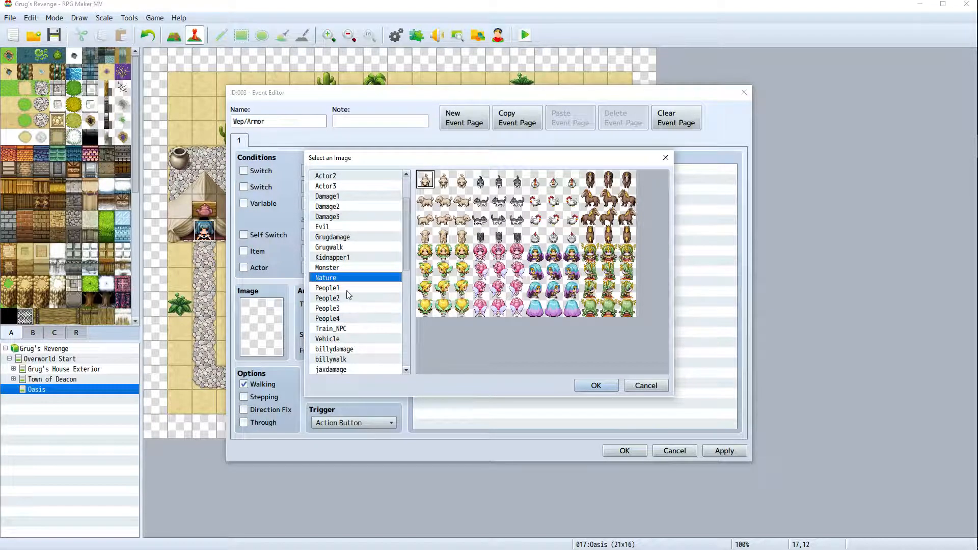
pyautogui.click(347, 288)
pyautogui.click(354, 308)
pyautogui.scroll(2, 356, 334)
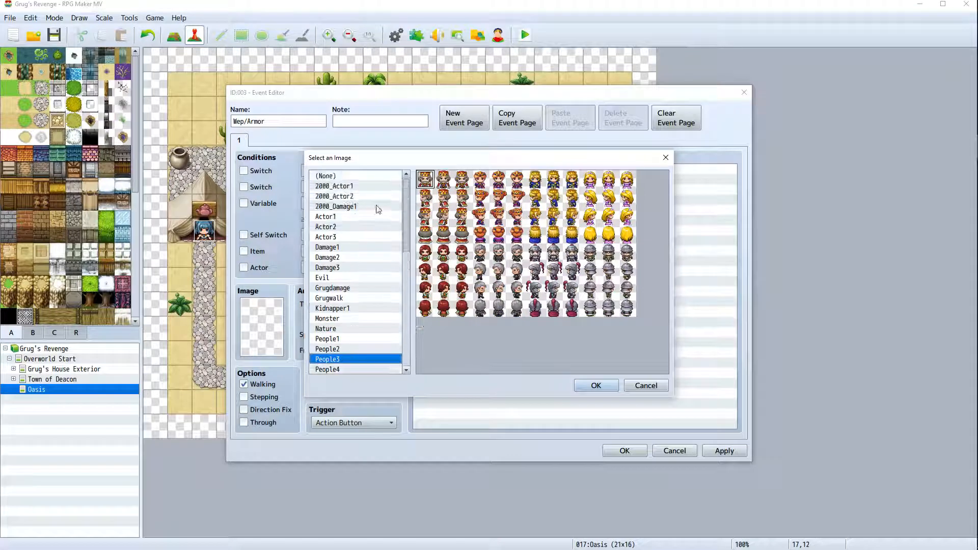
pyautogui.click(366, 232)
pyautogui.click(359, 186)
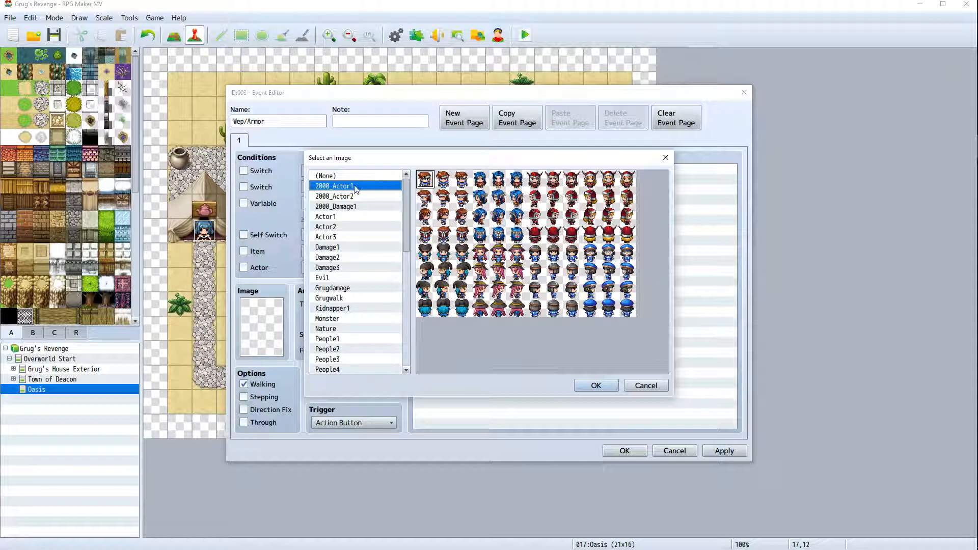
pyautogui.doubleClick(609, 253)
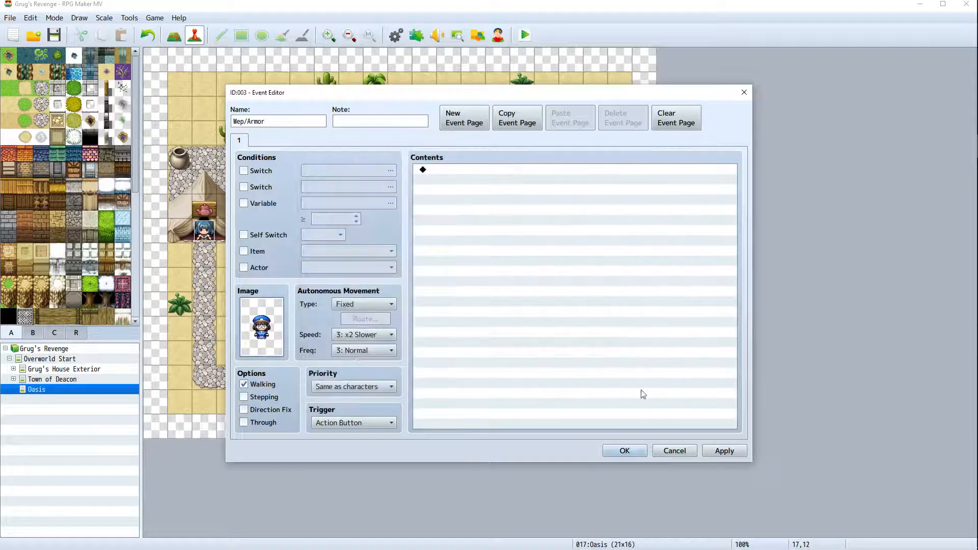
# Add a Shop Processing command to the event with the weapon 0009 Bardiche at standard price as its first merchandise
pyautogui.doubleClick(479, 170)
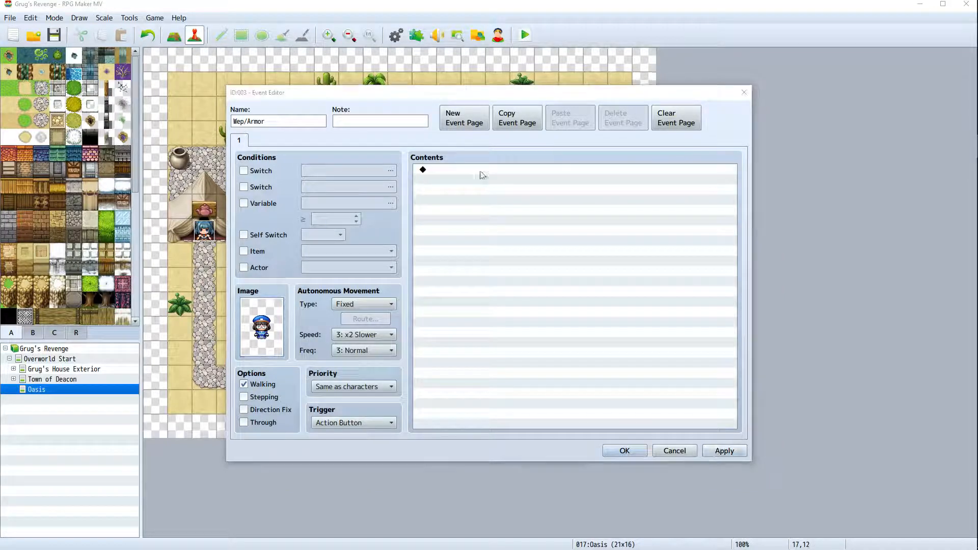
pyautogui.click(490, 143)
pyautogui.click(510, 186)
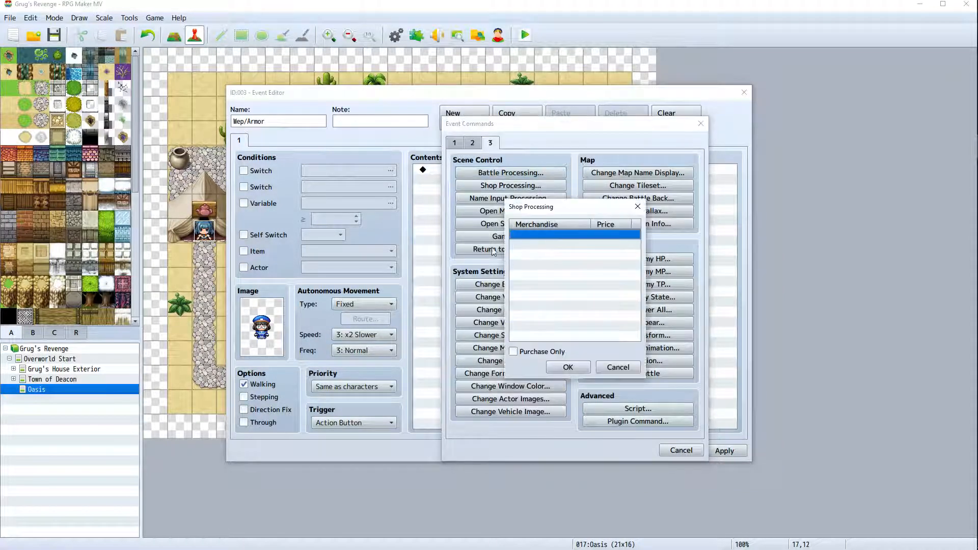
pyautogui.doubleClick(546, 235)
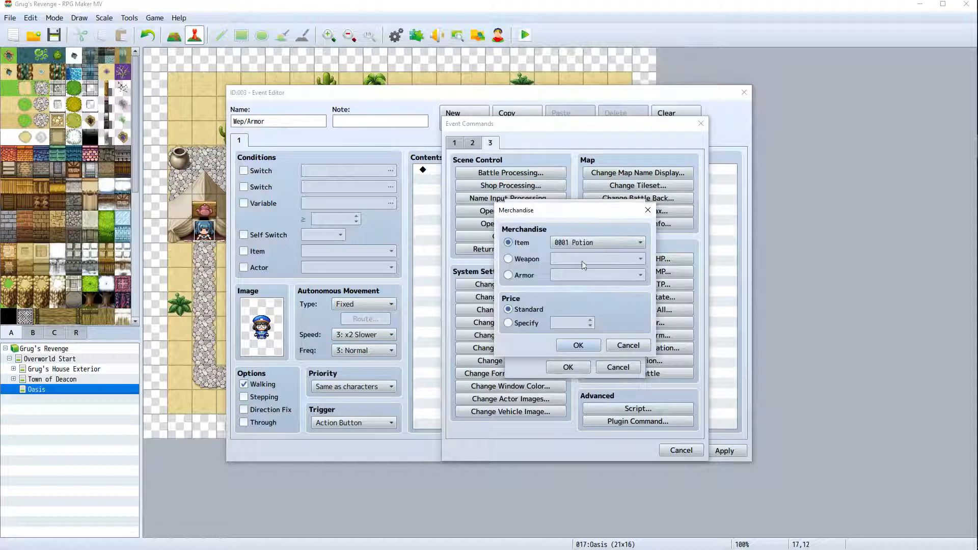
pyautogui.click(525, 259)
pyautogui.click(611, 259)
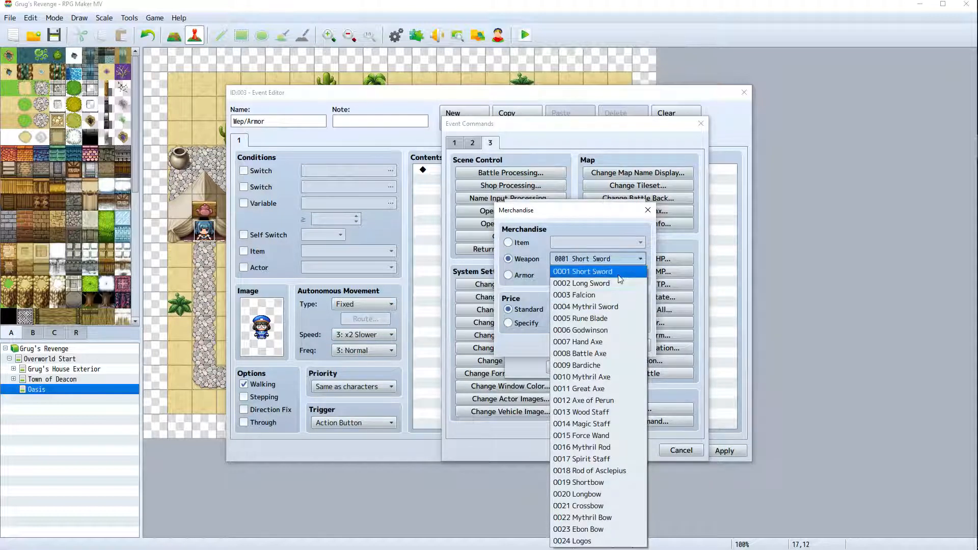
pyautogui.click(602, 369)
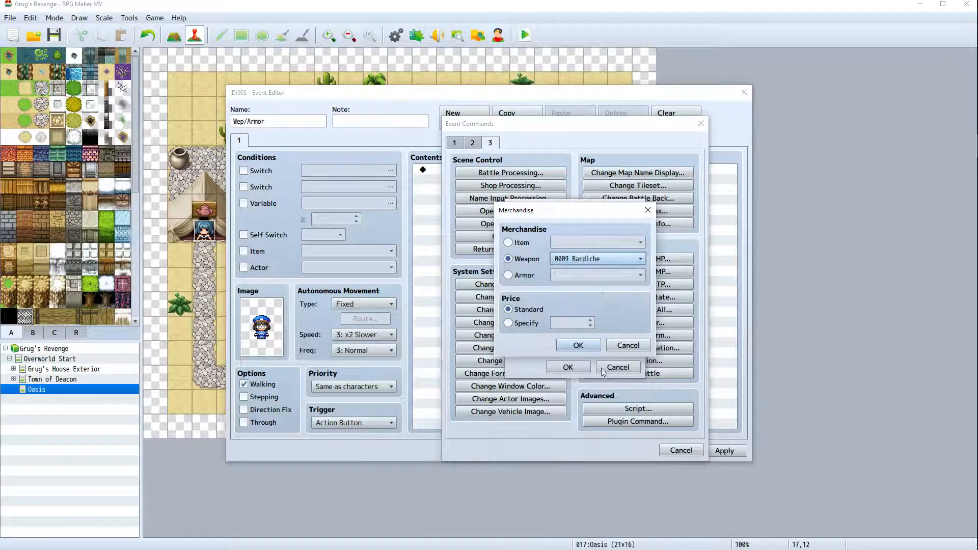
pyautogui.click(578, 346)
# Add the weapon 0021 Crossbow at standard price to the shop's merchandise
pyautogui.doubleClick(547, 246)
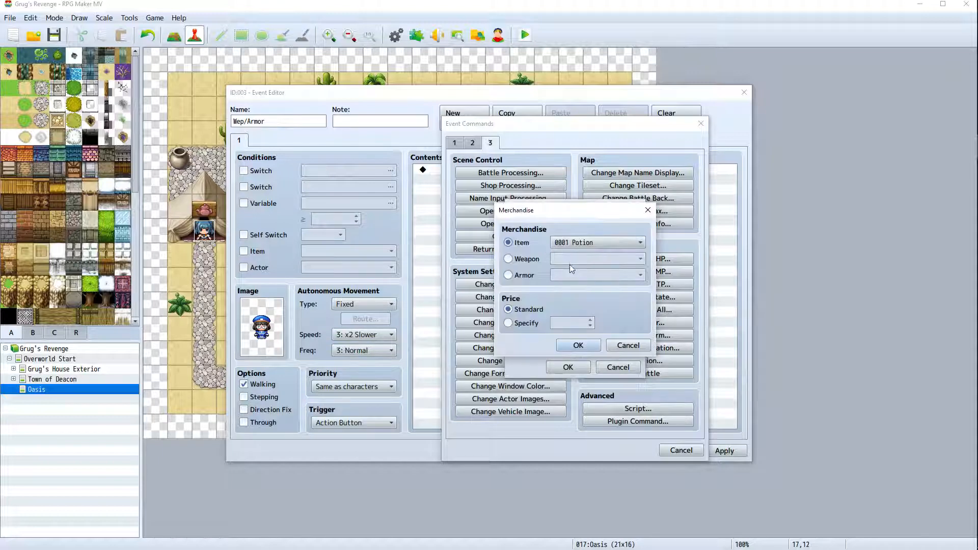
pyautogui.click(508, 259)
pyautogui.click(597, 259)
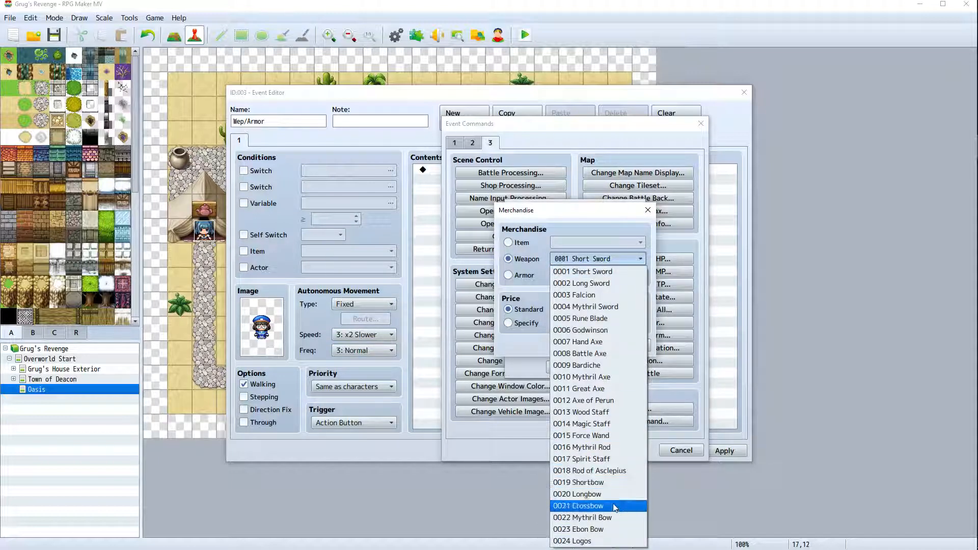
pyautogui.click(619, 506)
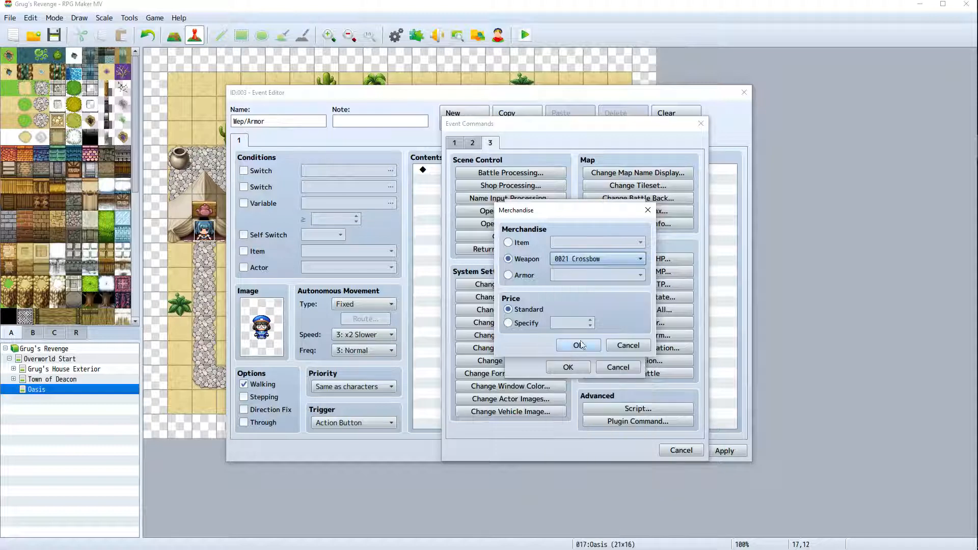
pyautogui.click(578, 346)
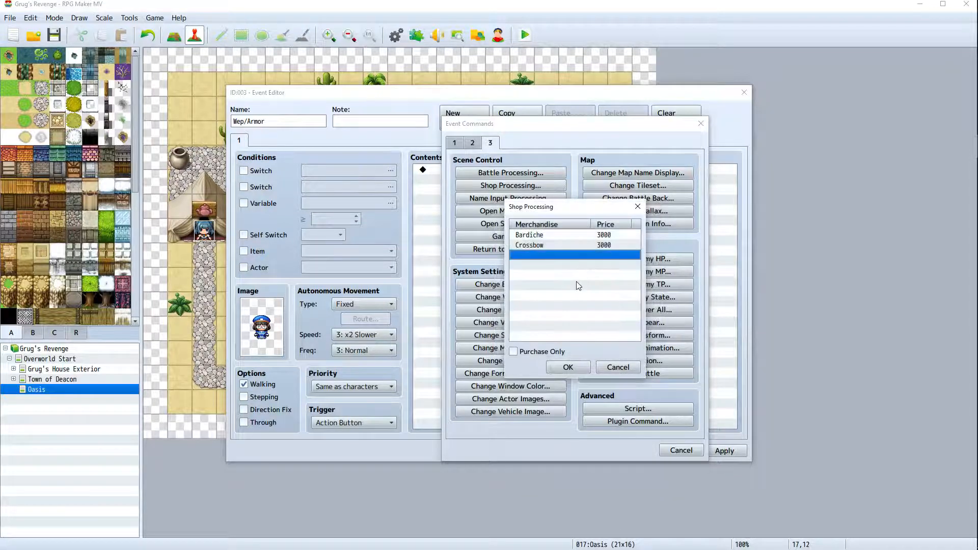
# Add the armor 0023 Iron Plate at standard price to the shop's merchandise
pyautogui.doubleClick(577, 260)
pyautogui.click(580, 277)
pyautogui.click(581, 280)
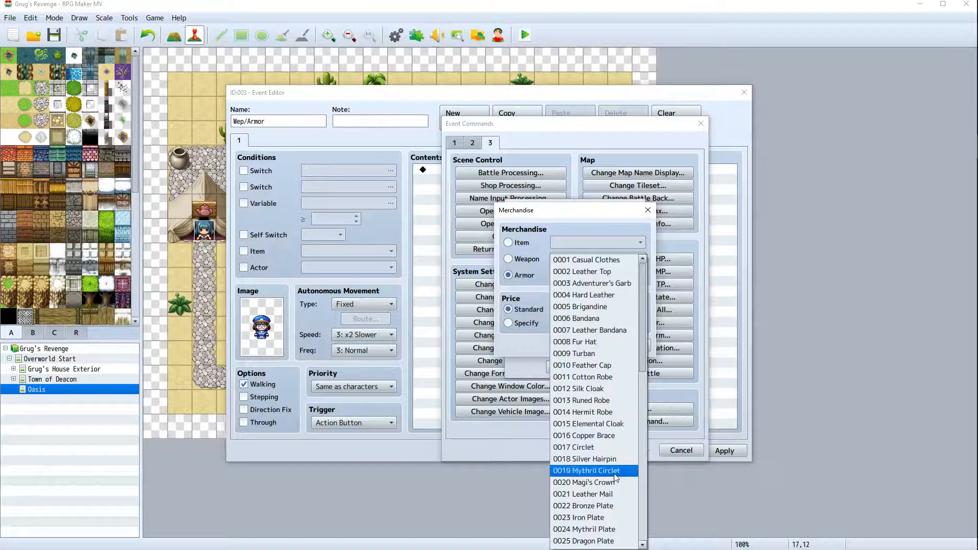
pyautogui.scroll(-6, 614, 475)
pyautogui.scroll(6, 614, 474)
pyautogui.scroll(-2, 609, 346)
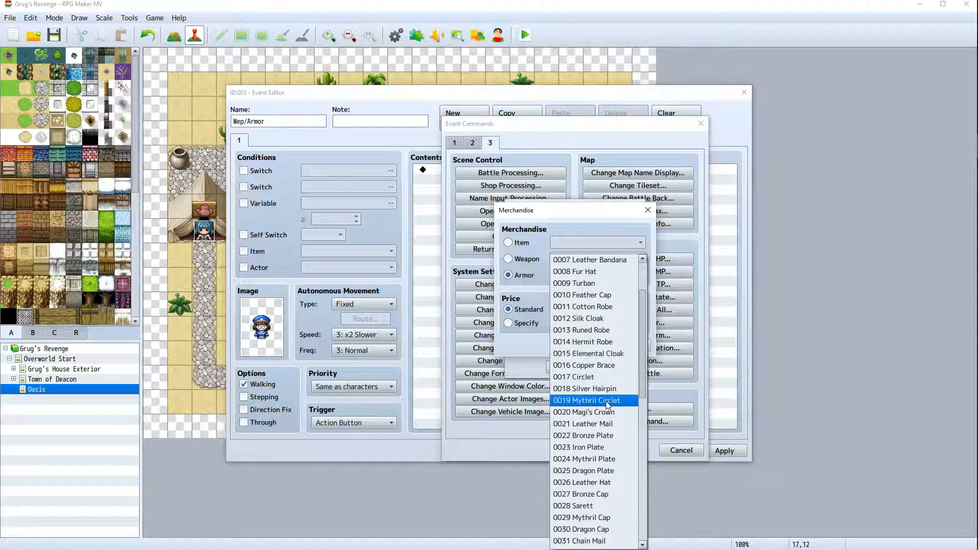
pyautogui.click(621, 447)
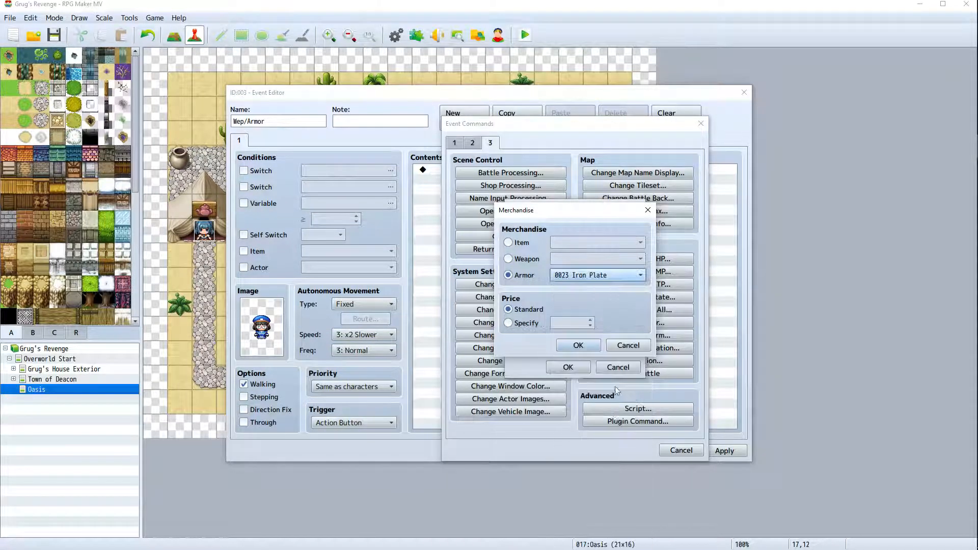
pyautogui.click(578, 345)
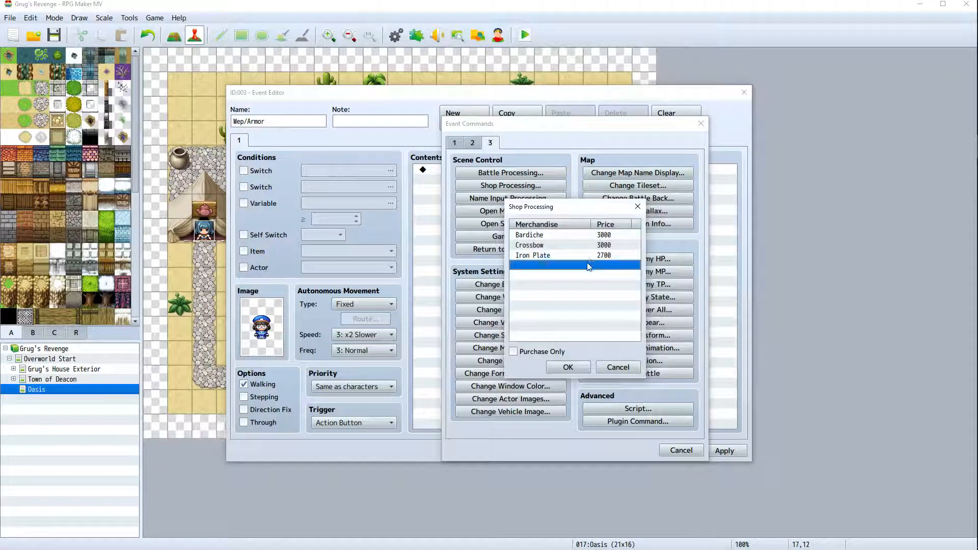
# Add the armor 0044 Mythril Buckler at standard price as the fourth merchandise entry
pyautogui.doubleClick(588, 265)
pyautogui.click(524, 275)
pyautogui.click(585, 275)
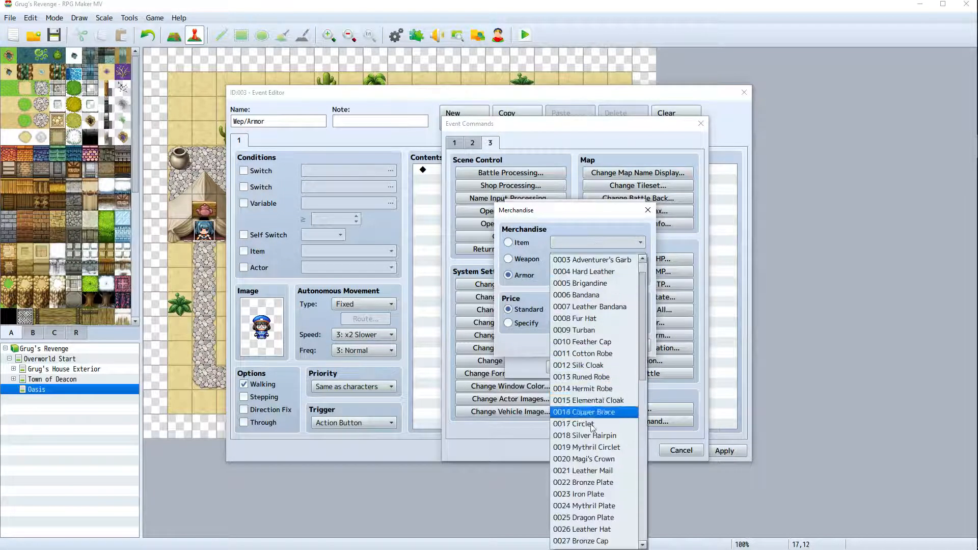
pyautogui.scroll(-6, 594, 449)
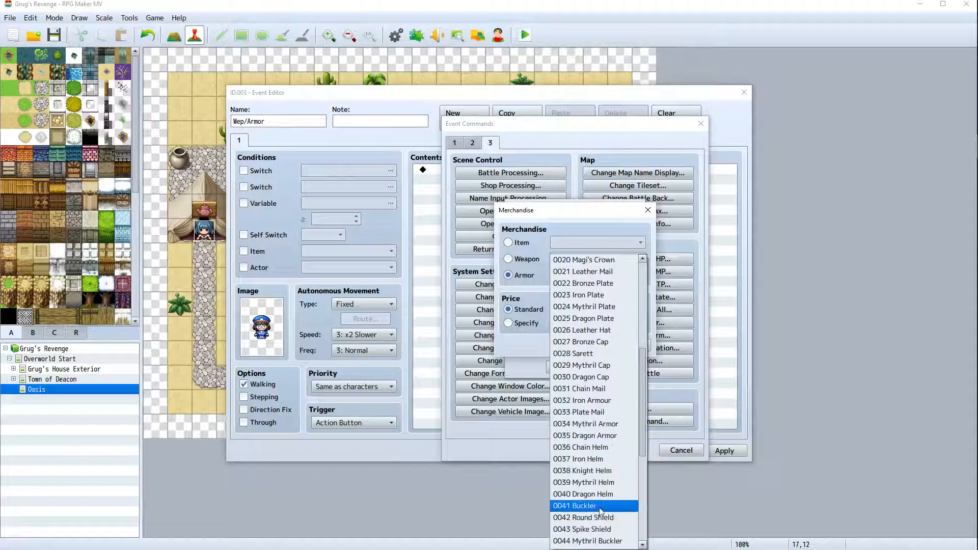
pyautogui.scroll(-3, 601, 511)
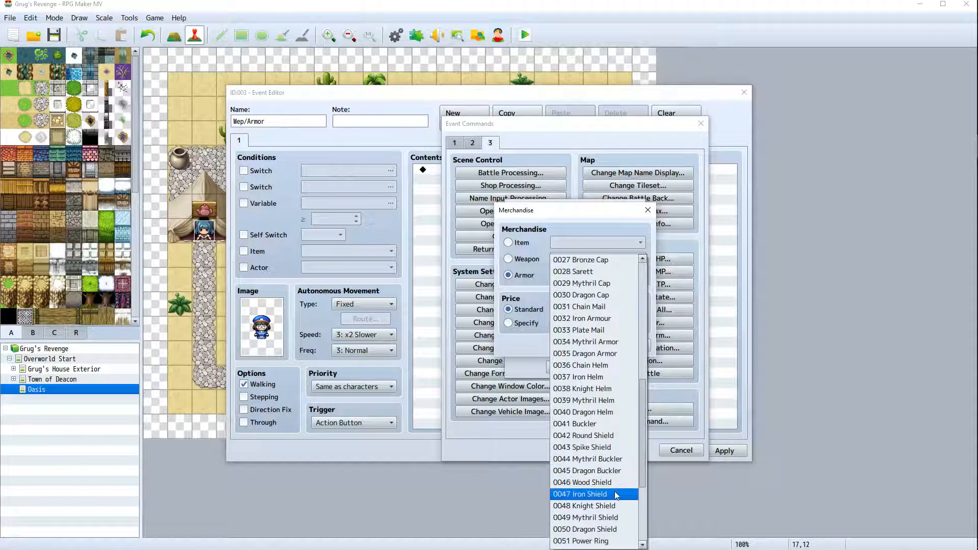
pyautogui.scroll(-1, 617, 531)
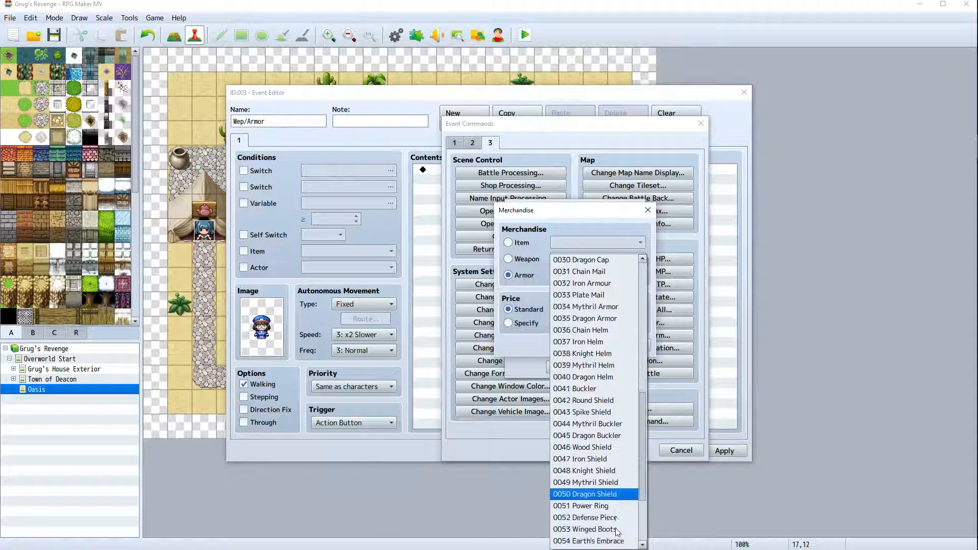
pyautogui.click(615, 424)
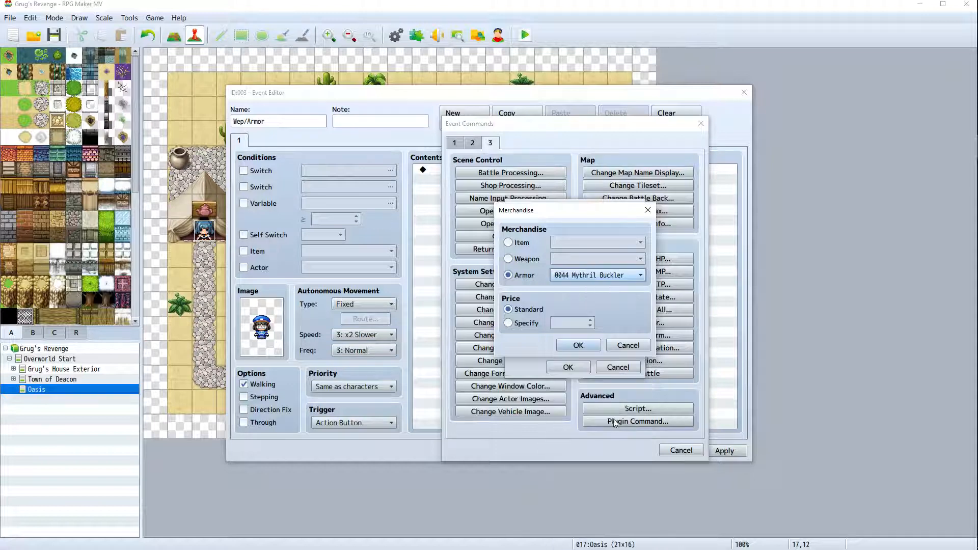
pyautogui.click(580, 346)
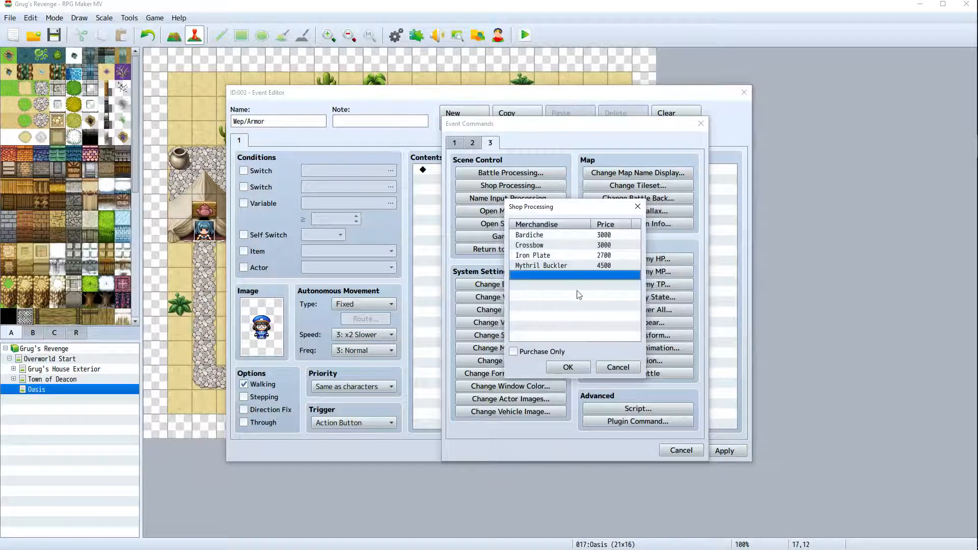
# Replace the Mythril Buckler merchandise entry with the armor 0048 Knight Shield
pyautogui.doubleClick(576, 267)
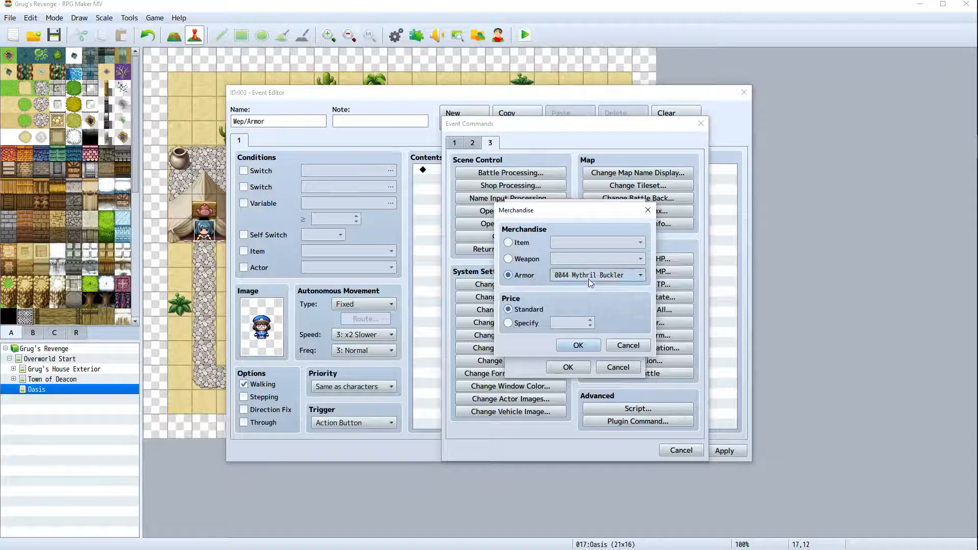
pyautogui.click(588, 279)
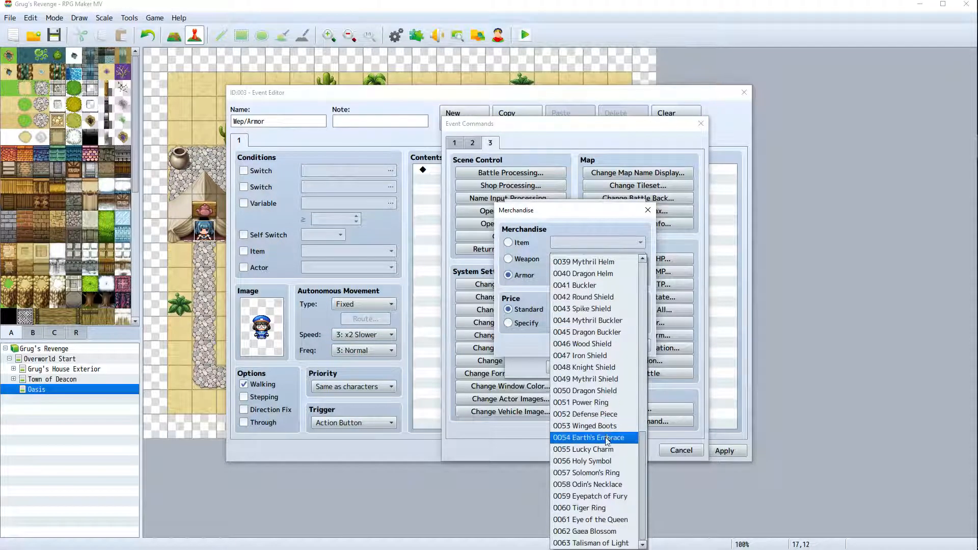
pyautogui.click(603, 367)
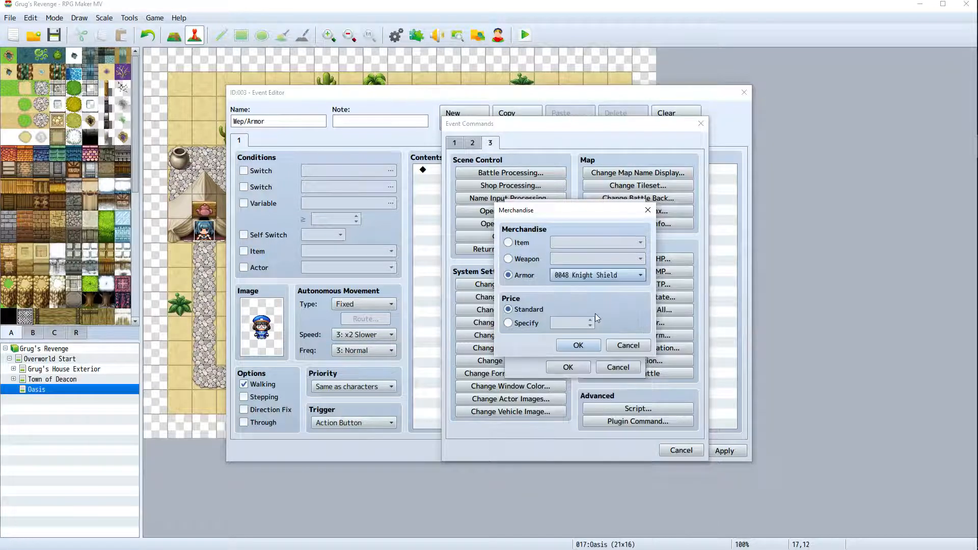
pyautogui.click(573, 344)
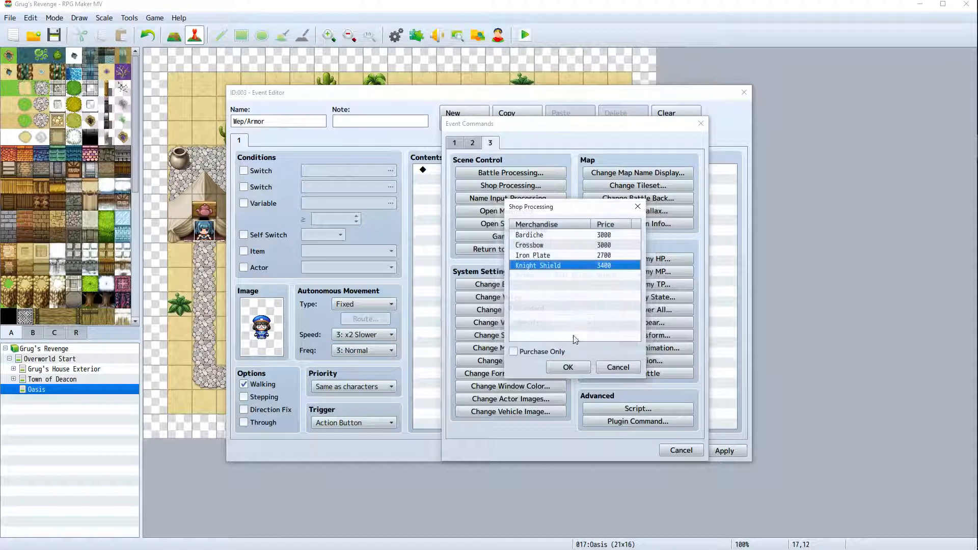
# Add the armor 0013 Runed Robe at standard price to the merchandise and finish the Shop Processing command
pyautogui.click(583, 281)
pyautogui.doubleClick(583, 281)
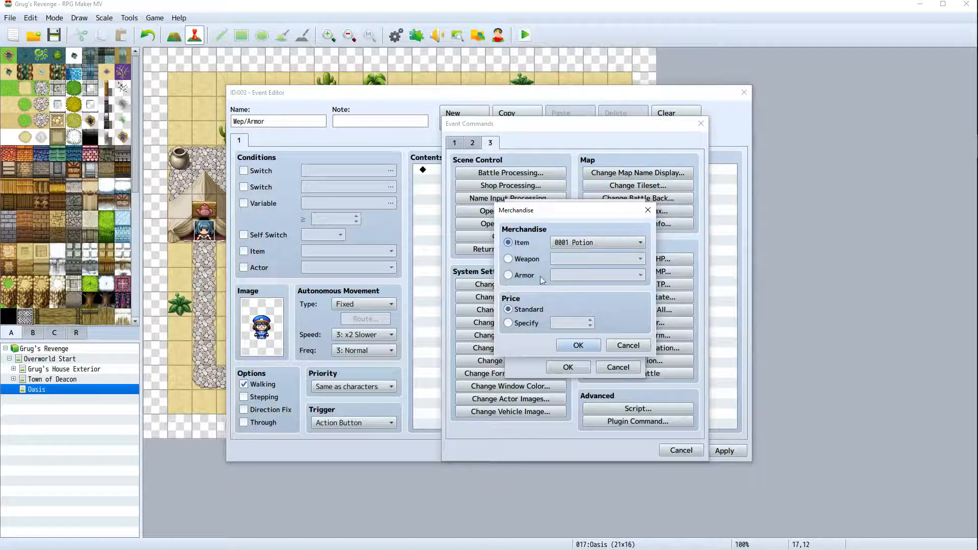
pyautogui.click(582, 280)
pyautogui.scroll(-2, 606, 387)
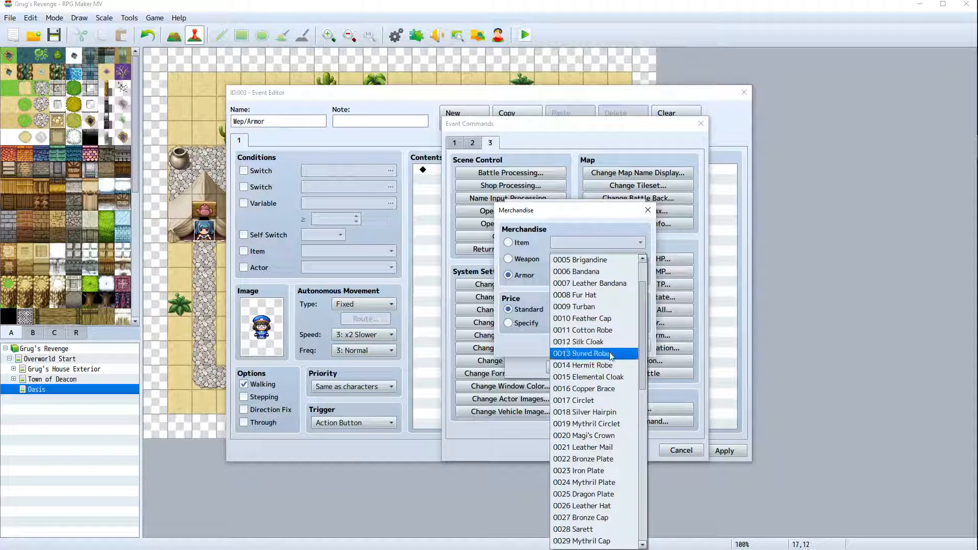
pyautogui.click(611, 354)
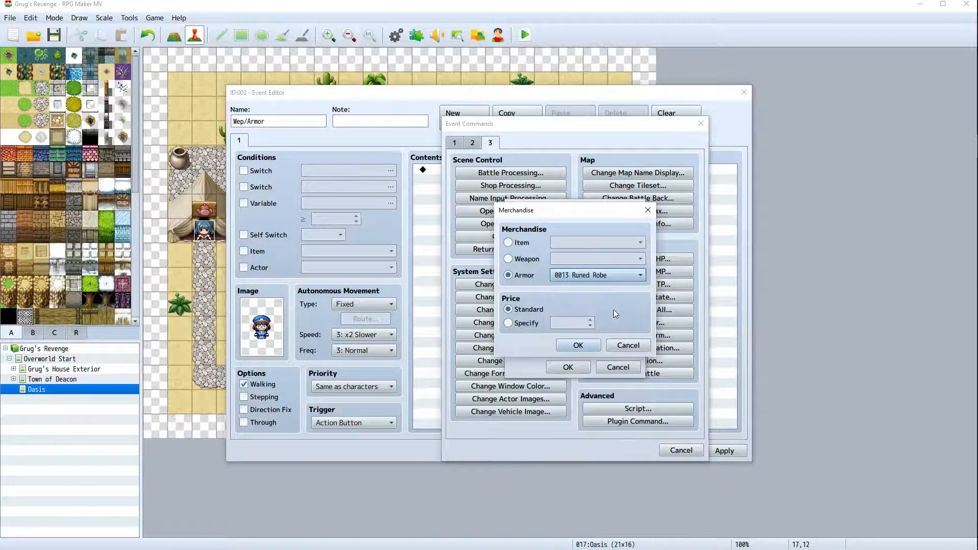
pyautogui.click(578, 346)
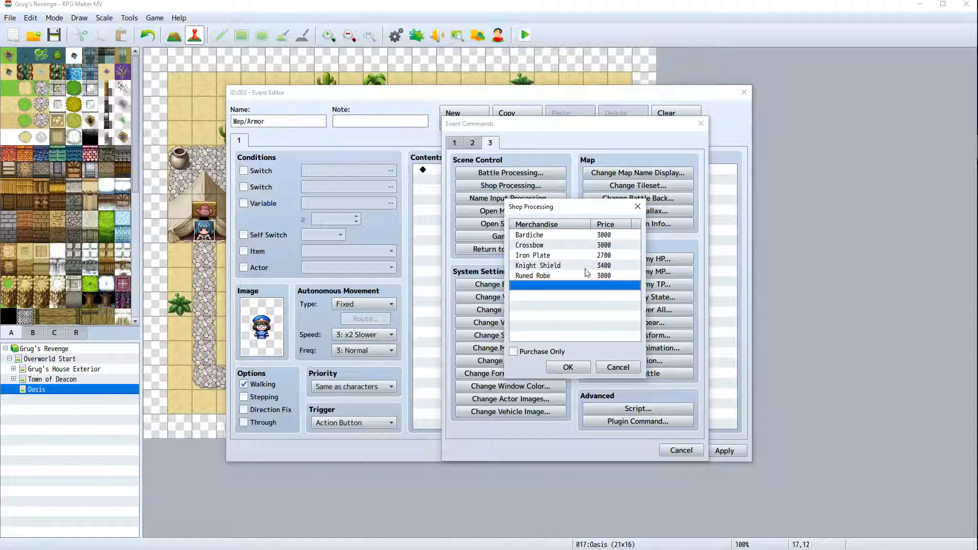
pyautogui.click(560, 368)
pyautogui.rightClick(479, 172)
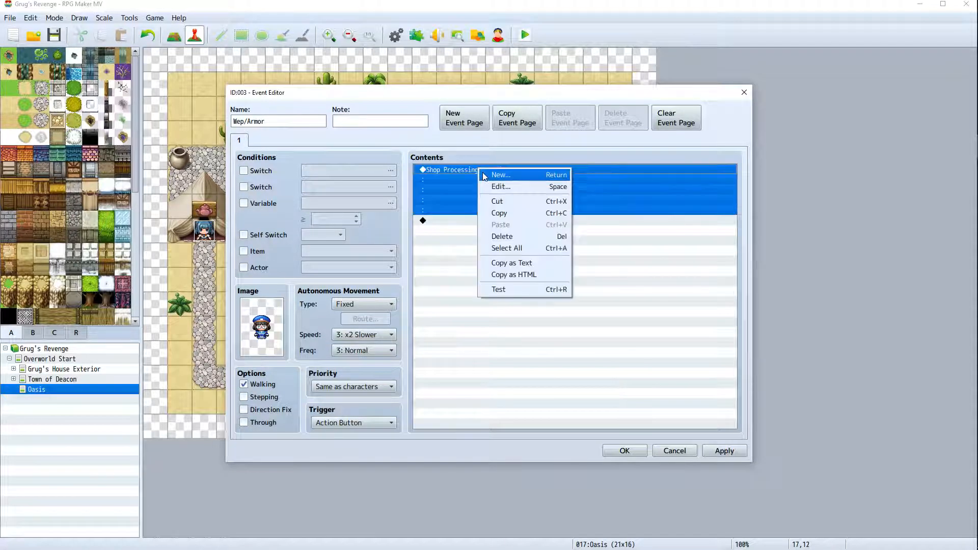
pyautogui.click(488, 174)
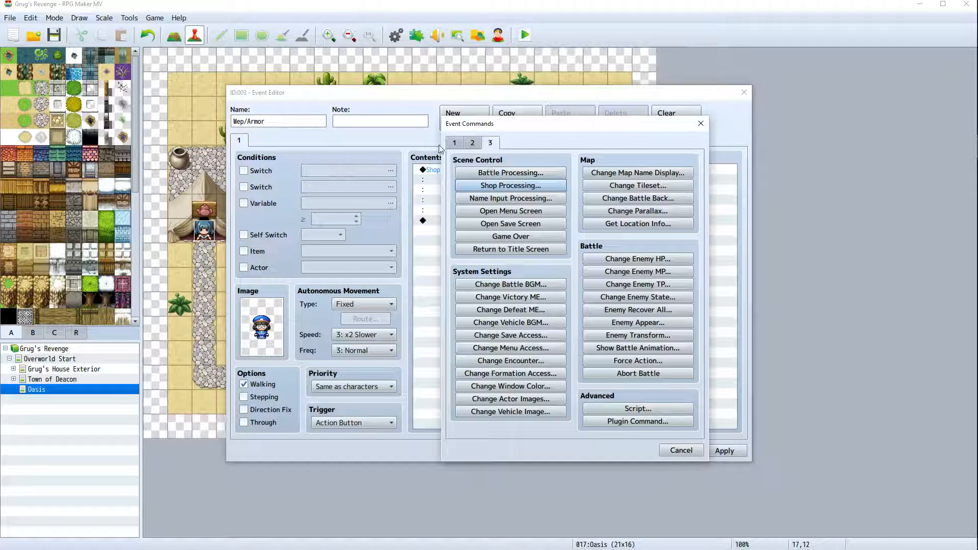
pyautogui.click(454, 143)
pyautogui.click(510, 173)
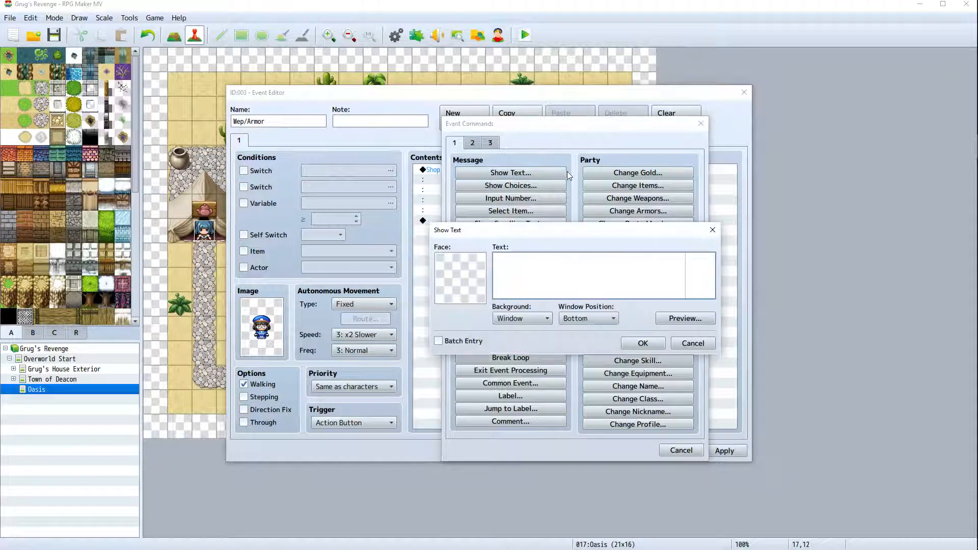
pyautogui.write('Don')
pyautogui.write('Sa')
pyautogui.write('nd can ruin you')
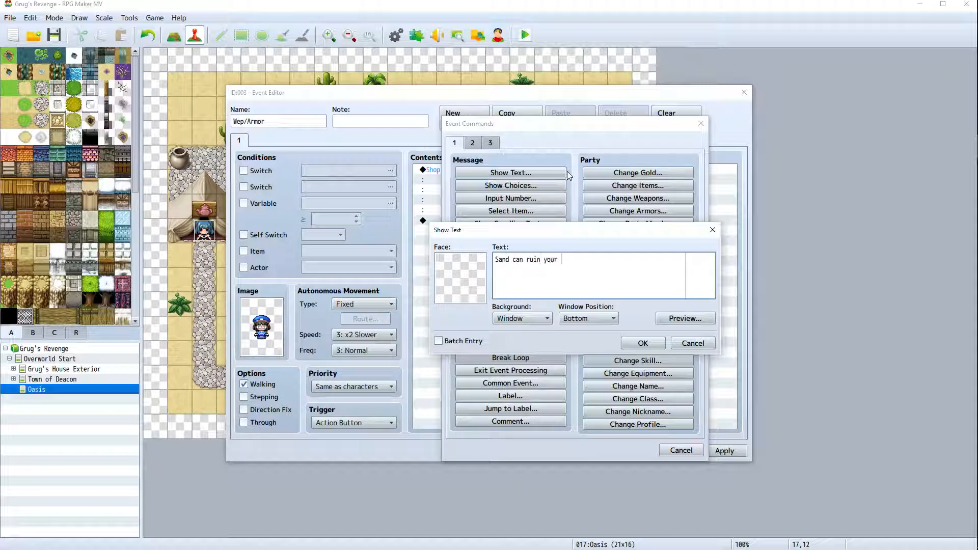
pyautogui.write('r armor')
pyautogui.write('mr')
pyautogui.write('..')
pyautogui.write('buy some ')
pyautogui.write('new one')
pyautogui.write('s why do')
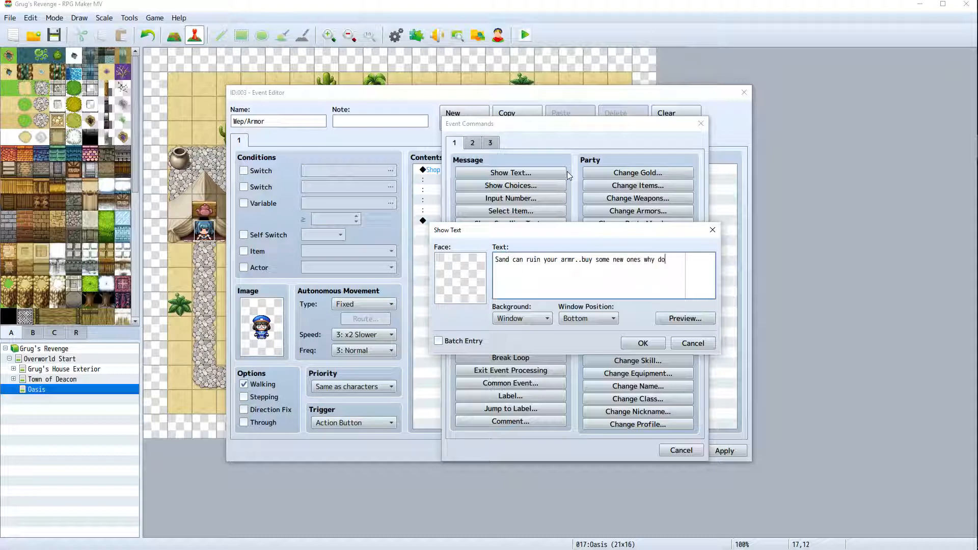
pyautogui.write("n't")
pyautogui.press('BackSpace')
pyautogui.press('BackSpace')
pyautogui.press('BackSpace')
pyautogui.write('ya!')
pyautogui.doubleClick(462, 293)
pyautogui.click(454, 212)
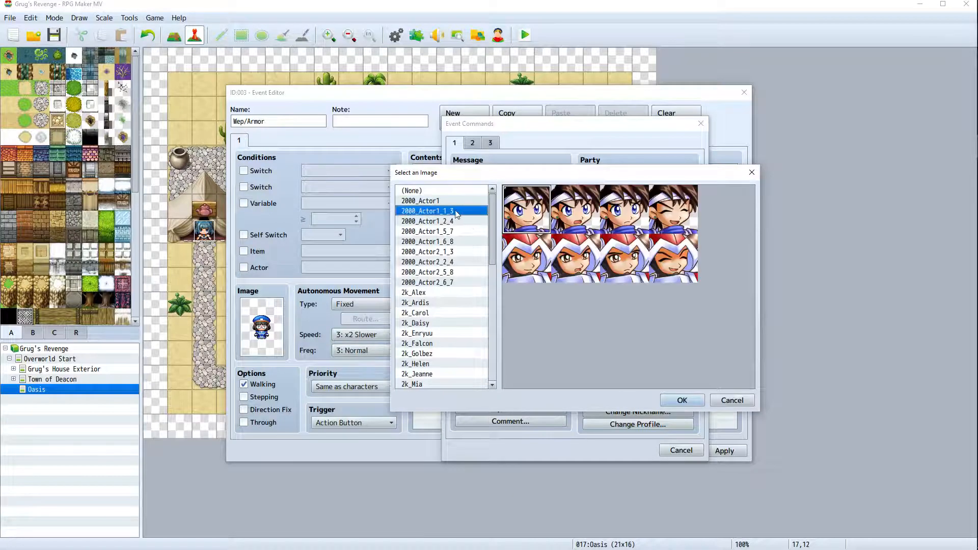
pyautogui.click(449, 222)
pyautogui.click(449, 241)
pyautogui.click(448, 253)
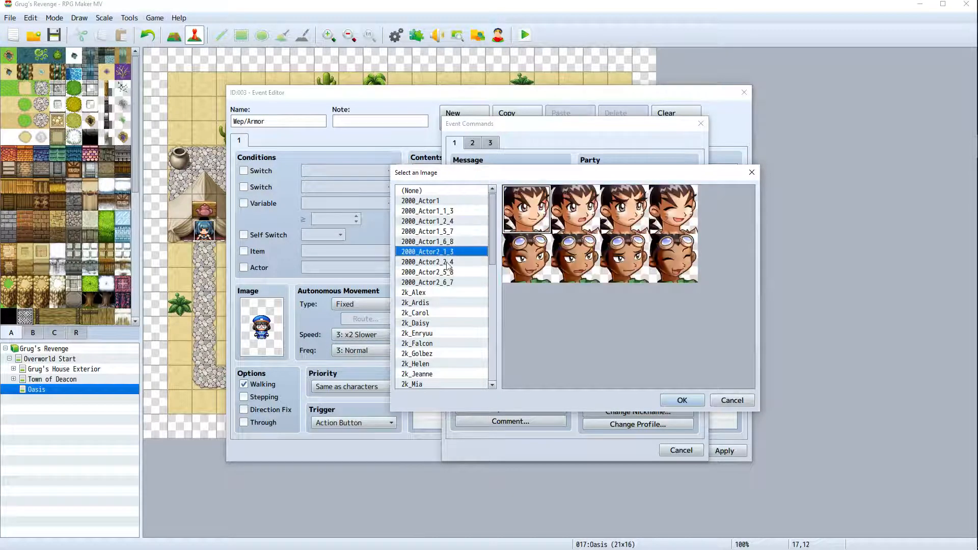
pyautogui.click(443, 233)
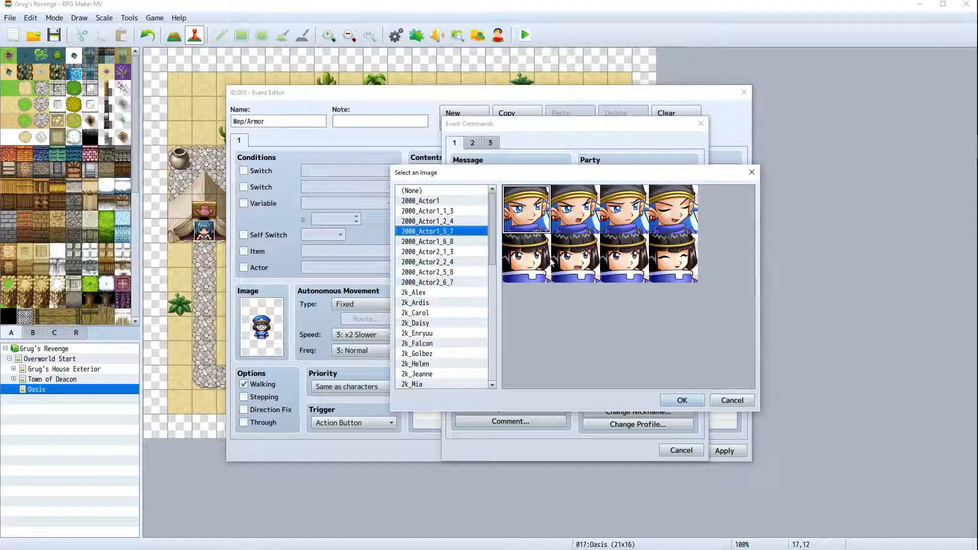
pyautogui.doubleClick(535, 263)
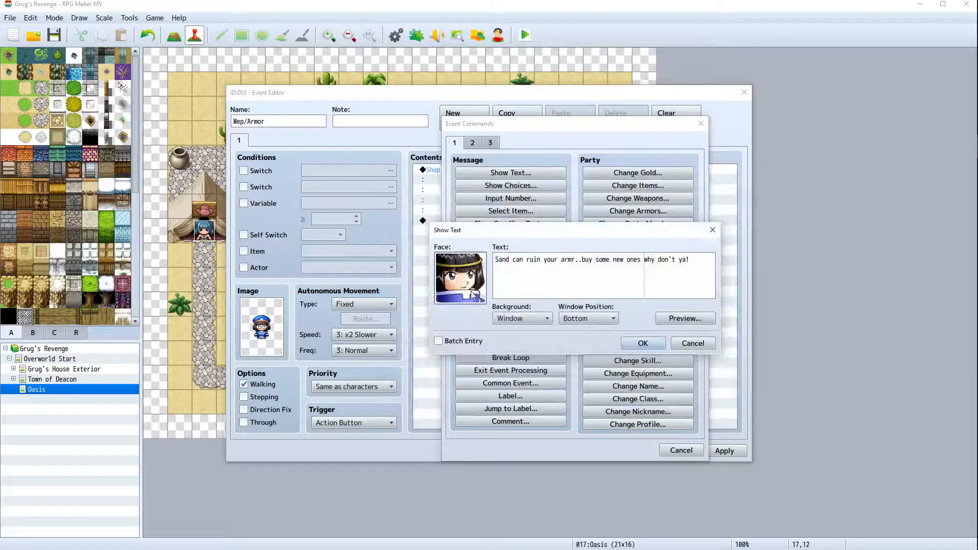
pyautogui.click(693, 343)
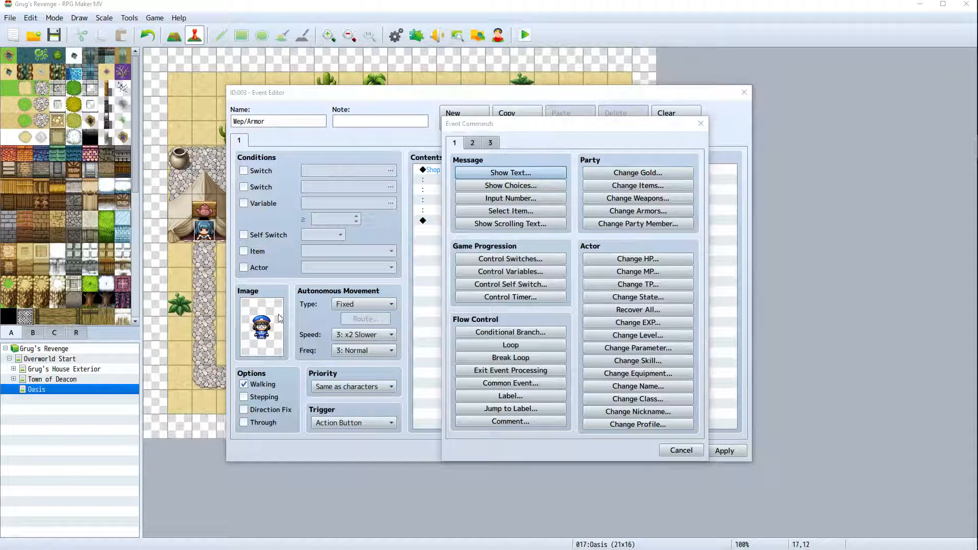
pyautogui.click(678, 450)
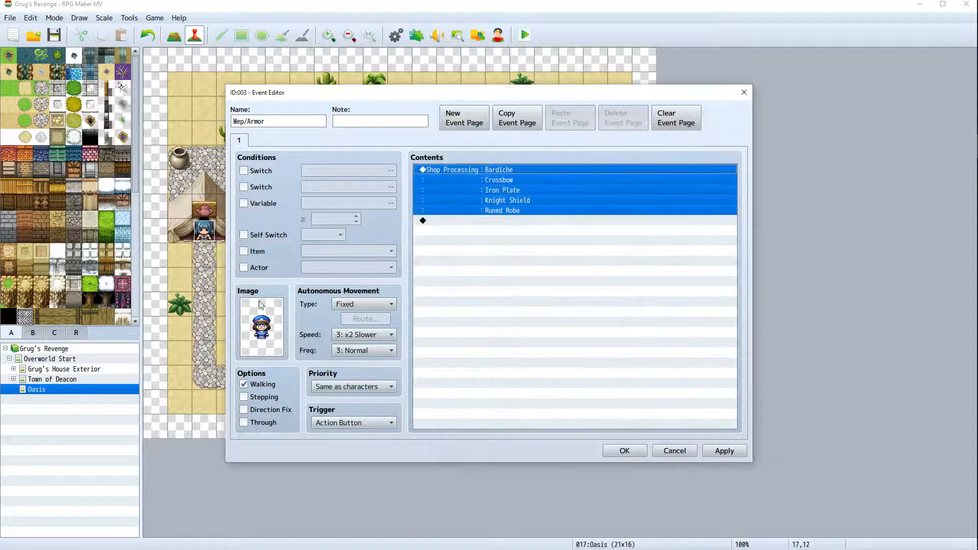
# Change the Wep/Armor event's image to the green-capped character, the first one in the People4 set
pyautogui.doubleClick(261, 326)
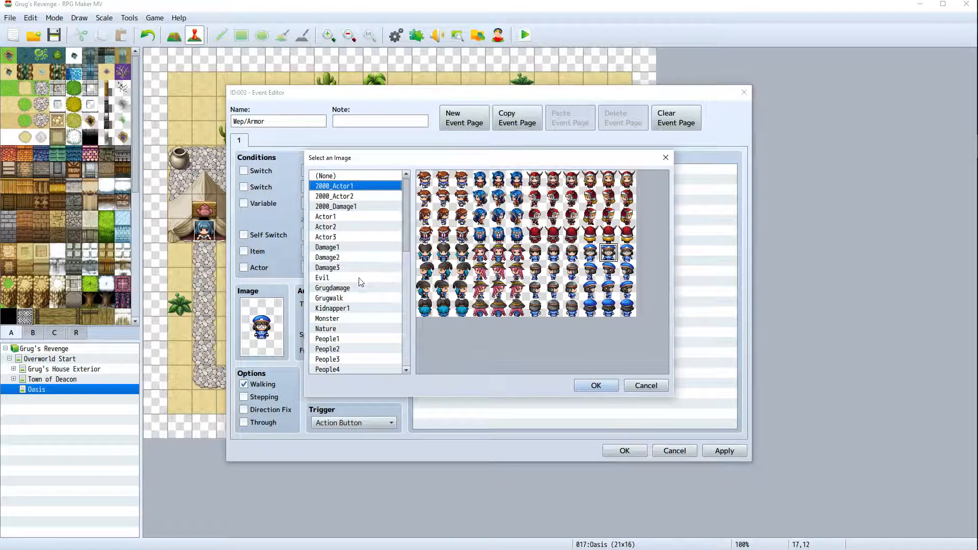
pyautogui.click(352, 267)
pyautogui.click(352, 248)
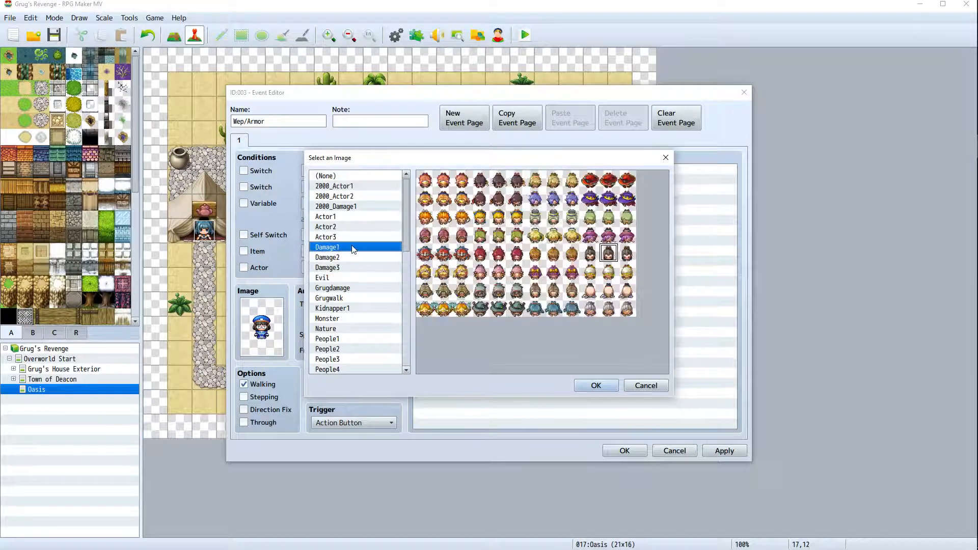
pyautogui.click(356, 308)
pyautogui.scroll(-2, 358, 324)
pyautogui.scroll(-1, 358, 325)
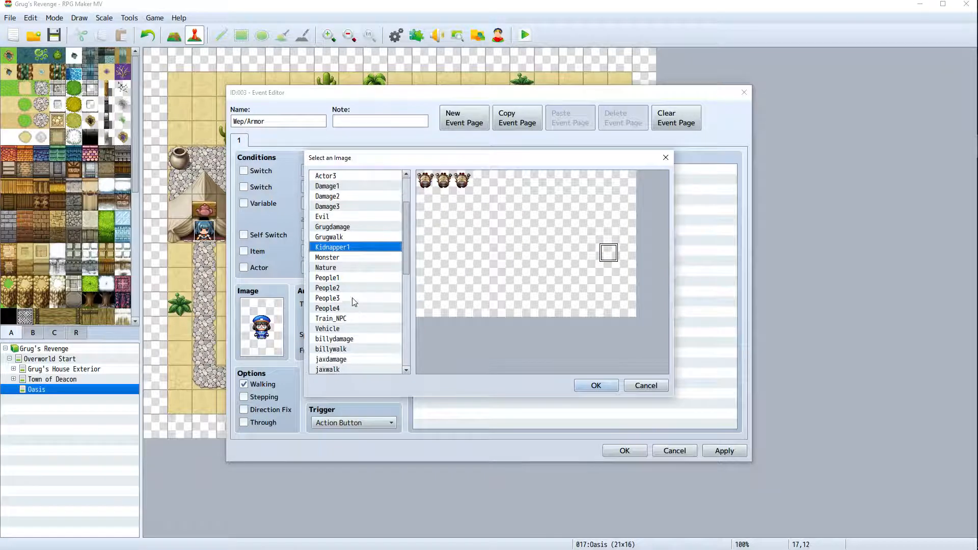
pyautogui.click(354, 299)
pyautogui.click(370, 307)
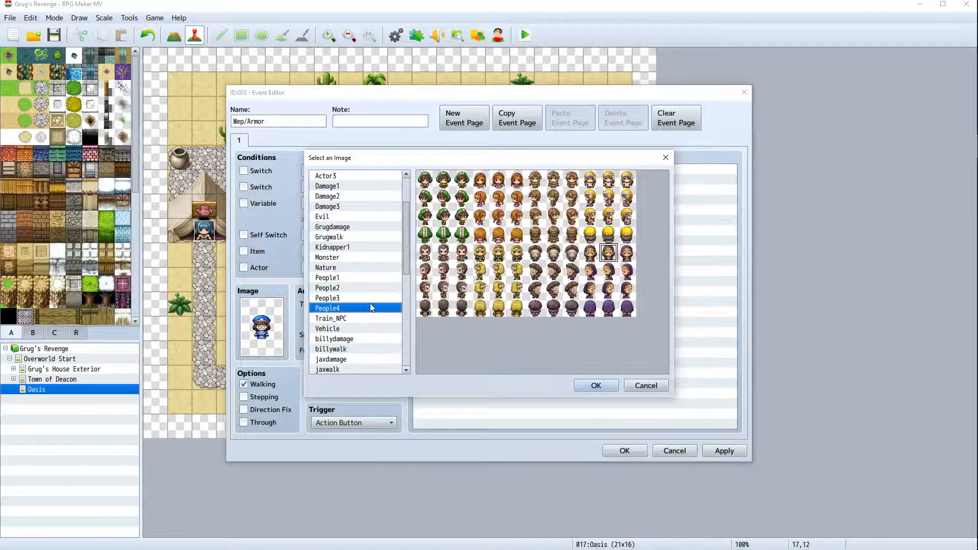
pyautogui.doubleClick(443, 181)
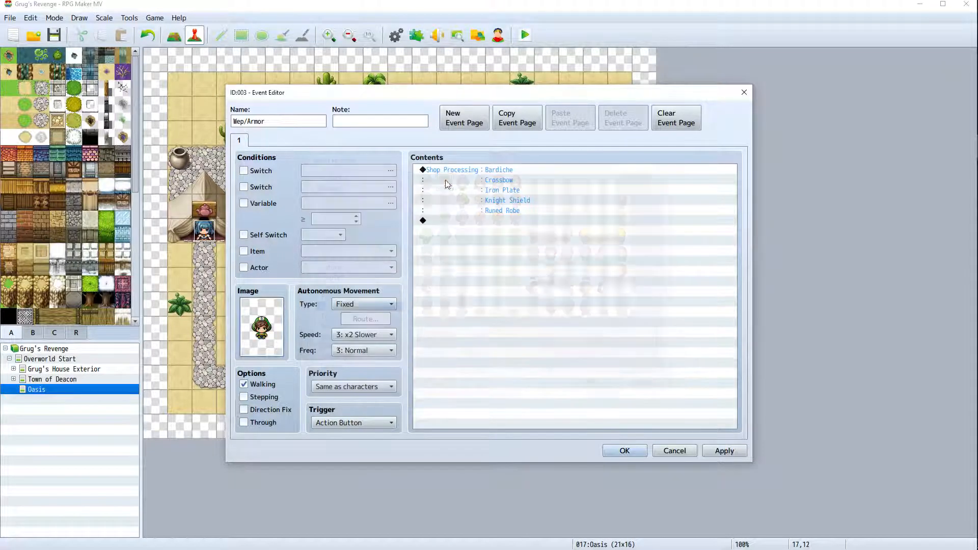
# Insert a Show Text command before Shop Processing reading "Sand can ruin your armor...buy some new equipment why don't ya!"
pyautogui.rightClick(488, 171)
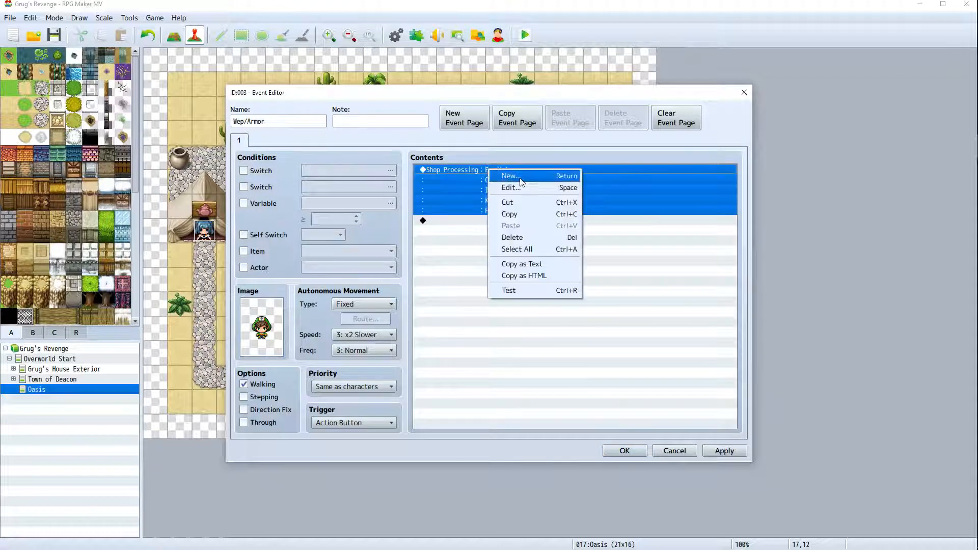
pyautogui.click(505, 175)
pyautogui.click(503, 176)
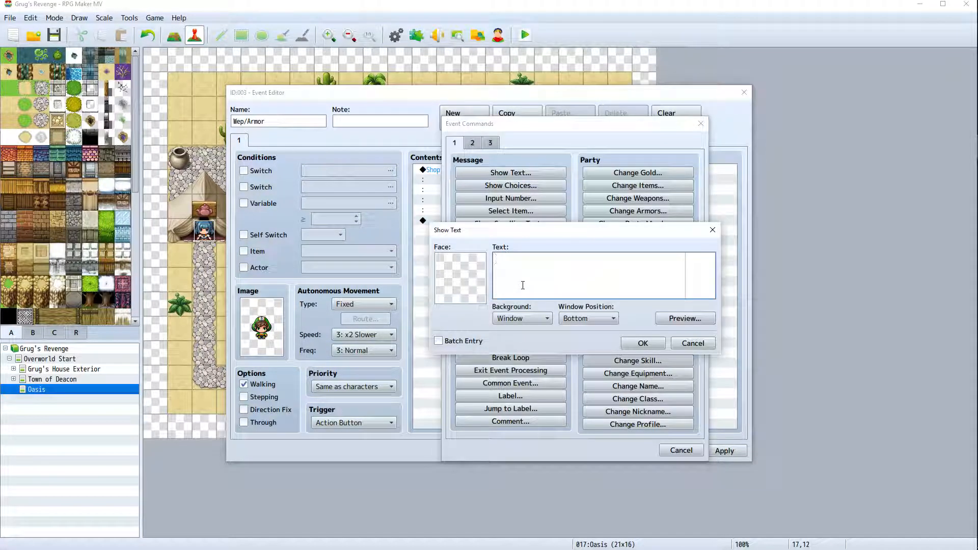
pyautogui.write('Sand can ruin your armor')
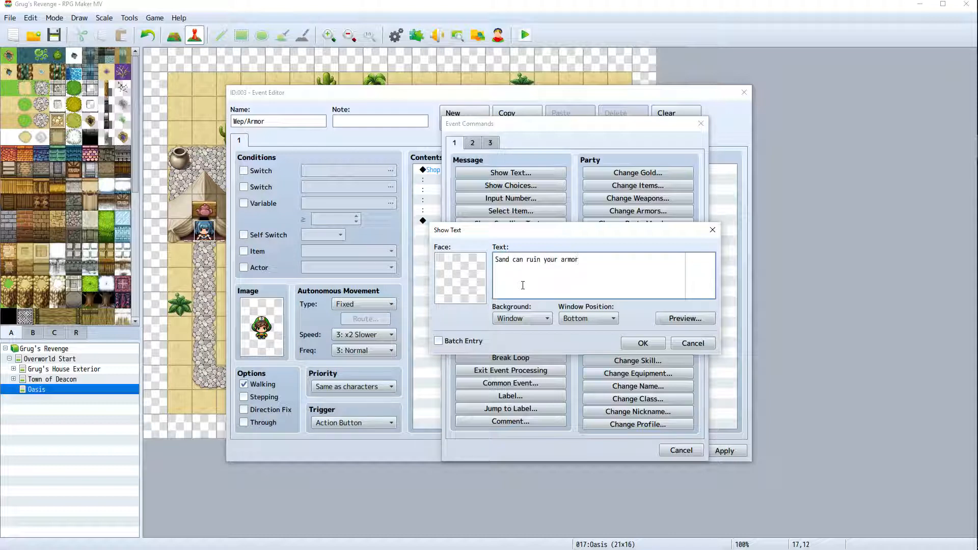
pyautogui.write('...buy some new equi')
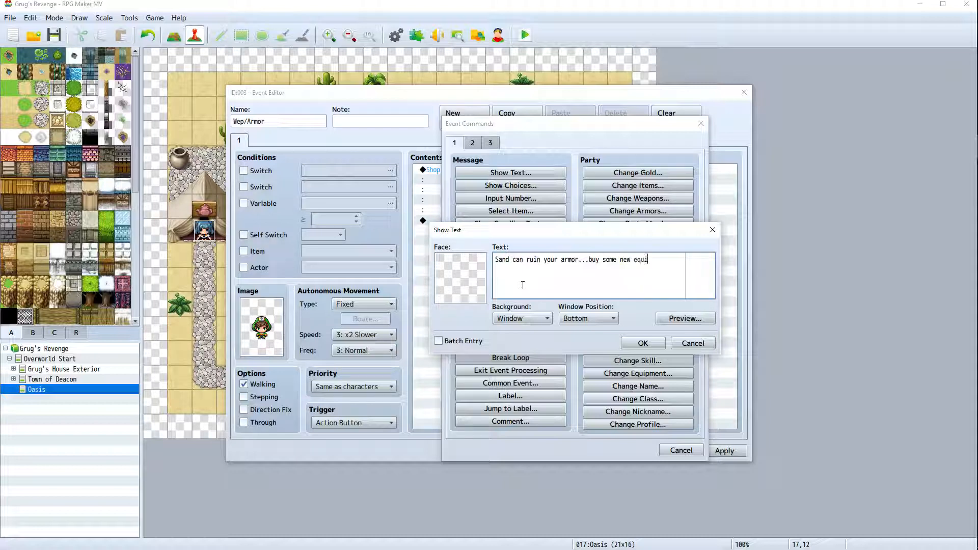
pyautogui.write('o')
pyautogui.write('pment')
pyautogui.press('BackSpace')
pyautogui.write('why')
pyautogui.write(' dont')
pyautogui.write("'t ya")
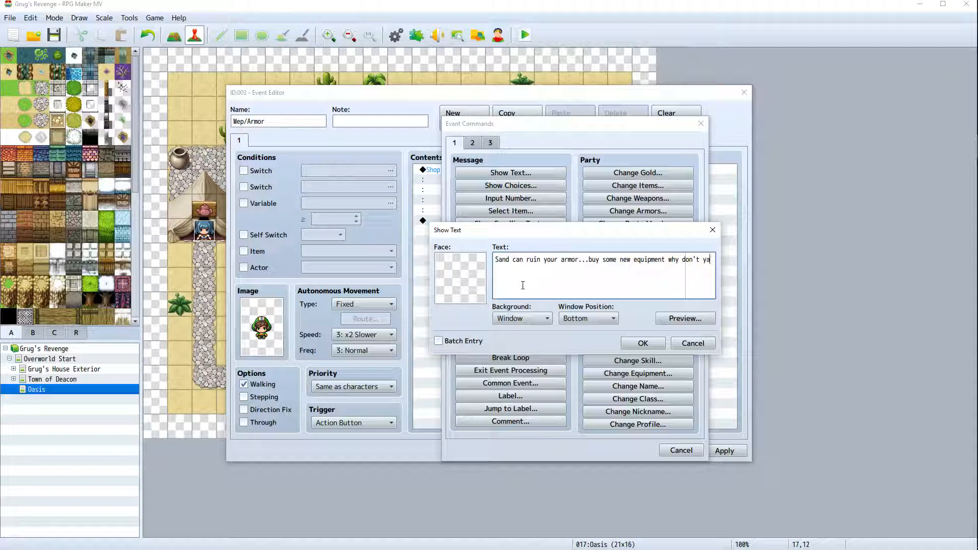
pyautogui.write('!')
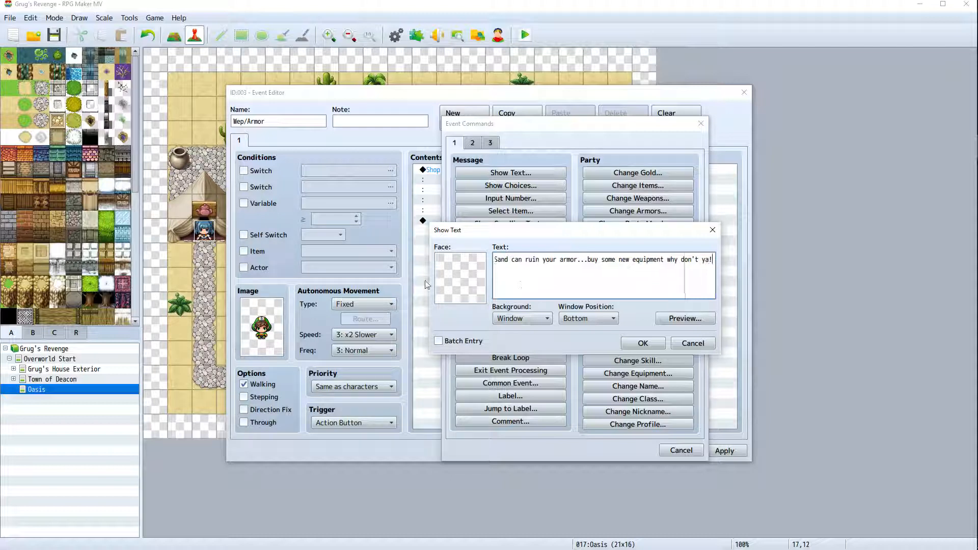
# Give the greeting message the first People4 face, the one with the green cap
pyautogui.doubleClick(459, 288)
pyautogui.scroll(-12, 457, 301)
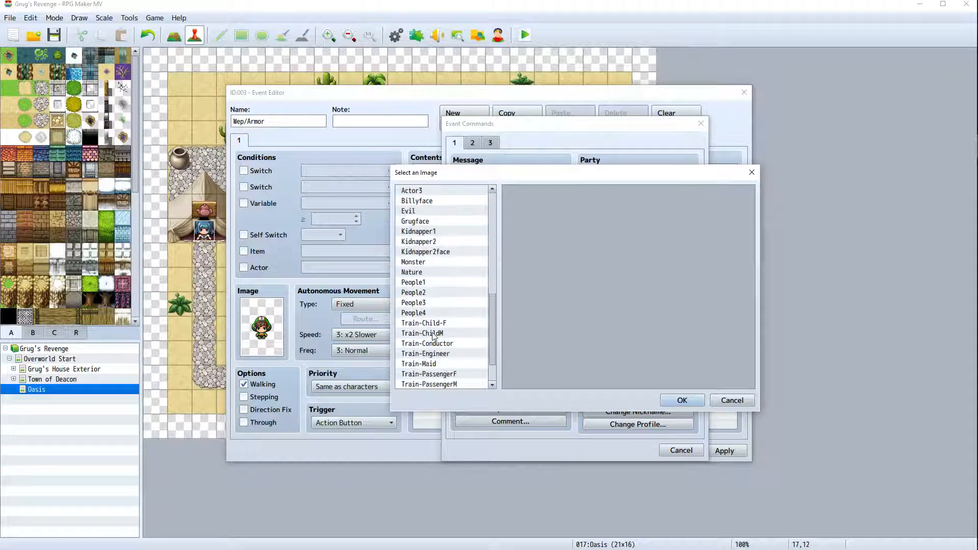
pyautogui.click(427, 303)
pyautogui.click(442, 314)
pyautogui.doubleClick(520, 223)
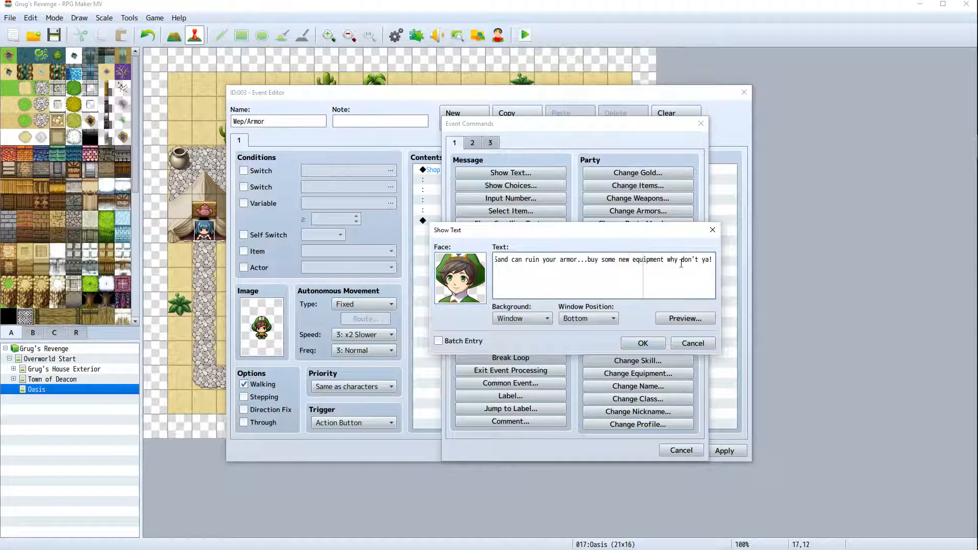
# Break the greeting onto a second line before "equipment" and save the message with its window position set to Top
pyautogui.press('Return')
pyautogui.press('Delete')
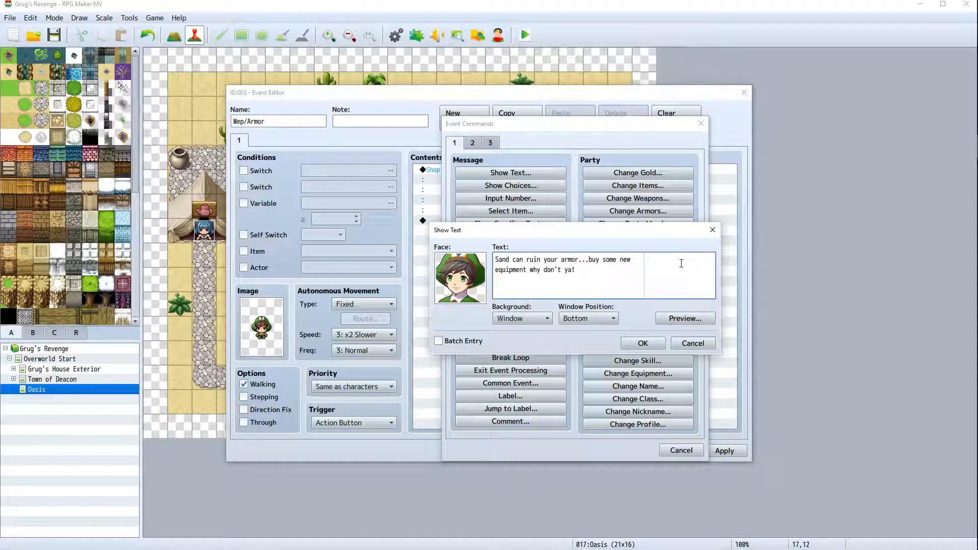
pyautogui.click(595, 318)
pyautogui.click(575, 327)
pyautogui.click(643, 342)
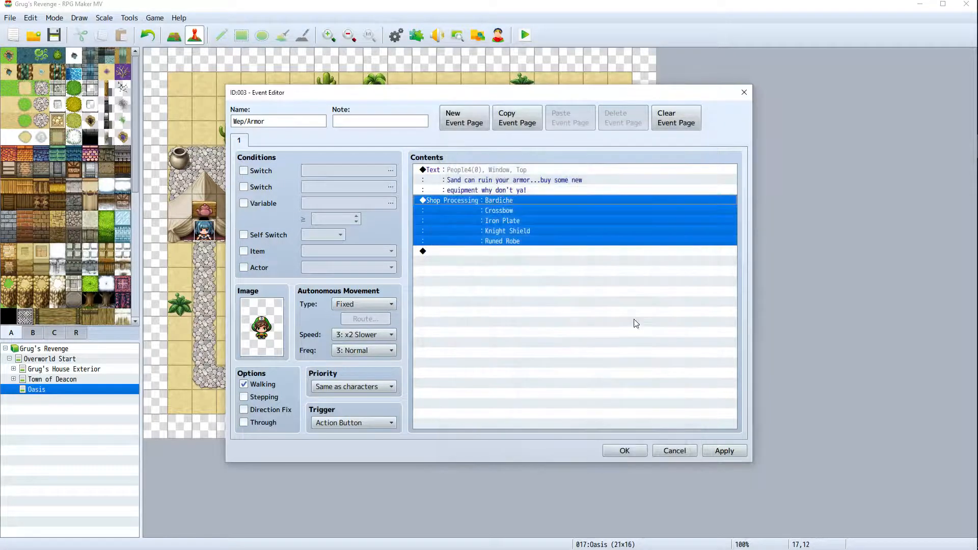
pyautogui.click(724, 450)
# Add a Show Text command after Shop Processing reading "Don't forget to come back and buy more!"
pyautogui.click(483, 251)
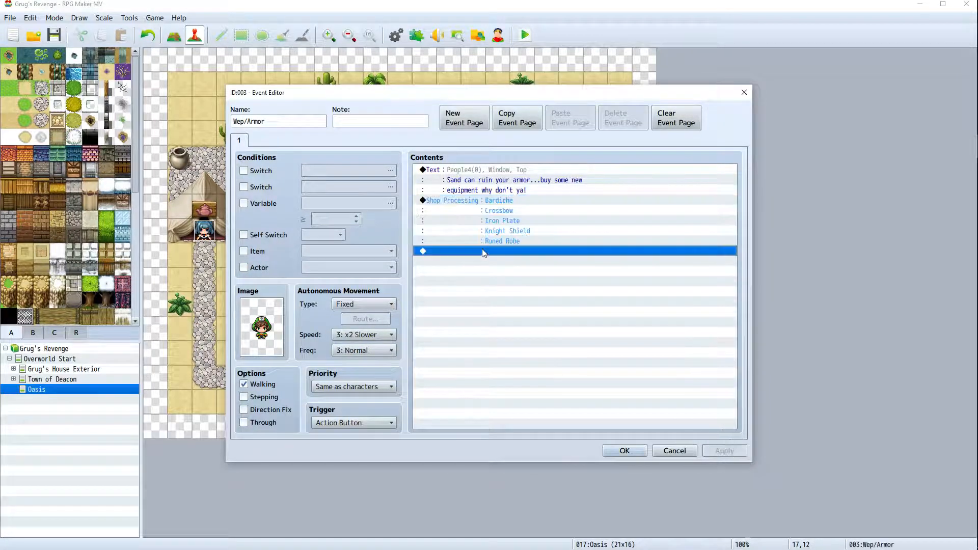
pyautogui.rightClick(483, 251)
pyautogui.click(499, 257)
pyautogui.click(515, 173)
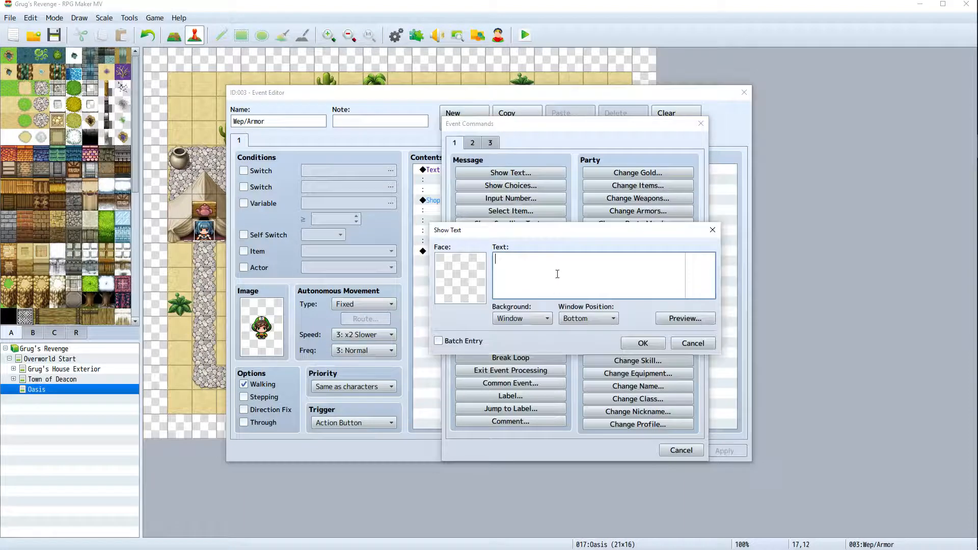
pyautogui.write("Don't ")
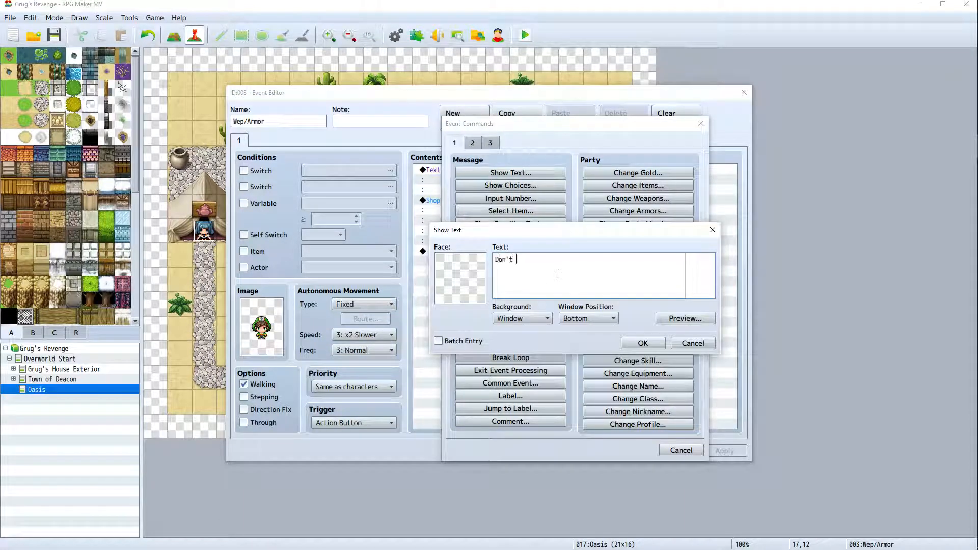
pyautogui.write('forget to come')
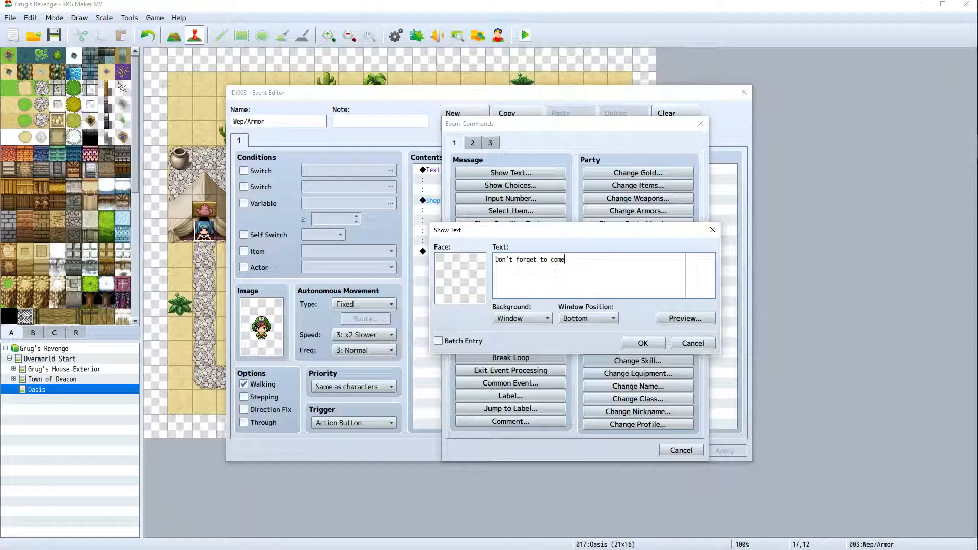
pyautogui.write(' back and buy more!')
# Assign the green-capped first face from People4 to the farewell message
pyautogui.doubleClick(451, 283)
pyautogui.scroll(-5, 453, 332)
pyautogui.scroll(-3, 453, 332)
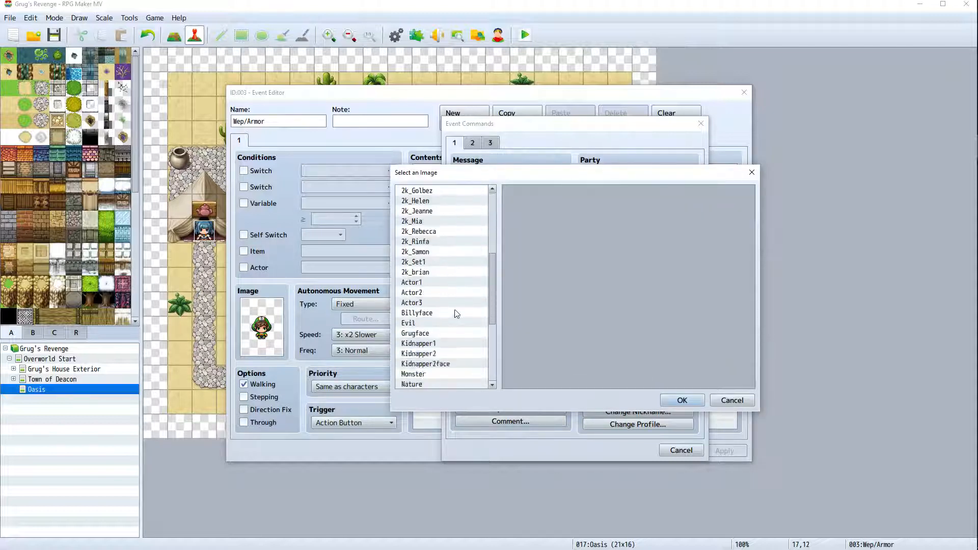
pyautogui.click(448, 292)
pyautogui.scroll(-2, 454, 341)
pyautogui.scroll(-1, 449, 326)
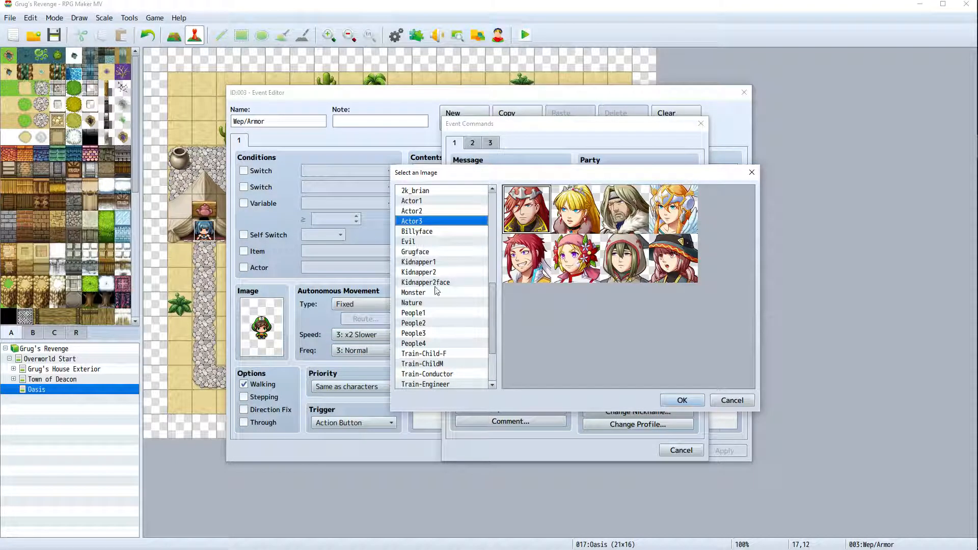
pyautogui.scroll(-1, 438, 291)
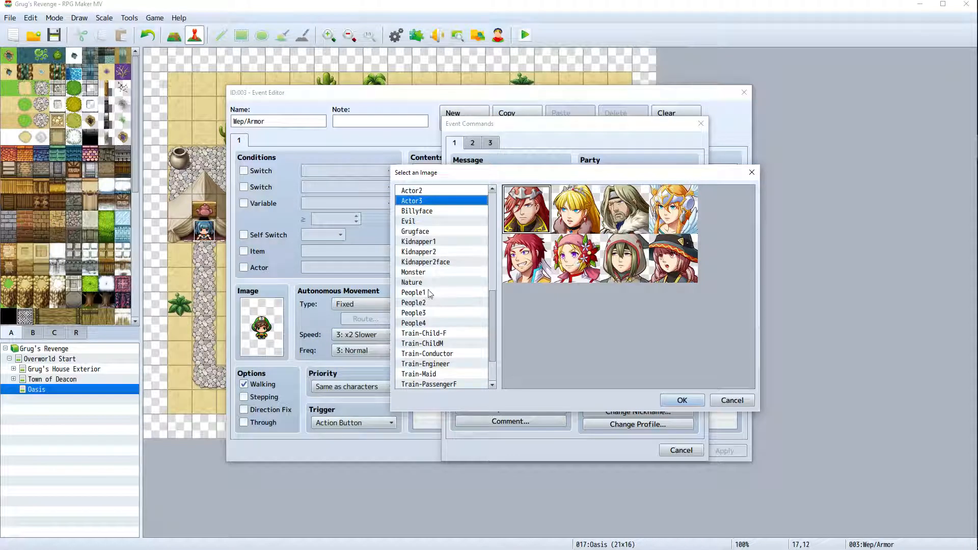
pyautogui.click(431, 292)
pyautogui.click(437, 314)
pyautogui.click(438, 302)
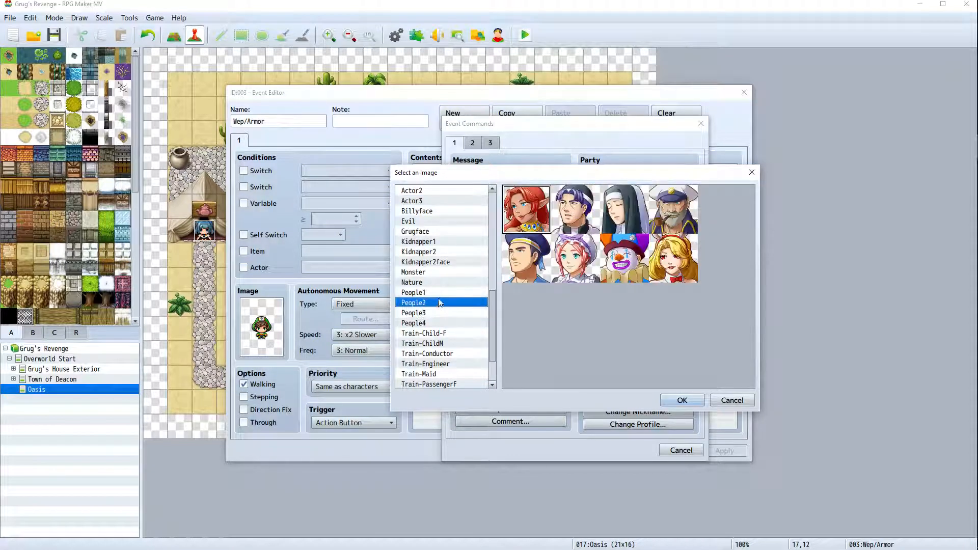
pyautogui.click(435, 313)
pyautogui.click(436, 323)
pyautogui.doubleClick(530, 217)
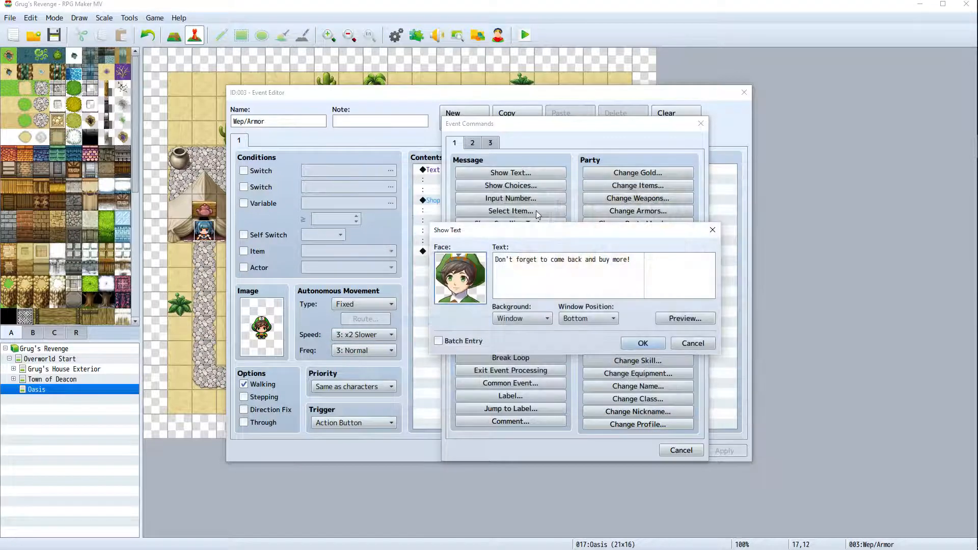
# Set the farewell message's window position to Top and save the Wep/Armor event
pyautogui.click(594, 320)
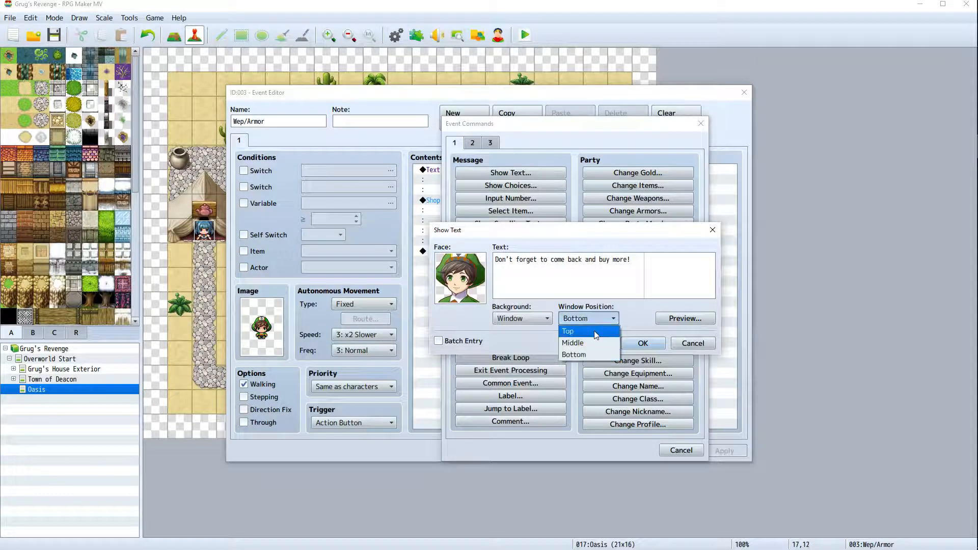
pyautogui.click(568, 331)
pyautogui.click(643, 343)
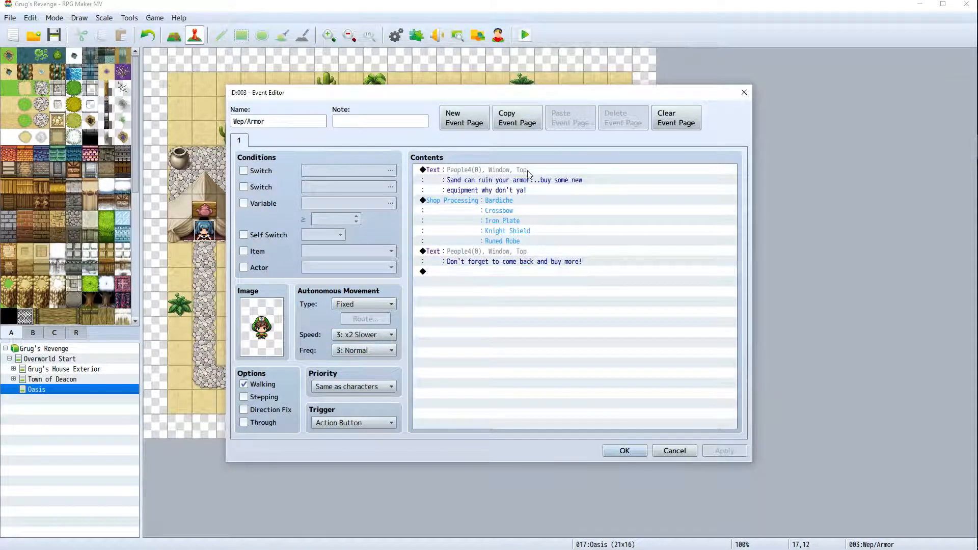
pyautogui.click(624, 450)
pyautogui.rightClick(418, 338)
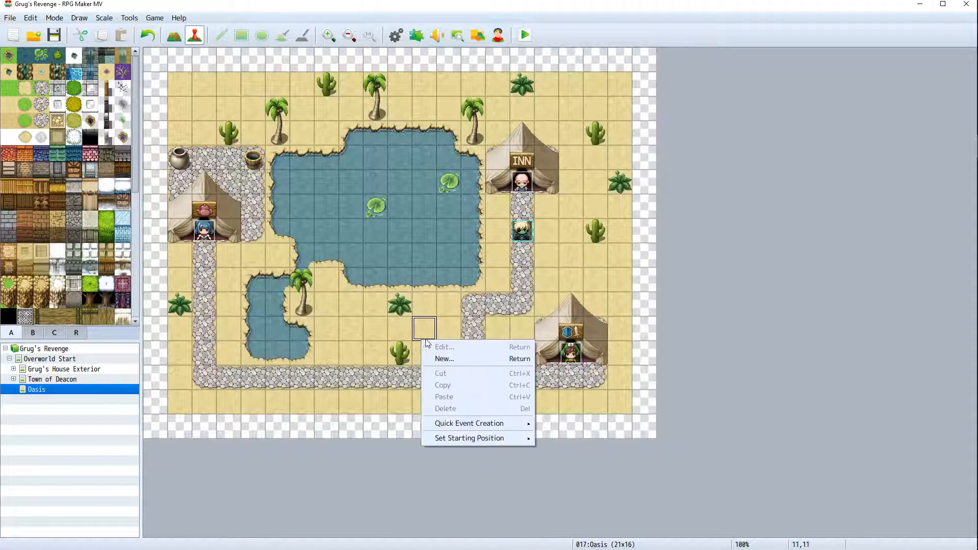
pyautogui.click(442, 357)
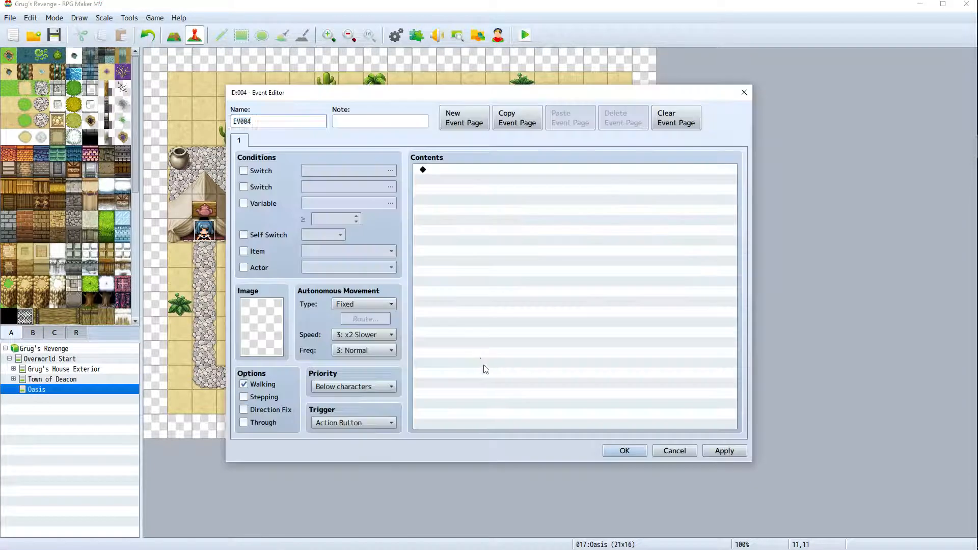
pyautogui.click(673, 451)
# Create an event on the water bucket at 4,4 with a Show Text message reading "Water from the oasis. Clear and Cool."
pyautogui.rightClick(252, 160)
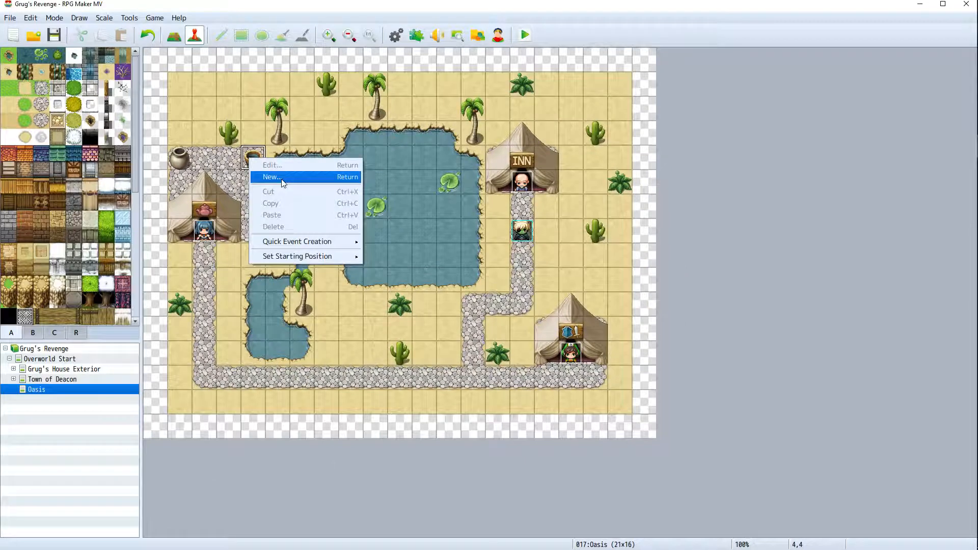
pyautogui.click(282, 177)
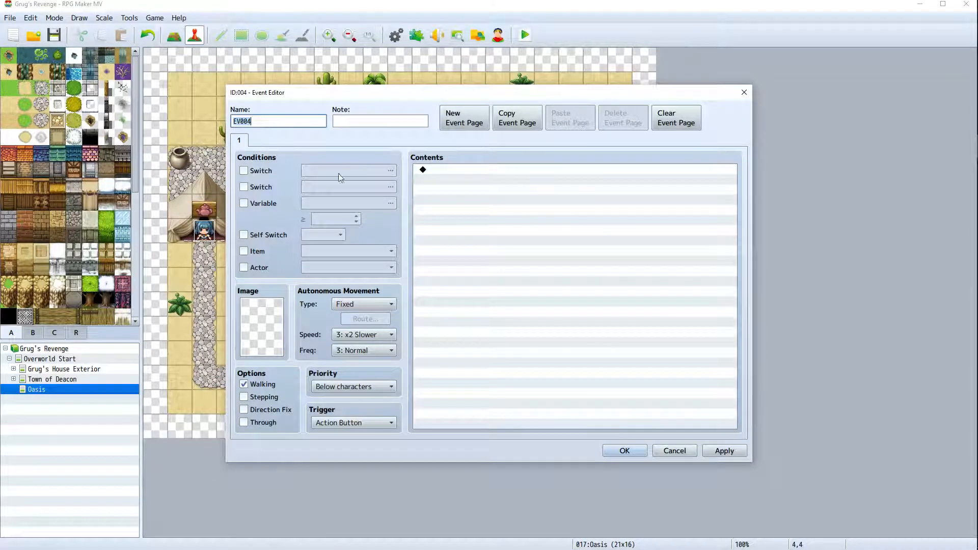
pyautogui.click(469, 171)
pyautogui.doubleClick(469, 171)
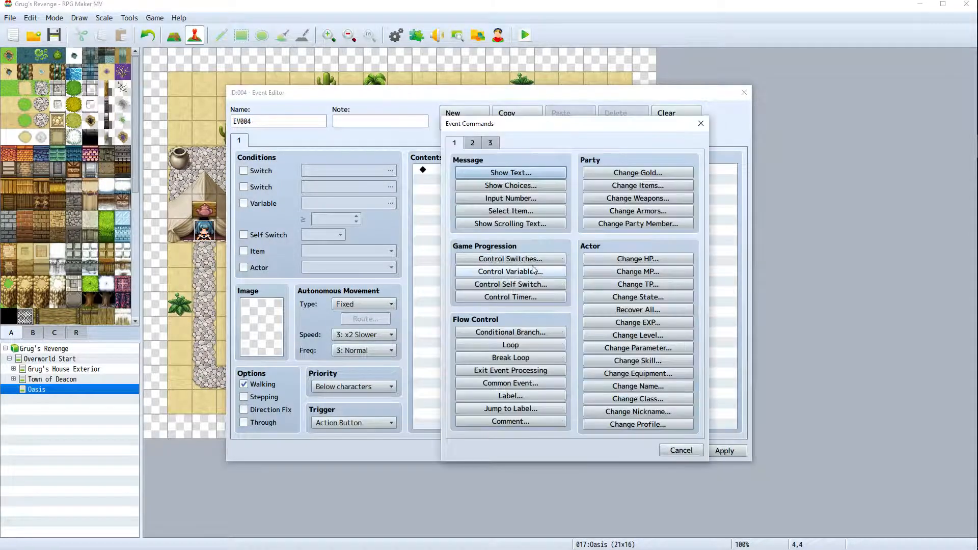
pyautogui.click(679, 450)
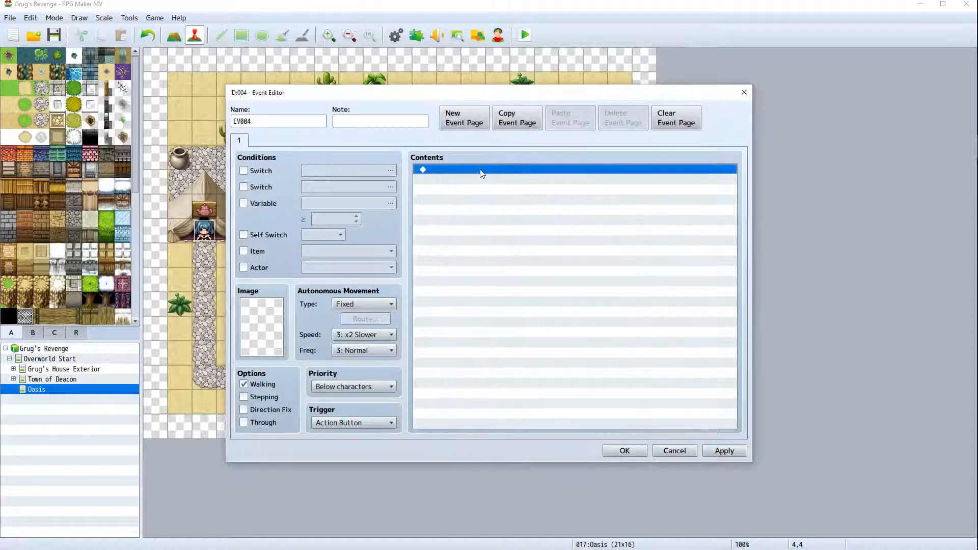
pyautogui.doubleClick(481, 171)
pyautogui.click(494, 173)
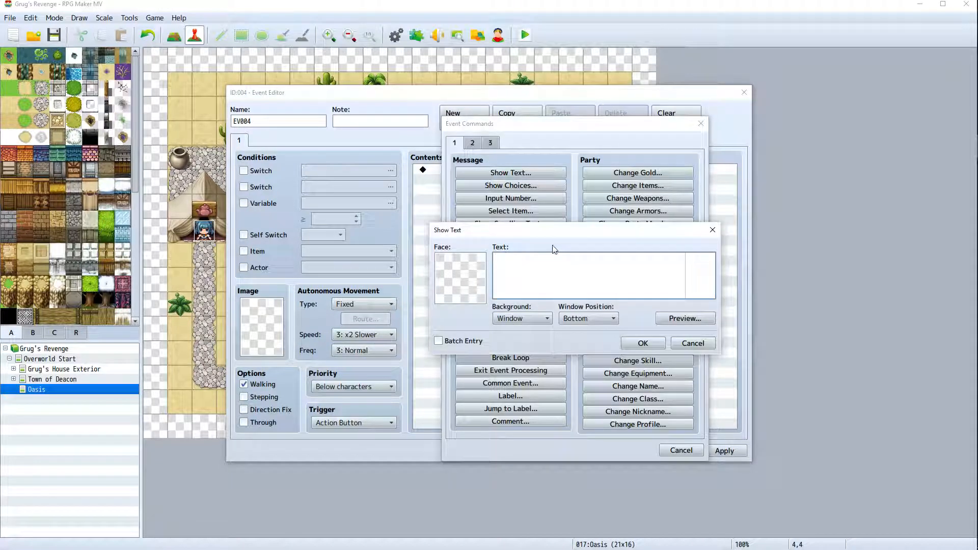
pyautogui.write('Water from the oasi')
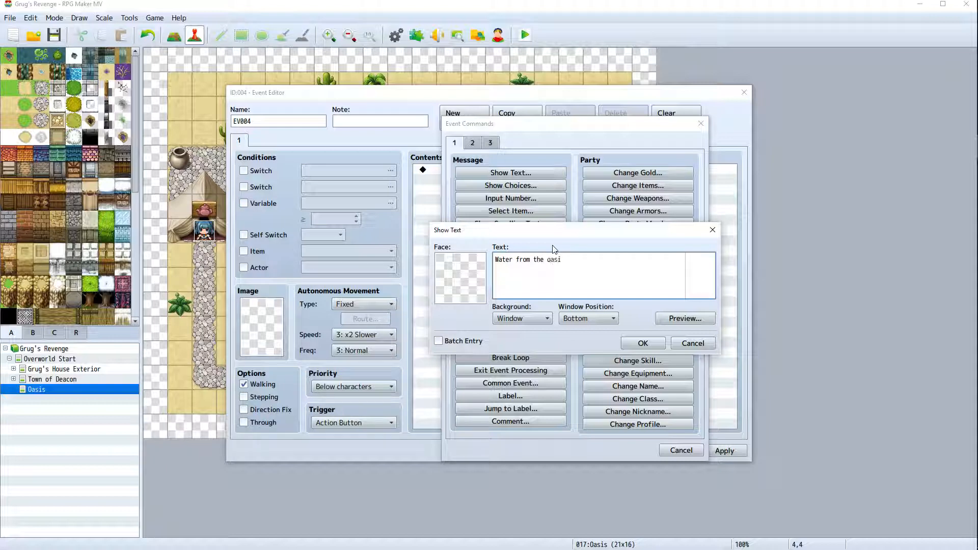
pyautogui.write('s. Clear and Cool.')
pyautogui.click(640, 343)
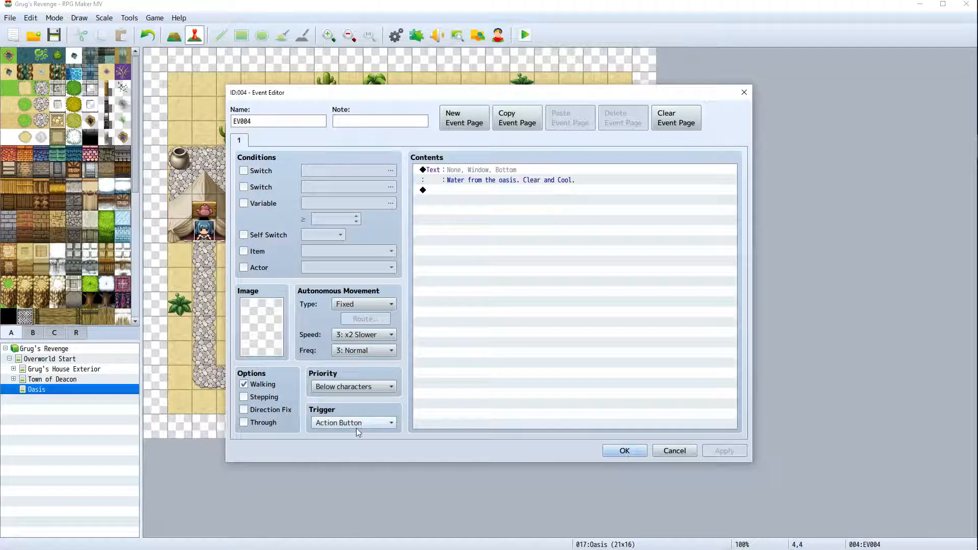
# Set the bucket event's priority to Same as characters and save the event
pyautogui.click(362, 386)
pyautogui.click(372, 411)
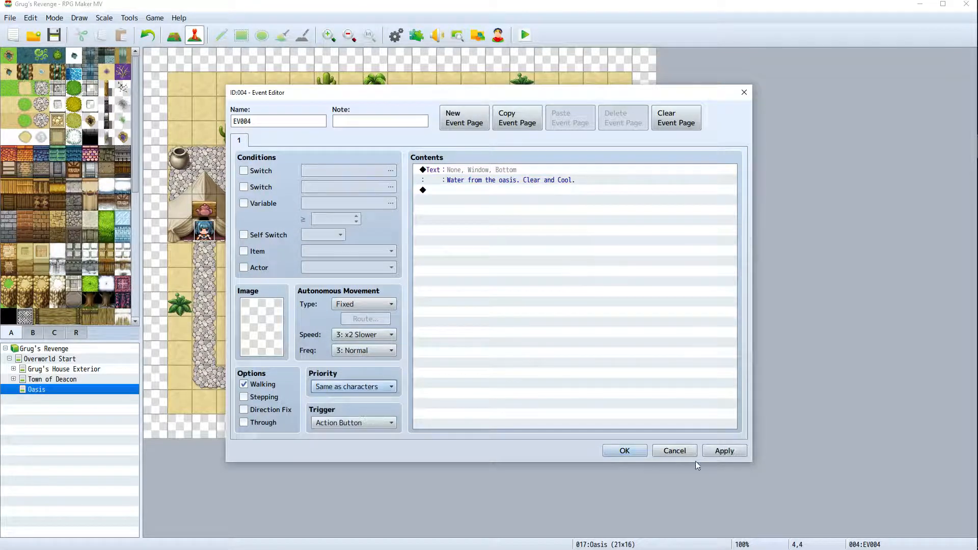
pyautogui.click(626, 452)
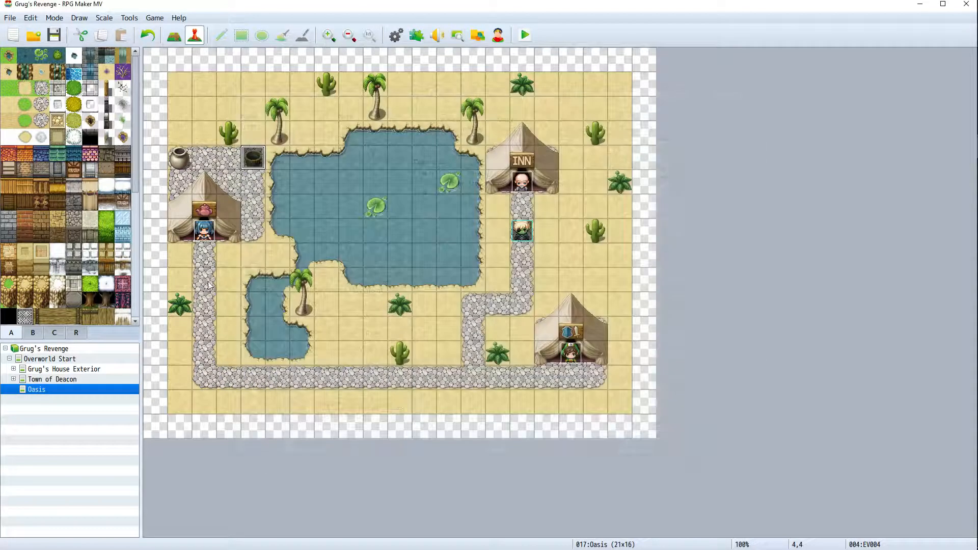
# Create an event on the pot at 1,4 with the message "An empty pot...maybe I should talk to the shop owner if I want items..."
pyautogui.click(187, 161)
pyautogui.doubleClick(189, 162)
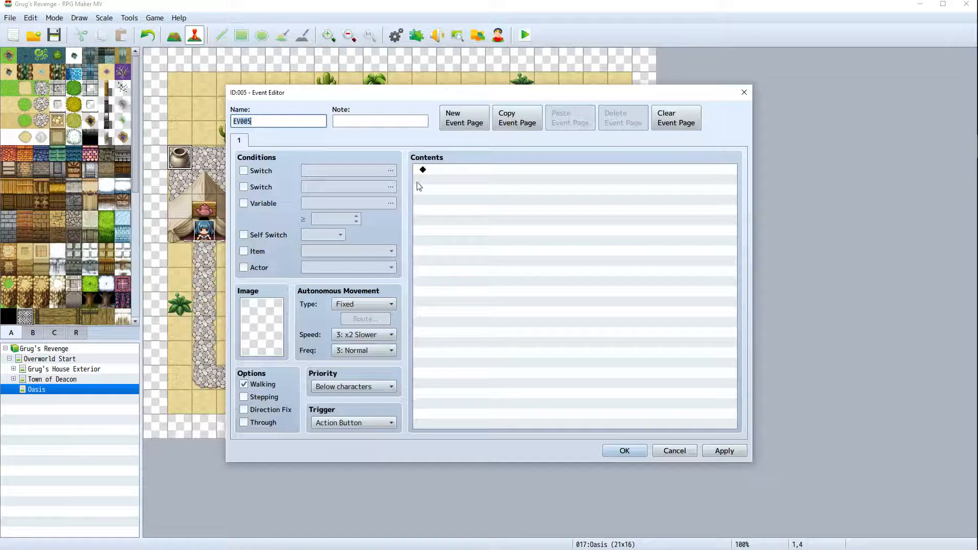
pyautogui.doubleClick(478, 170)
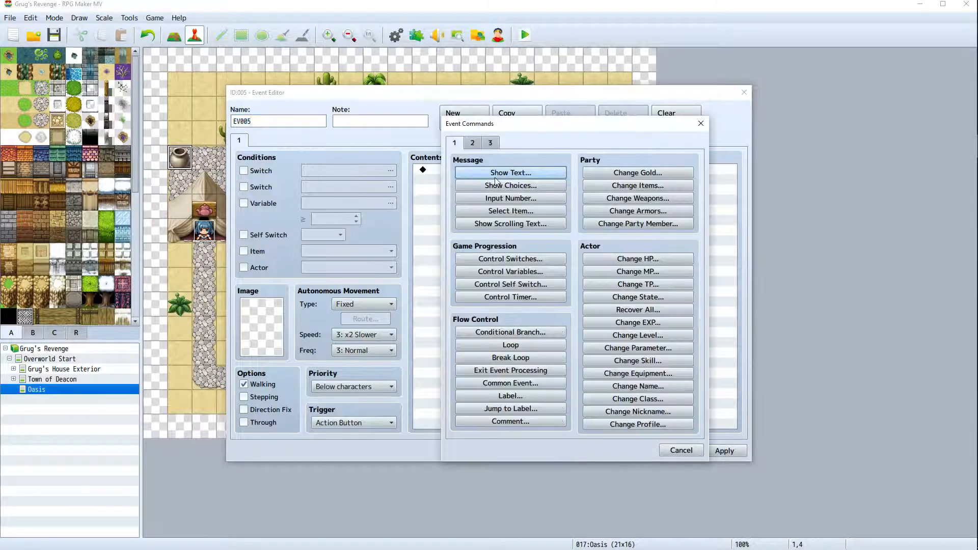
pyautogui.click(550, 173)
pyautogui.write('An empty op')
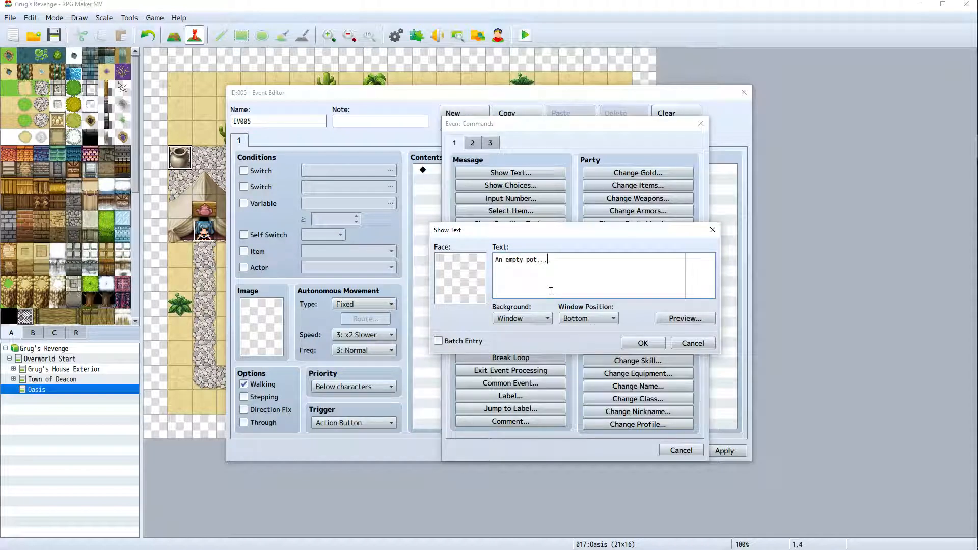
pyautogui.write('t...maybe I should talk to the shop o')
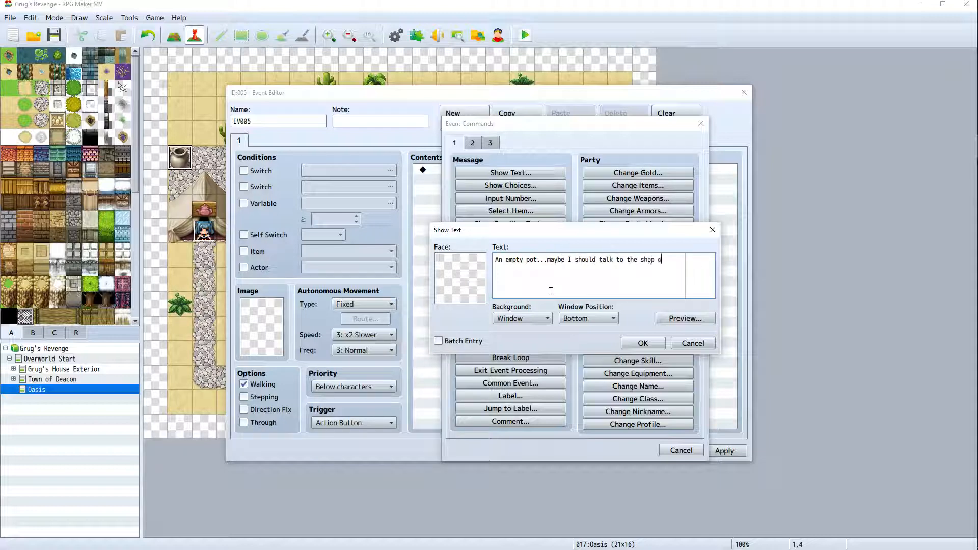
pyautogui.write('wne')
pyautogui.write('r if I wa')
pyautogui.write('nt items...')
# Give the pot message the third face in the second row of Grugface
pyautogui.doubleClick(461, 279)
pyautogui.scroll(-3, 490, 311)
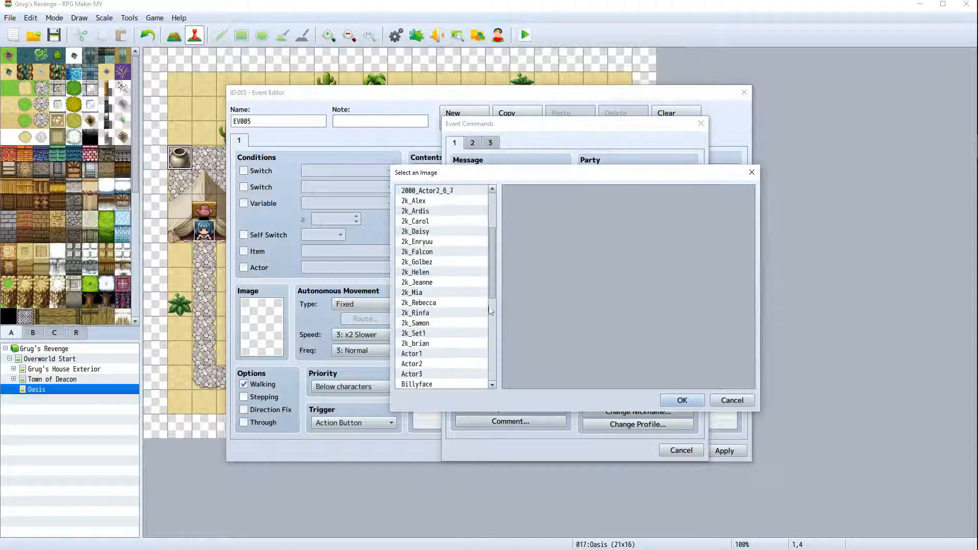
pyautogui.scroll(-8, 440, 306)
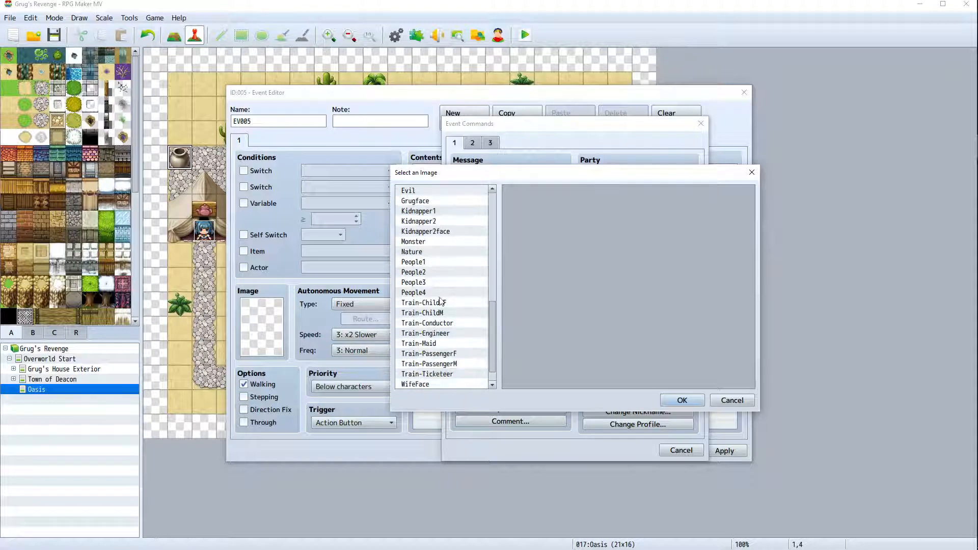
pyautogui.scroll(2, 441, 301)
pyautogui.click(440, 252)
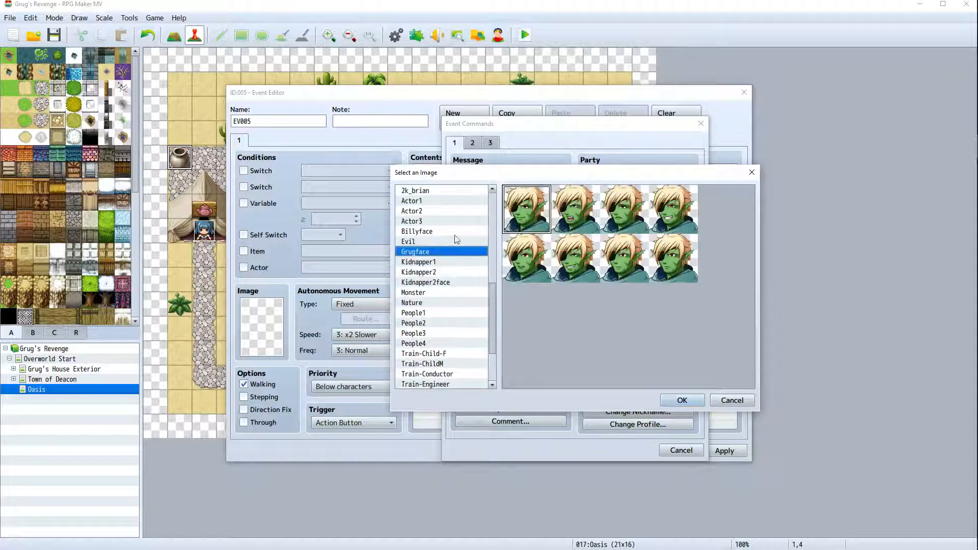
pyautogui.doubleClick(620, 270)
# Rebreak the pot message so its second line reads "shop owner if I want items..."
pyautogui.click(643, 260)
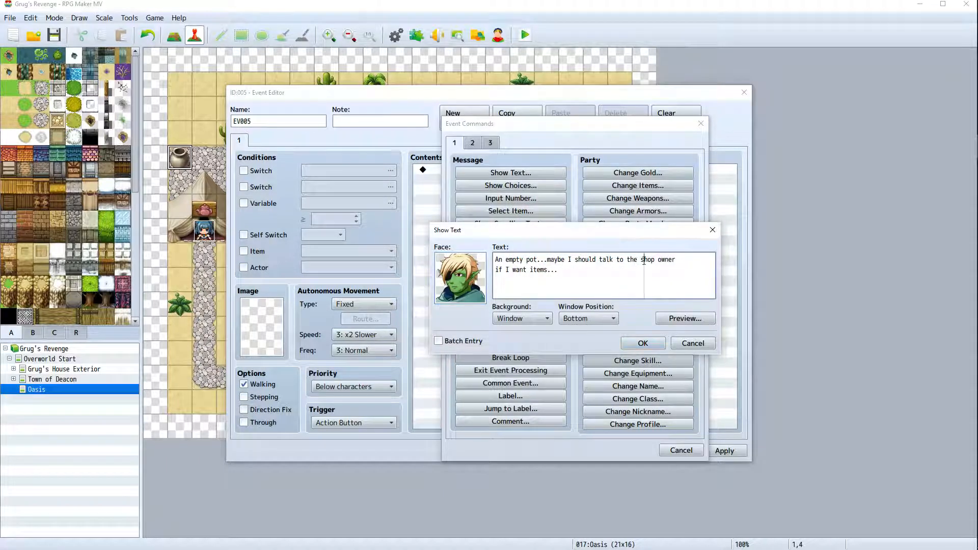
pyautogui.press('Return')
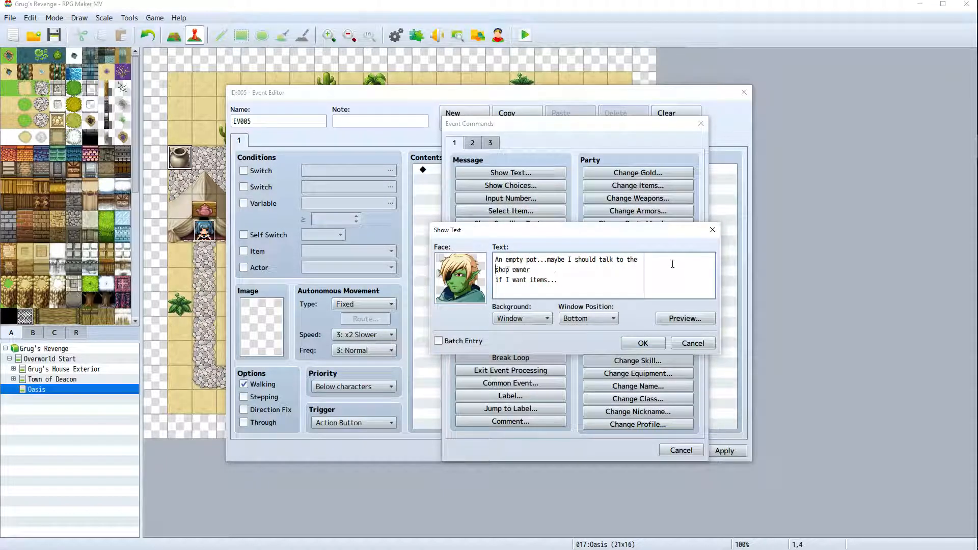
pyautogui.press('Down')
pyautogui.press('BackSpace')
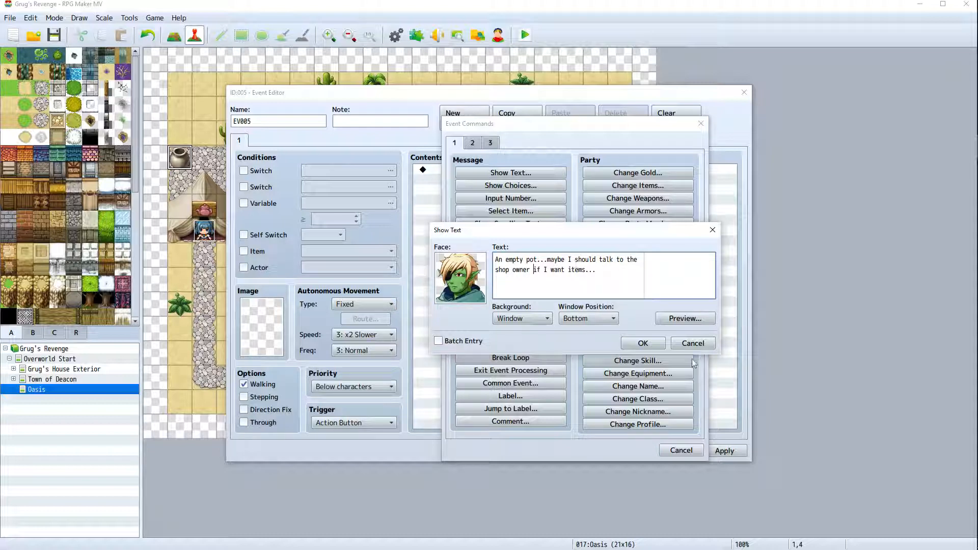
# Set the pot message's window position to Top and save the pot event
pyautogui.click(611, 318)
pyautogui.click(606, 329)
pyautogui.click(622, 342)
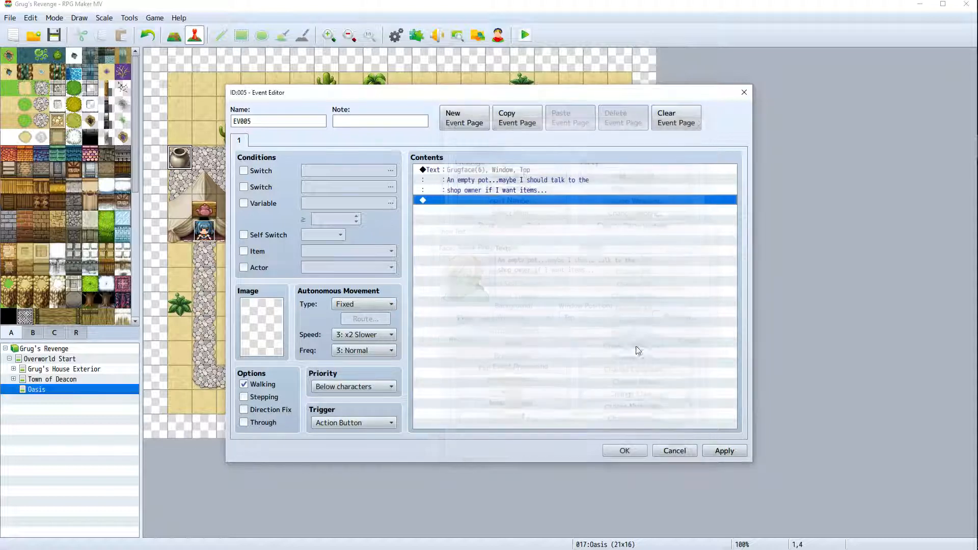
pyautogui.click(732, 452)
pyautogui.click(607, 451)
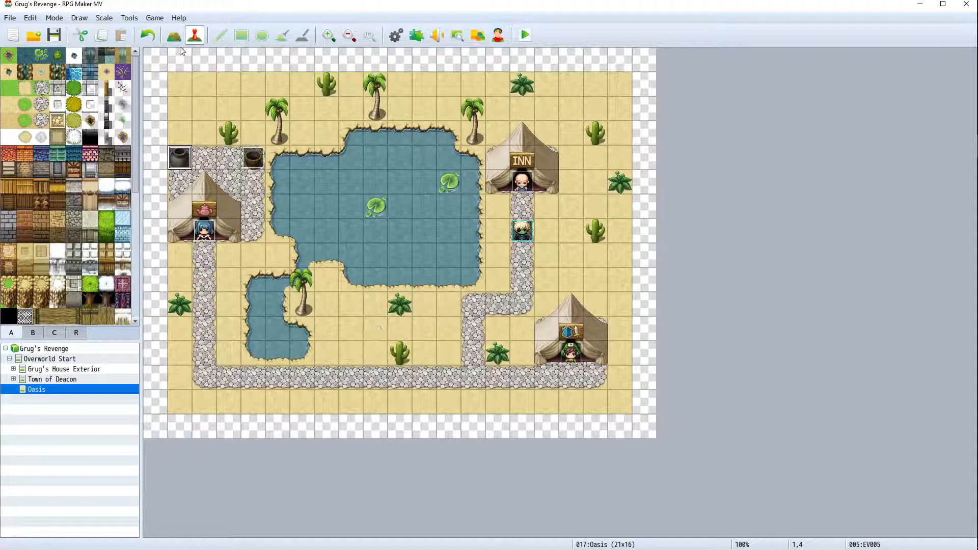
# Set the player's starting position to the sand tile at 3,11, west of the small pond
pyautogui.rightClick(238, 342)
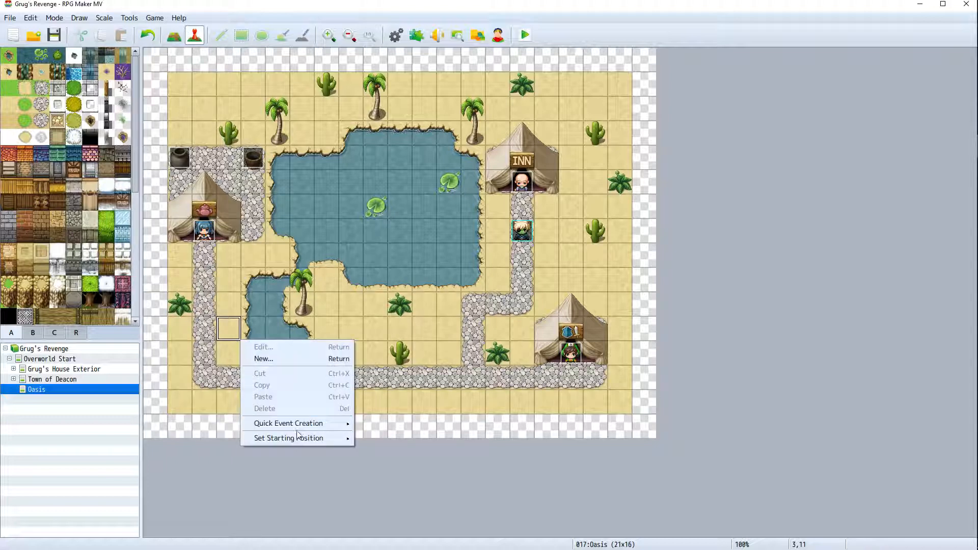
pyautogui.press('Escape')
pyautogui.rightClick(233, 339)
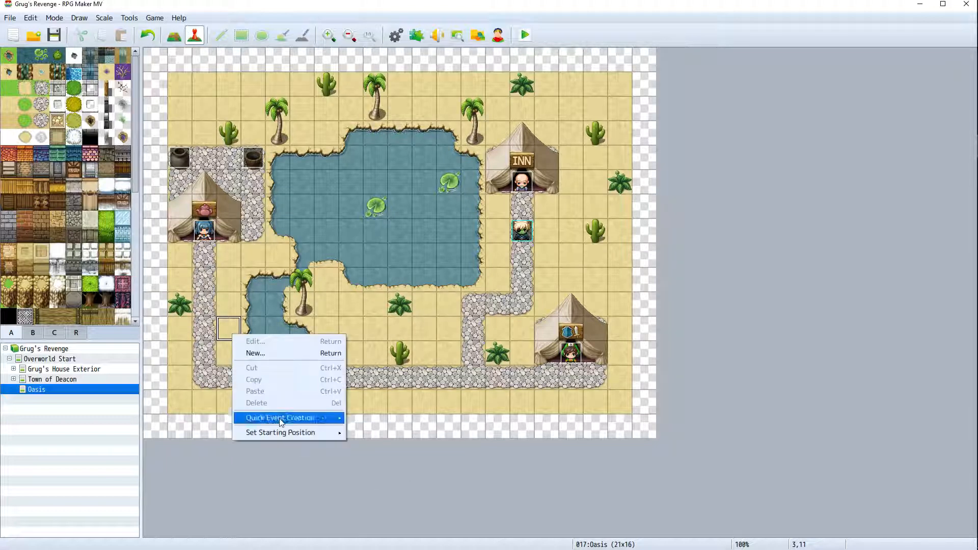
pyautogui.moveTo(285, 431)
pyautogui.click(372, 429)
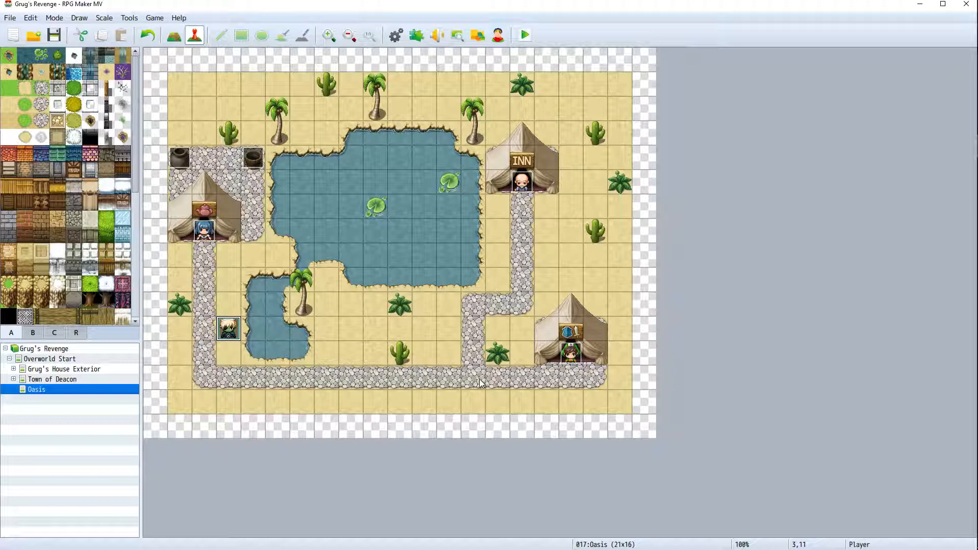
# Save the game changes and start a playtest on the Oasis map
pyautogui.click(528, 38)
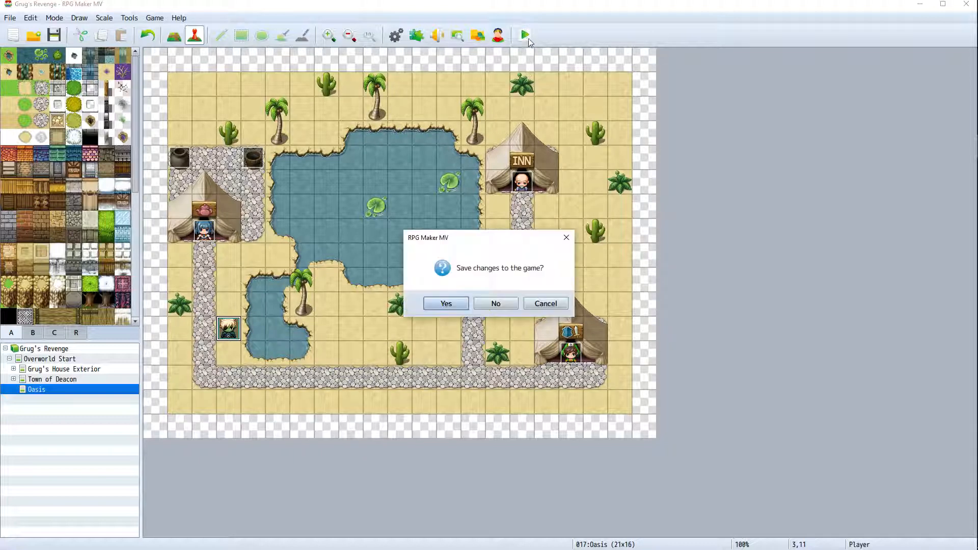
pyautogui.press('Return')
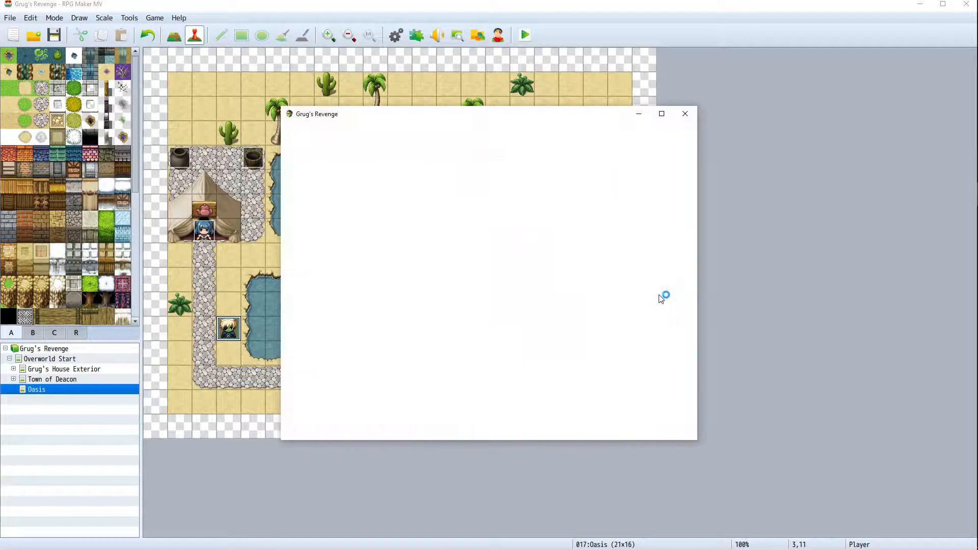
pyautogui.press('Return')
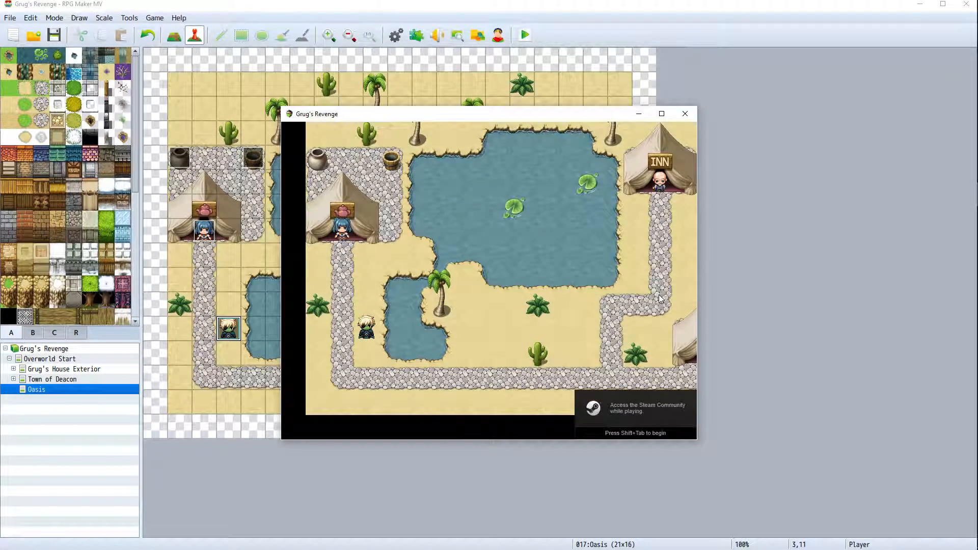
# Walk the character up the stone path to the item shop tent and talk to the shopkeeper
pyautogui.press('Left')
pyautogui.press('Up')
pyautogui.press('Up')
pyautogui.press('Up')
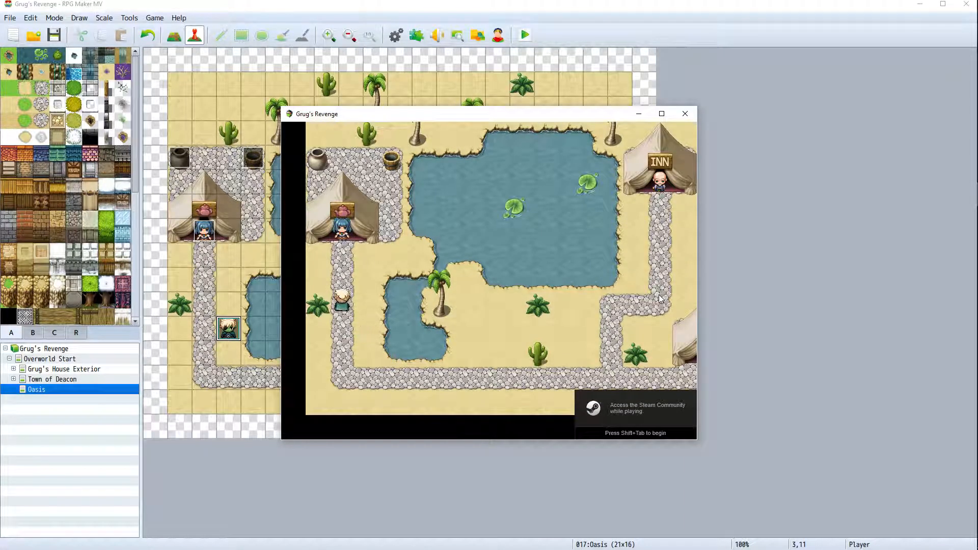
pyautogui.press('Return')
pyautogui.press('Return')
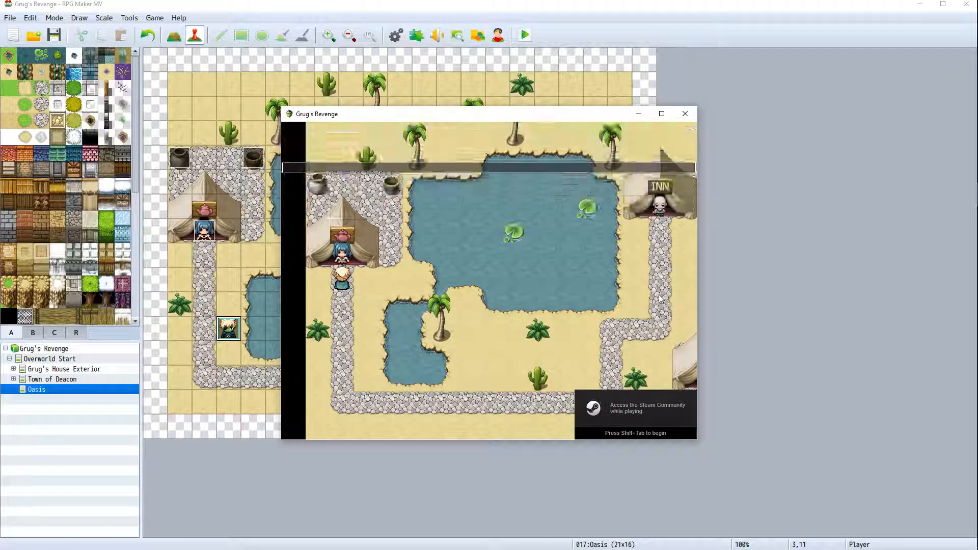
# Check the item shop's buy list from Potion to Dispel Herb and leave the shop without purchasing
pyautogui.press('Return')
pyautogui.press('Down')
pyautogui.press('Down')
pyautogui.press('Down')
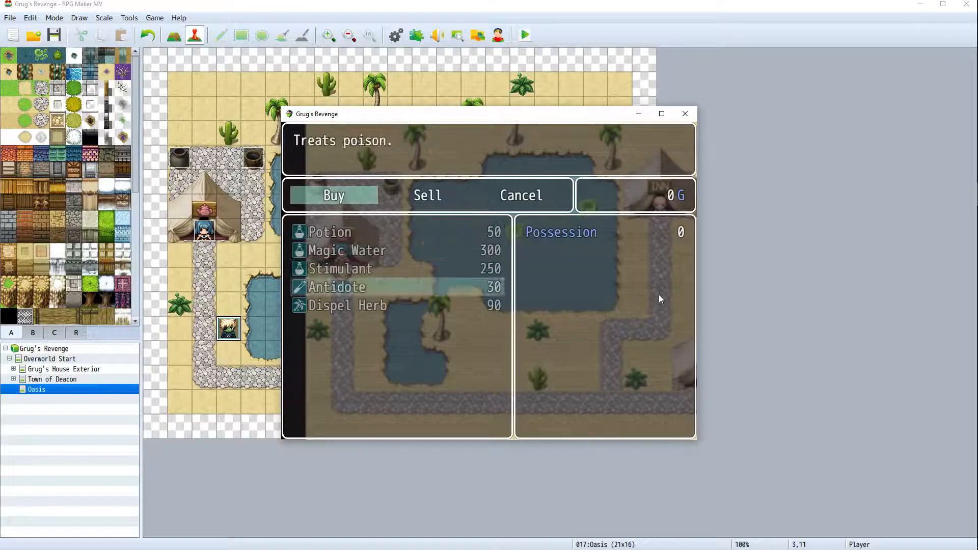
pyautogui.press('Down')
pyautogui.press('Up')
pyautogui.press('Up')
pyautogui.press('Up')
pyautogui.press('Escape')
pyautogui.press('Escape')
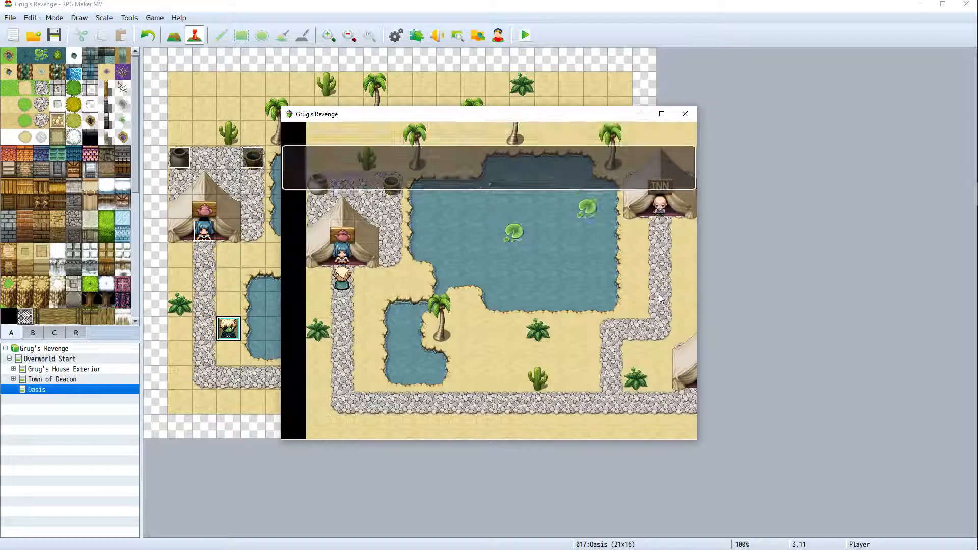
# Walk the character from the item shop around the tent to the bucket, read its message and close it
pyautogui.press('Return')
pyautogui.press('Down')
pyautogui.press('Down')
pyautogui.press('Down')
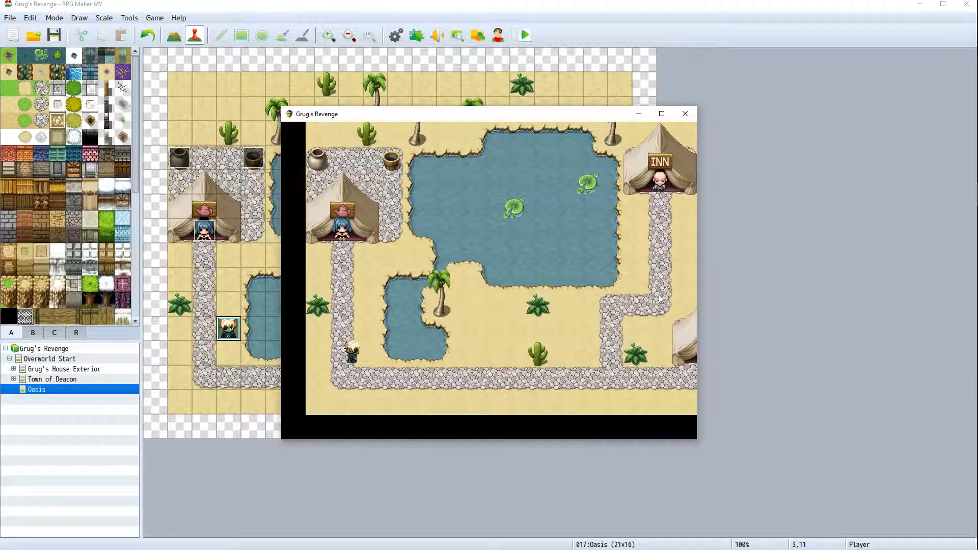
pyautogui.press('Right')
pyautogui.press('Up')
pyautogui.press('Up')
pyautogui.press('Right')
pyautogui.press('Up')
pyautogui.press('Up')
pyautogui.press('Up')
pyautogui.press('Up')
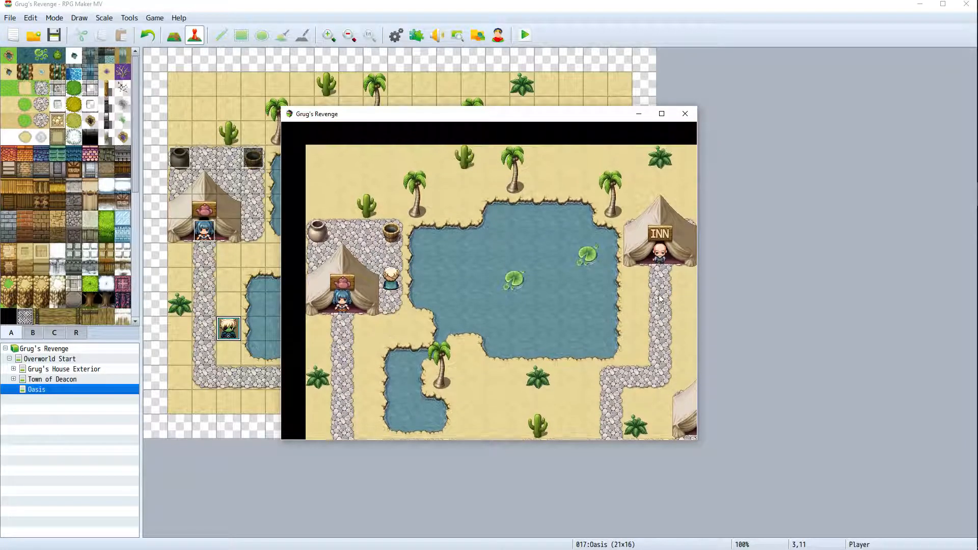
pyautogui.press('Return')
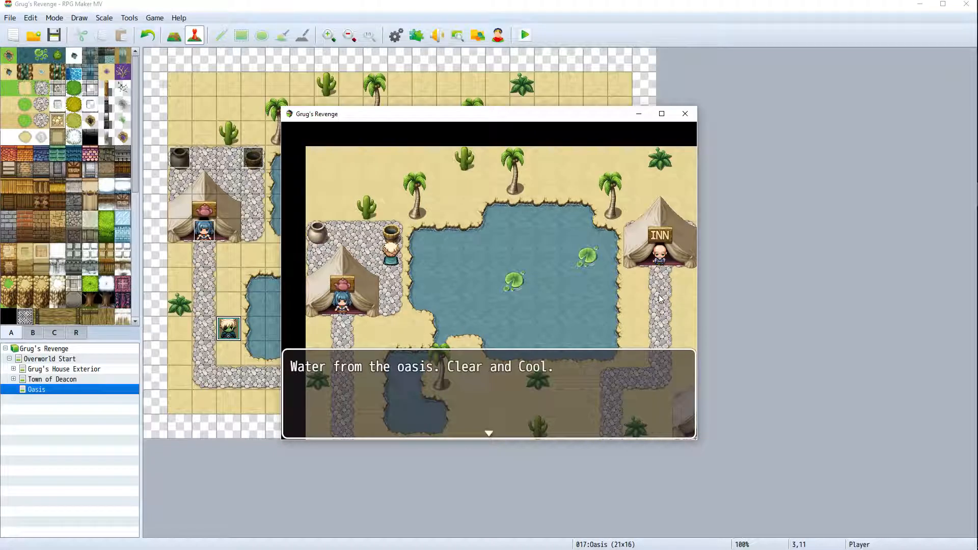
pyautogui.press('Return')
# Walk the character behind the item shop tent to the pot and end the playtest
pyautogui.press('Left')
pyautogui.press('Up')
pyautogui.press('Left')
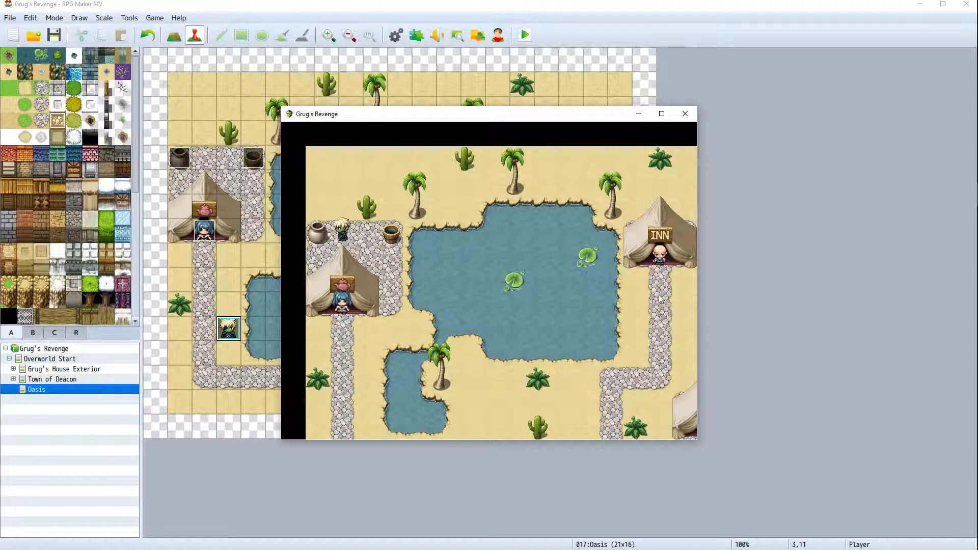
pyautogui.click(685, 113)
# Set the priority of the pot event at 1,4 to Same as characters
pyautogui.rightClick(178, 159)
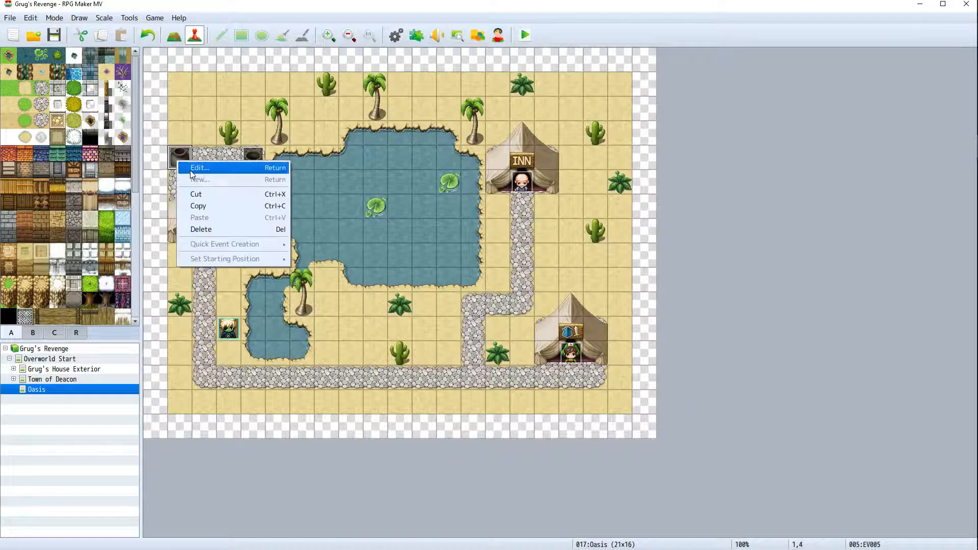
pyautogui.click(199, 169)
pyautogui.click(353, 387)
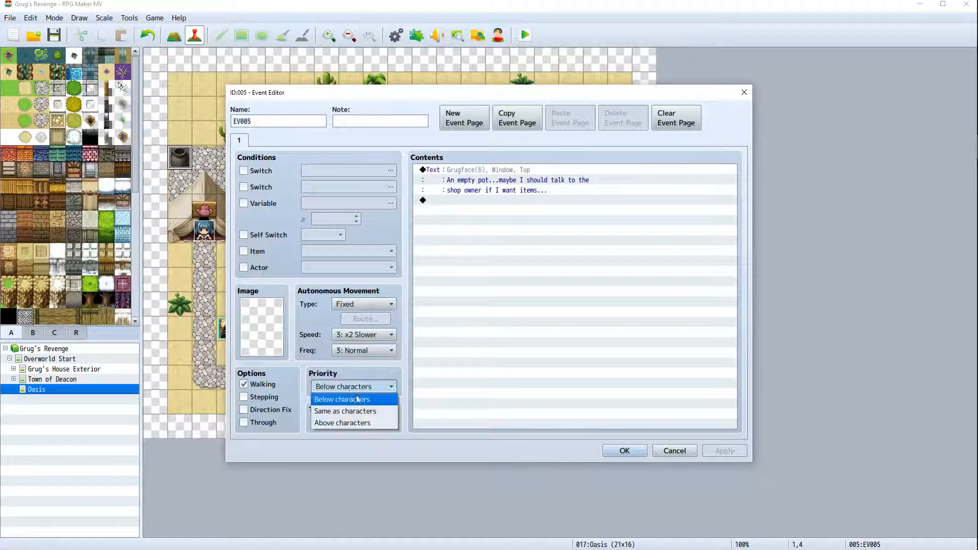
pyautogui.click(346, 411)
pyautogui.click(627, 452)
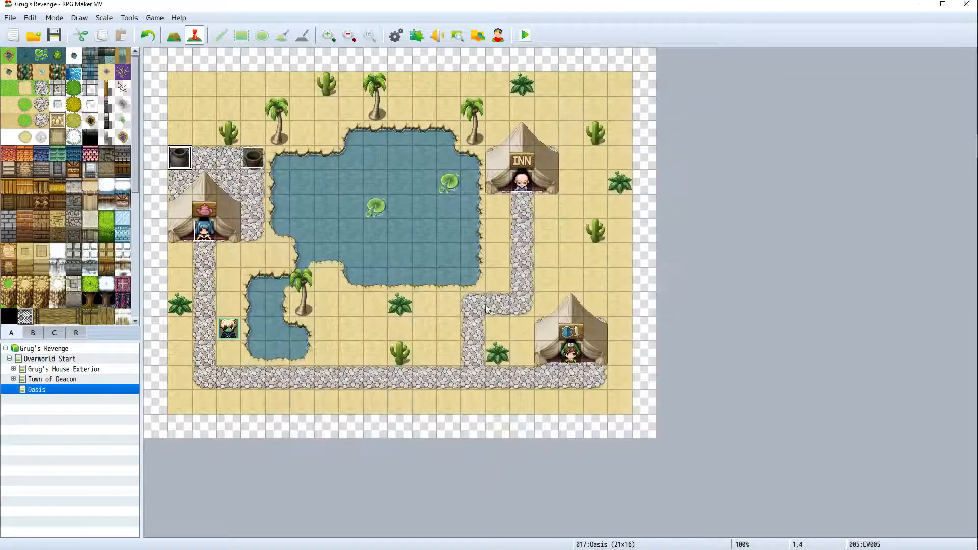
# Save the game changes, start another playtest and begin a new game on the Oasis map
pyautogui.click(524, 36)
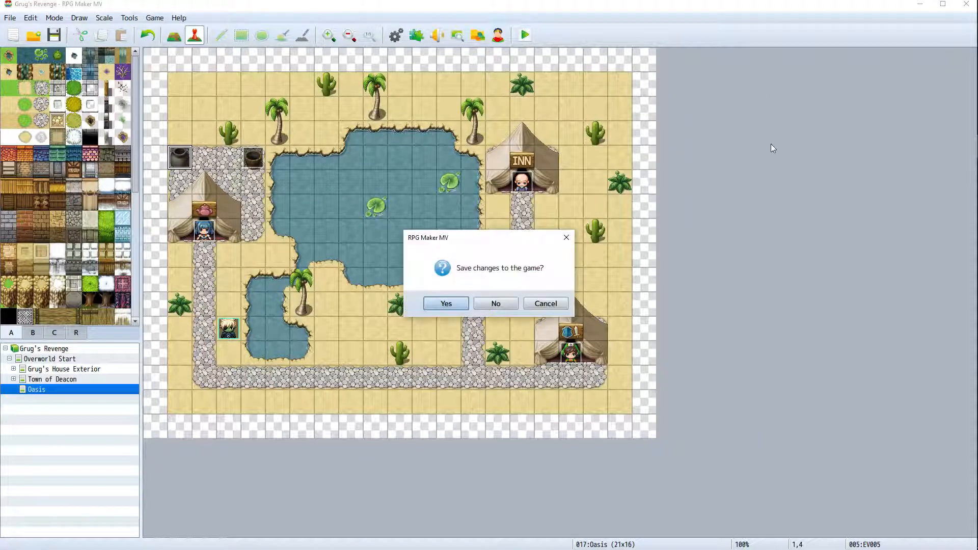
pyautogui.press('Return')
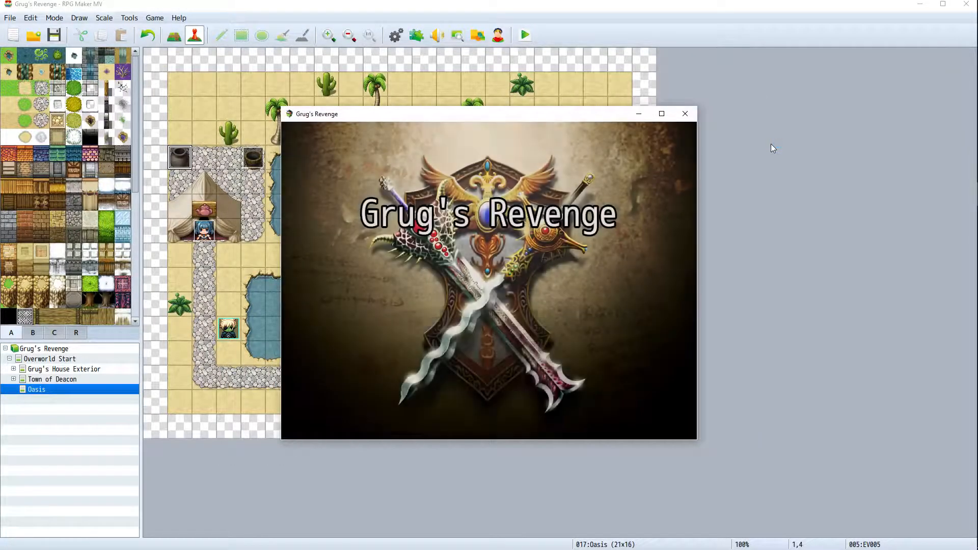
pyautogui.press('Return')
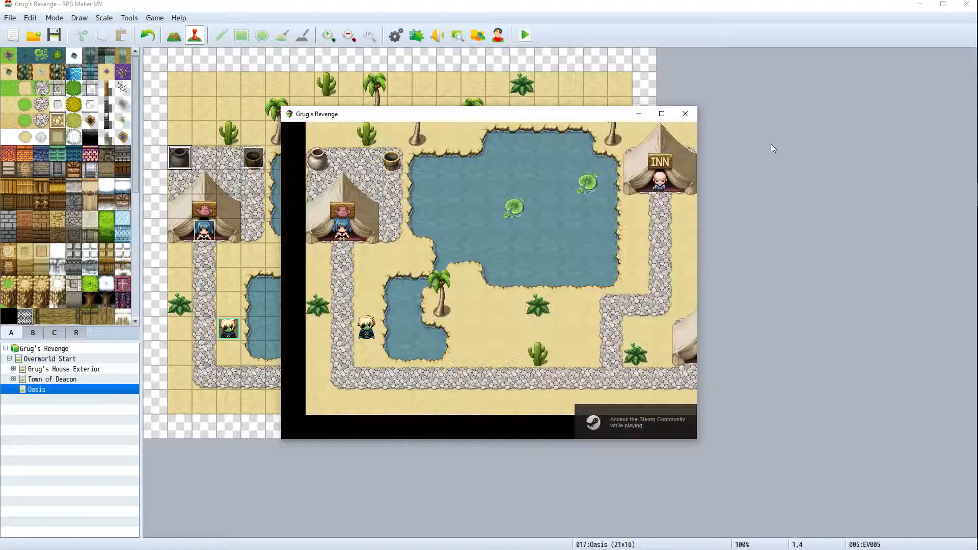
# Walk up to the item shop tent, talk to the shopkeeper and leave the shop without buying anything
pyautogui.press('Left')
pyautogui.press('Up')
pyautogui.press('Up')
pyautogui.press('Up')
pyautogui.press('Return')
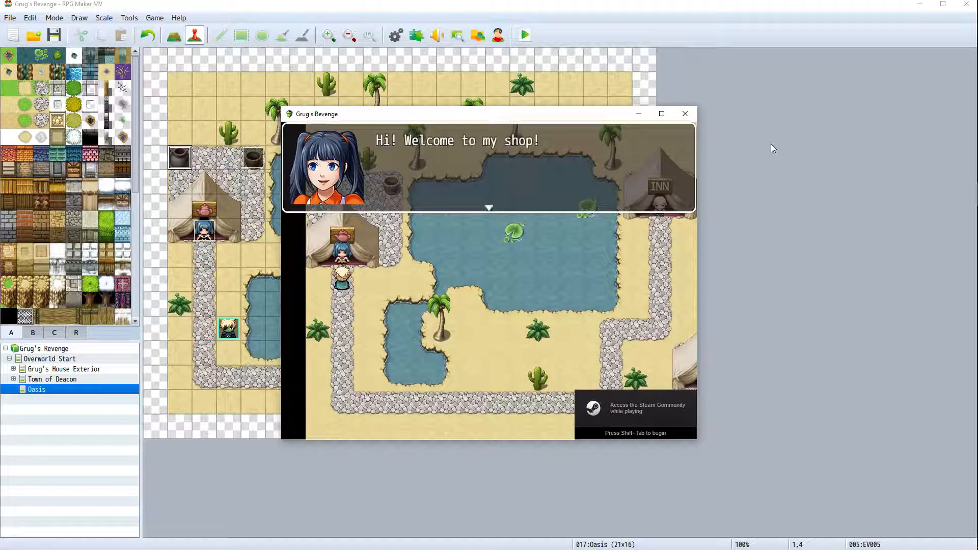
pyautogui.press('Return')
pyautogui.press('Right')
pyautogui.press('Left')
pyautogui.press('Escape')
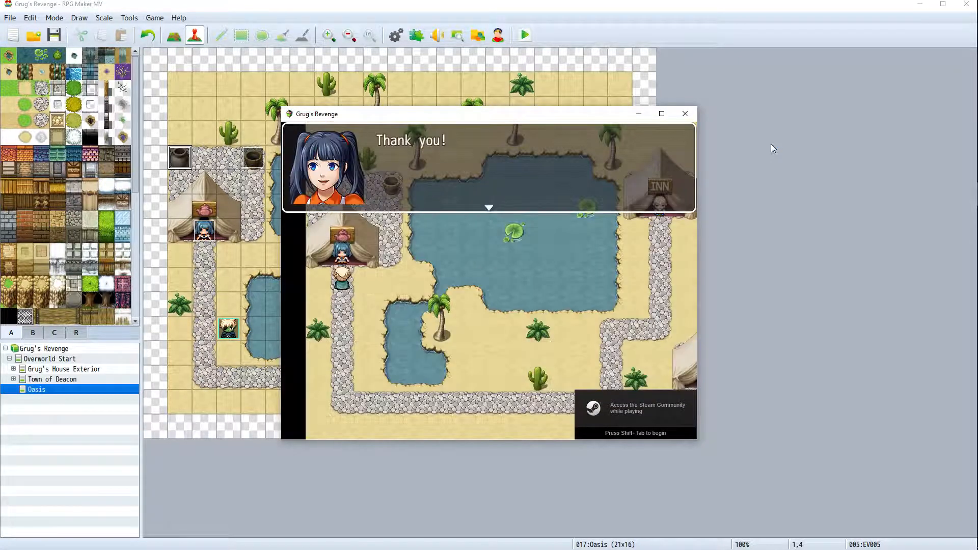
pyautogui.press('Return')
# Walk the character from the item shop to the bucket and check its water message
pyautogui.press('Right')
pyautogui.press('Right')
pyautogui.press('Up')
pyautogui.press('Up')
pyautogui.press('Return')
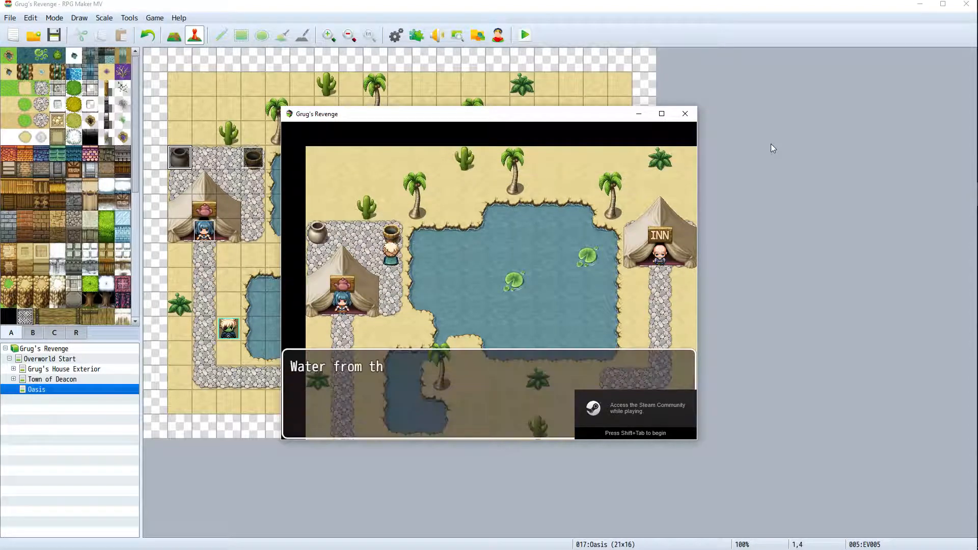
pyautogui.press('Return')
# Walk the character to the pot behind the tent, examine it and close its message
pyautogui.press('Left')
pyautogui.press('Up')
pyautogui.press('Left')
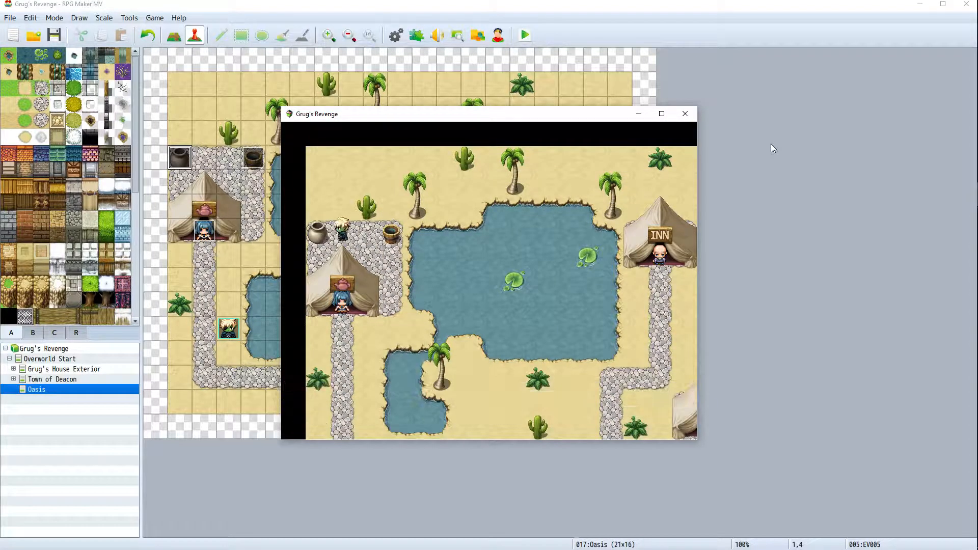
pyautogui.press('Return')
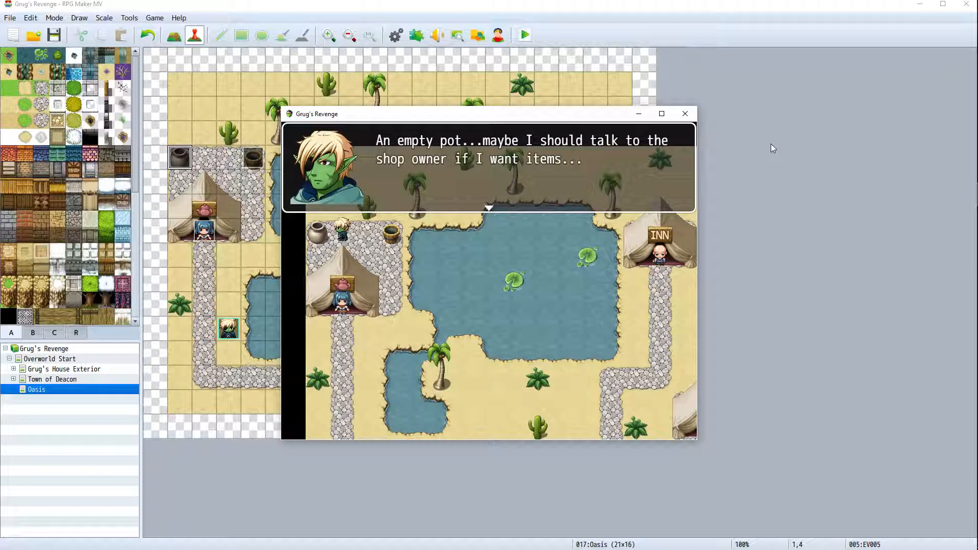
pyautogui.press('Return')
# Walk the character from the pot back around the item shop tent and down to the lower stone path
pyautogui.press('Right')
pyautogui.press('Down')
pyautogui.press('Right')
pyautogui.press('Down')
pyautogui.press('Down')
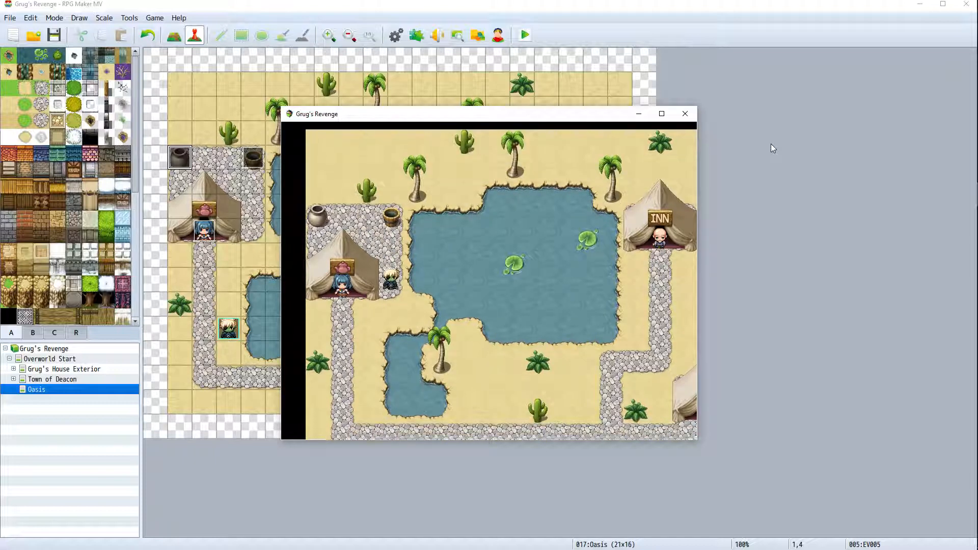
pyautogui.press('Left')
pyautogui.press('Down')
pyautogui.press('Down')
pyautogui.press('Down')
pyautogui.press('Down')
pyautogui.press('Down')
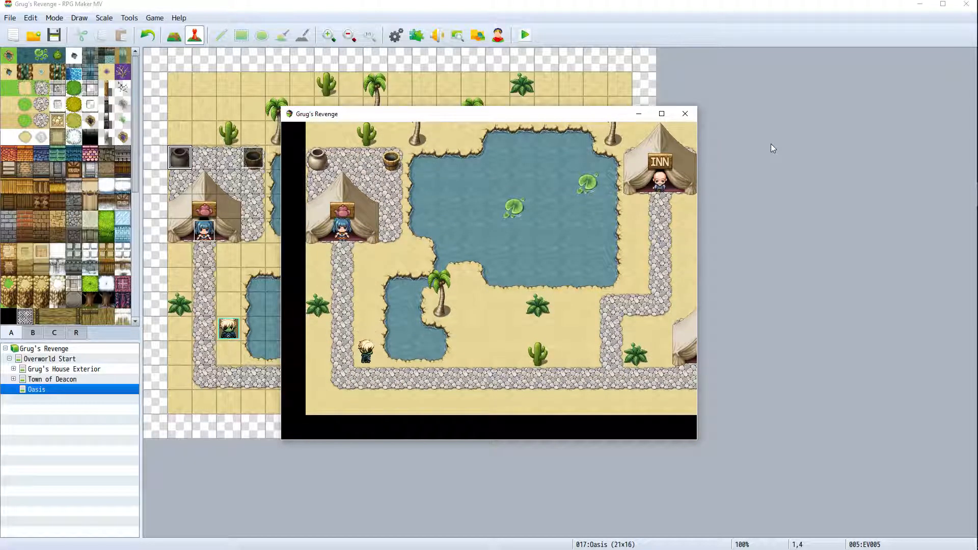
pyautogui.press('Down')
# Walk the character east along the lower stone path to the equipment shop tent
pyautogui.press('Right')
pyautogui.press('Right')
pyautogui.press('Right')
pyautogui.press('Right')
pyautogui.press('Right')
pyautogui.press('Right')
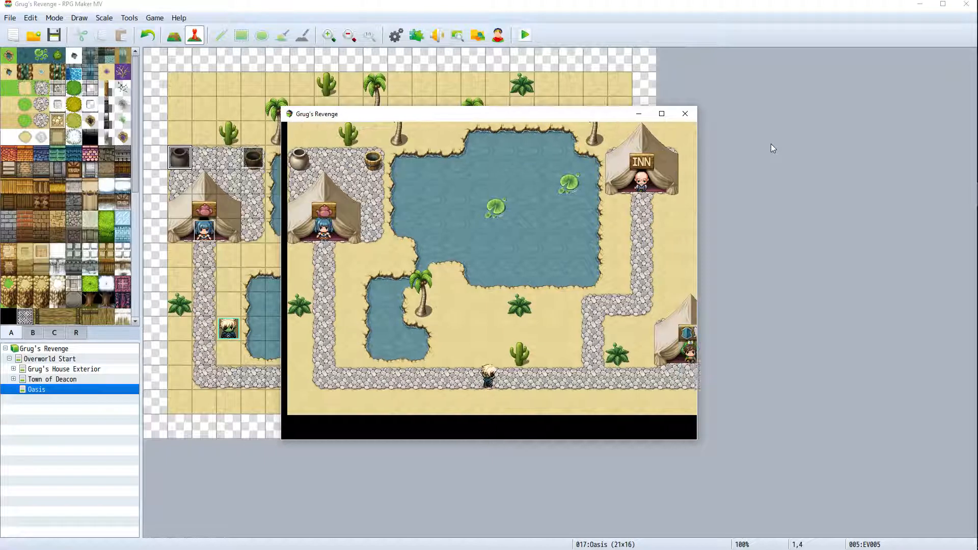
pyautogui.press('Right')
pyautogui.press('Right')
pyautogui.press('Right')
pyautogui.press('Right')
pyautogui.press('Right')
pyautogui.press('Right')
pyautogui.press('Right')
pyautogui.press('Right')
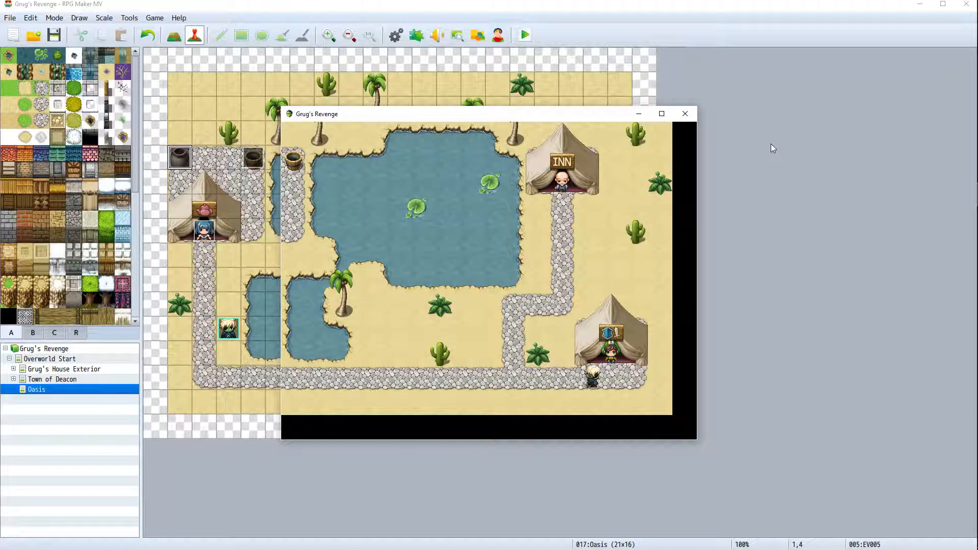
# Talk to the equipment shopkeeper, open the shop and leave it without buying anything
pyautogui.press('Right')
pyautogui.press('Up')
pyautogui.press('Return')
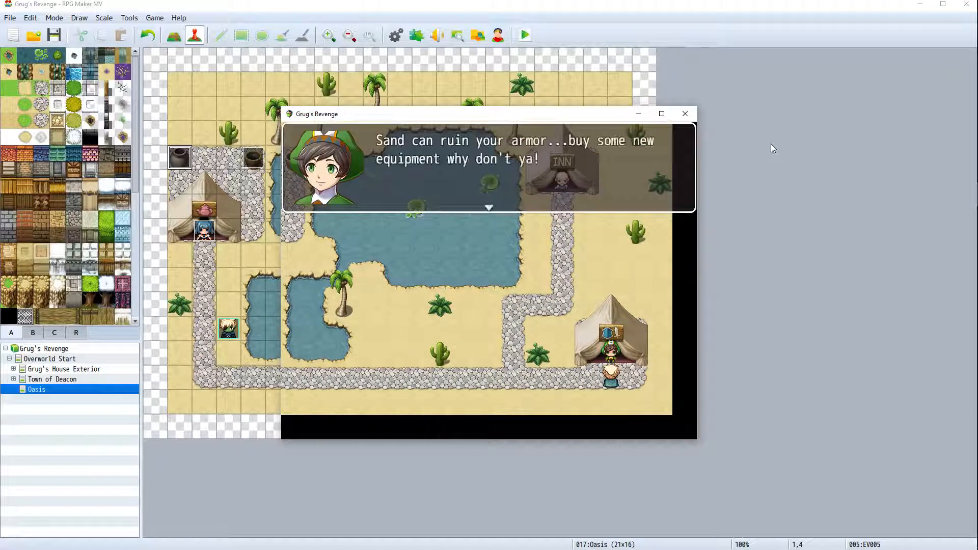
pyautogui.press('Return')
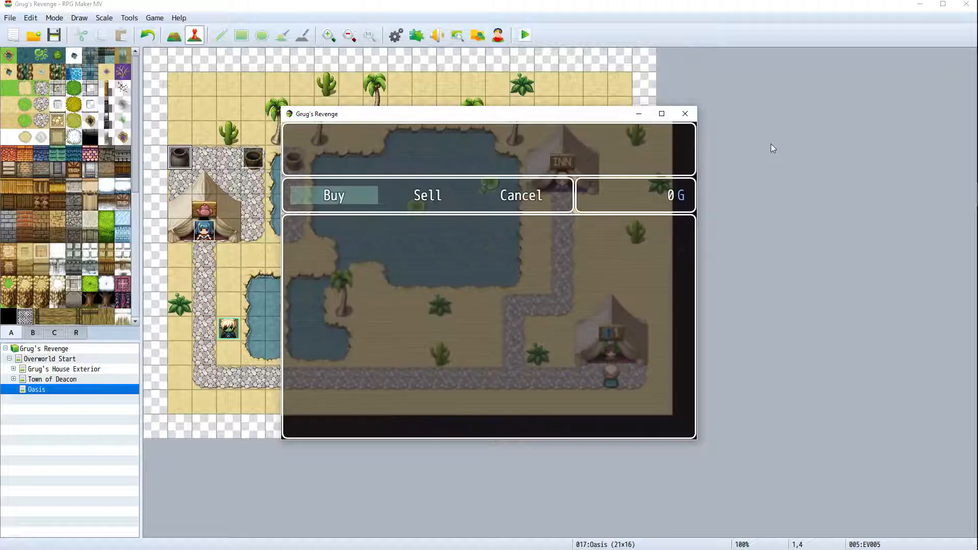
pyautogui.press('Escape')
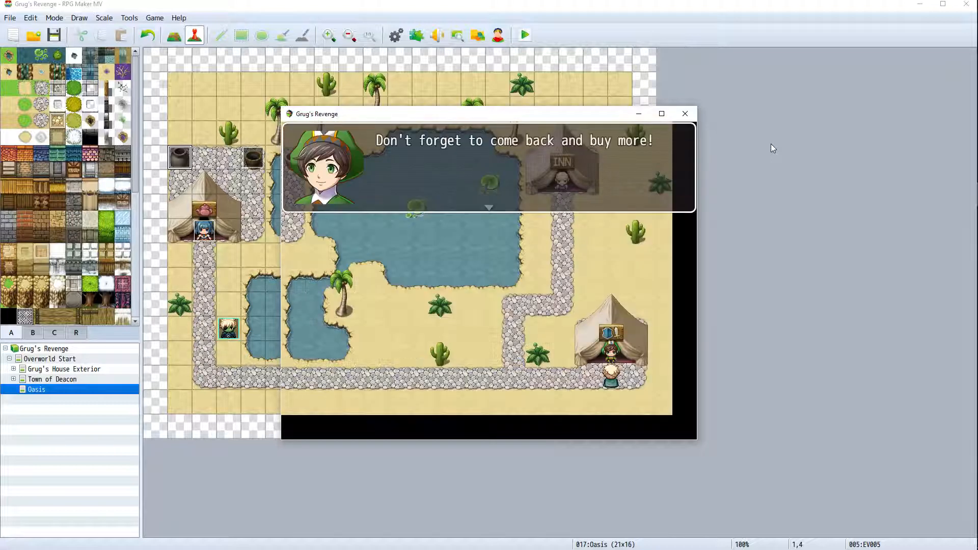
pyautogui.press('Return')
# Walk the character up to the inn tent, talk to the innkeeper and accept the 90G one-night stay
pyautogui.press('Left')
pyautogui.press('Up')
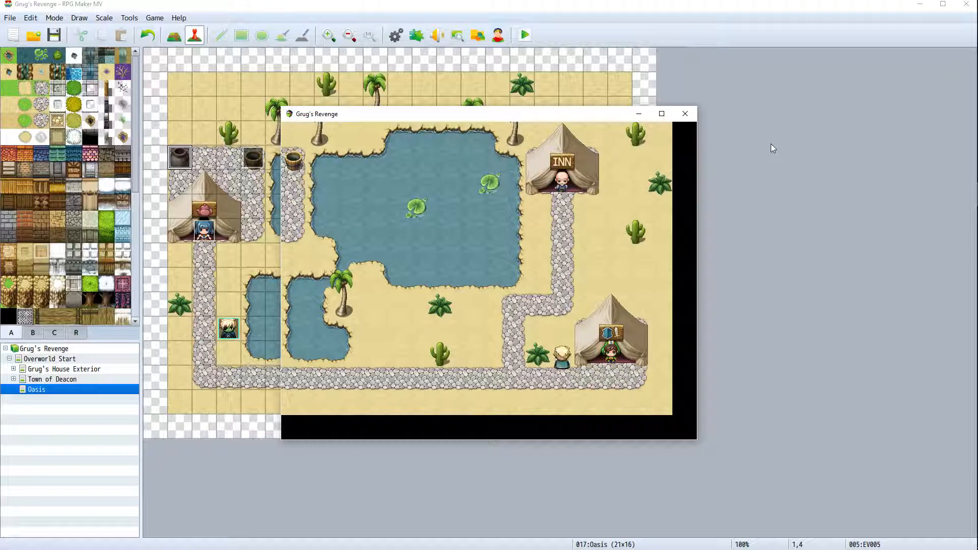
pyautogui.press('Up')
pyautogui.press('Return')
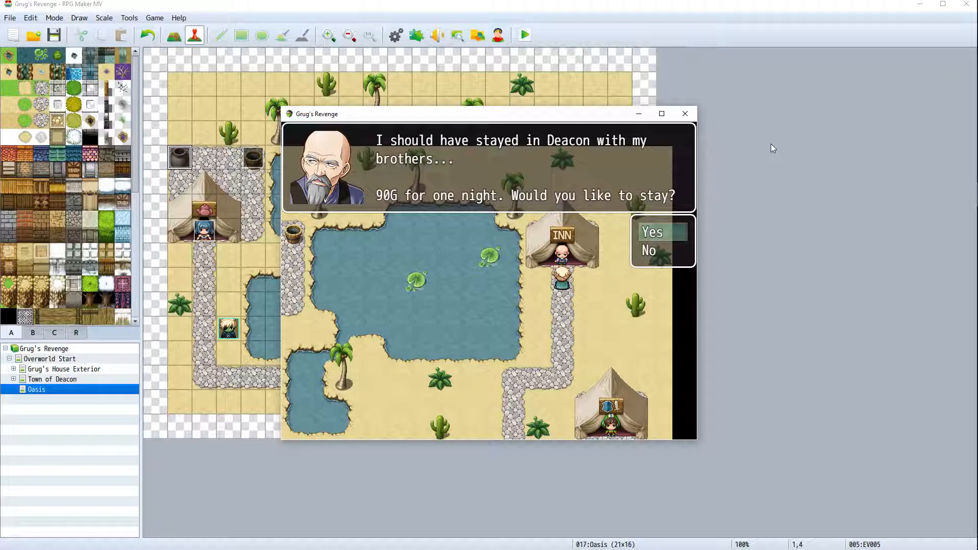
pyautogui.press('Return')
pyautogui.press('Return')
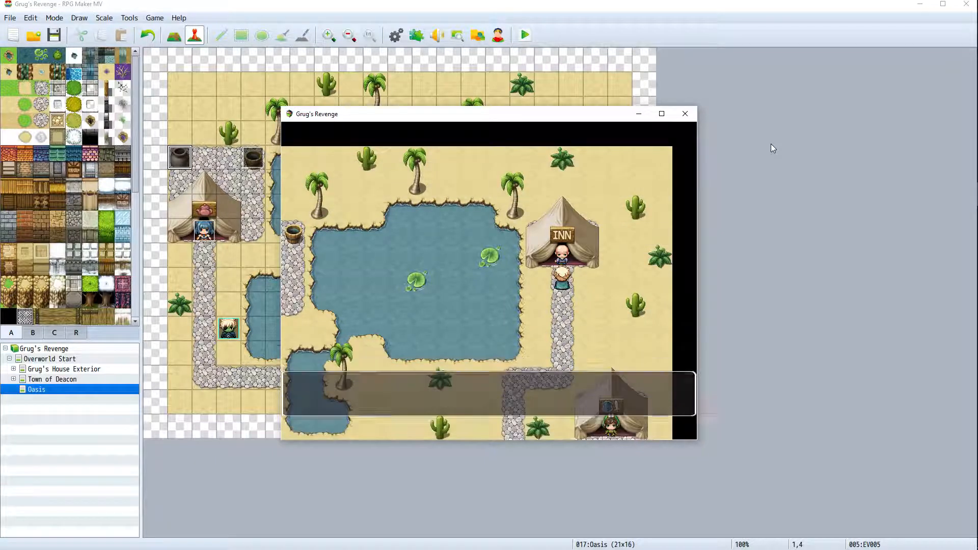
# Walk the character from the inn back down to the lower stone path and end the playtest
pyautogui.press('Down')
pyautogui.press('Down')
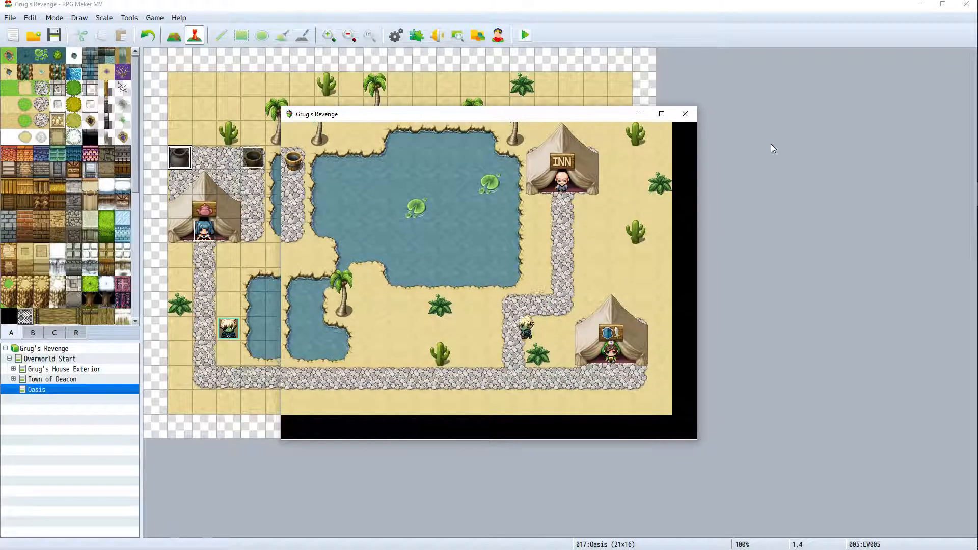
pyautogui.press('Left')
pyautogui.press('Down')
pyautogui.press('Left')
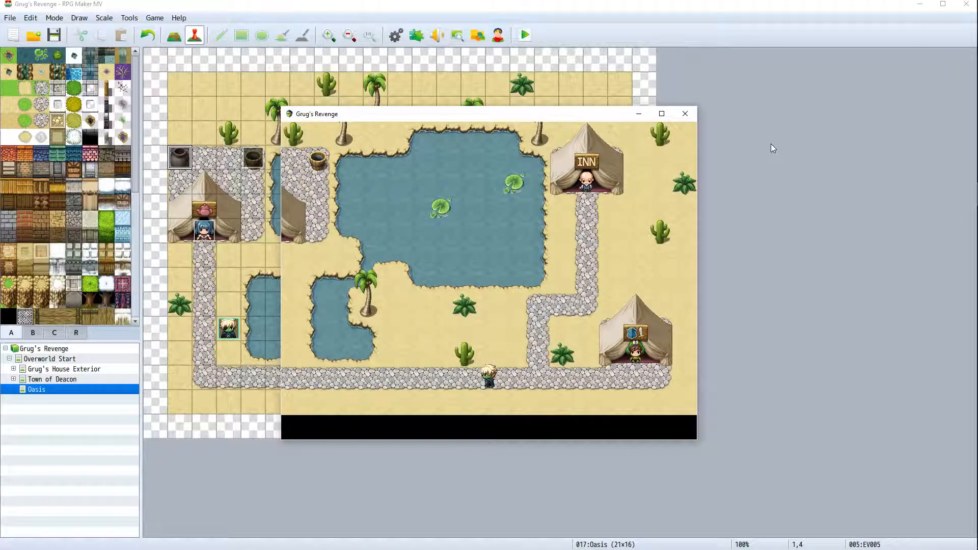
pyautogui.click(685, 114)
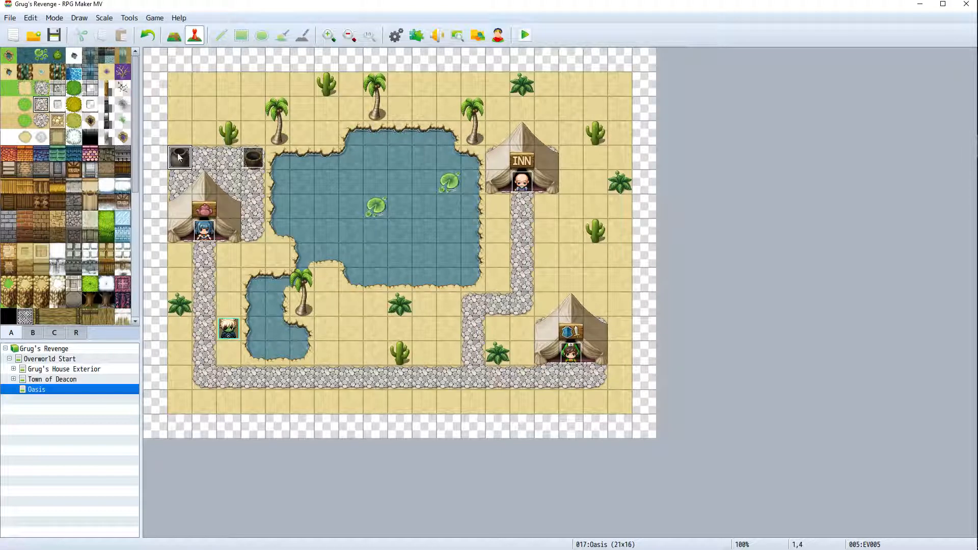
# Paint stone path tiles at 9,14 and 8,14 below the lower path, and return to event editing
pyautogui.click(173, 34)
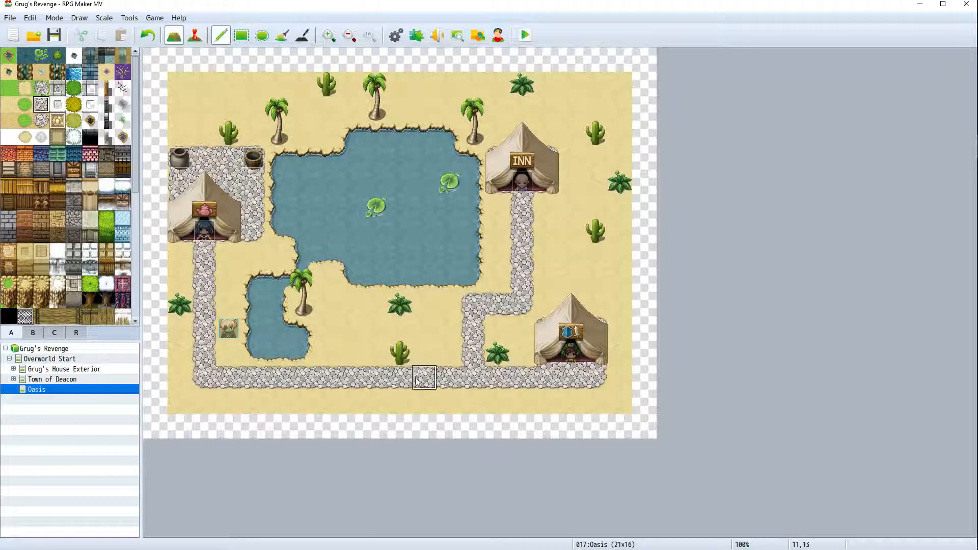
pyautogui.click(379, 398)
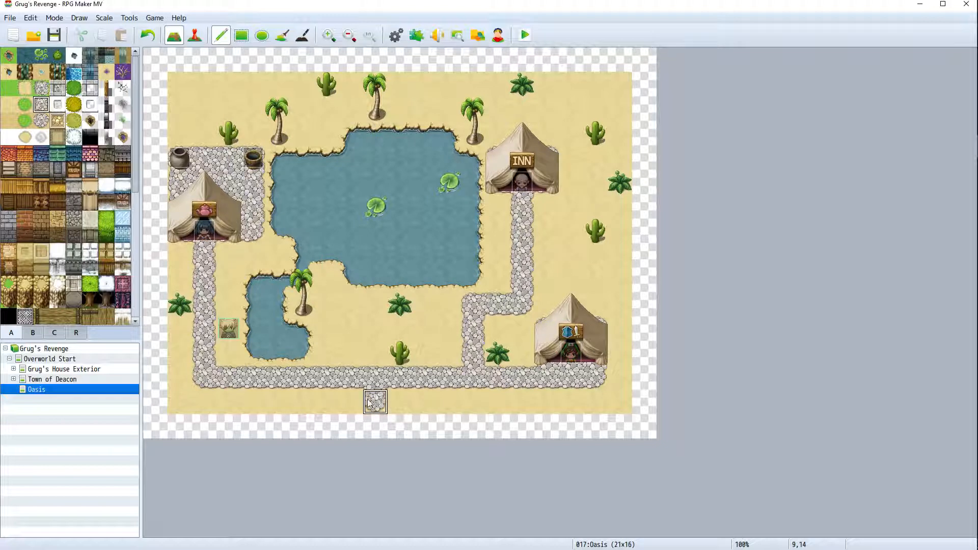
pyautogui.click(351, 400)
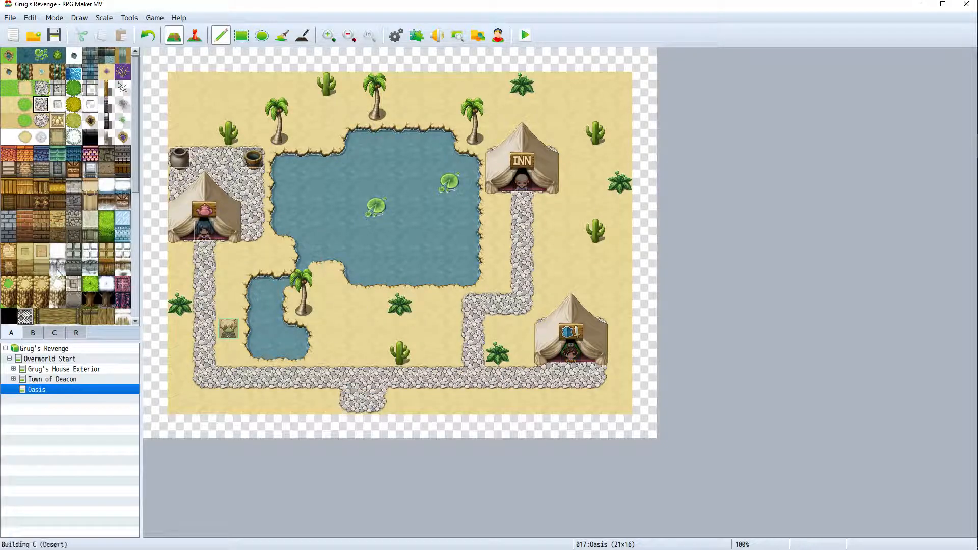
pyautogui.click(194, 34)
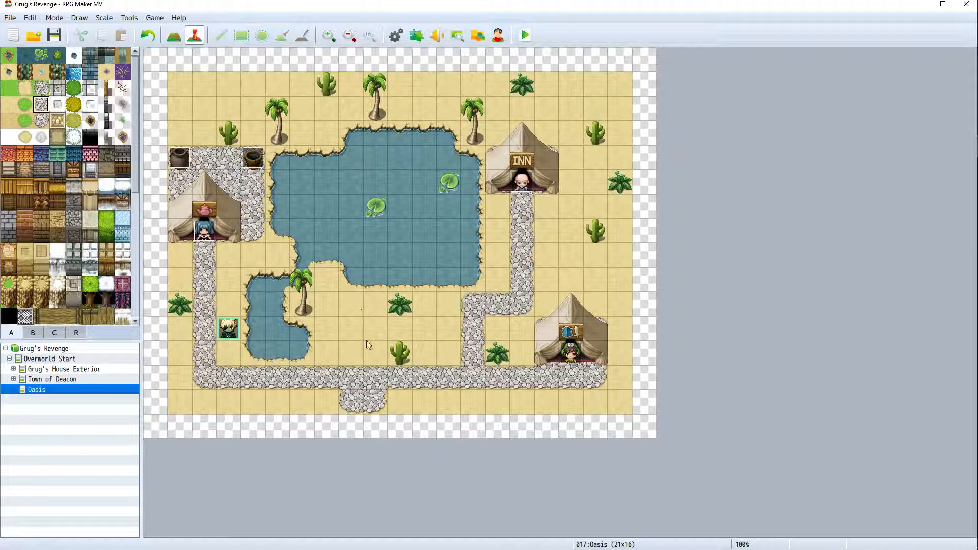
pyautogui.rightClick(353, 403)
pyautogui.moveTo(417, 503)
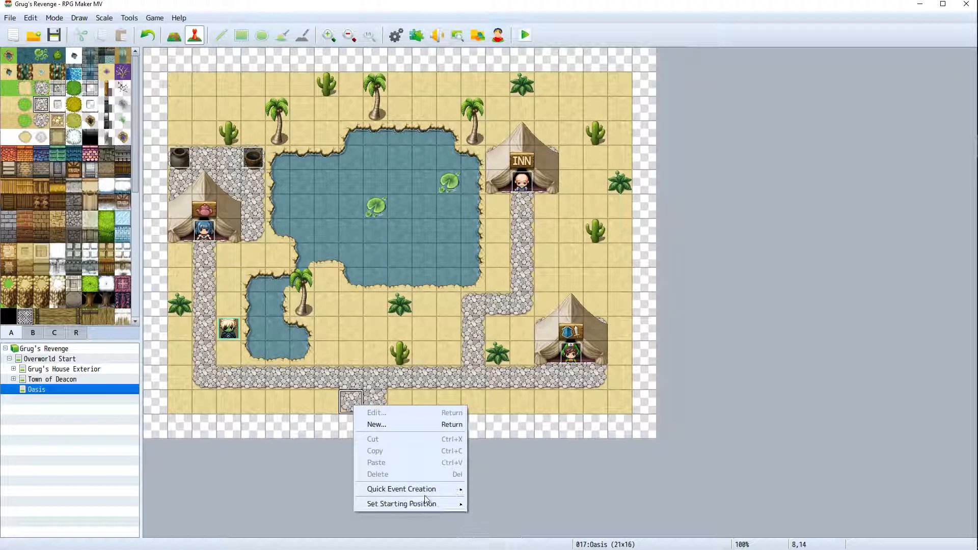
pyautogui.click(512, 512)
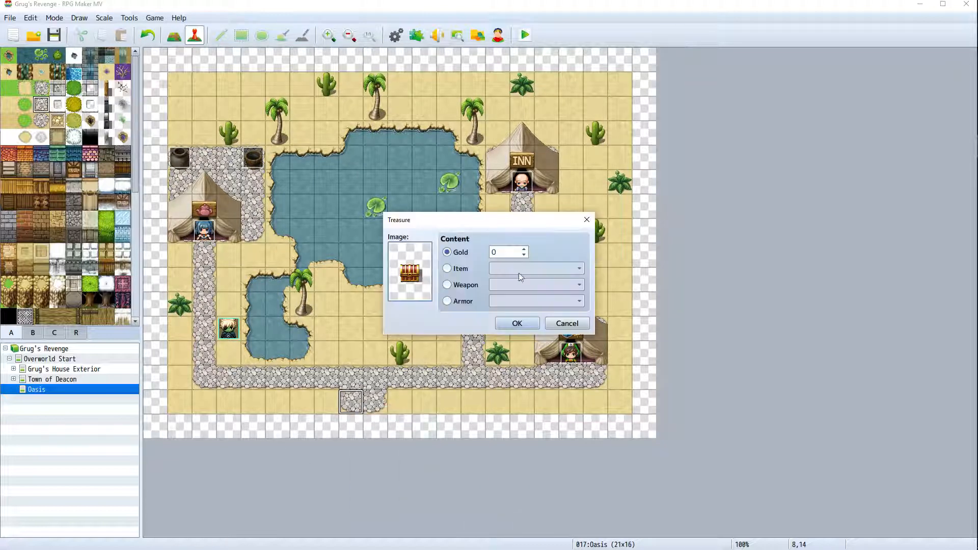
pyautogui.click(567, 323)
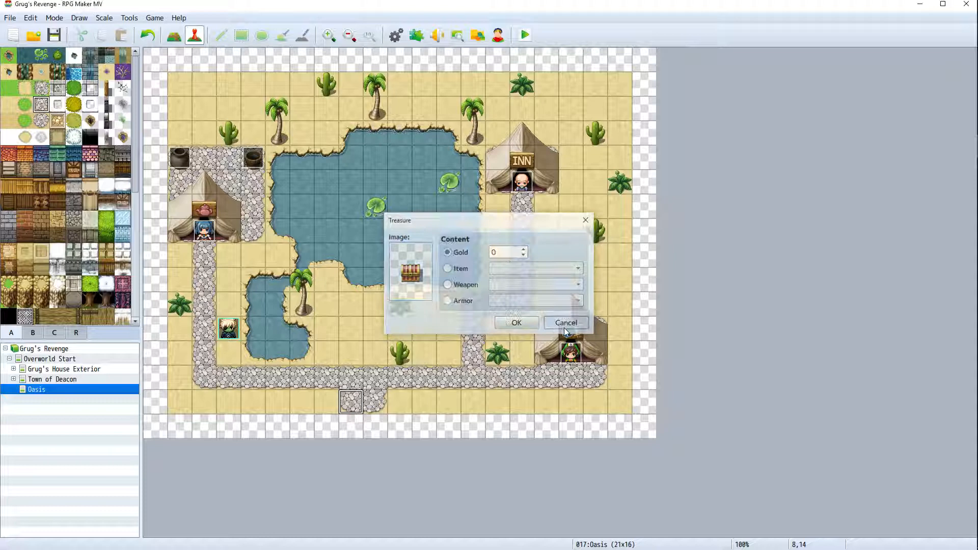
# Create a quick transfer event on the path tile at 8,14 leading to Overworld Start (27,21) with direction Down
pyautogui.rightClick(358, 404)
pyautogui.moveTo(393, 489)
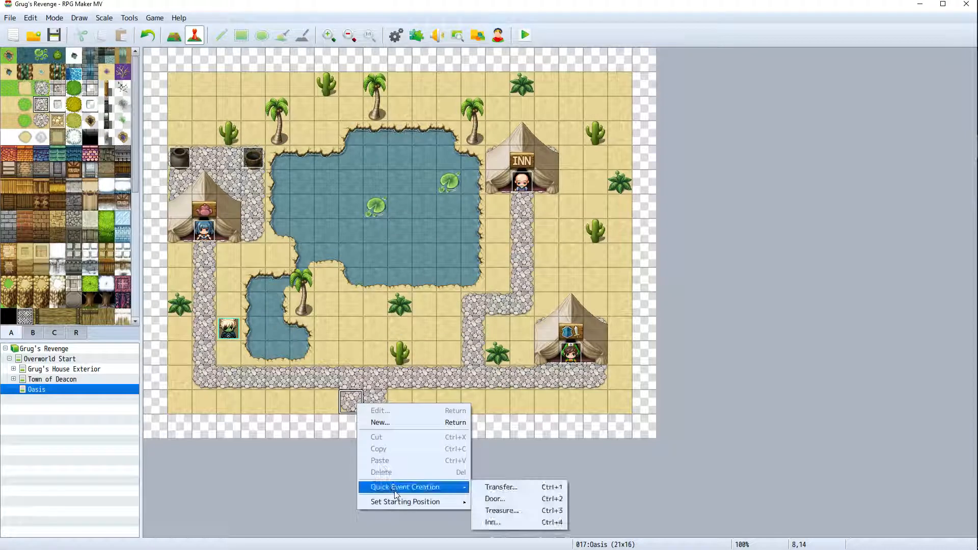
pyautogui.click(501, 488)
pyautogui.click(434, 280)
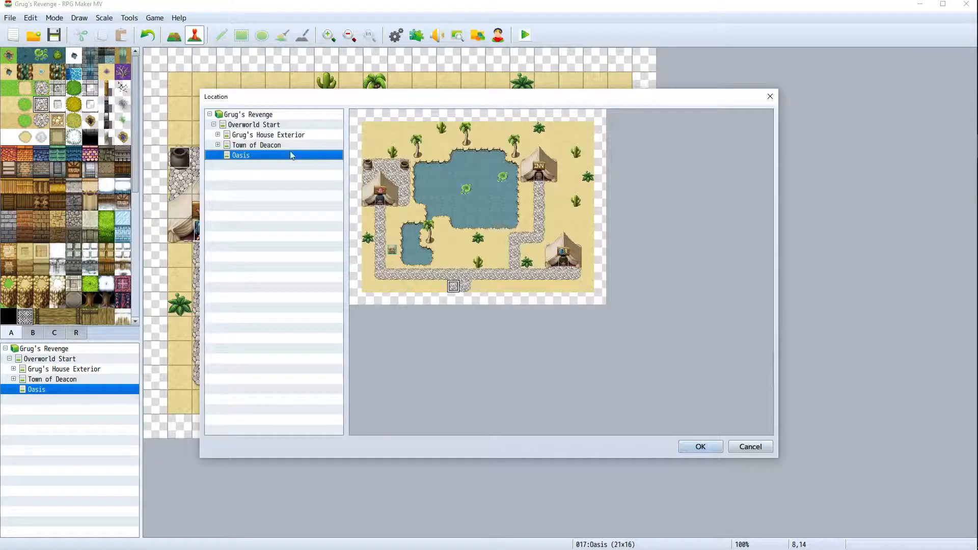
pyautogui.click(247, 115)
pyautogui.click(254, 125)
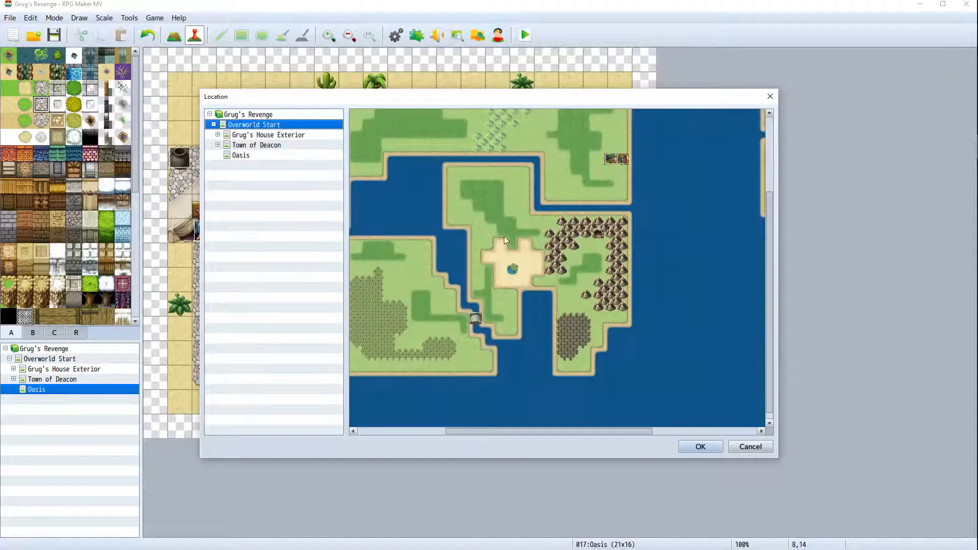
pyautogui.click(699, 448)
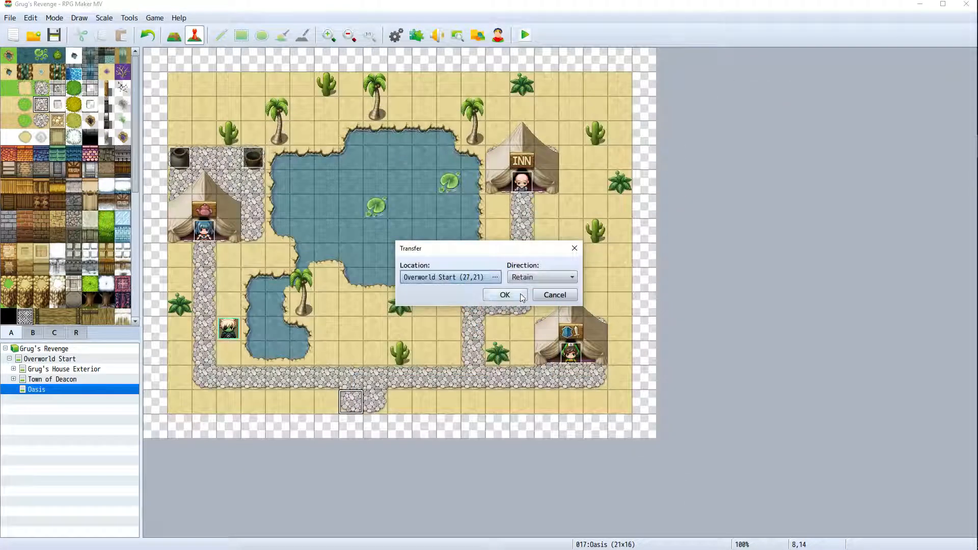
pyautogui.click(561, 277)
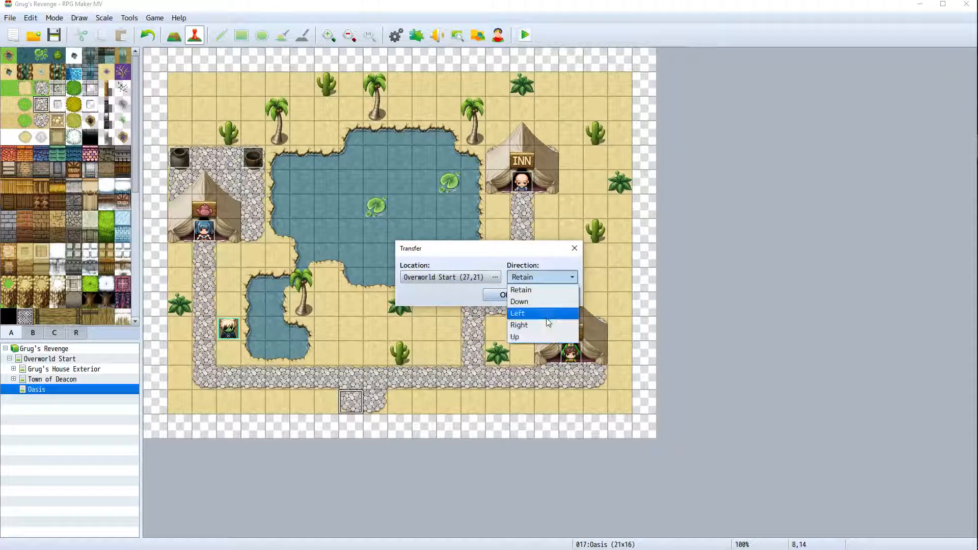
pyautogui.click(520, 301)
pyautogui.click(504, 295)
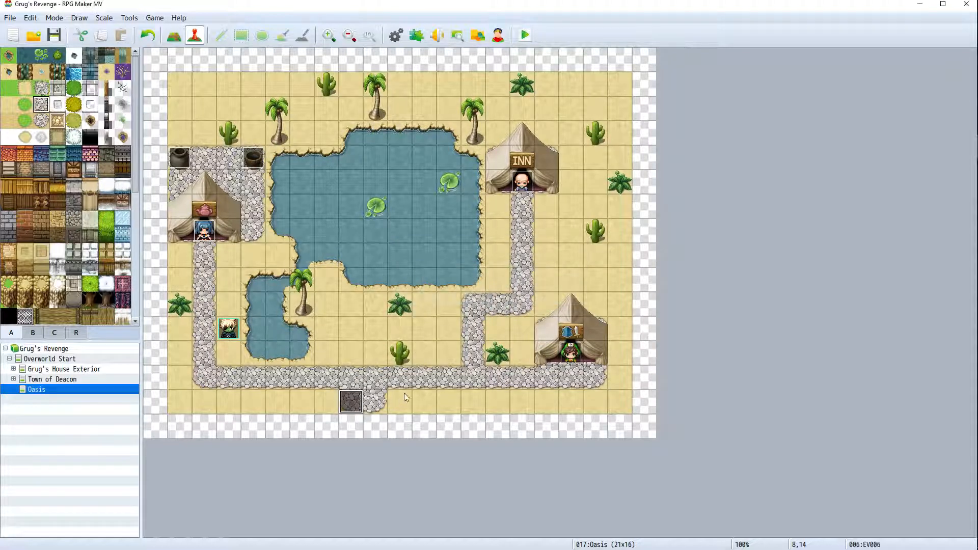
# Copy the transfer event at 8,14 onto the neighbouring path tile at 9,14
pyautogui.rightClick(374, 401)
pyautogui.click(421, 395)
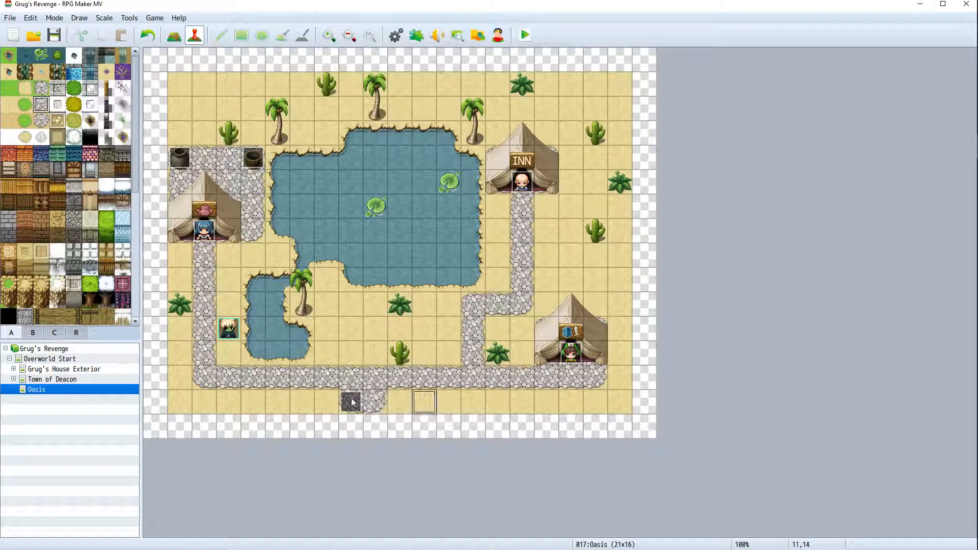
pyautogui.click(353, 403)
pyautogui.hotkey('ctrl', 'c')
pyautogui.click(374, 402)
pyautogui.hotkey('ctrl', 'v')
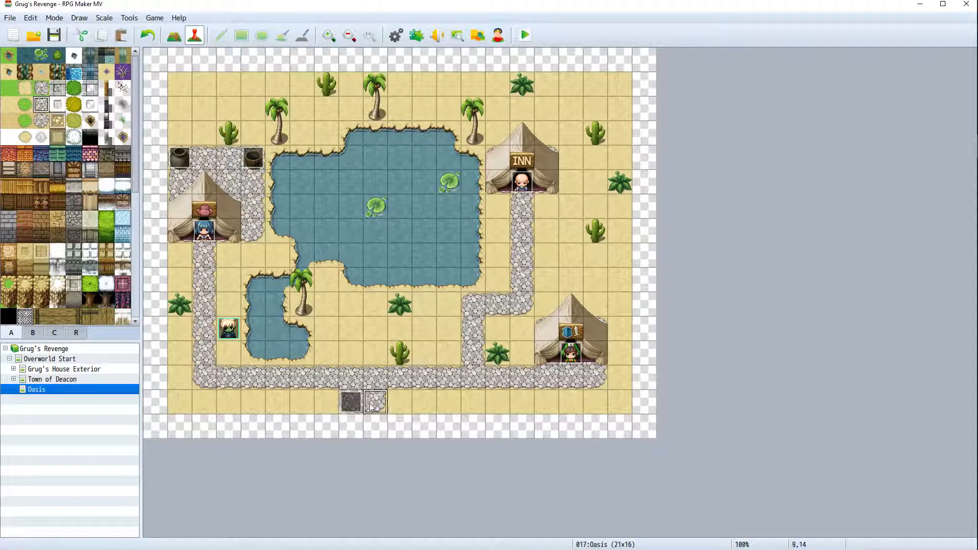
# Switch to the Overworld Start map, open a blank new event on the oasis tile at 27,21 and discard it
pyautogui.click(63, 359)
pyautogui.rightClick(466, 288)
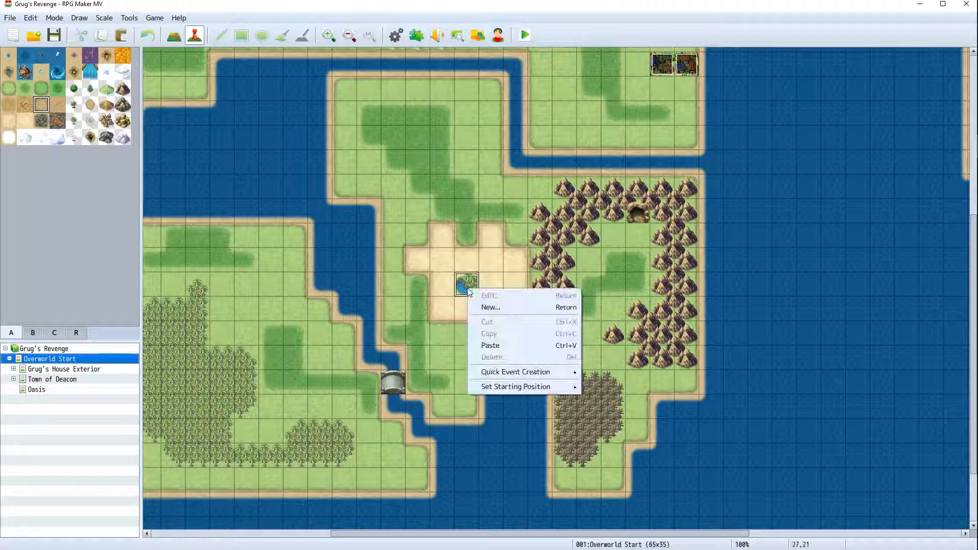
pyautogui.click(487, 307)
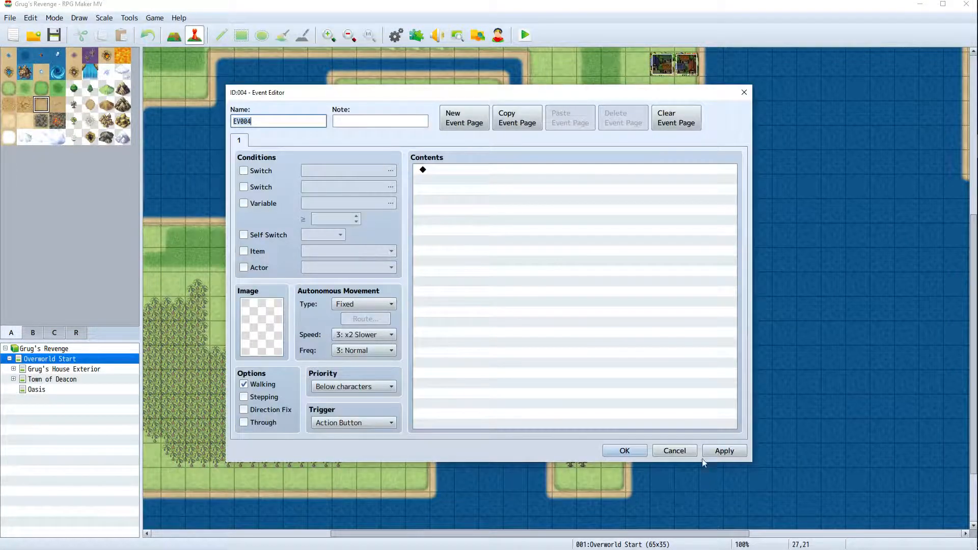
pyautogui.click(674, 451)
# Create a quick transfer event on the overworld oasis tile at 27,21 leading to Oasis (8,13) with direction Up
pyautogui.rightClick(471, 287)
pyautogui.moveTo(499, 382)
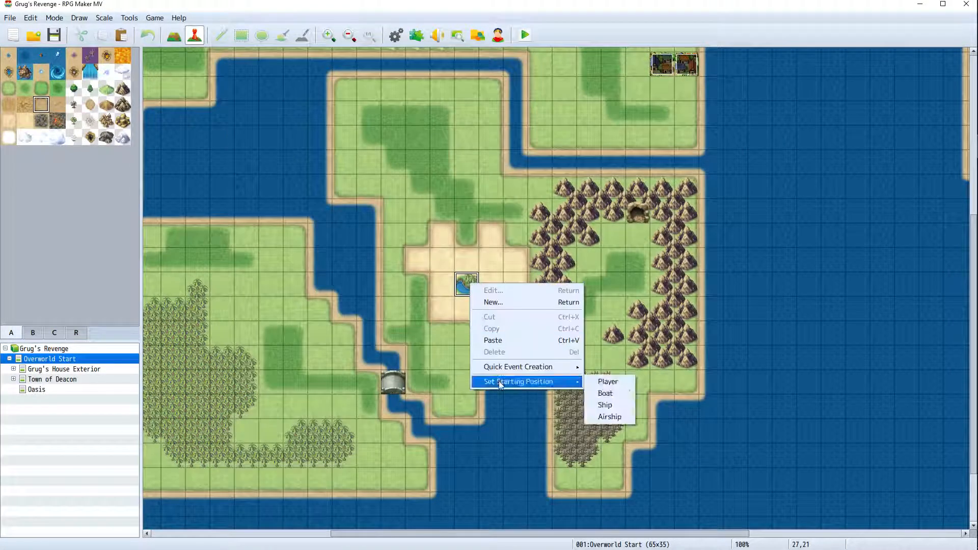
pyautogui.moveTo(550, 367)
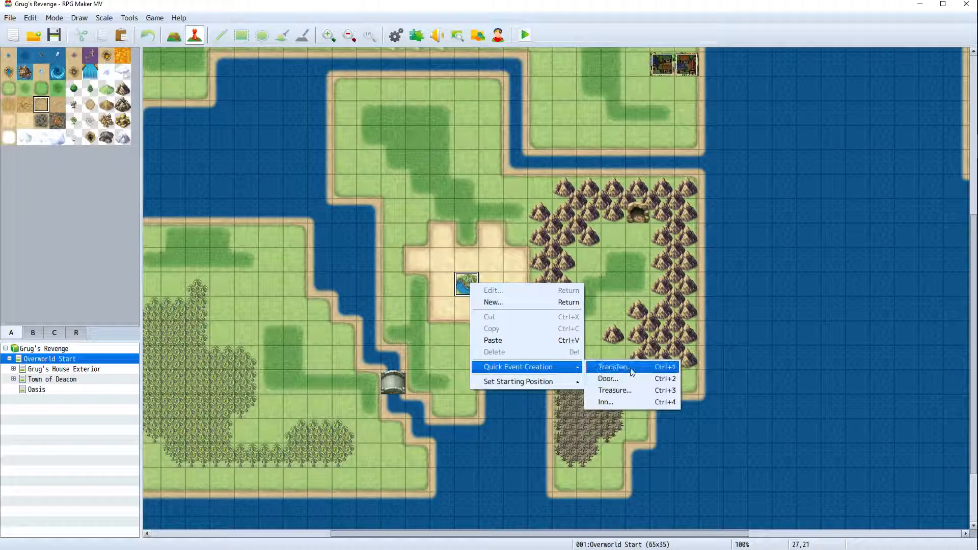
pyautogui.click(609, 367)
pyautogui.doubleClick(462, 280)
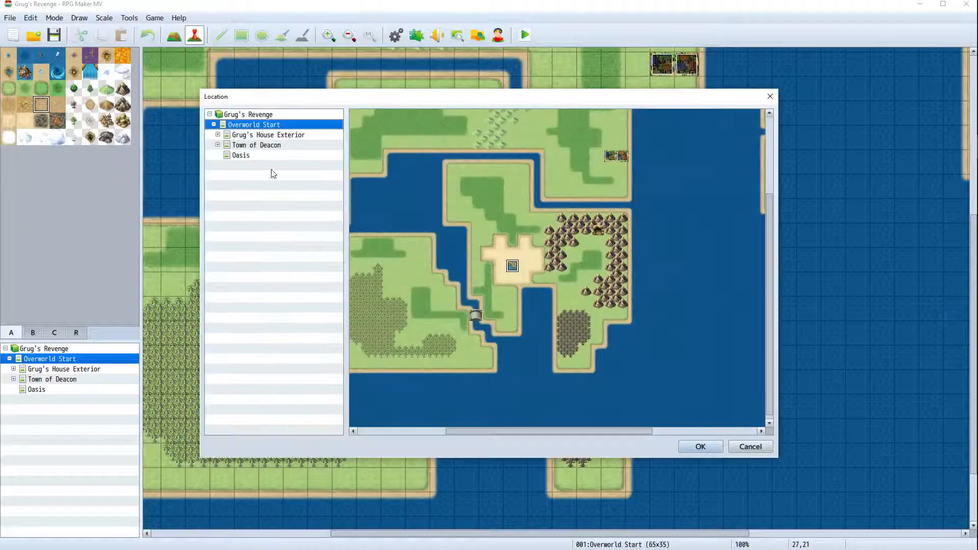
pyautogui.click(257, 156)
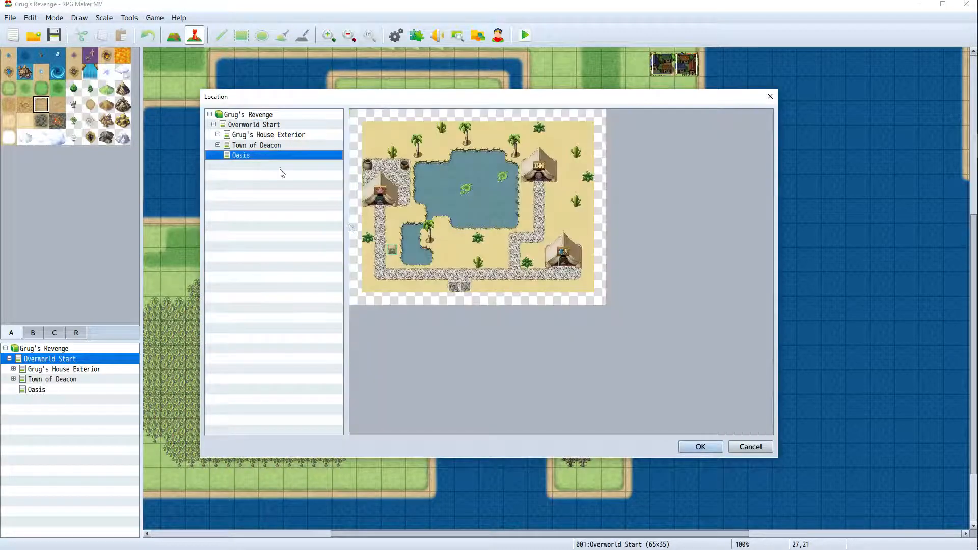
pyautogui.click(454, 277)
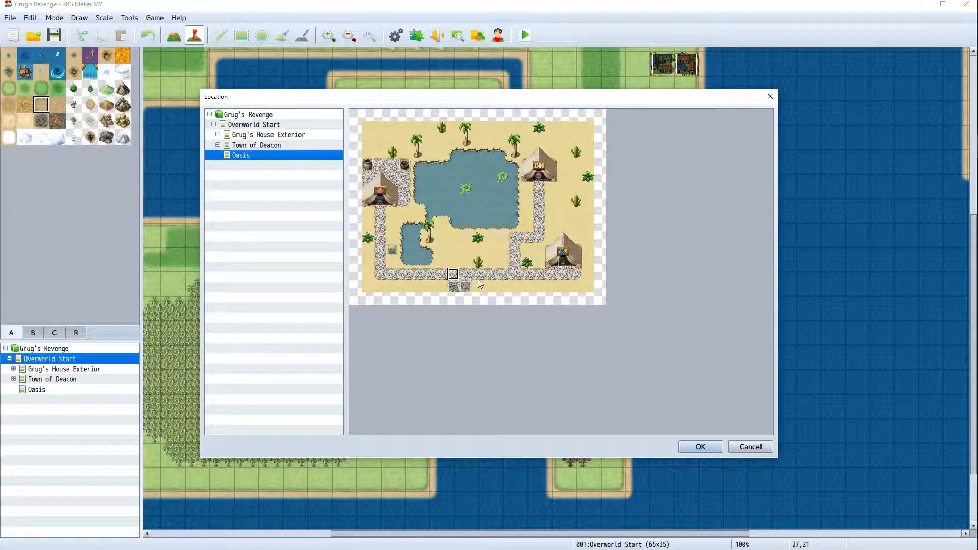
pyautogui.click(453, 287)
pyautogui.click(700, 447)
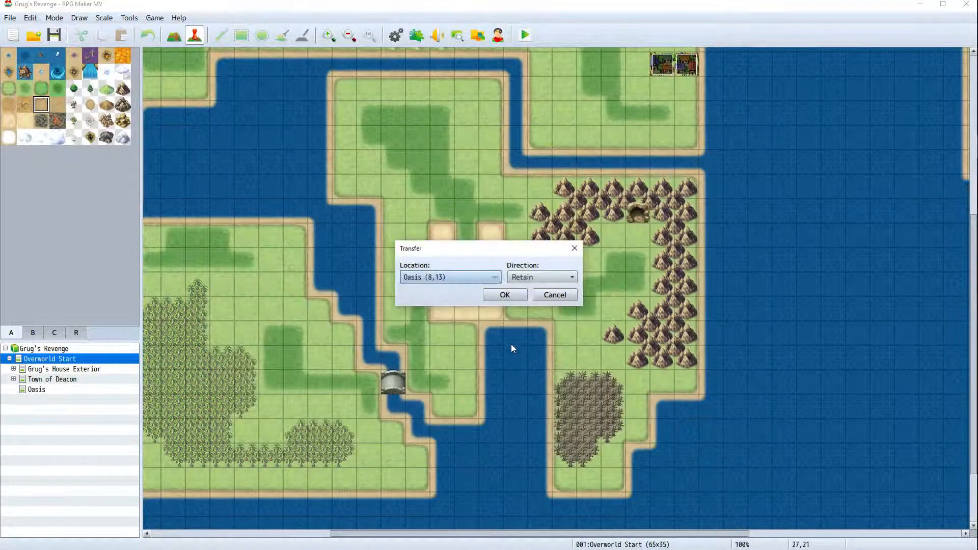
pyautogui.click(526, 277)
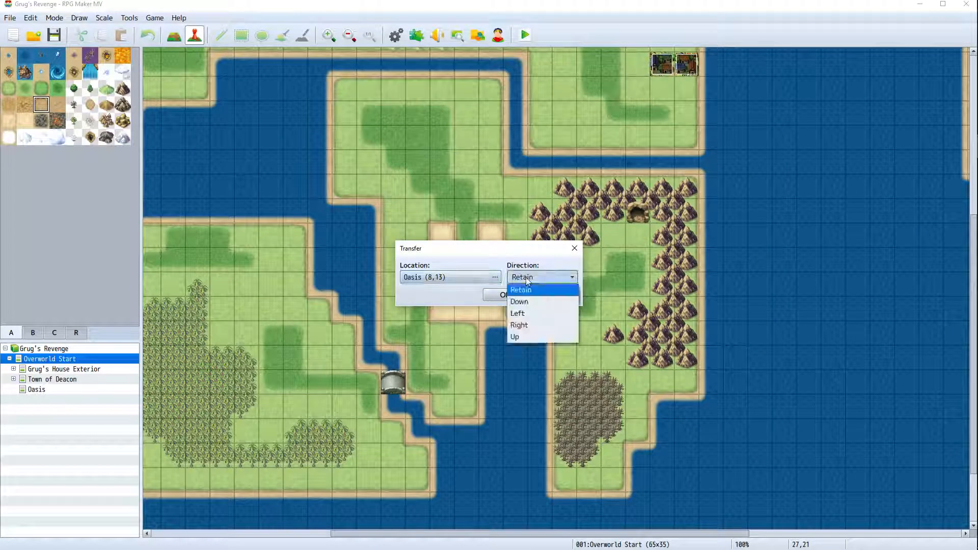
pyautogui.click(551, 337)
pyautogui.click(504, 296)
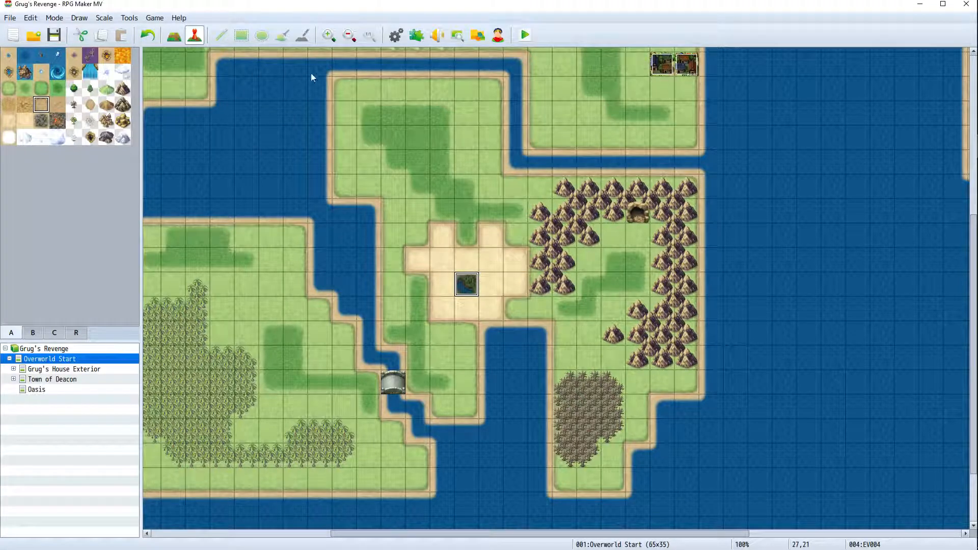
# Start a playtest with a new game and walk the character out through the Oasis stone path exit
pyautogui.click(526, 37)
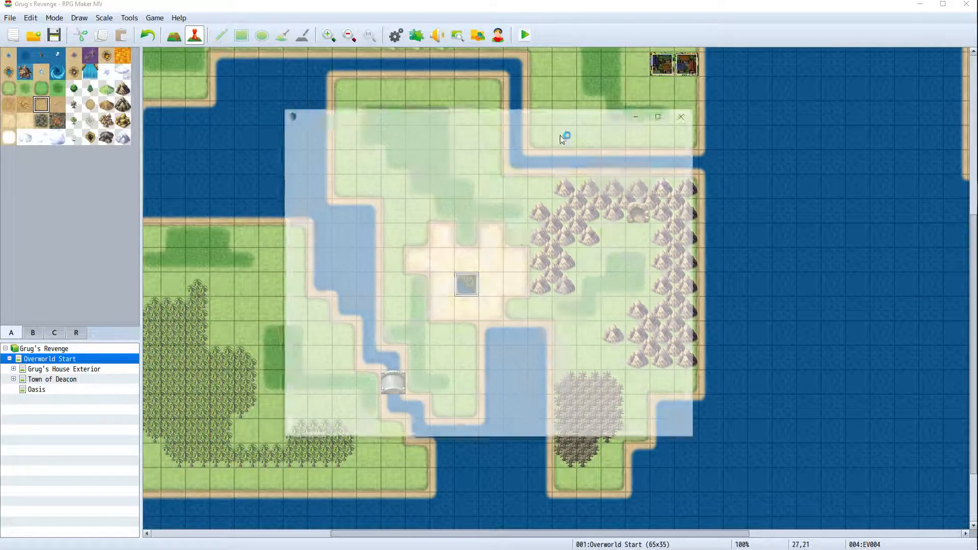
pyautogui.press('Return')
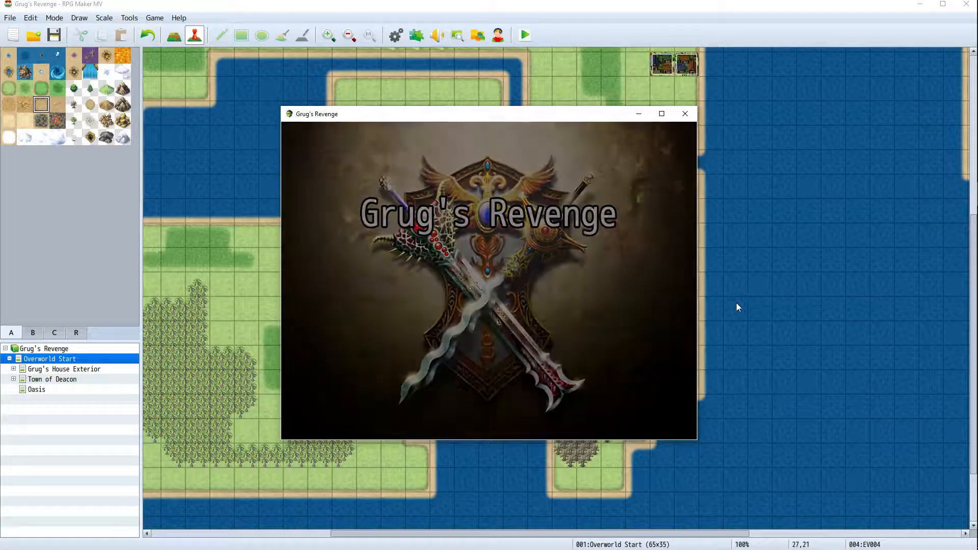
pyautogui.press('Down')
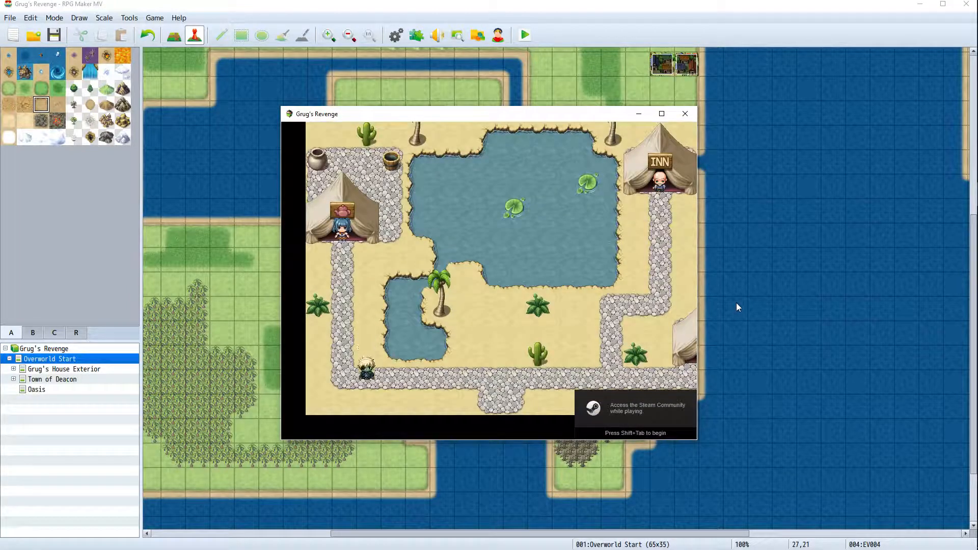
pyautogui.press('Right')
pyautogui.press('Down')
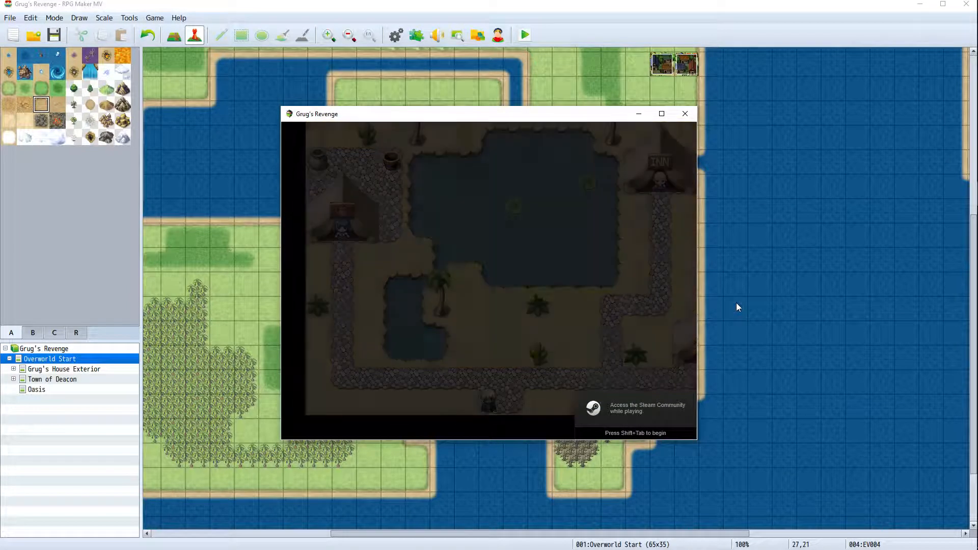
# Walk the character back into the oasis from the overworld, leave it again and end the playtest
pyautogui.press('Up')
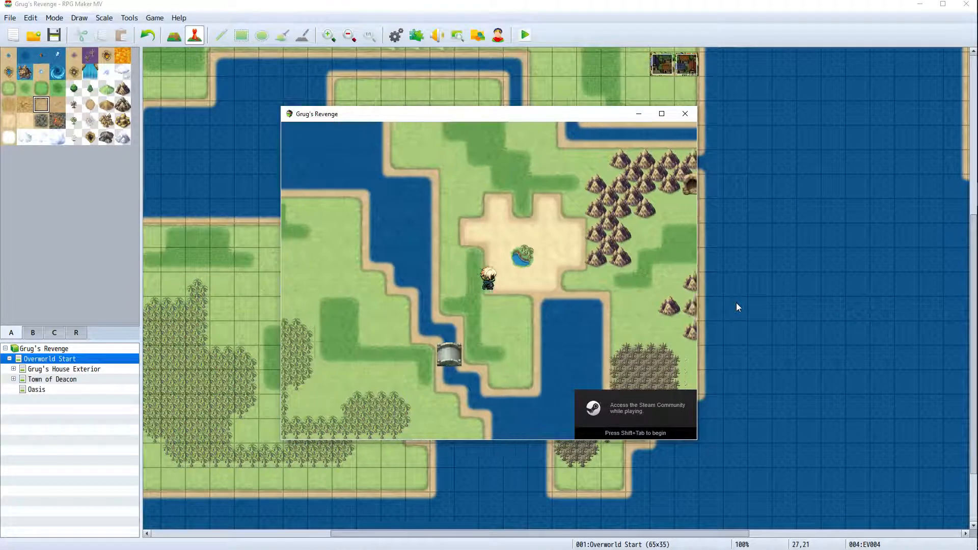
pyautogui.press('Right')
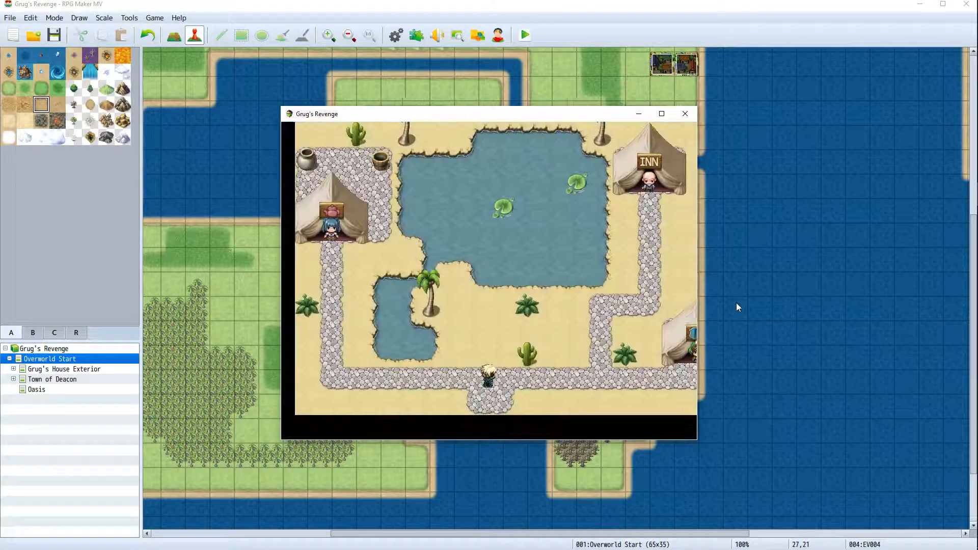
pyautogui.press('Down')
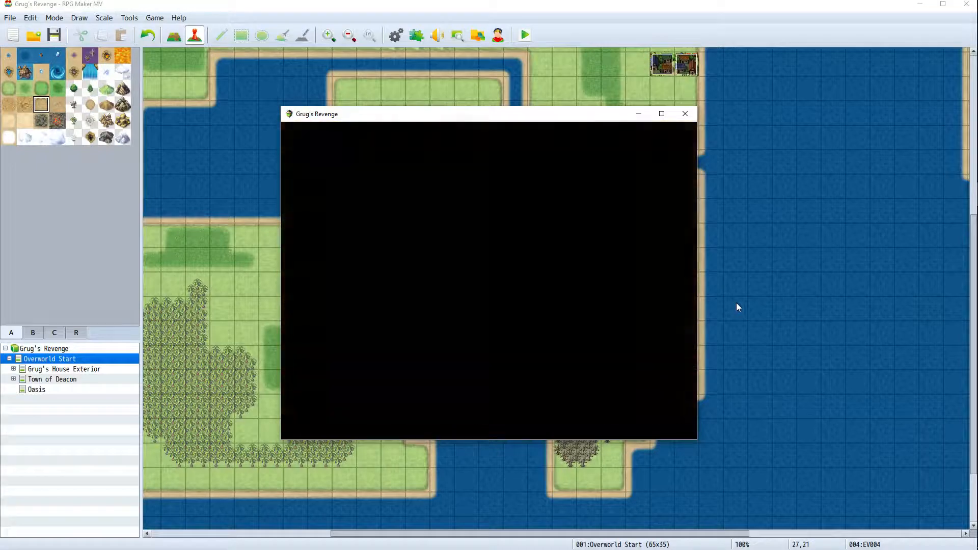
pyautogui.press('Up')
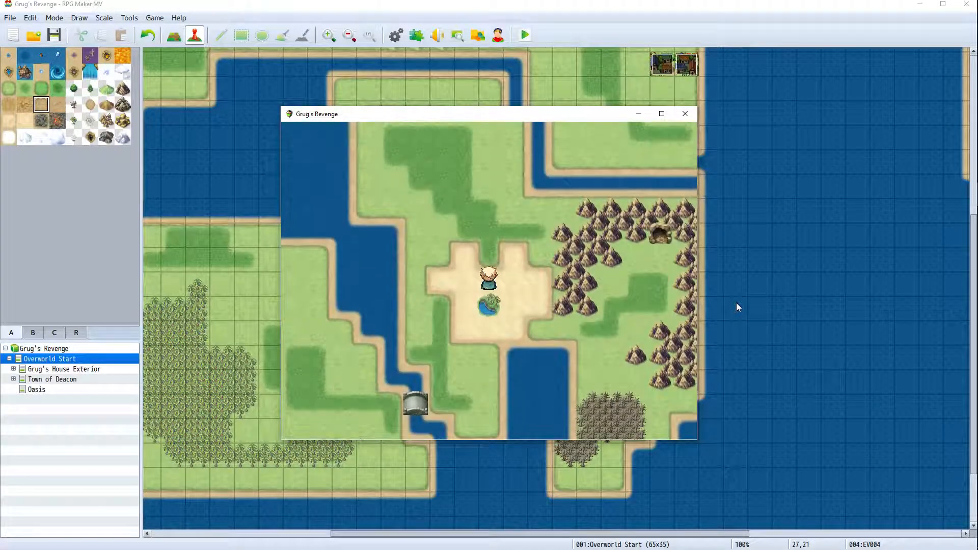
pyautogui.click(685, 114)
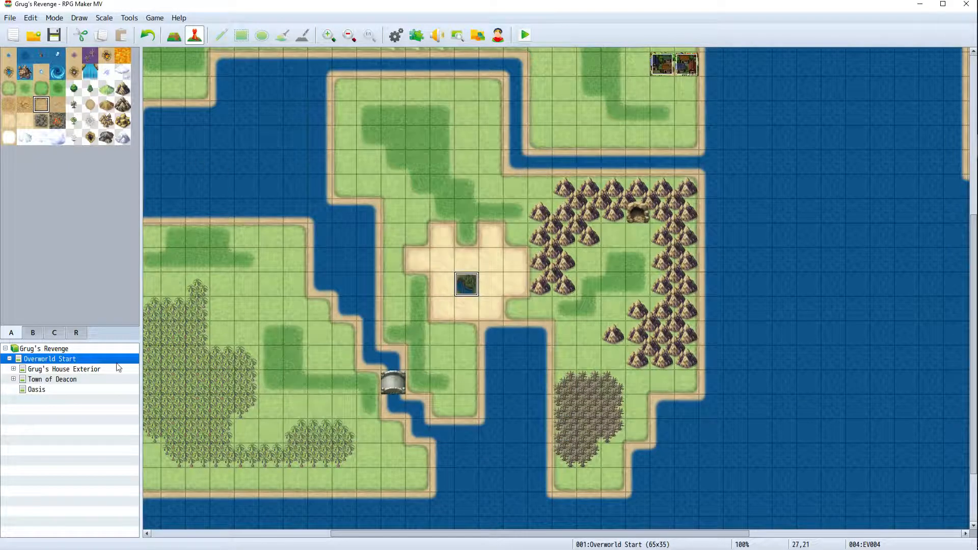
# Return to the Oasis map, choose the Dirt tile and inspect the transfer event at 9,14 without changing it
pyautogui.click(58, 390)
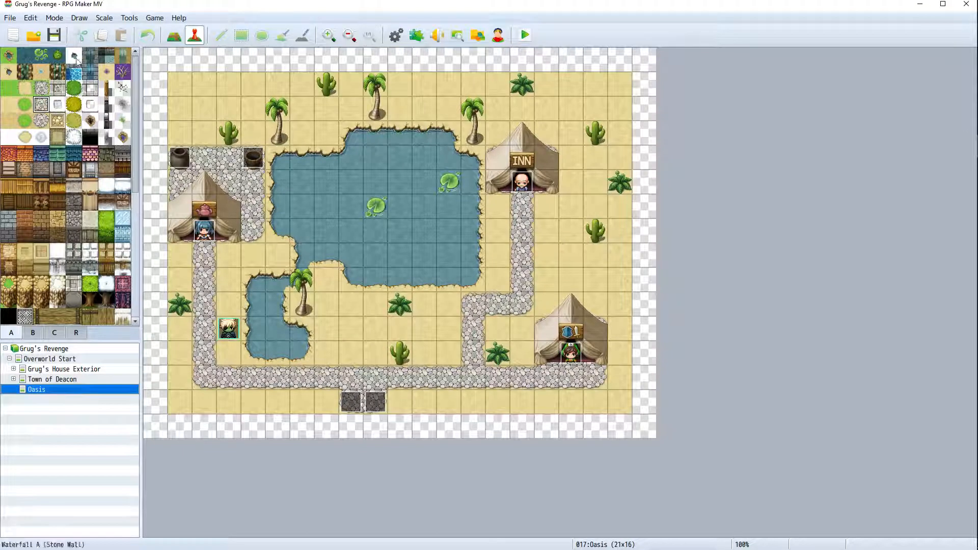
pyautogui.click(9, 104)
pyautogui.click(383, 405)
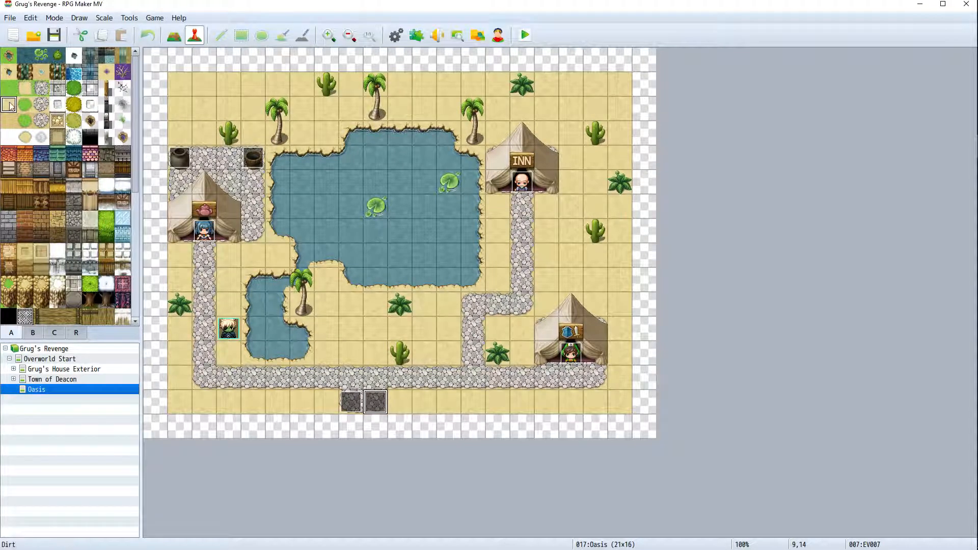
pyautogui.doubleClick(377, 406)
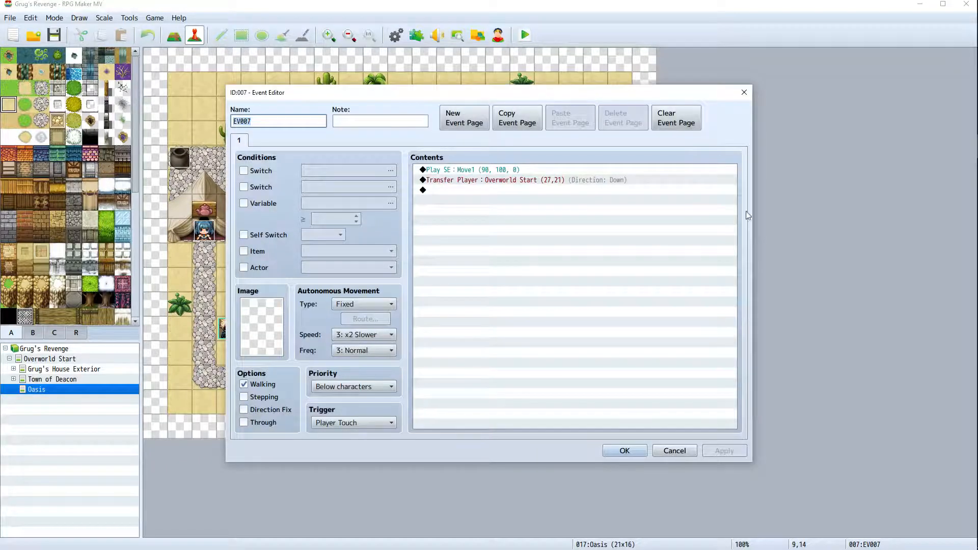
pyautogui.click(742, 97)
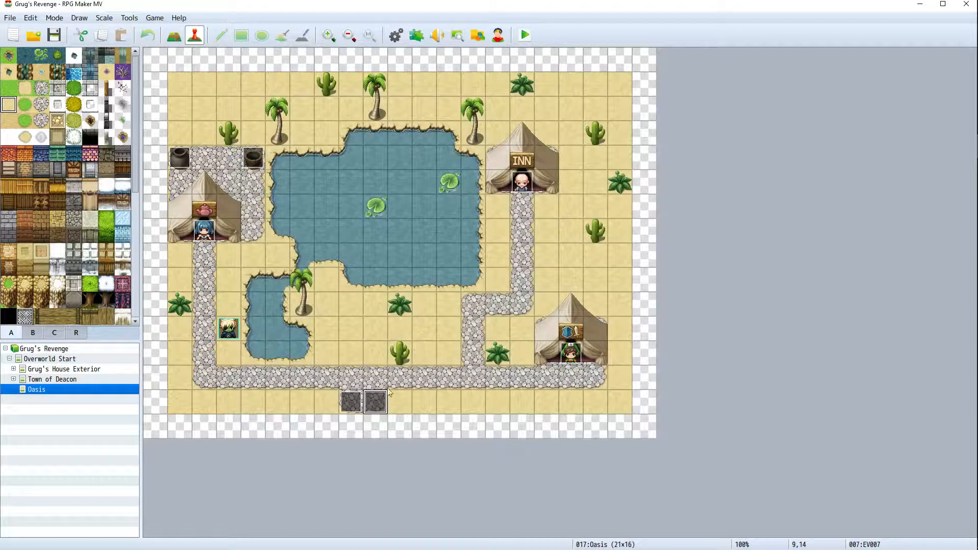
# Delete the transfer event at 9,14 and paint the stone path tile there over with dirt
pyautogui.click(175, 34)
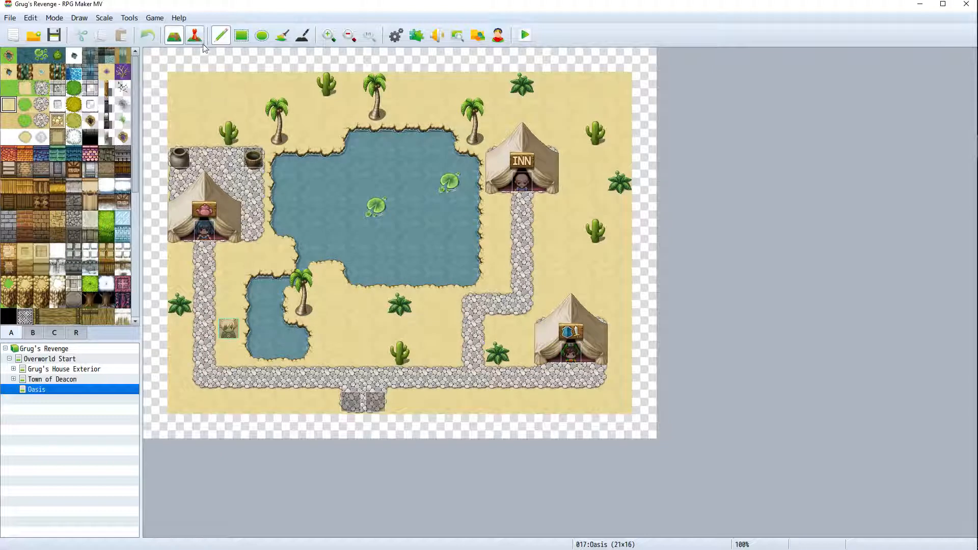
pyautogui.click(197, 38)
pyautogui.rightClick(380, 415)
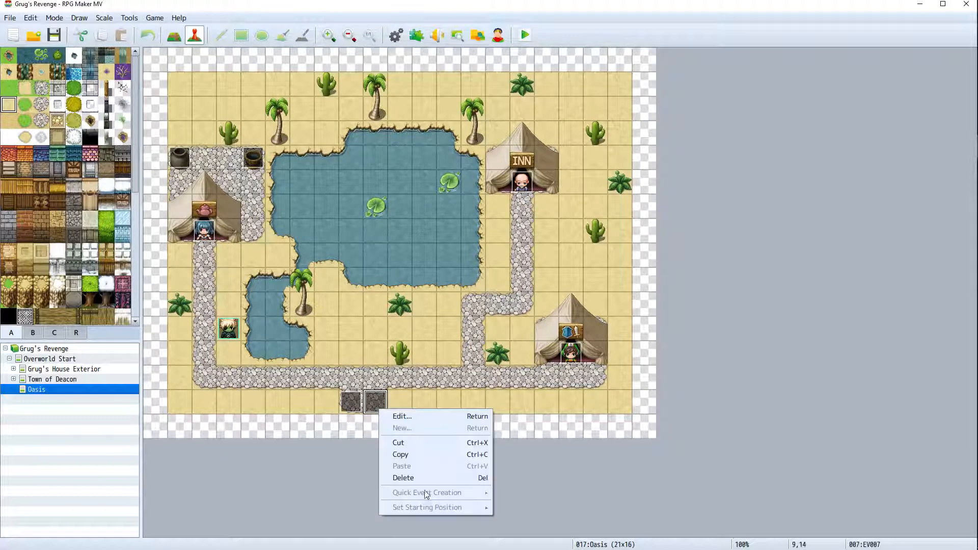
pyautogui.click(407, 478)
pyautogui.click(169, 38)
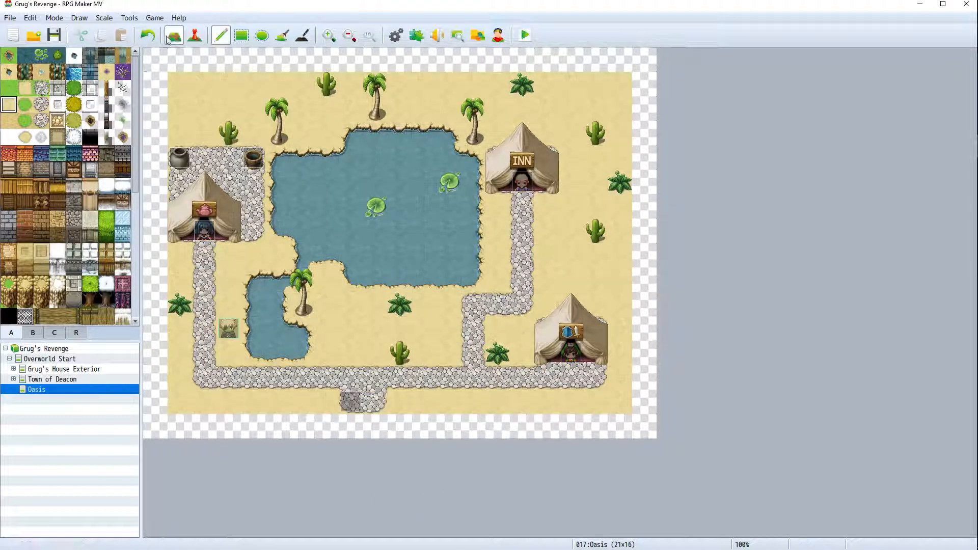
pyautogui.click(374, 402)
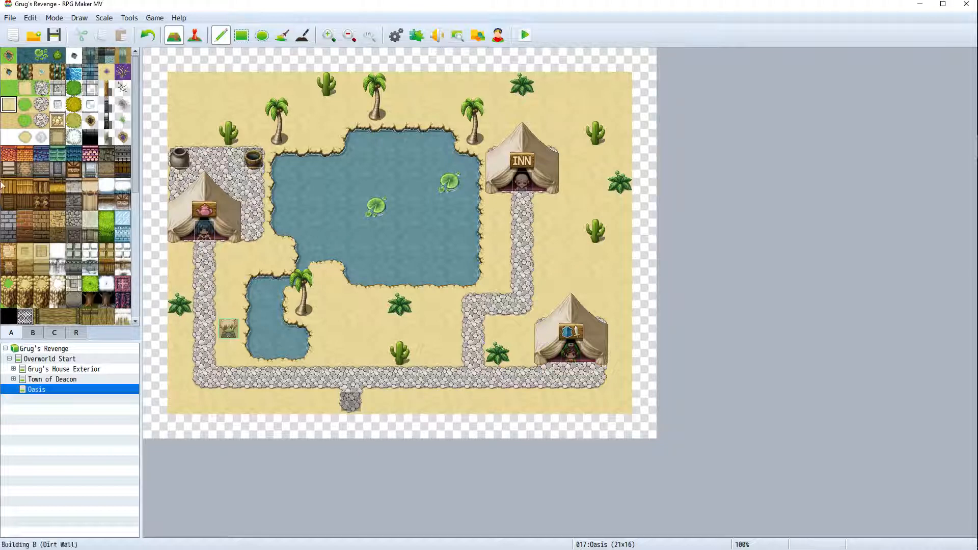
# Replace the dirt along row 14 on both sides of the stone path exit with the empty tile
pyautogui.scroll(-1, 104, 207)
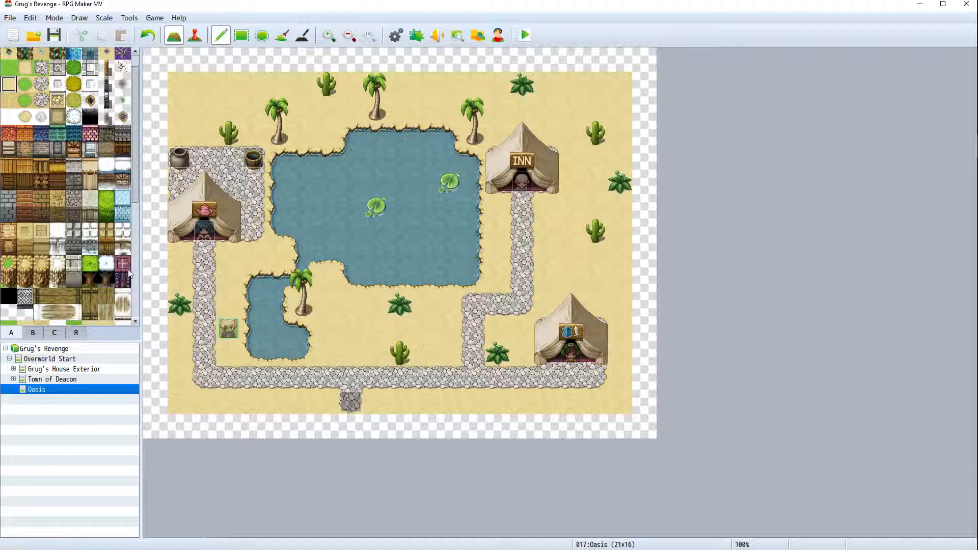
pyautogui.click(8, 312)
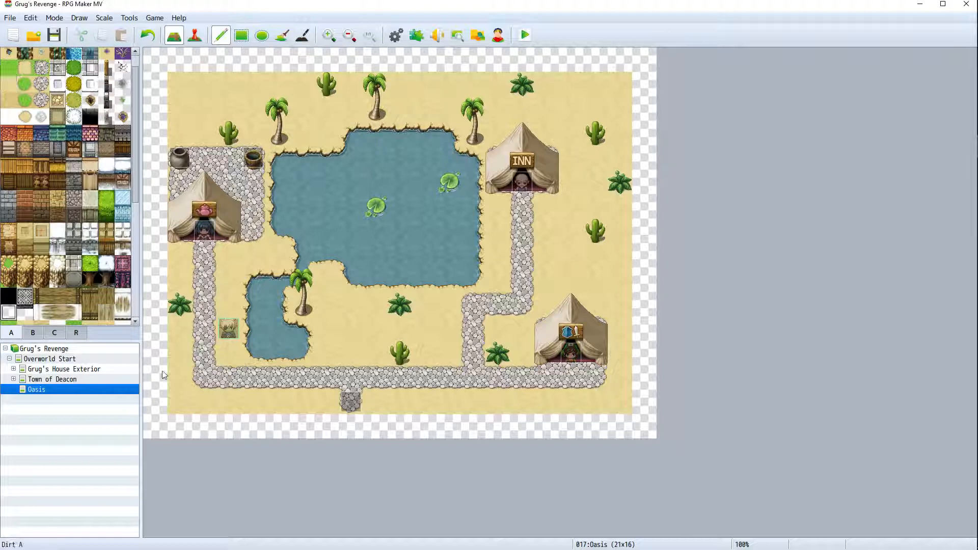
pyautogui.click(327, 403)
pyautogui.click(376, 402)
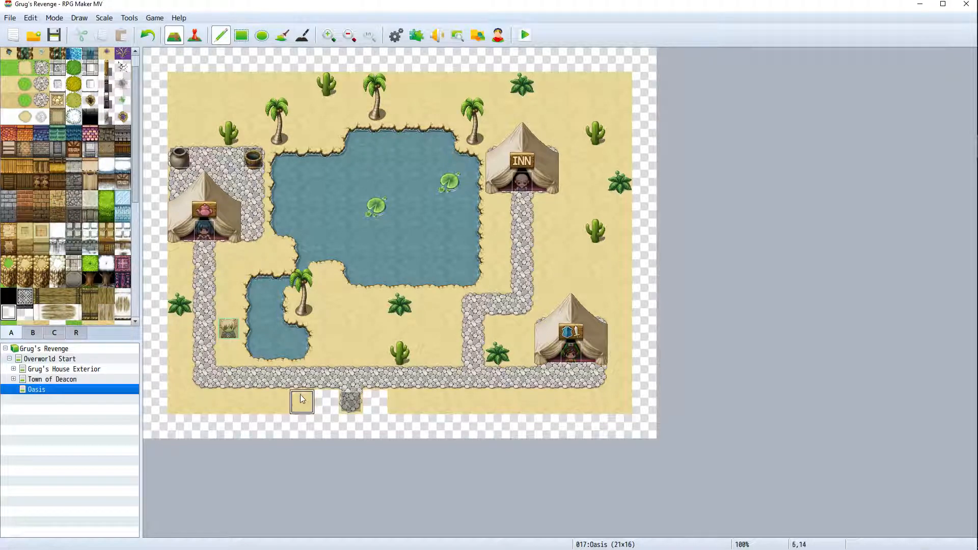
pyautogui.moveTo(302, 401); pyautogui.dragTo(180, 401)
pyautogui.moveTo(399, 402); pyautogui.dragTo(424, 403)
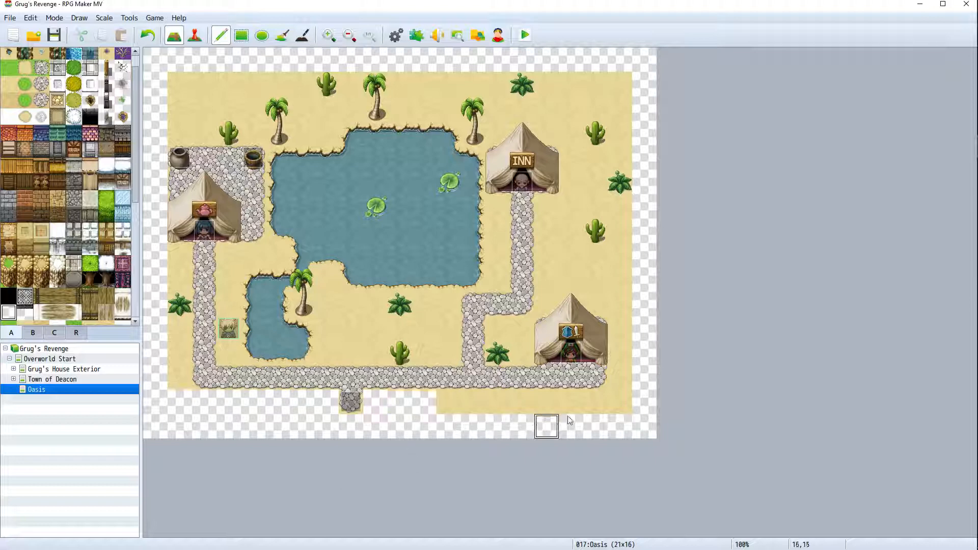
pyautogui.moveTo(620, 402); pyautogui.dragTo(448, 400)
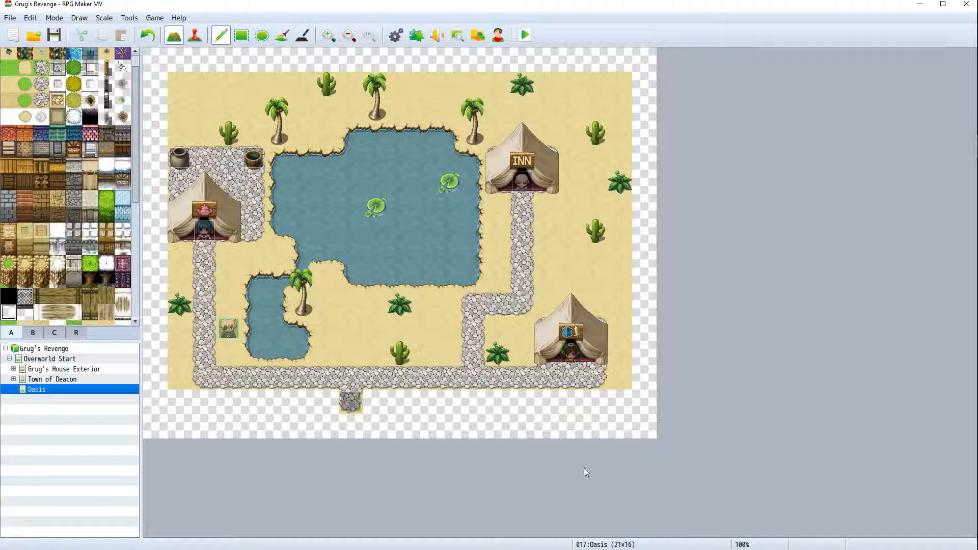
# Save the changes, playtest the Oasis by walking the character to the stone path exit, and end the playtest
pyautogui.click(524, 35)
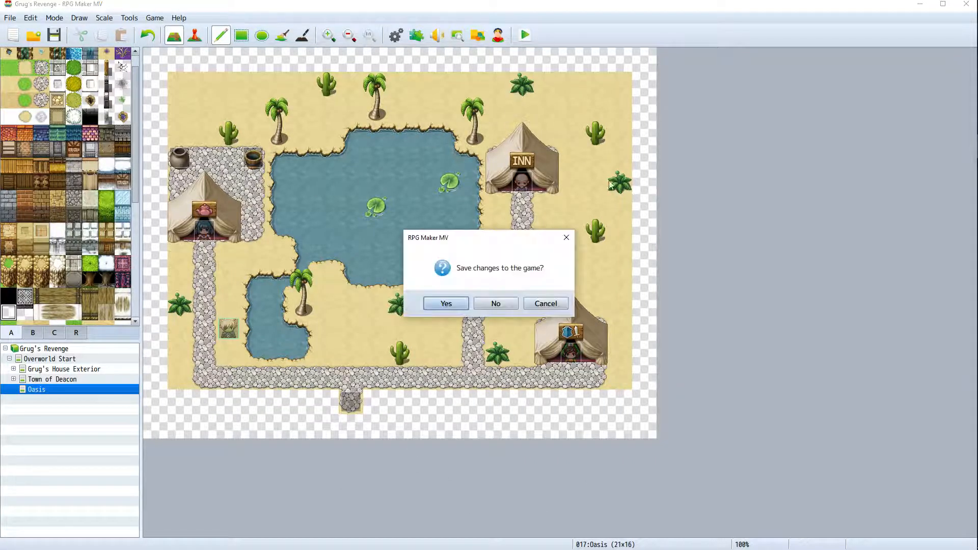
pyautogui.press('Return')
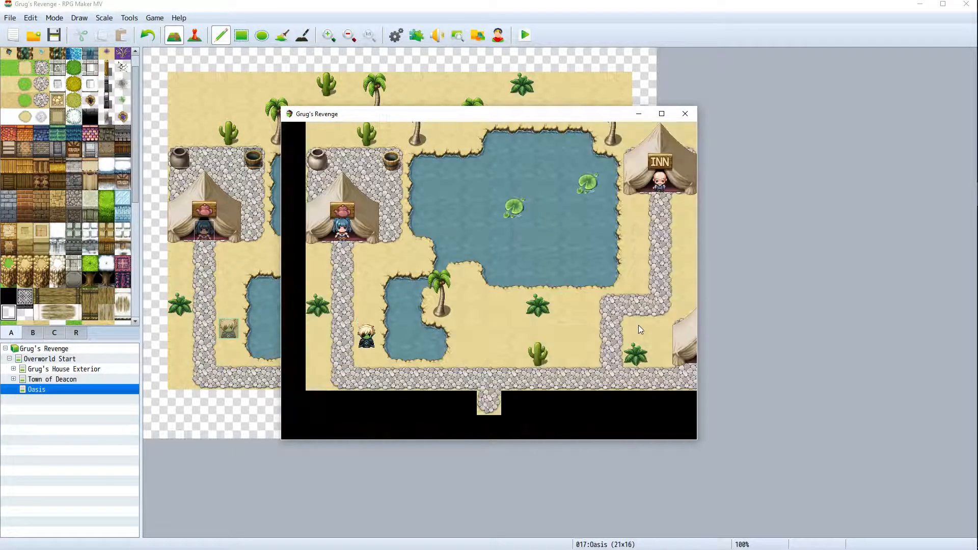
pyautogui.click(640, 329)
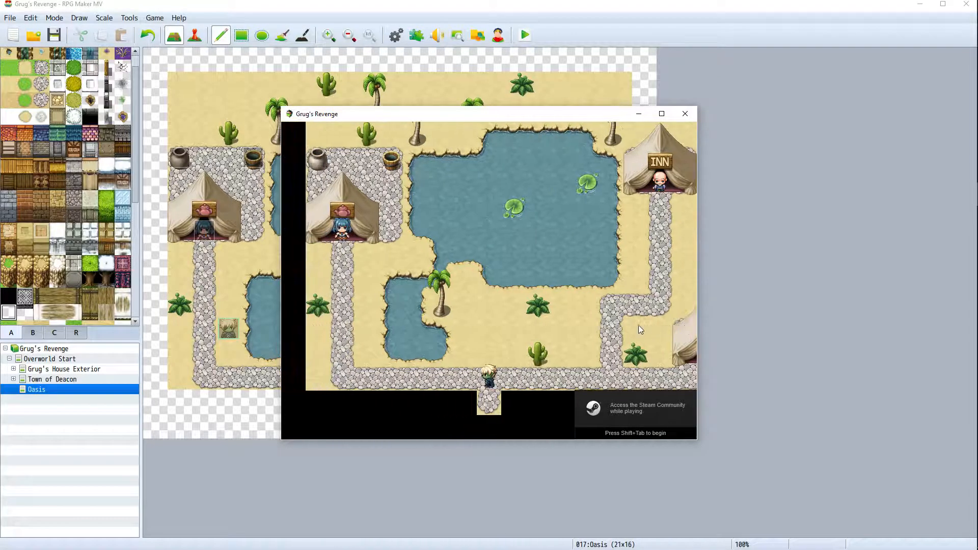
pyautogui.click(685, 113)
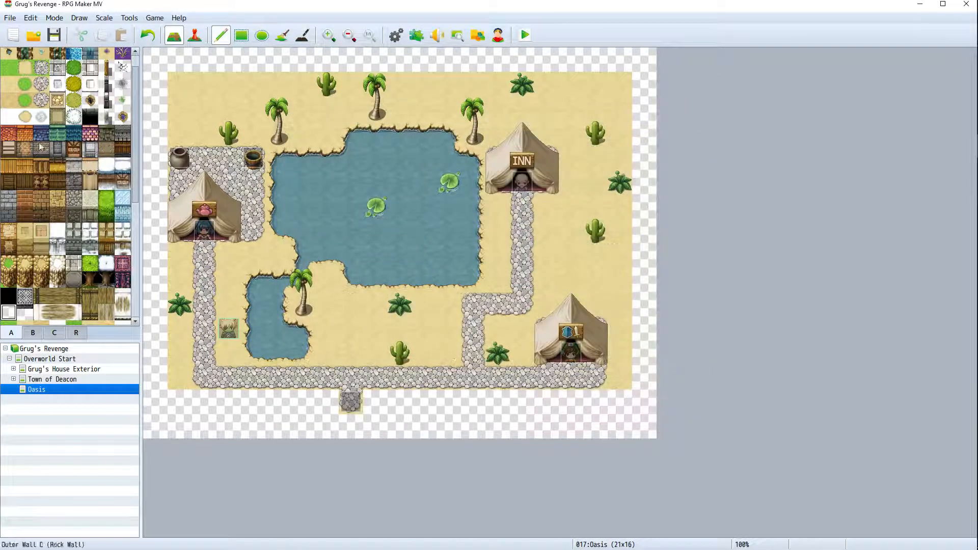
# Repaint the emptied row 14 on both sides of the stone path exit with dirt
pyautogui.click(8, 84)
pyautogui.click(326, 402)
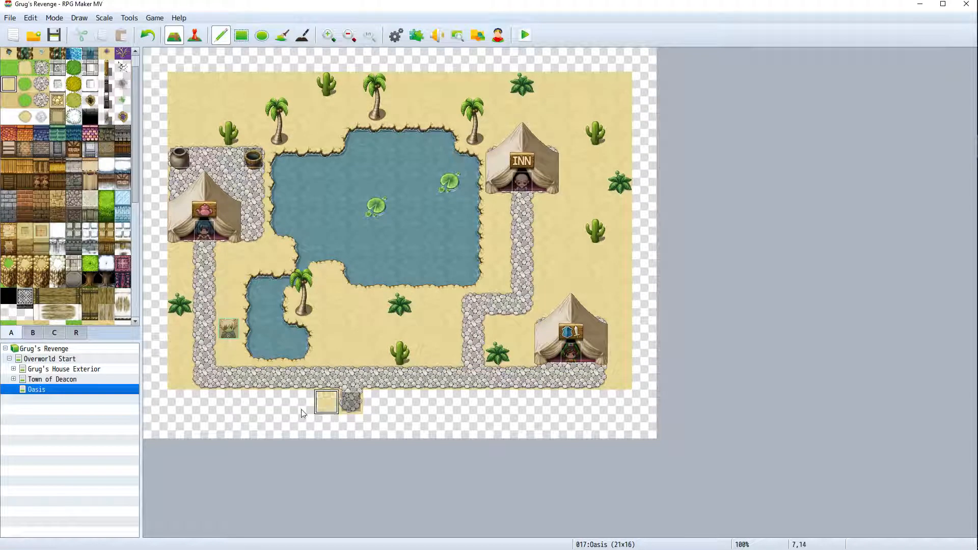
pyautogui.moveTo(302, 411); pyautogui.dragTo(178, 402)
pyautogui.moveTo(372, 402); pyautogui.dragTo(619, 402)
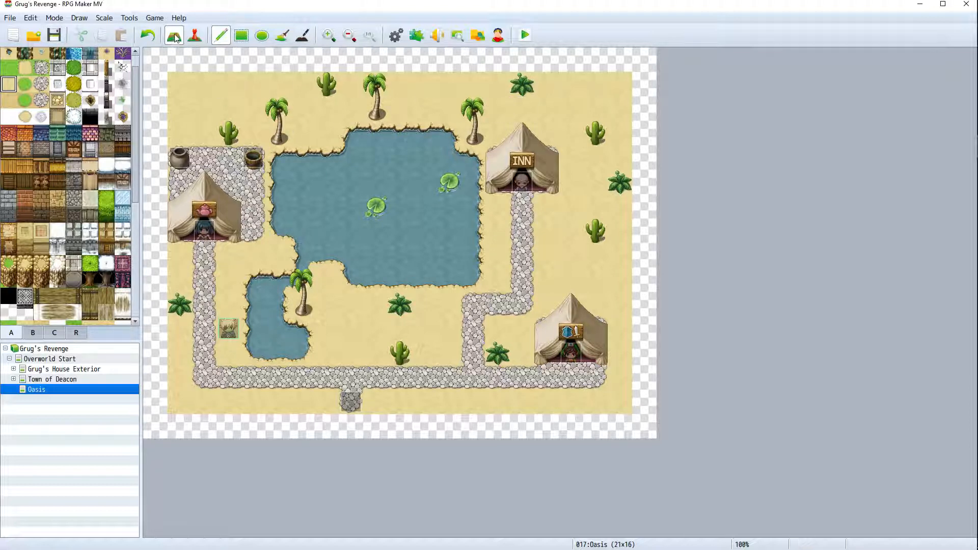
# On the Overworld Start map, paint region 3 over the six unassigned grass tiles just north of the western bridge
pyautogui.click(49, 359)
pyautogui.scroll(-2, 448, 414)
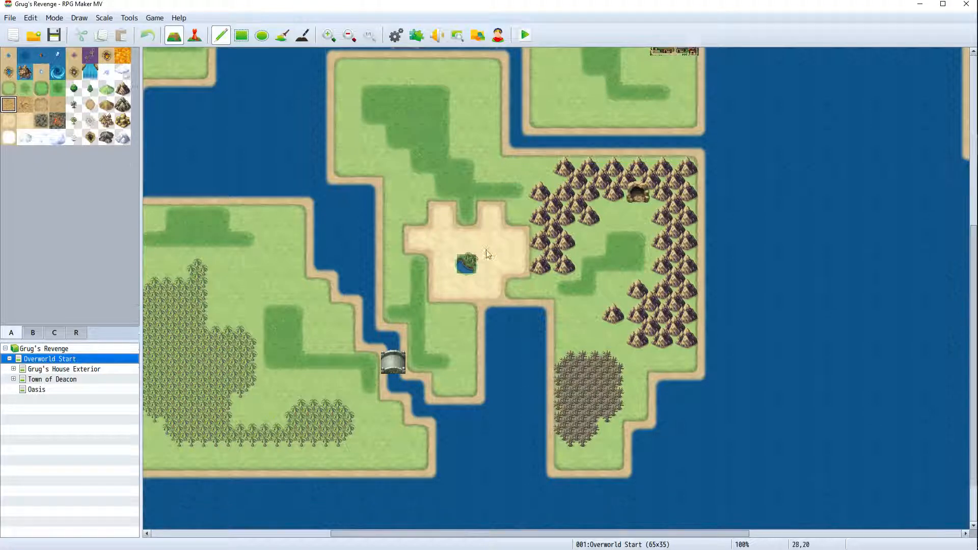
pyautogui.click(76, 333)
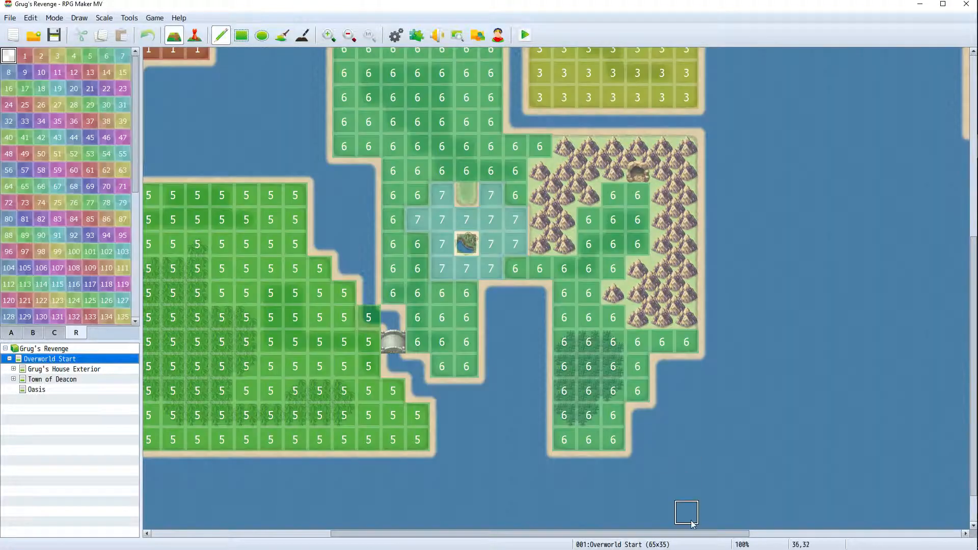
pyautogui.moveTo(691, 533); pyautogui.dragTo(547, 542)
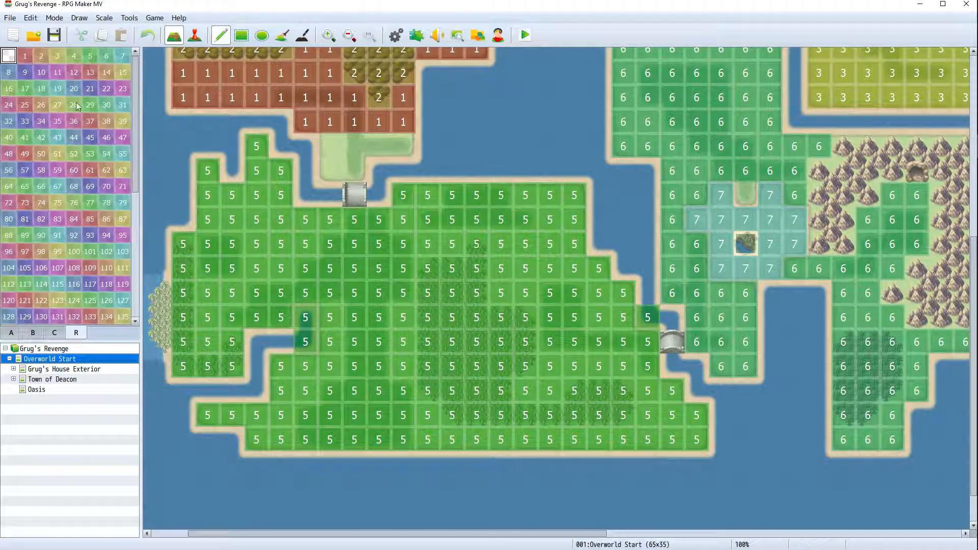
pyautogui.click(42, 59)
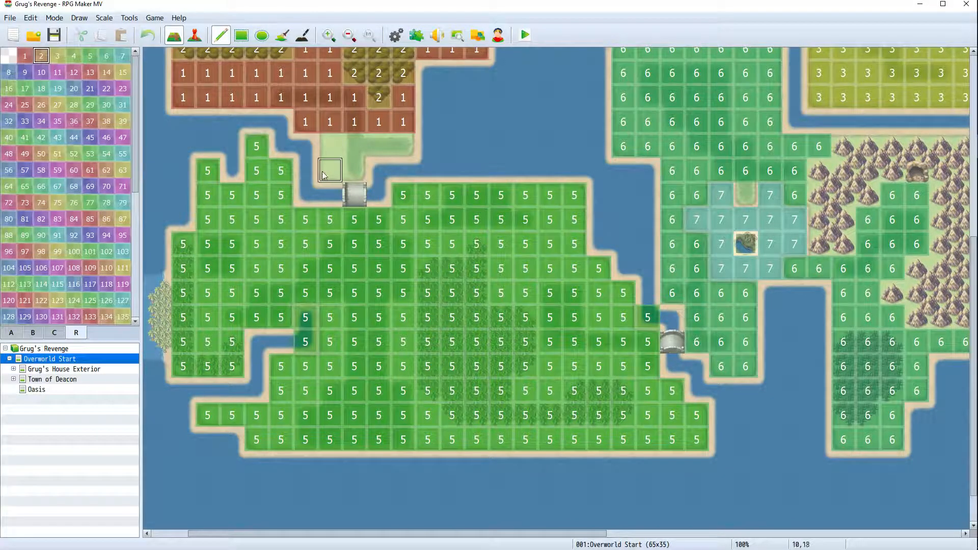
pyautogui.click(55, 54)
pyautogui.moveTo(330, 146); pyautogui.dragTo(403, 146)
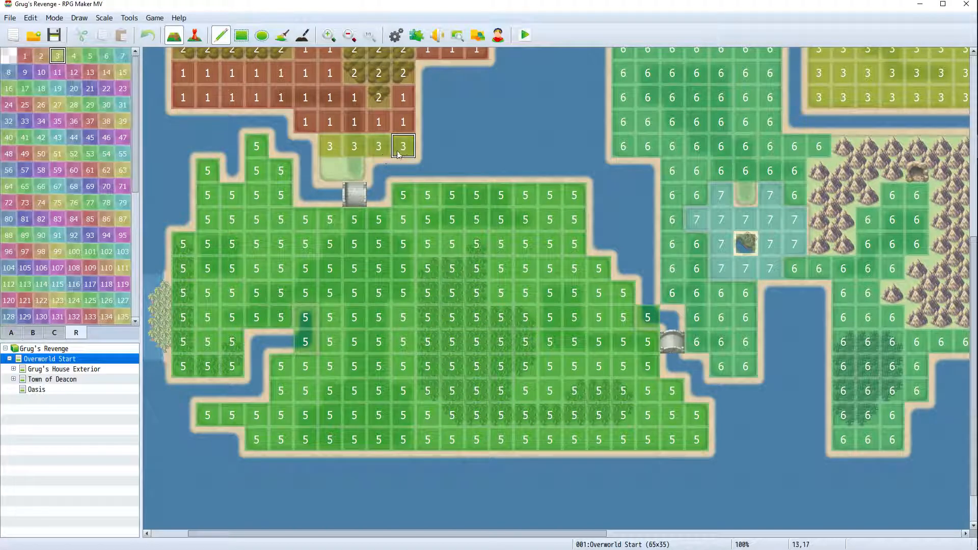
pyautogui.click(354, 171)
pyautogui.click(329, 171)
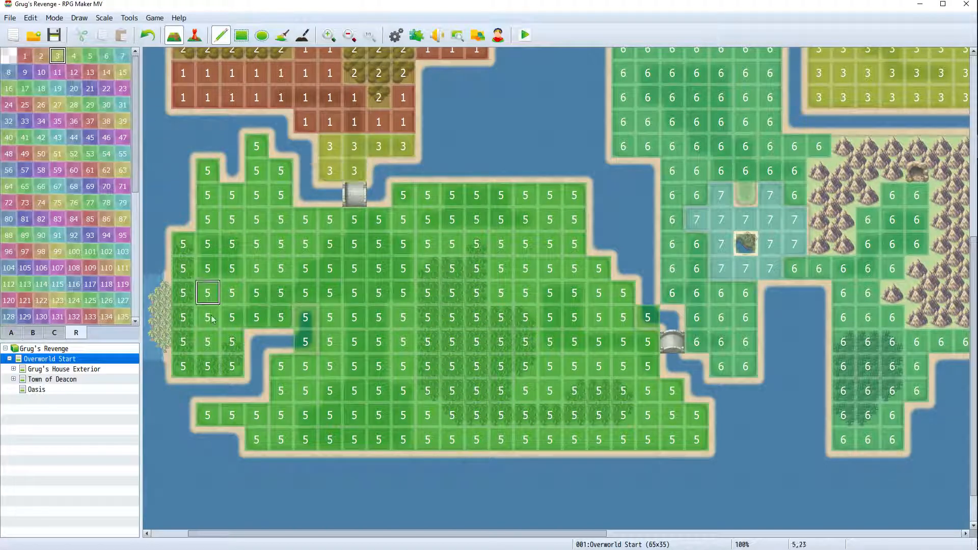
# Switch the Overworld Start map from region painting to event editing around the mountain cave entrance
pyautogui.scroll(-1, 316, 84)
pyautogui.click(349, 34)
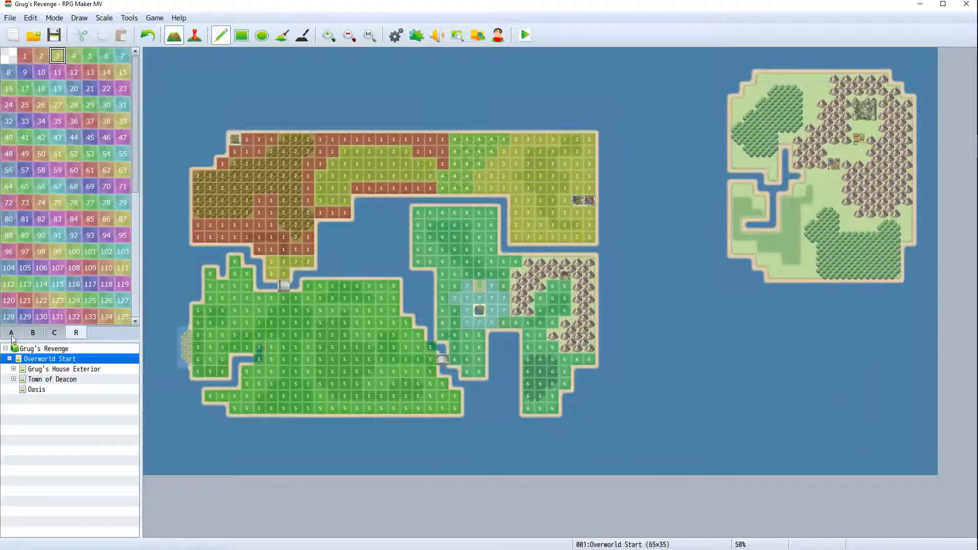
pyautogui.click(11, 333)
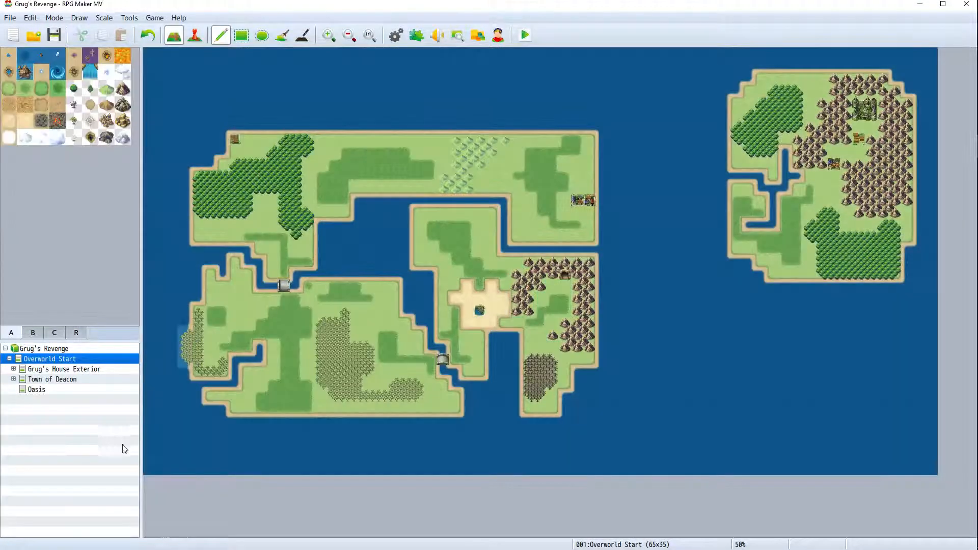
pyautogui.click(195, 35)
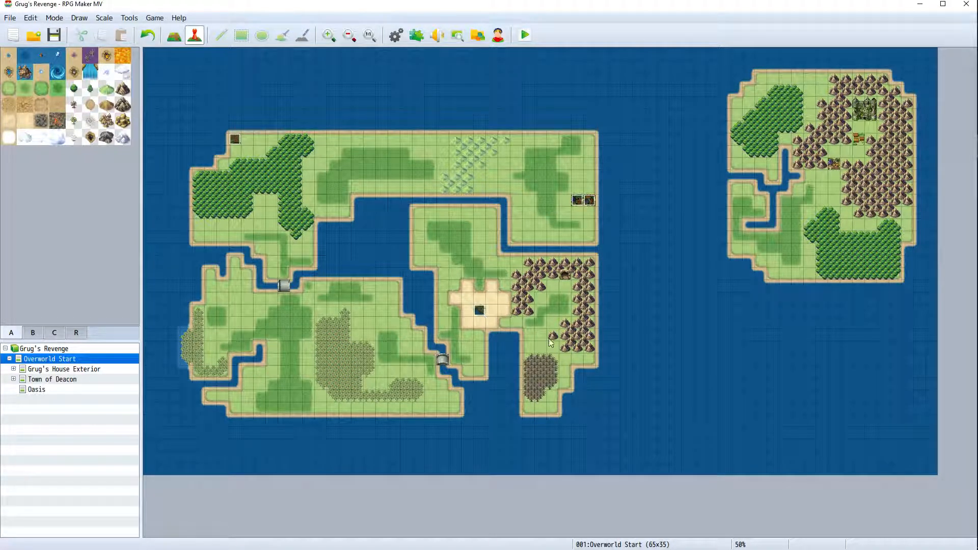
pyautogui.click(328, 35)
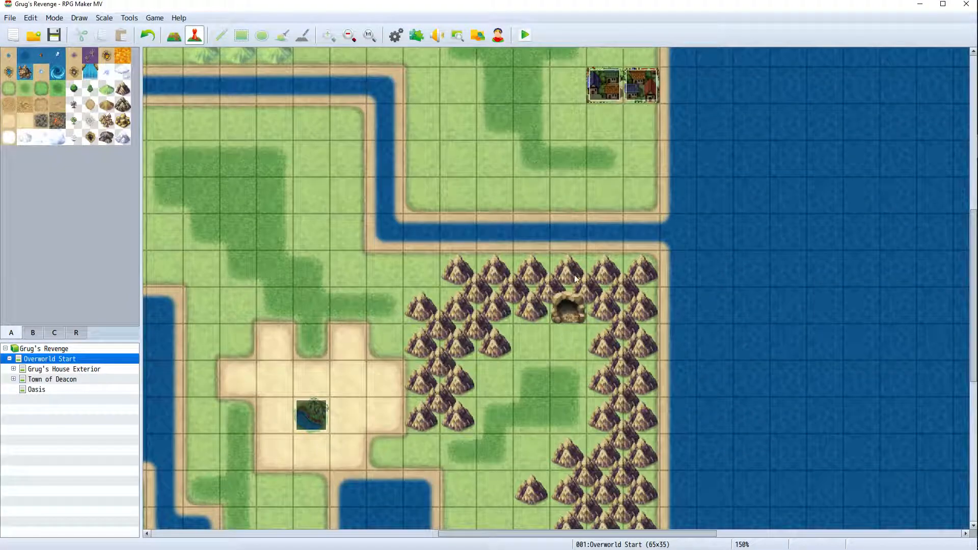
pyautogui.moveTo(583, 536)
pyautogui.mouseDown()
pyautogui.moveTo(709, 536)
pyautogui.moveTo(572, 539)
pyautogui.mouseUp()
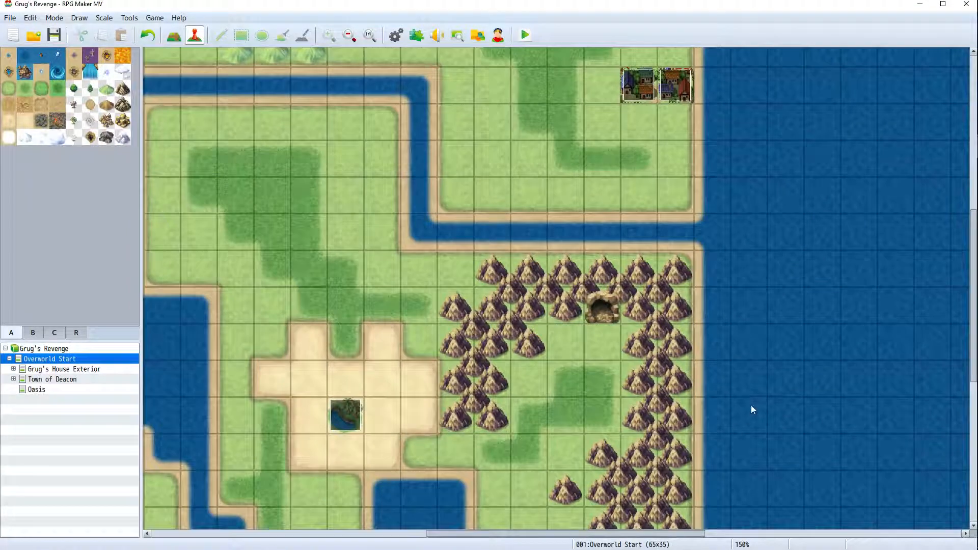